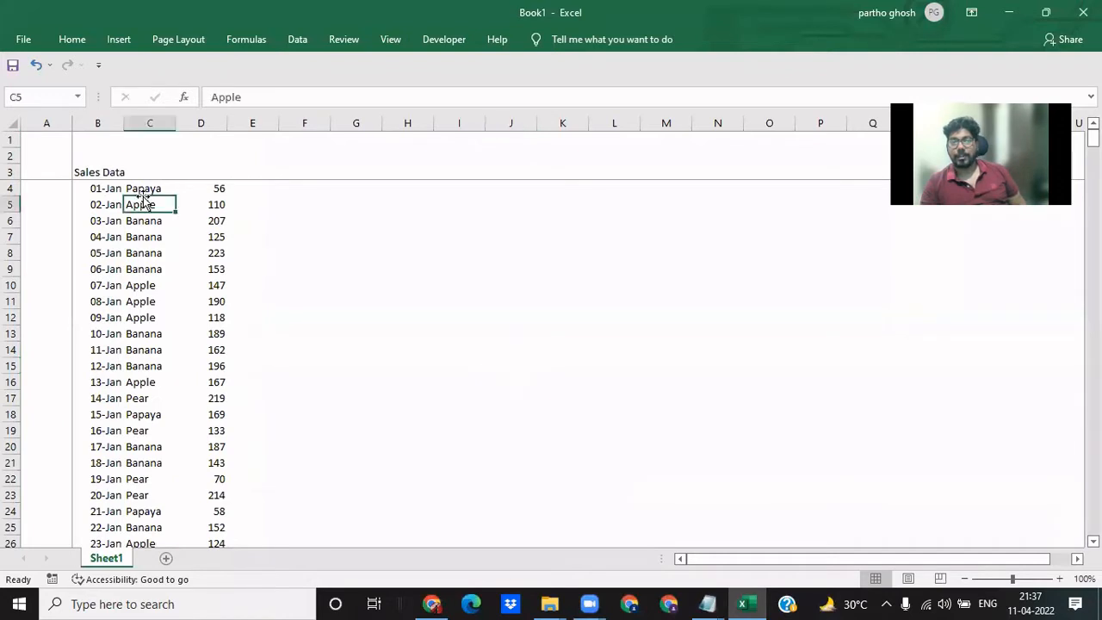
# - Reset the frozen panes at cell C4 so rows 1 to 3 and columns A and B stay locked
pyautogui.click(149, 184)
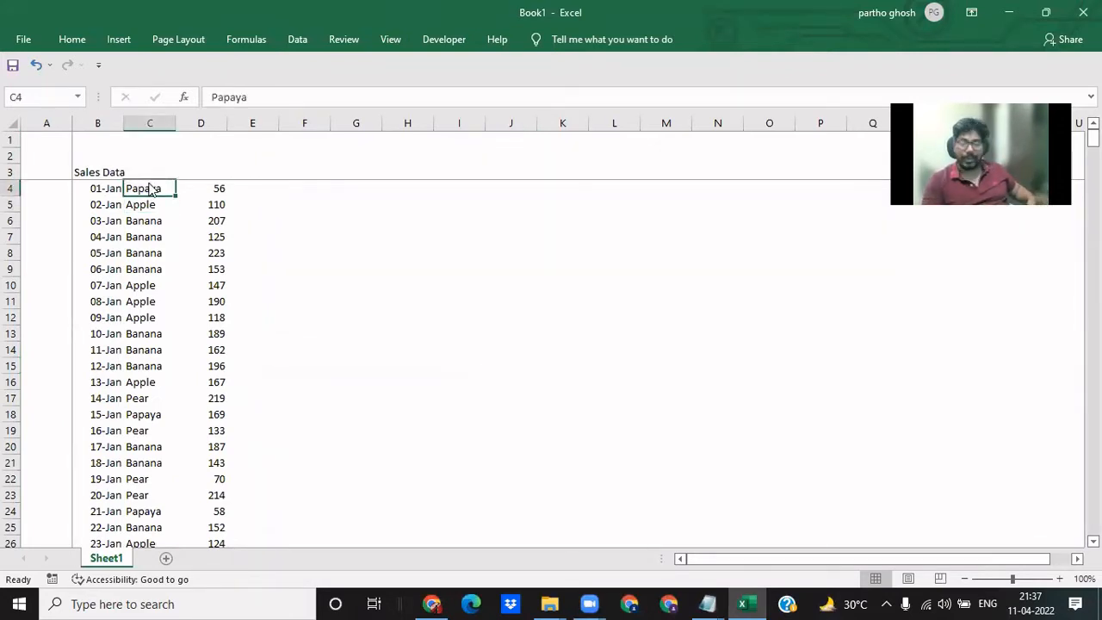
pyautogui.hotkey('alt', 'w')
pyautogui.press('f')
pyautogui.press('f')
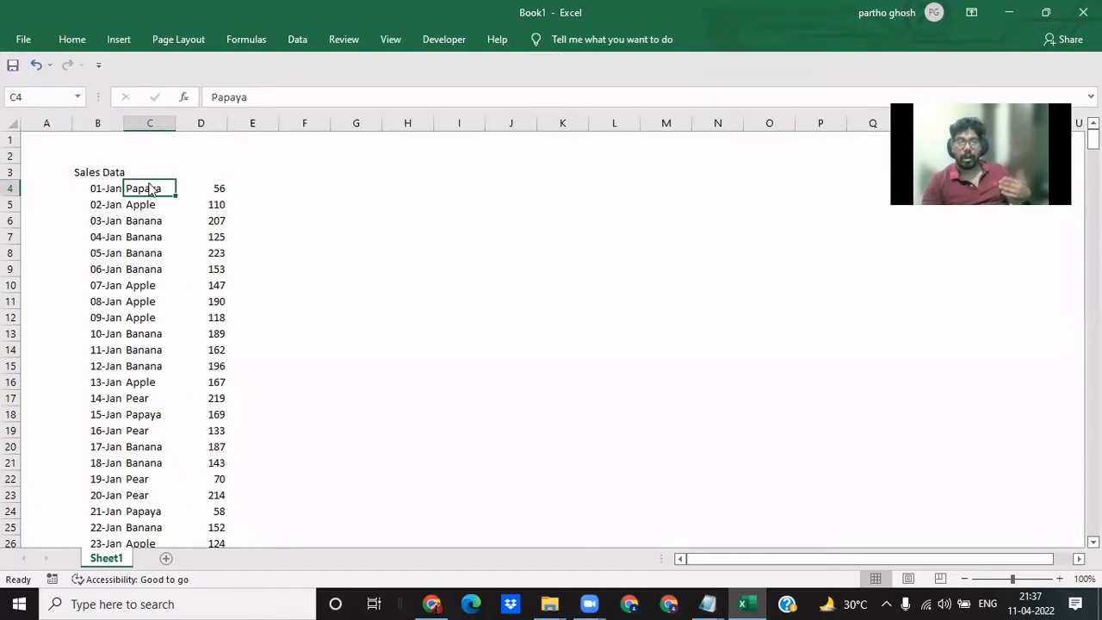
pyautogui.hotkey('alt', 'w')
pyautogui.press('f')
pyautogui.press('f')
# - Autofit the width of column B to the Sales Data title in B3
pyautogui.press('Left')
pyautogui.press('Up')
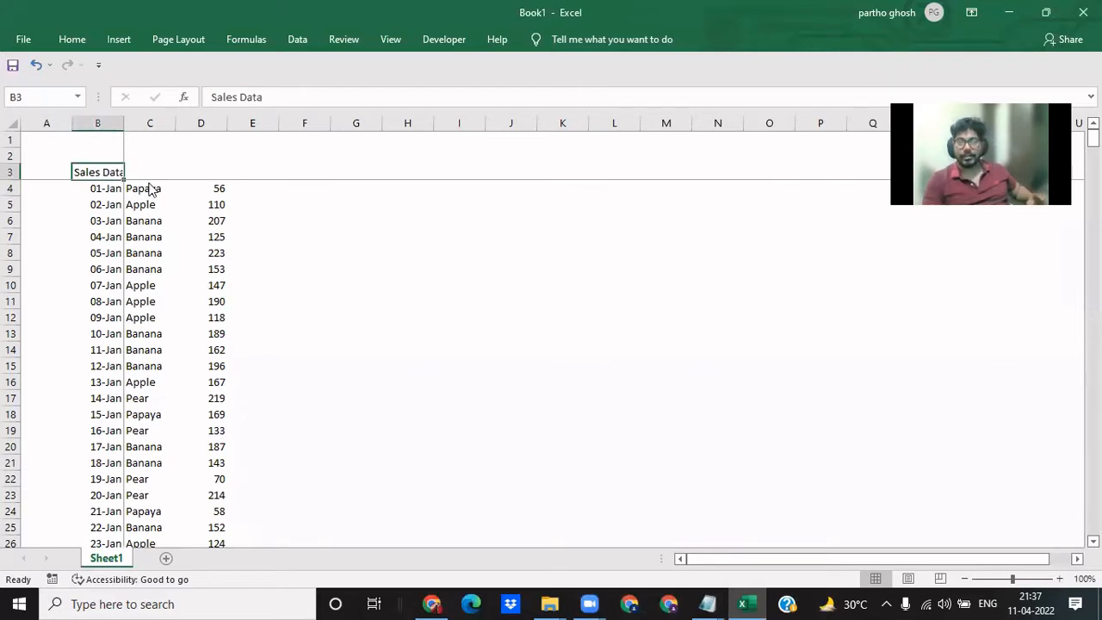
pyautogui.hotkey('alt', 'h')
pyautogui.press('o')
pyautogui.press('i')
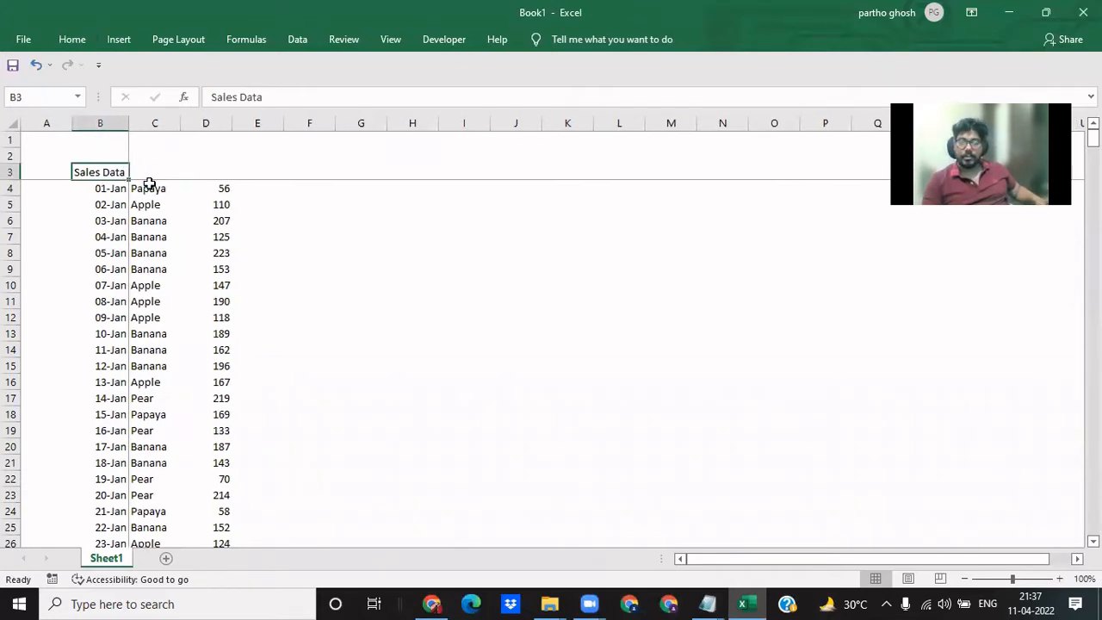
# - Enter the text "Conditional Formating" in cell I4, beside the sales data
pyautogui.press('Right')
pyautogui.press('Right')
pyautogui.press('Right')
pyautogui.press('Right')
pyautogui.press('Right')
pyautogui.press('Right')
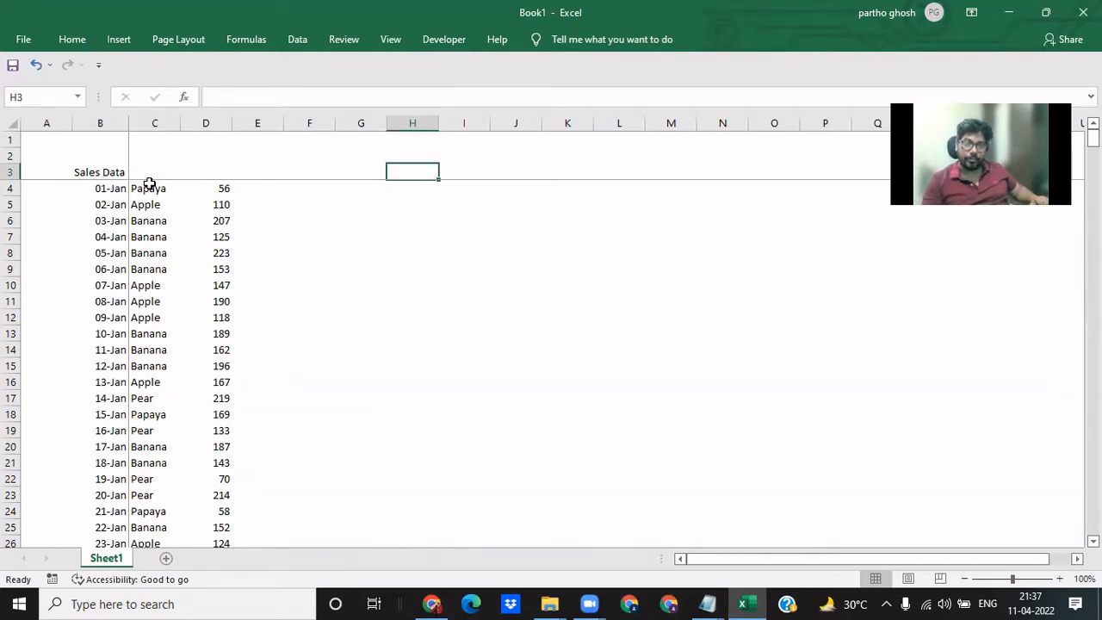
pyautogui.press('Down')
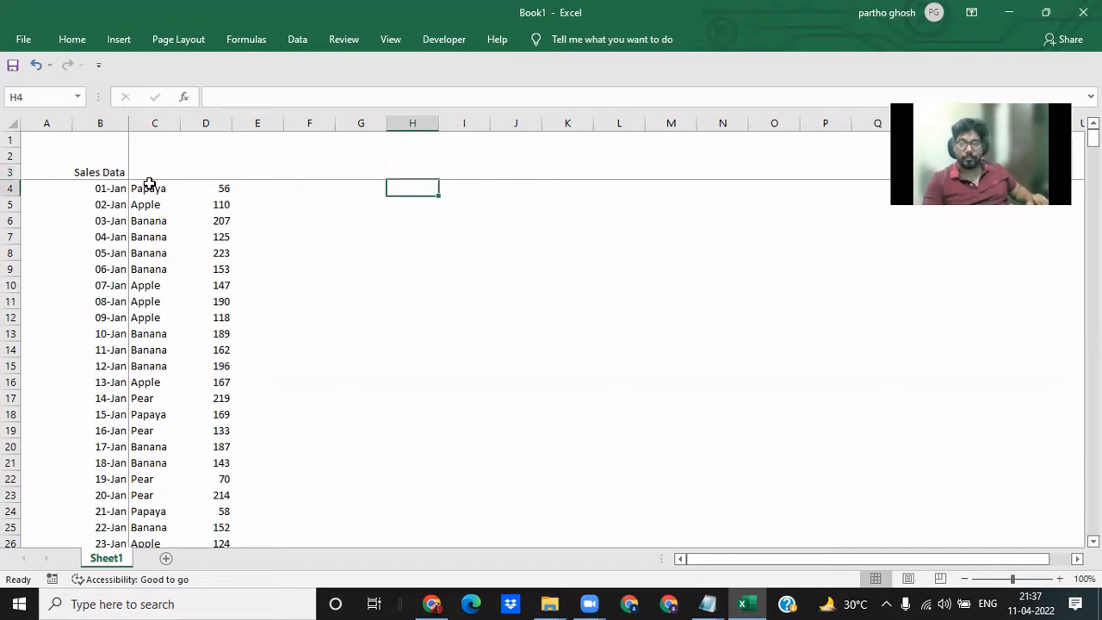
pyautogui.press('Right')
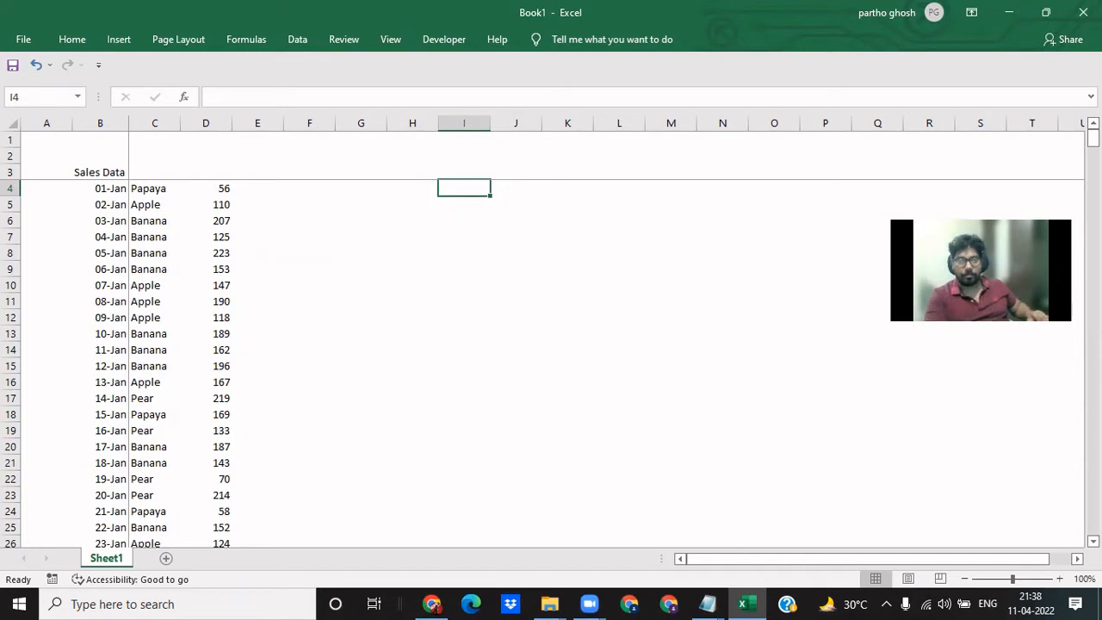
pyautogui.write('Con')
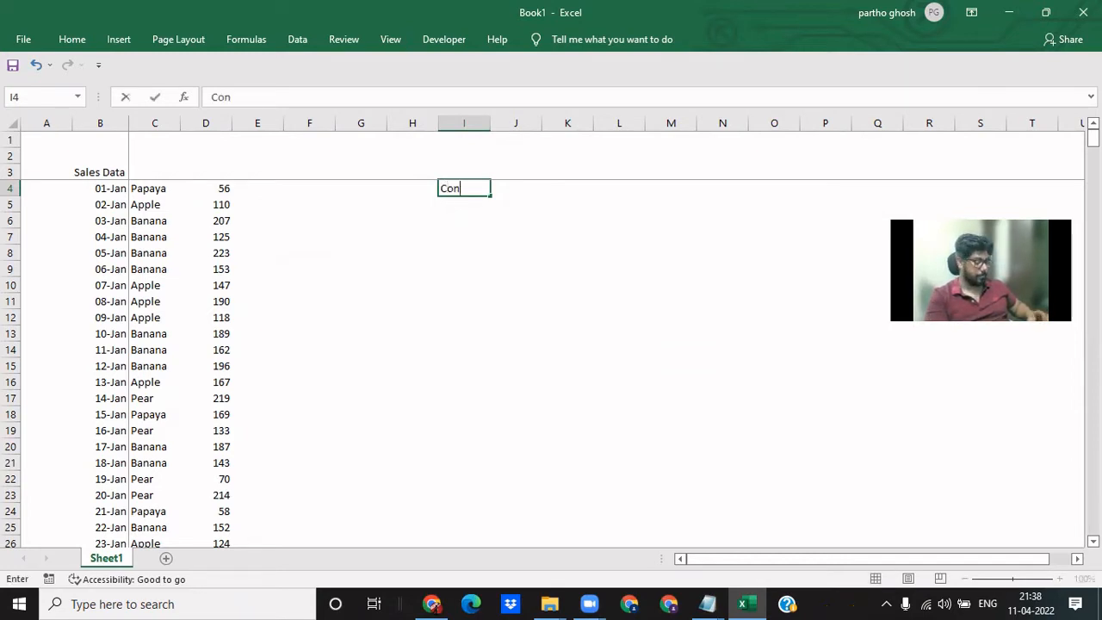
pyautogui.write('ditional ')
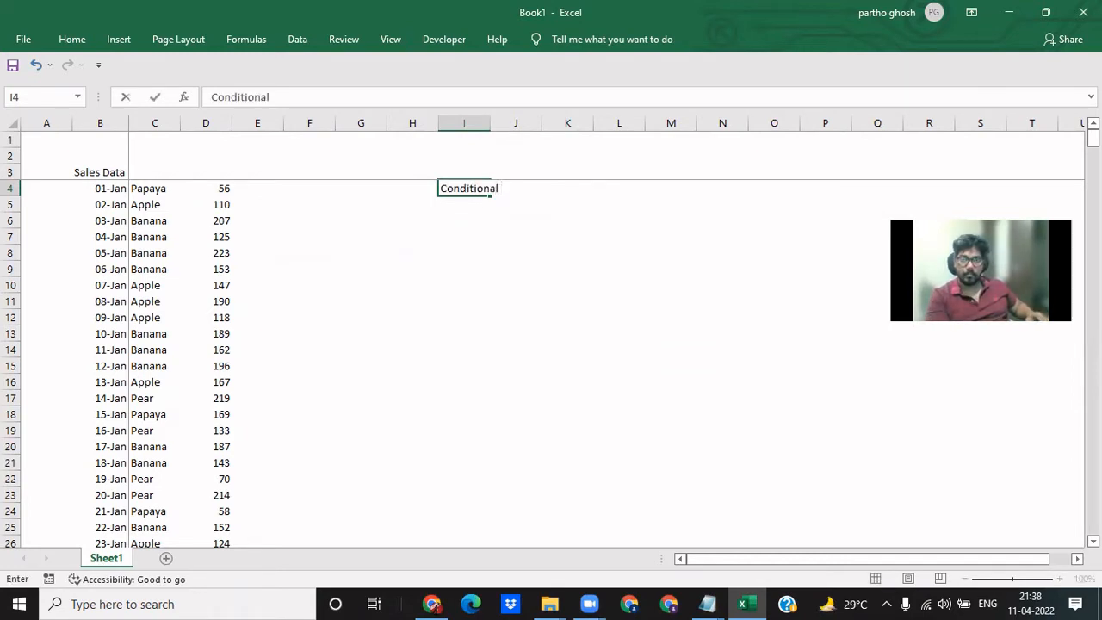
pyautogui.write('Formating')
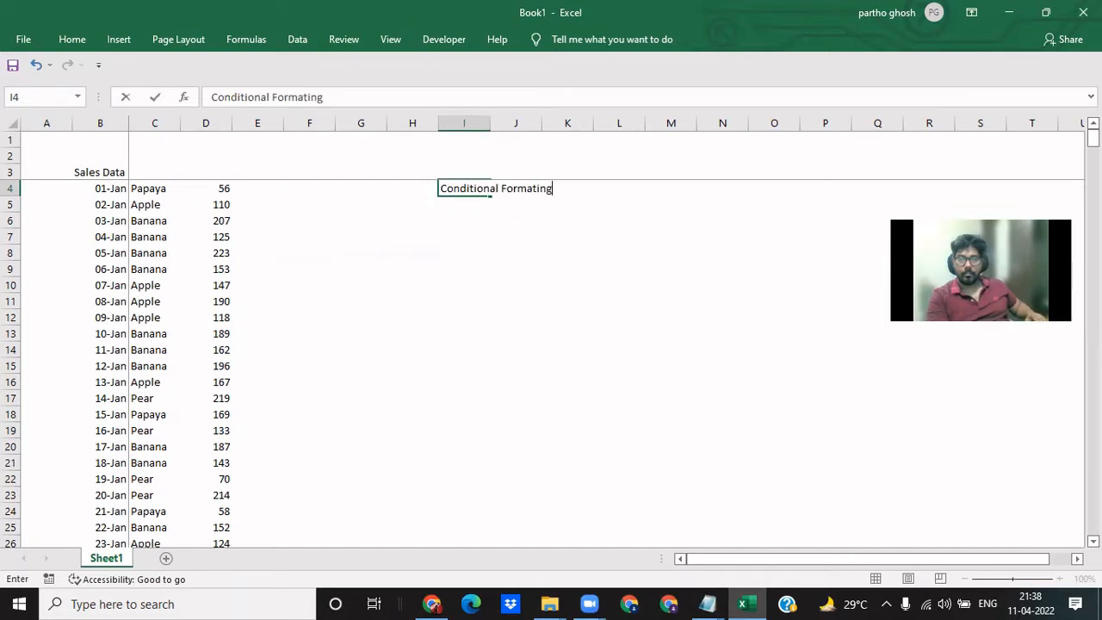
pyautogui.press('Return')
pyautogui.press('Up')
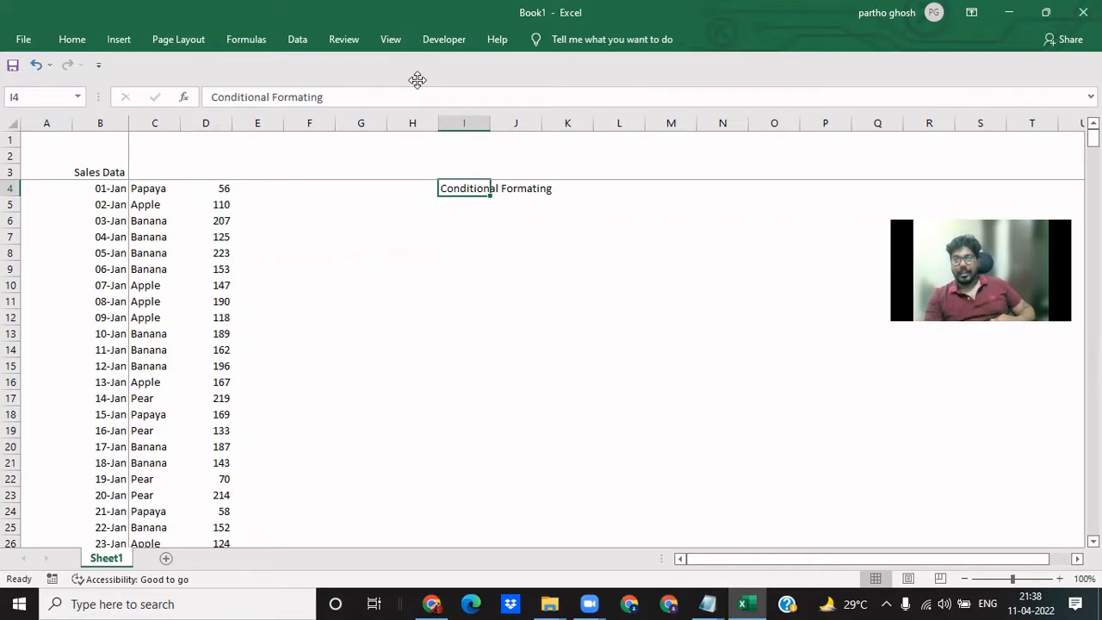
# - Keep the ribbon permanently expanded and show the Home commands
pyautogui.click(507, 39)
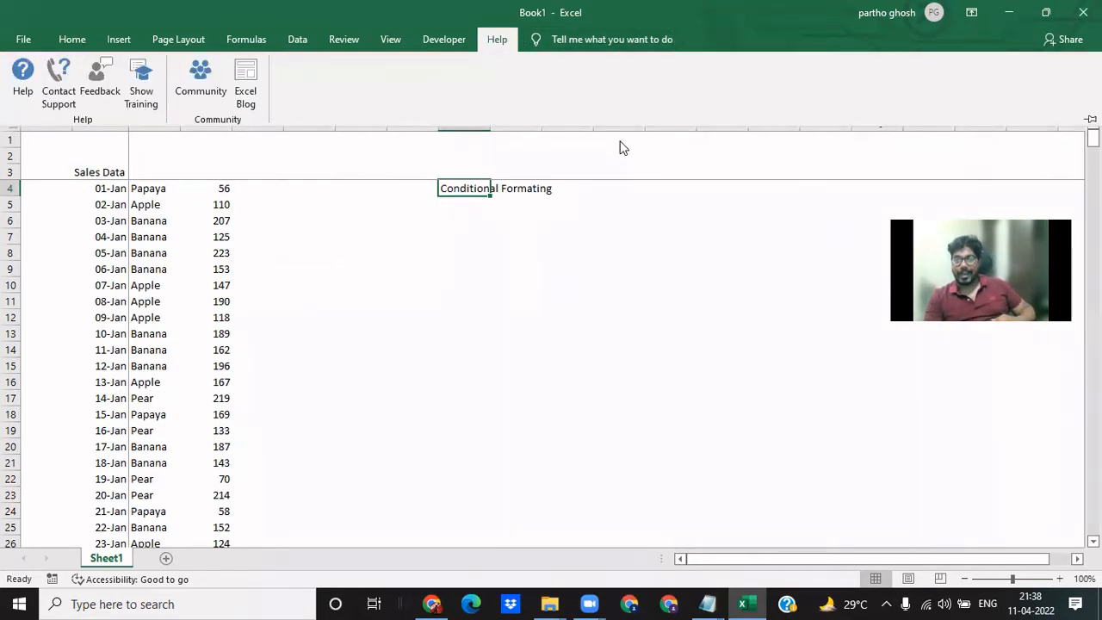
pyautogui.click(107, 25)
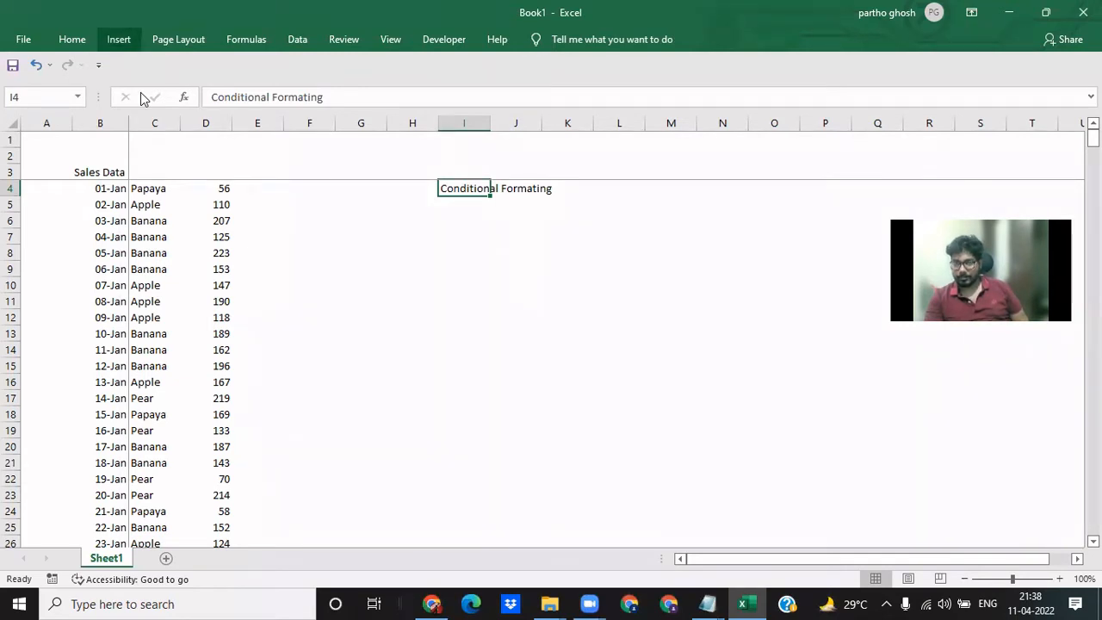
pyautogui.click(119, 39)
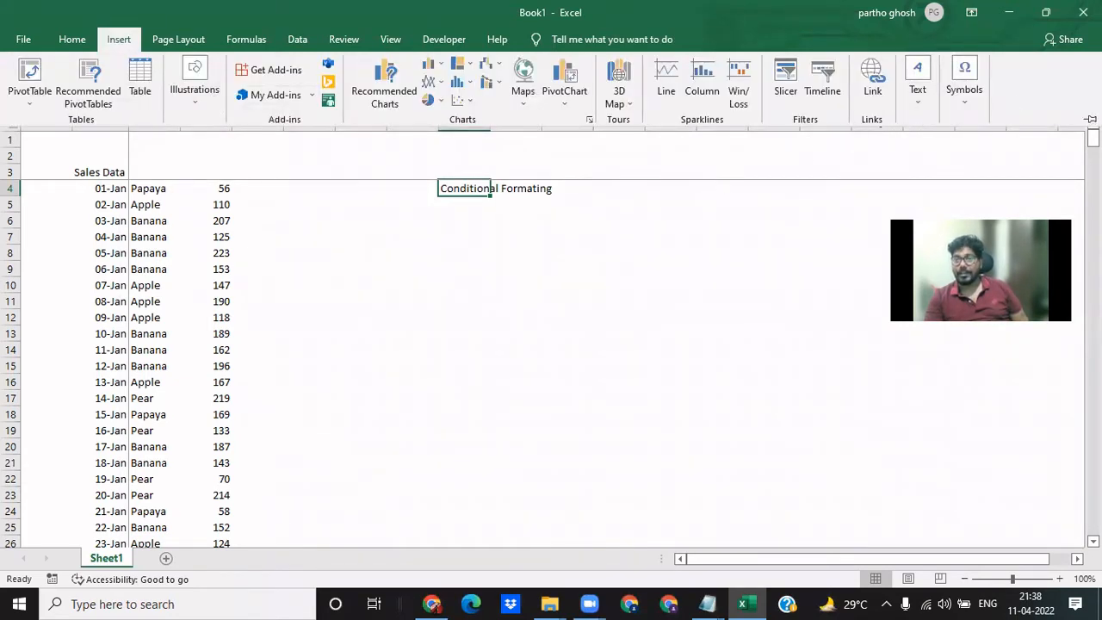
pyautogui.click(1090, 119)
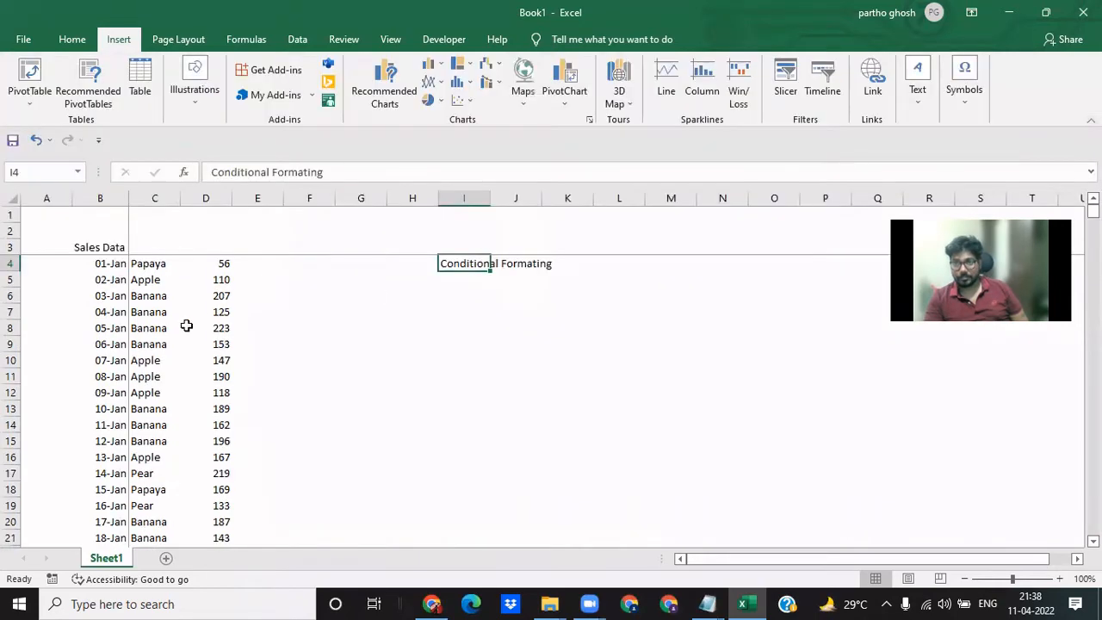
pyautogui.click(71, 41)
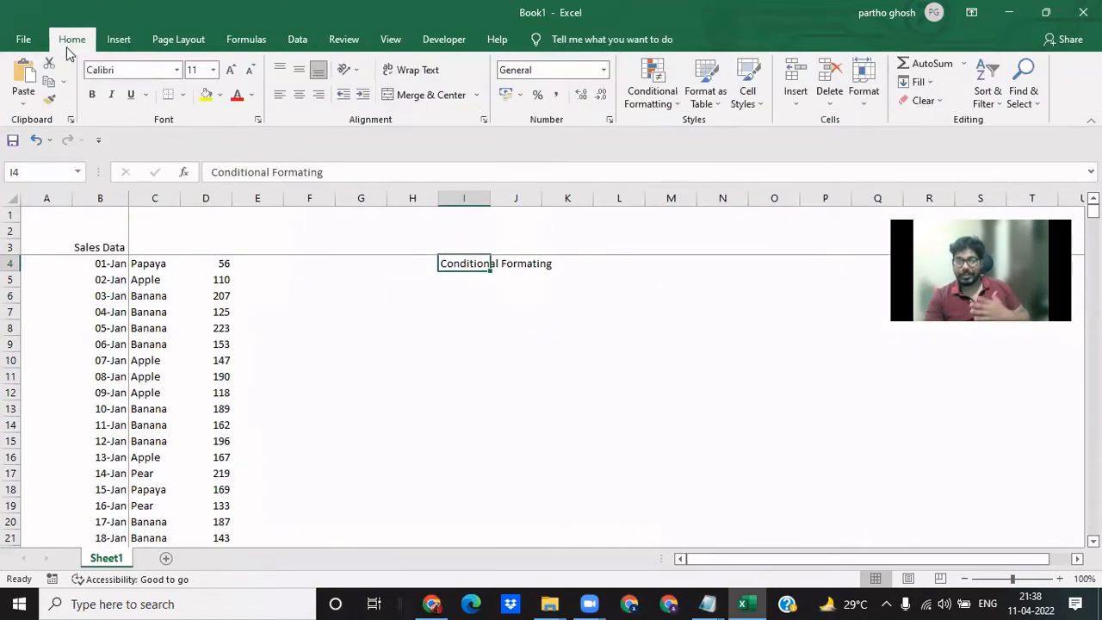
pyautogui.click(372, 351)
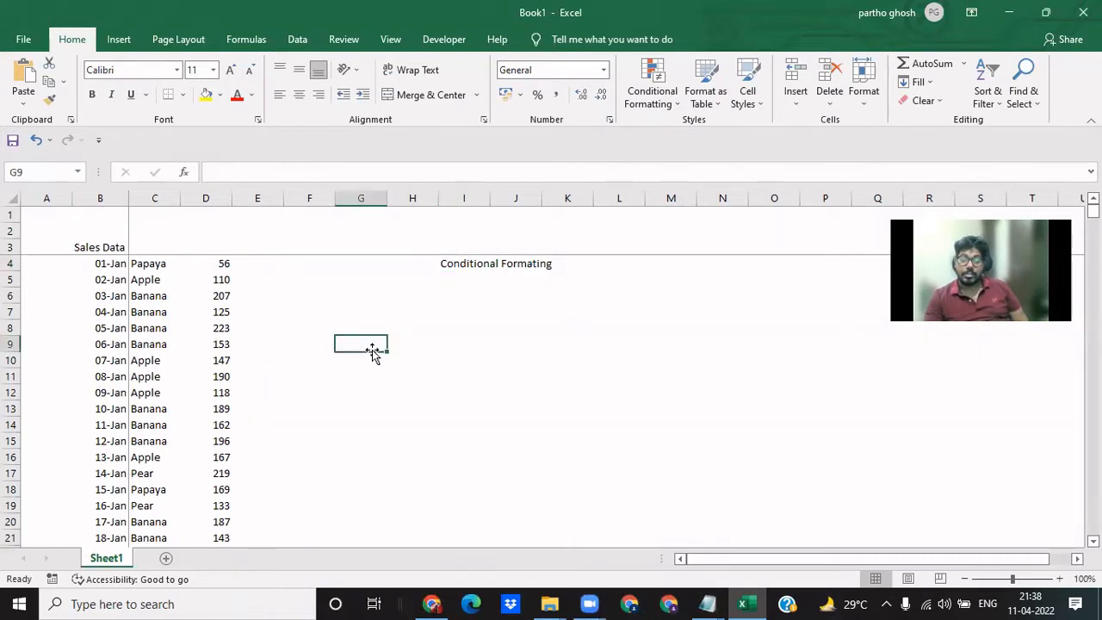
pyautogui.click(457, 263)
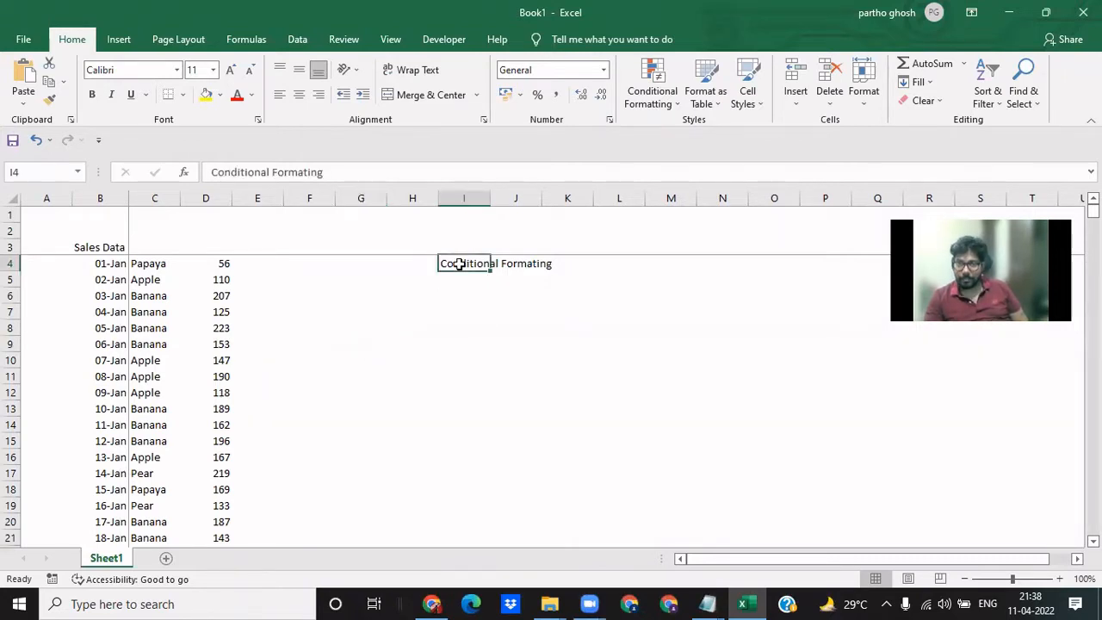
pyautogui.click(442, 328)
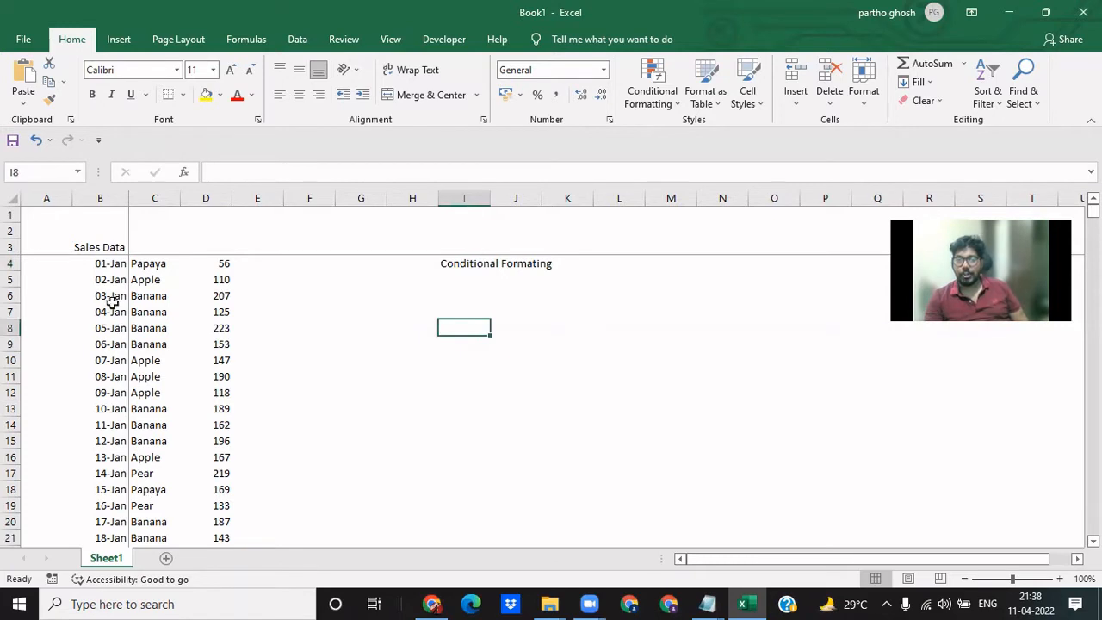
pyautogui.click(122, 263)
pyautogui.moveTo(130, 260); pyautogui.dragTo(206, 404)
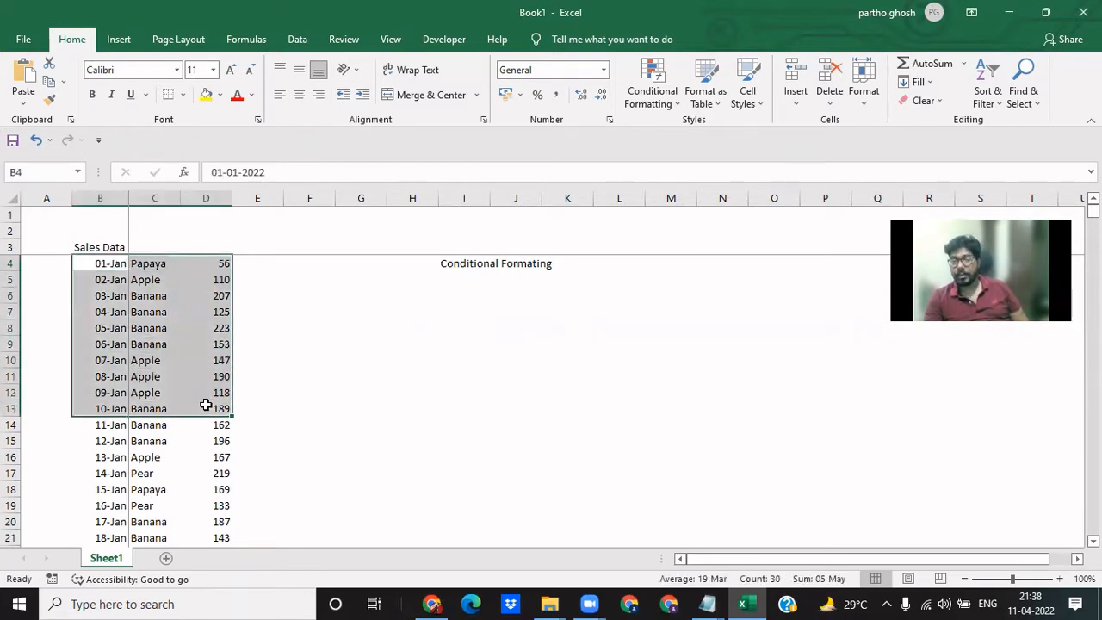
pyautogui.click(312, 375)
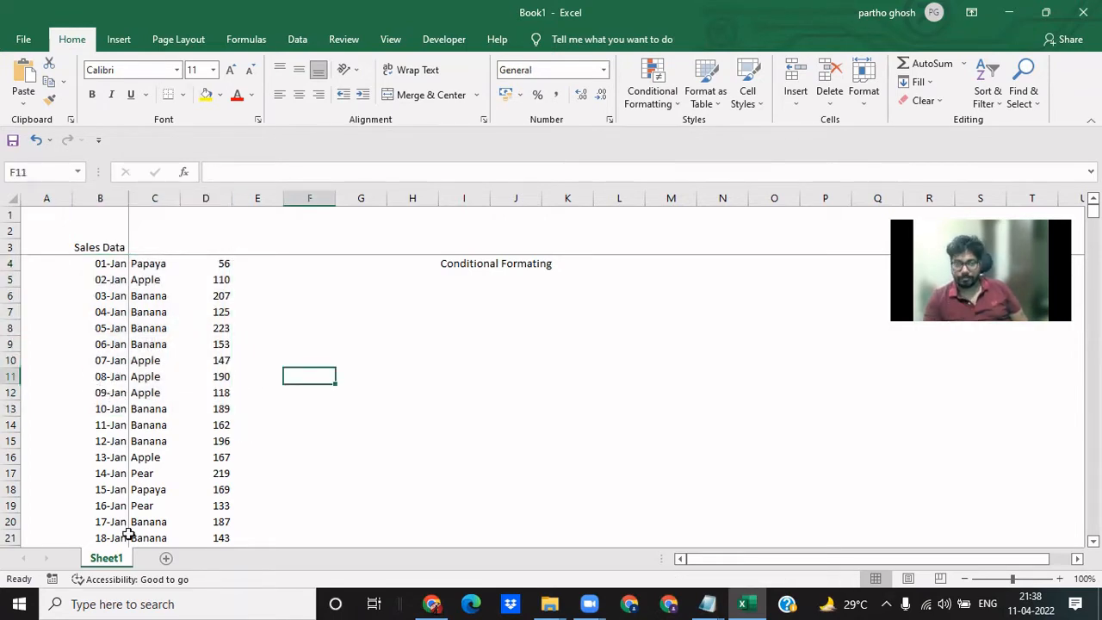
# - Move the Sales Data title from cell B3 up to B2
pyautogui.click(88, 243)
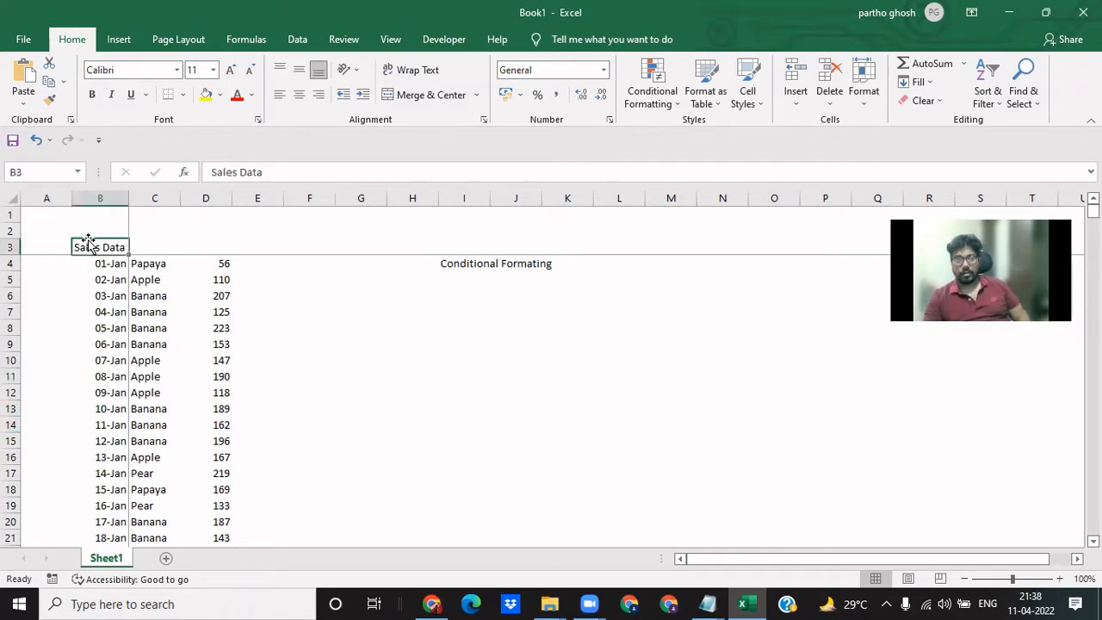
pyautogui.hotkey('ctrl', 'c')
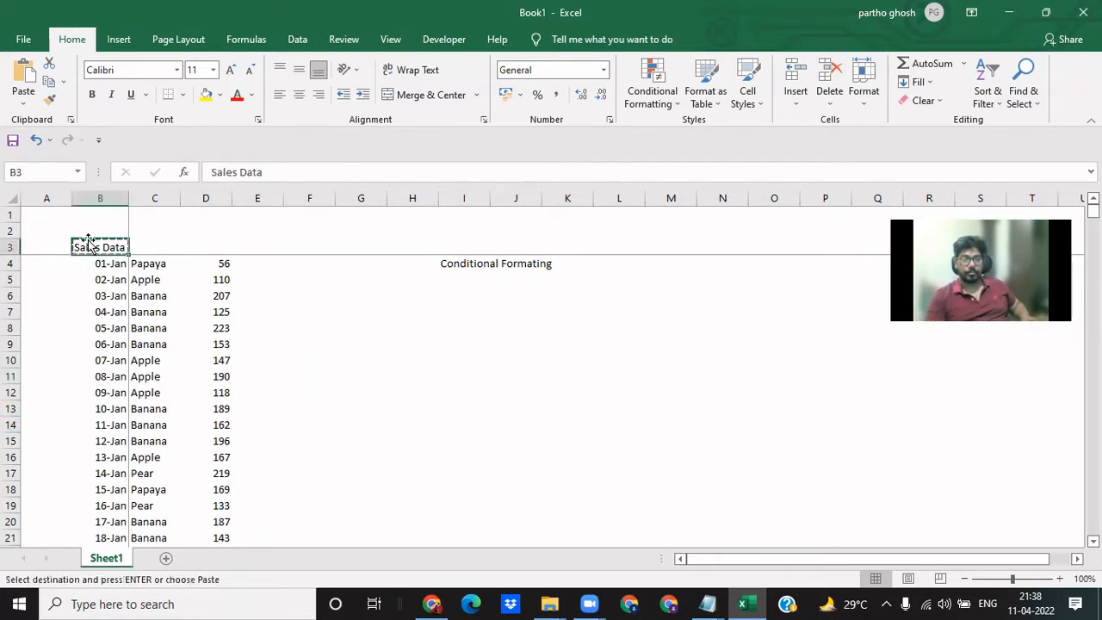
pyautogui.press('Up')
pyautogui.press('Return')
# - Check how many date records column B holds by selecting the range from B4 to B503
pyautogui.press('Down')
pyautogui.press('Down')
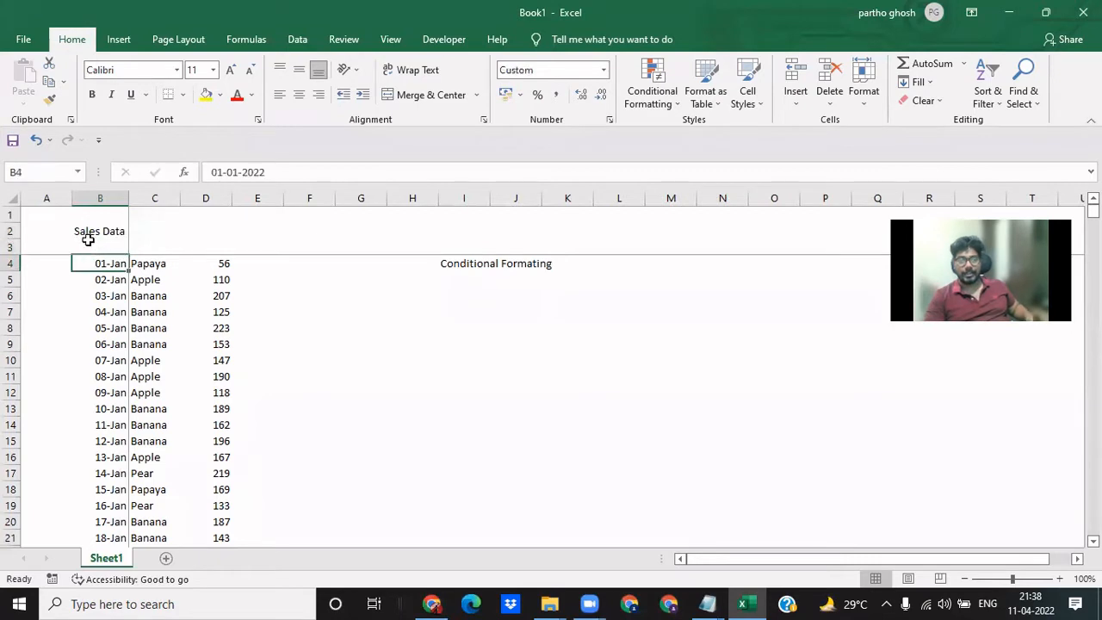
pyautogui.hotkey('ctrl', 'Down')
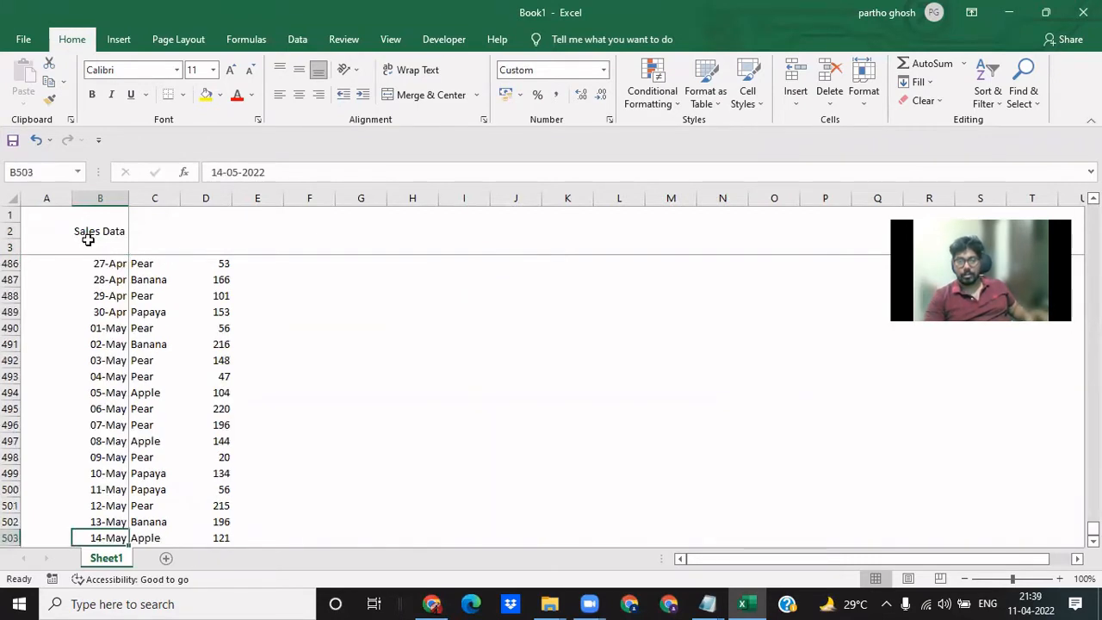
pyautogui.hotkey('ctrl', 'shift', 'Up')
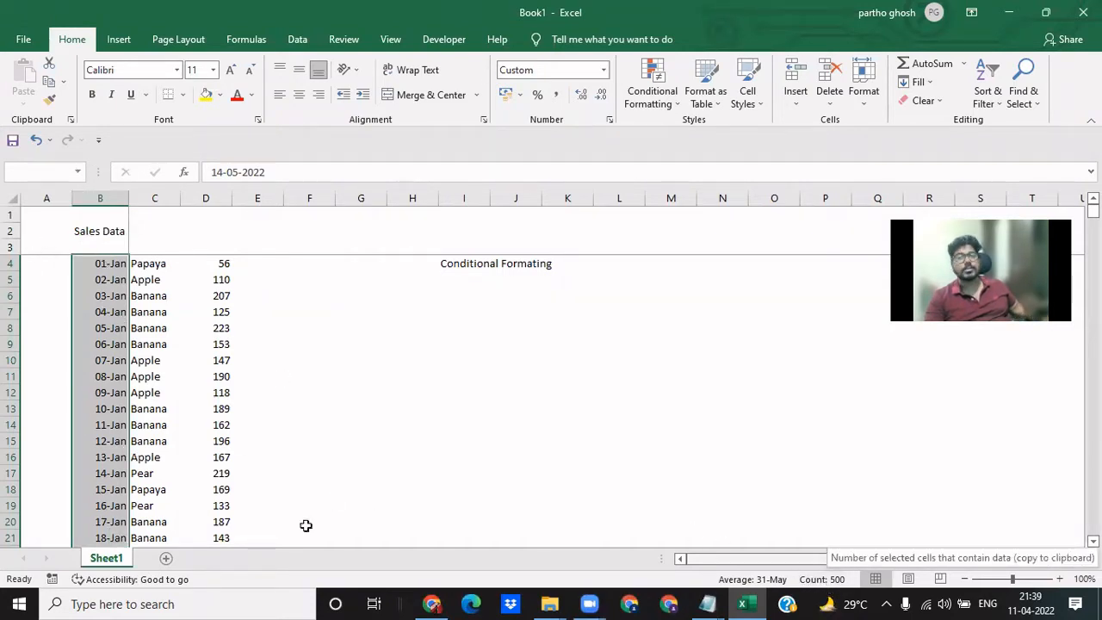
pyautogui.click(117, 280)
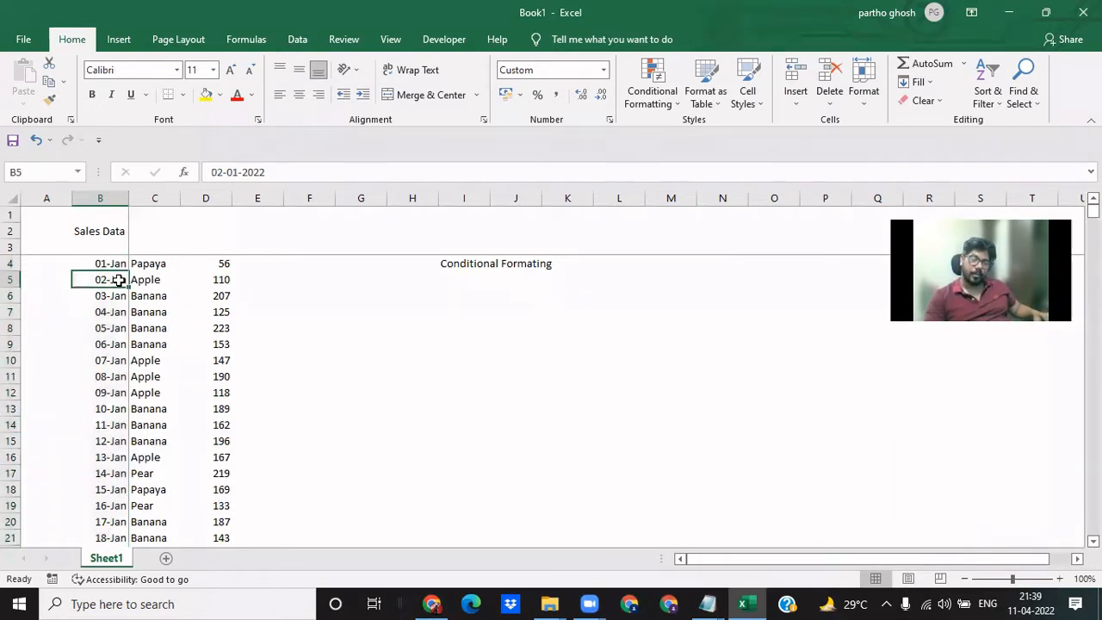
# - Insert a blank sheet row at row 3, between the Sales Data title and the data
pyautogui.press('Up')
pyautogui.press('Up')
pyautogui.hotkey('alt', 'h')
pyautogui.press('i')
pyautogui.press('r')
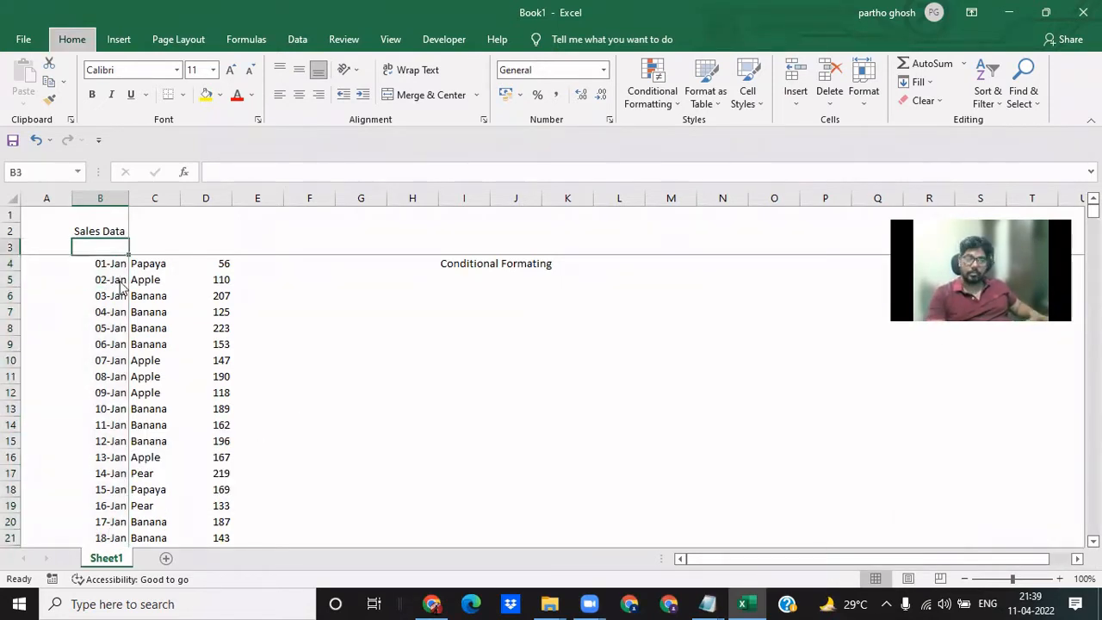
# - Enter the column headings Date, Fruit Name and Sales in cells B4 to D4
pyautogui.press('Down')
pyautogui.write('Date')
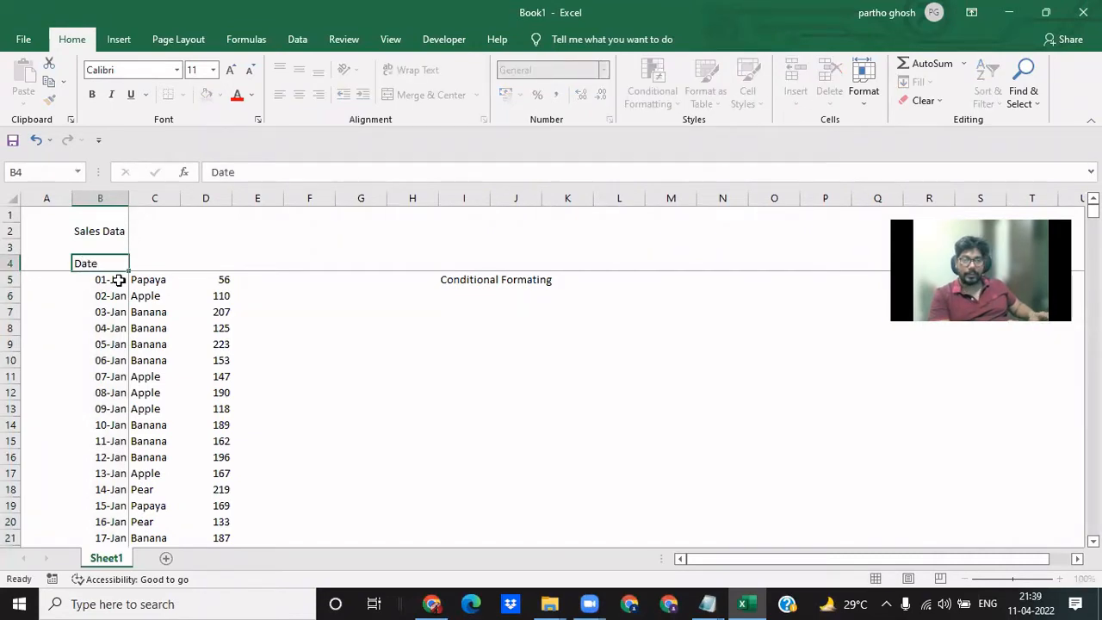
pyautogui.press('Tab')
pyautogui.write('Fr')
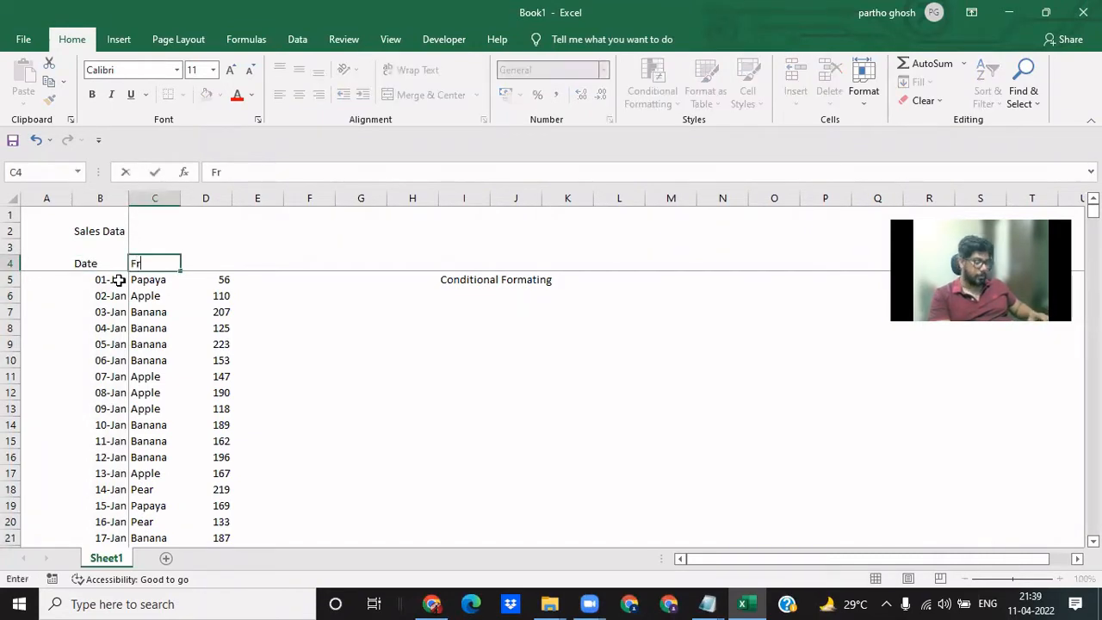
pyautogui.write('uit Name')
pyautogui.press('Tab')
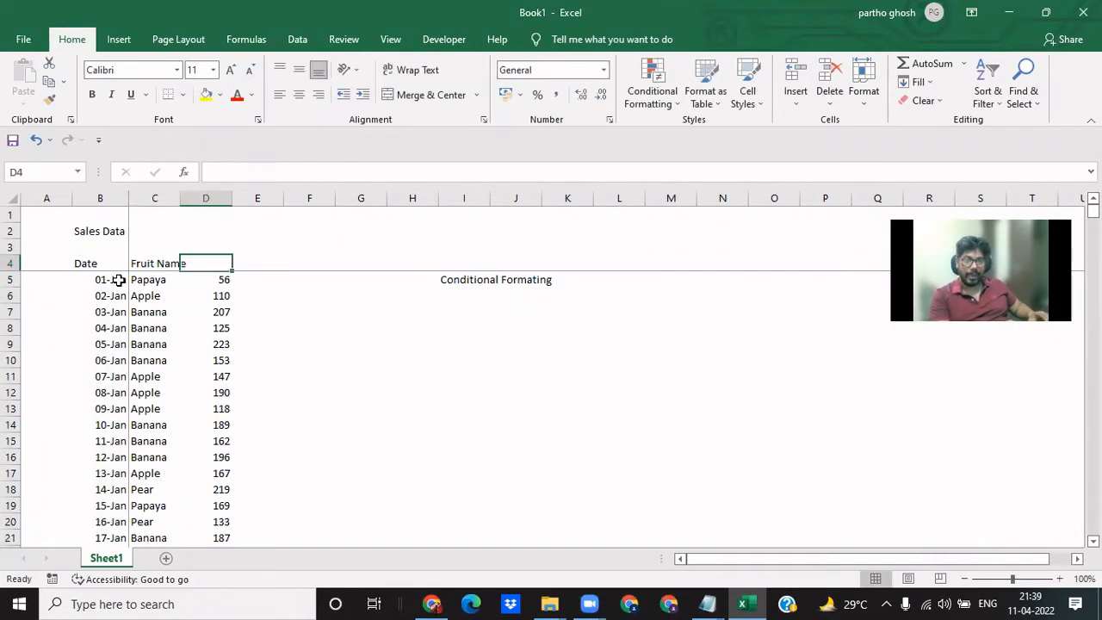
pyautogui.write('Sales')
pyautogui.press('Tab')
# - Autofit the width of column C to the Fruit Name heading and return to the Date heading
pyautogui.press('Left')
pyautogui.press('Left')
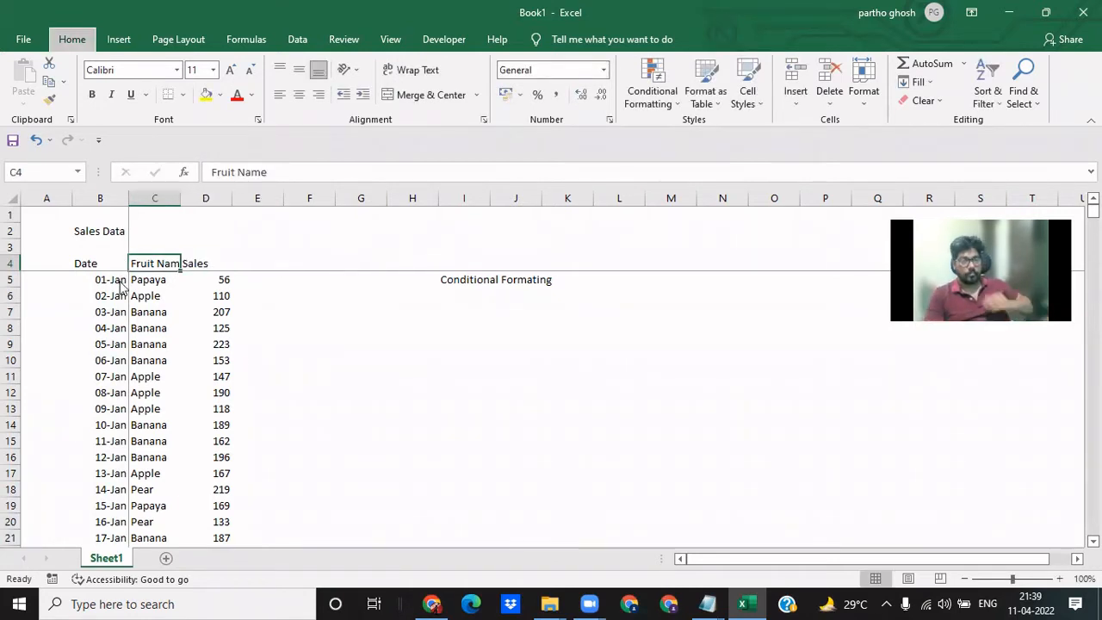
pyautogui.press('Left')
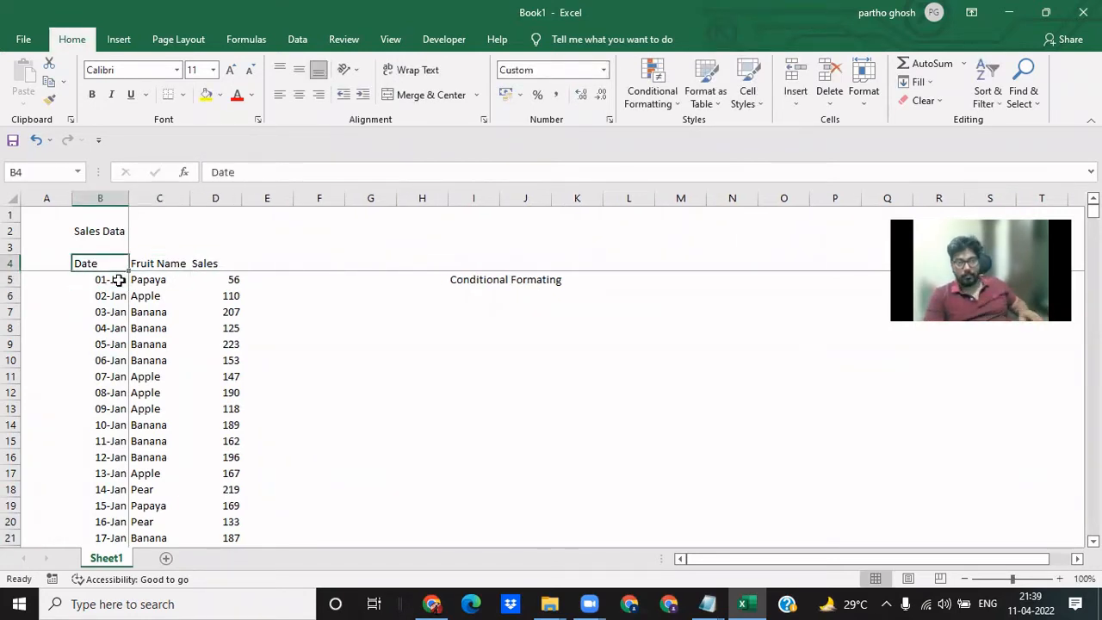
# - Select the whole sales table from the Date heading to the last Sales record to review its extent
pyautogui.hotkey('ctrl', 'shift', 'Down')
pyautogui.hotkey('ctrl', 'shift', 'Right')
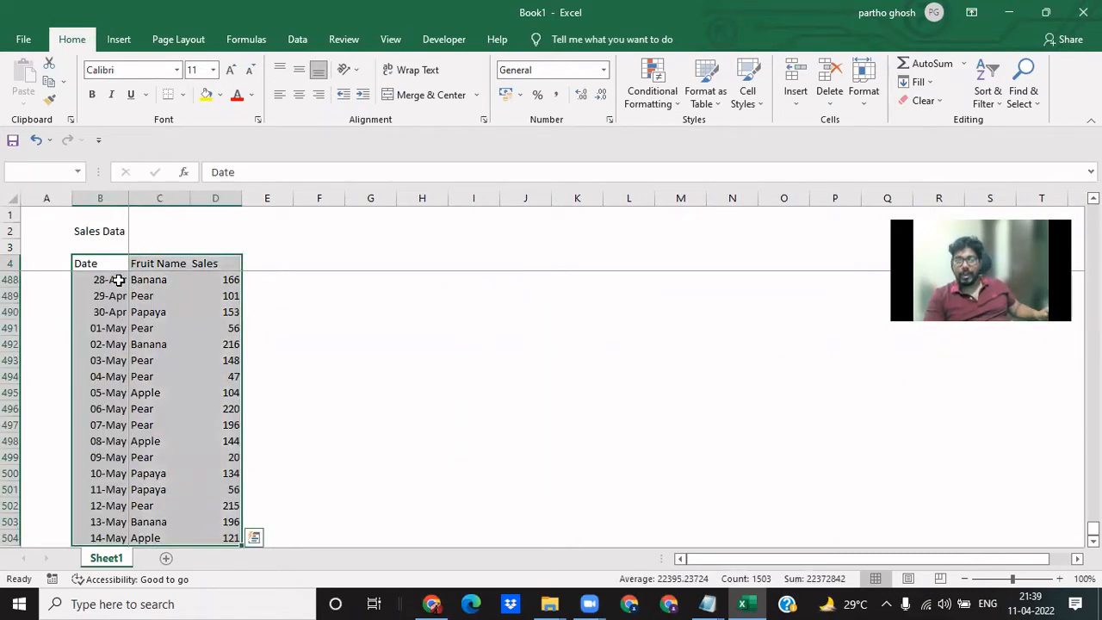
pyautogui.press('Right')
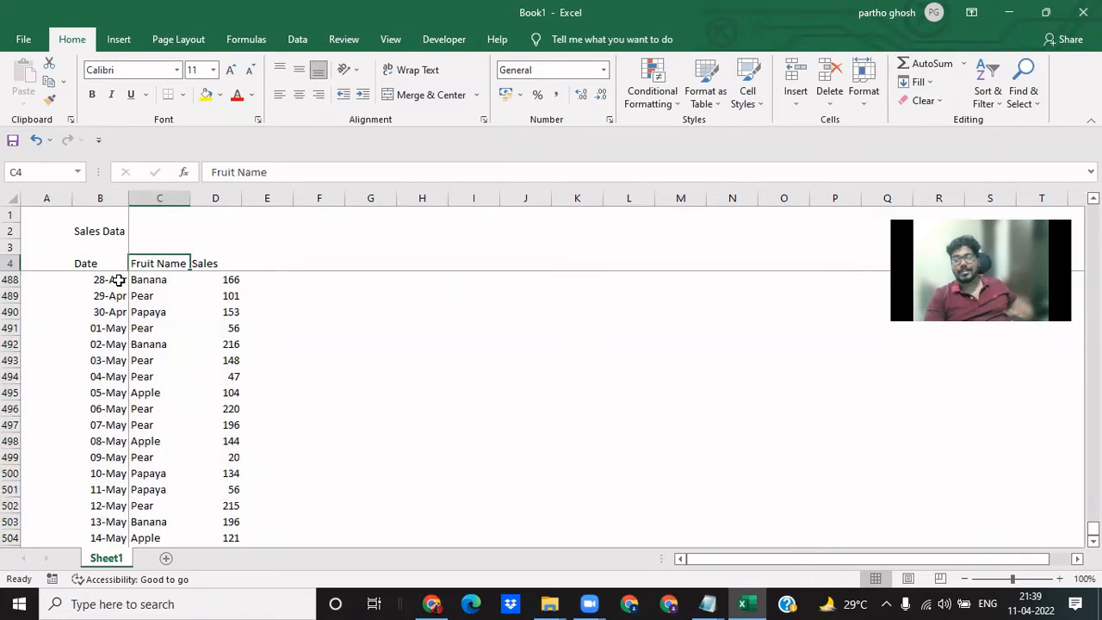
# - Enter the note Highlight banana sales in cell I2, above the Conditional Formating text
pyautogui.press('Right')
pyautogui.press('Right')
pyautogui.press('Down')
pyautogui.press('Right')
pyautogui.press('Right')
pyautogui.press('Right')
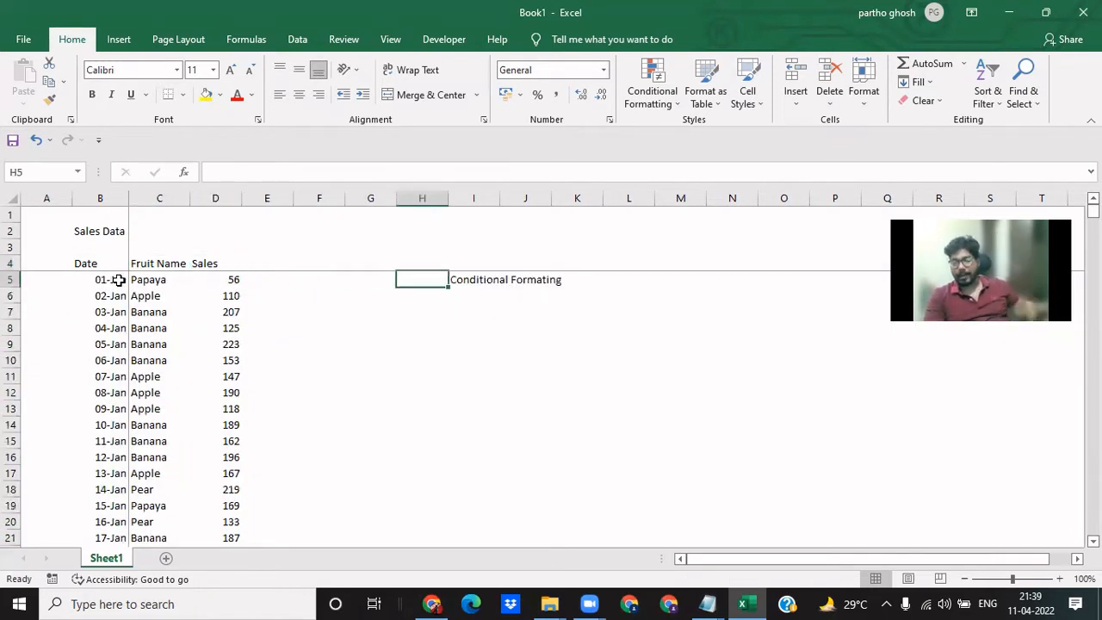
pyautogui.press('Up')
pyautogui.press('Up')
pyautogui.press('Up')
pyautogui.press('Up')
pyautogui.press('Right')
pyautogui.press('Down')
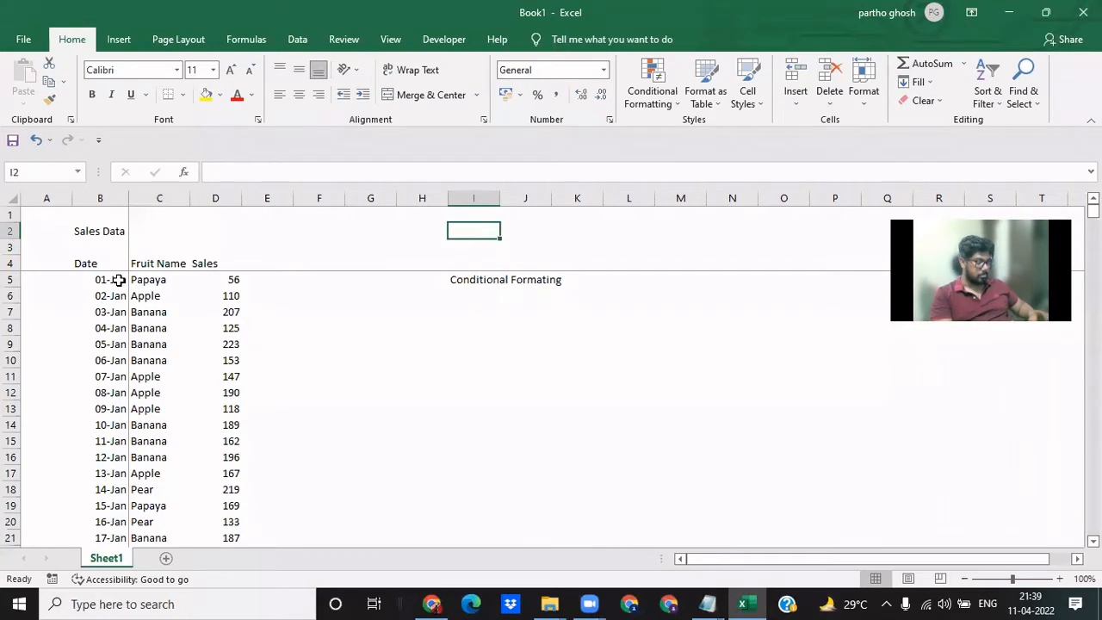
pyautogui.write('Highli')
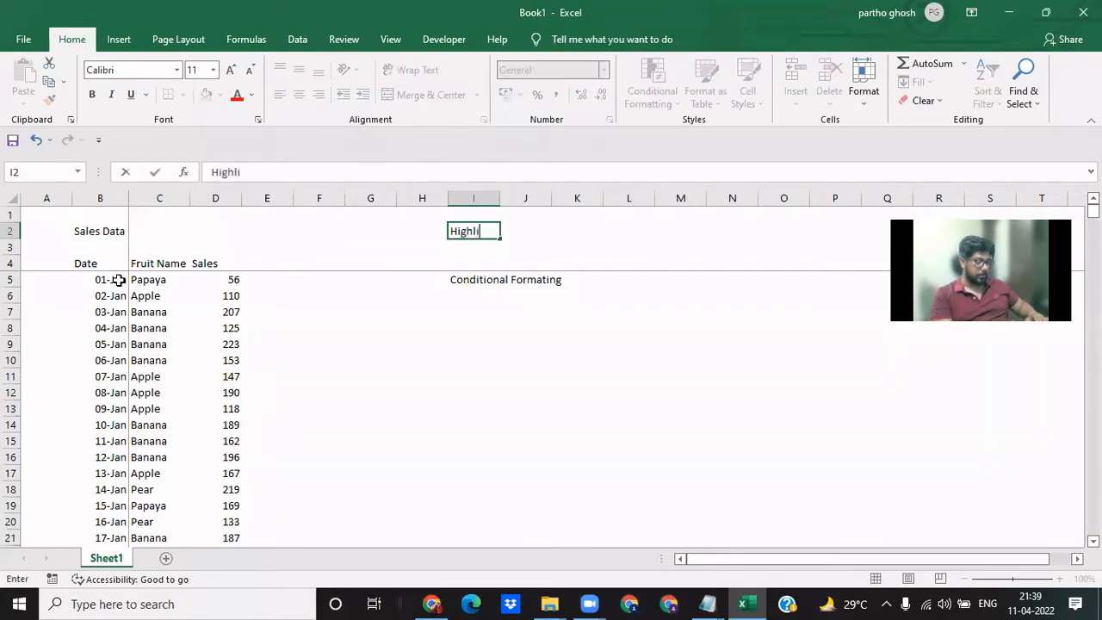
pyautogui.write('ght banana')
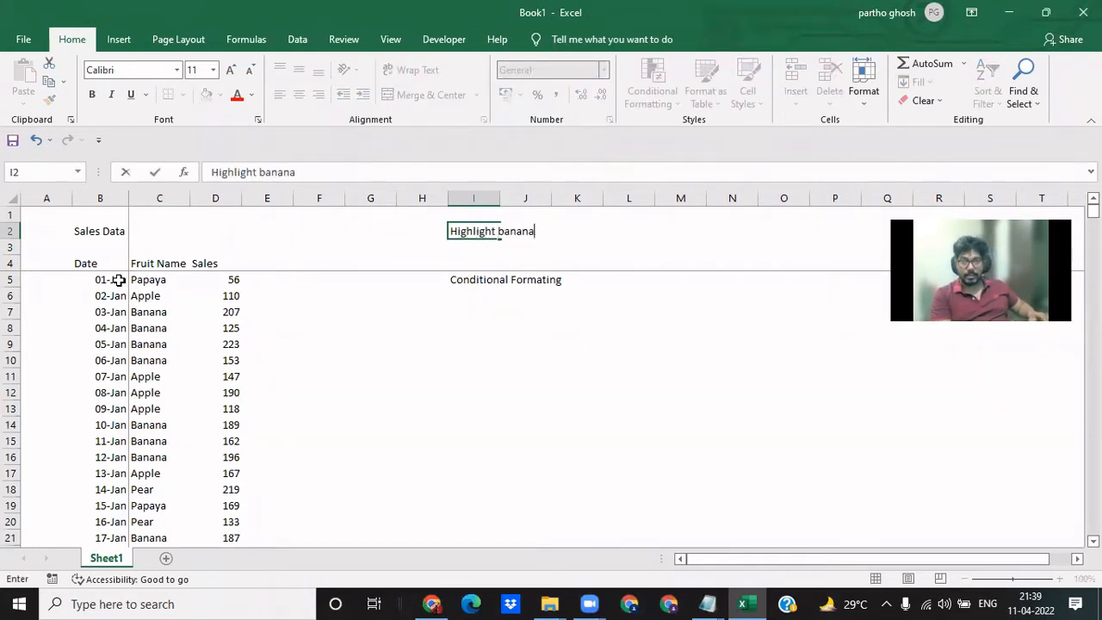
pyautogui.write(' sales')
pyautogui.press('Return')
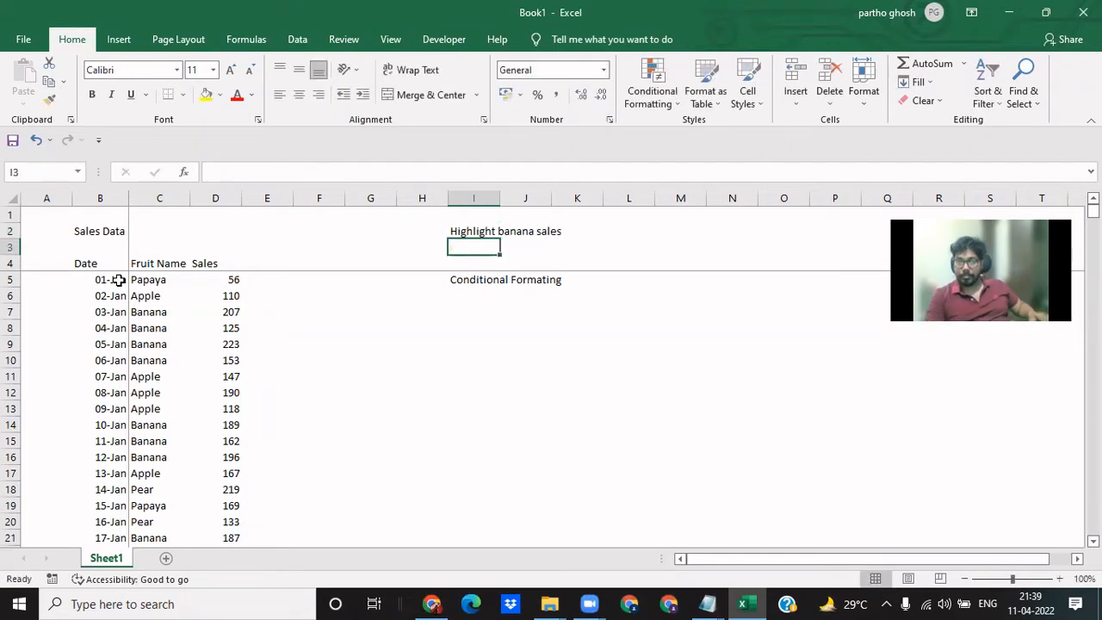
# - Examine the records down the Fruit Name column, starting at the first Banana entry, to find the Banana sales
pyautogui.press('Down')
pyautogui.press('Left')
pyautogui.press('Left')
pyautogui.press('Down')
pyautogui.press('Down')
pyautogui.press('Down')
pyautogui.press('Left')
pyautogui.press('Left')
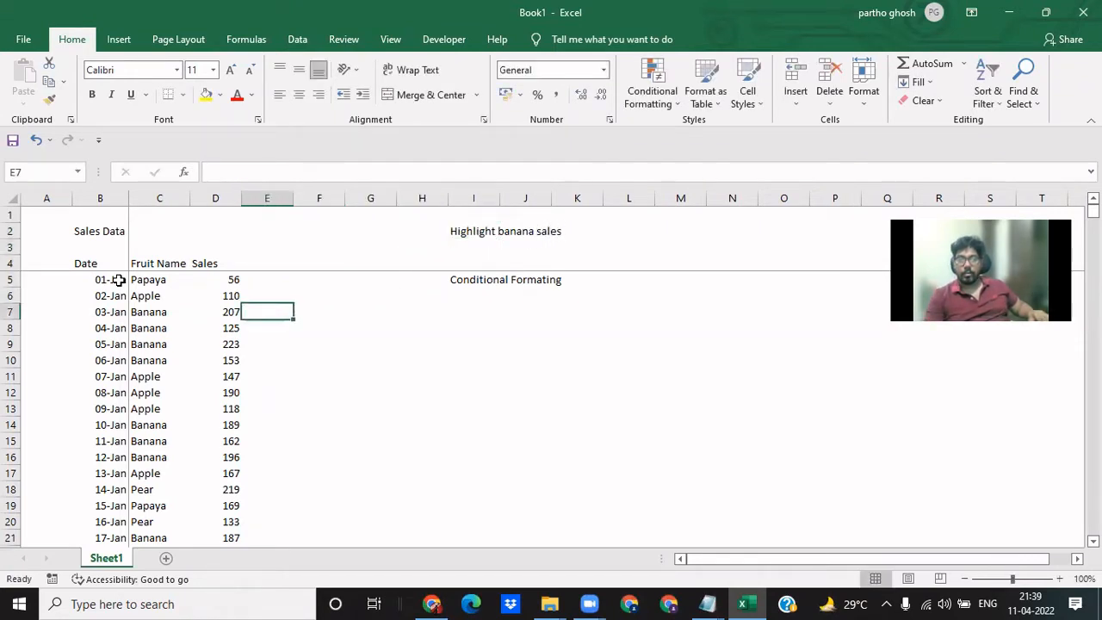
pyautogui.press('Left')
pyautogui.press('Left')
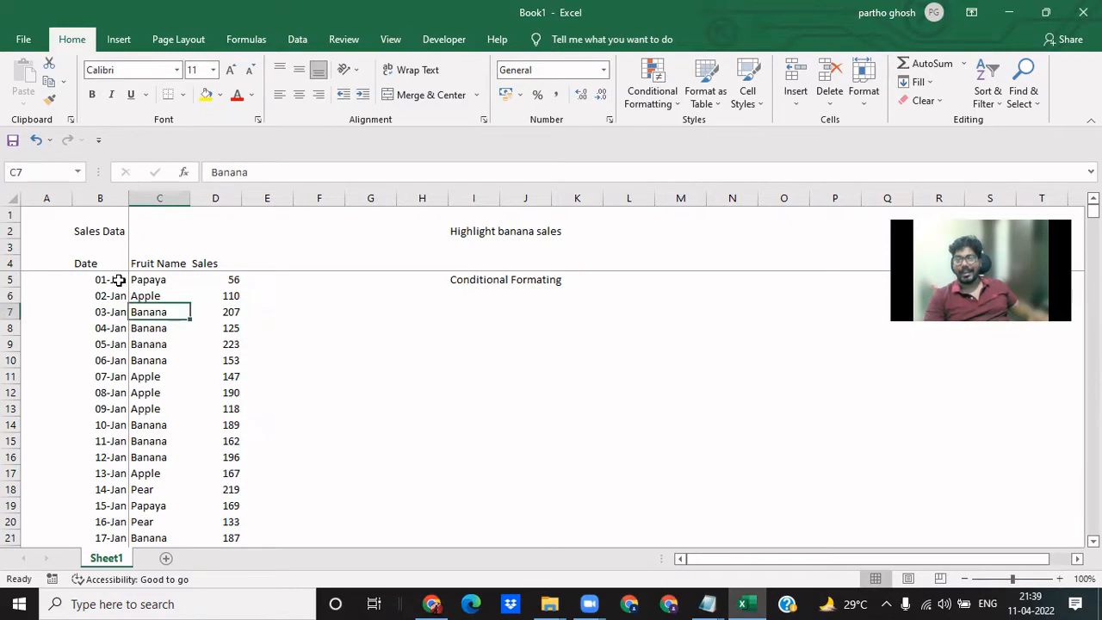
pyautogui.press('Left')
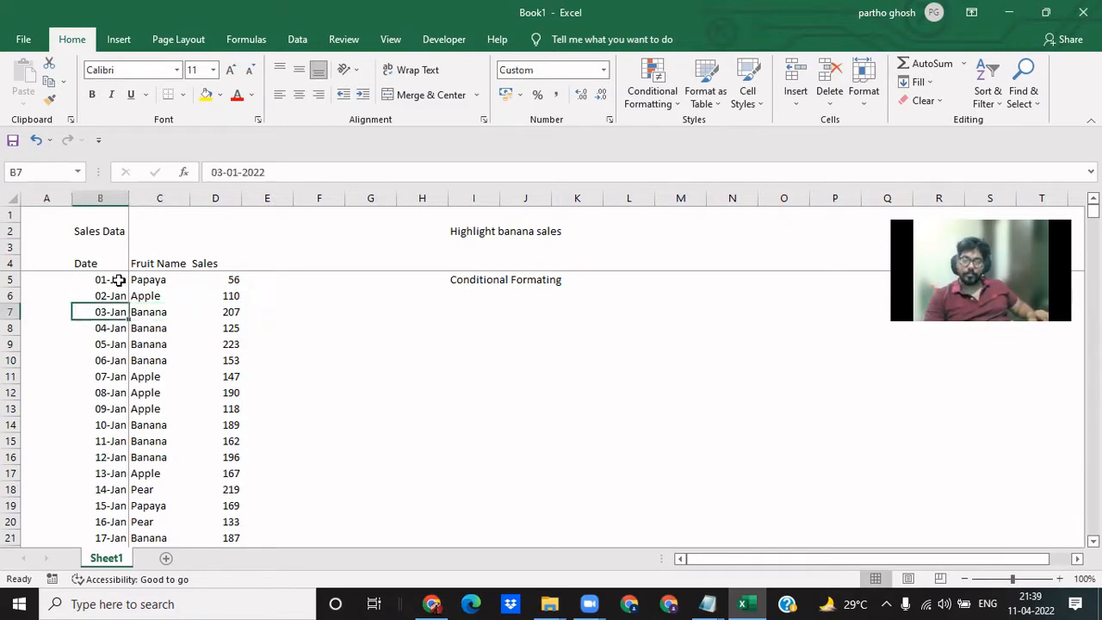
pyautogui.press('Right')
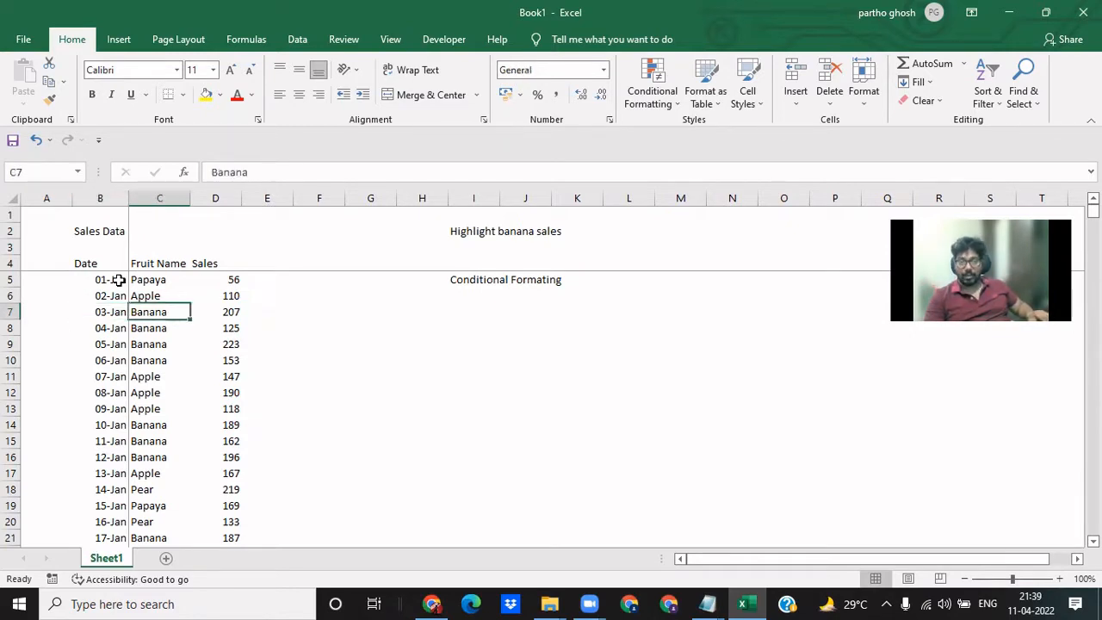
pyautogui.press('Down')
pyautogui.press('Down')
pyautogui.press('Down')
pyautogui.press('Down')
pyautogui.press('Down')
pyautogui.press('Down')
pyautogui.press('Down')
pyautogui.press('Down')
pyautogui.press('Down')
pyautogui.press('Down')
pyautogui.press('Down')
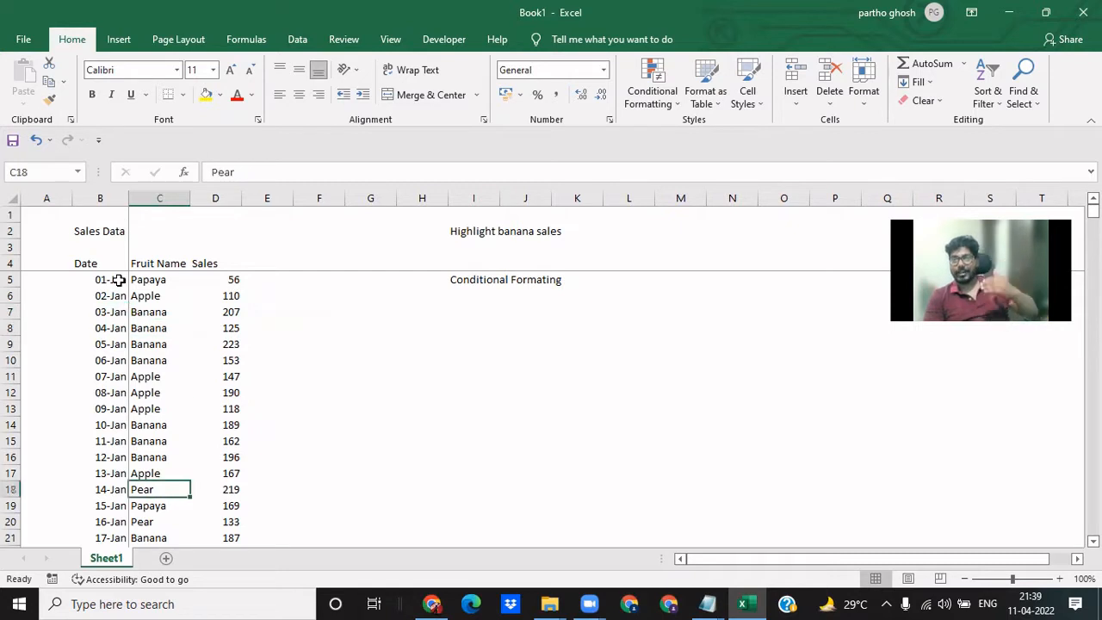
pyautogui.press('Down')
pyautogui.press('Down')
pyautogui.press('Down')
pyautogui.press('Down')
pyautogui.press('Down')
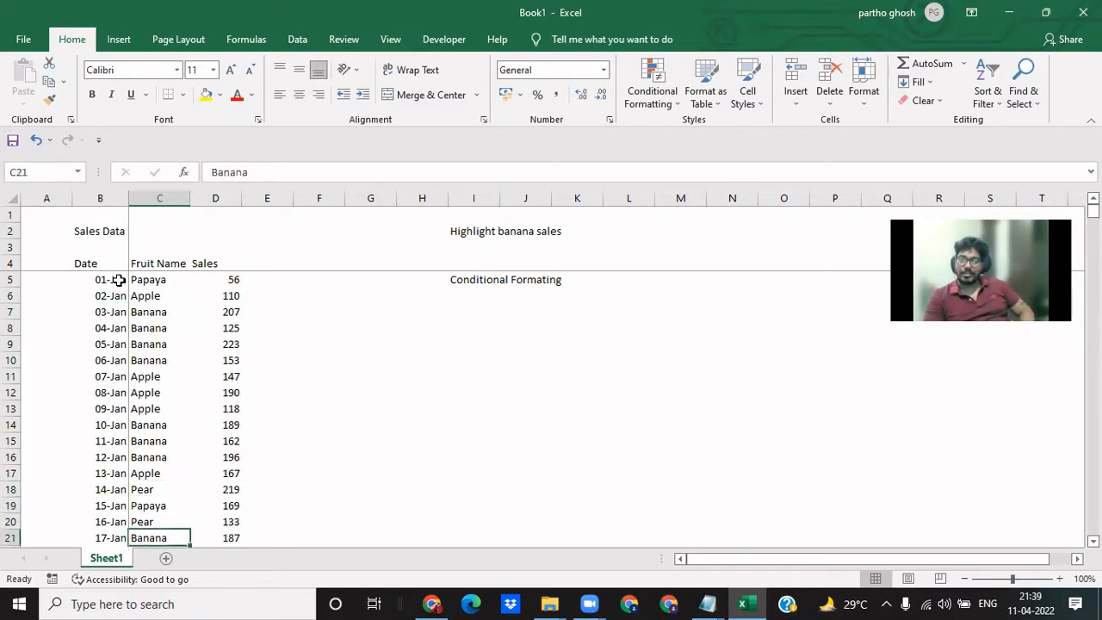
pyautogui.press('Down')
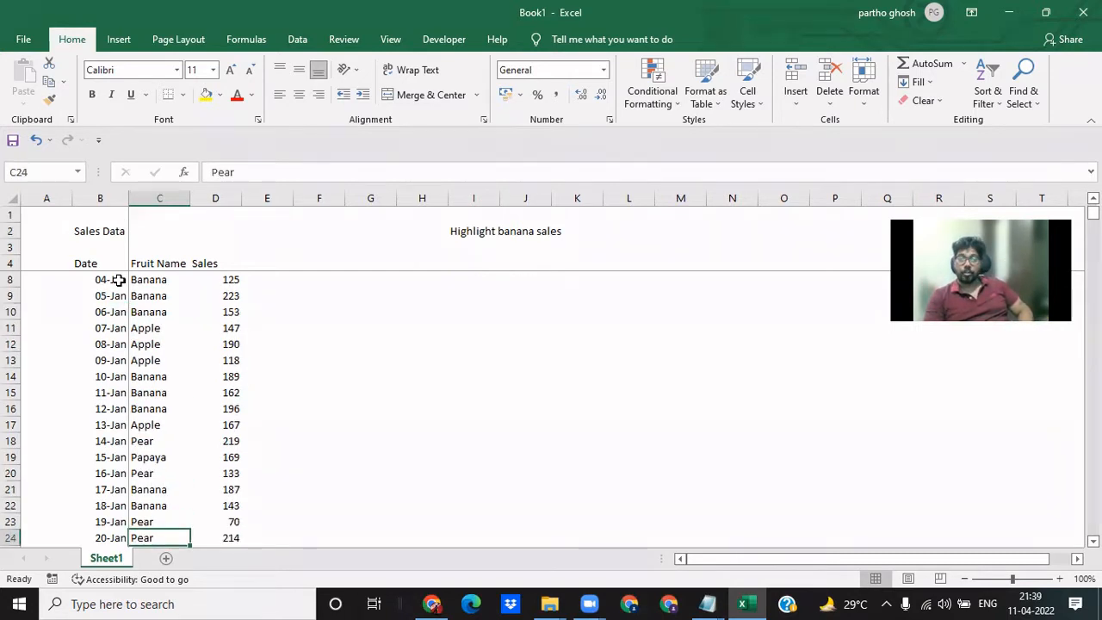
# - Make the Banana entries in cells C7 to C10 of the Fruit Name column bold one by one
pyautogui.hotkey('ctrl', 'Up')
pyautogui.press('Down')
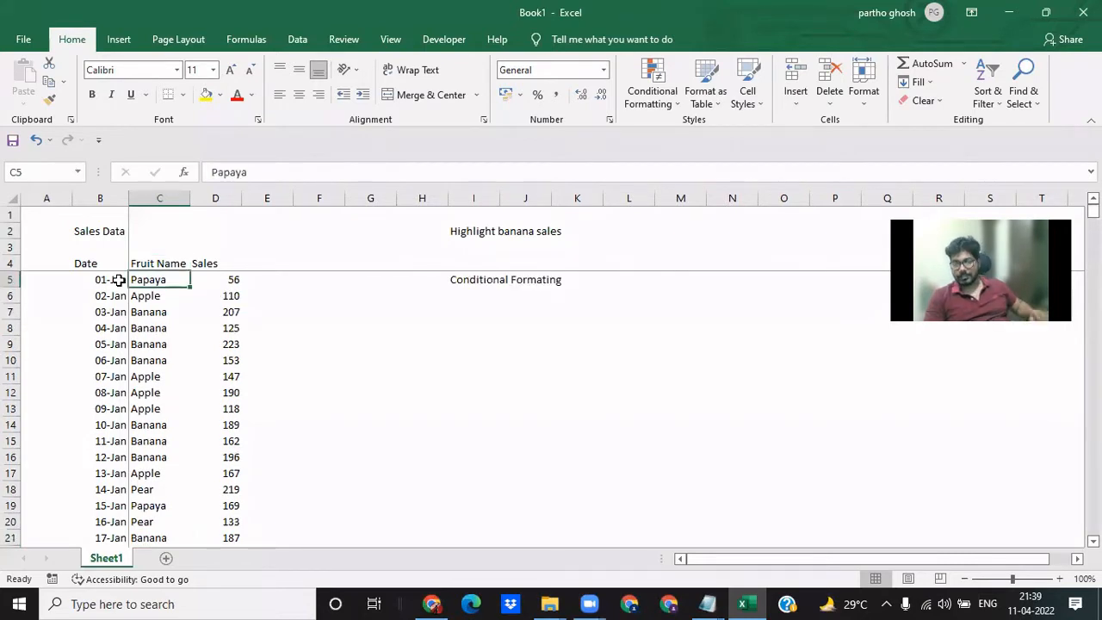
pyautogui.press('Down')
pyautogui.press('Down')
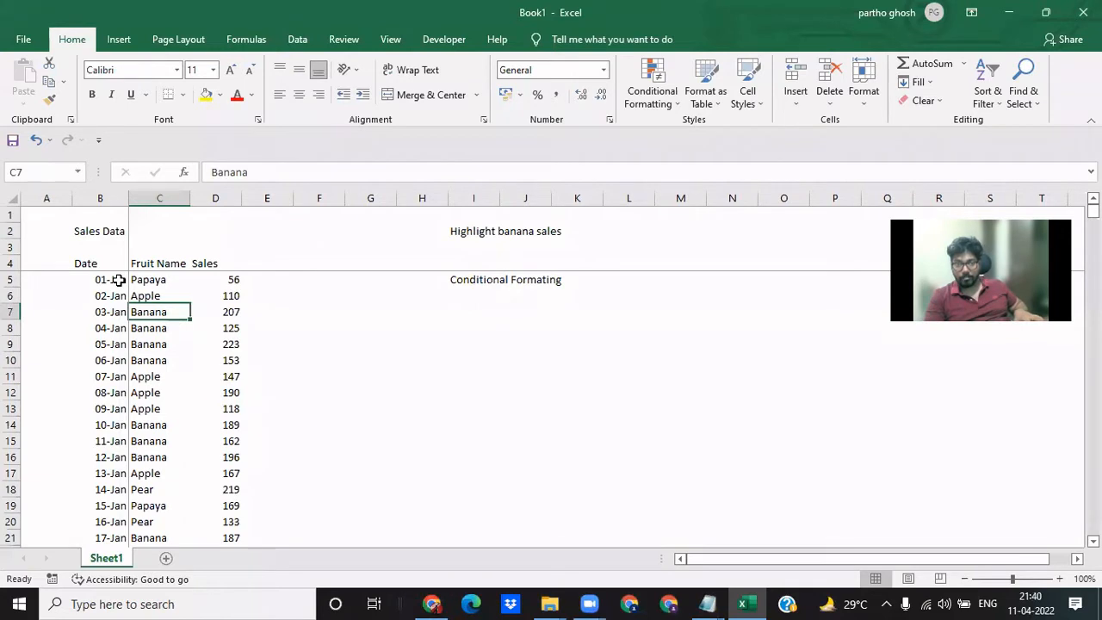
pyautogui.click(118, 279)
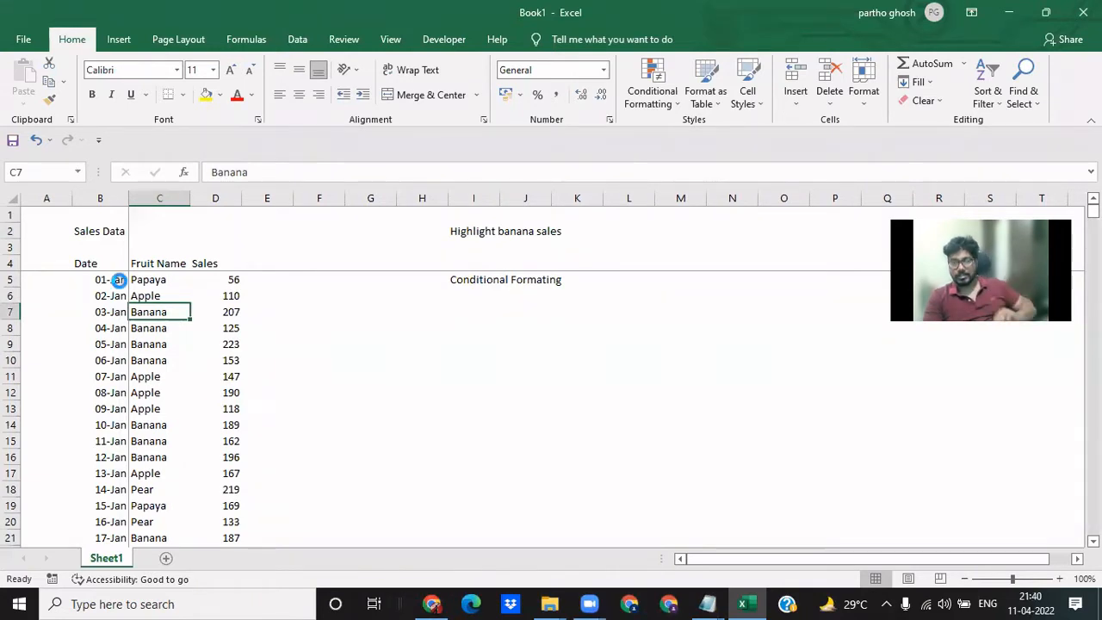
pyautogui.hotkey('ctrl', 'b')
pyautogui.press('Down')
pyautogui.press('Down')
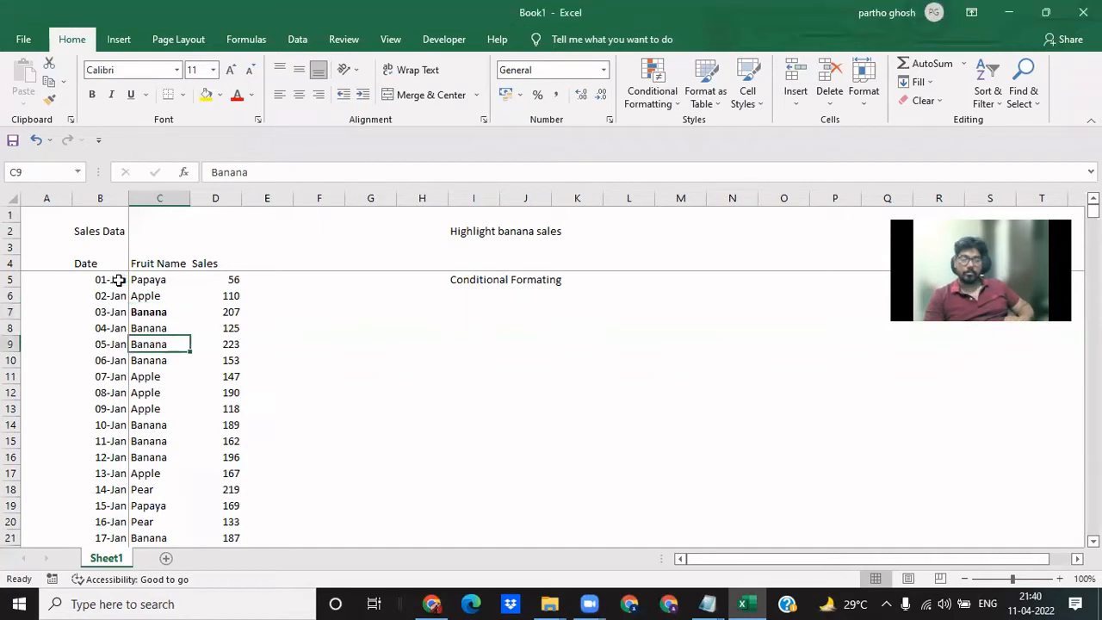
pyautogui.press('Up')
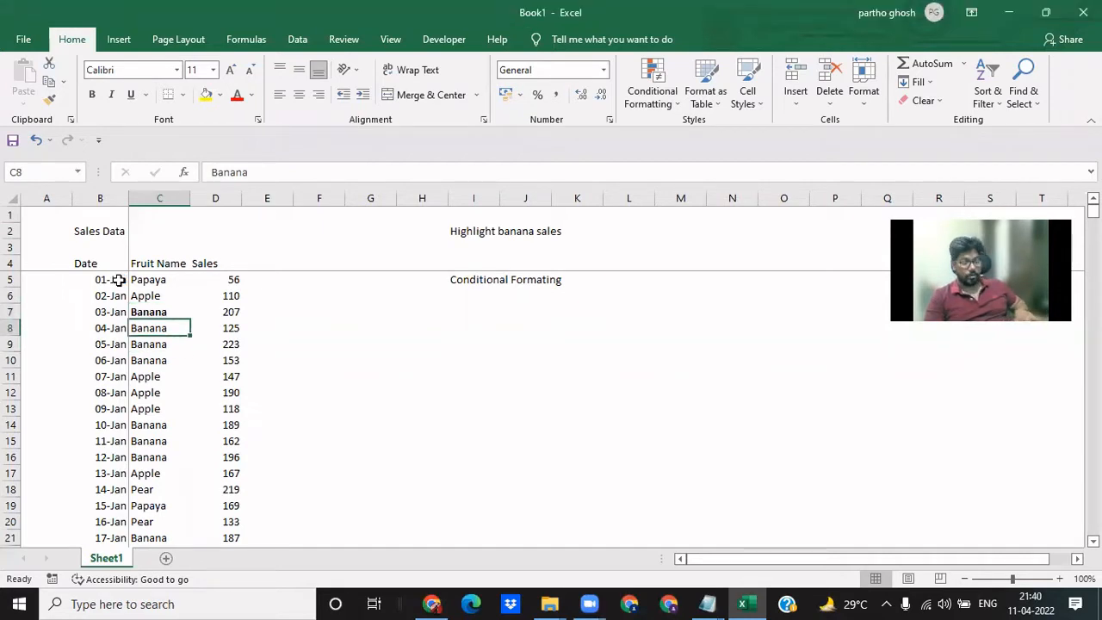
pyautogui.hotkey('ctrl', 'b')
pyautogui.press('Down')
pyautogui.hotkey('ctrl', 'b')
pyautogui.press('Down')
pyautogui.hotkey('ctrl', 'b')
pyautogui.press('Down')
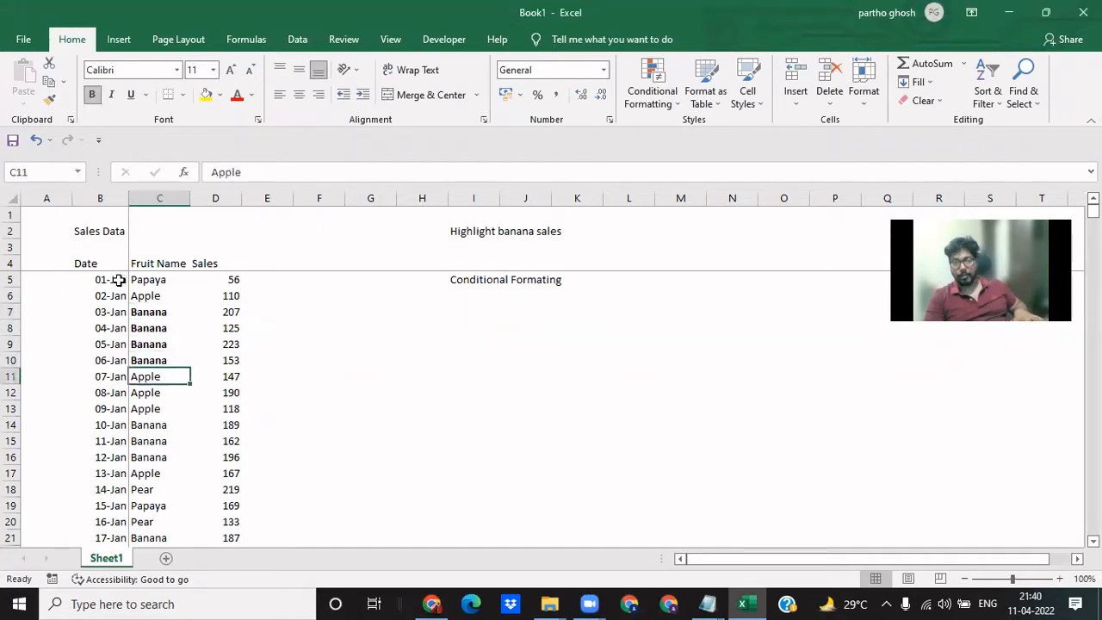
# - Make the next Banana entry, in cell C14, bold as well
pyautogui.press('Down')
pyautogui.press('Down')
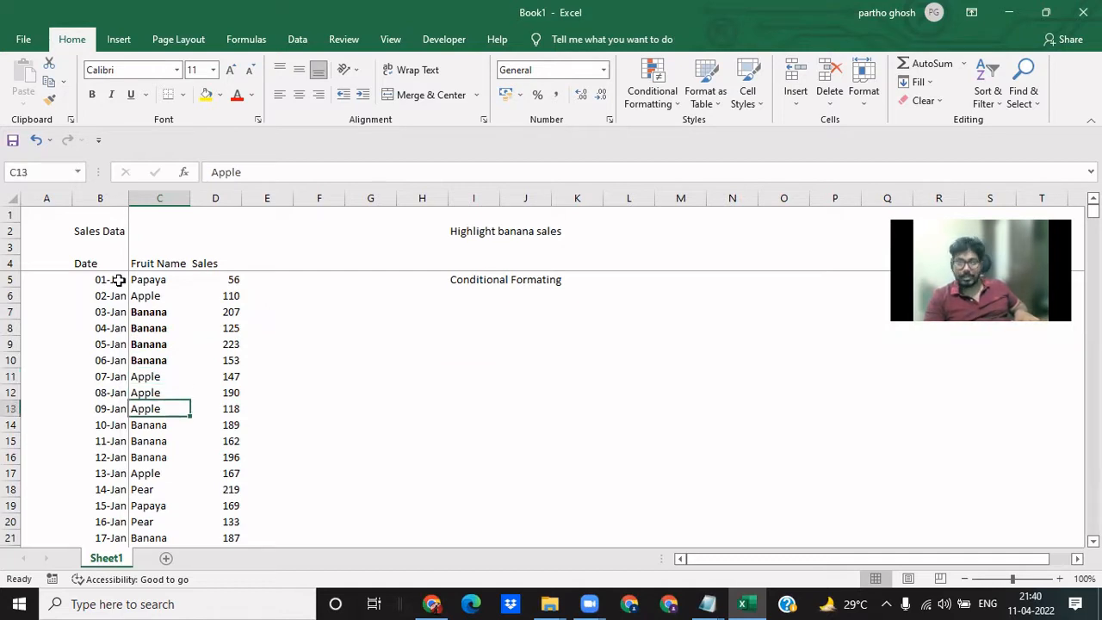
pyautogui.press('Down')
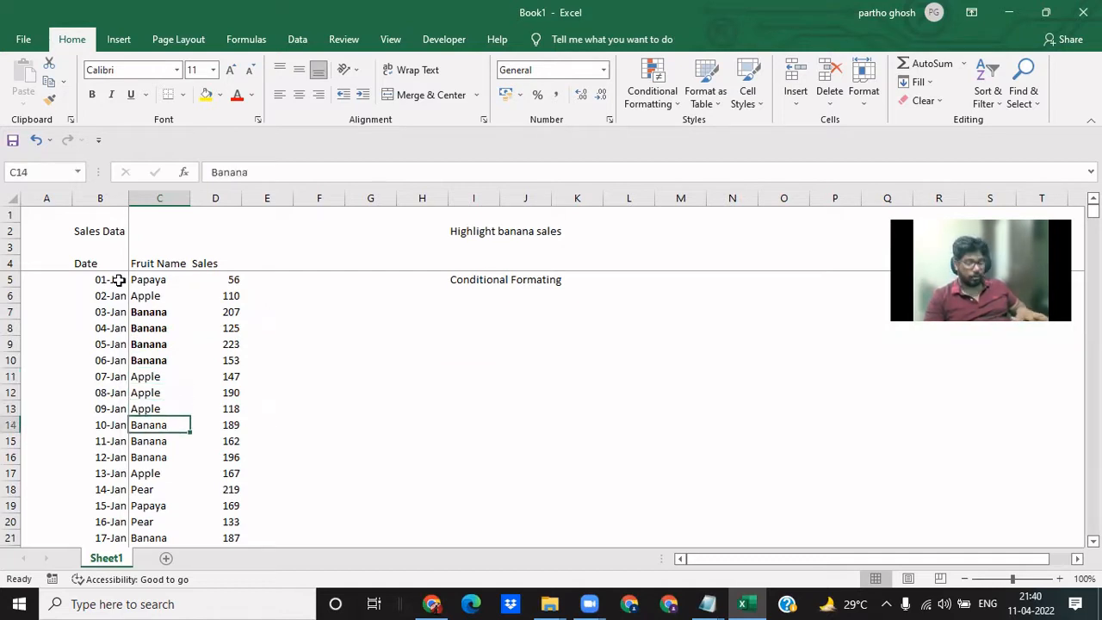
pyautogui.hotkey('ctrl', 'b')
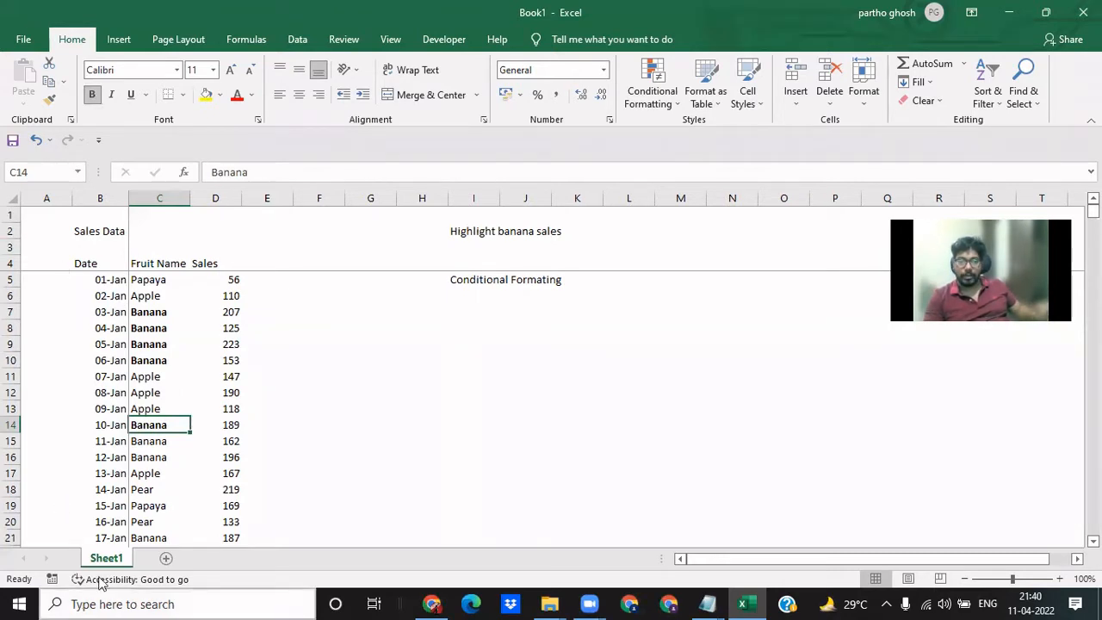
# - Add a new worksheet and note Ctrl + B in cell B3 with its meaning Bold in C3
pyautogui.click(165, 556)
pyautogui.click(88, 249)
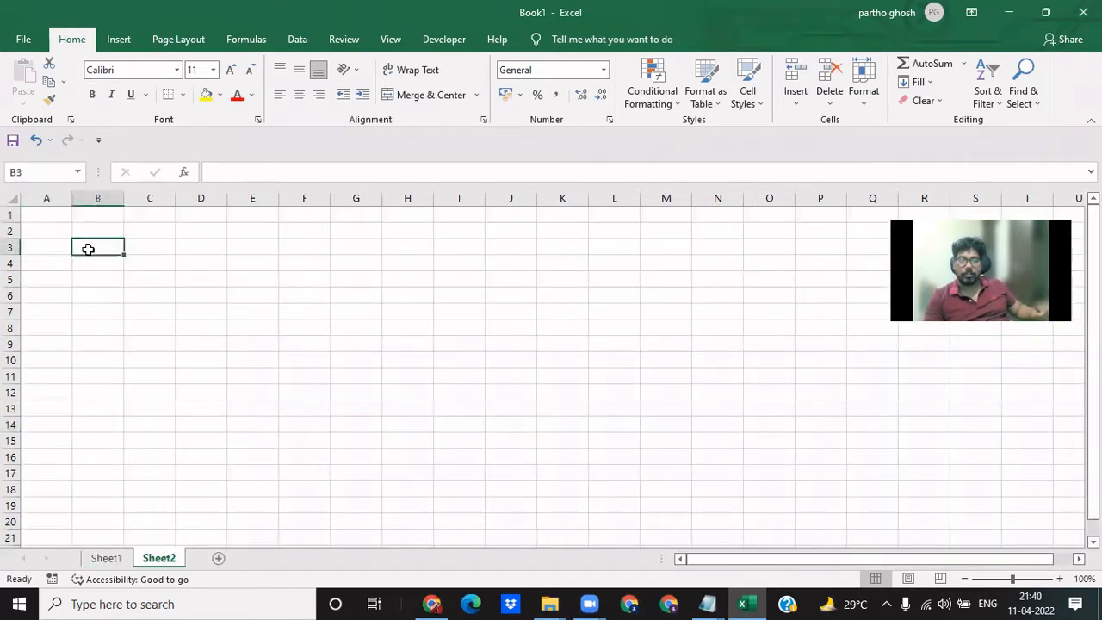
pyautogui.write('Ctrl')
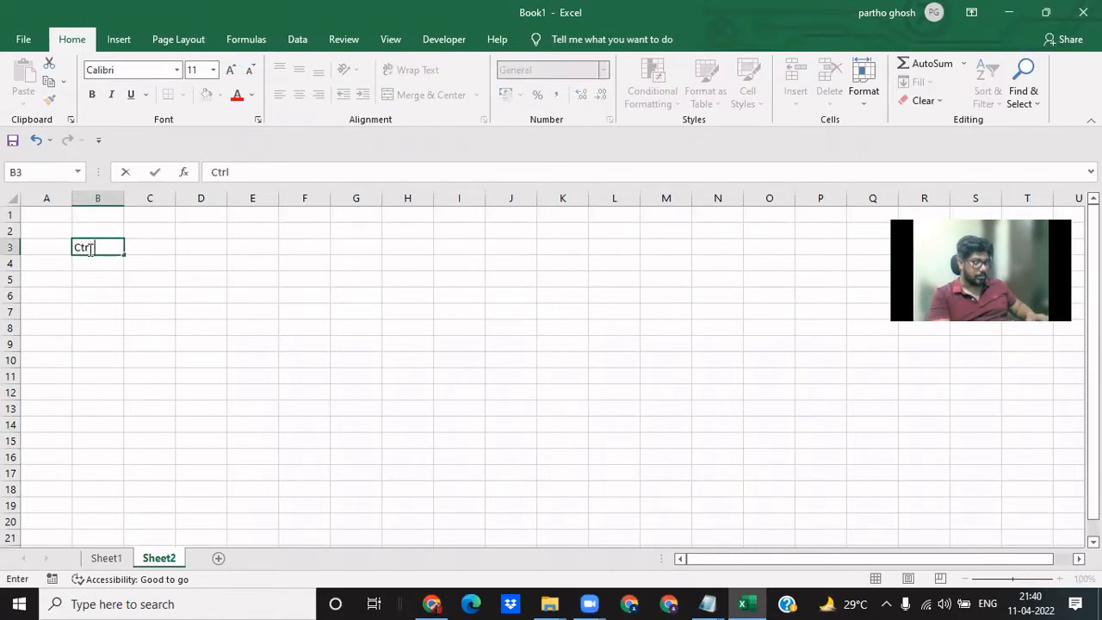
pyautogui.write(' + B')
pyautogui.press('Tab')
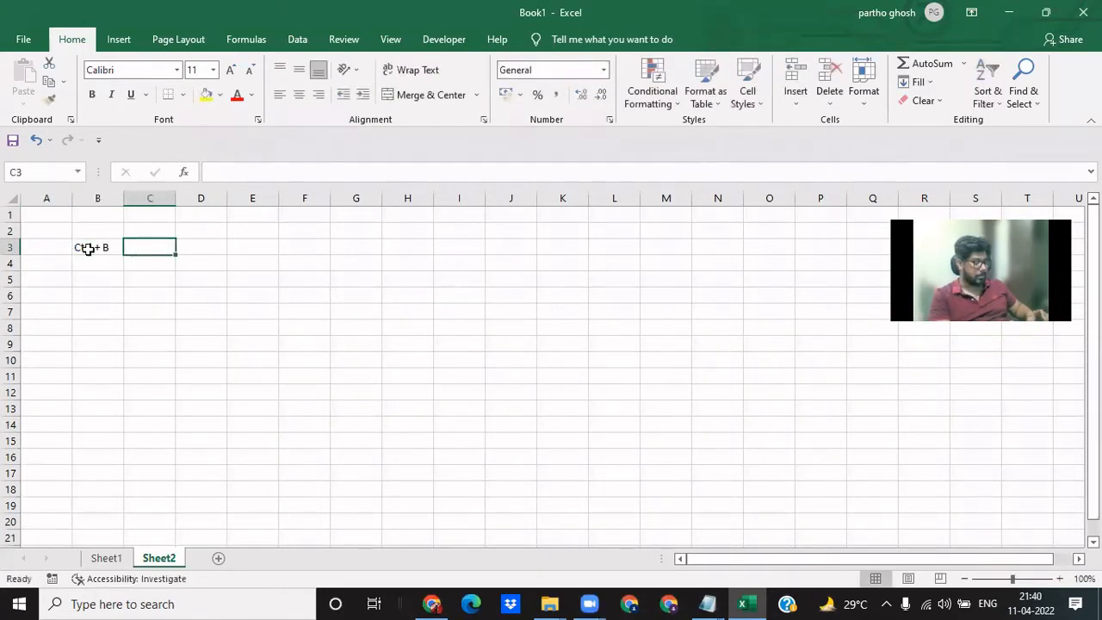
pyautogui.write('Bold')
pyautogui.press('Return')
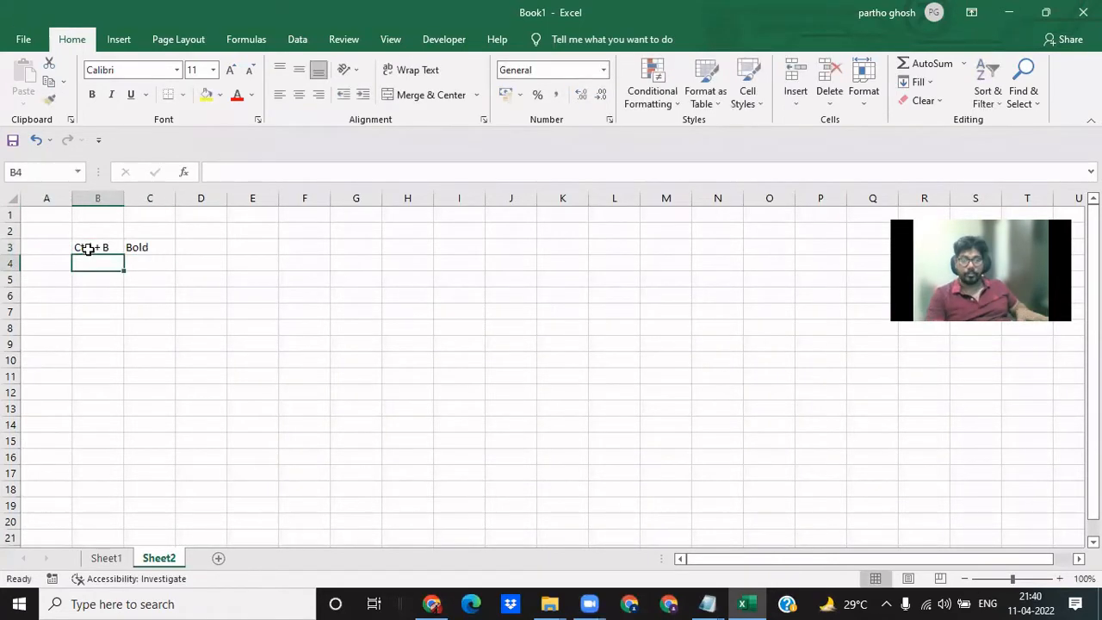
# - Return to Sheet1 and remove the bold formatting from the fruit names in C6 to C18
pyautogui.hotkey('ctrl', 'pageup')
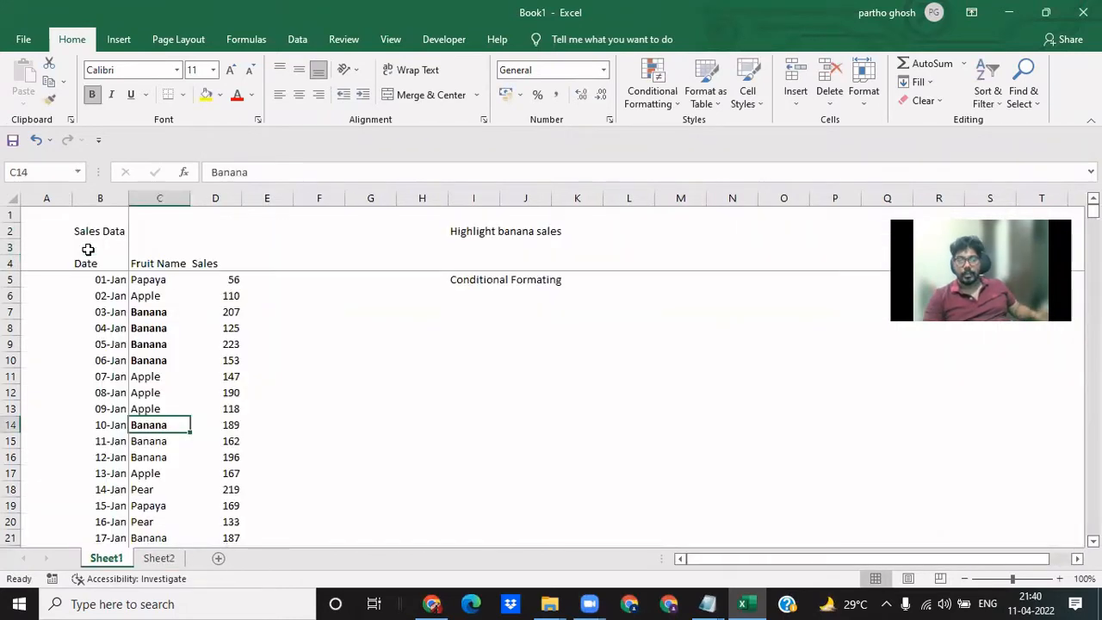
pyautogui.press('Down')
pyautogui.press('Up')
pyautogui.press('Up')
pyautogui.press('Up')
pyautogui.press('Up')
pyautogui.press('Up')
pyautogui.press('Up')
pyautogui.press('Up')
pyautogui.press('Up')
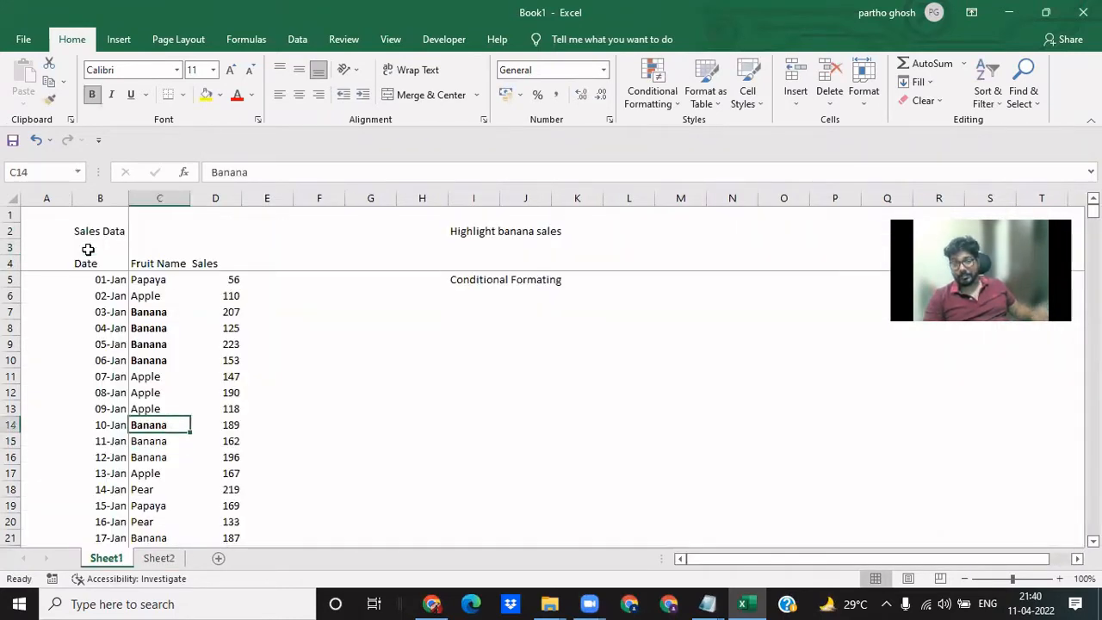
pyautogui.press('Up')
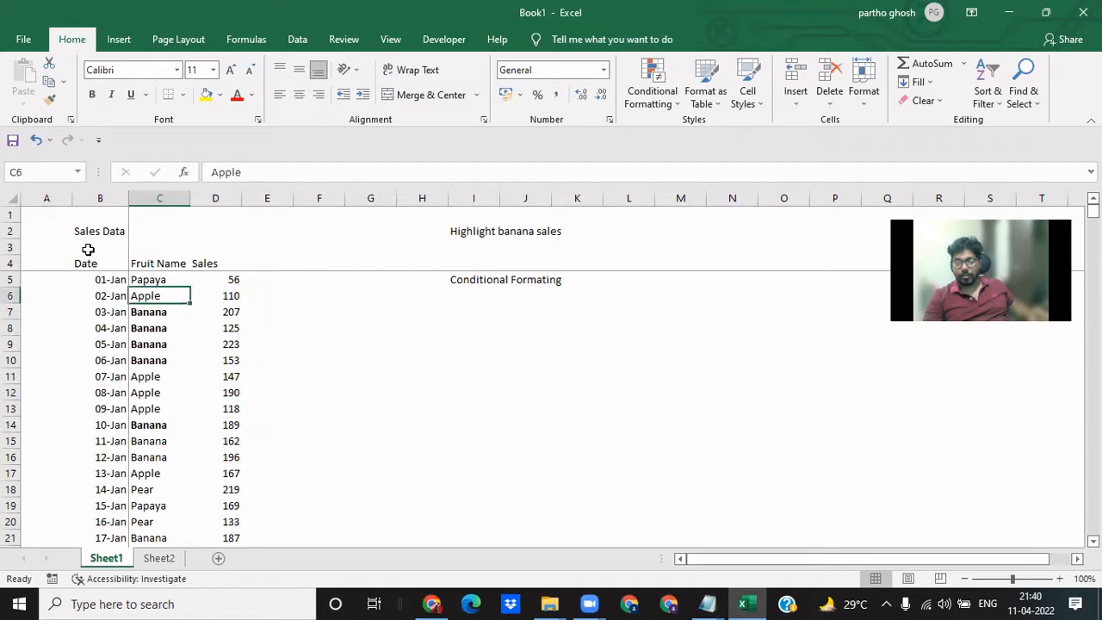
pyautogui.hotkey('shift', 'Down')
pyautogui.hotkey('shift', 'Down')
pyautogui.hotkey('shift', 'Down')
pyautogui.hotkey('shift', 'Down')
pyautogui.hotkey('shift', 'Down')
pyautogui.hotkey('shift', 'Down')
pyautogui.hotkey('shift', 'Down')
pyautogui.hotkey('shift', 'Down')
pyautogui.hotkey('shift', 'Down')
pyautogui.hotkey('shift', 'Down')
pyautogui.hotkey('shift', 'Down')
pyautogui.hotkey('shift', 'Down')
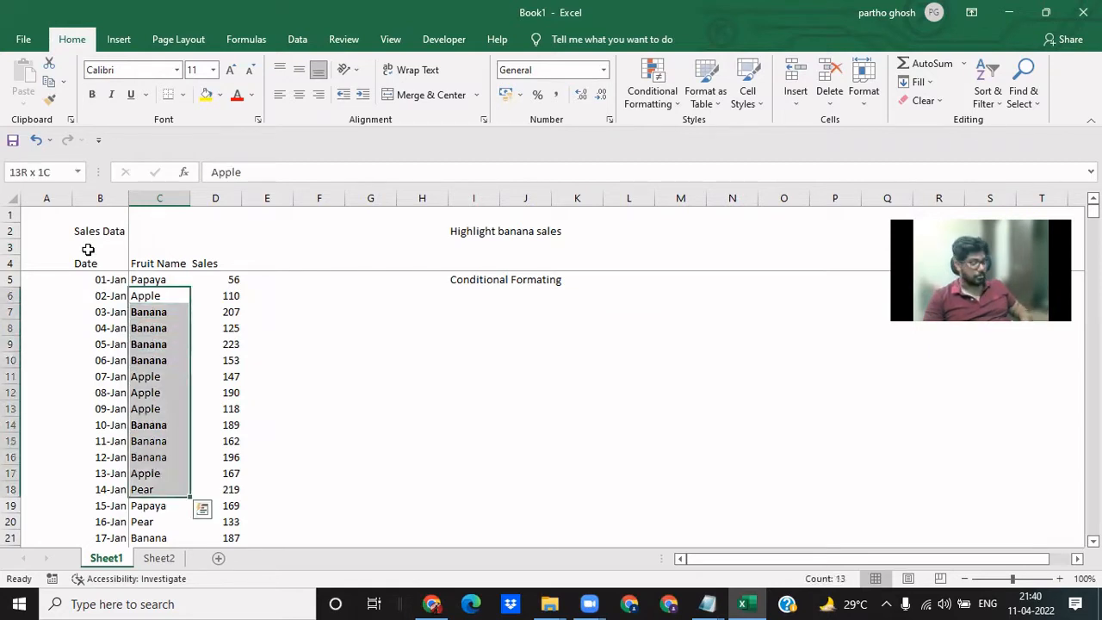
pyautogui.hotkey('ctrl', 'b')
pyautogui.hotkey('ctrl', 'b')
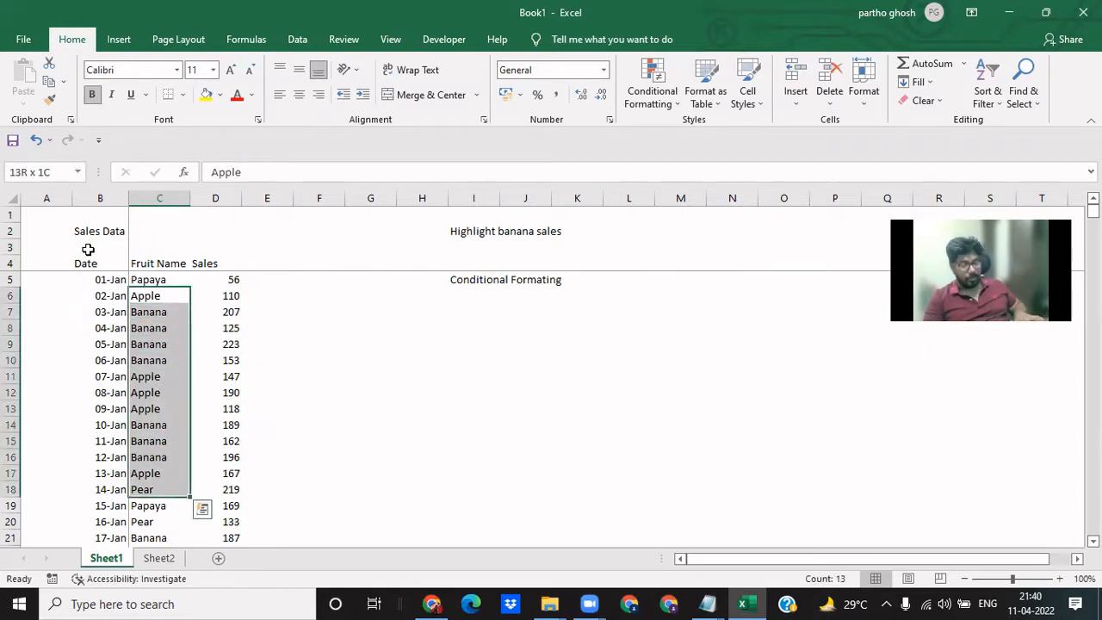
pyautogui.press('Down')
pyautogui.press('Up')
pyautogui.press('Up')
pyautogui.press('Down')
pyautogui.press('Down')
pyautogui.press('Down')
pyautogui.press('Down')
pyautogui.press('Down')
pyautogui.press('Down')
pyautogui.press('Down')
pyautogui.press('Down')
pyautogui.press('Down')
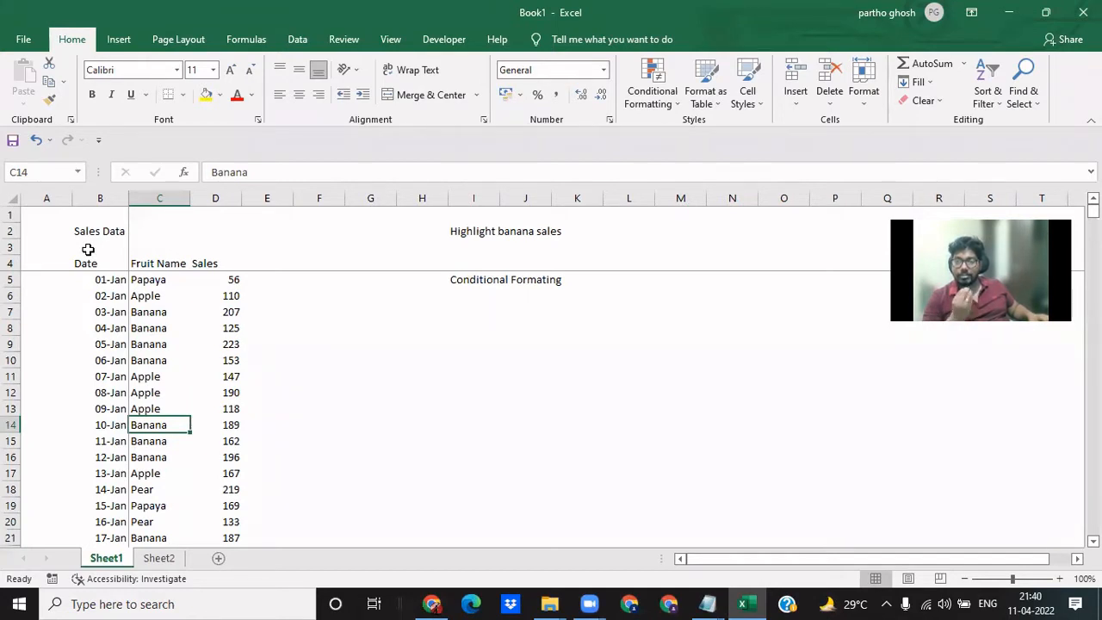
# - Fill the Banana entries in cells C7 to C10 of the Fruit Name column with yellow, one cell at a time
pyautogui.press('Up')
pyautogui.press('Up')
pyautogui.press('Up')
pyautogui.press('Up')
pyautogui.press('Up')
pyautogui.press('Up')
pyautogui.press('Up')
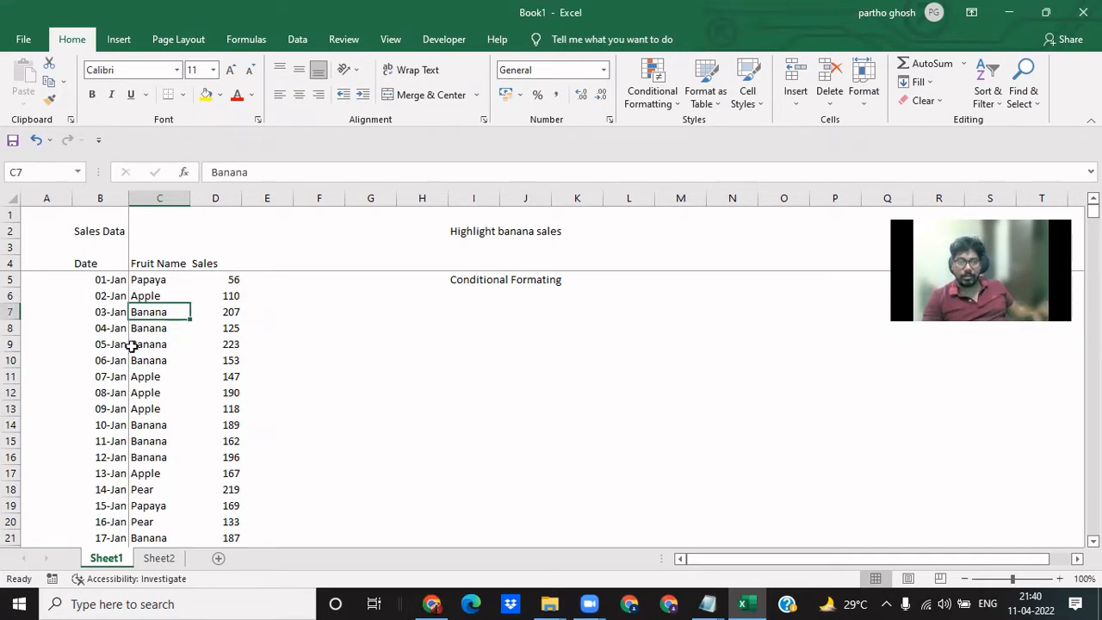
pyautogui.click(207, 95)
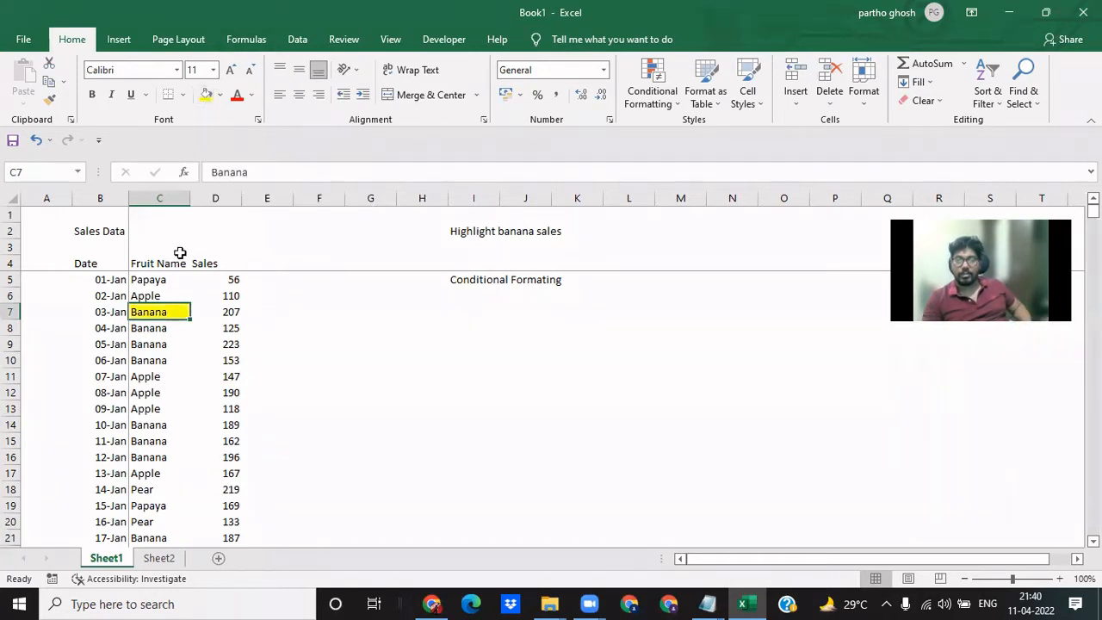
pyautogui.click(160, 327)
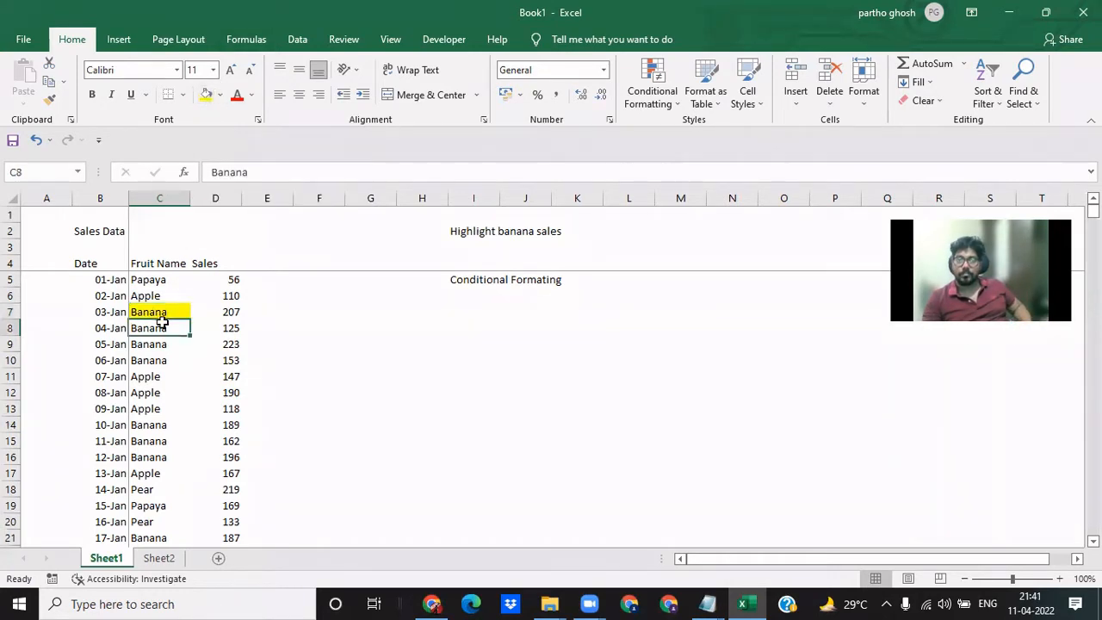
pyautogui.click(206, 94)
pyautogui.click(150, 359)
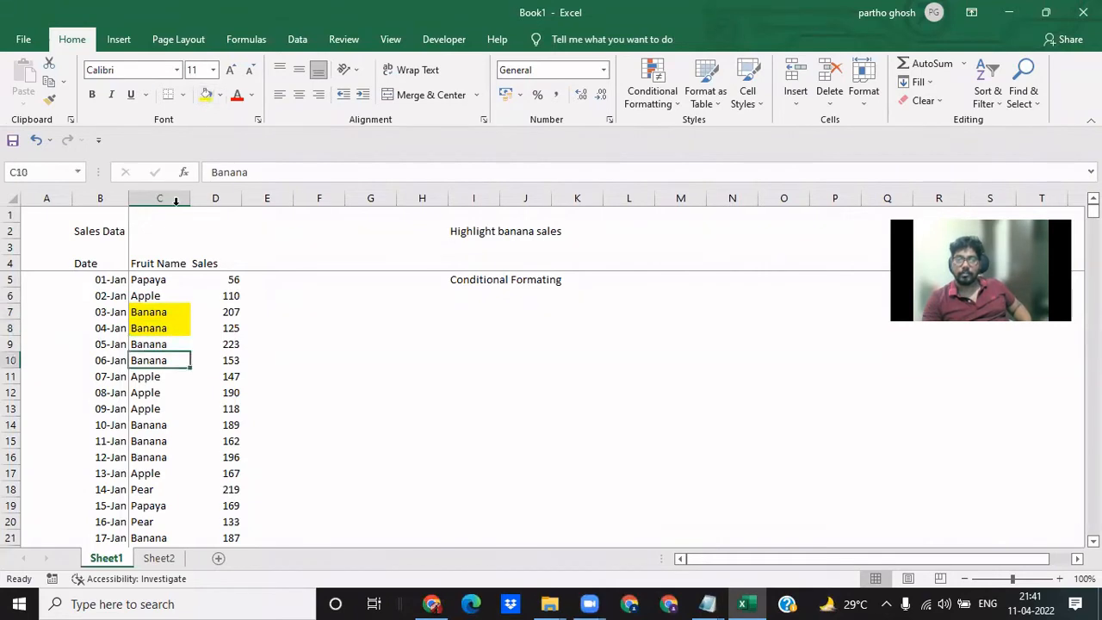
pyautogui.click(207, 95)
pyautogui.click(152, 345)
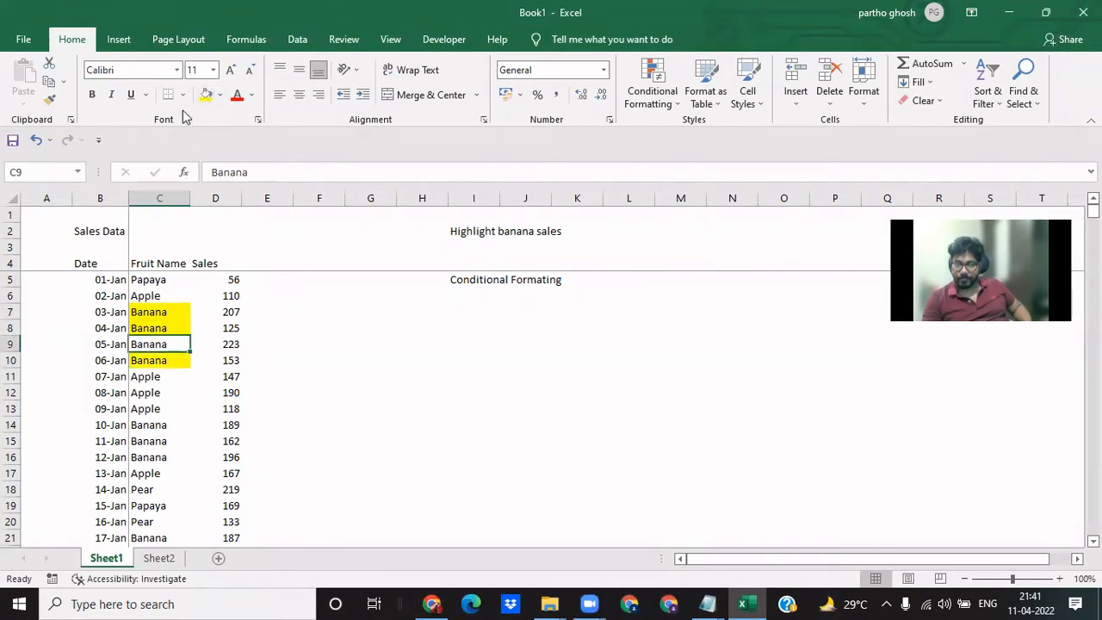
pyautogui.click(207, 94)
# - Undo the yellow fills on the Banana entries in cells C7 to C10
pyautogui.click(191, 443)
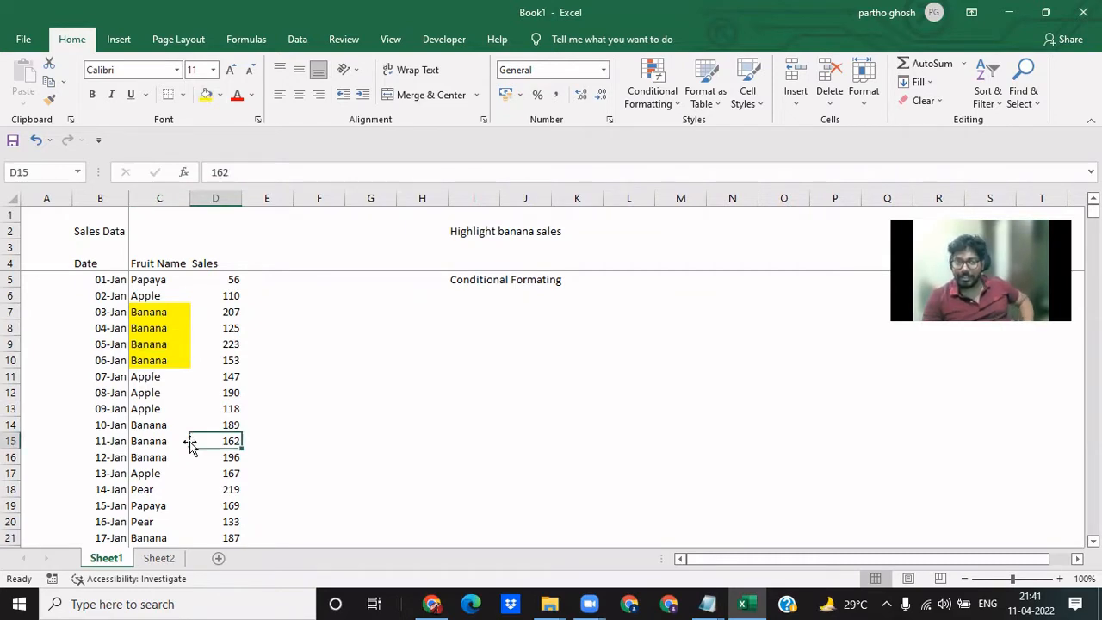
pyautogui.click(162, 447)
pyautogui.scroll(-12, 163, 452)
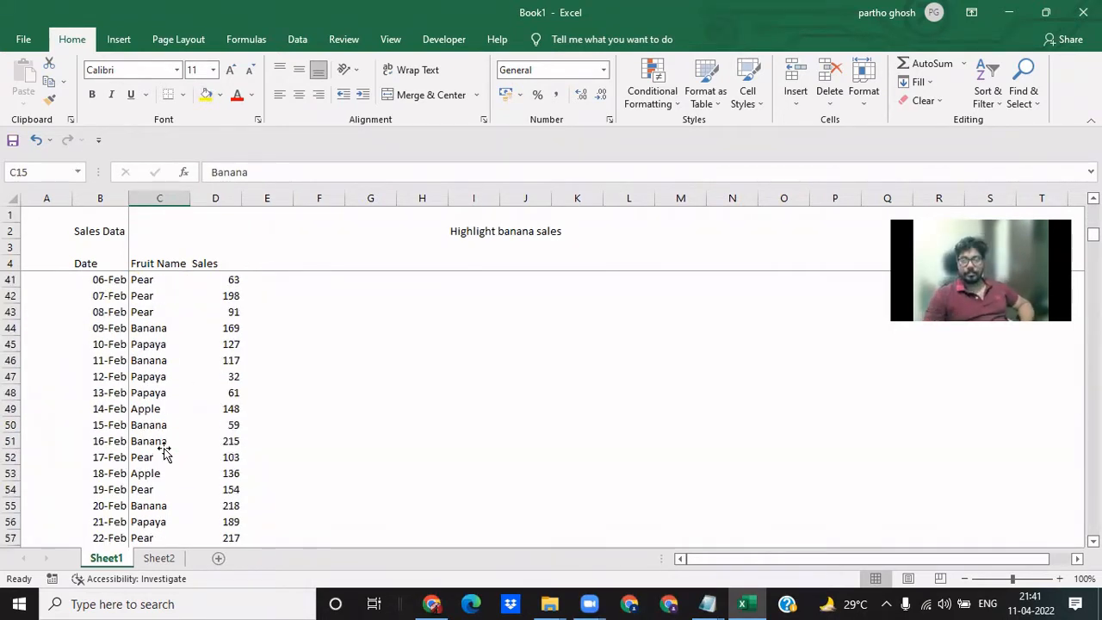
pyautogui.scroll(12, 164, 452)
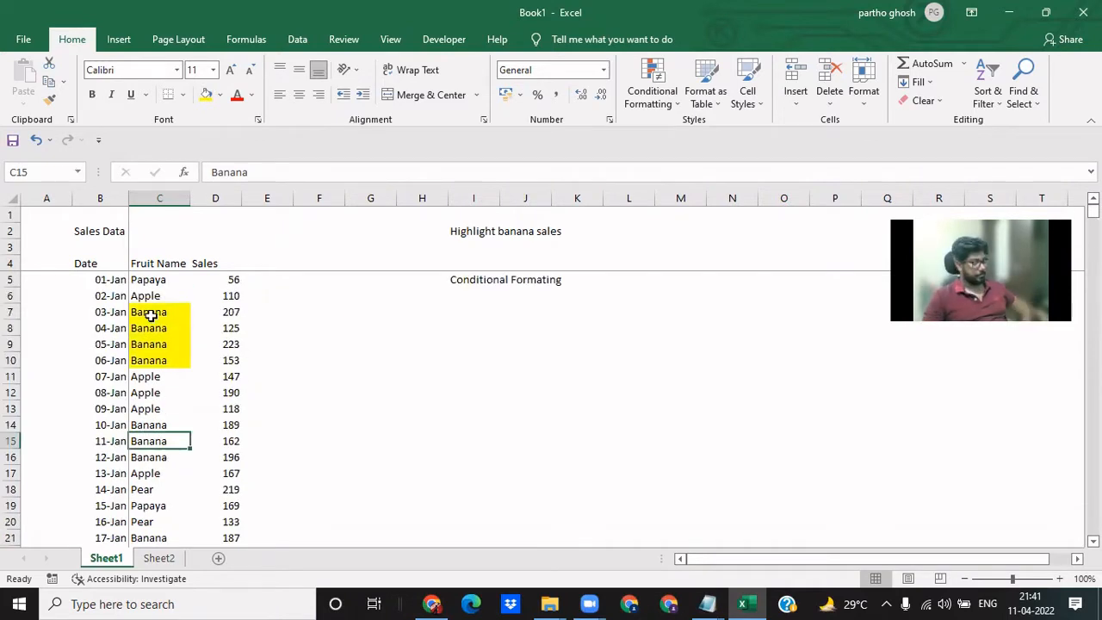
pyautogui.hotkey('ctrl', 'z')
pyautogui.hotkey('ctrl', 'z')
pyautogui.hotkey('ctrl', 'z')
pyautogui.hotkey('ctrl', 'z')
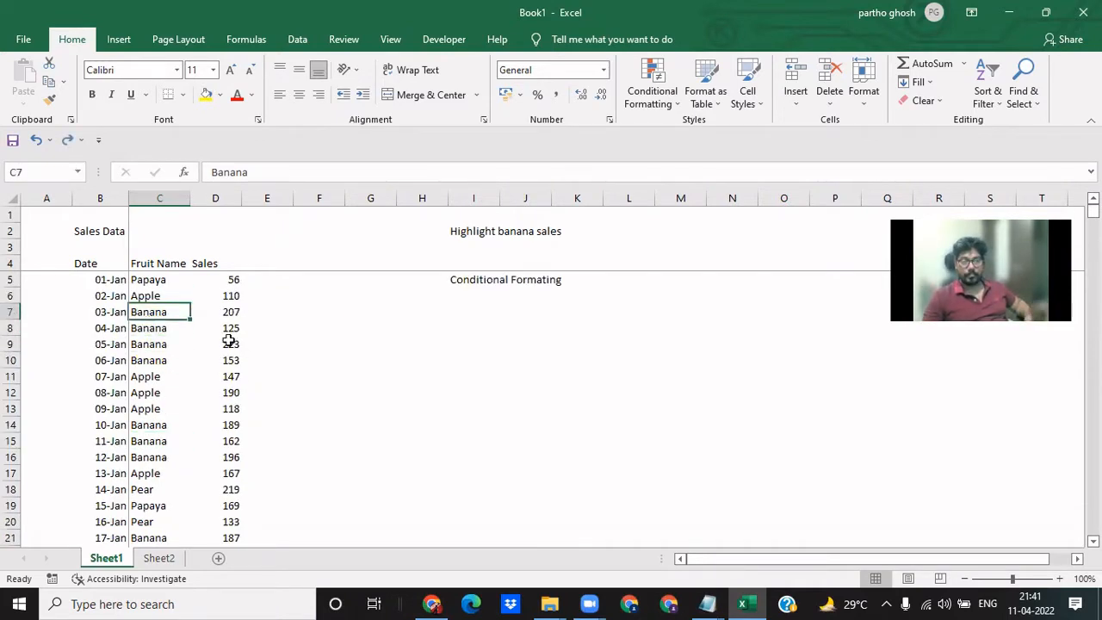
pyautogui.click(364, 344)
# - Select the whole sales table from the Date header in B4 to D504, and return to the header cell
pyautogui.click(86, 260)
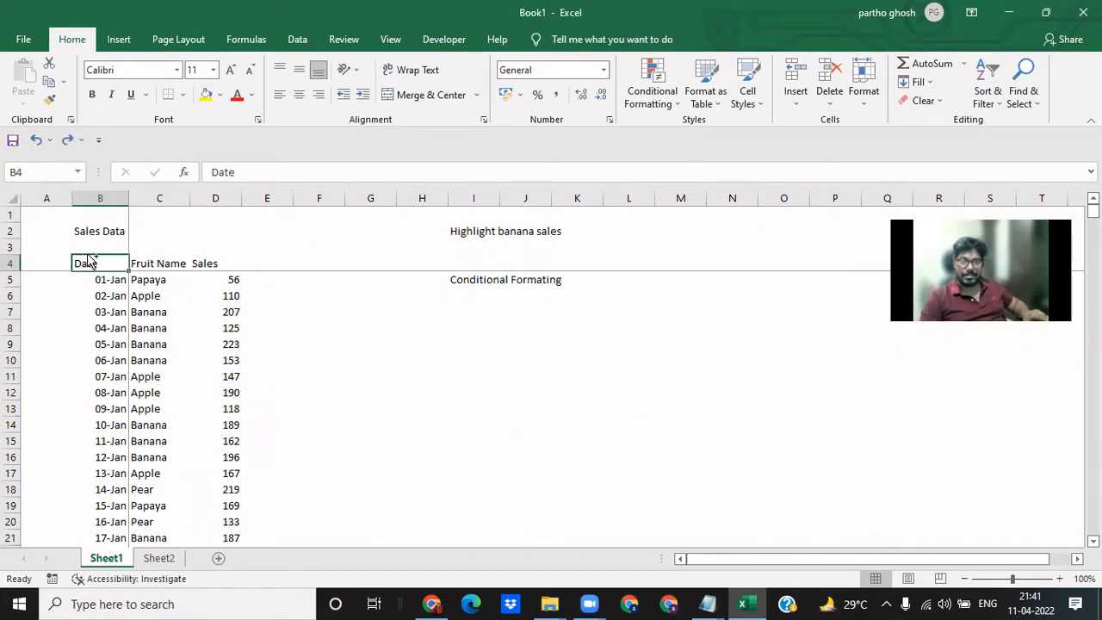
pyautogui.hotkey('ctrl', 'shift', 'Down')
pyautogui.hotkey('ctrl', 'shift', 'Right')
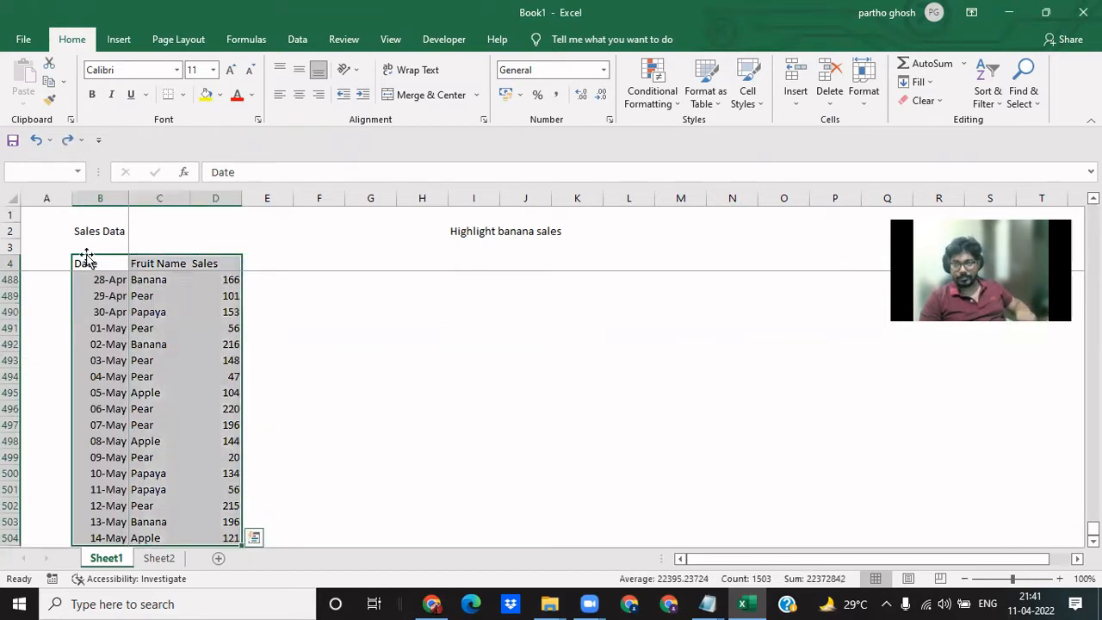
pyautogui.press('Down')
pyautogui.press('Up')
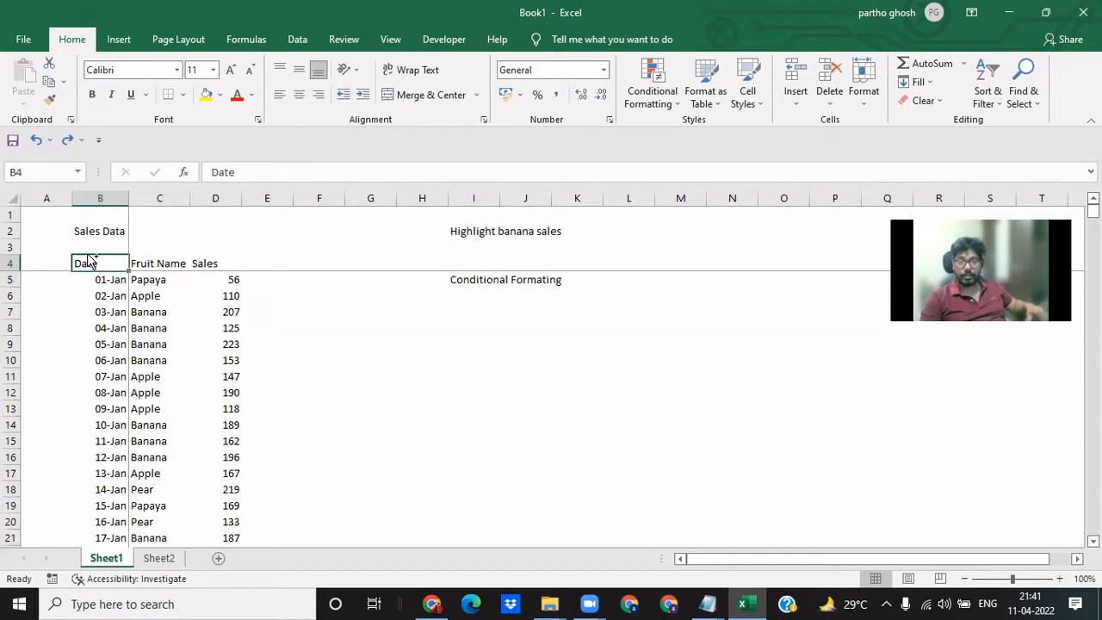
pyautogui.hotkey('ctrl', 'shift', 'Down')
pyautogui.click(89, 260)
# - Enter Ctrl + Shift + Down in cell B4 of Sheet2 and autofit the width of column B
pyautogui.hotkey('ctrl', 'pagedown')
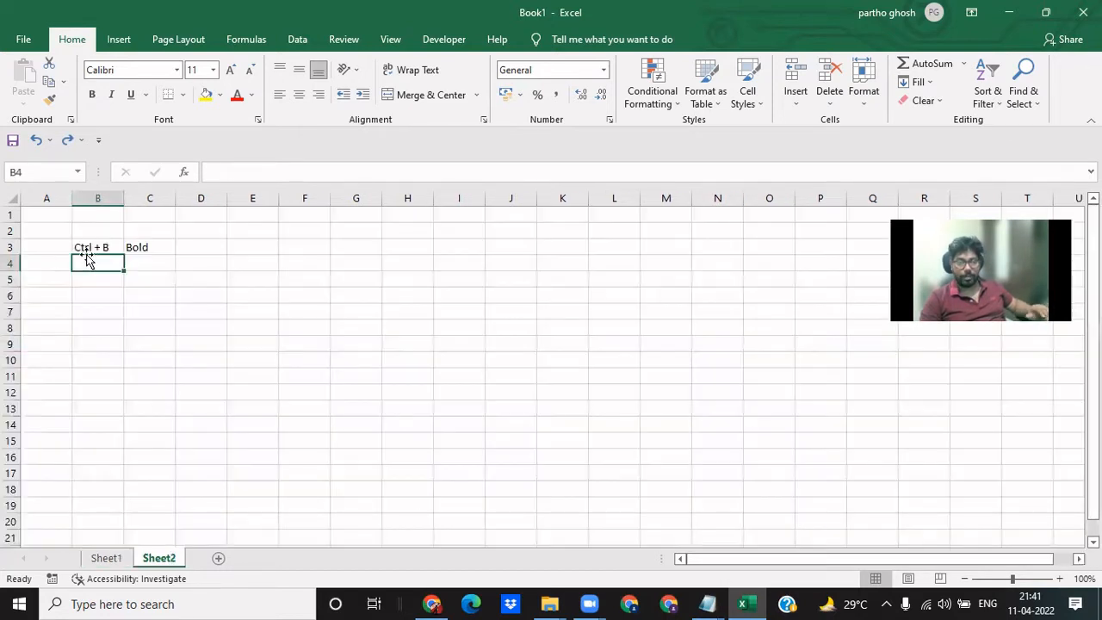
pyautogui.write('Ctrl + Sh')
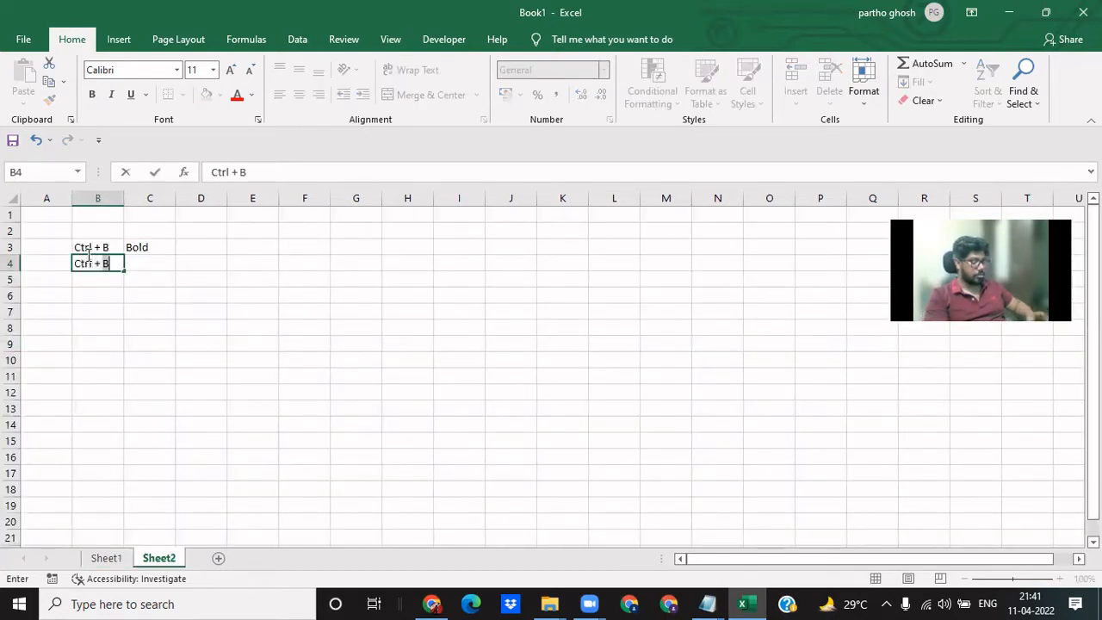
pyautogui.write('ift + ')
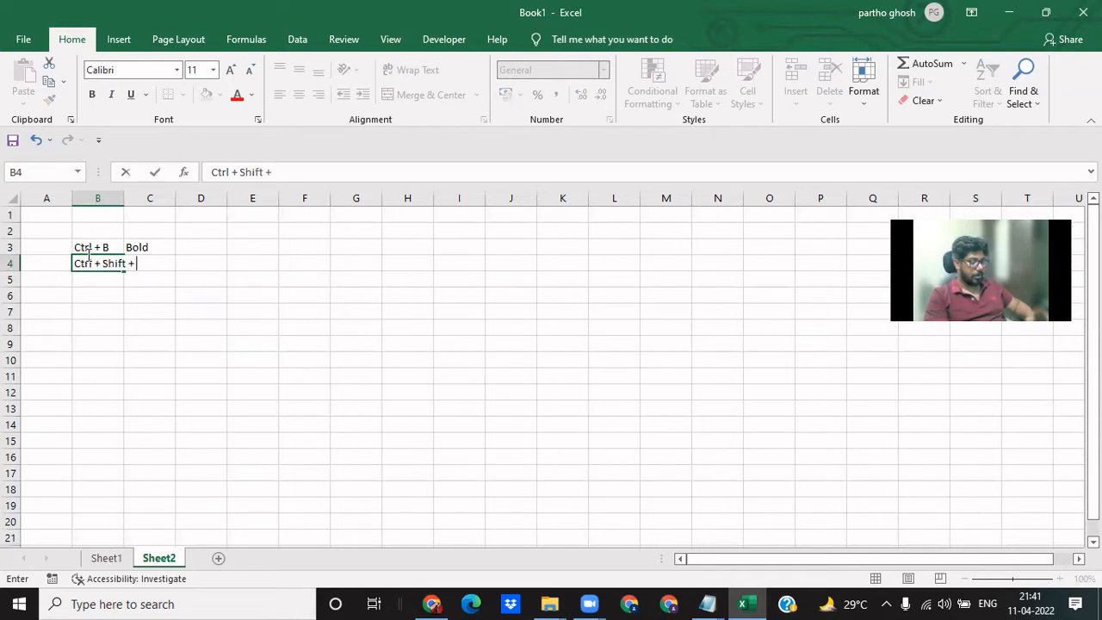
pyautogui.write('Down')
pyautogui.press('Return')
pyautogui.click(88, 263)
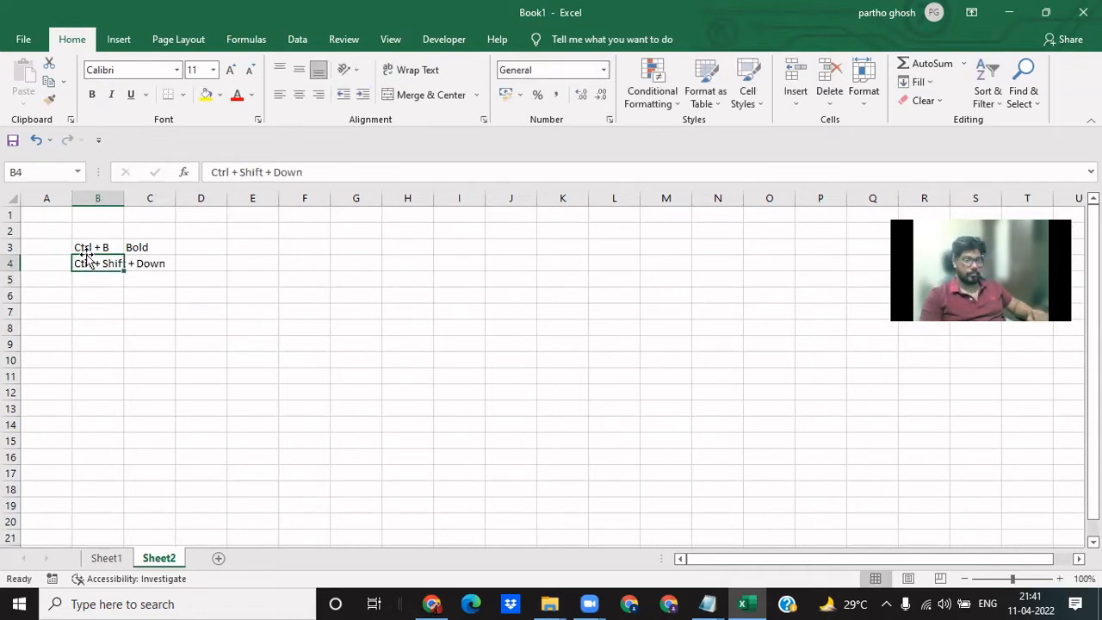
pyautogui.hotkey('alt', 'h')
pyautogui.press('o')
pyautogui.press('i')
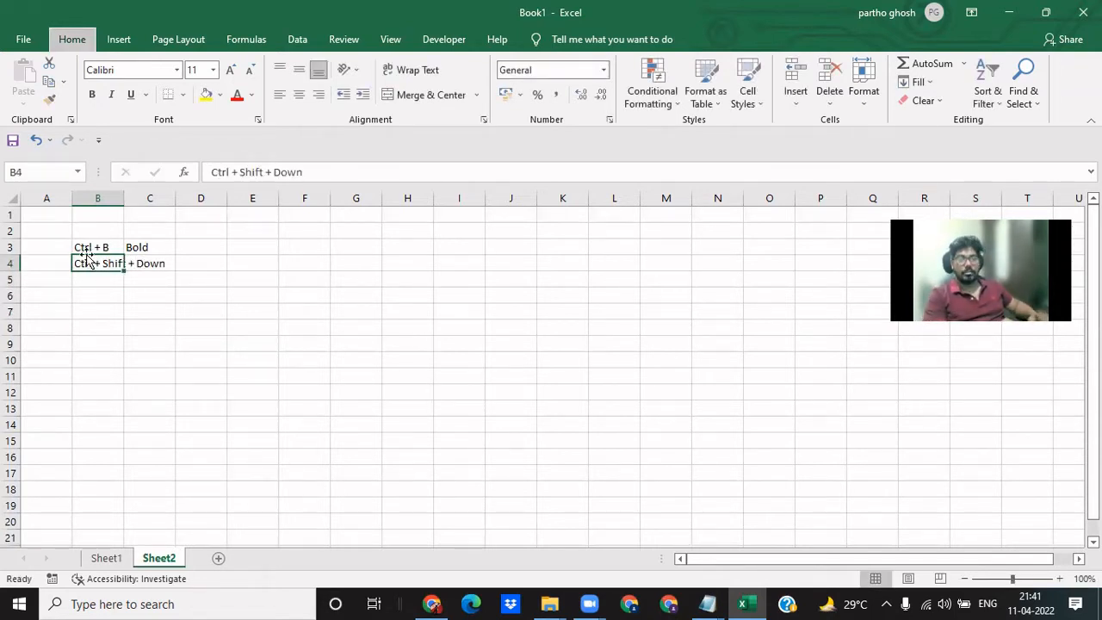
# - Describe the shortcut in cell C4 as Select all cells below the highlightedcell
pyautogui.press('Right')
pyautogui.write('Select all')
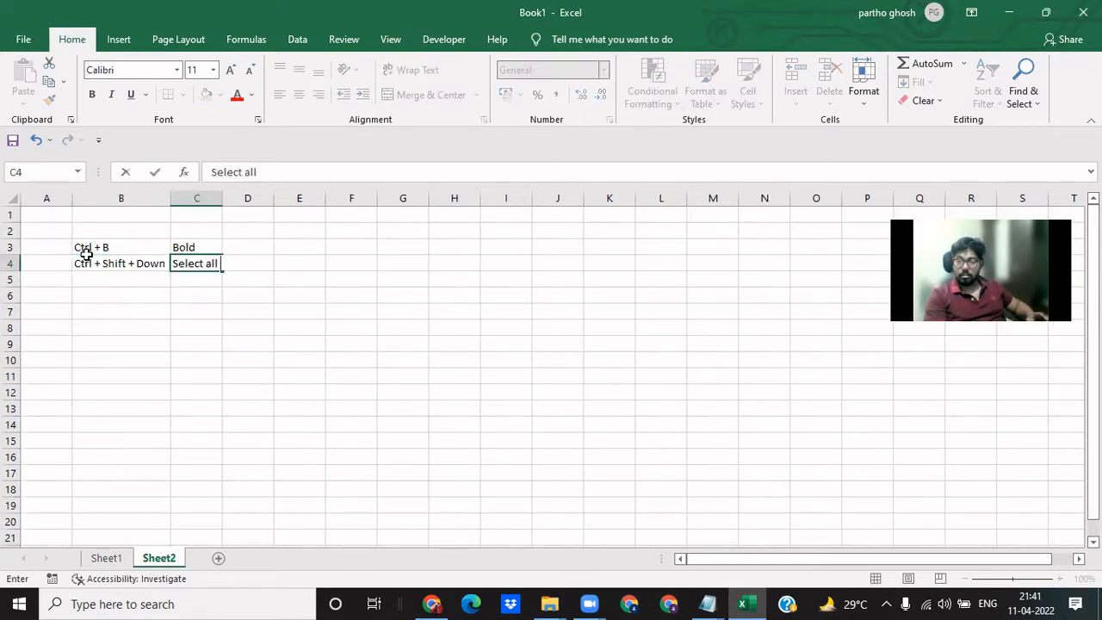
pyautogui.write(' c')
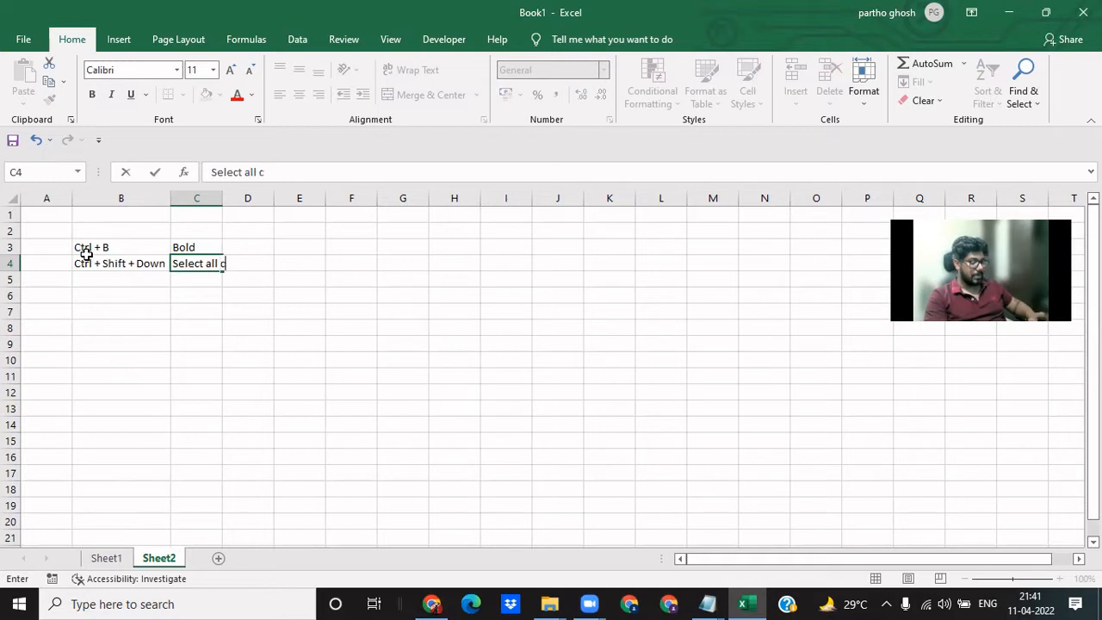
pyautogui.write('ells belo')
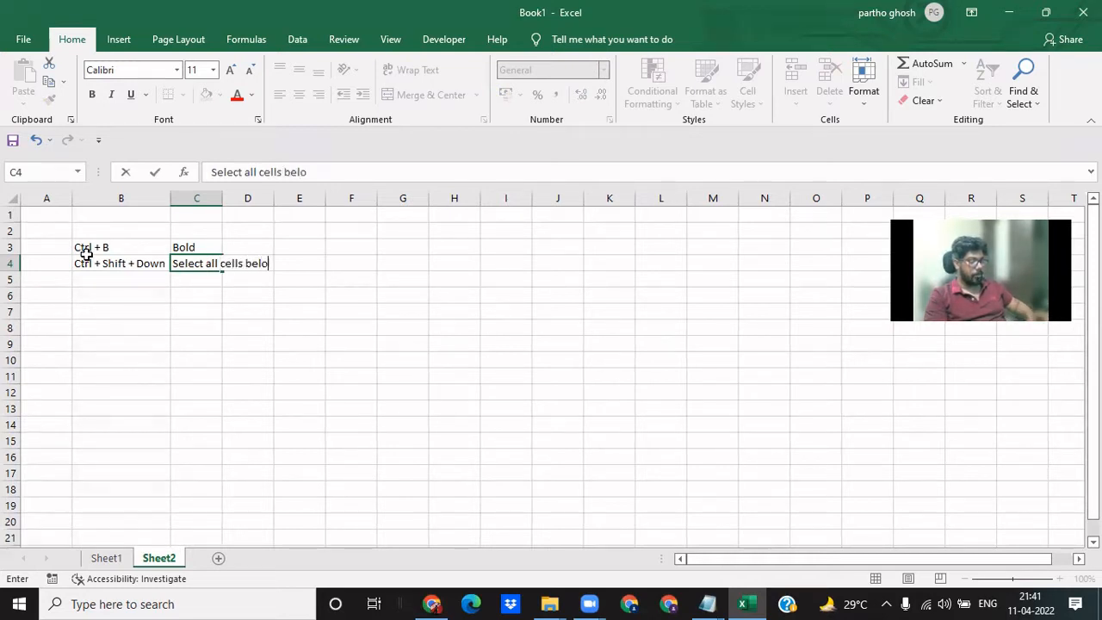
pyautogui.write('w the highligh')
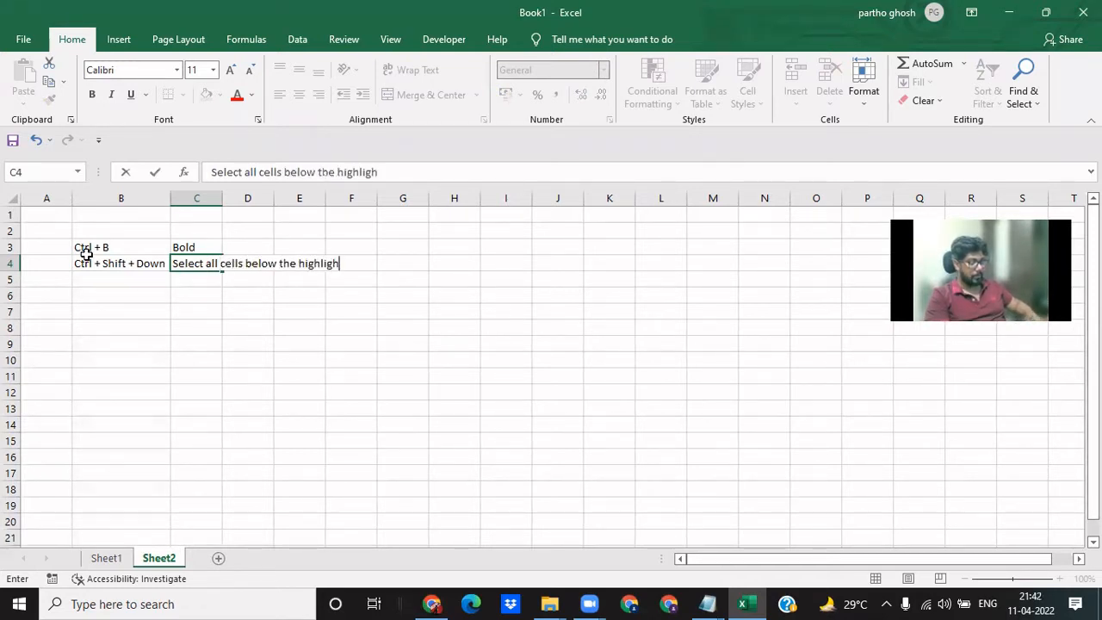
pyautogui.write('tedcell')
pyautogui.press('Return')
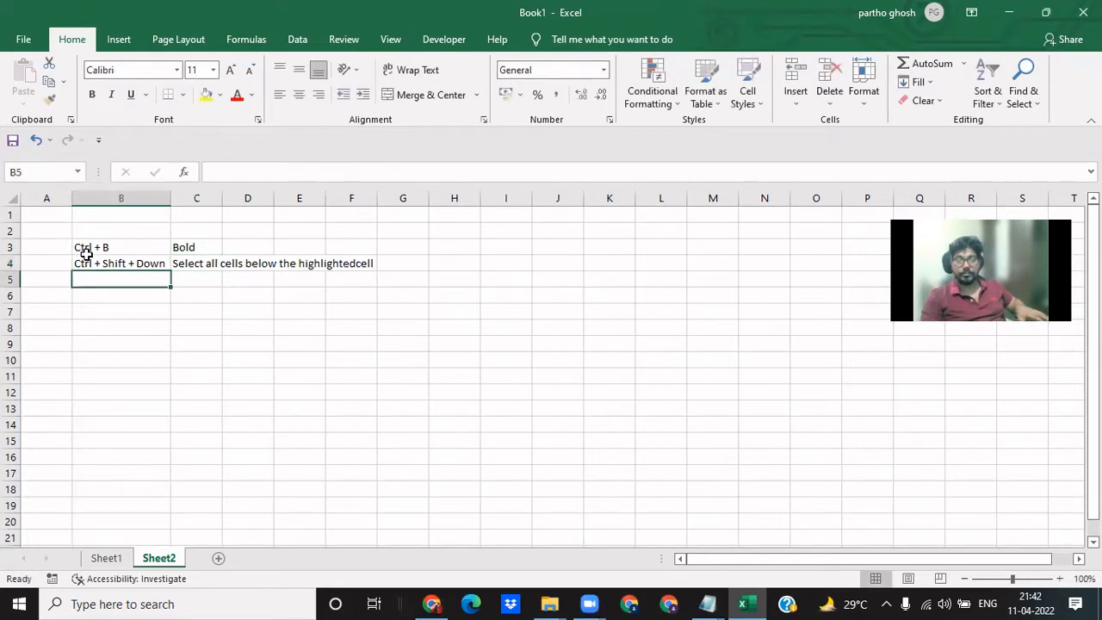
# - Return to Sheet1 and select column B from the first date in B5 down to the last row of the sheet
pyautogui.hotkey('ctrl', 'pageup')
pyautogui.click(86, 256)
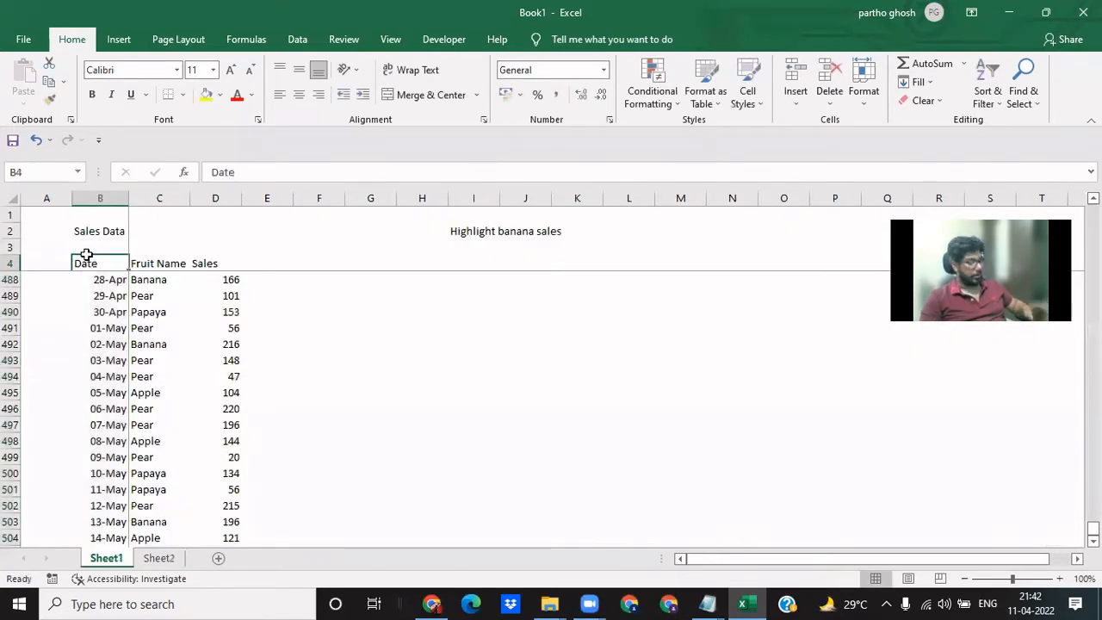
pyautogui.press('Down')
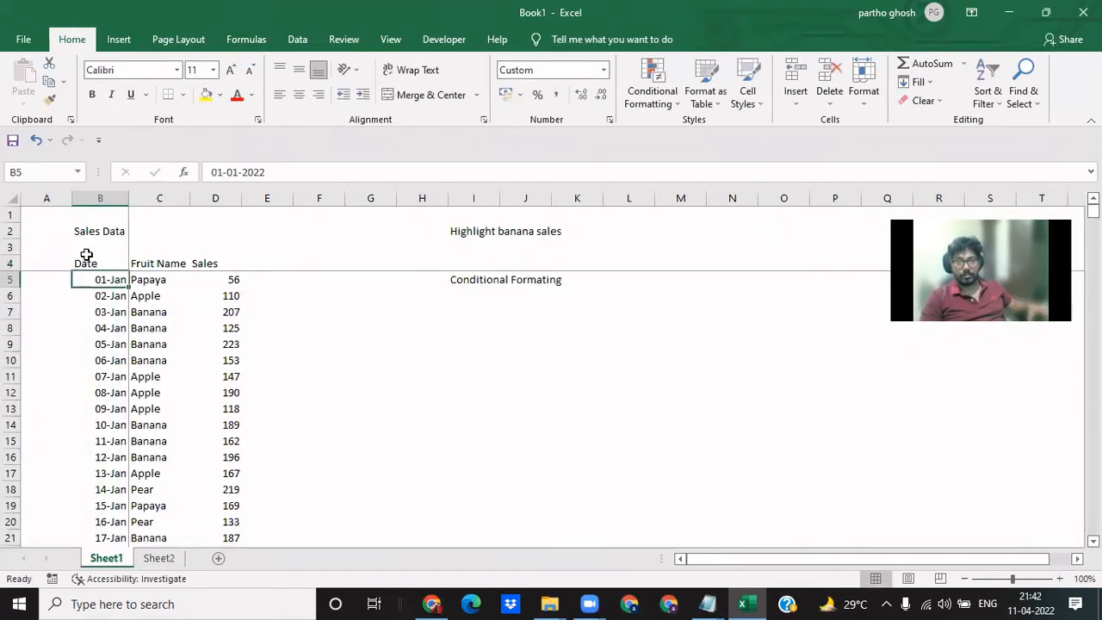
pyautogui.hotkey('ctrl', 'shift', 'Down')
pyautogui.hotkey('ctrl', 'shift', 'Down')
pyautogui.hotkey('ctrl', 't')
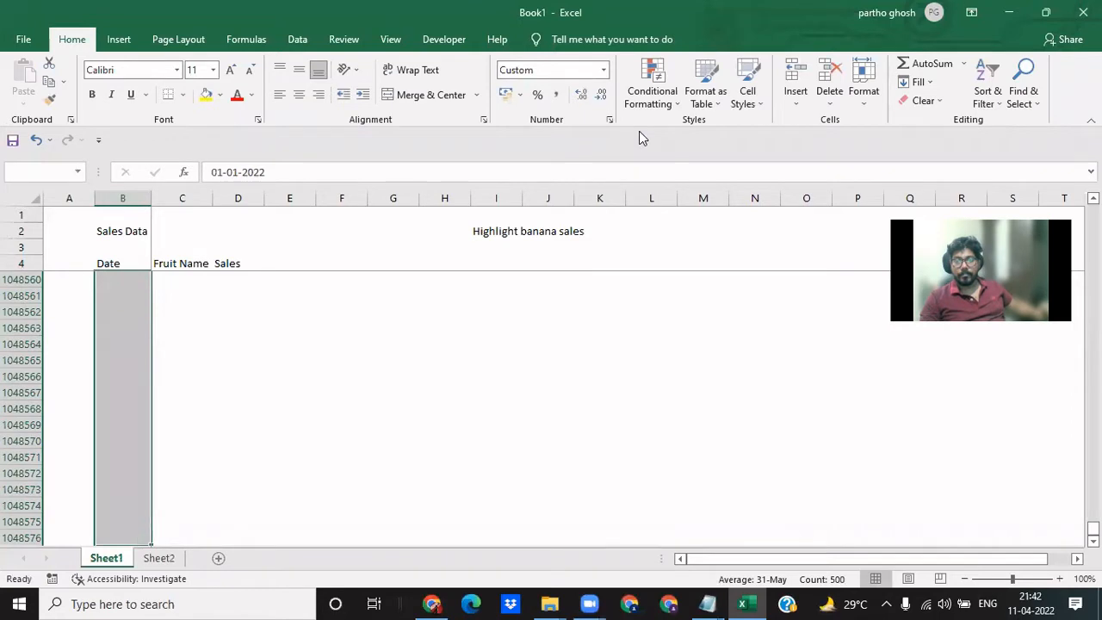
# - Select the sales table B4 to D504 including its headers and turn on filtering for it
pyautogui.hotkey('ctrl', 'Up')
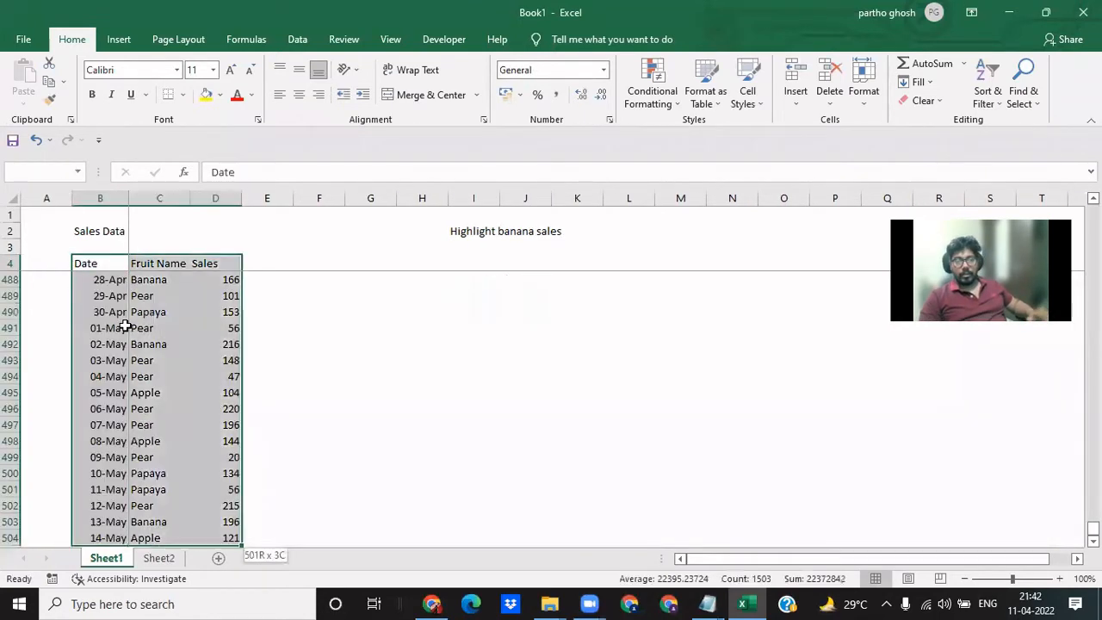
pyautogui.hotkey('ctrl', 'shift', 'End')
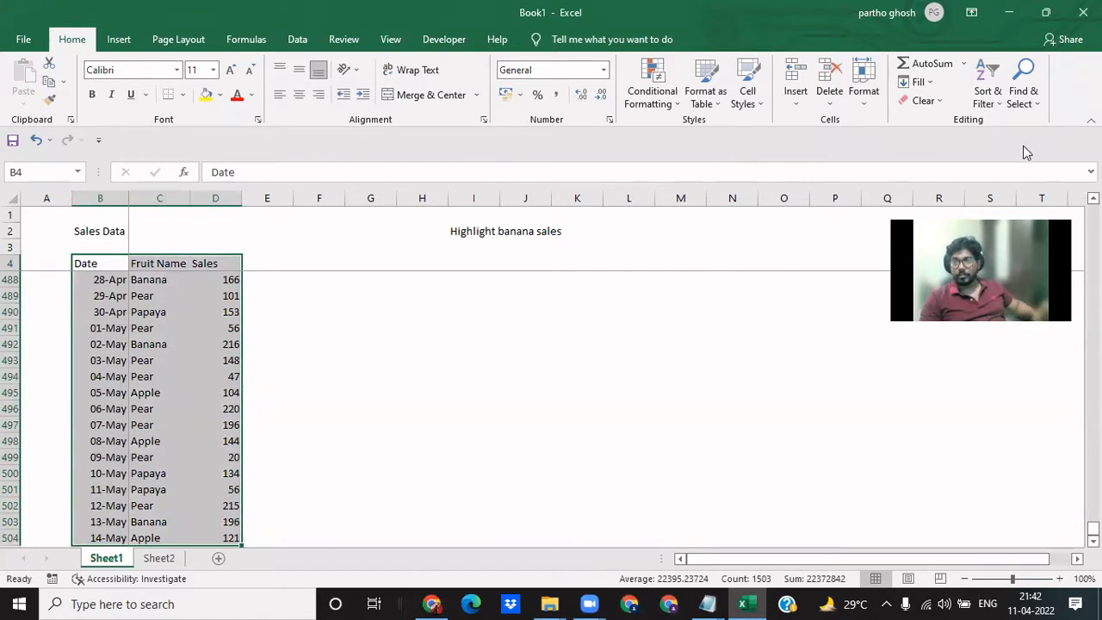
pyautogui.click(990, 105)
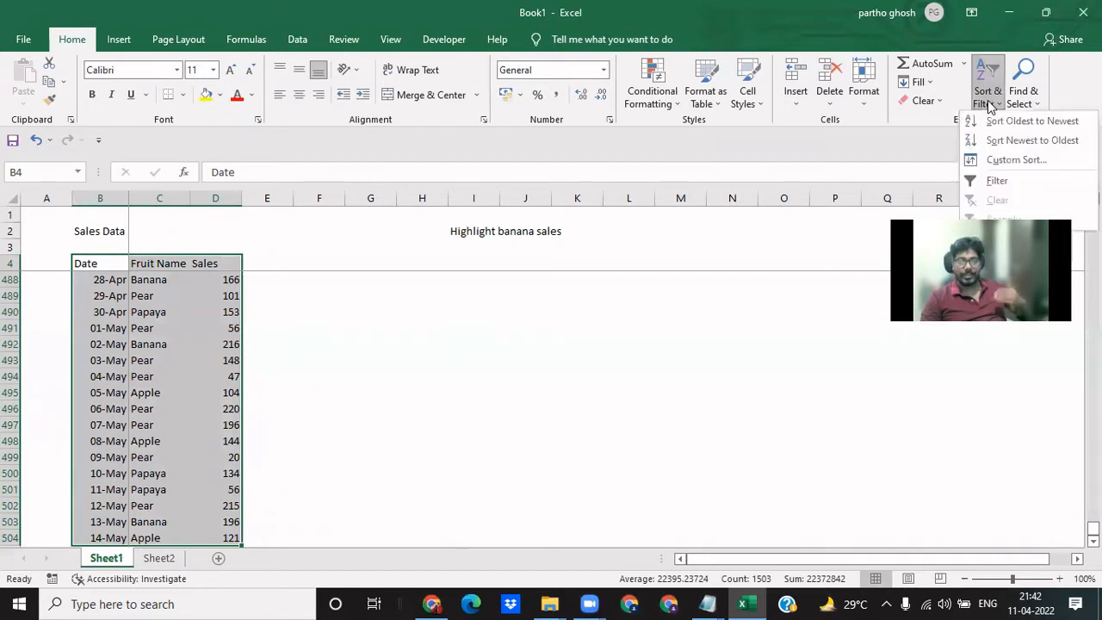
pyautogui.click(1012, 181)
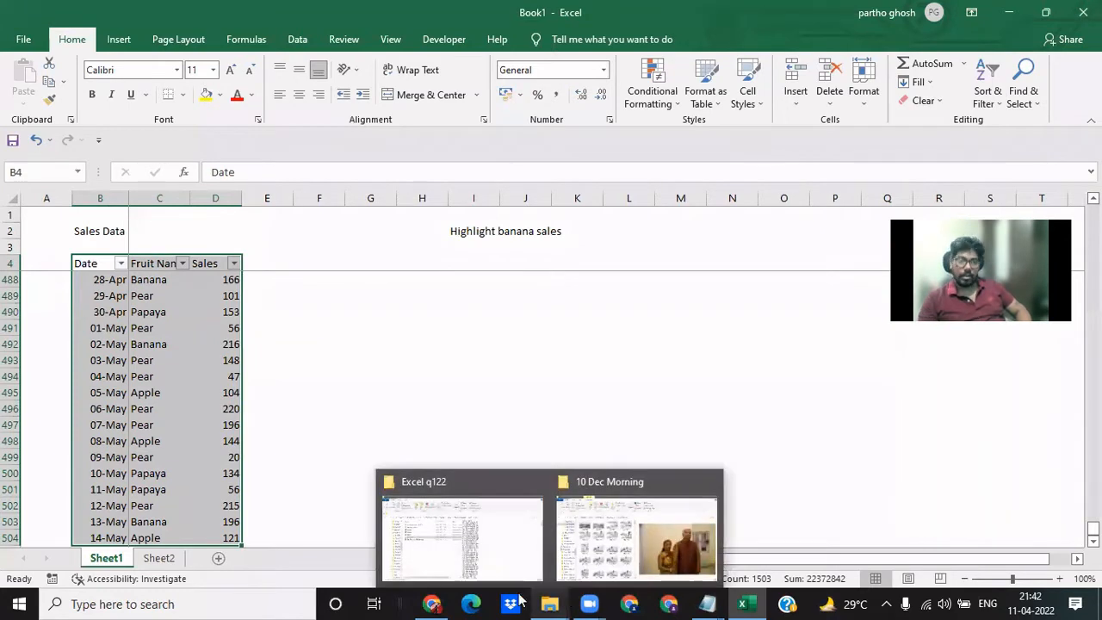
# - Open the filter options of the Fruit Name column and close them without applying a filter
pyautogui.click(22, 505)
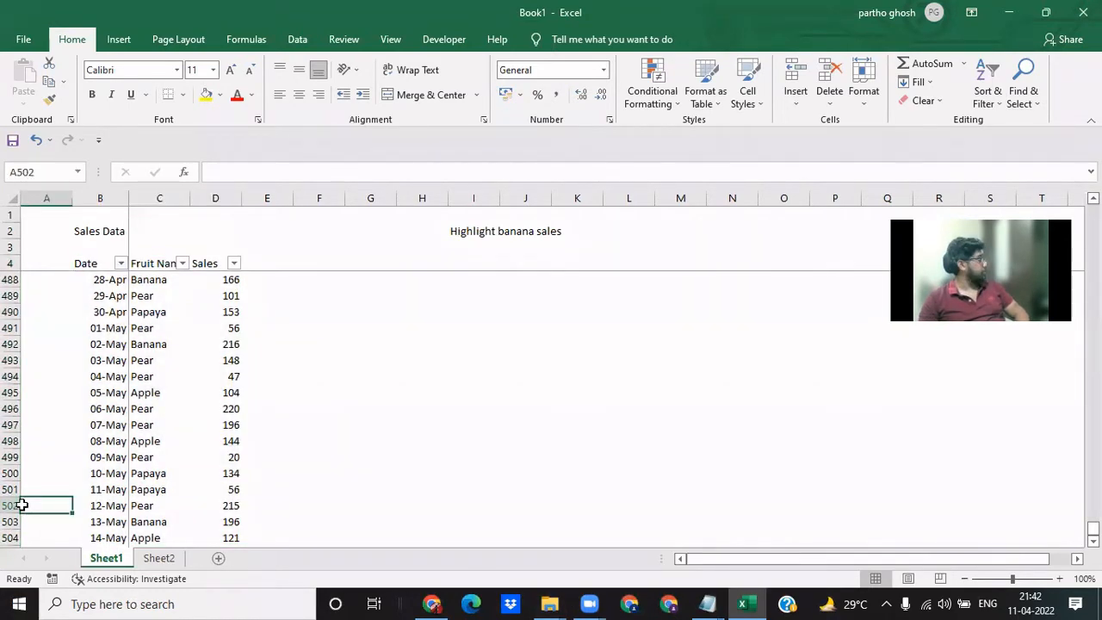
pyautogui.click(159, 267)
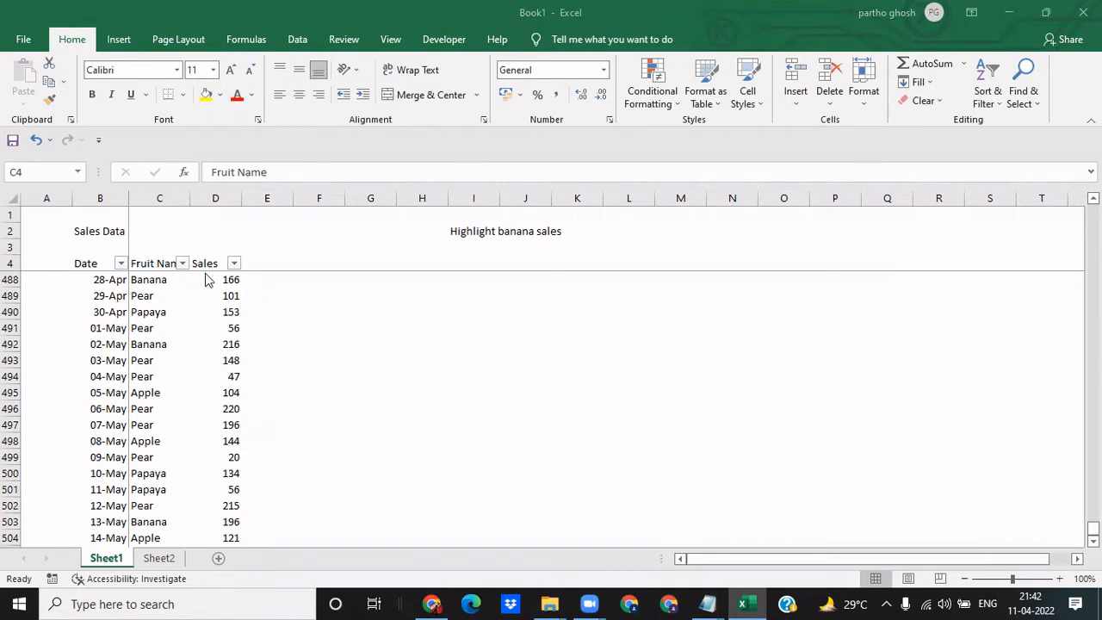
pyautogui.click(203, 298)
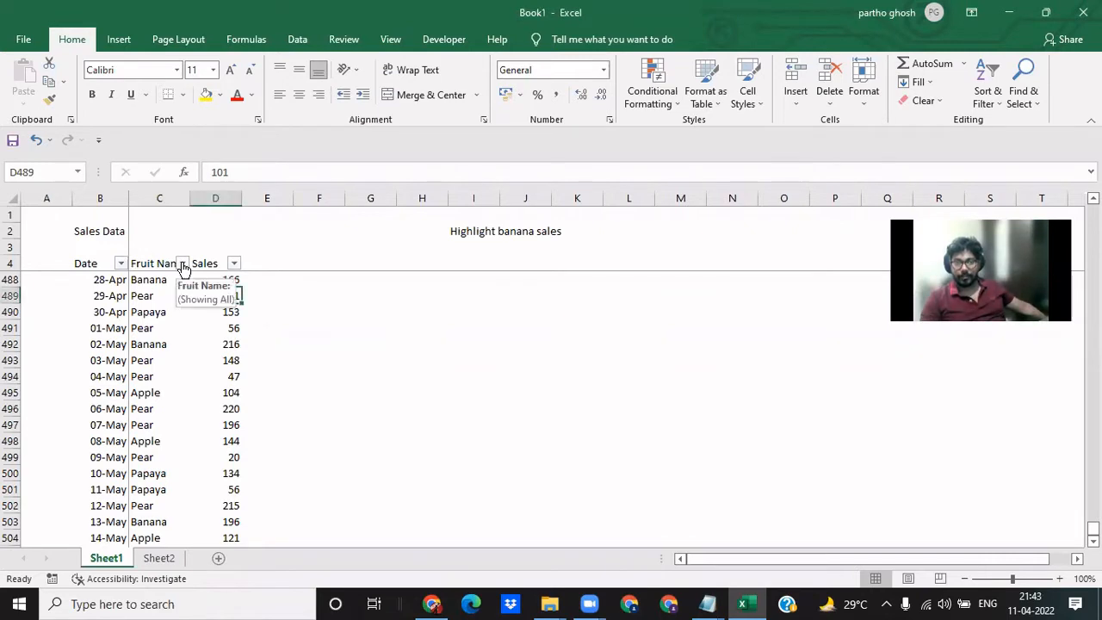
pyautogui.click(183, 266)
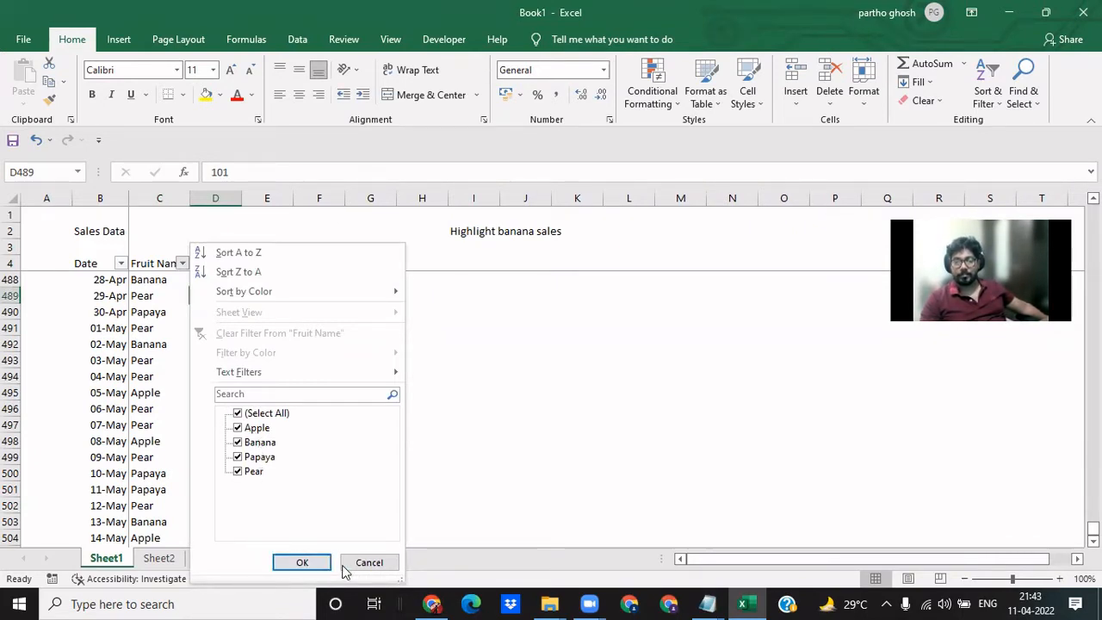
pyautogui.click(368, 563)
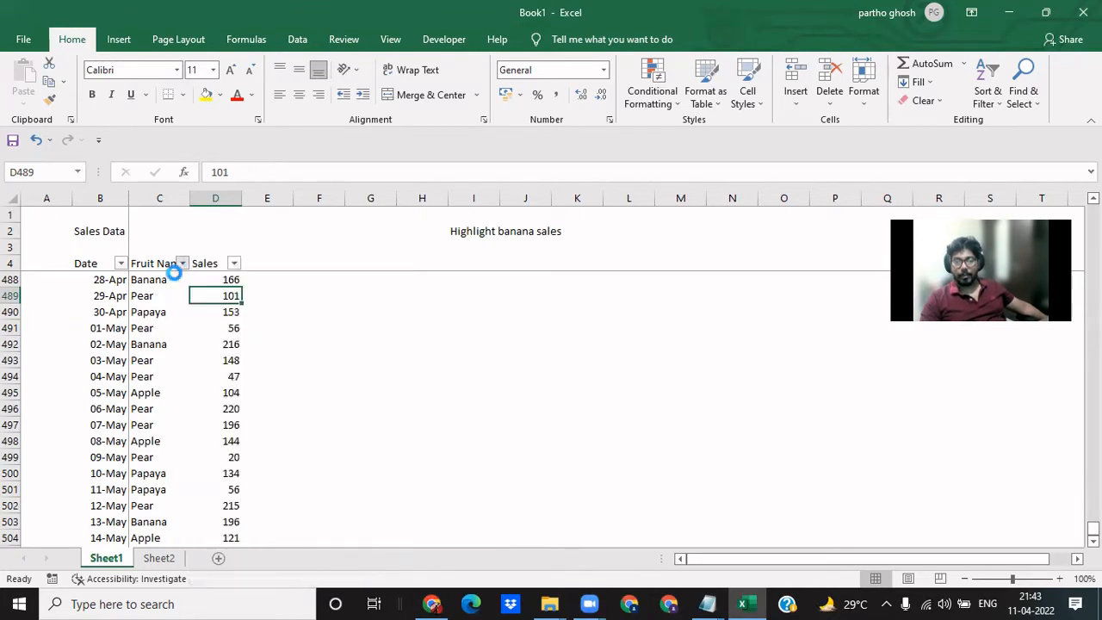
pyautogui.click(181, 264)
pyautogui.click(373, 564)
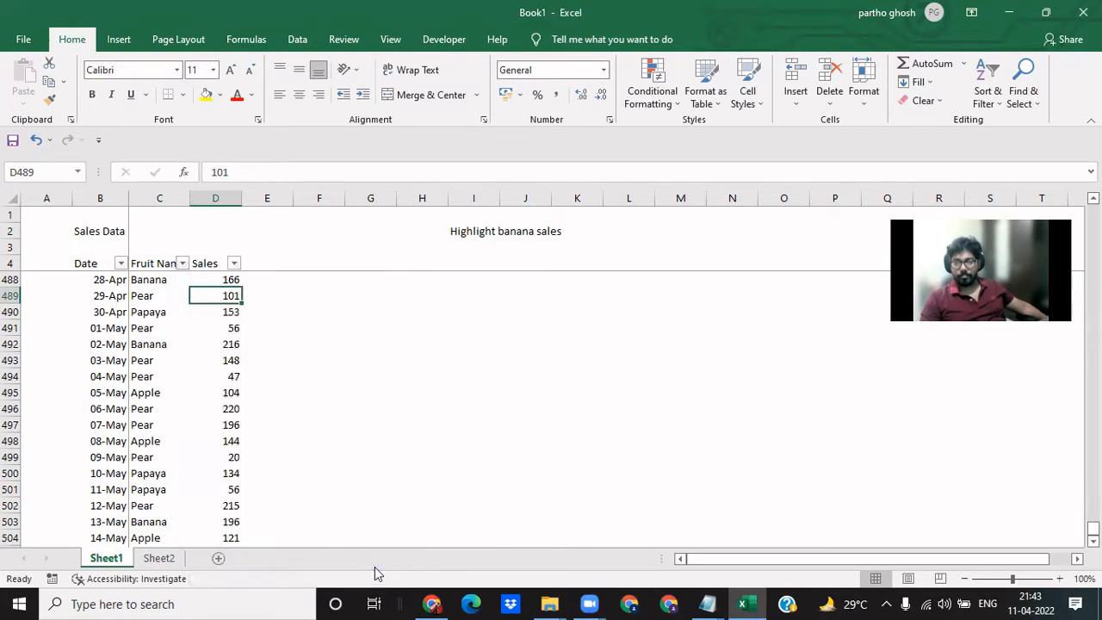
pyautogui.click(332, 456)
pyautogui.scroll(10, 165, 365)
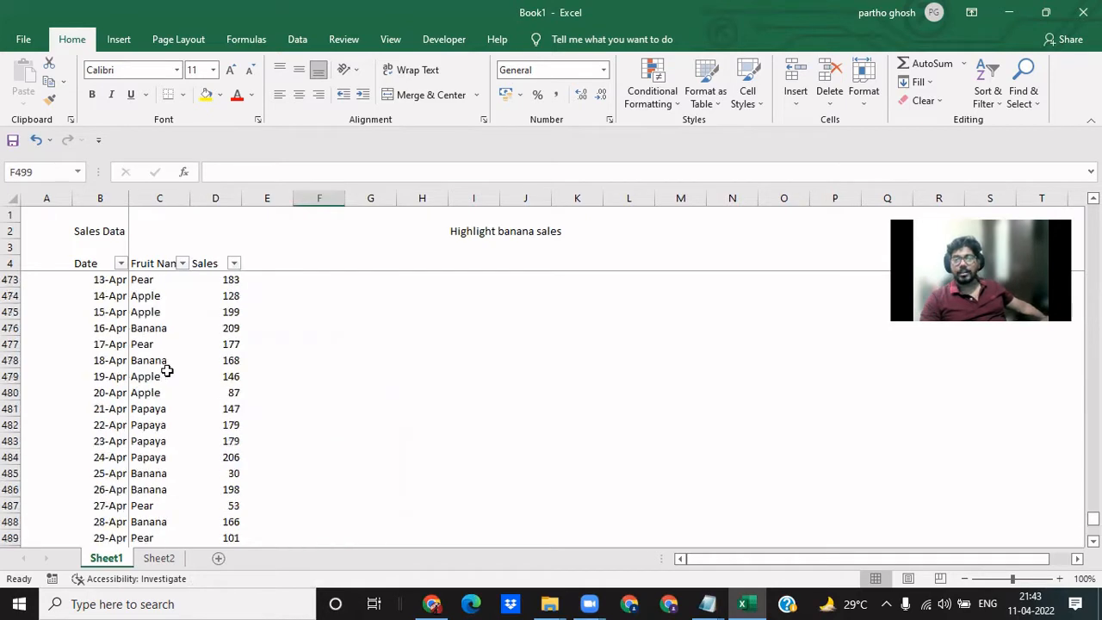
pyautogui.click(472, 228)
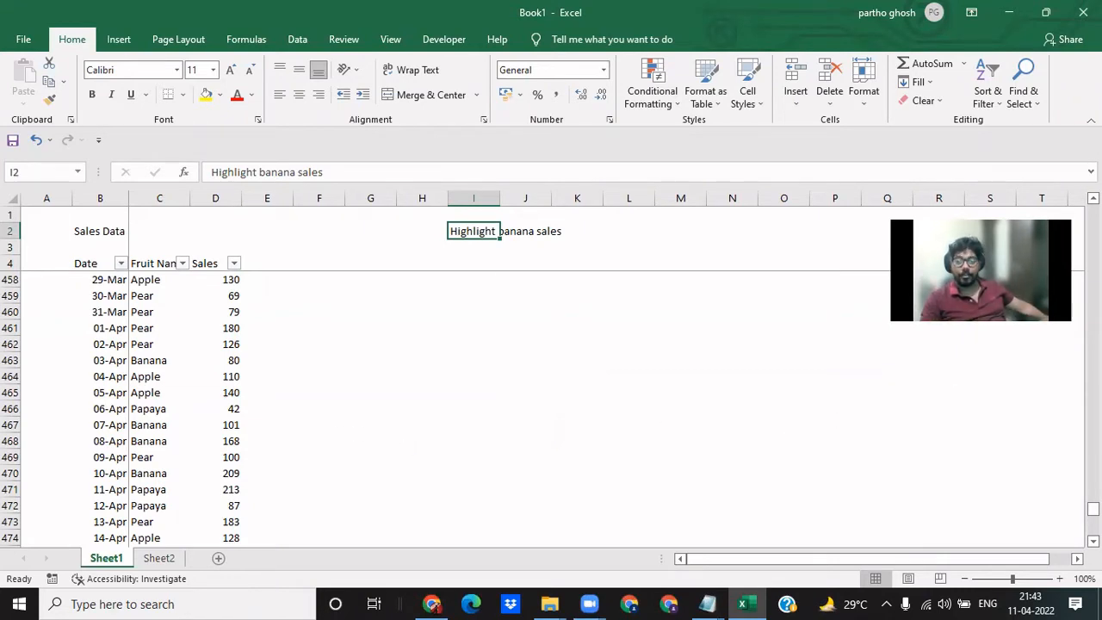
# - Select all fruit names in column C from C5 down to the last row of the sales data, C504
pyautogui.moveTo(1093, 508); pyautogui.dragTo(1093, 212)
pyautogui.click(319, 373)
pyautogui.click(172, 312)
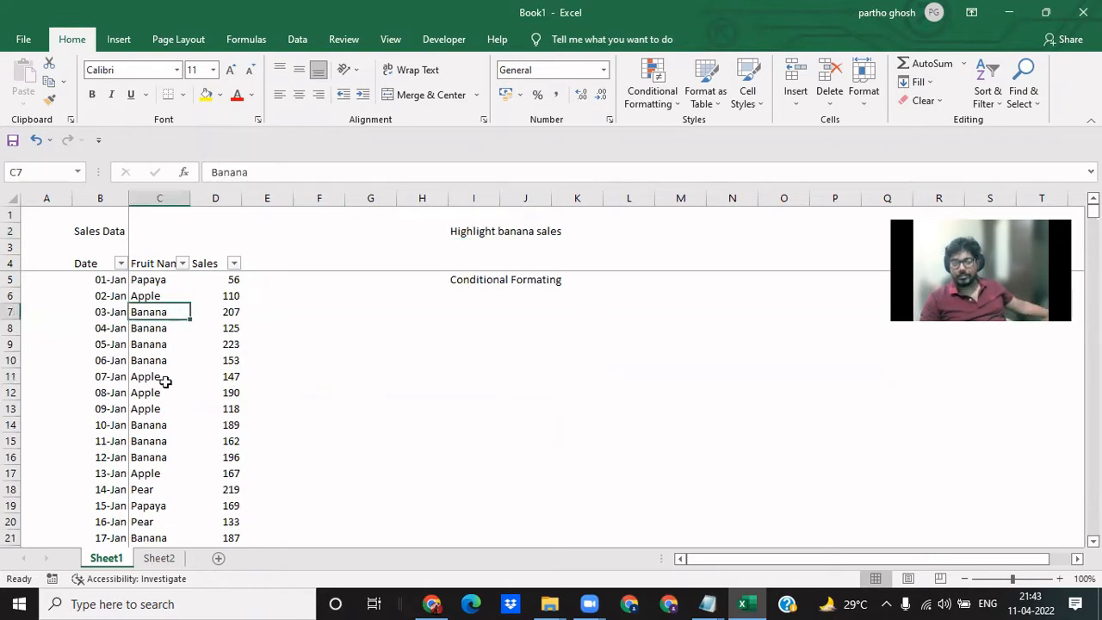
pyautogui.click(156, 477)
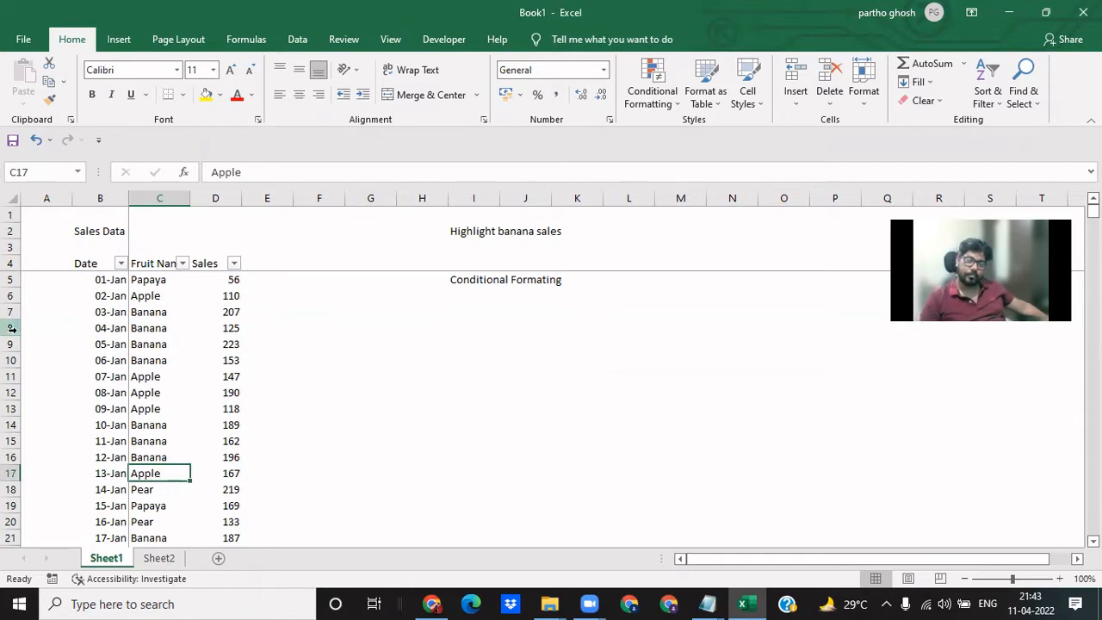
pyautogui.click(164, 280)
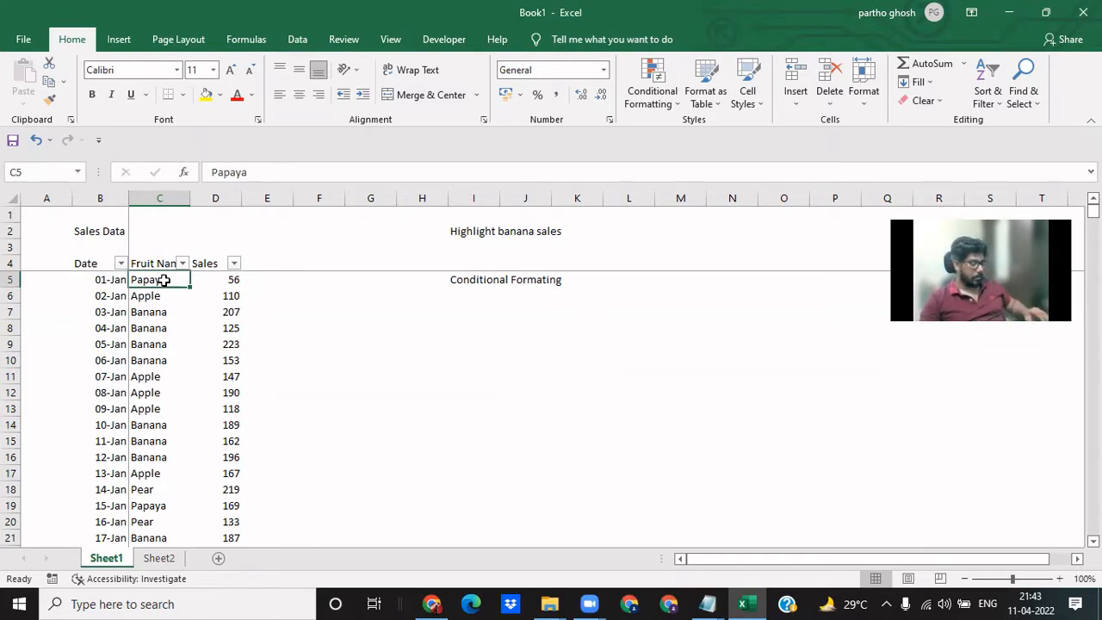
pyautogui.hotkey('ctrl', 'shift', 'Down')
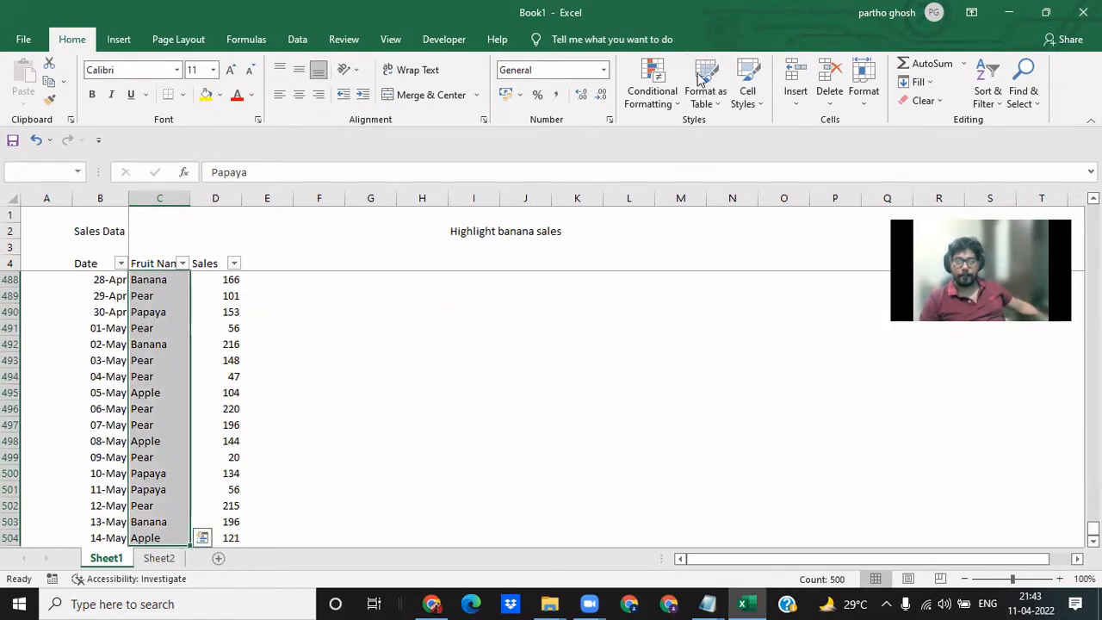
pyautogui.click(46, 28)
# - Add a Text That Contains conditional formatting rule for Banana with Light Red Fill with Dark Red Text to the selected fruit names
pyautogui.click(651, 104)
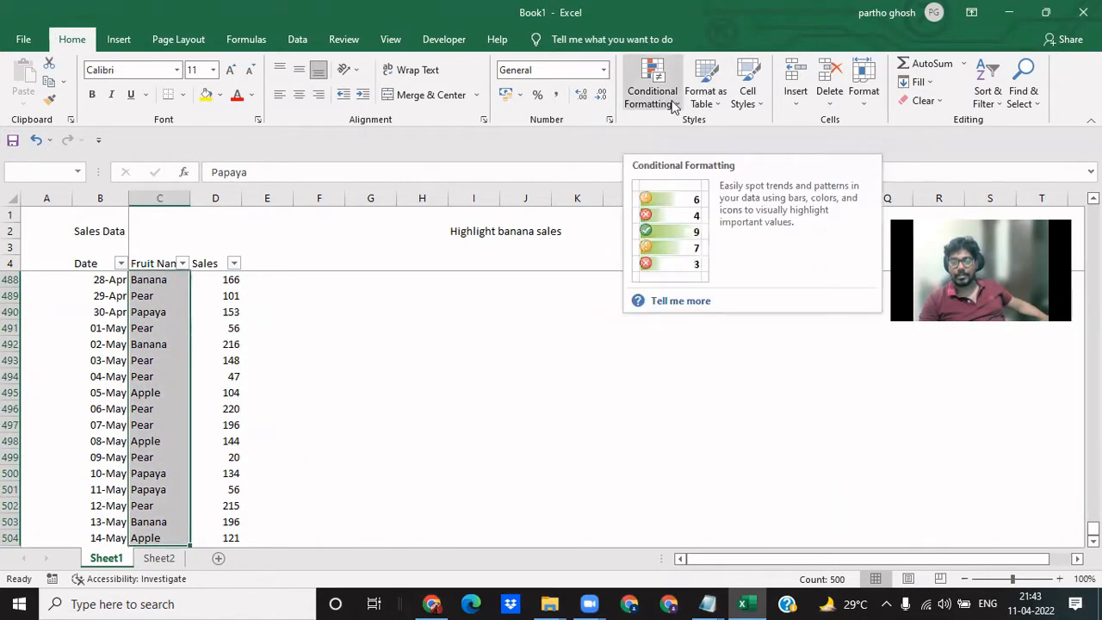
pyautogui.click(673, 105)
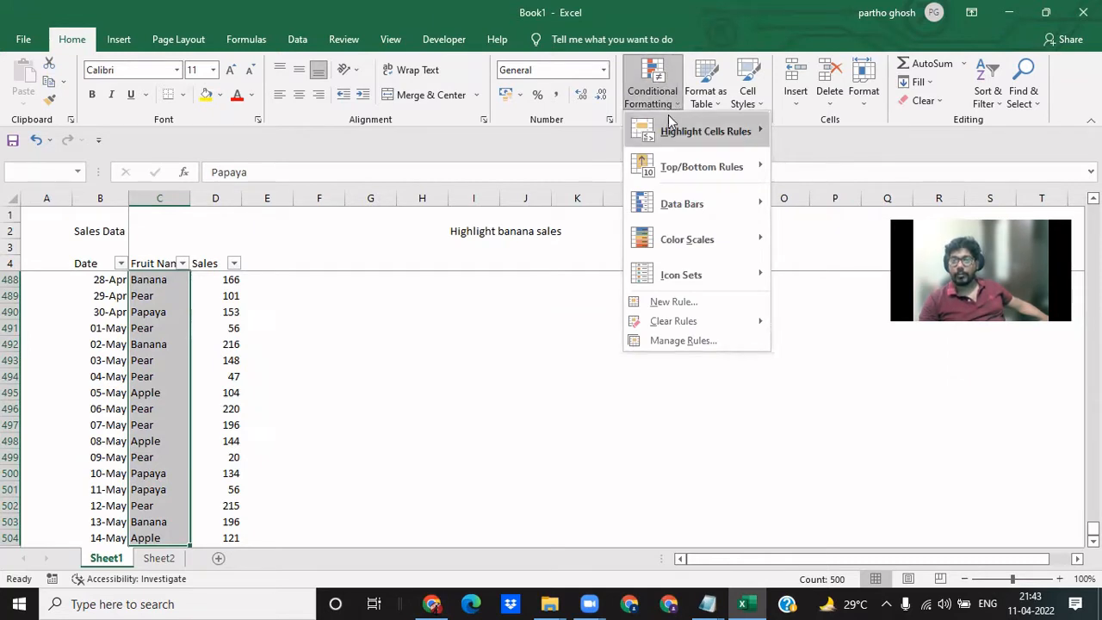
pyautogui.moveTo(680, 133)
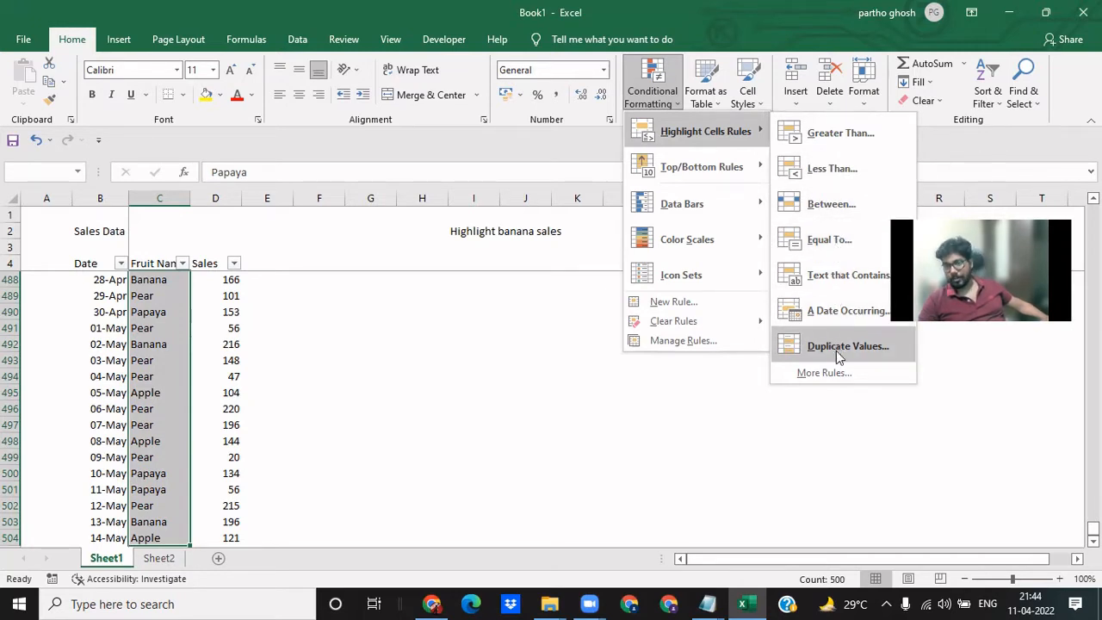
pyautogui.click(849, 283)
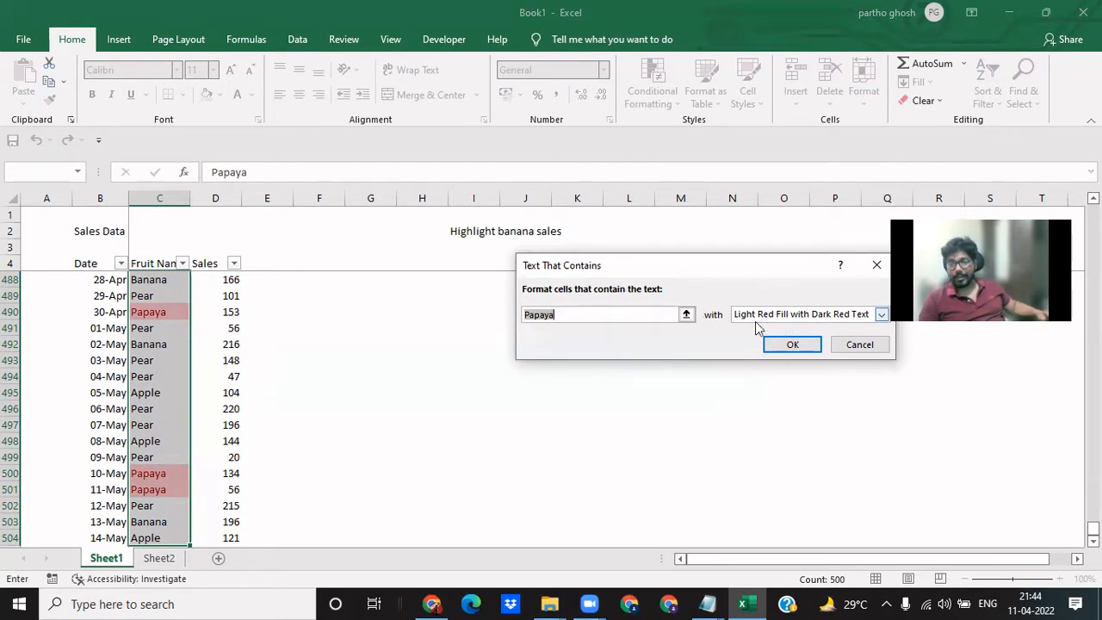
pyautogui.write('Ba')
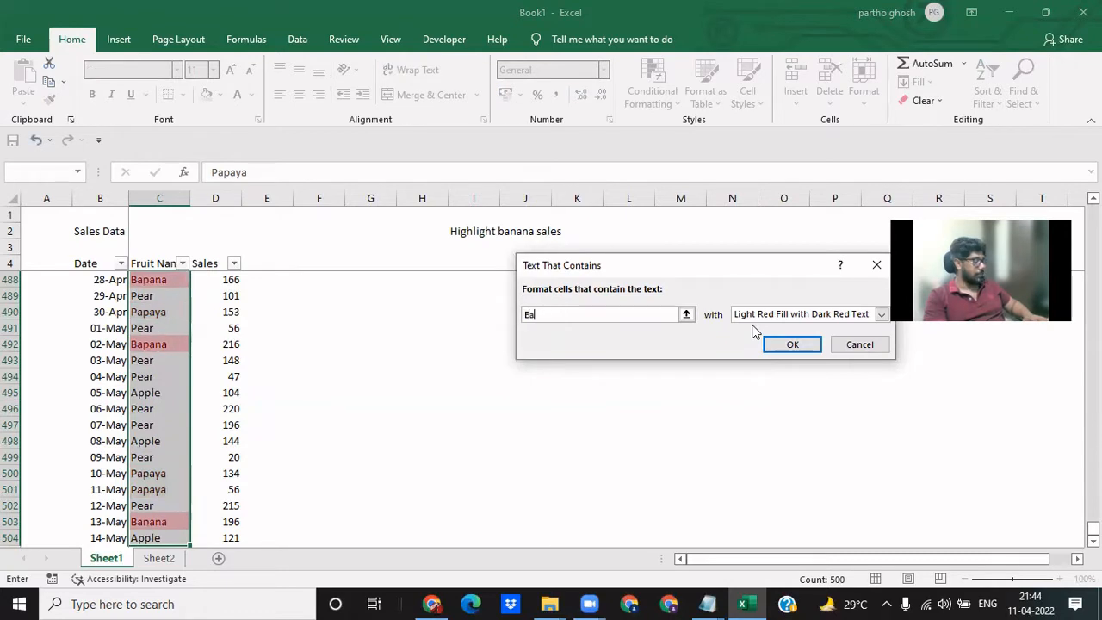
pyautogui.write('nana')
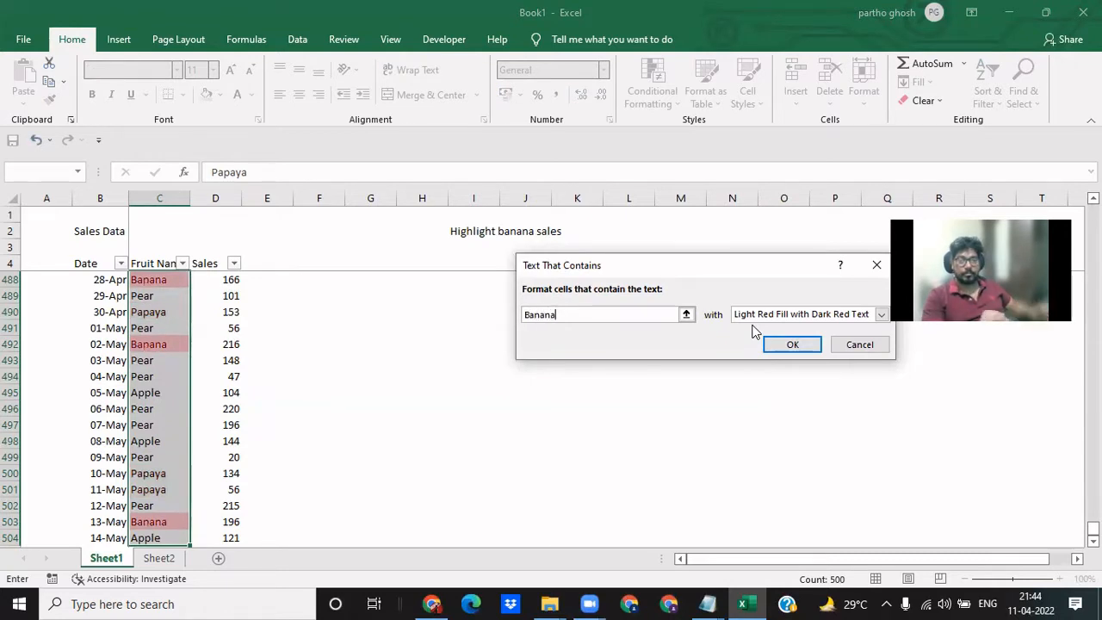
pyautogui.click(793, 345)
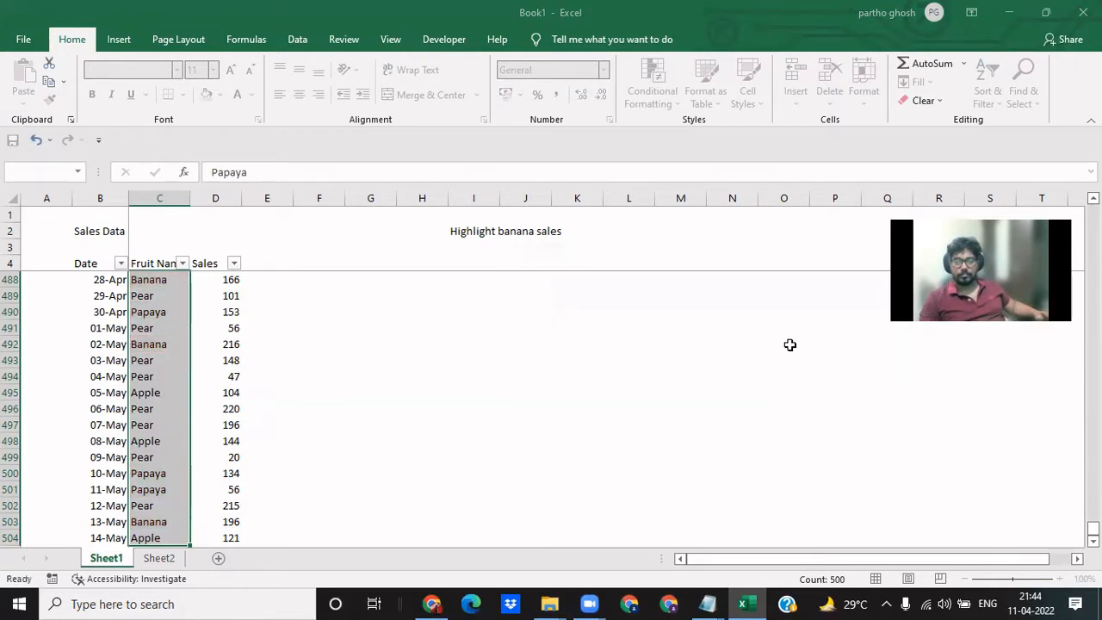
# - Check the conditional formatting throughout the Fruit Name column, from the last rows back up to the first entry in C5
pyautogui.click(280, 319)
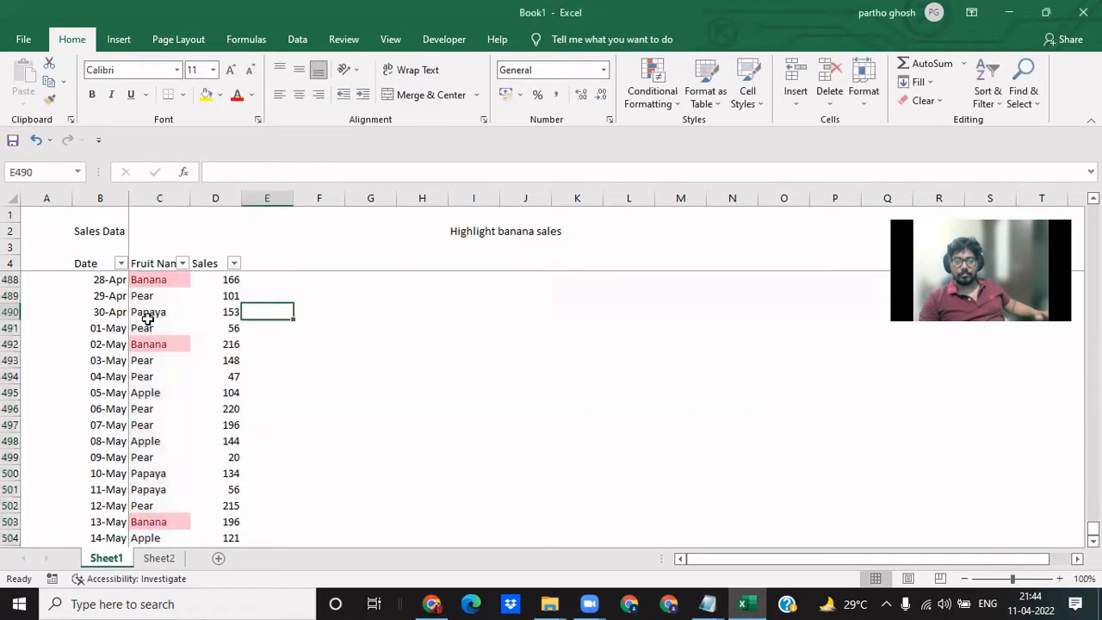
pyautogui.click(151, 308)
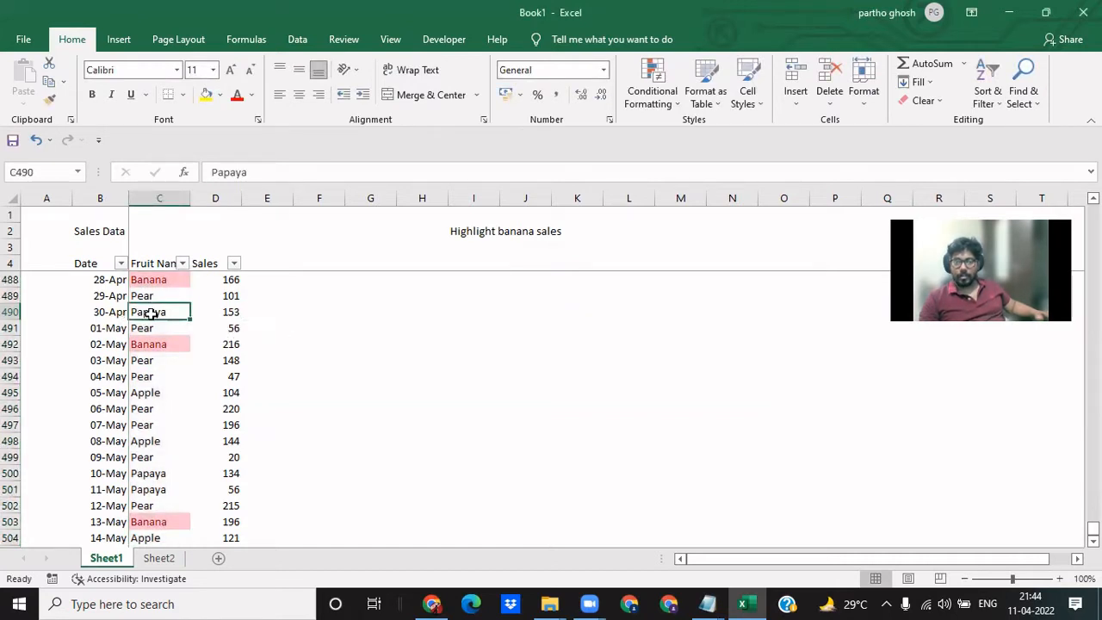
pyautogui.scroll(-4, 151, 313)
pyautogui.scroll(20, 151, 312)
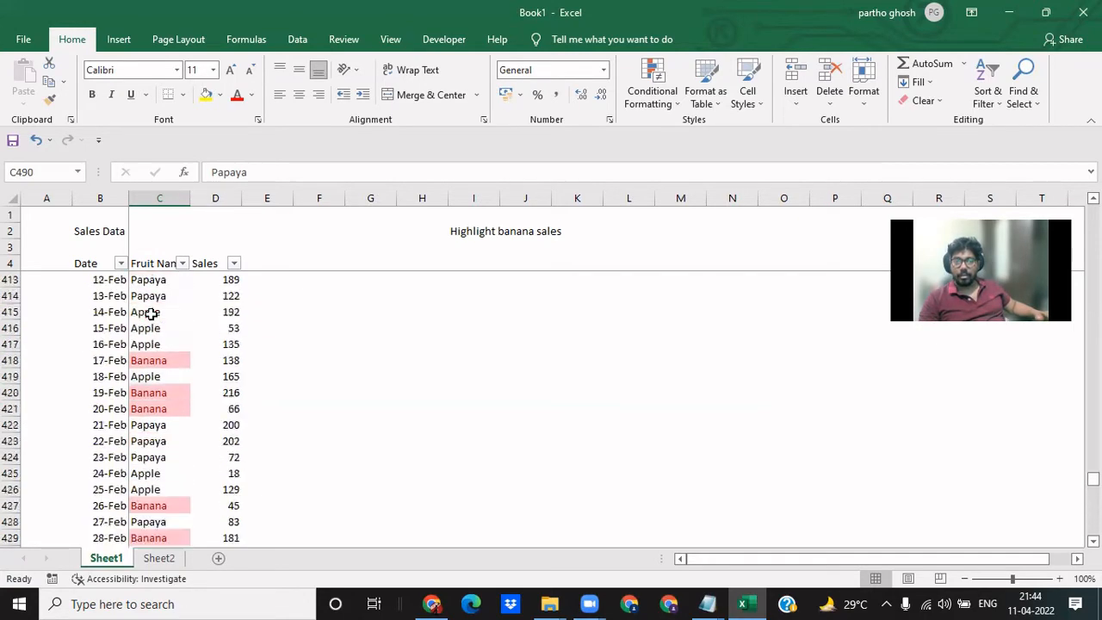
pyautogui.scroll(20, 152, 313)
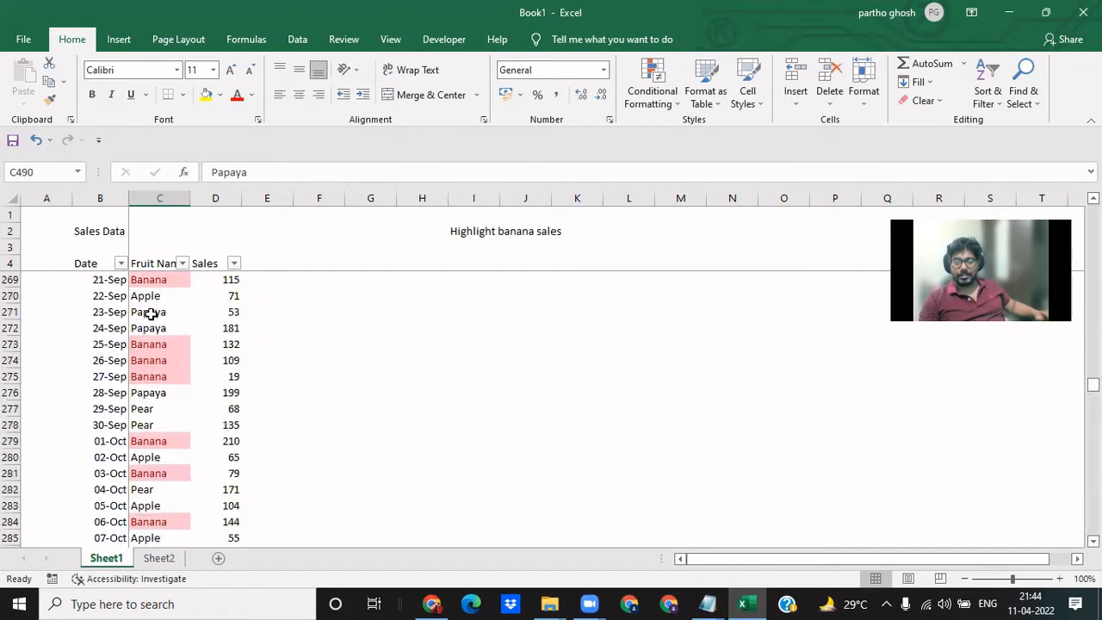
pyautogui.scroll(18, 151, 313)
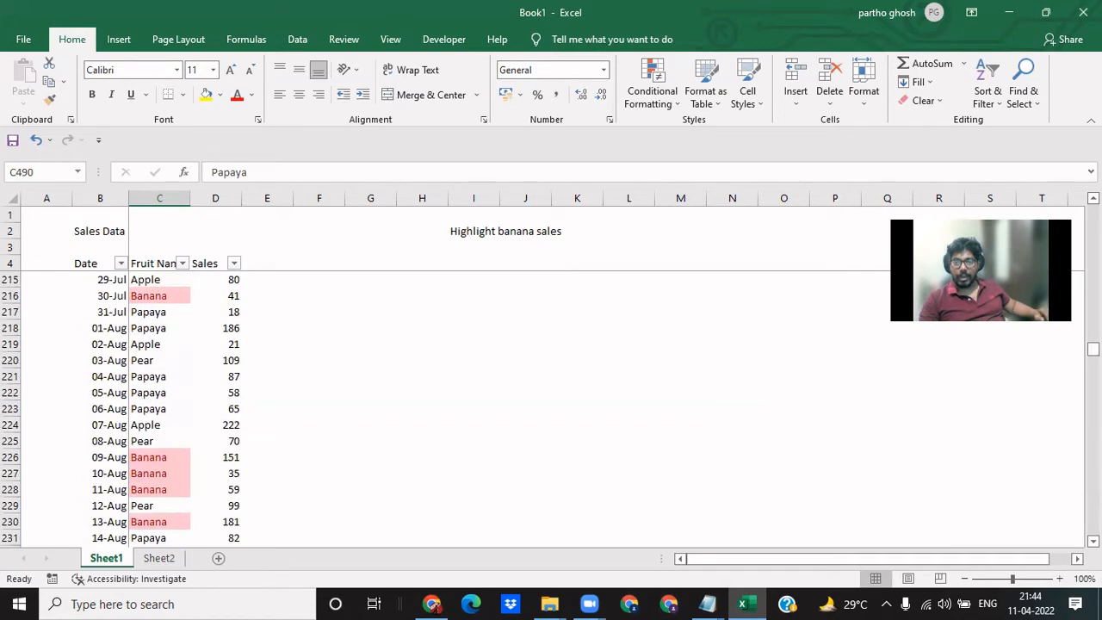
pyautogui.click(141, 397)
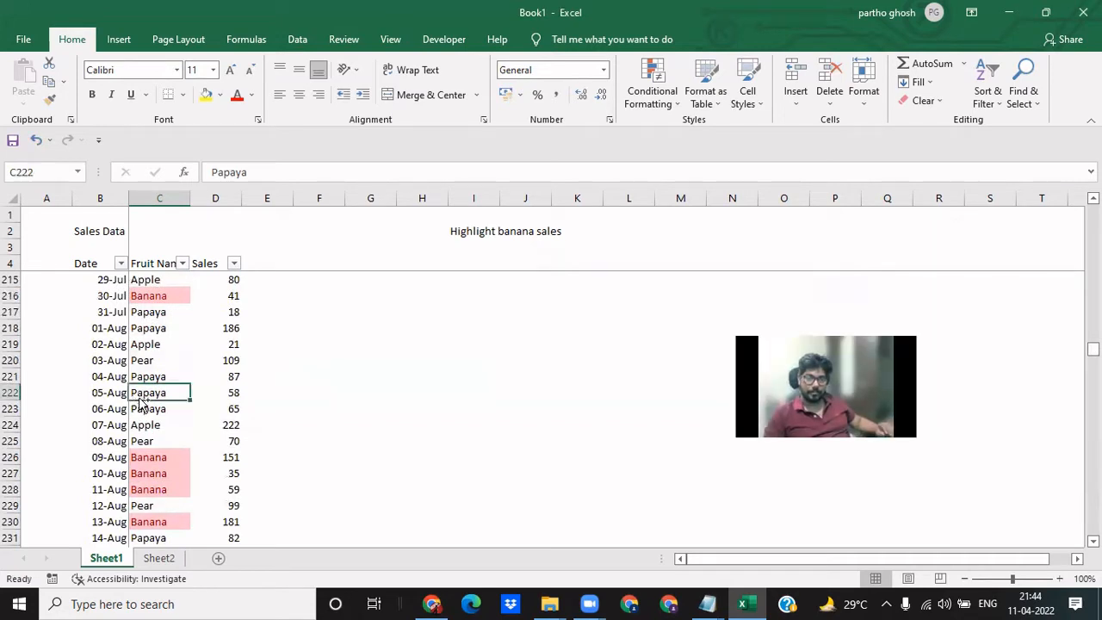
pyautogui.hotkey('ctrl', 'Up')
pyautogui.press('Down')
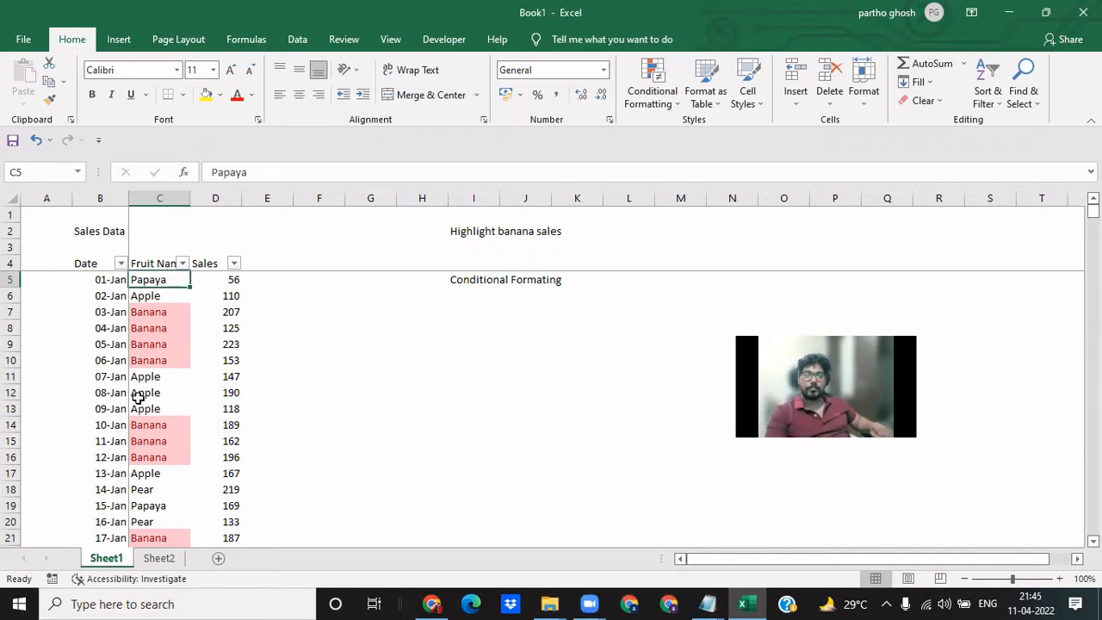
# - Select all sales figures in column D from D5 down to the last row, D504
pyautogui.press('Up')
pyautogui.press('Down')
pyautogui.press('Right')
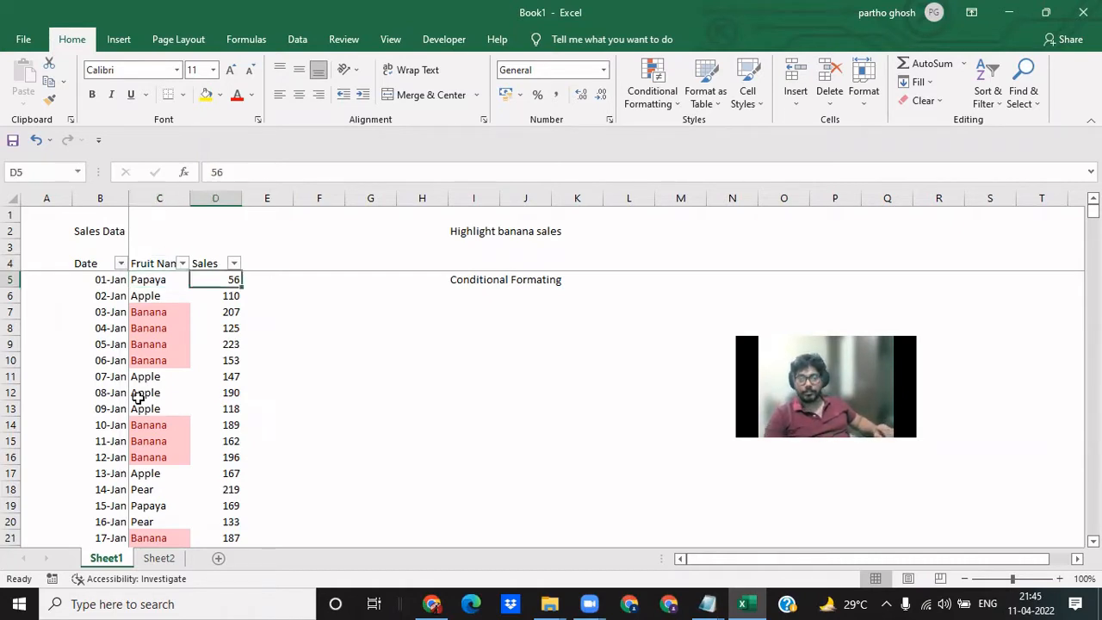
pyautogui.press('Up')
pyautogui.press('Down')
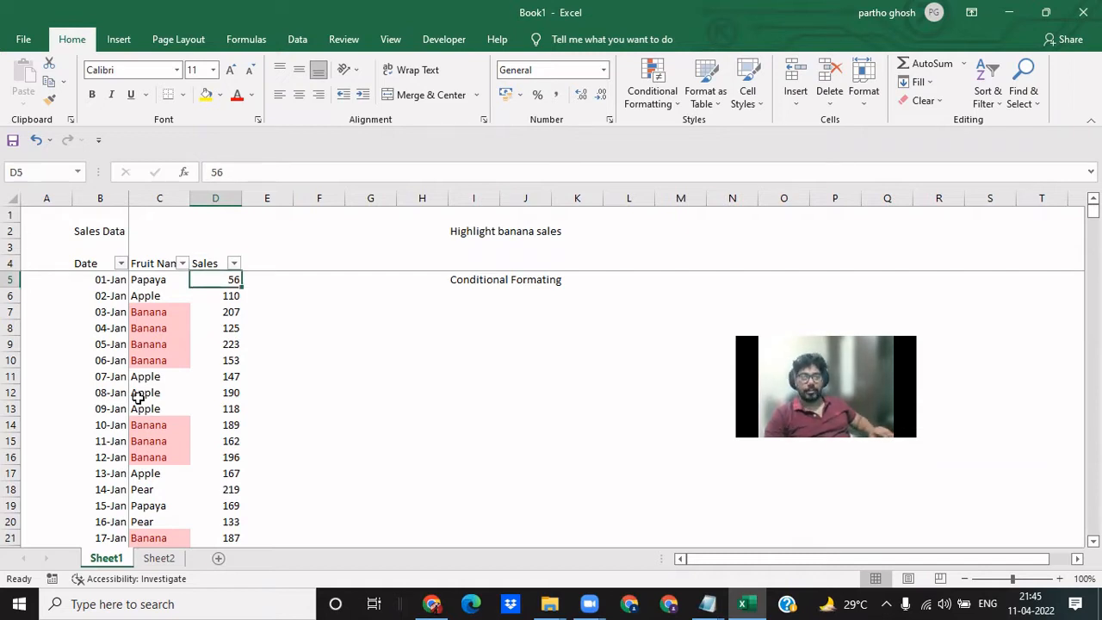
pyautogui.hotkey('ctrl', 'shift', 'Down')
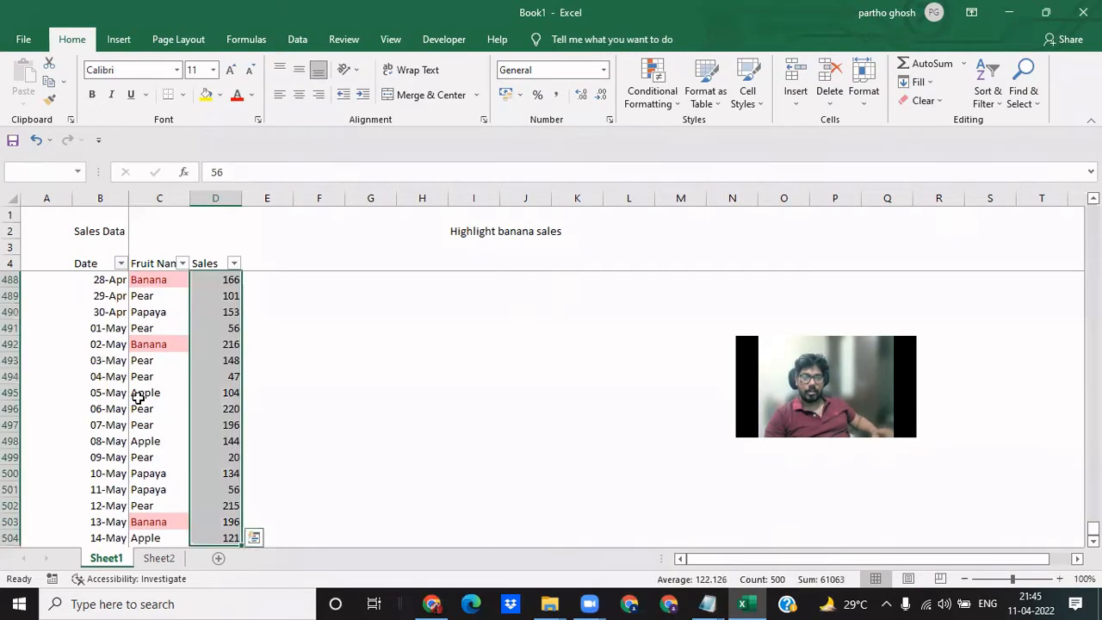
pyautogui.hotkey('ctrl', 'Up')
pyautogui.press('Down')
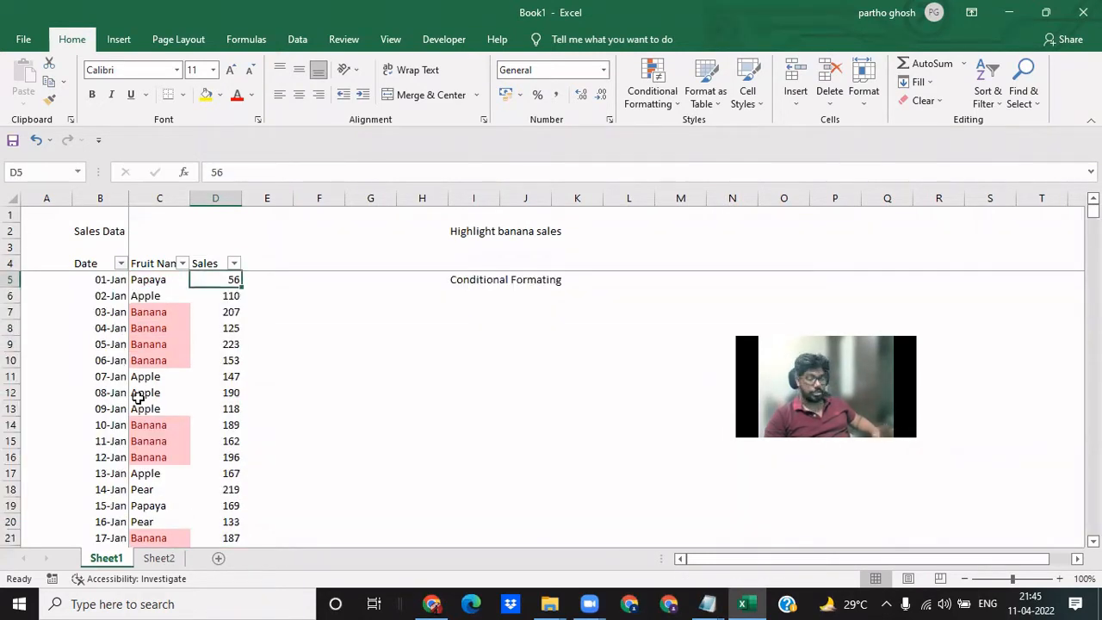
pyautogui.hotkey('ctrl', 'shift', 'Down')
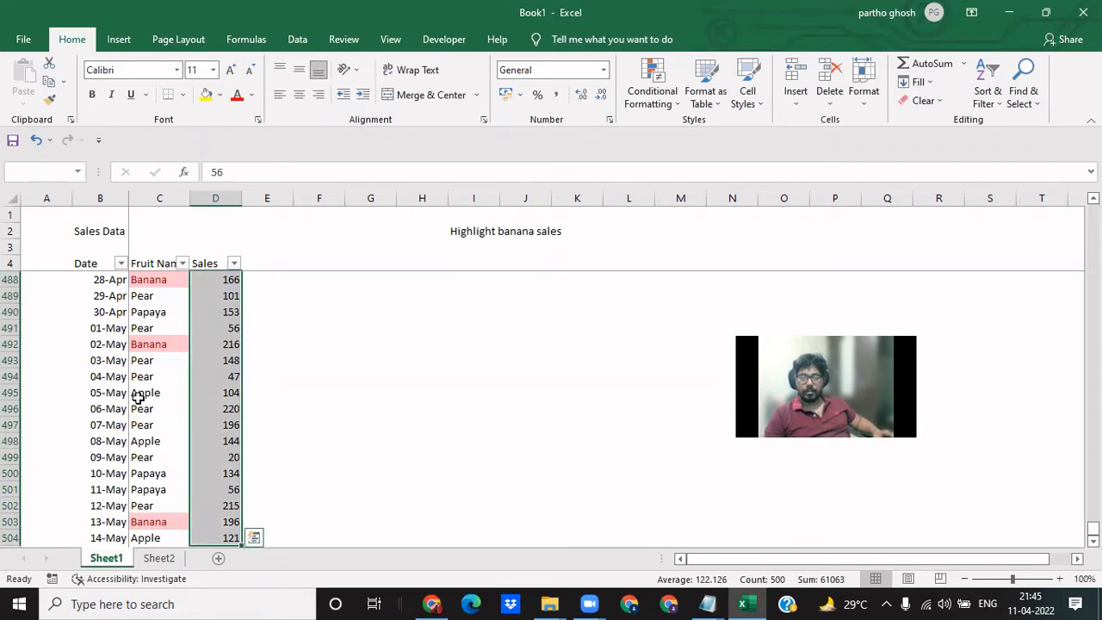
# - View the Highlight Cells Rules options, including Greater Than, for the selected sales figures without adding a rule
pyautogui.click(651, 96)
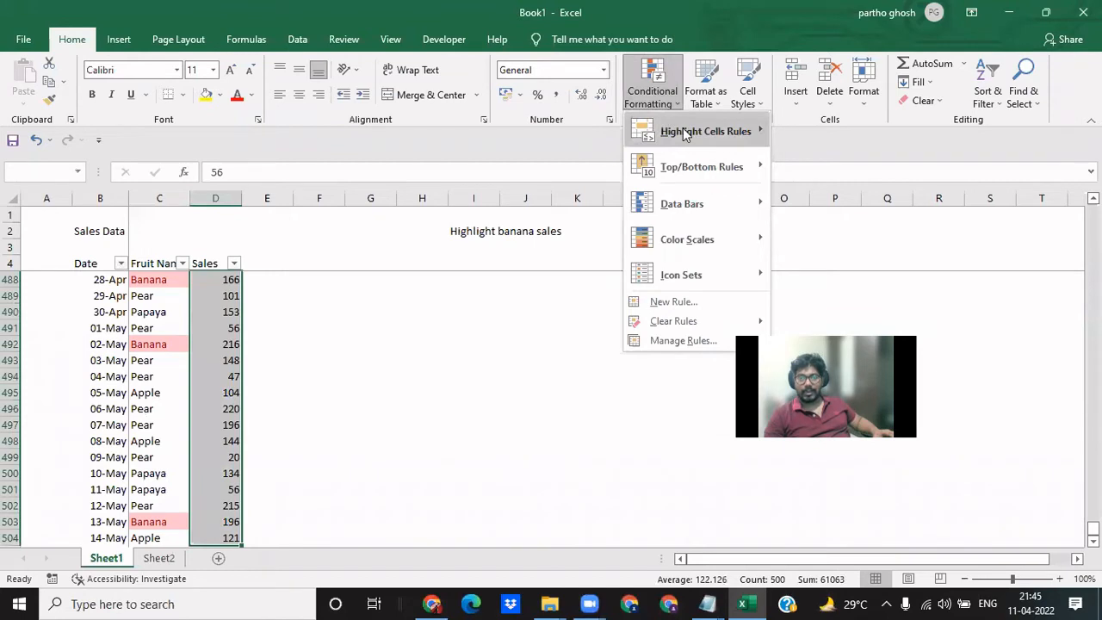
pyautogui.moveTo(686, 133)
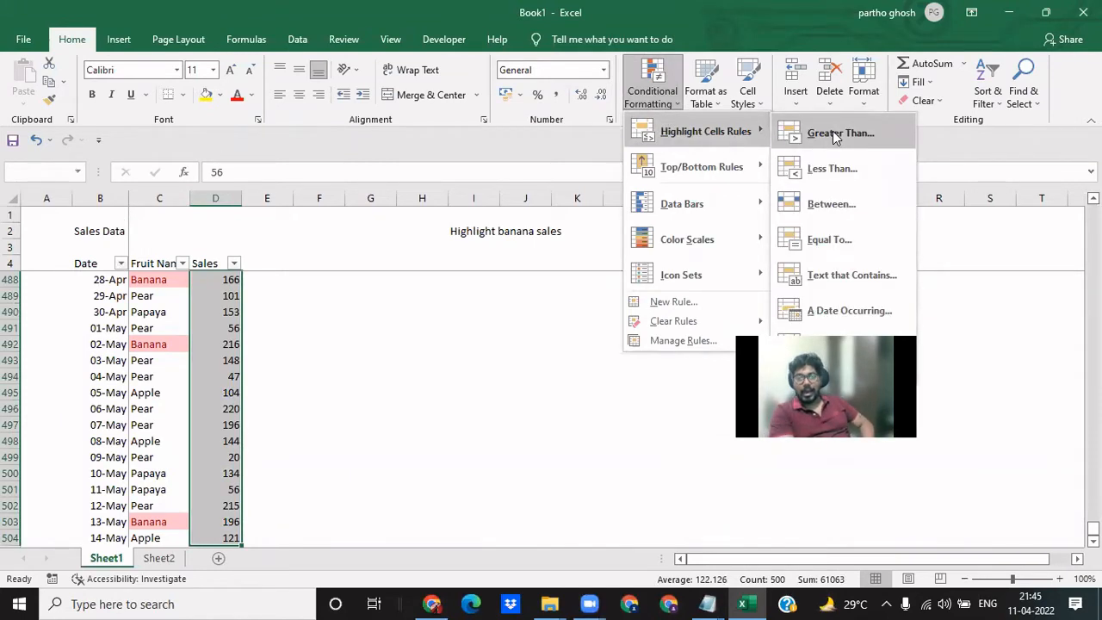
pyautogui.press('Escape')
pyautogui.press('Escape')
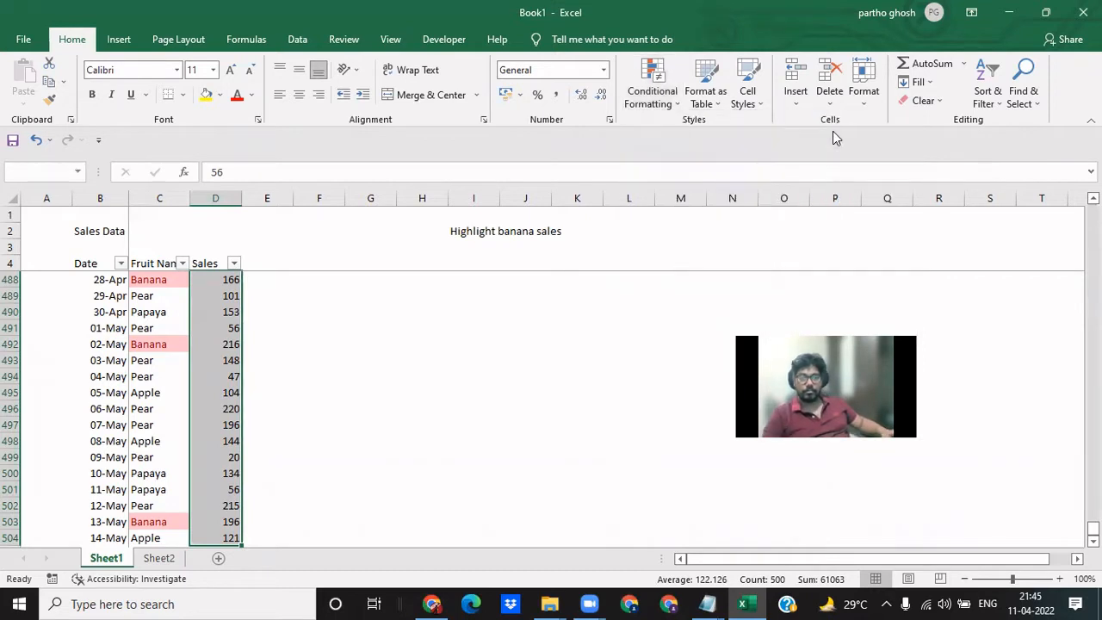
# - Extend the task description in cell I2 to read Highlight banana sales with more than 50 units sold
pyautogui.click(463, 231)
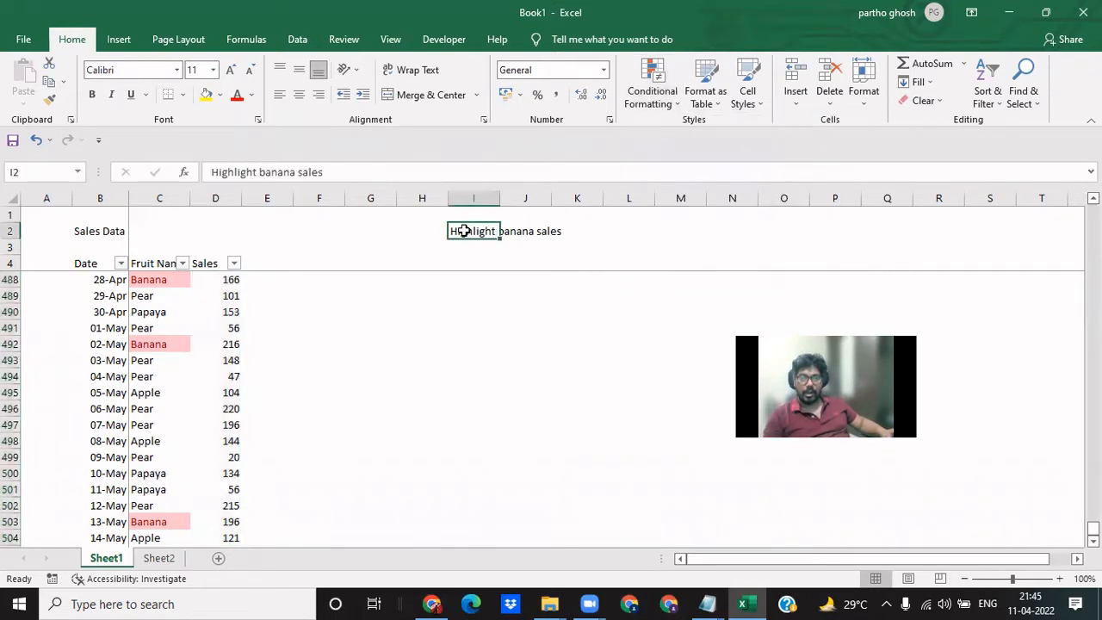
pyautogui.press('F2')
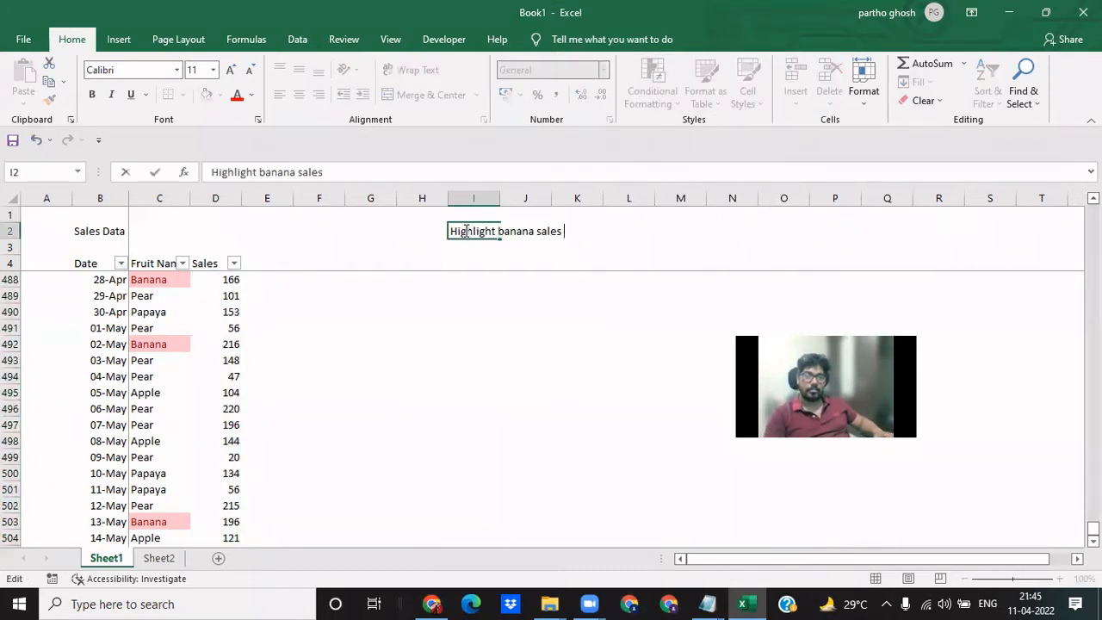
pyautogui.write('with ')
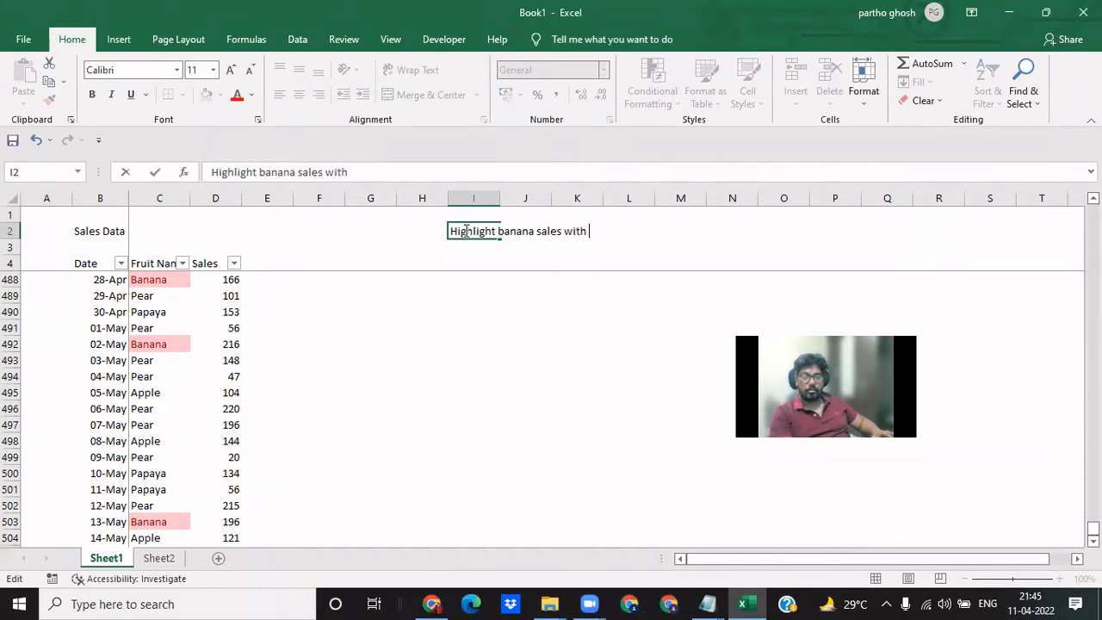
pyautogui.write('more than ')
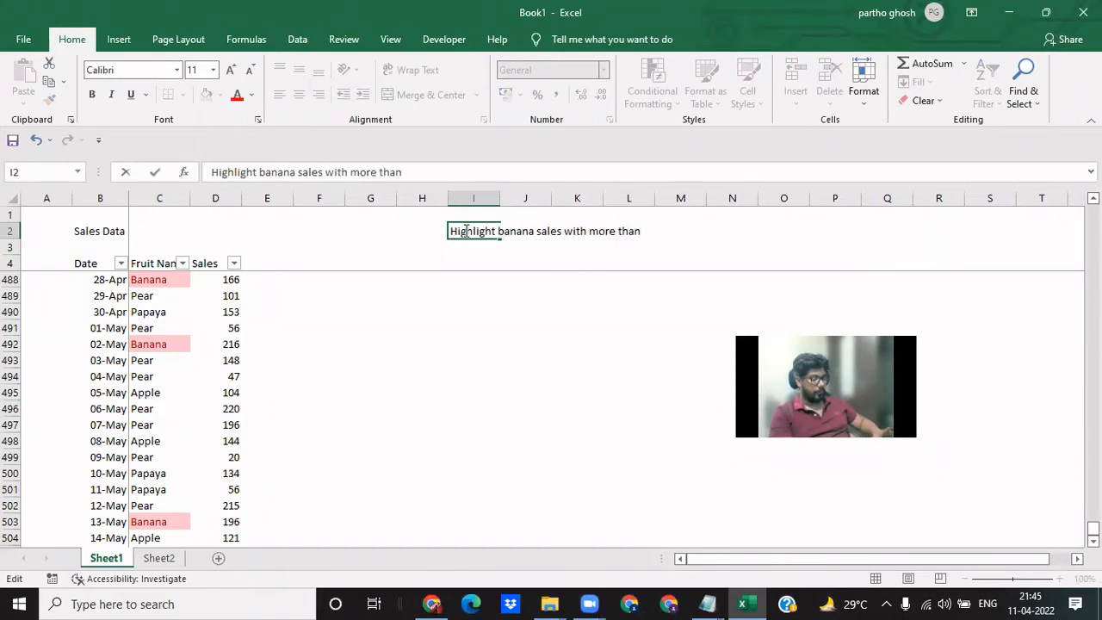
pyautogui.write('50 units sol')
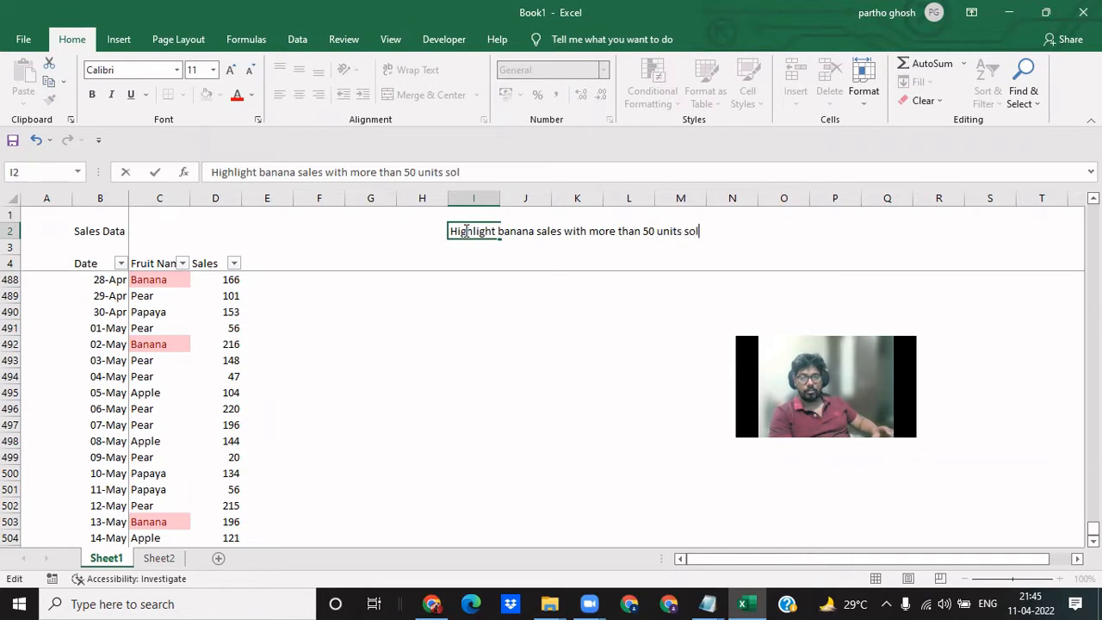
pyautogui.write('d')
pyautogui.press('Return')
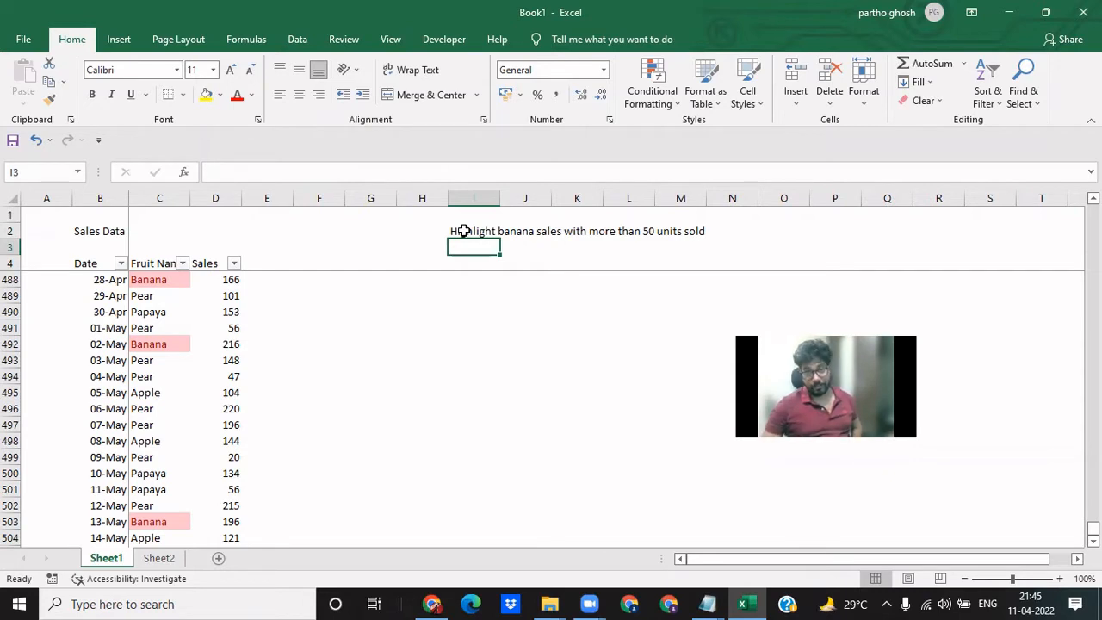
# - Try to highlight the sales figures in D5:D504 that are greater than 50 with Light Red Fill with Dark Red Text
pyautogui.press('Left')
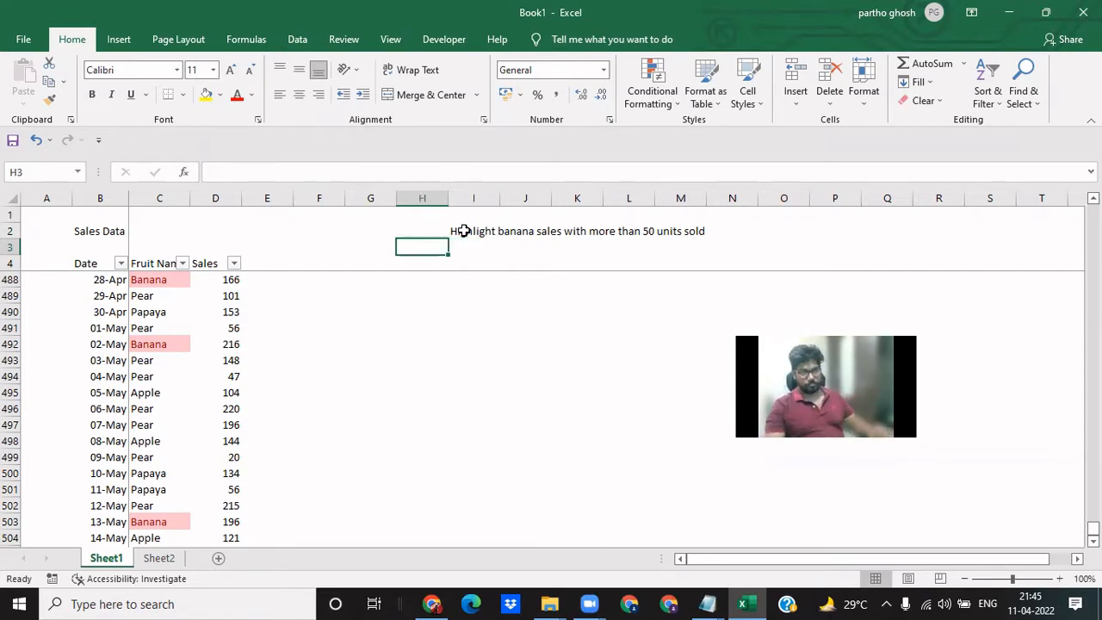
pyautogui.press('Left')
pyautogui.press('Down')
pyautogui.press('Left')
pyautogui.press('Down')
pyautogui.press('Up')
pyautogui.press('Left')
pyautogui.press('Left')
pyautogui.press('Up')
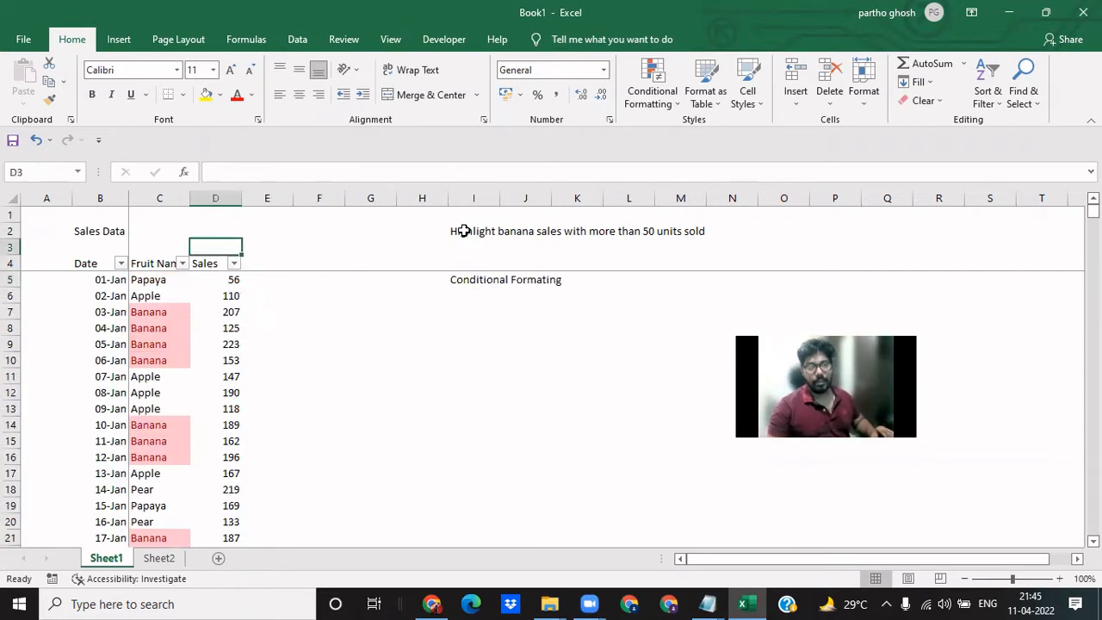
pyautogui.press('Down')
pyautogui.press('Down')
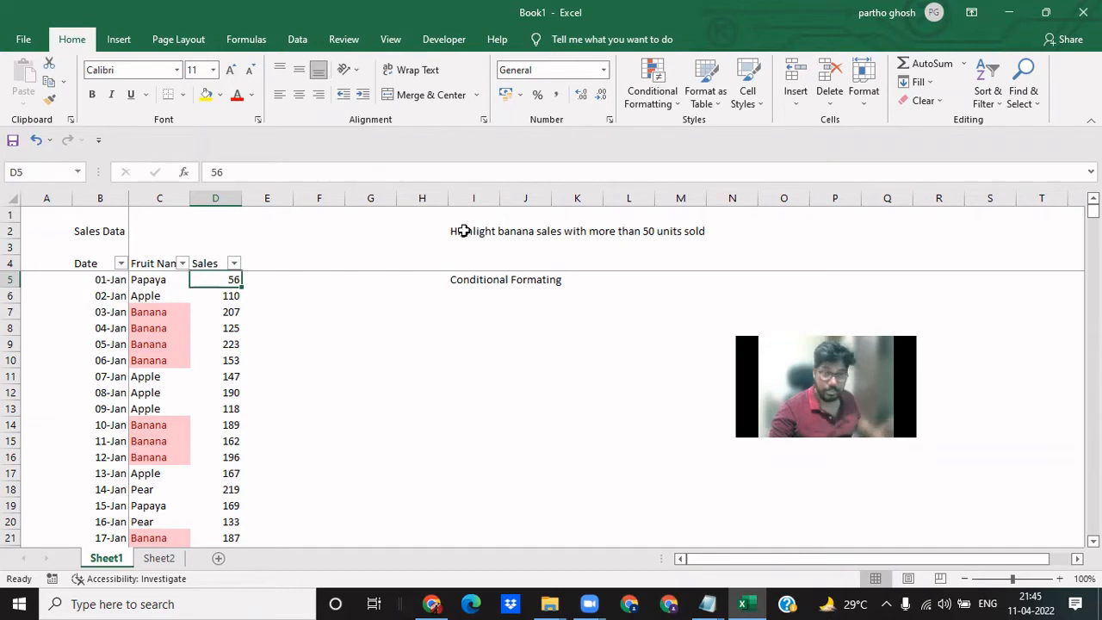
pyautogui.hotkey('ctrl', 'shift', 'Down')
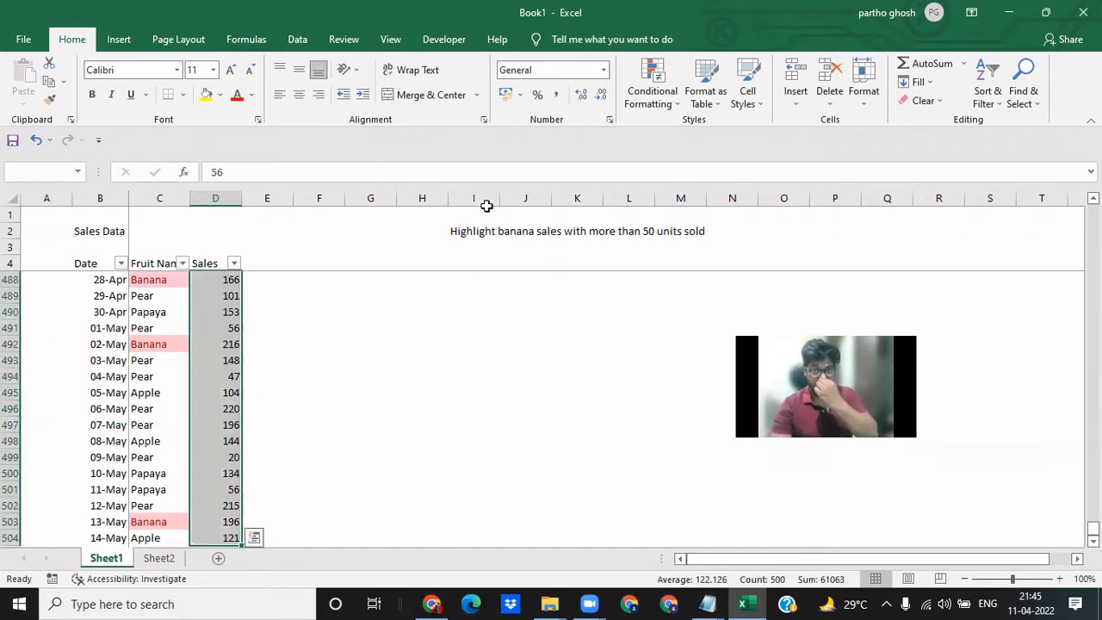
pyautogui.click(649, 96)
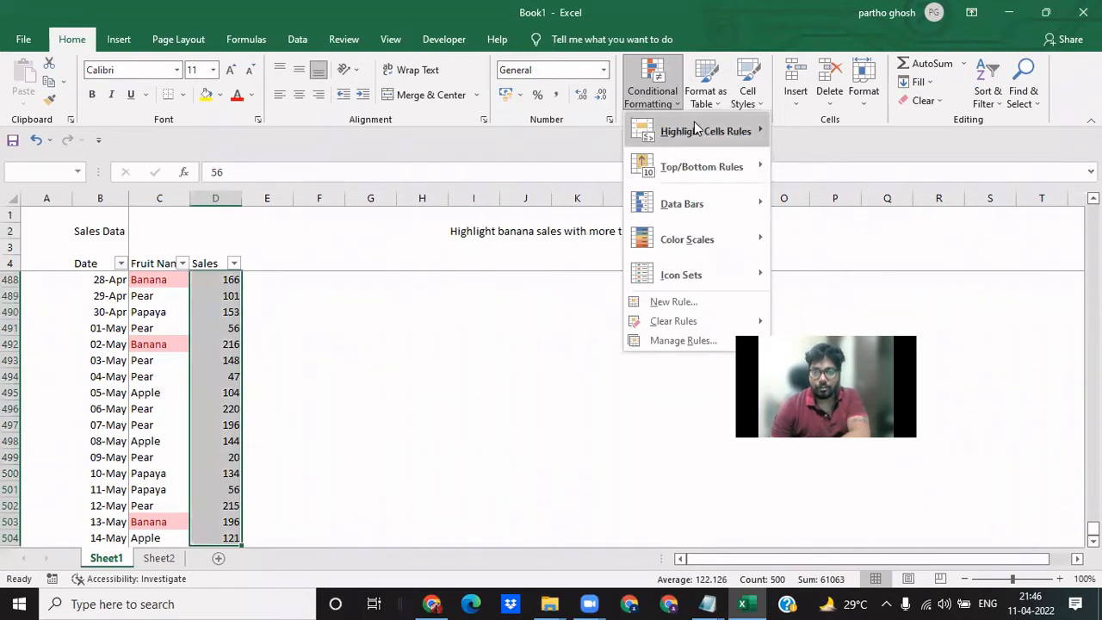
pyautogui.click(880, 134)
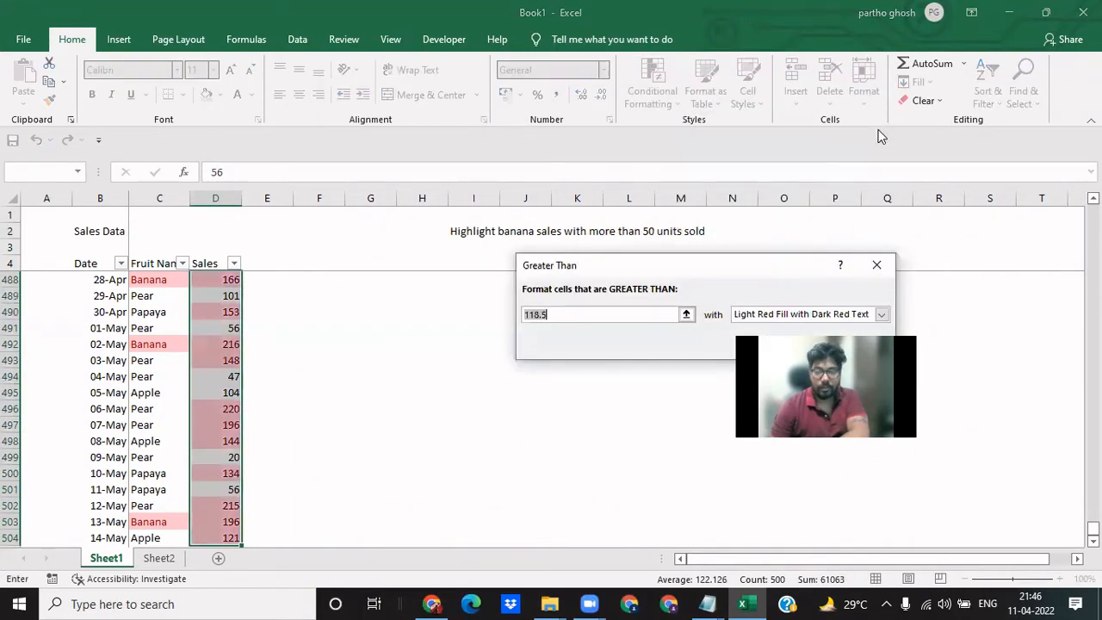
pyautogui.write('50')
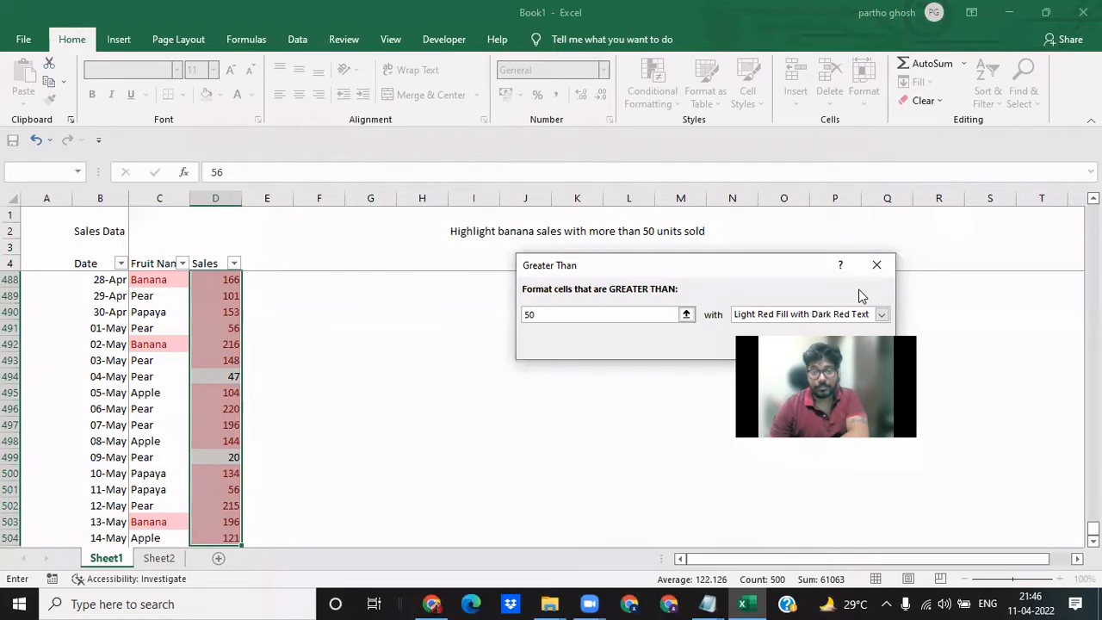
pyautogui.press('Return')
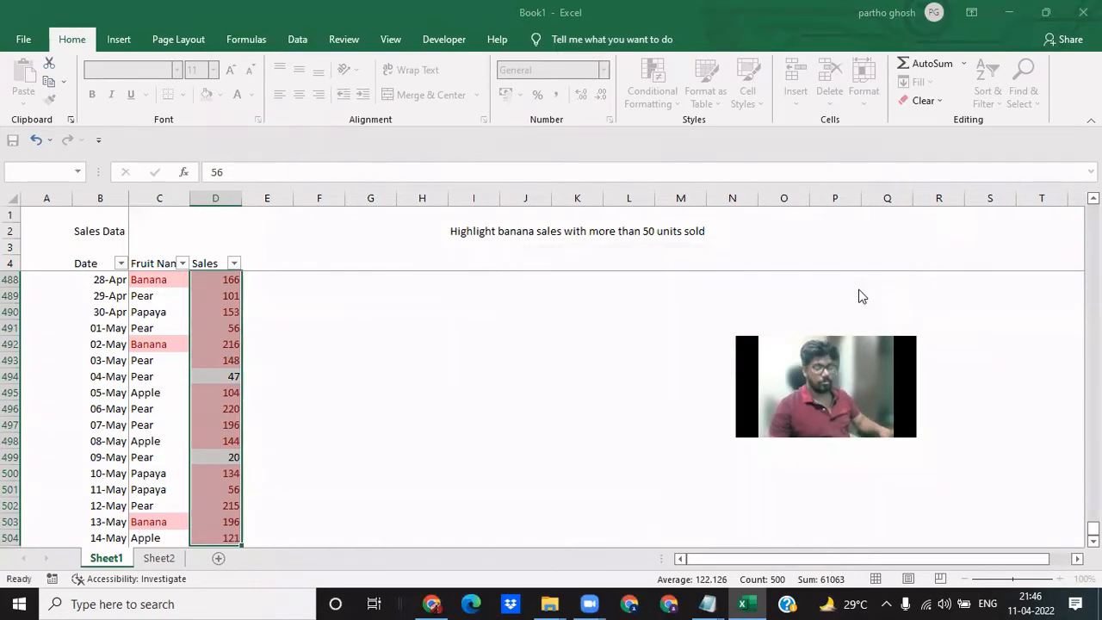
pyautogui.click(467, 247)
pyautogui.click(465, 231)
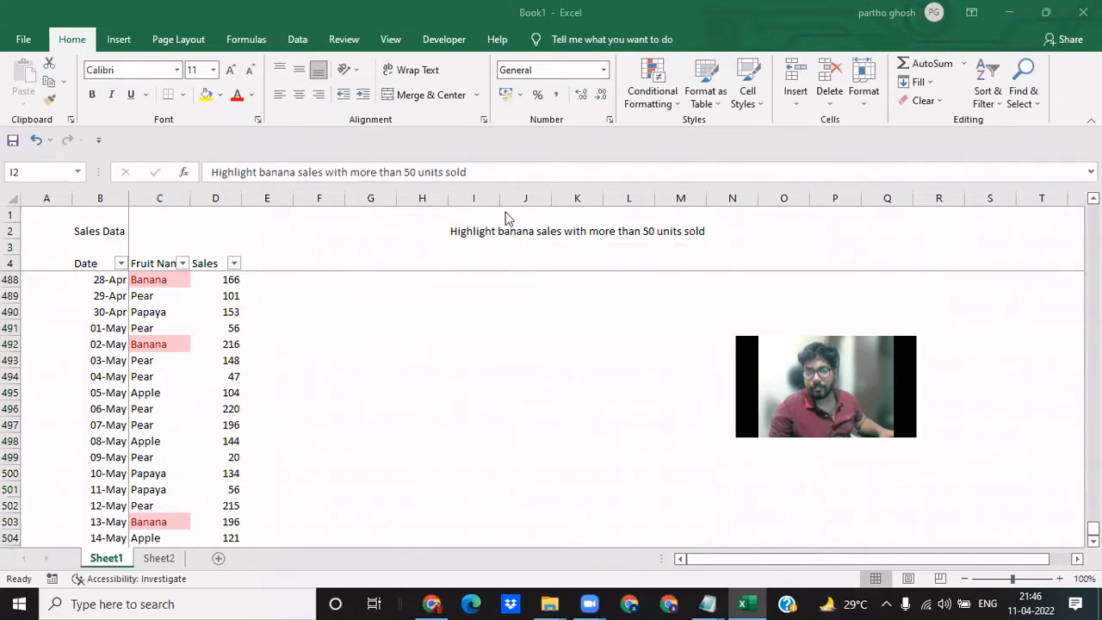
pyautogui.click(479, 172)
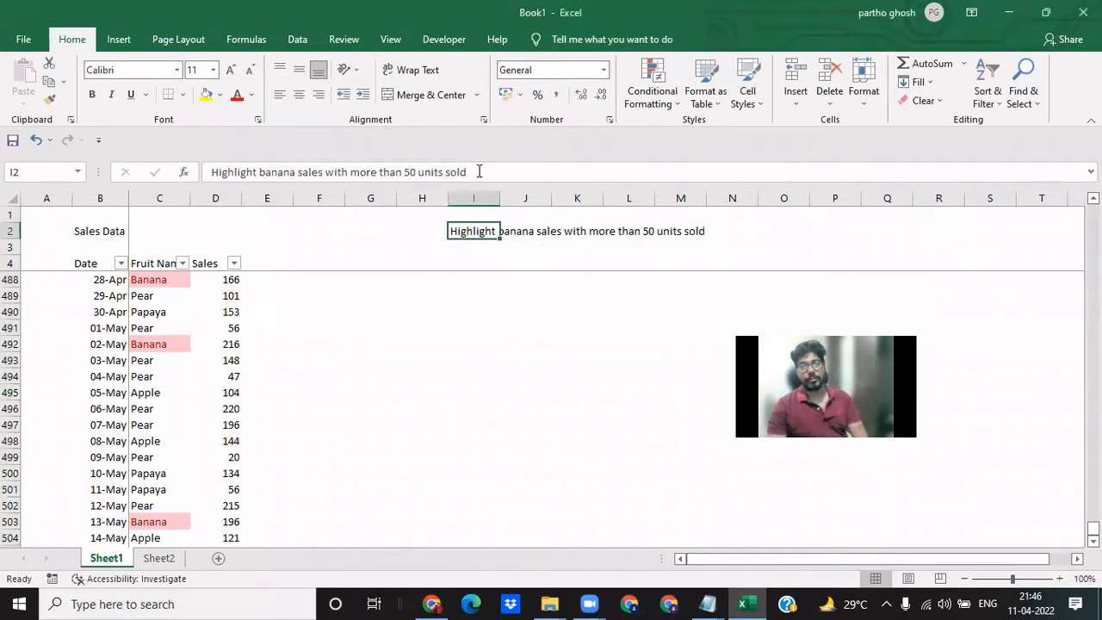
pyautogui.click(483, 173)
pyautogui.press('Return')
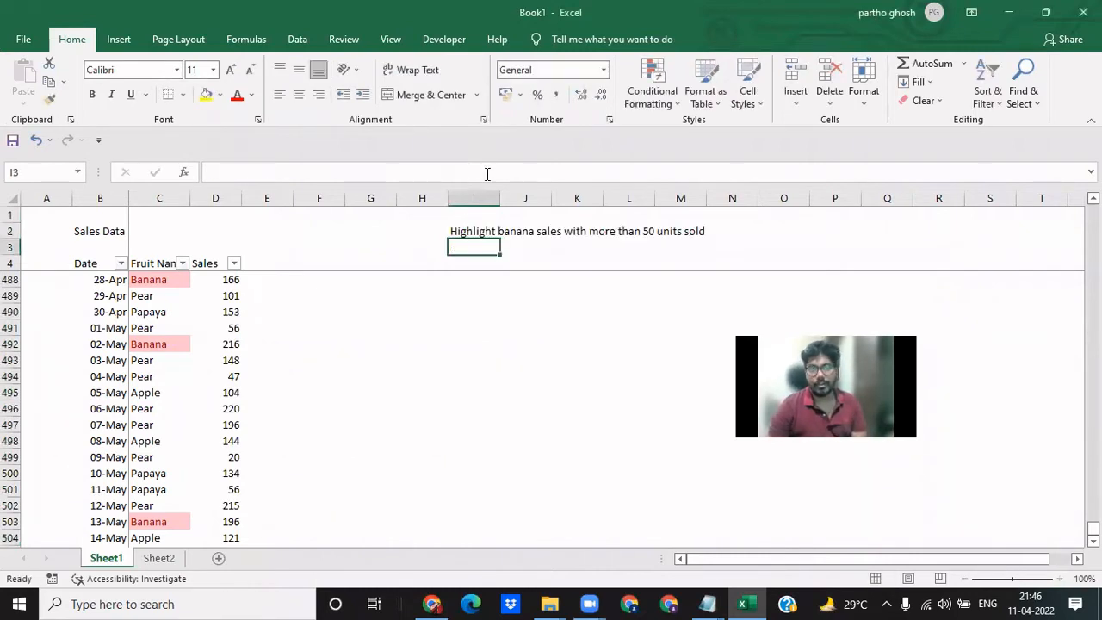
pyautogui.press('Up')
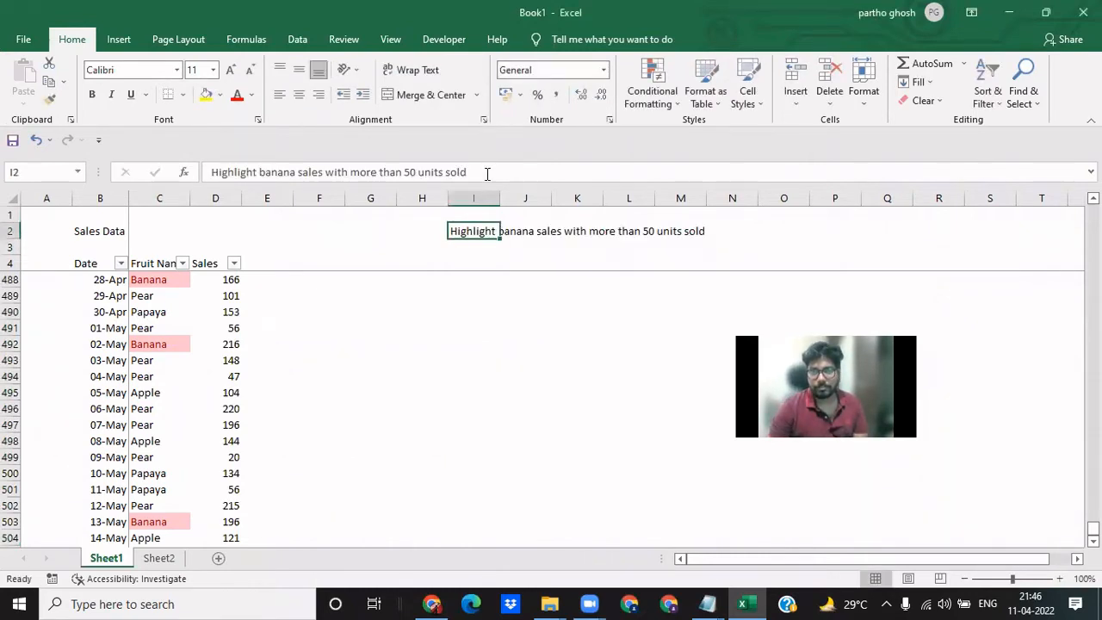
pyautogui.click(384, 45)
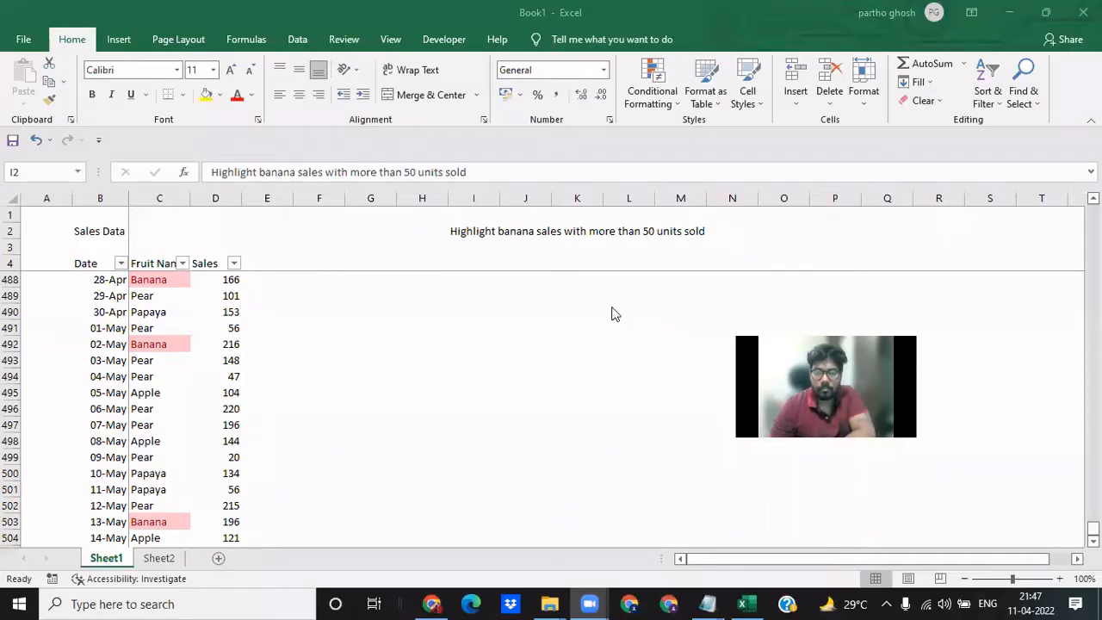
# - Change the unit threshold in the task description in cell I2 to 100
pyautogui.click(462, 235)
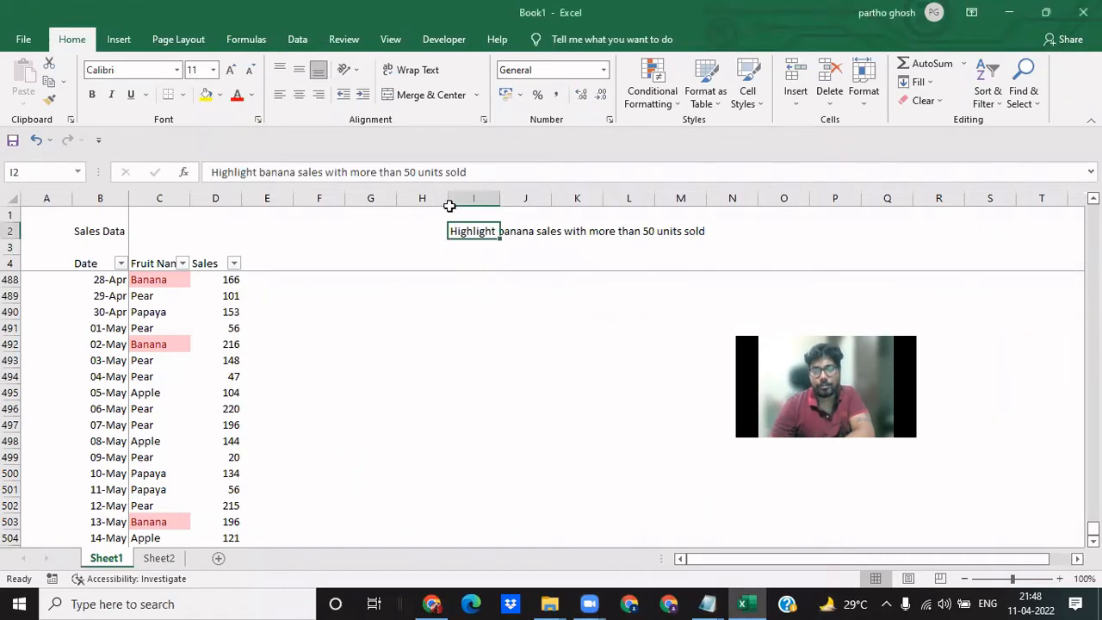
pyautogui.click(410, 172)
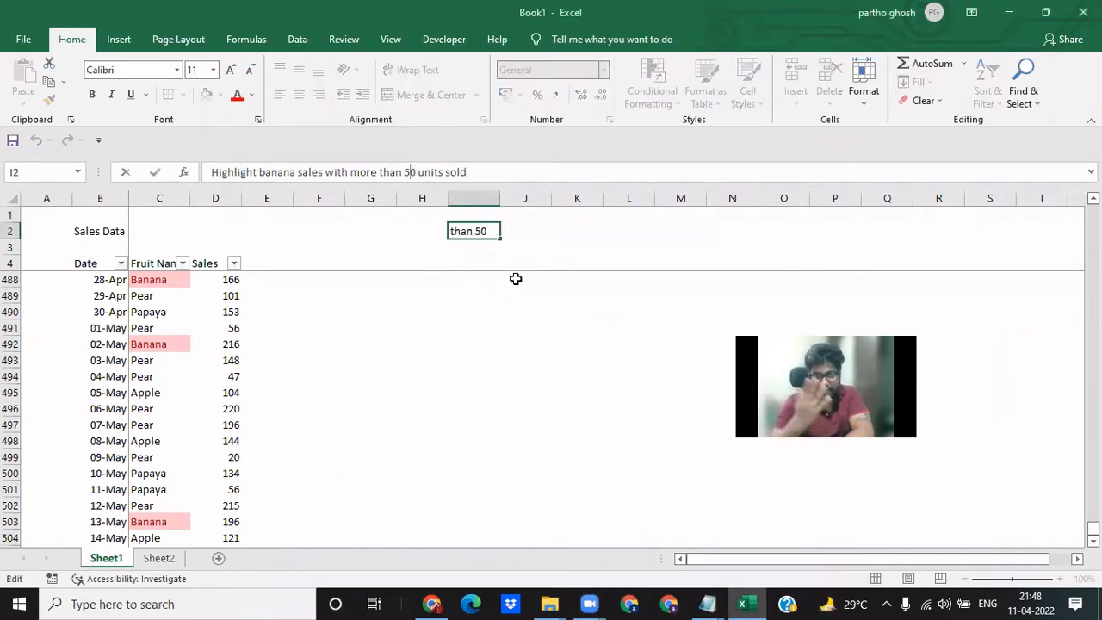
pyautogui.press('BackSpace')
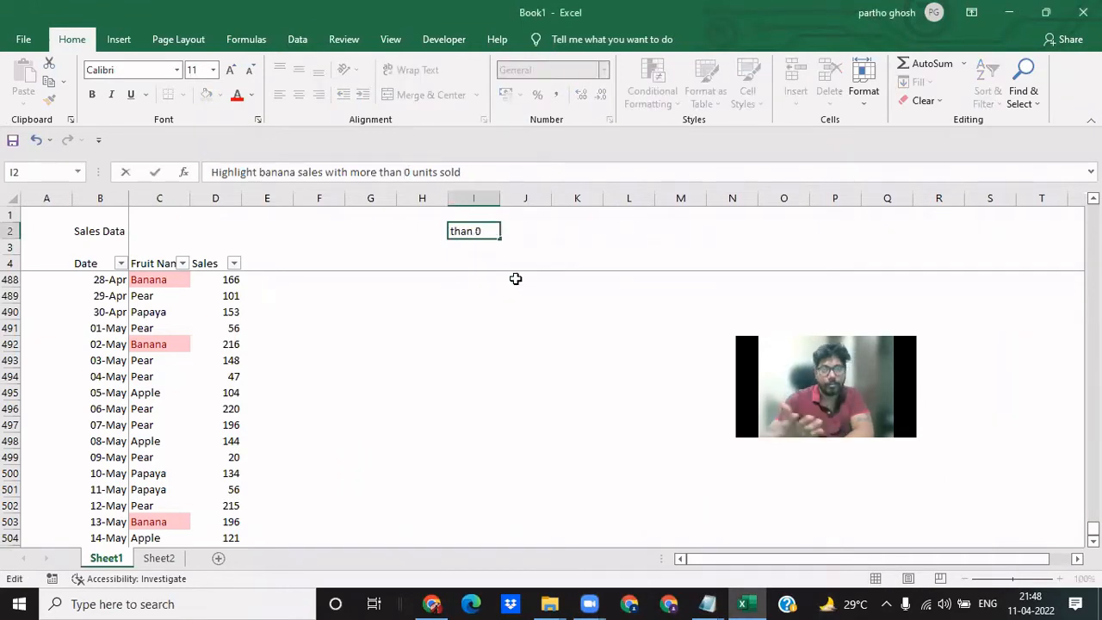
pyautogui.write('10')
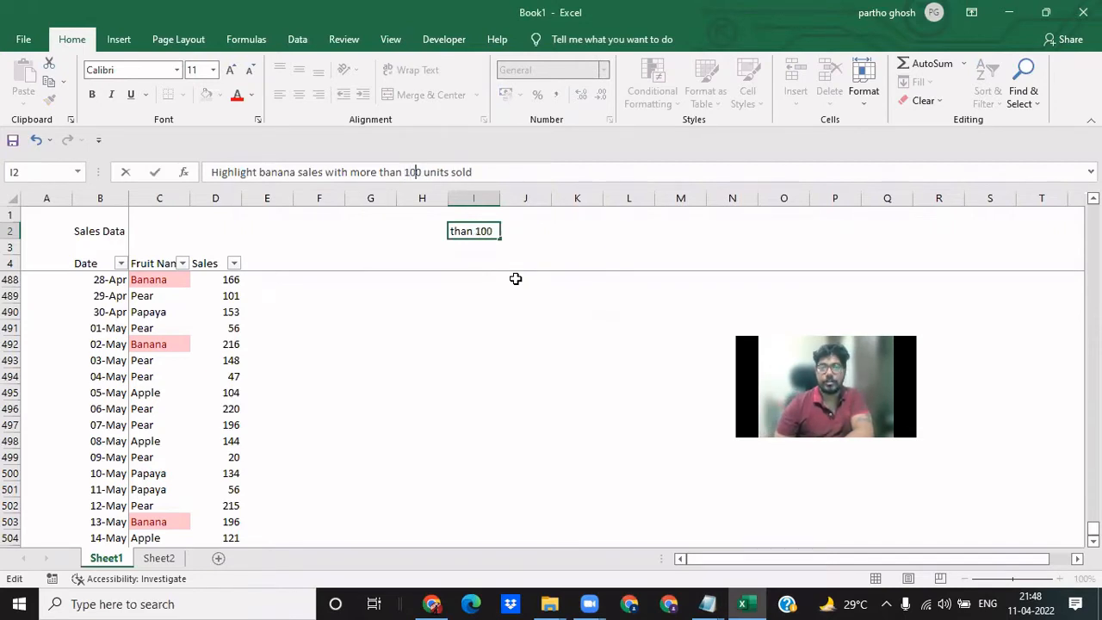
pyautogui.press('Return')
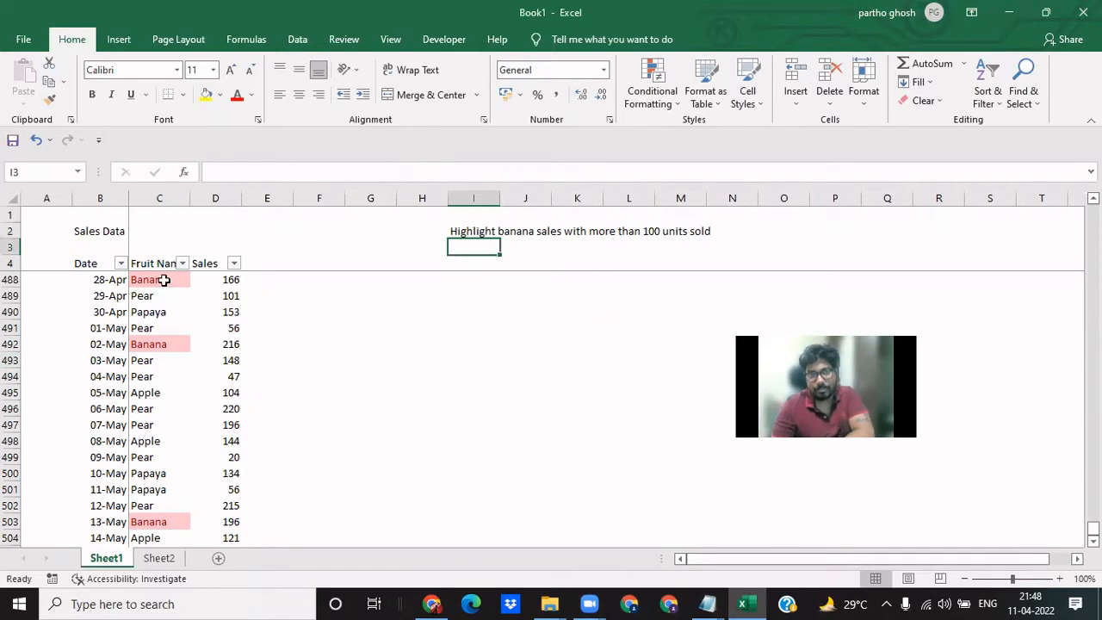
# - Highlight the sales figures in D5:D504 that are greater than 100 with Light Red Fill with Dark Red Text
pyautogui.click(196, 267)
pyautogui.press('Down')
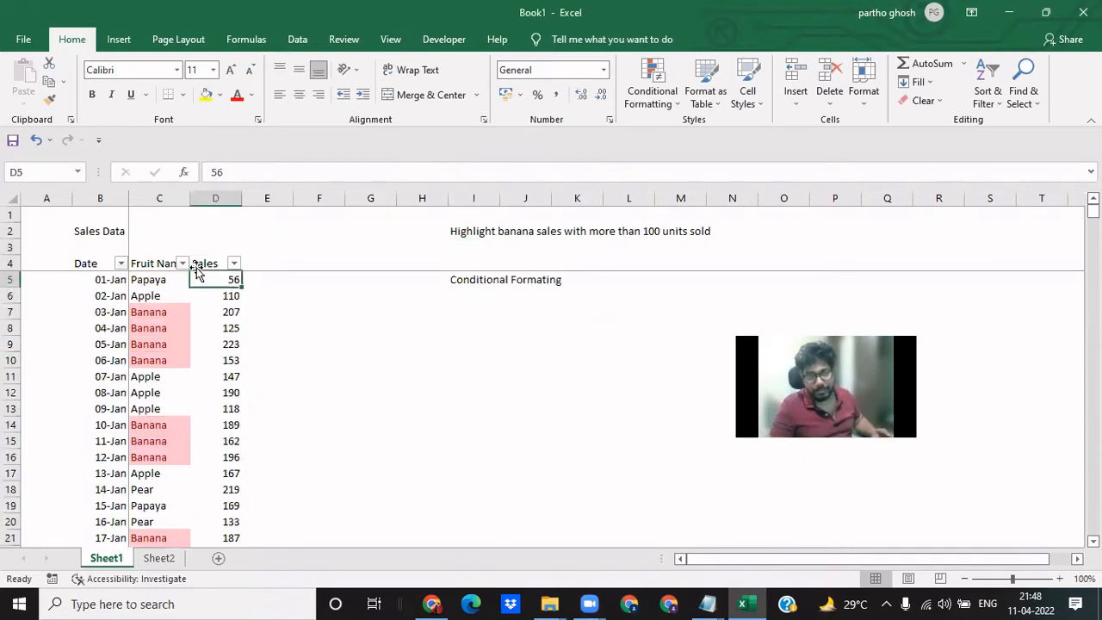
pyautogui.press('Up')
pyautogui.press('Down')
pyautogui.hotkey('ctrl', 'shift', 'Down')
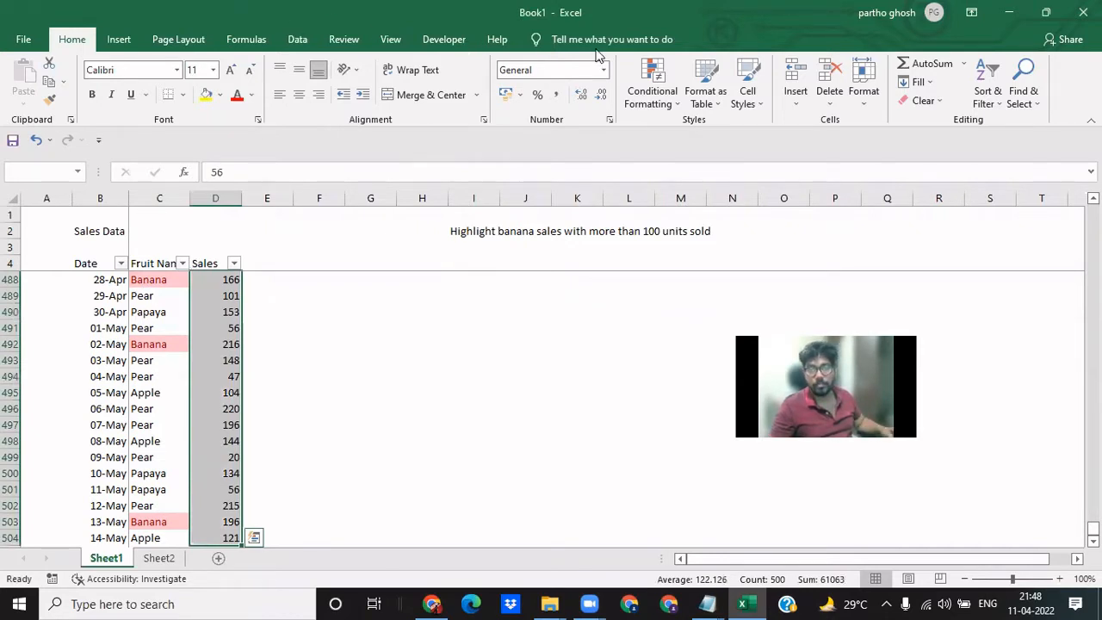
pyautogui.click(666, 96)
pyautogui.moveTo(732, 130)
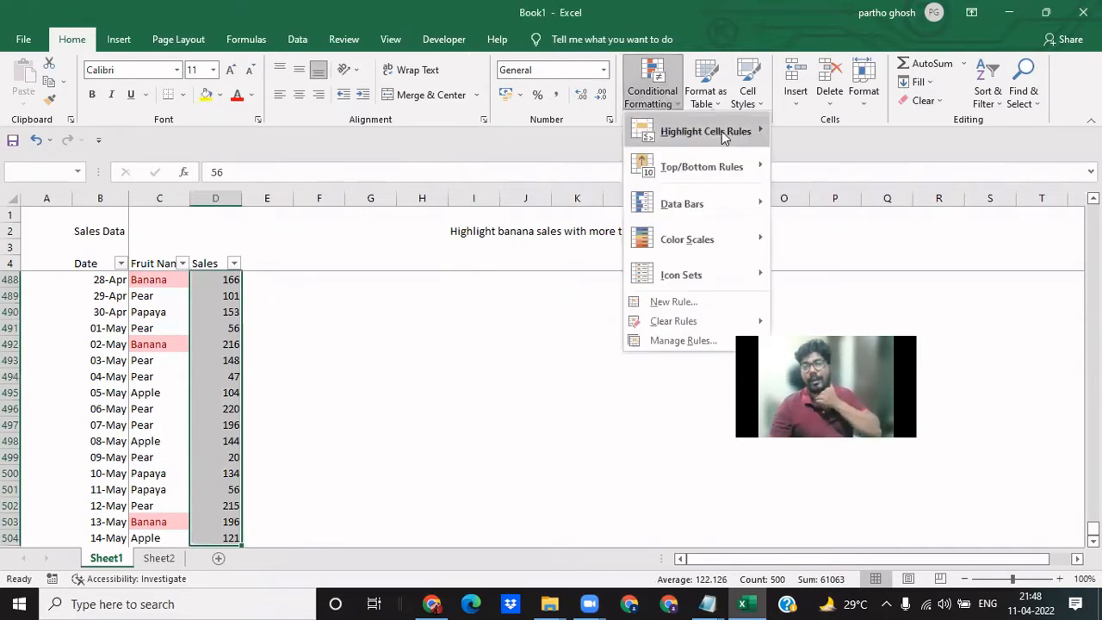
pyautogui.click(821, 131)
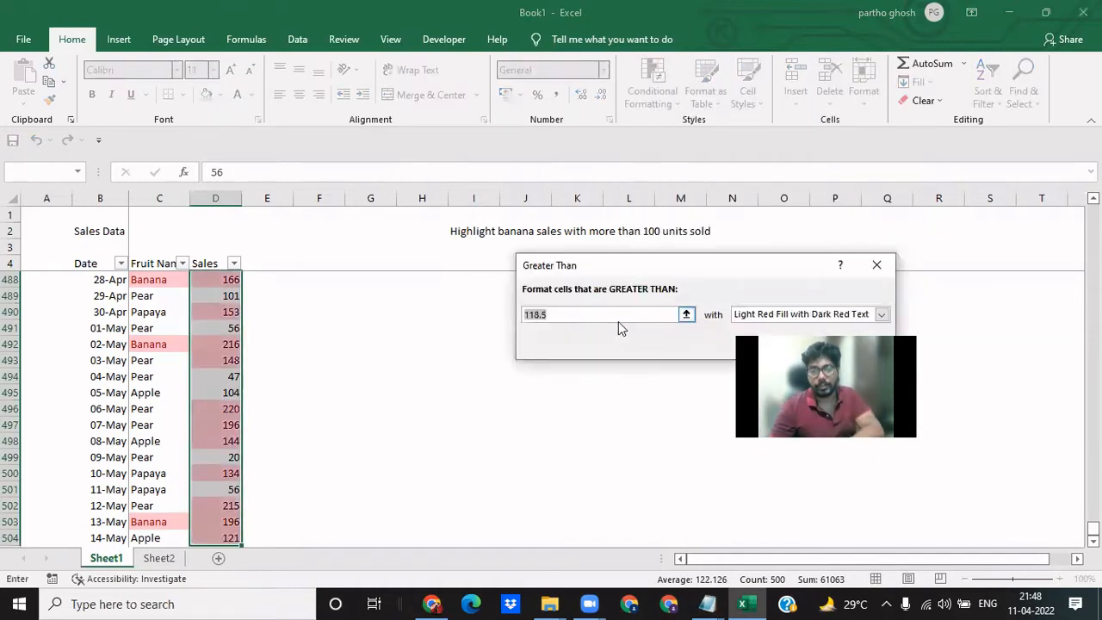
pyautogui.write('100')
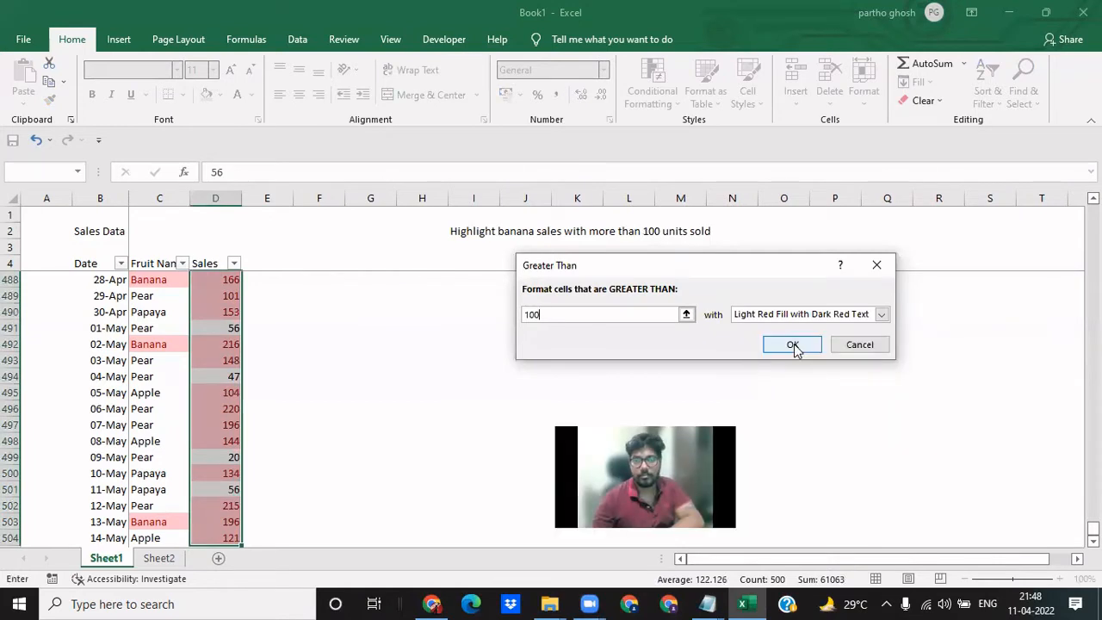
pyautogui.click(792, 344)
# - Examine the highlighted figures in the Sales column against the neighbouring fruit names and the task description in I2
pyautogui.click(222, 372)
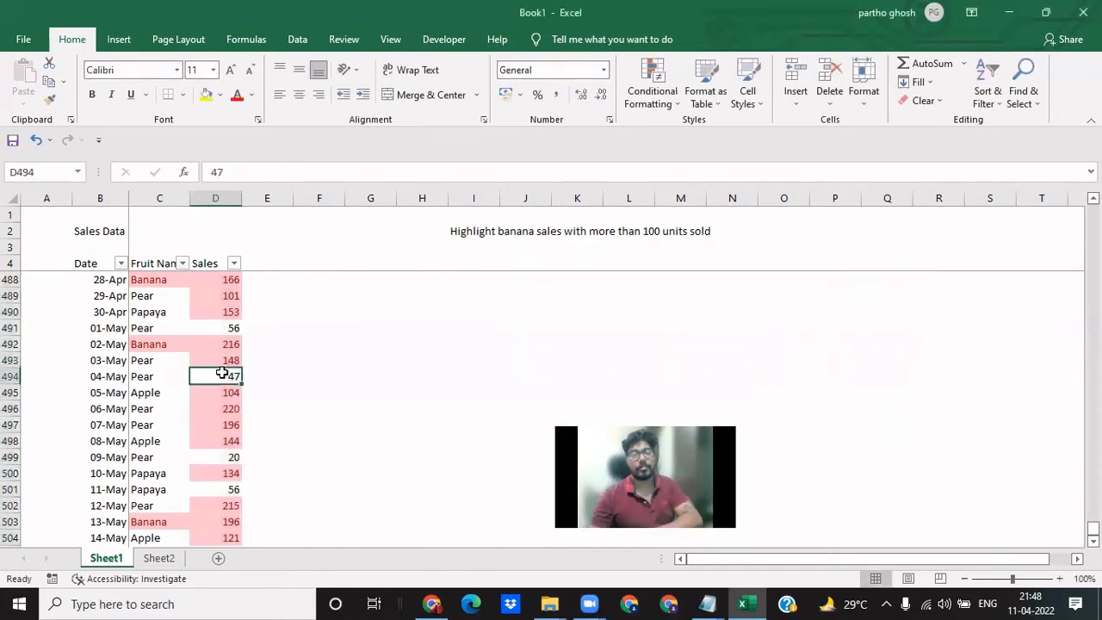
pyautogui.hotkey('ctrl', 'Up')
pyautogui.press('Down')
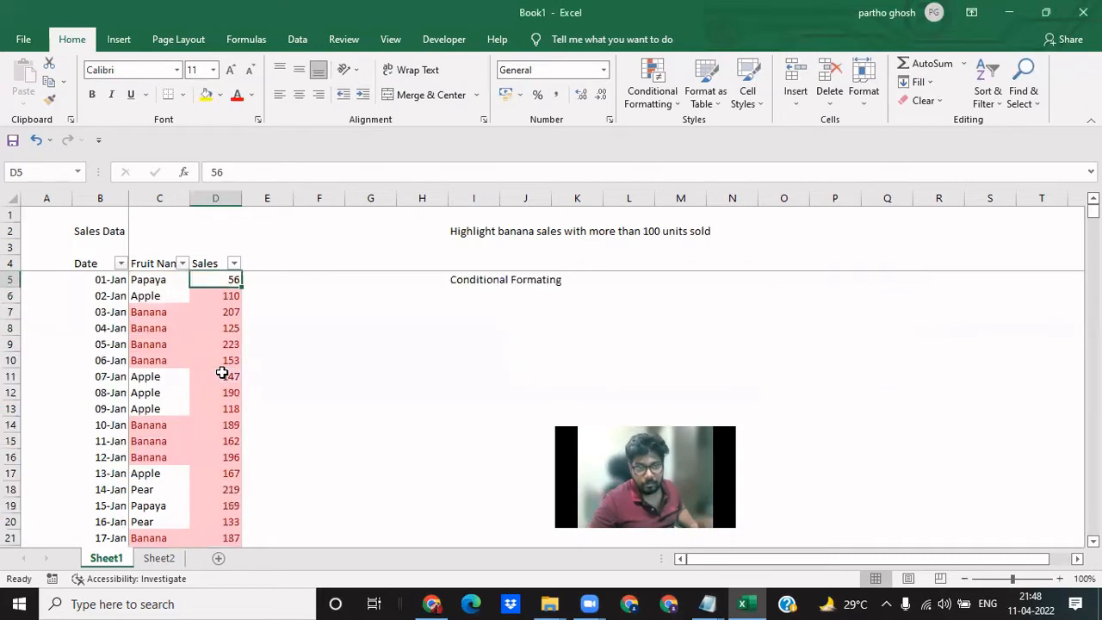
pyautogui.press('Down')
pyautogui.press('Down')
pyautogui.press('Down')
pyautogui.press('Down')
pyautogui.press('Down')
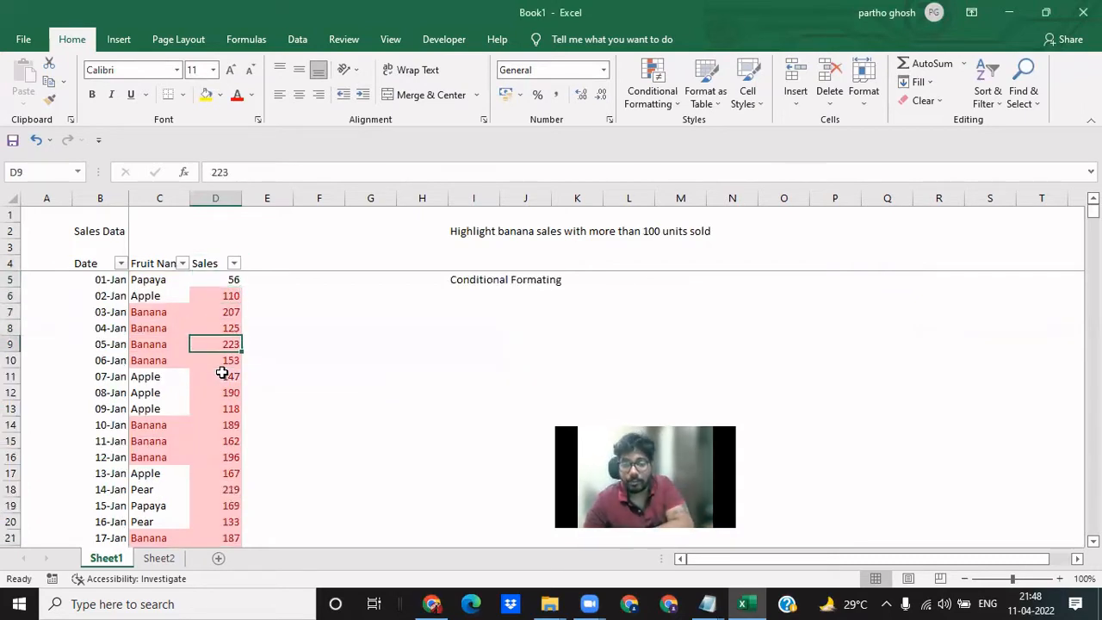
pyautogui.press('Left')
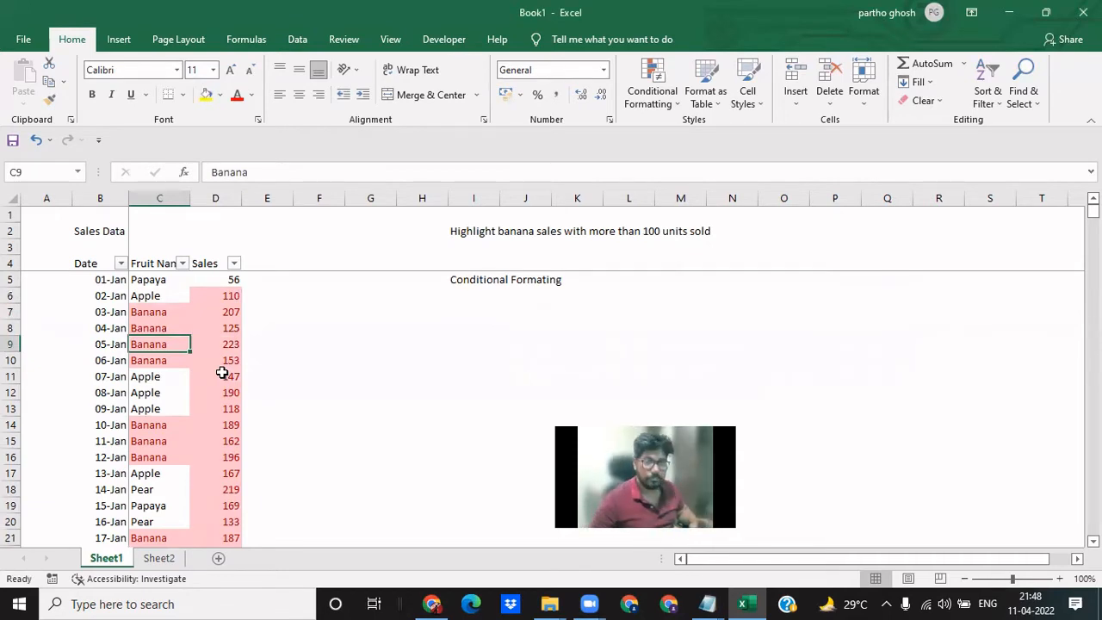
pyautogui.press('Right')
pyautogui.hotkey('ctrl', 'Up')
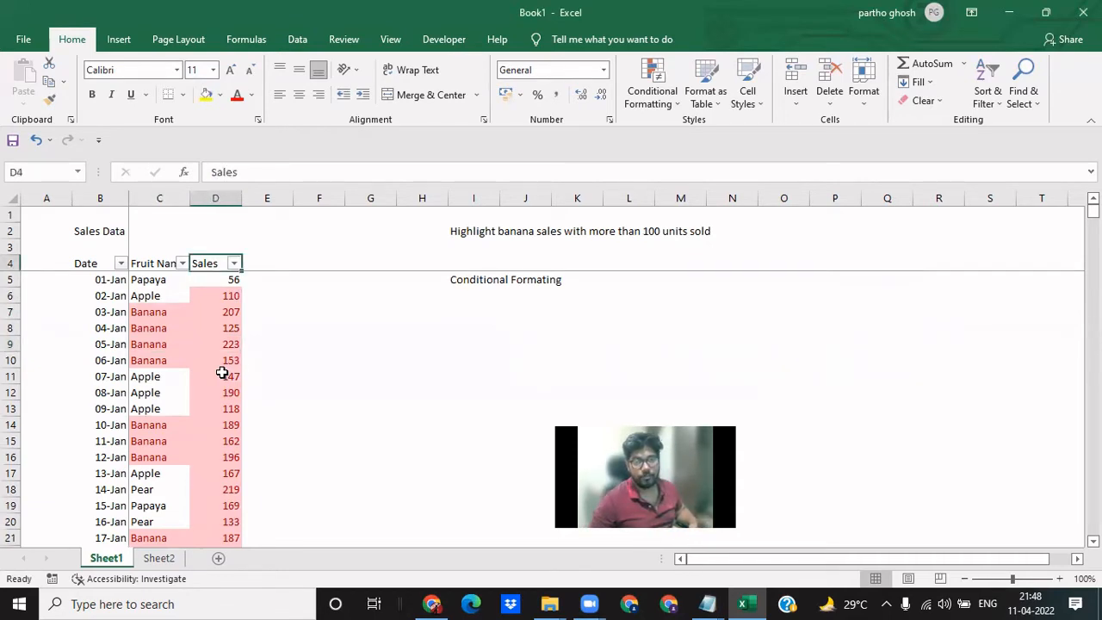
pyautogui.press('Up')
pyautogui.press('Up')
pyautogui.hotkey('ctrl', 'Right')
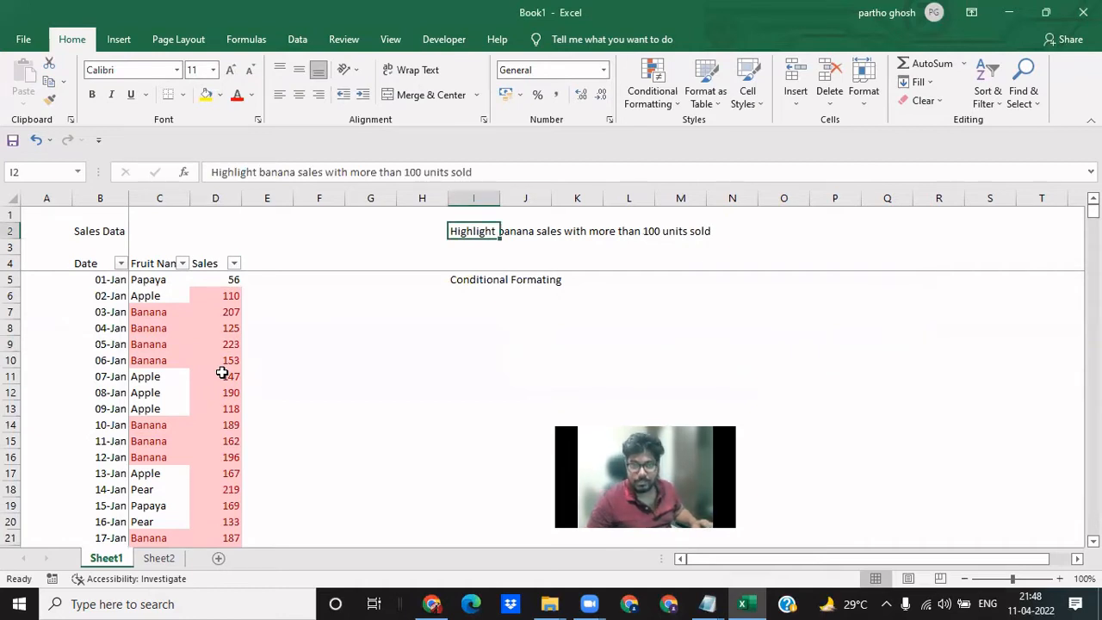
# - Filter the Sales column by the light red cell color and check the filtered figures
pyautogui.press('Left')
pyautogui.press('Left')
pyautogui.press('Left')
pyautogui.press('Left')
pyautogui.press('Left')
pyautogui.press('Down')
pyautogui.press('Down')
pyautogui.press('Down')
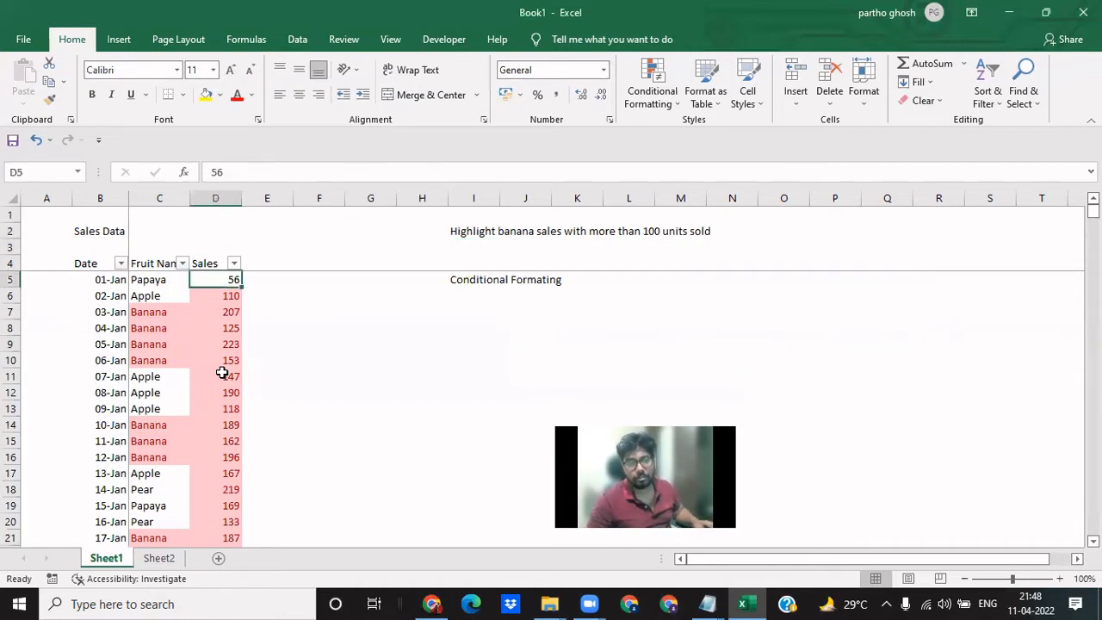
pyautogui.press('Up')
pyautogui.hotkey('alt', 'Down')
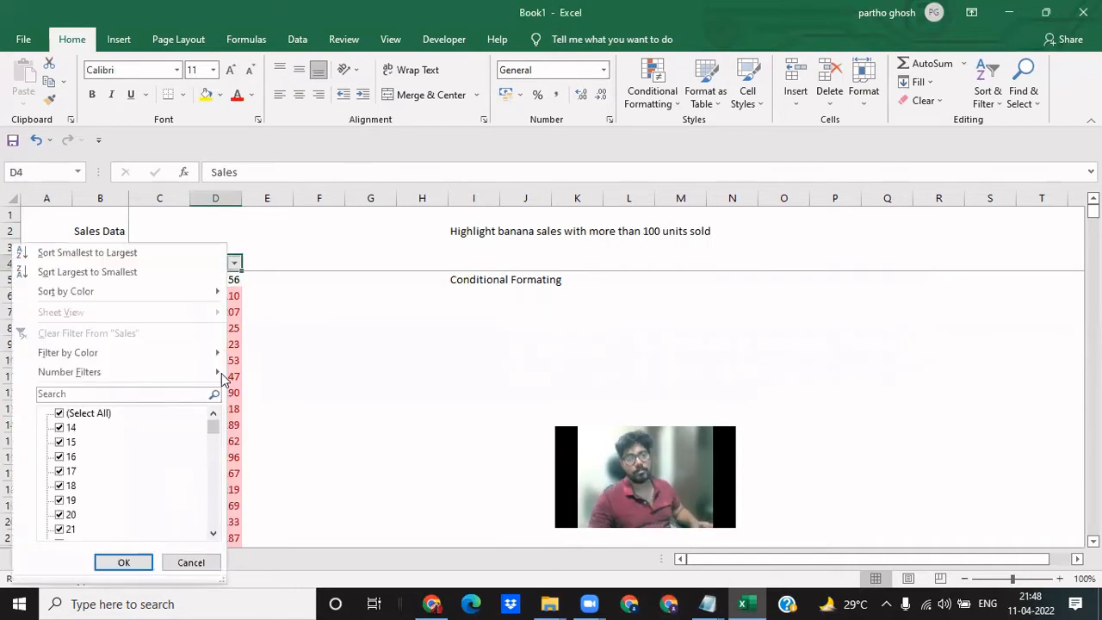
pyautogui.moveTo(164, 364)
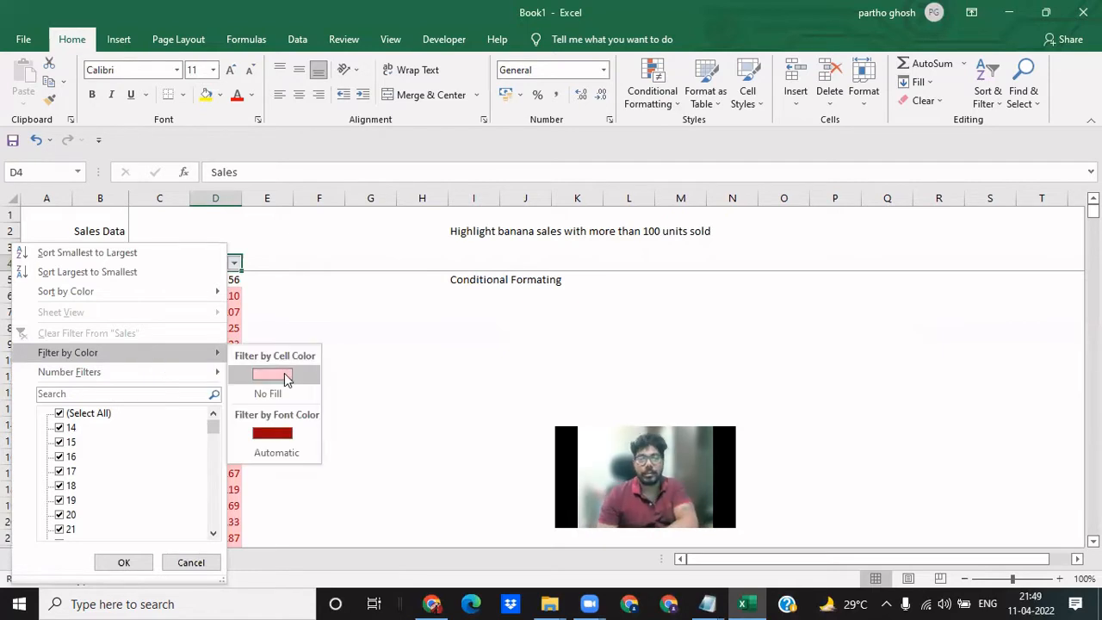
pyautogui.click(272, 375)
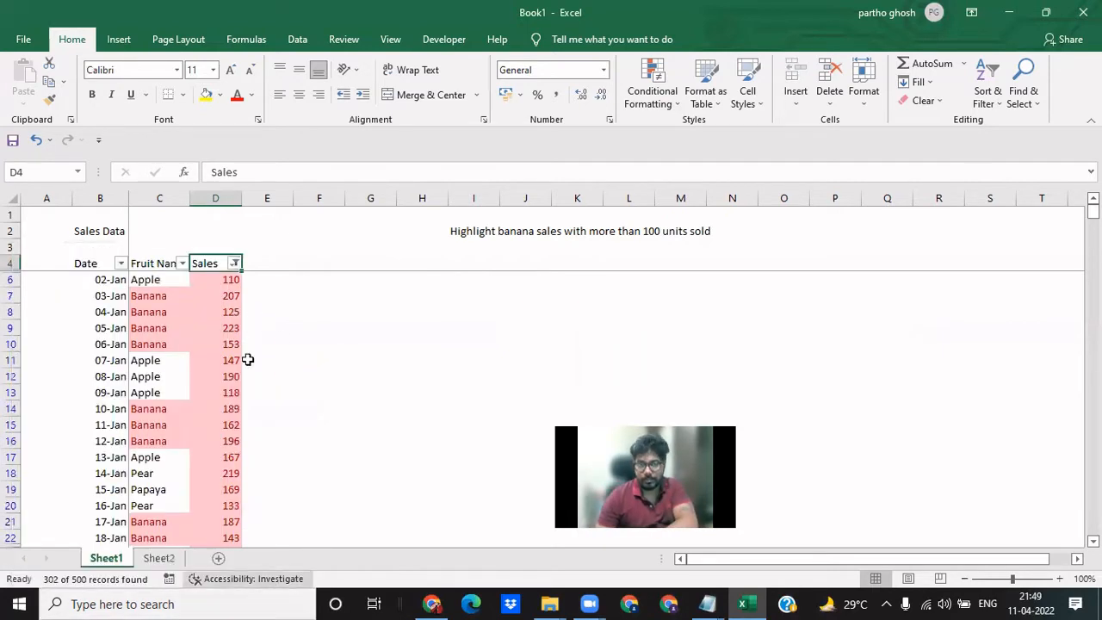
pyautogui.moveTo(229, 280); pyautogui.dragTo(229, 379)
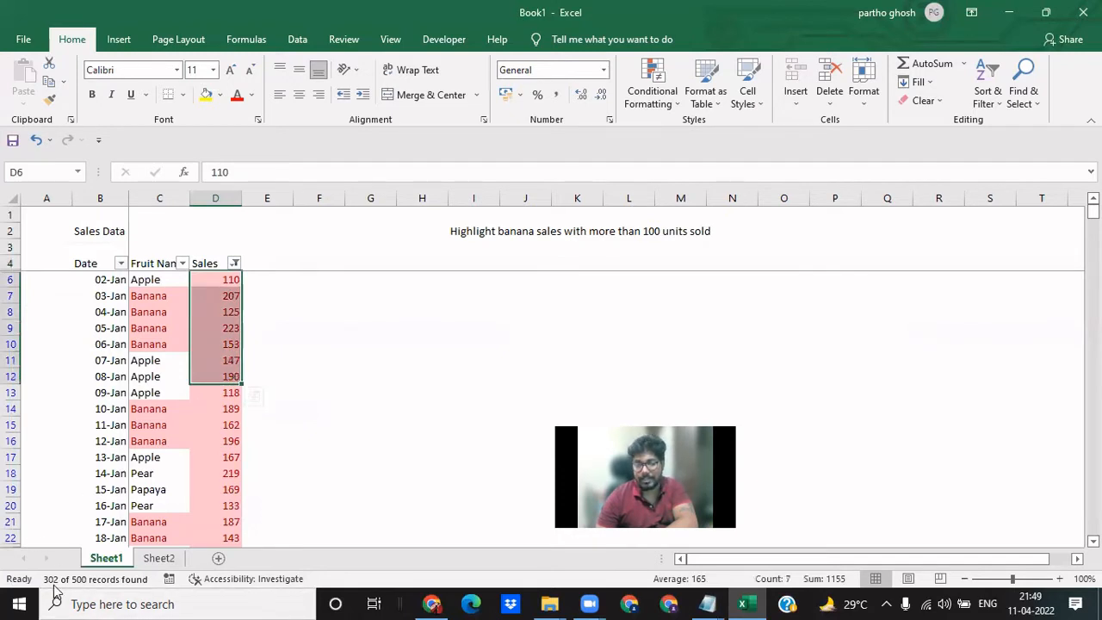
pyautogui.click(272, 357)
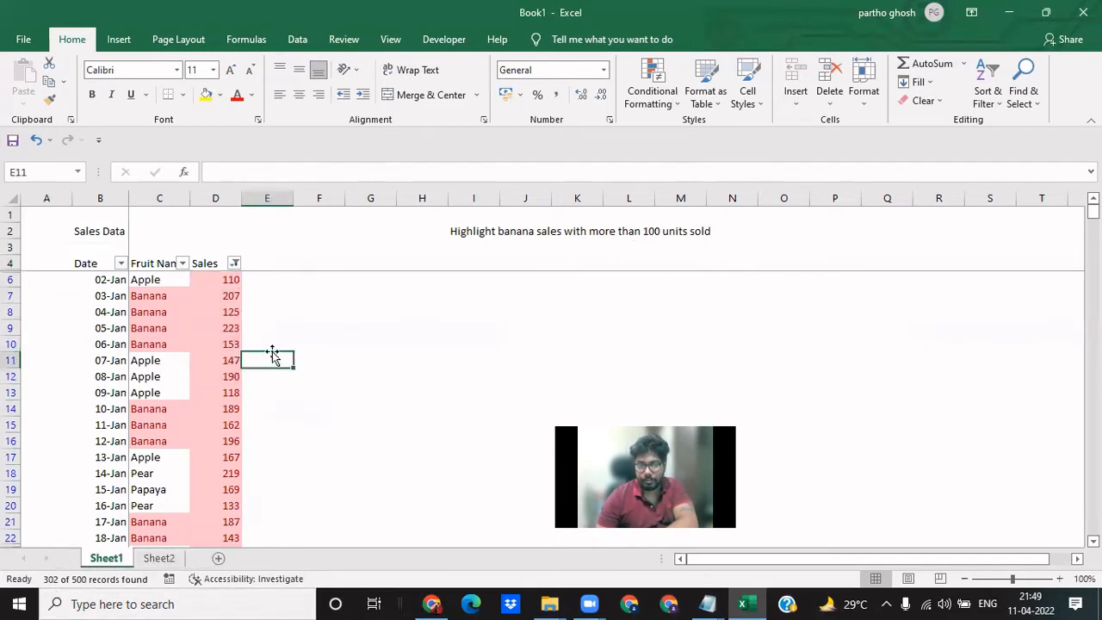
# - Filter the Fruit Name column to show only Banana and check the remaining rows against the task description
pyautogui.click(182, 263)
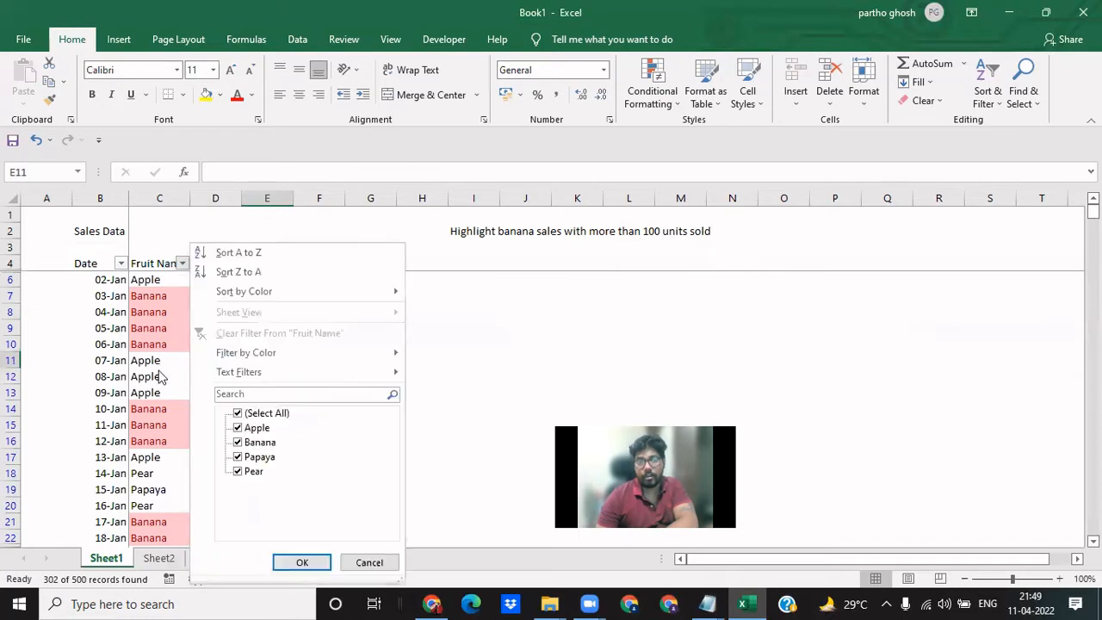
pyautogui.click(237, 413)
pyautogui.click(238, 442)
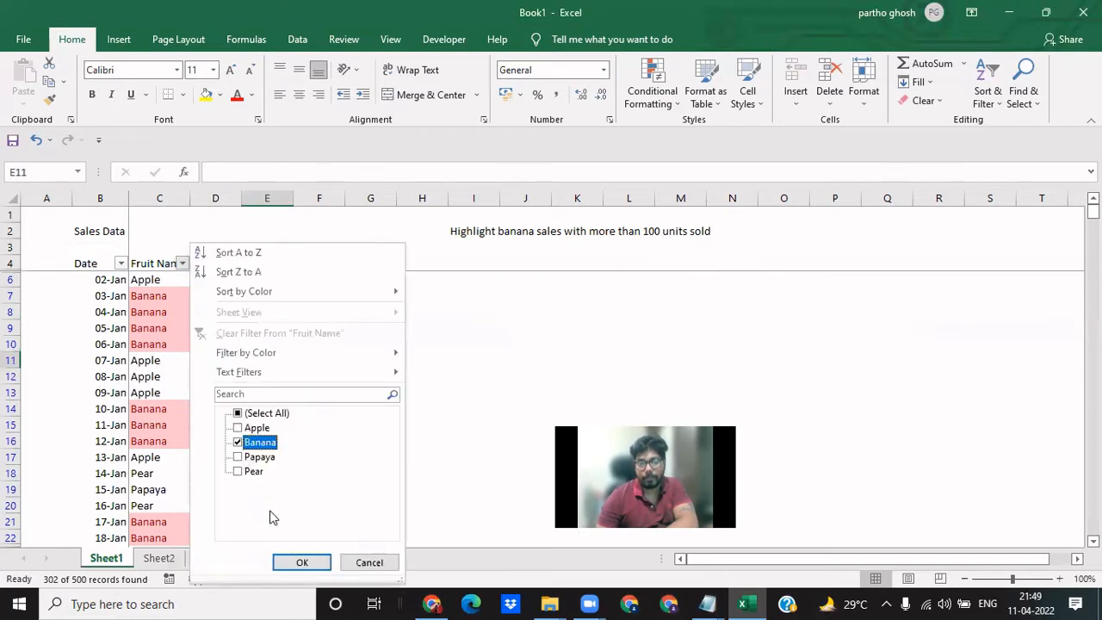
pyautogui.click(298, 562)
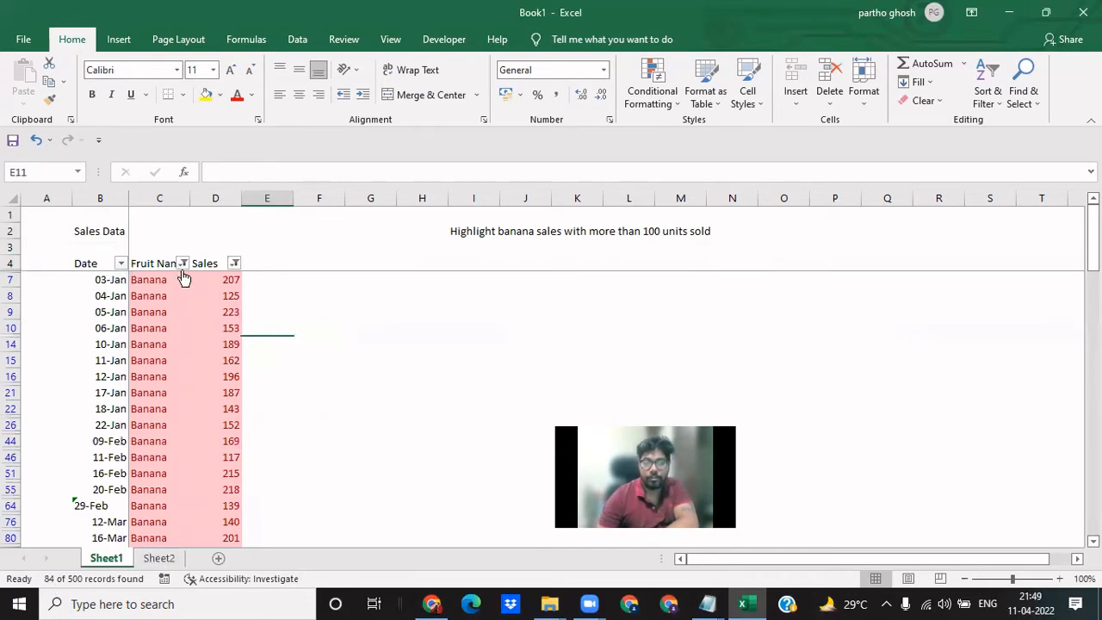
pyautogui.click(161, 438)
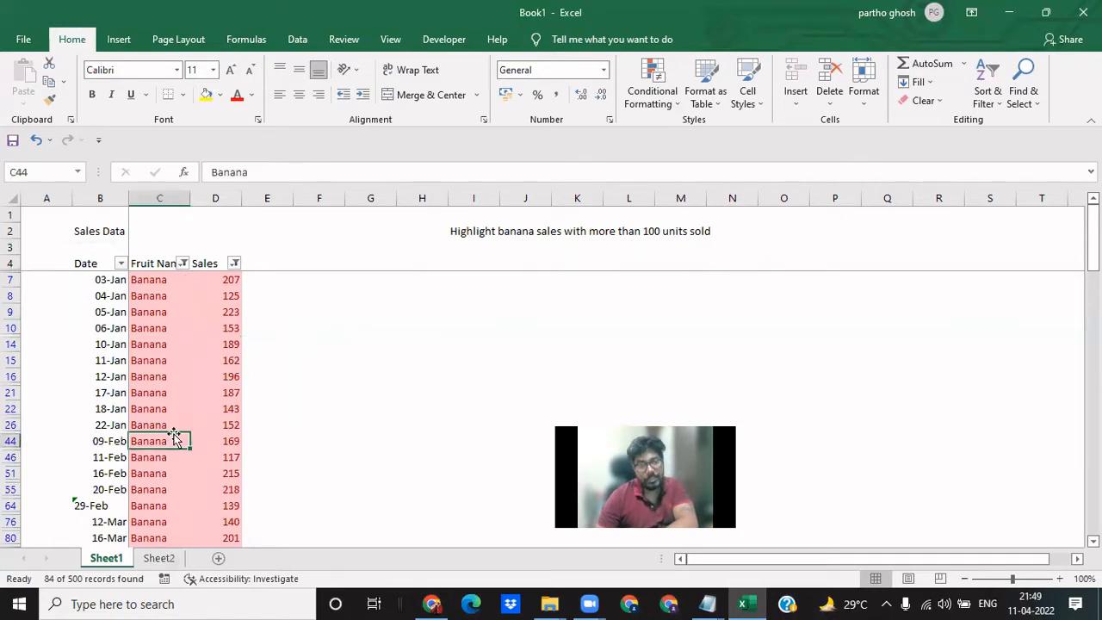
pyautogui.click(219, 440)
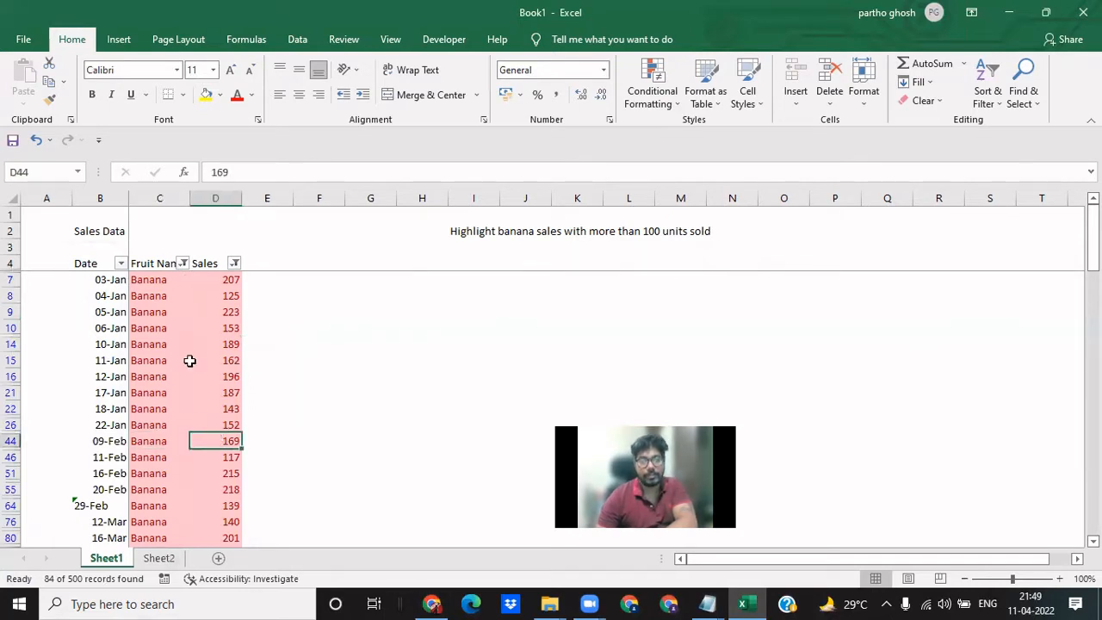
pyautogui.click(466, 246)
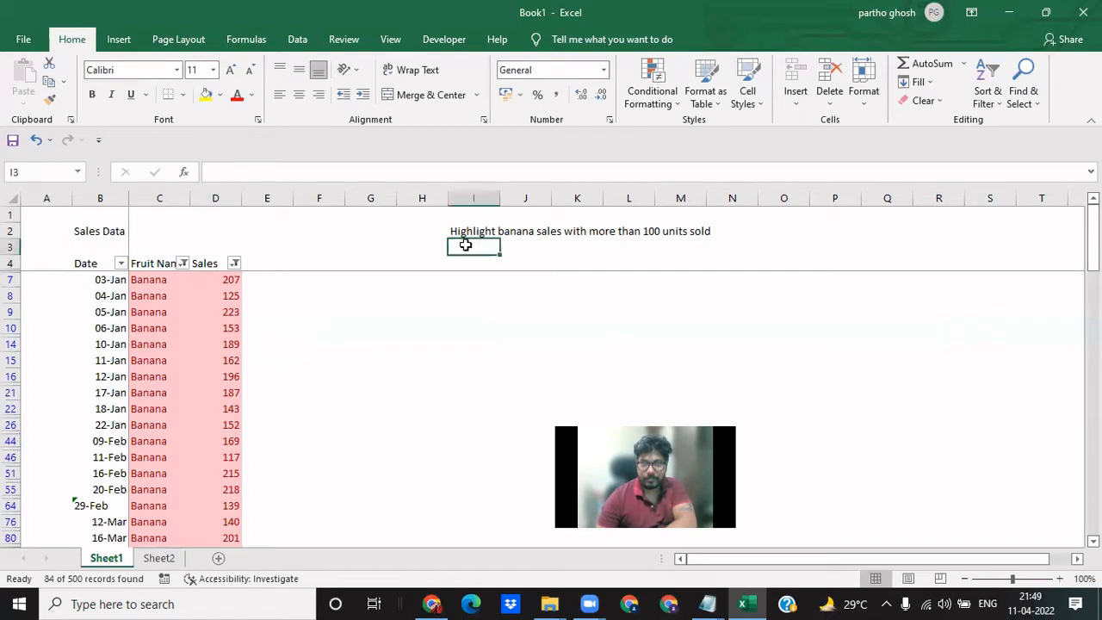
# - Clear the filters on the Fruit Name and Sales columns by selecting all of their values
pyautogui.click(183, 263)
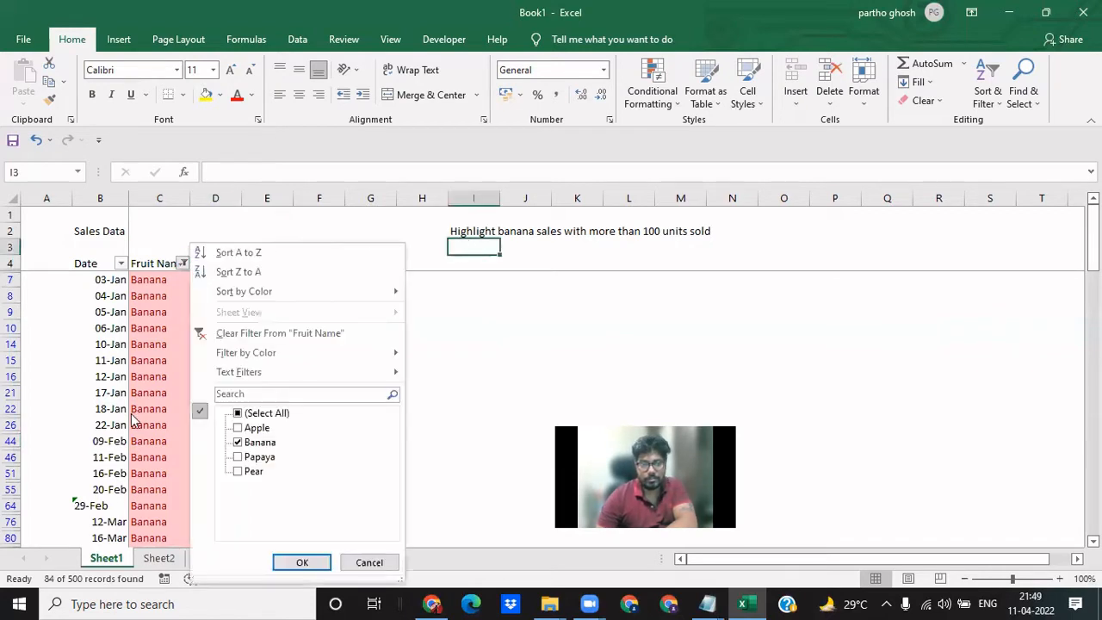
pyautogui.click(239, 414)
pyautogui.click(302, 563)
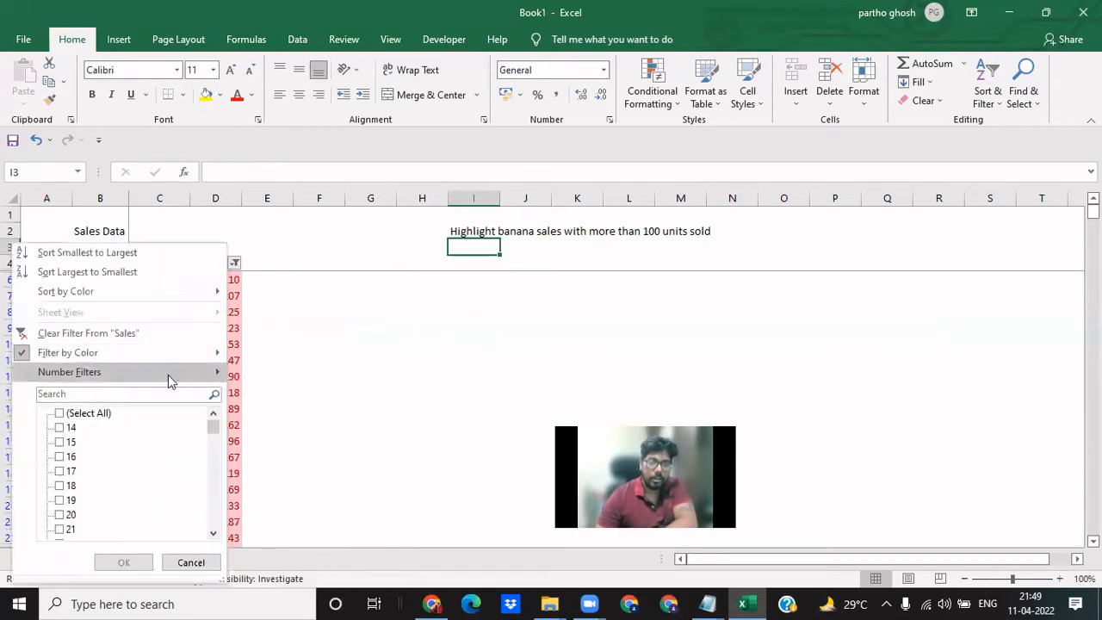
pyautogui.click(60, 413)
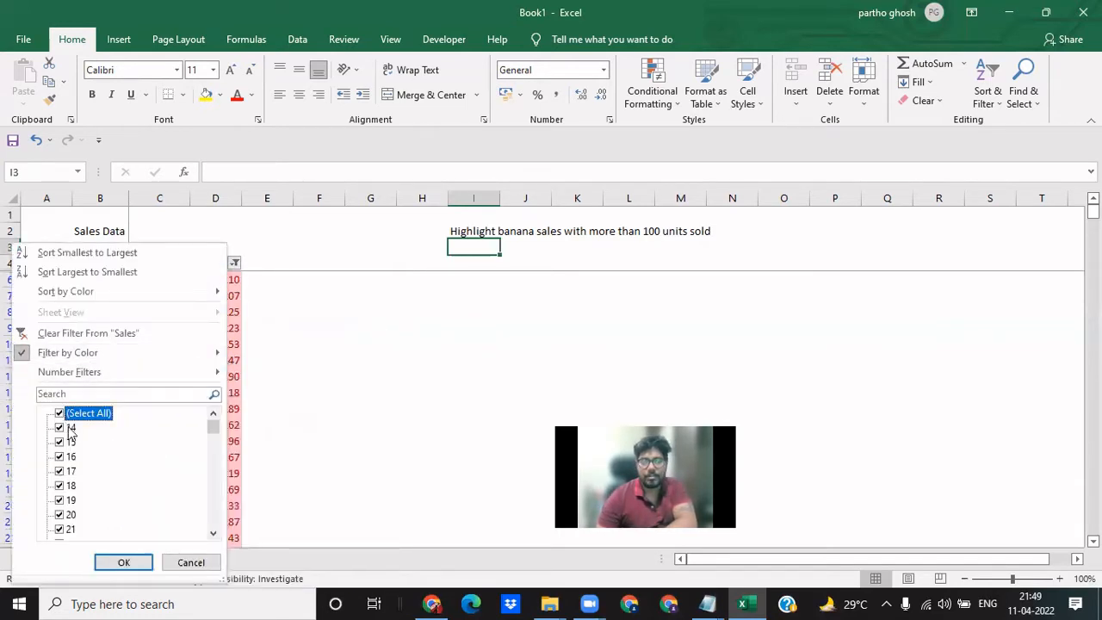
pyautogui.click(123, 562)
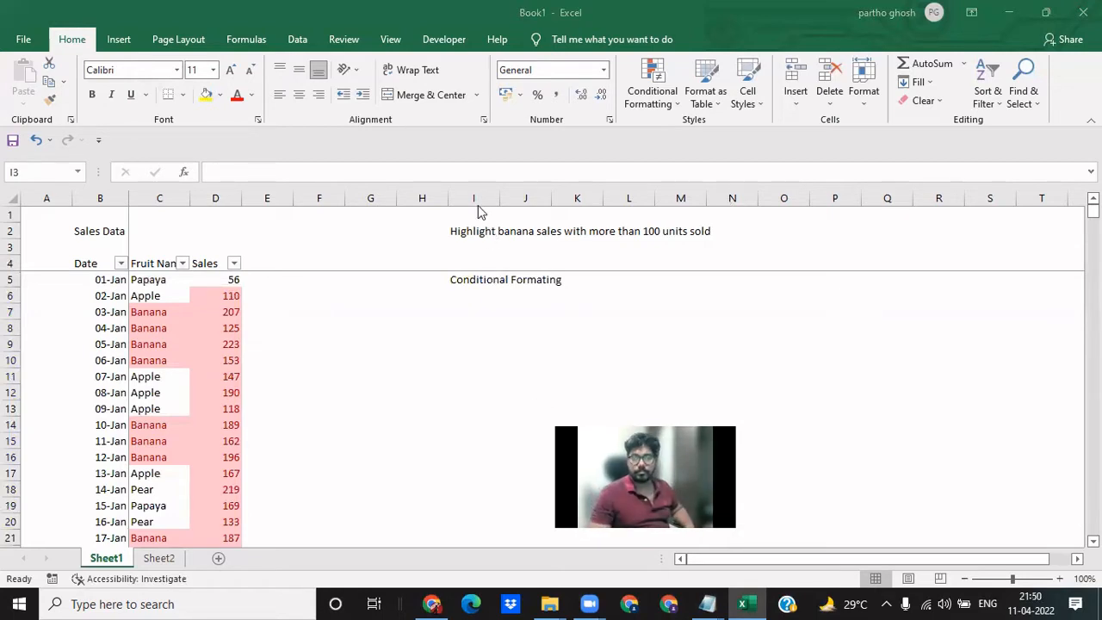
pyautogui.click(324, 327)
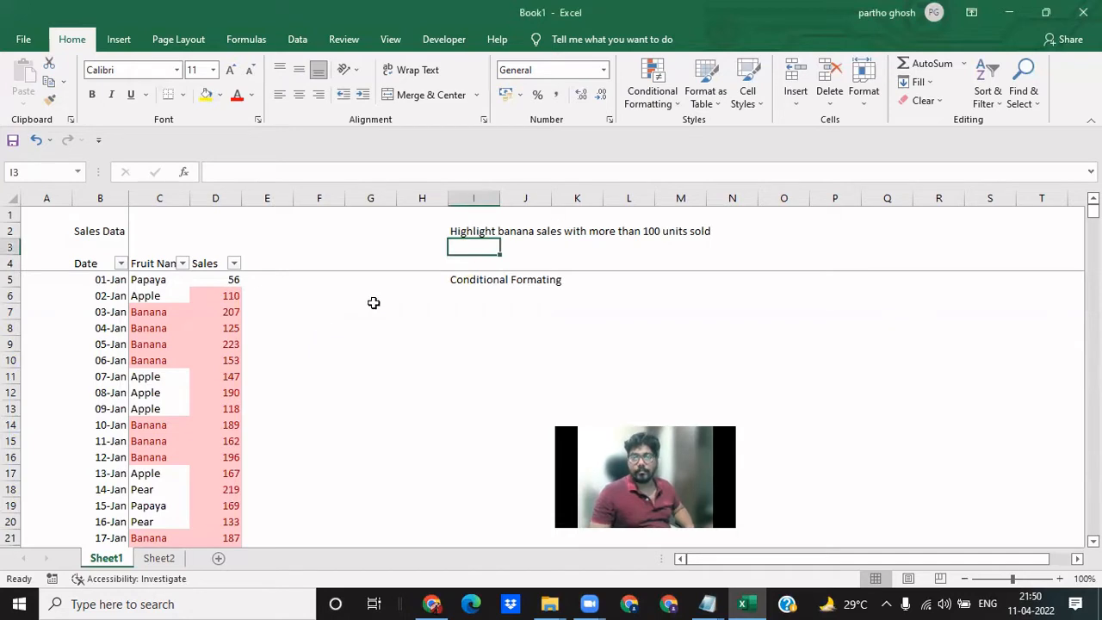
pyautogui.click(224, 355)
pyautogui.hotkey('ctrl', 'Up')
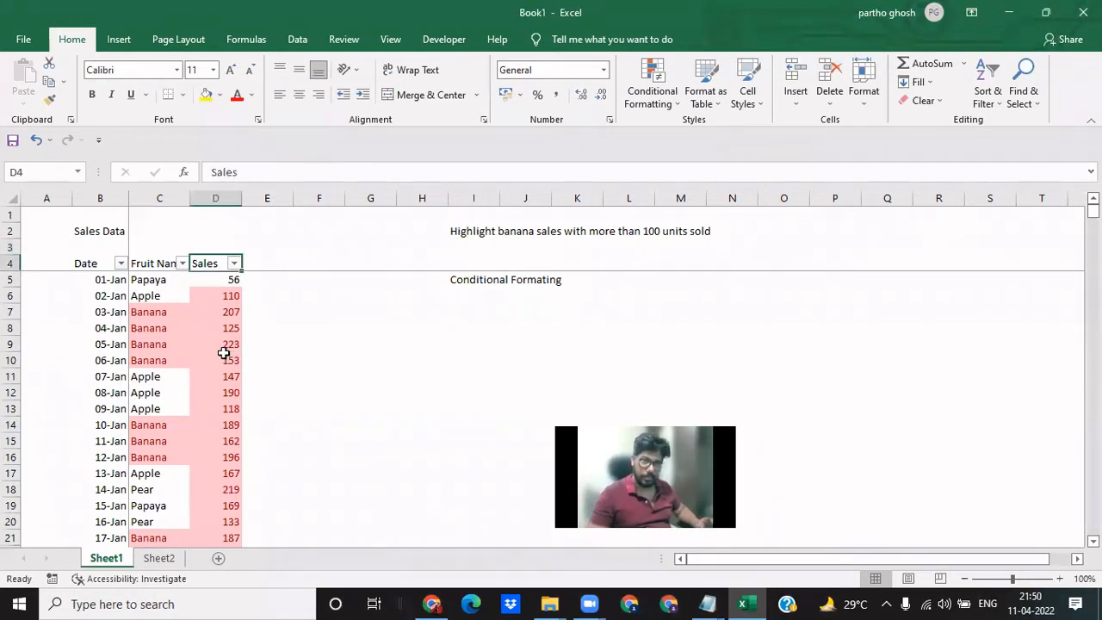
pyautogui.press('Down')
pyautogui.press('Left')
pyautogui.press('Left')
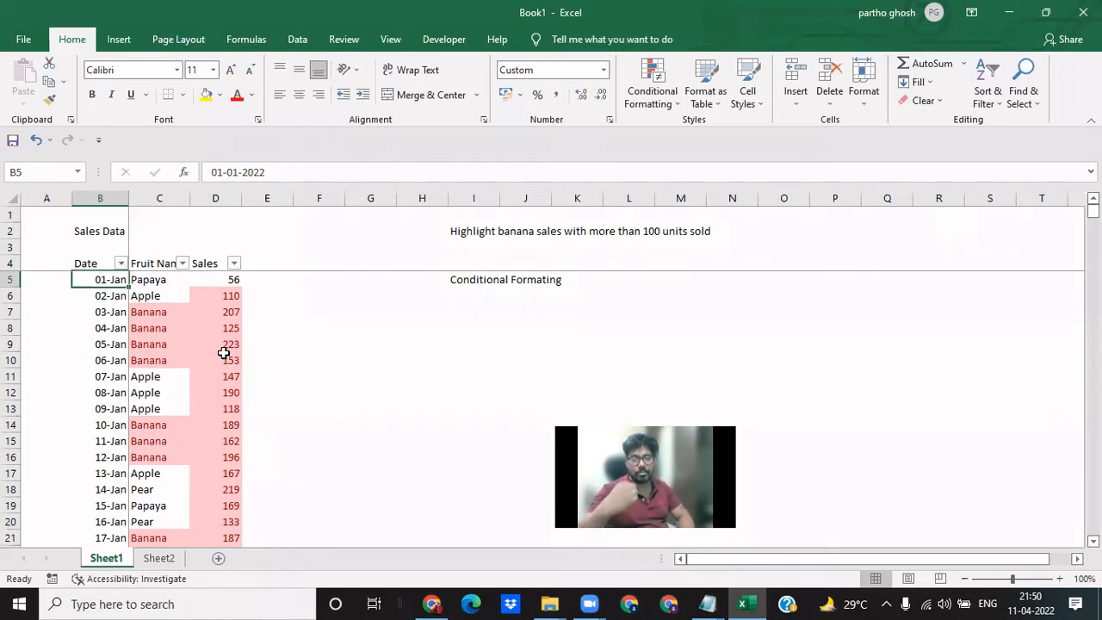
# - Sort the sales data by Fruit Name from A to Z
pyautogui.click(160, 288)
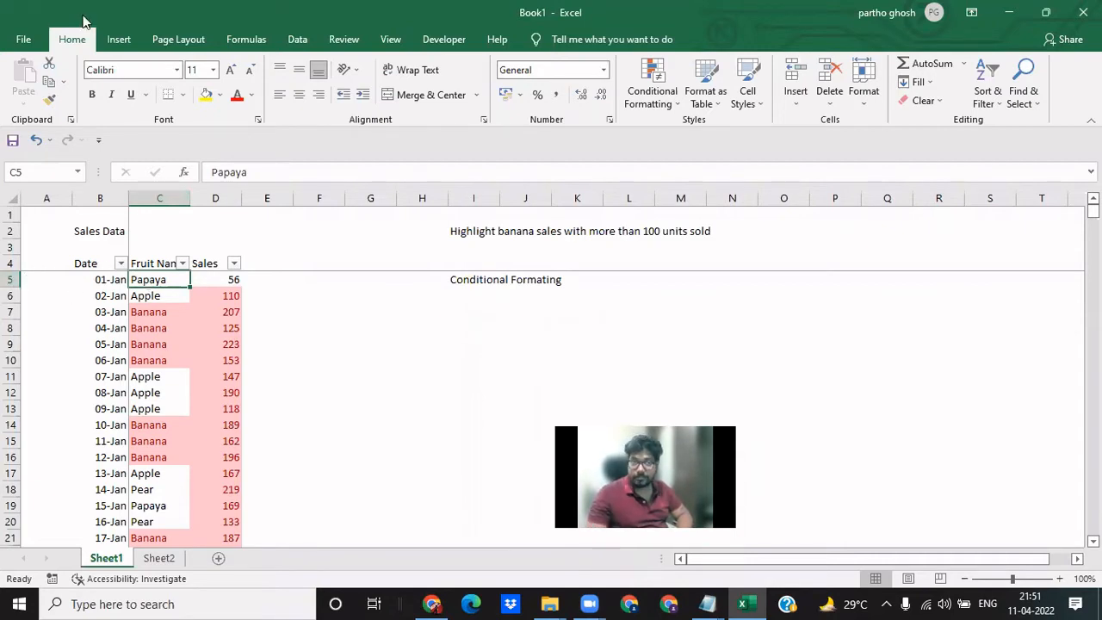
pyautogui.click(990, 86)
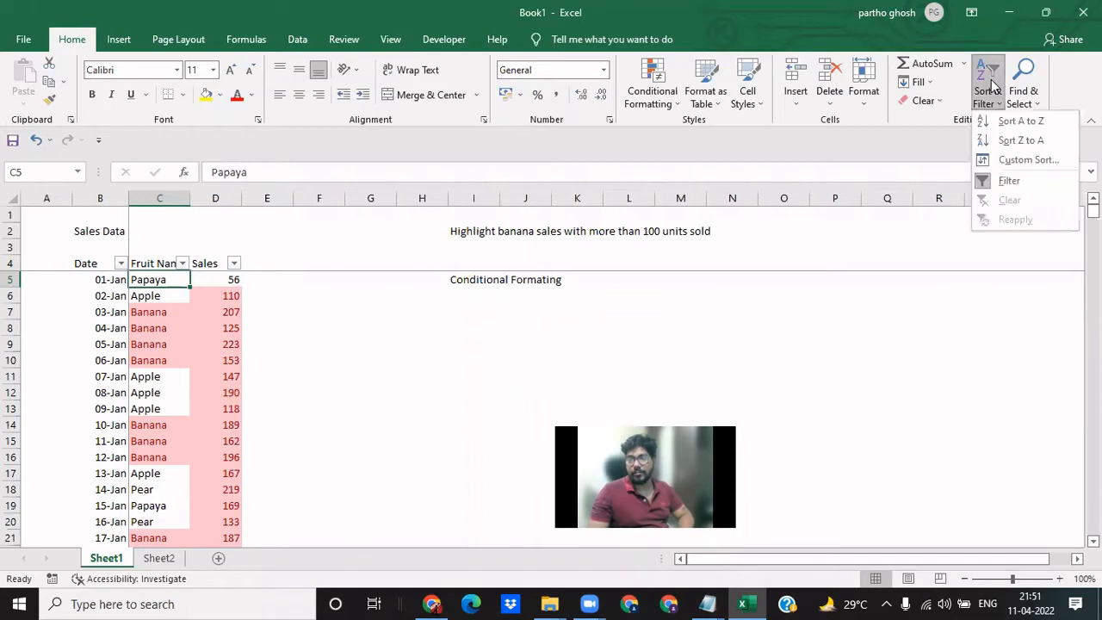
pyautogui.click(1004, 122)
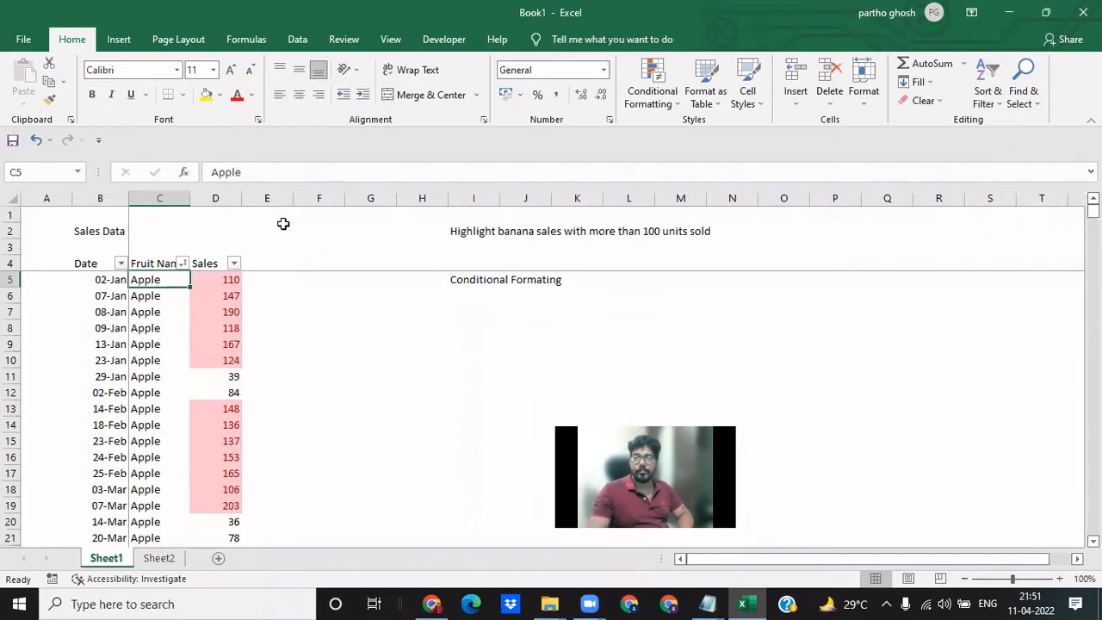
# - Examine the sorted Fruit Name column from the Apple rows down to the Banana rows and back
pyautogui.click(145, 379)
pyautogui.scroll(-5, 143, 385)
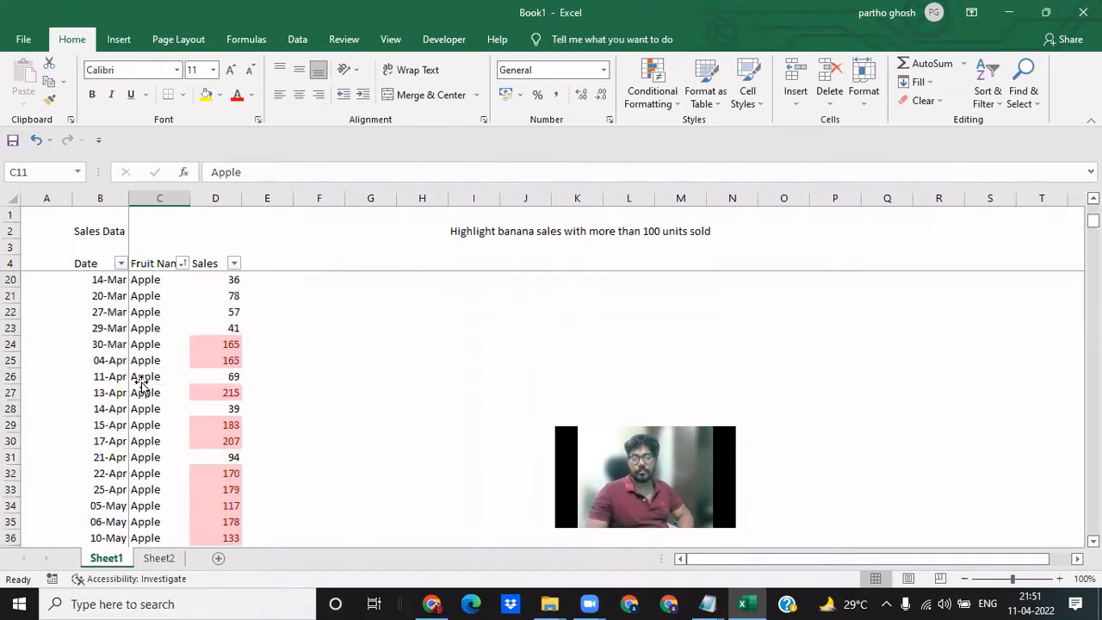
pyautogui.scroll(-20, 142, 385)
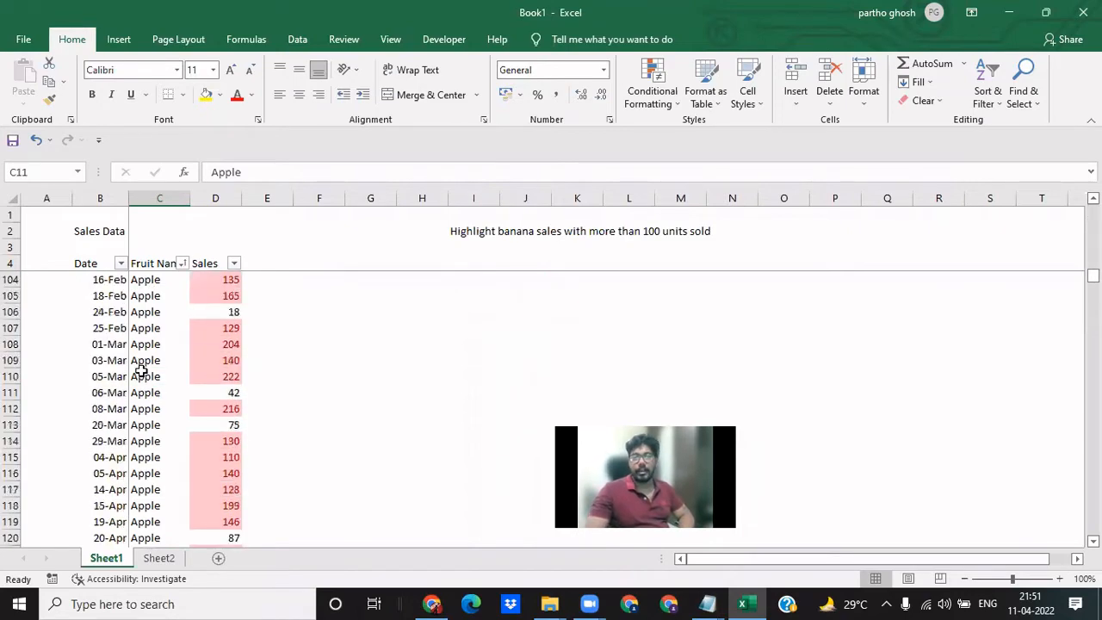
pyautogui.scroll(-10, 140, 368)
pyautogui.scroll(9, 140, 368)
pyautogui.click(140, 371)
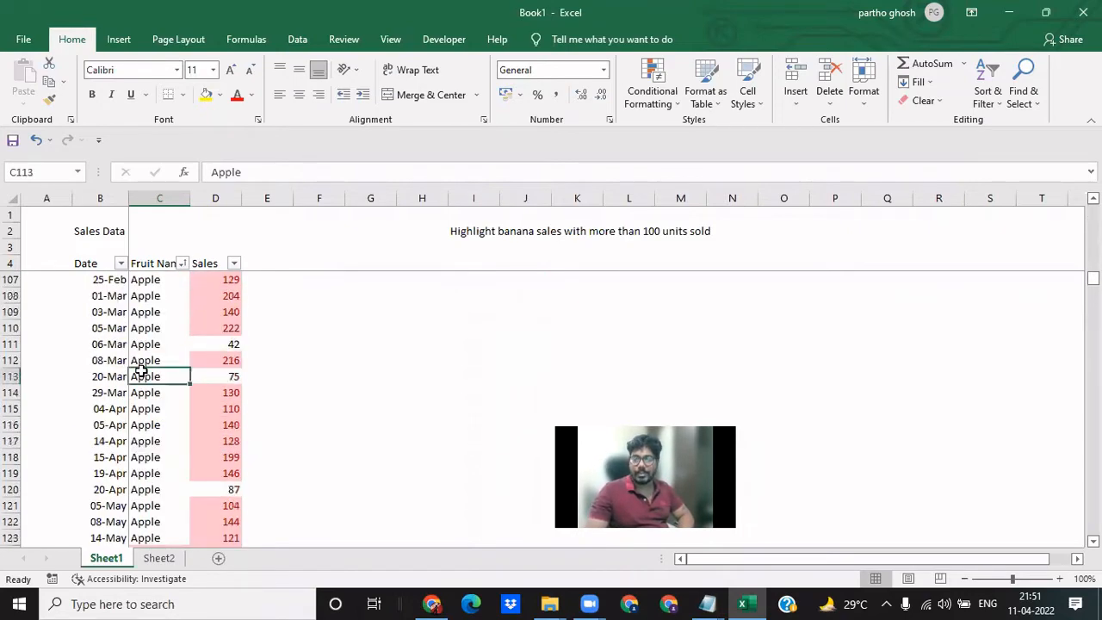
pyautogui.scroll(-9, 140, 370)
pyautogui.scroll(-4, 140, 370)
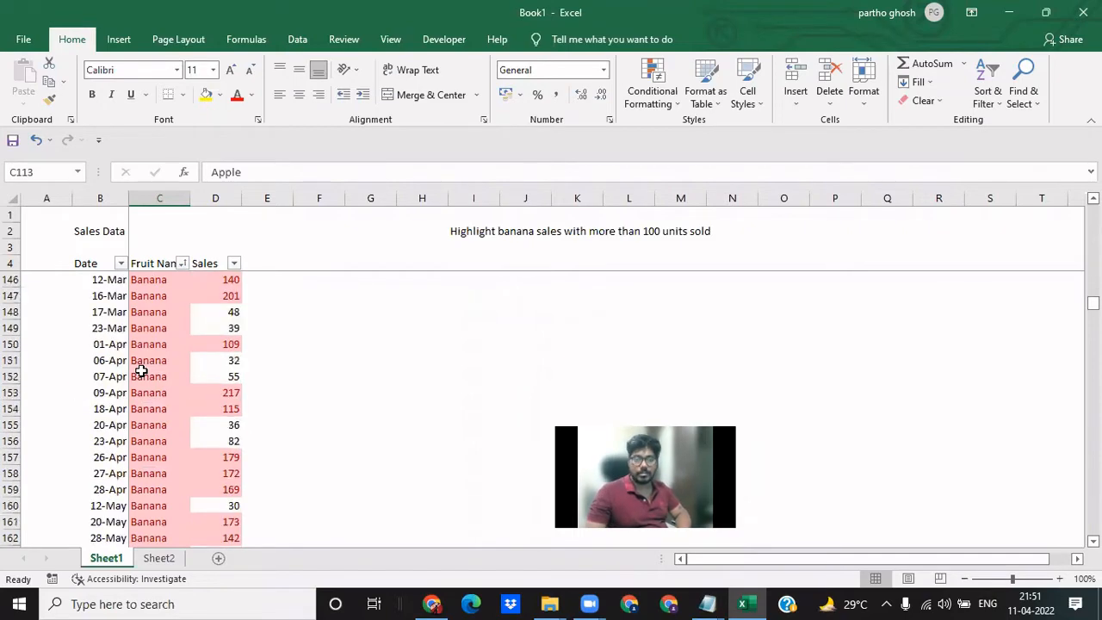
pyautogui.scroll(20, 141, 371)
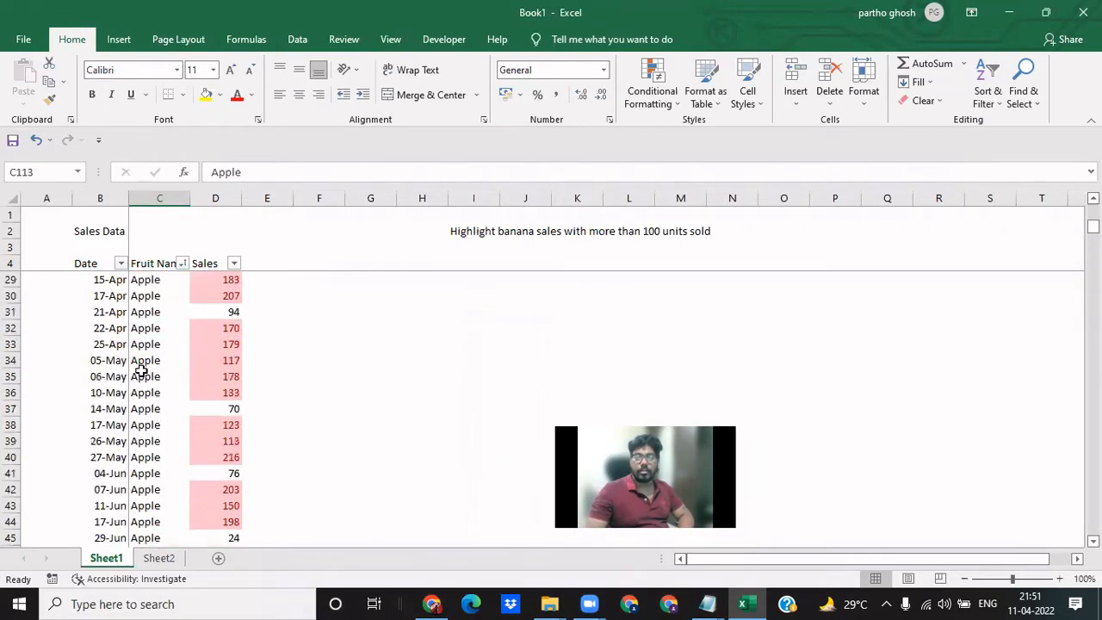
pyautogui.click(140, 372)
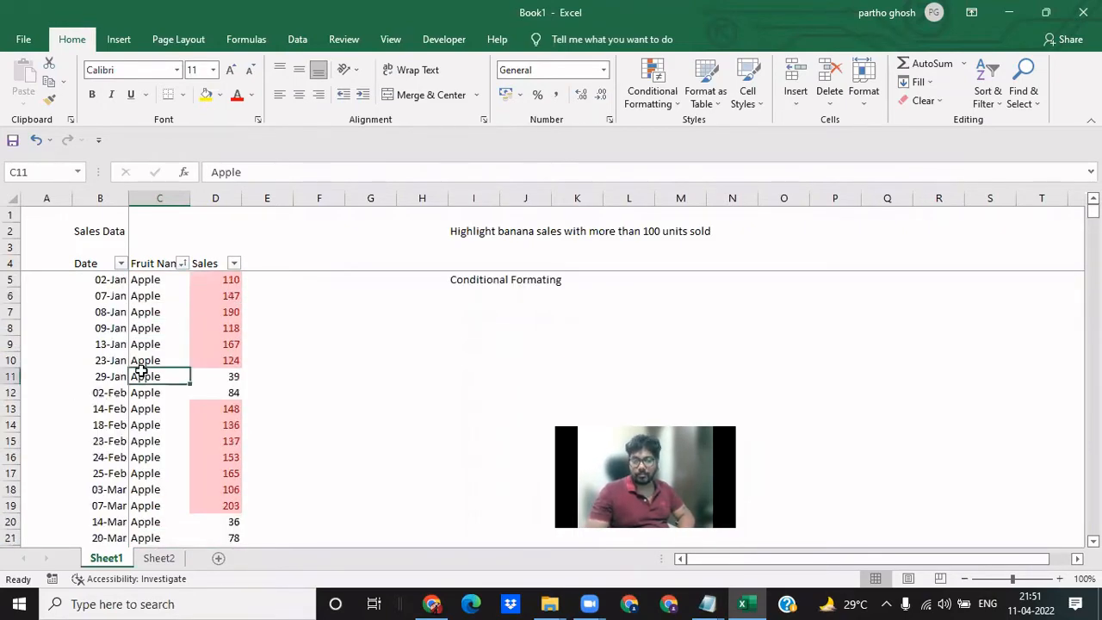
# - Examine the order of the dates and the sales figures within the Apple rows
pyautogui.click(153, 277)
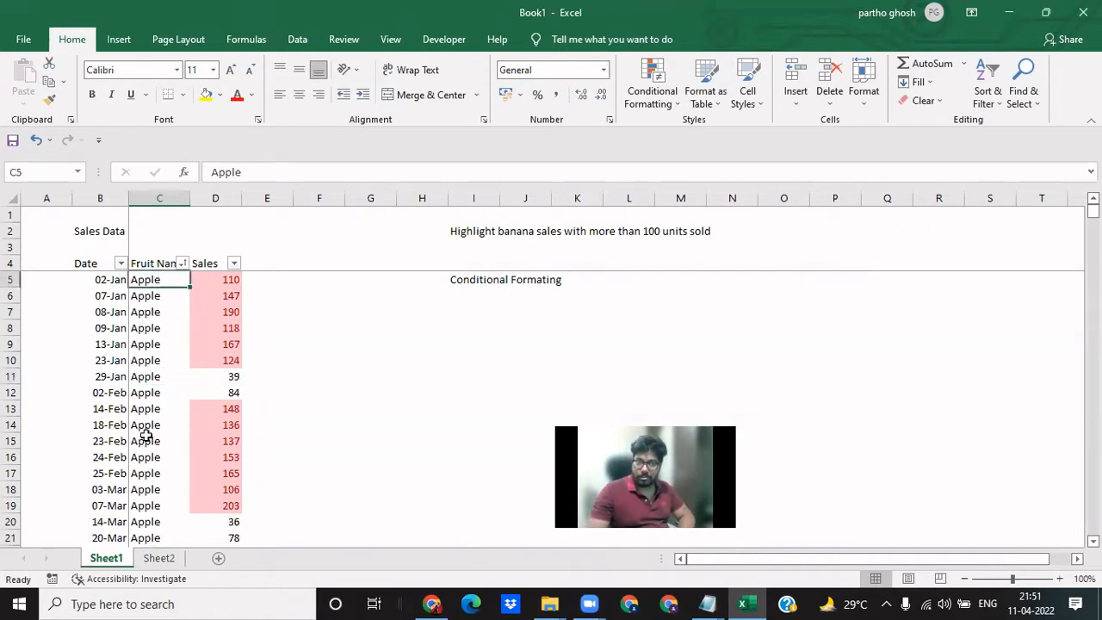
pyautogui.click(97, 283)
pyautogui.moveTo(98, 364); pyautogui.dragTo(100, 482)
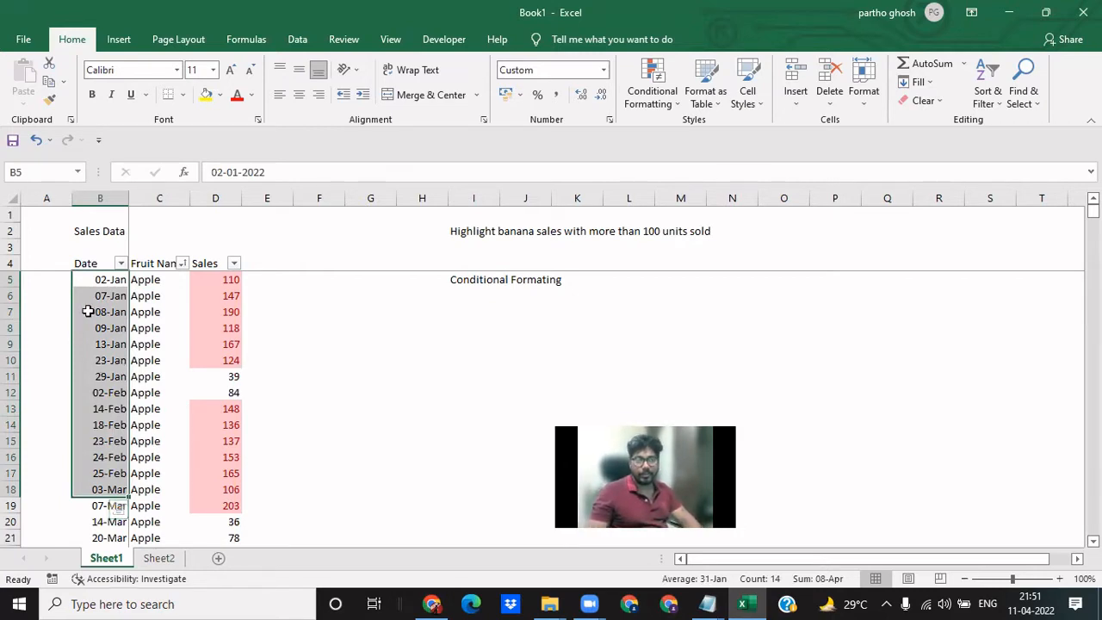
pyautogui.click(158, 277)
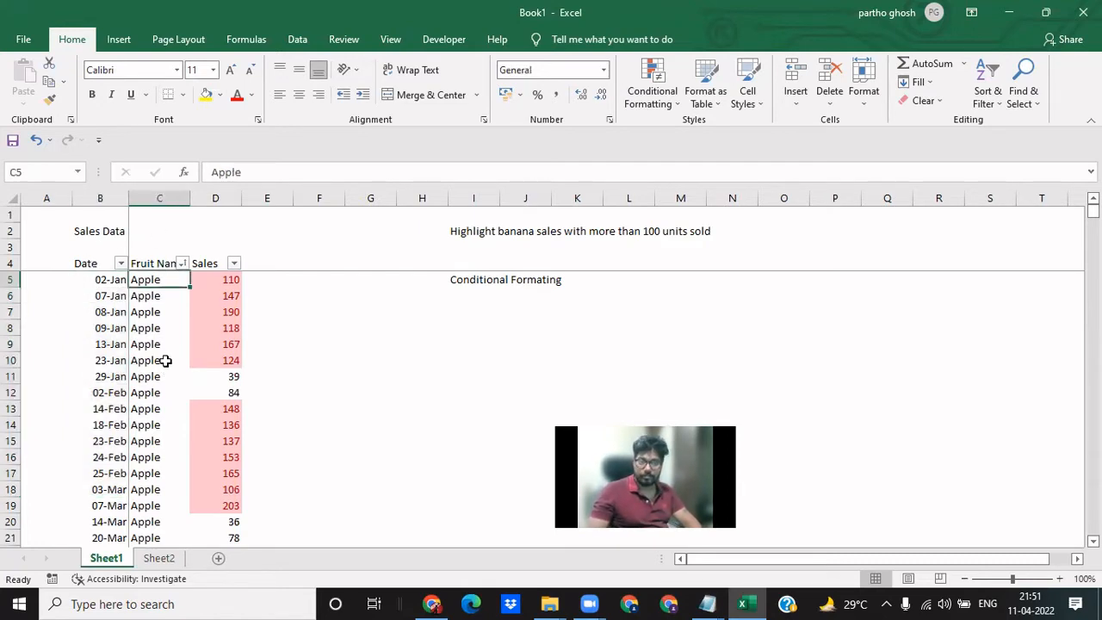
pyautogui.scroll(-19, 124, 349)
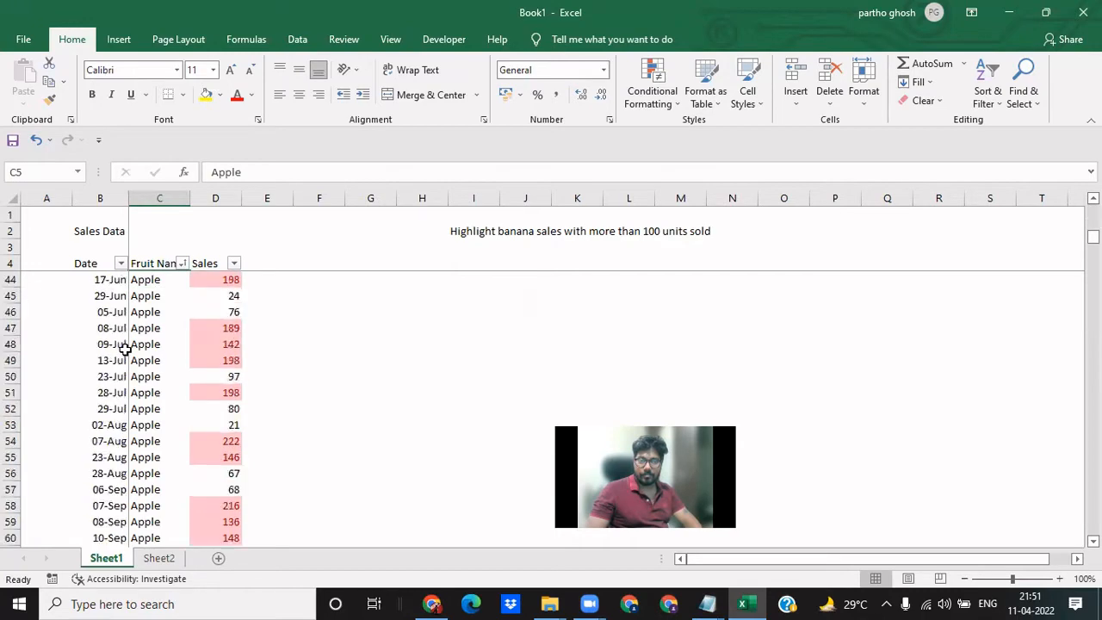
pyautogui.scroll(-1, 125, 349)
pyautogui.click(211, 360)
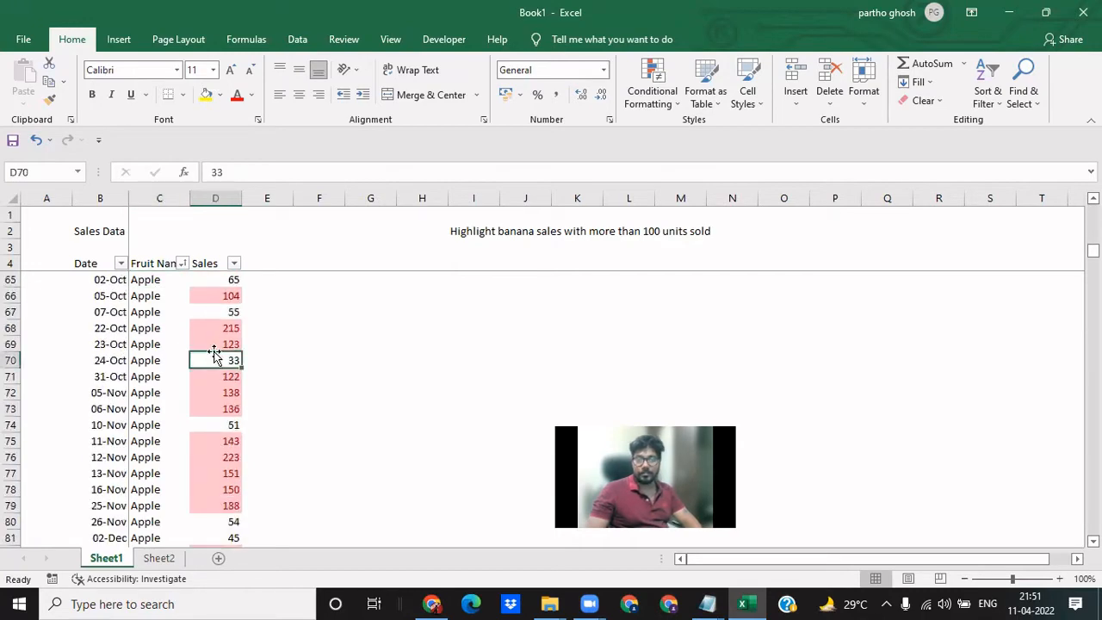
pyautogui.click(162, 354)
pyautogui.scroll(20, 163, 355)
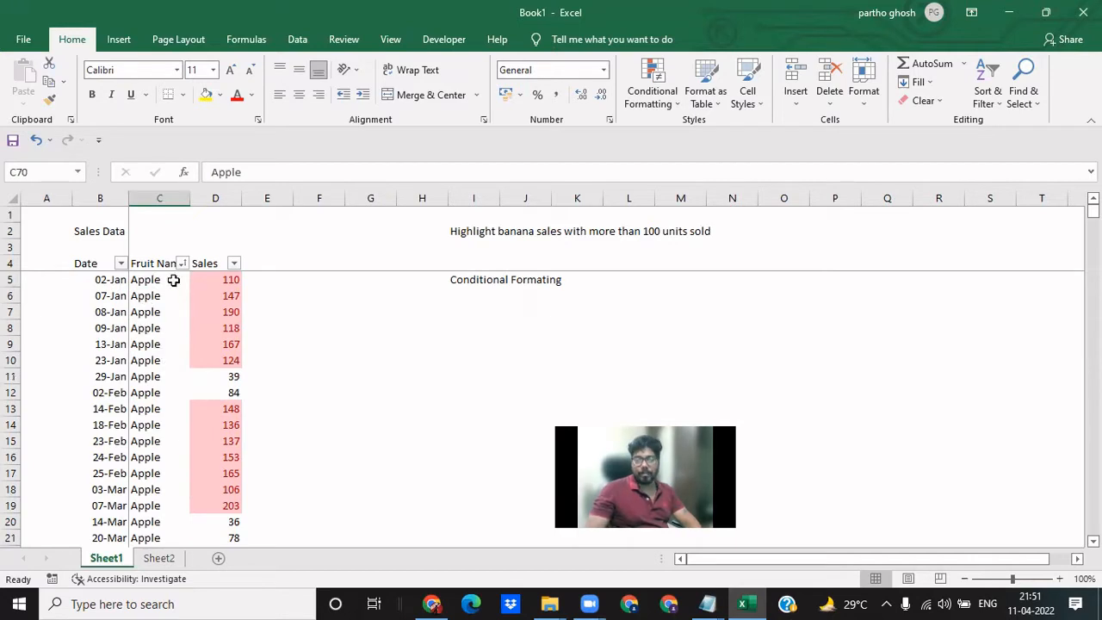
# - Sort the data by Sales from largest to smallest and check the top record in B5:D5
pyautogui.click(222, 277)
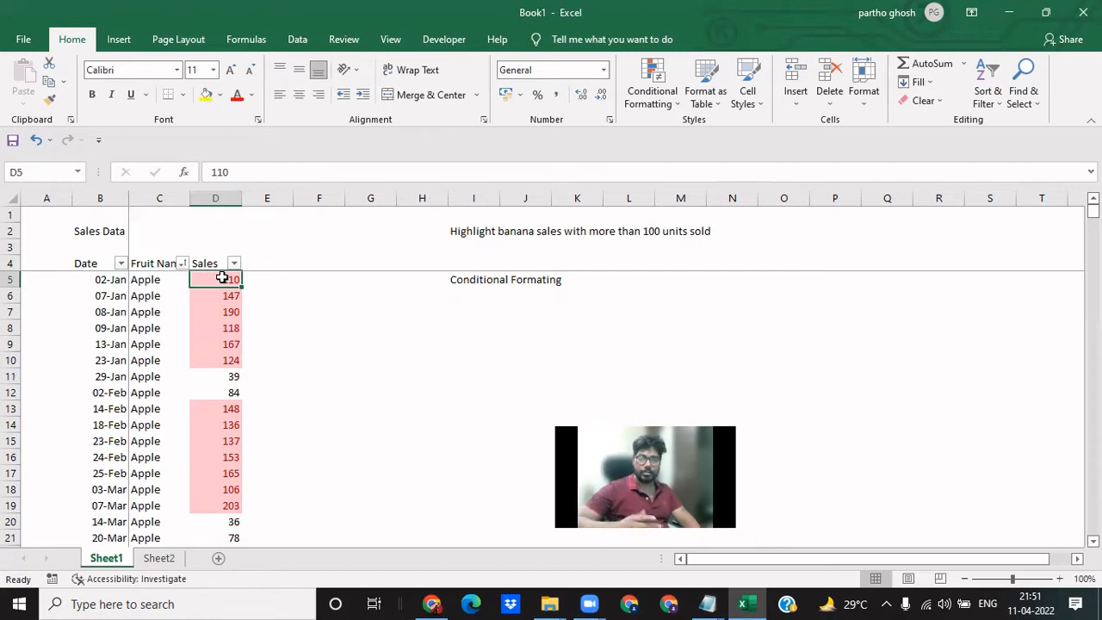
pyautogui.click(987, 94)
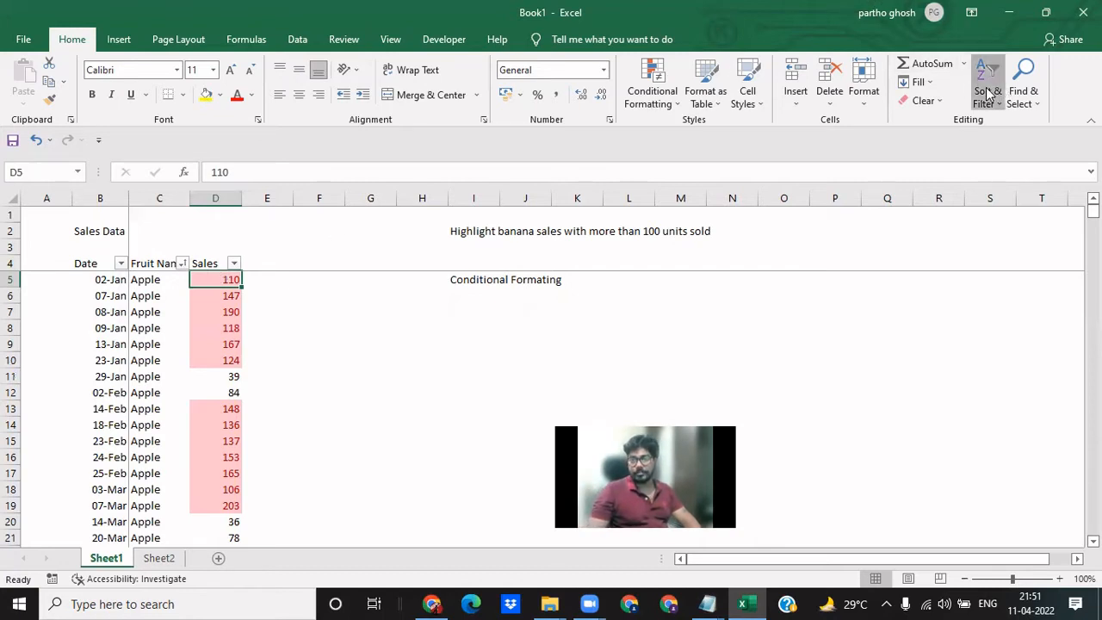
pyautogui.click(283, 315)
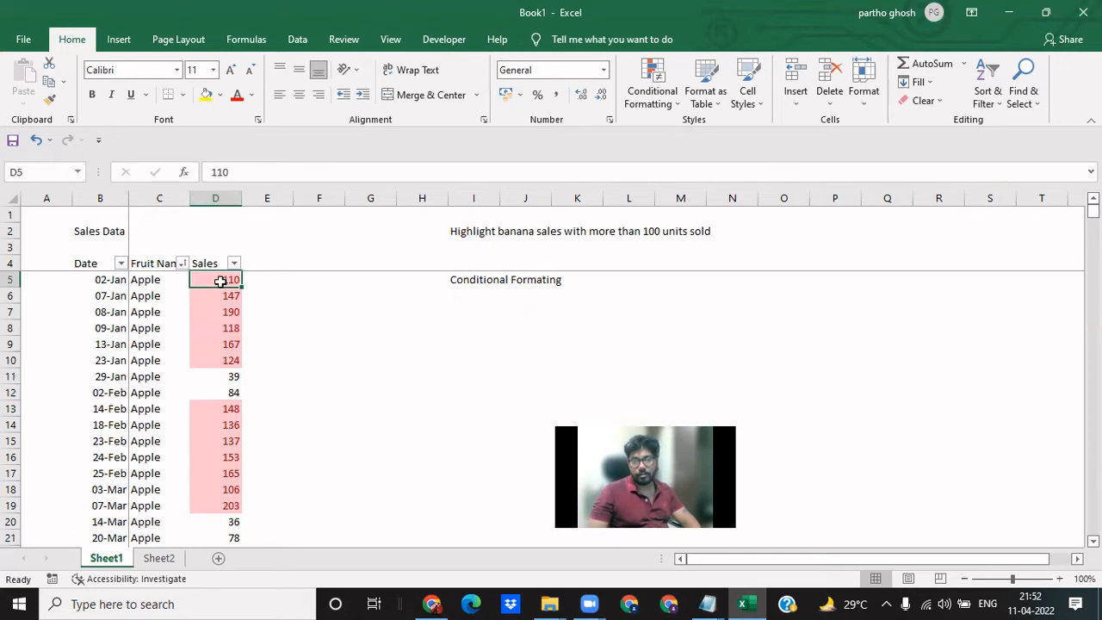
pyautogui.click(981, 86)
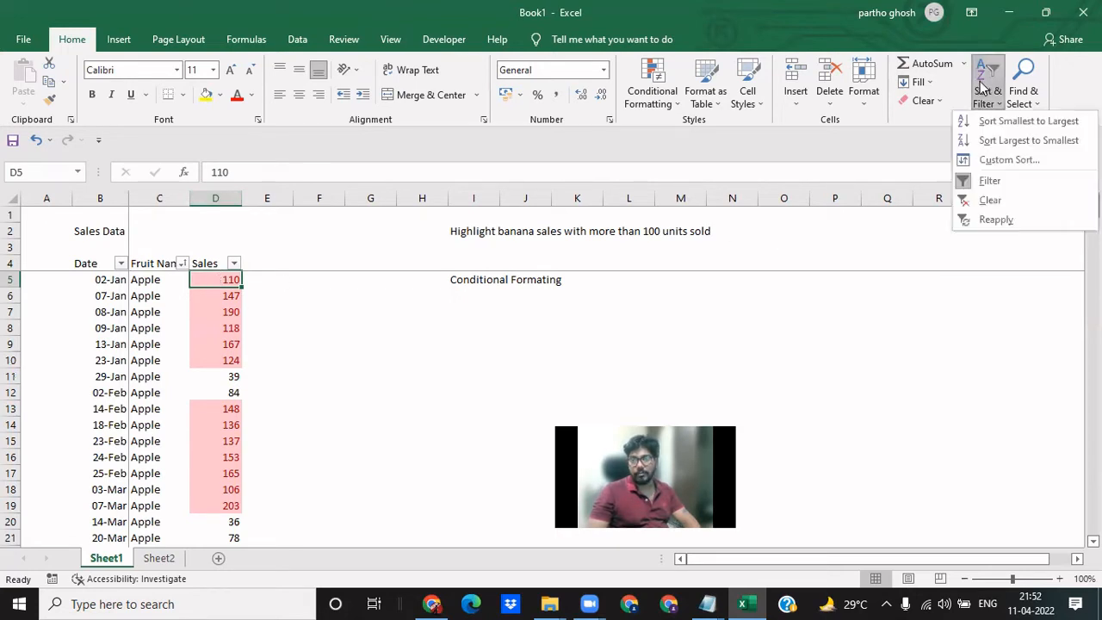
pyautogui.click(1000, 147)
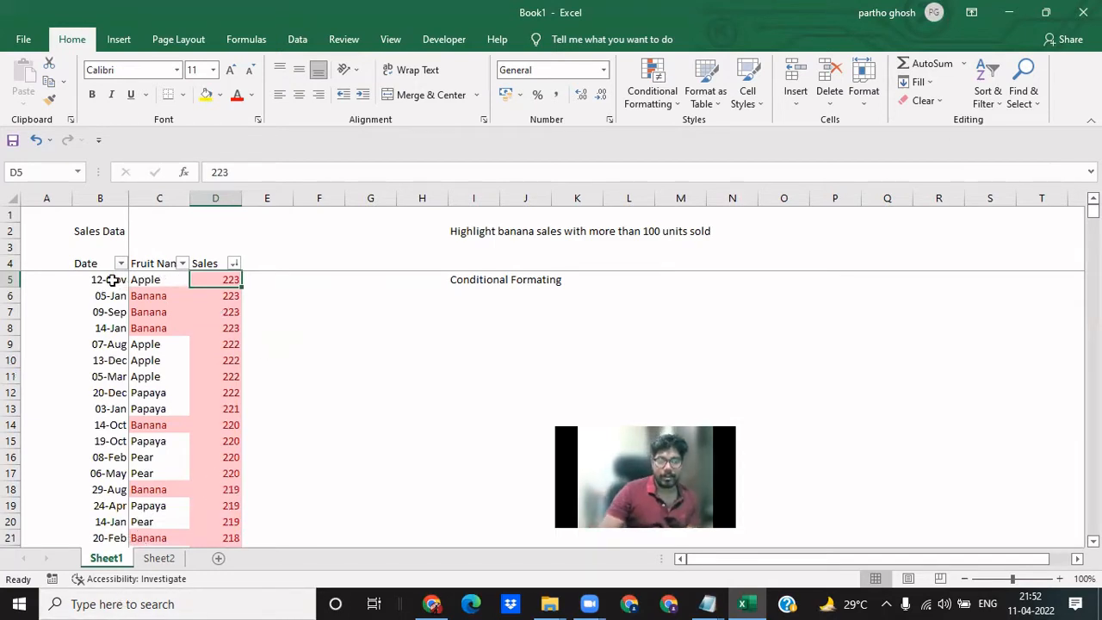
pyautogui.moveTo(110, 279); pyautogui.dragTo(233, 285)
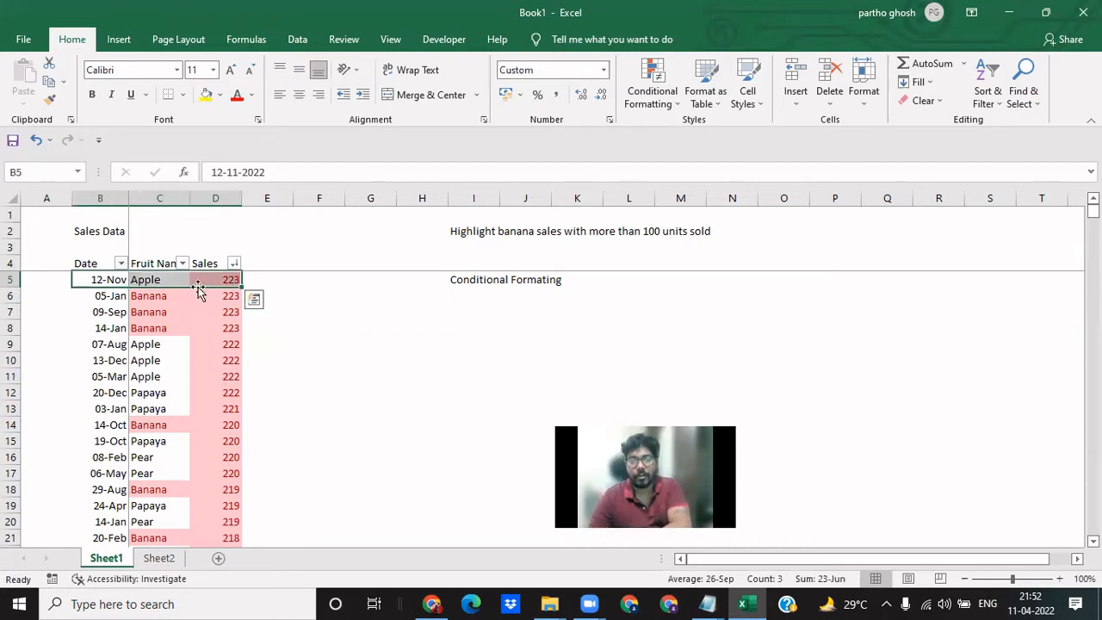
pyautogui.click(287, 373)
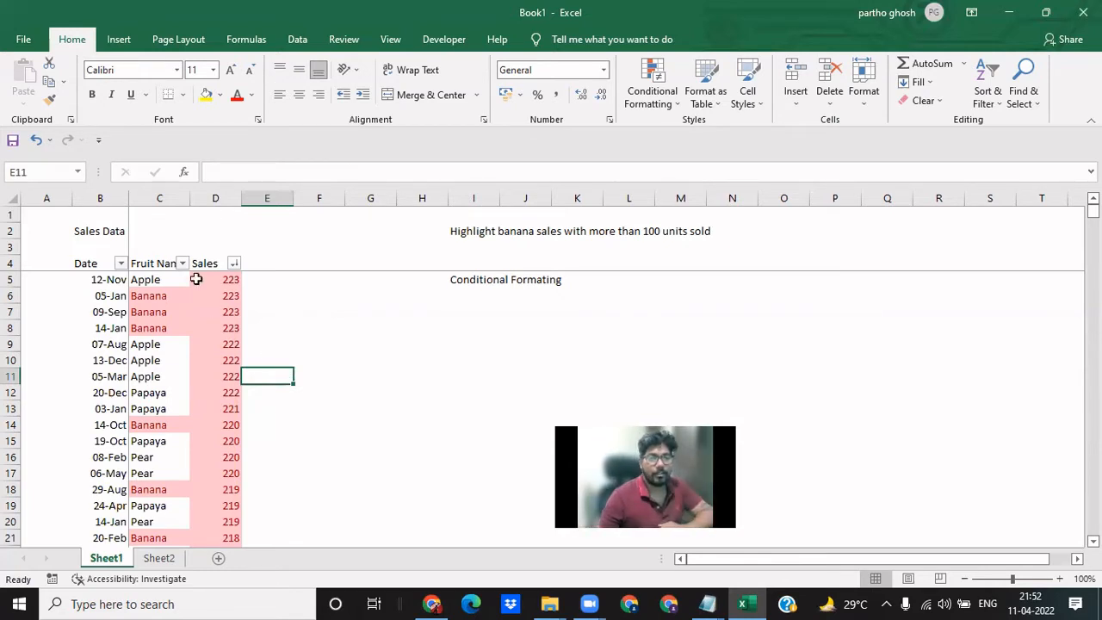
# - Examine the Date, Fruit Name and Sales columns from row 5 down to see how the rows are ordered
pyautogui.moveTo(110, 279); pyautogui.dragTo(109, 454)
pyautogui.moveTo(164, 279); pyautogui.dragTo(163, 450)
pyautogui.click(319, 360)
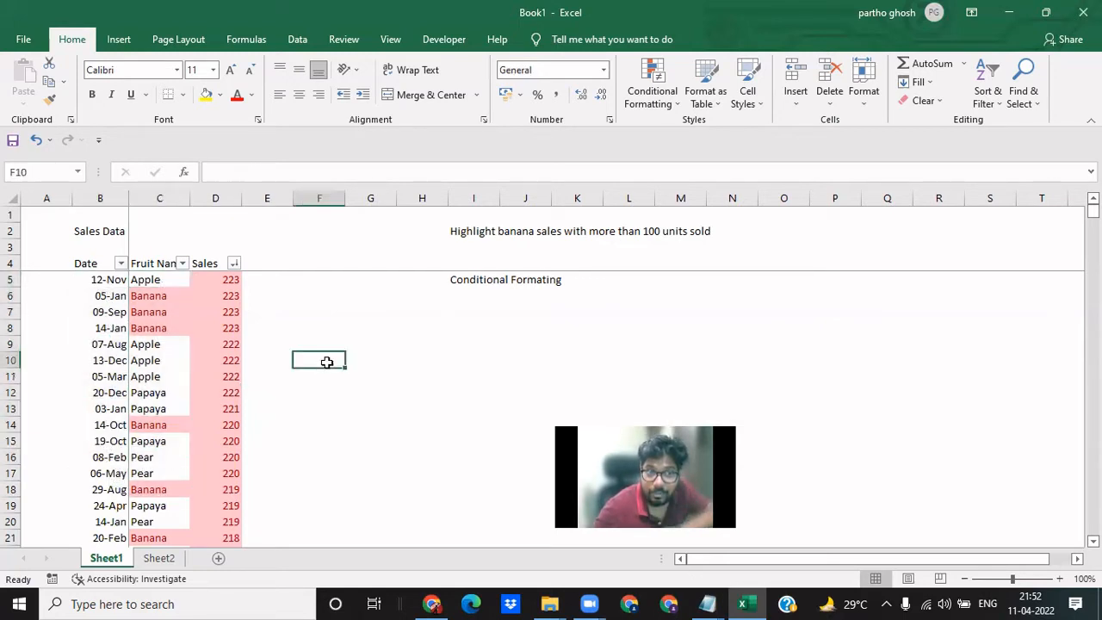
pyautogui.moveTo(152, 282); pyautogui.dragTo(156, 476)
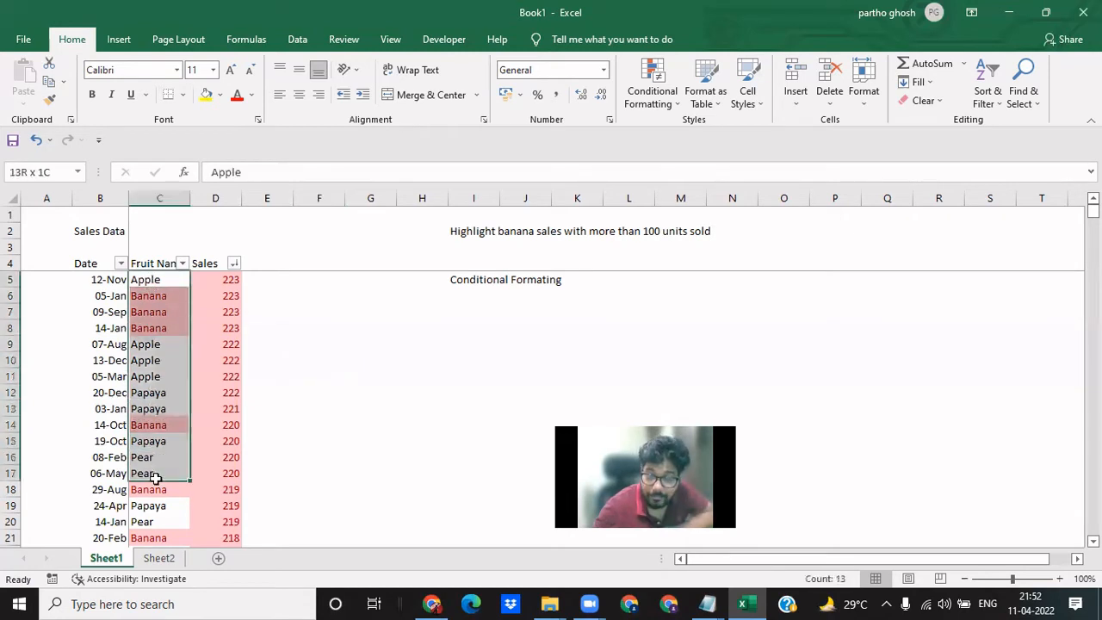
pyautogui.moveTo(225, 281); pyautogui.dragTo(219, 485)
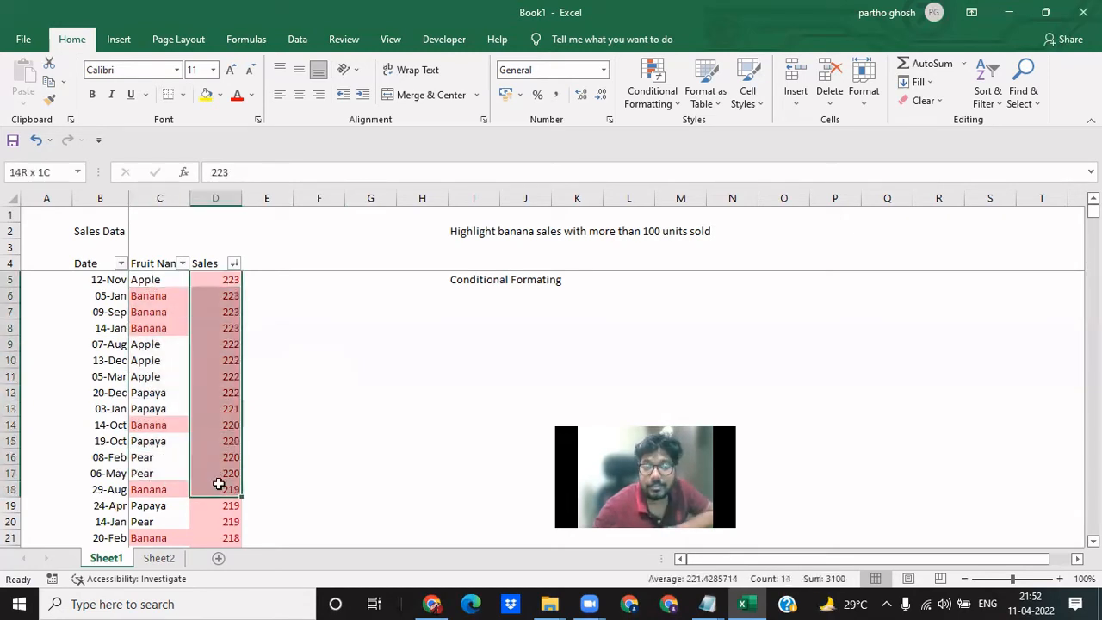
pyautogui.click(296, 418)
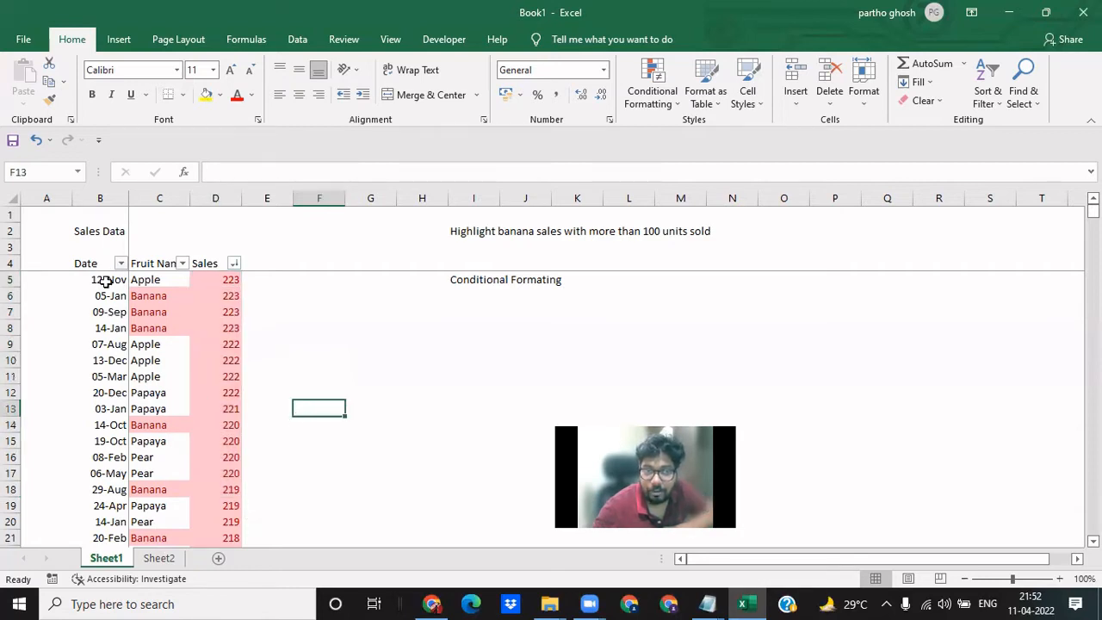
pyautogui.moveTo(103, 283); pyautogui.dragTo(105, 441)
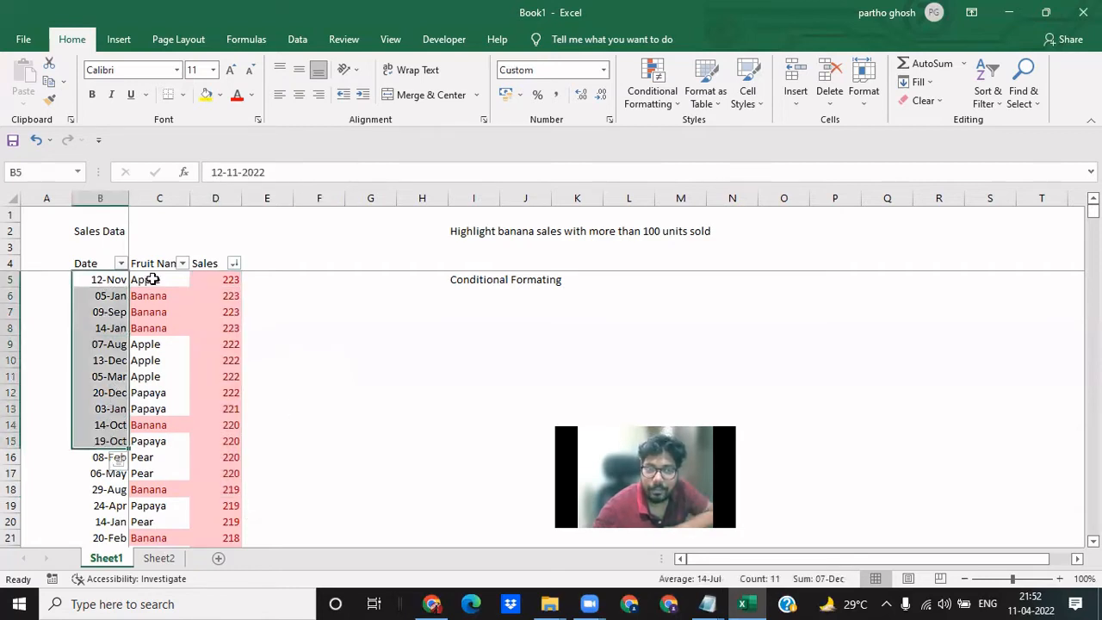
# - Compare the tied sales figures in D5:D8 with the fruit names in C5:C8
pyautogui.moveTo(220, 279); pyautogui.dragTo(219, 327)
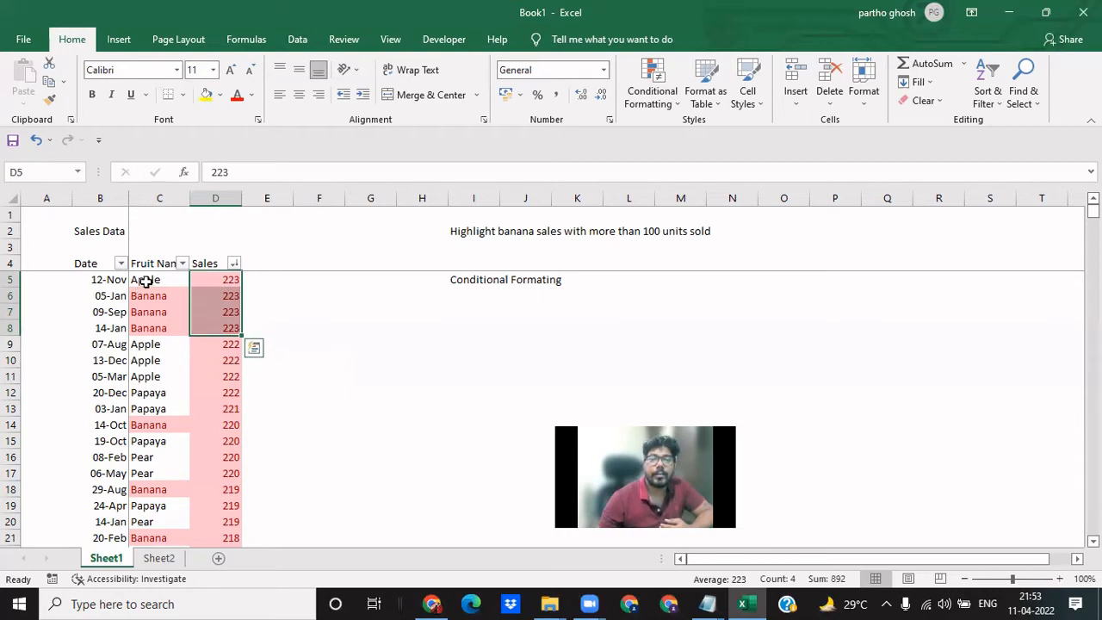
pyautogui.moveTo(146, 279); pyautogui.dragTo(147, 329)
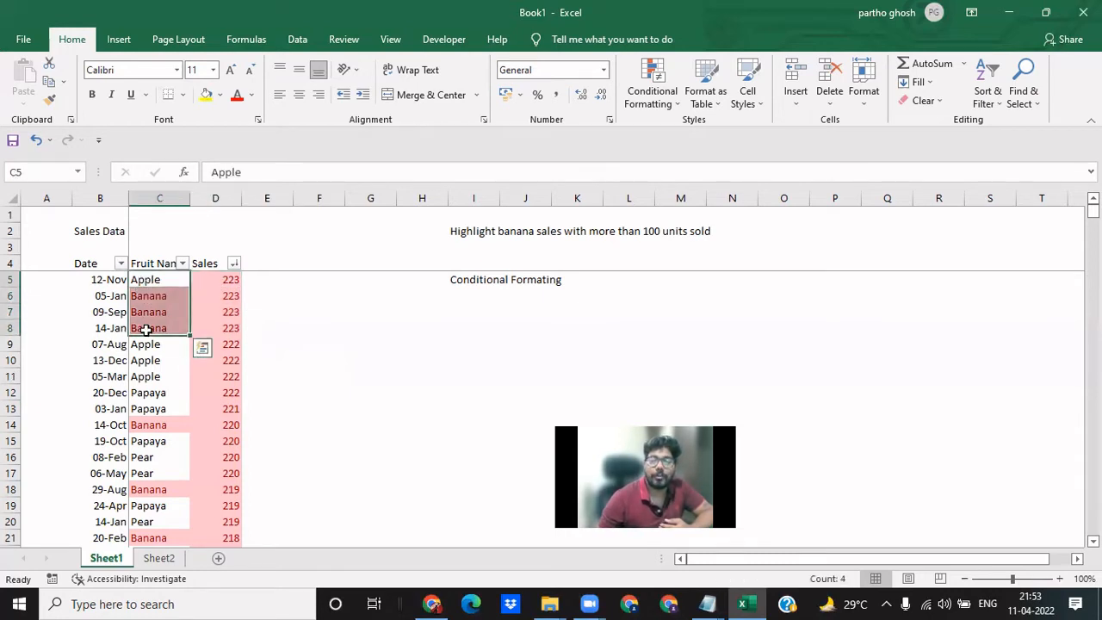
pyautogui.click(320, 435)
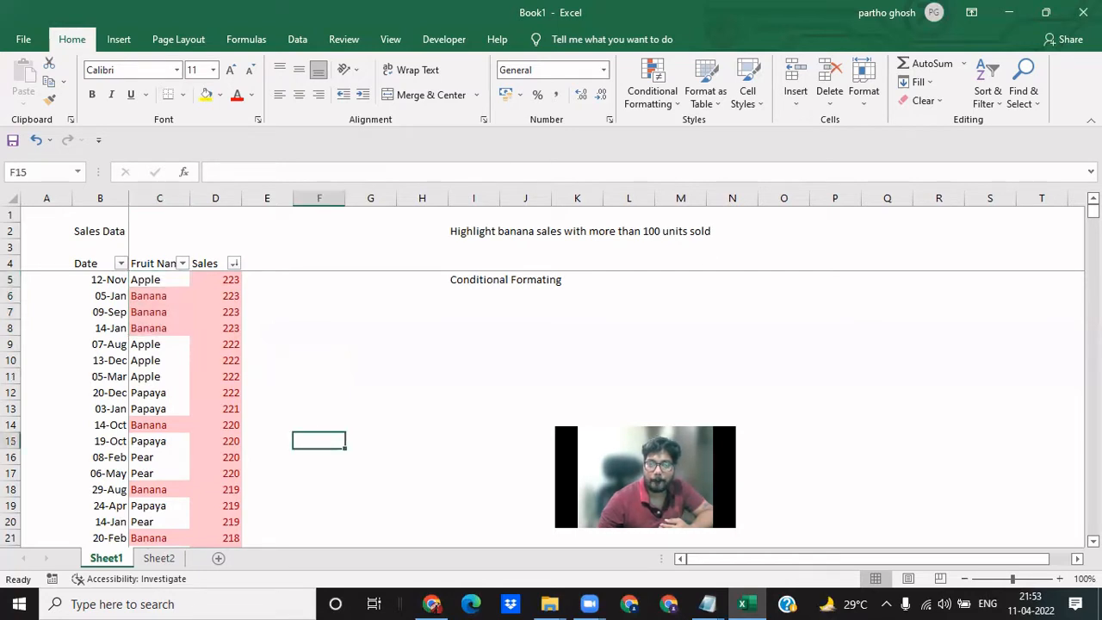
pyautogui.click(196, 294)
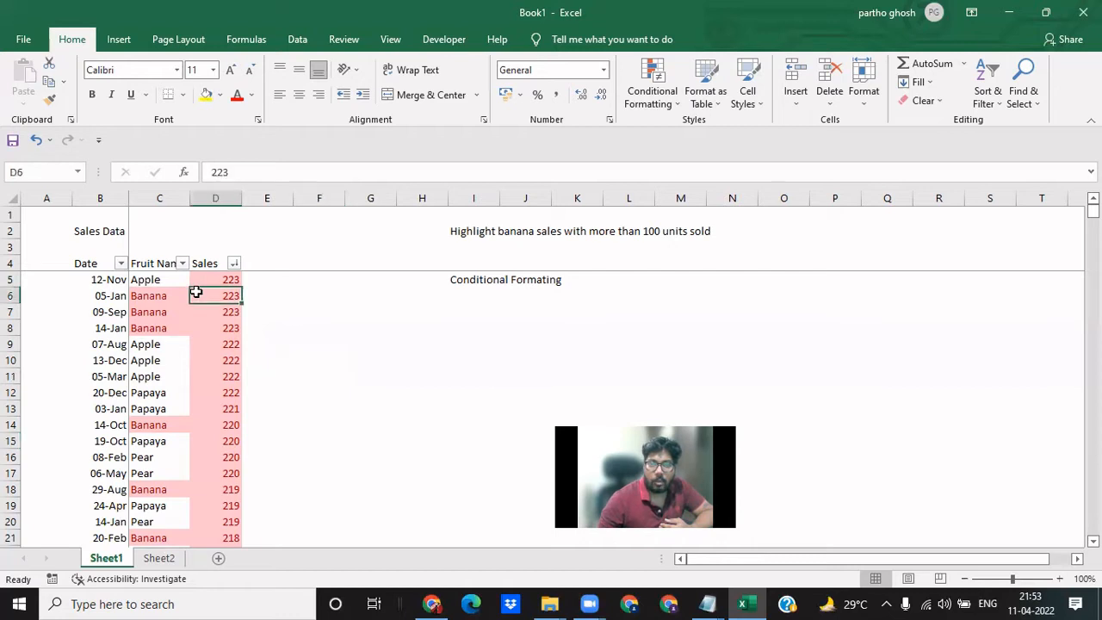
pyautogui.click(153, 278)
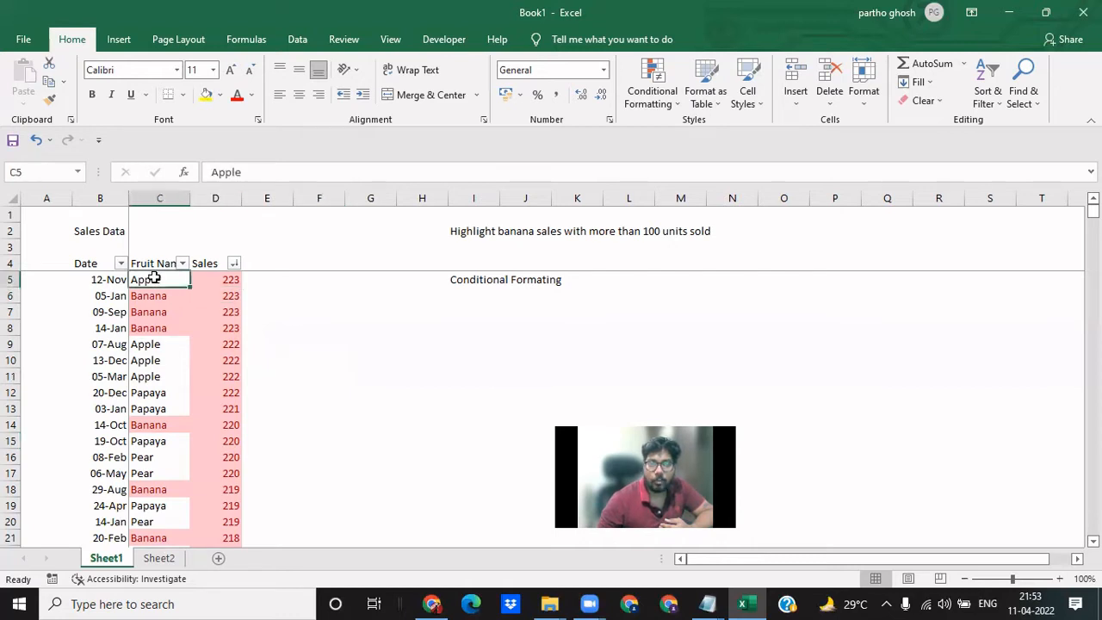
pyautogui.click(301, 308)
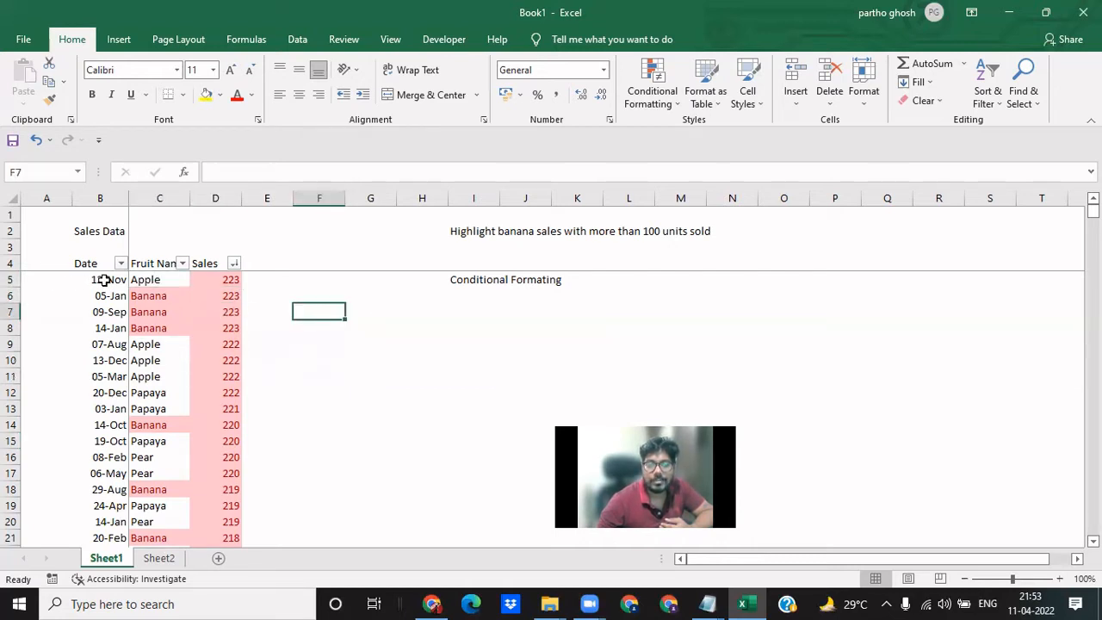
# - Sort the sales data in B5:D504 by Date from newest to oldest
pyautogui.moveTo(103, 280); pyautogui.dragTo(200, 424)
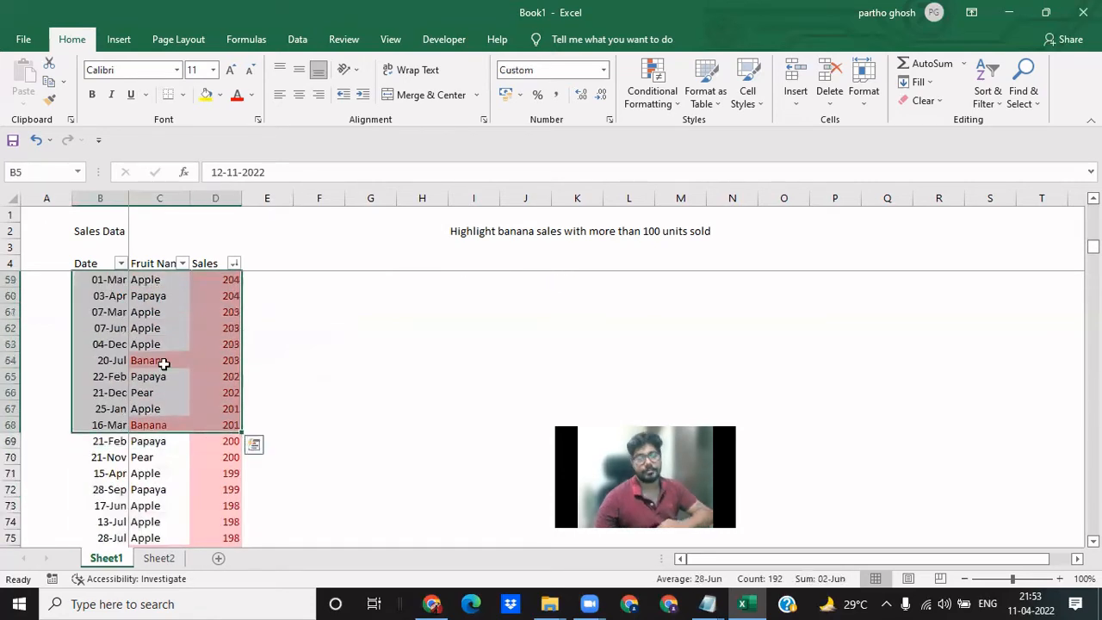
pyautogui.hotkey('ctrl', 'shift', 'Down')
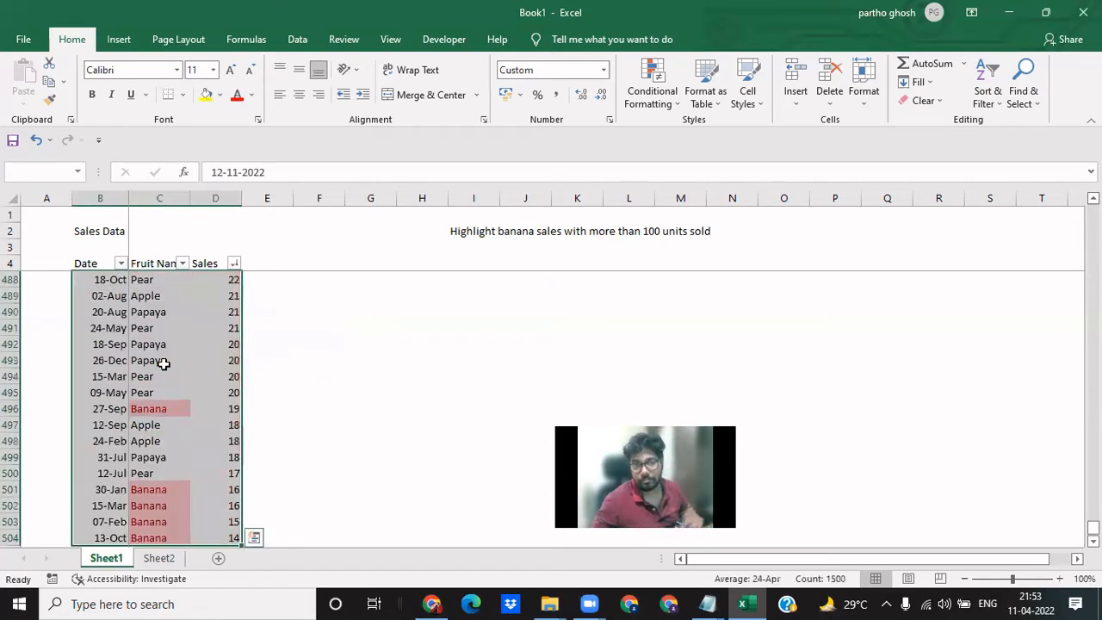
pyautogui.click(988, 102)
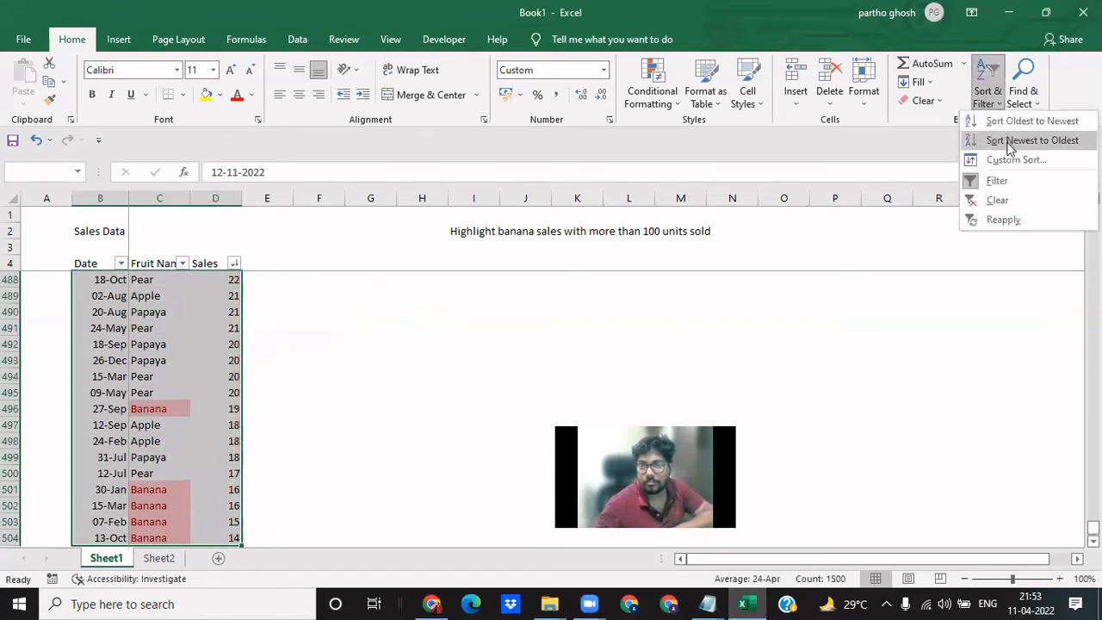
pyautogui.click(1011, 143)
pyautogui.scroll(14, 177, 312)
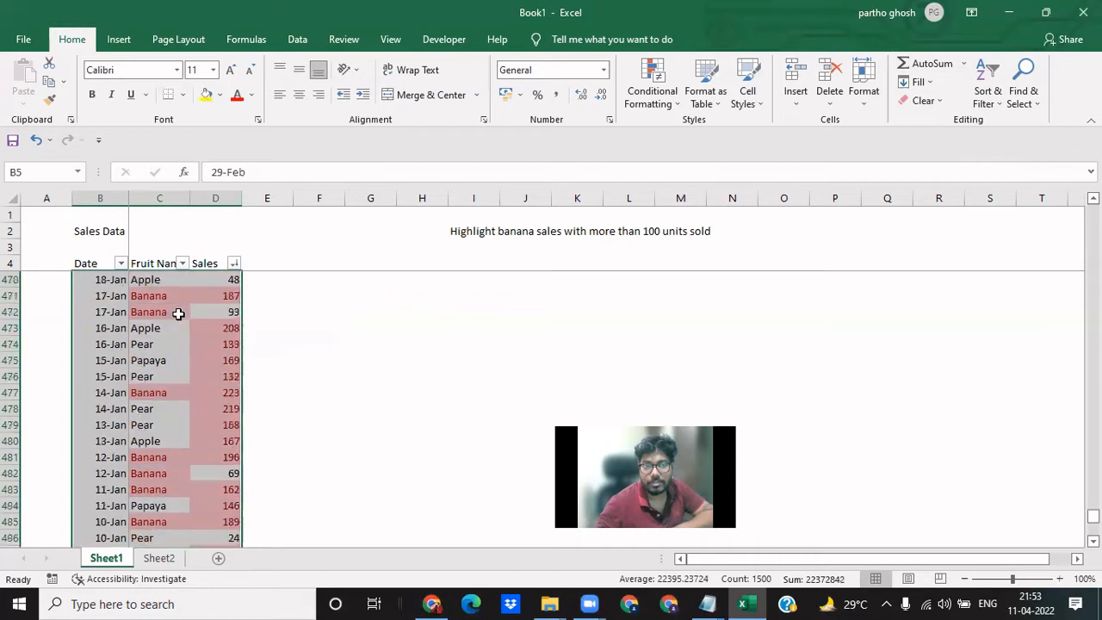
pyautogui.moveTo(1092, 500); pyautogui.dragTo(1092, 211)
pyautogui.click(389, 413)
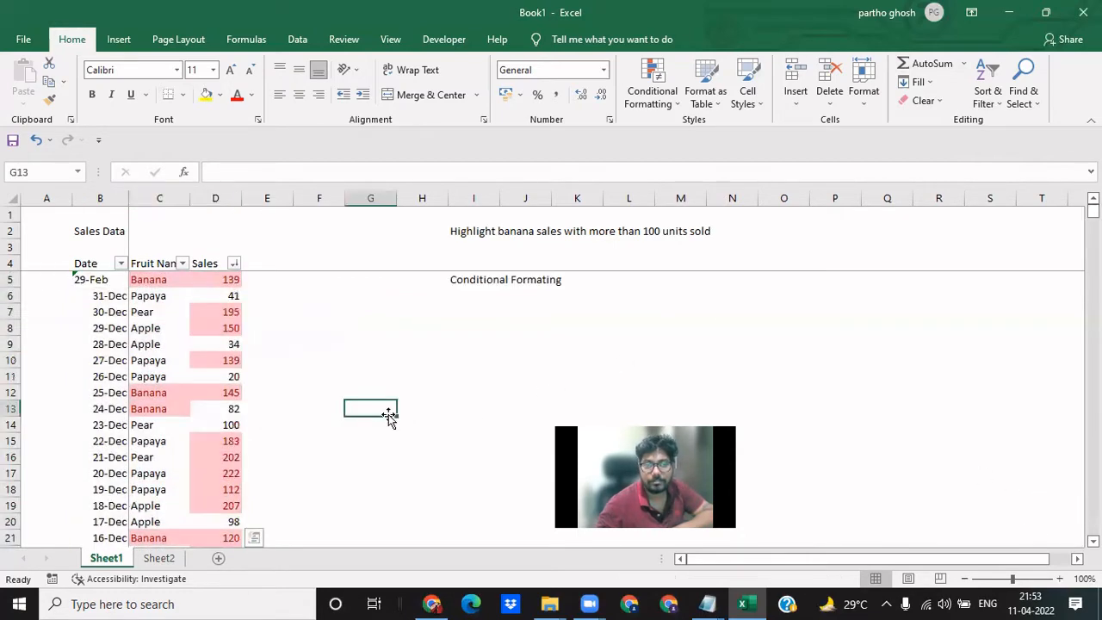
# - Examine the order of the late December dates and the accompanying fruit names and sales in rows 6 to 11
pyautogui.click(95, 296)
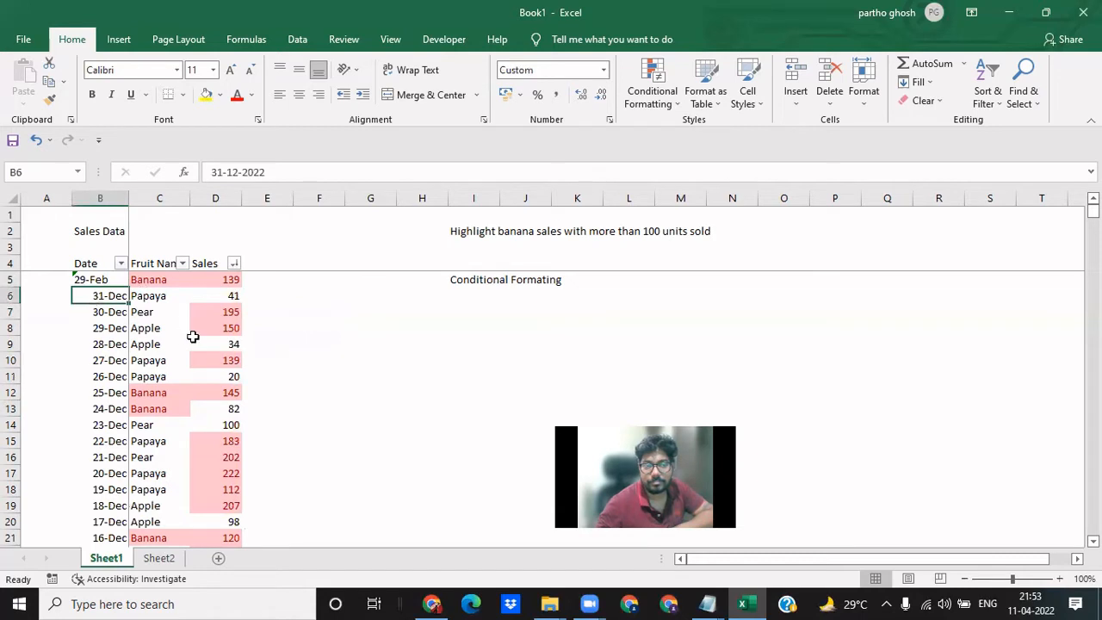
pyautogui.click(148, 298)
pyautogui.click(235, 294)
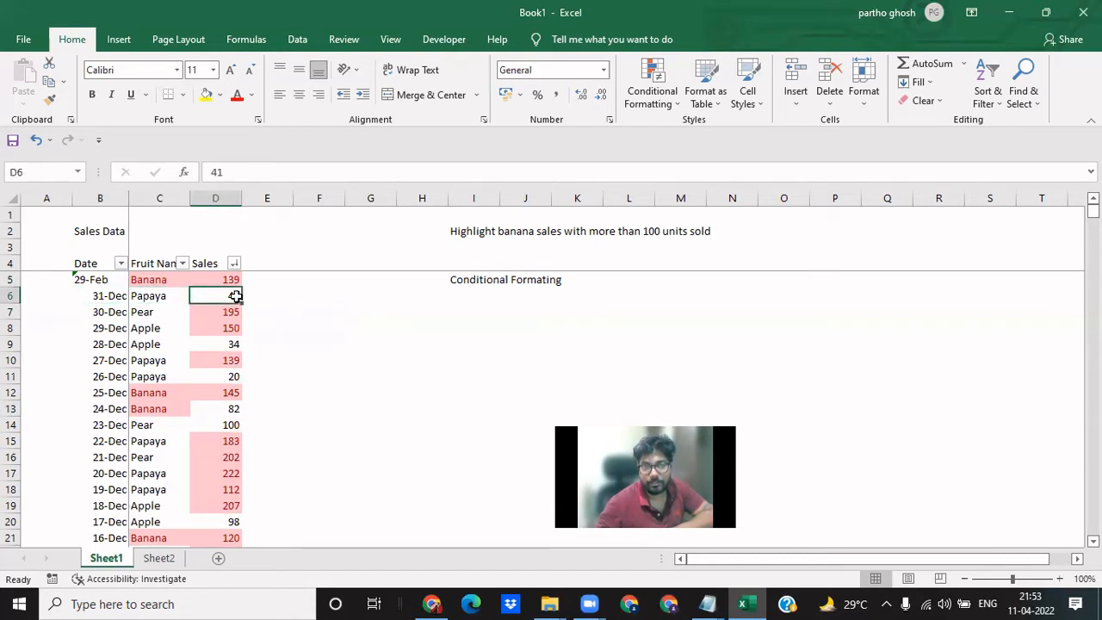
pyautogui.click(121, 315)
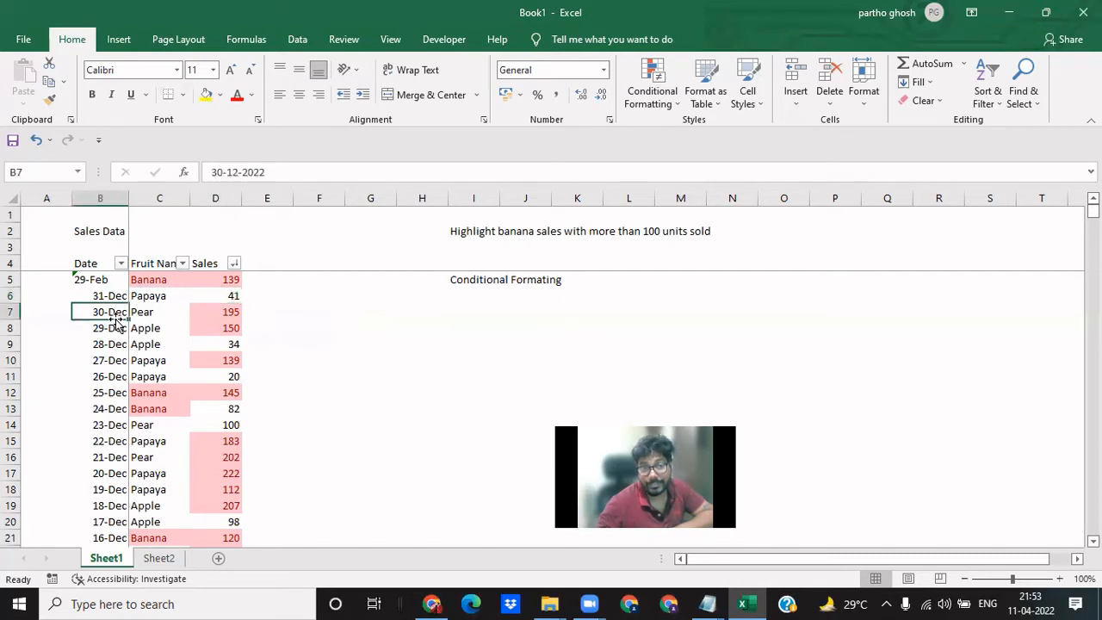
pyautogui.click(119, 334)
pyautogui.click(117, 344)
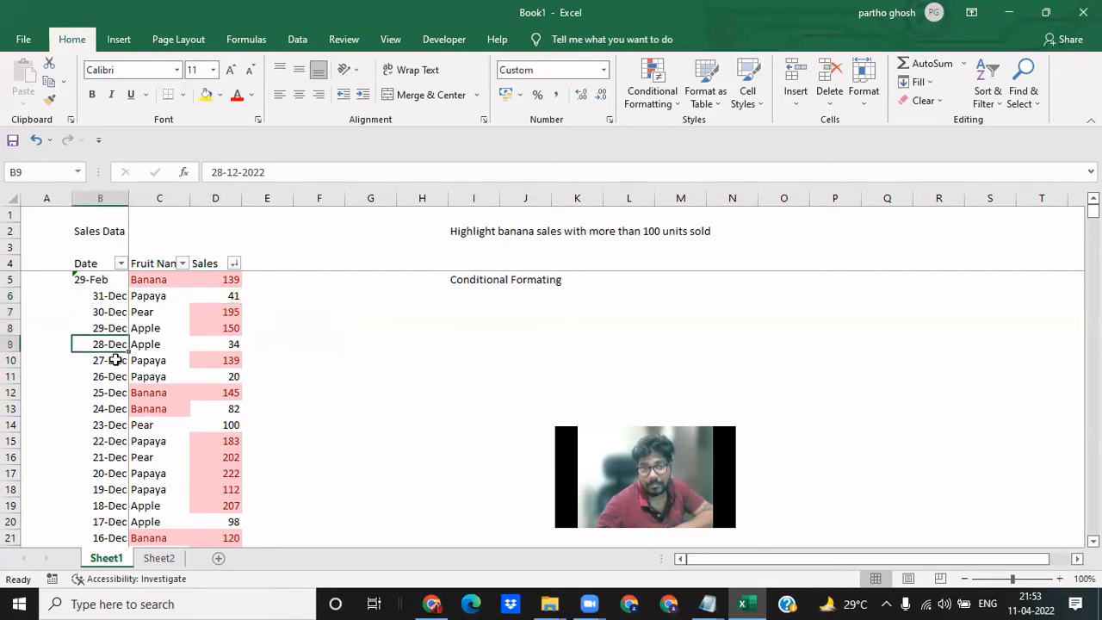
pyautogui.click(115, 362)
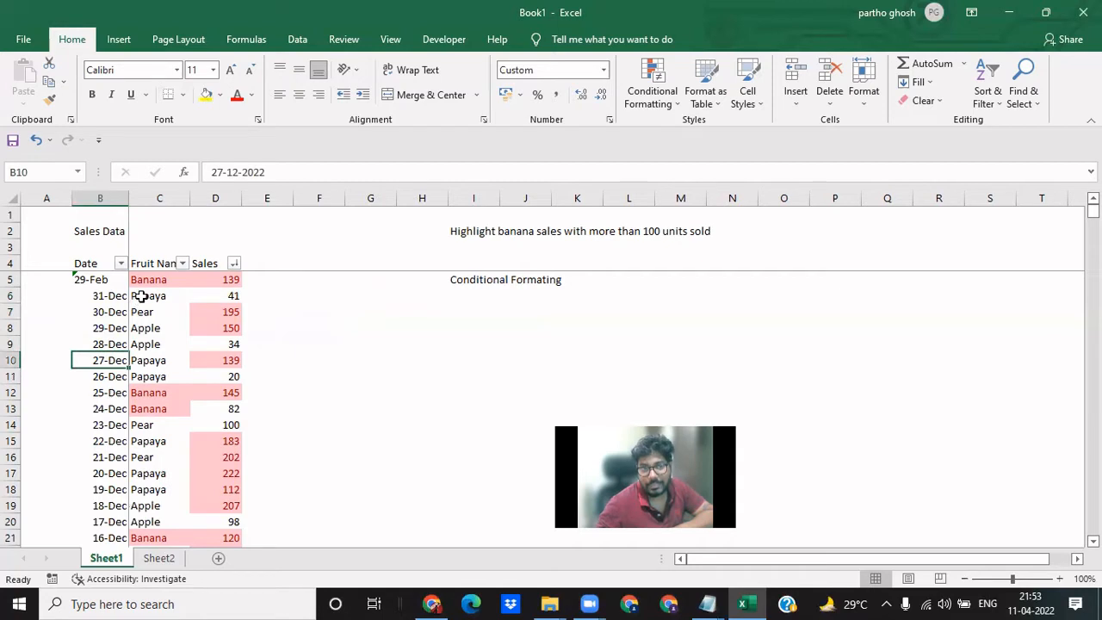
pyautogui.moveTo(140, 295); pyautogui.dragTo(147, 376)
pyautogui.moveTo(229, 295); pyautogui.dragTo(226, 364)
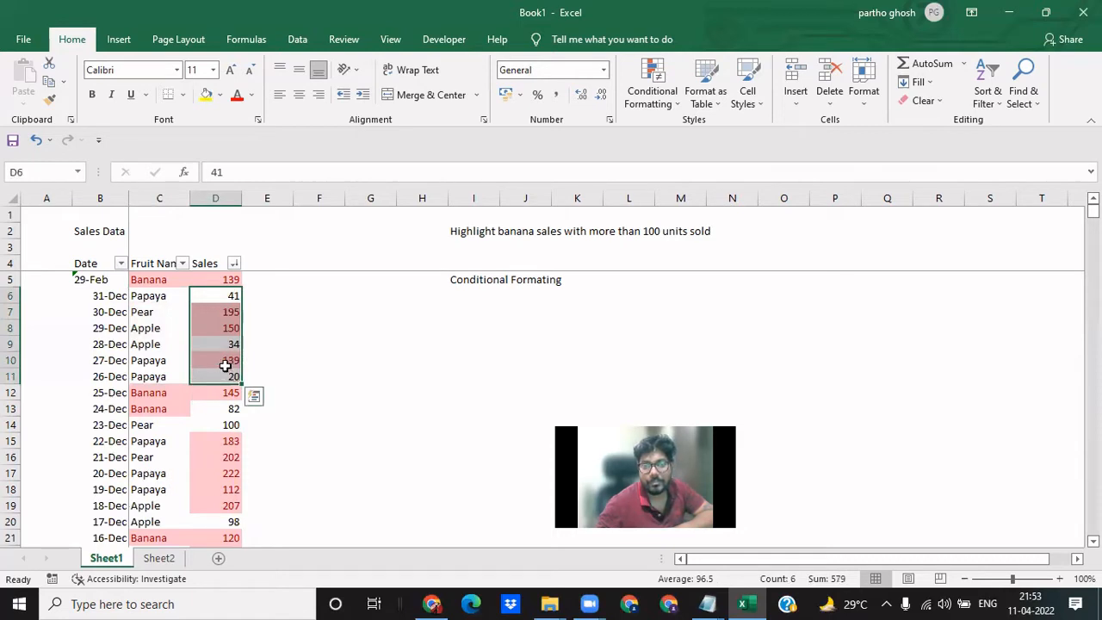
pyautogui.click(319, 318)
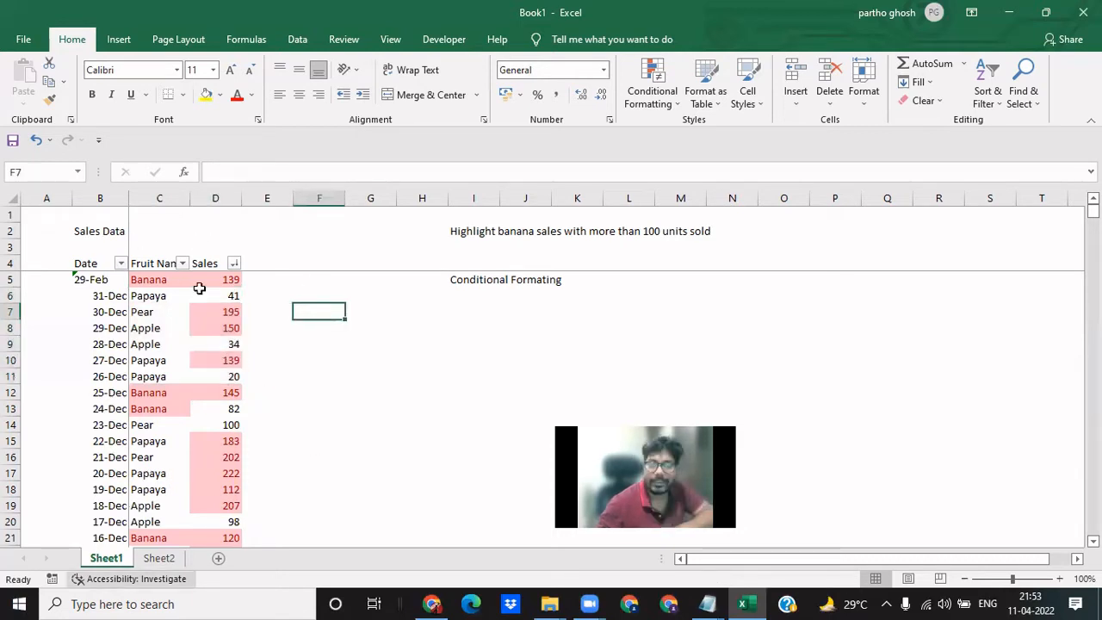
# - Inspect the 29-Feb Banana record in row 5 and compare it with the rows below
pyautogui.click(119, 284)
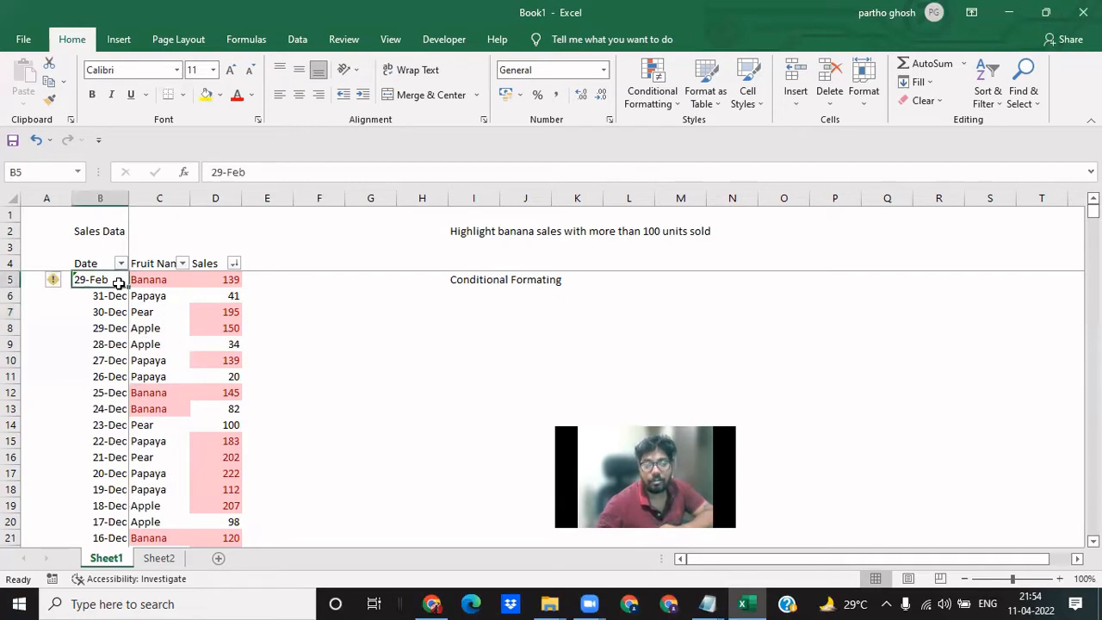
pyautogui.click(368, 304)
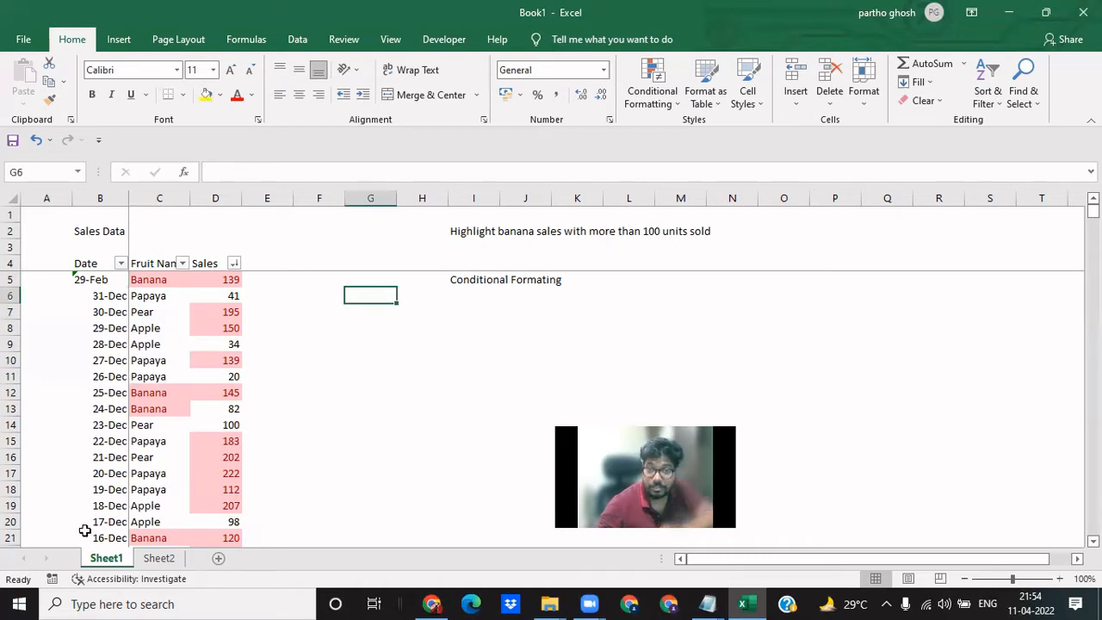
pyautogui.moveTo(106, 278); pyautogui.dragTo(202, 495)
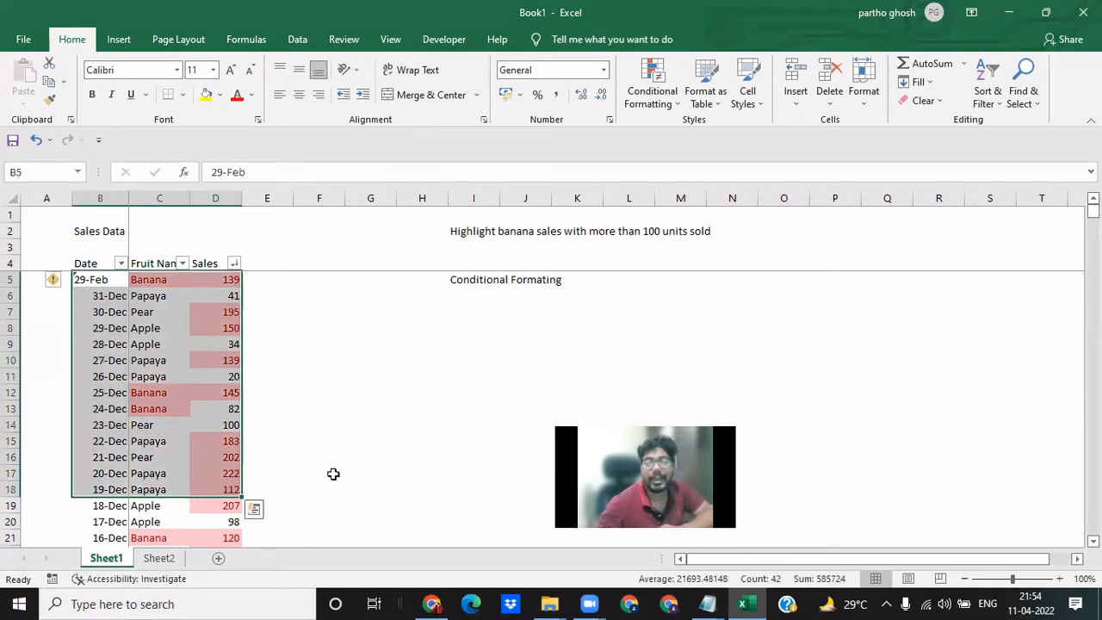
pyautogui.click(342, 422)
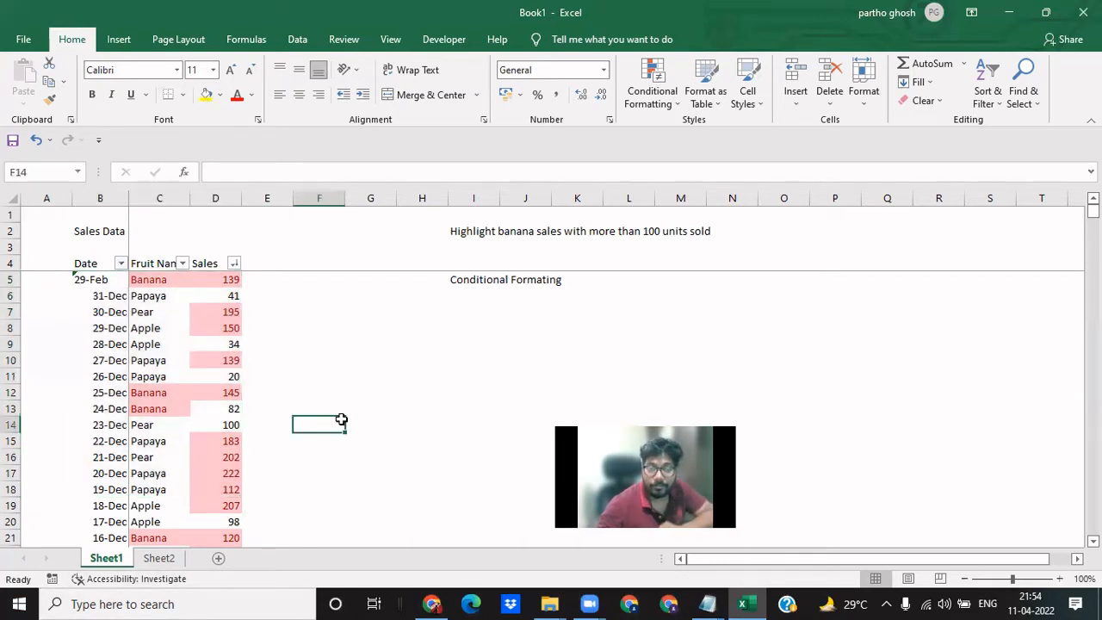
pyautogui.click(208, 278)
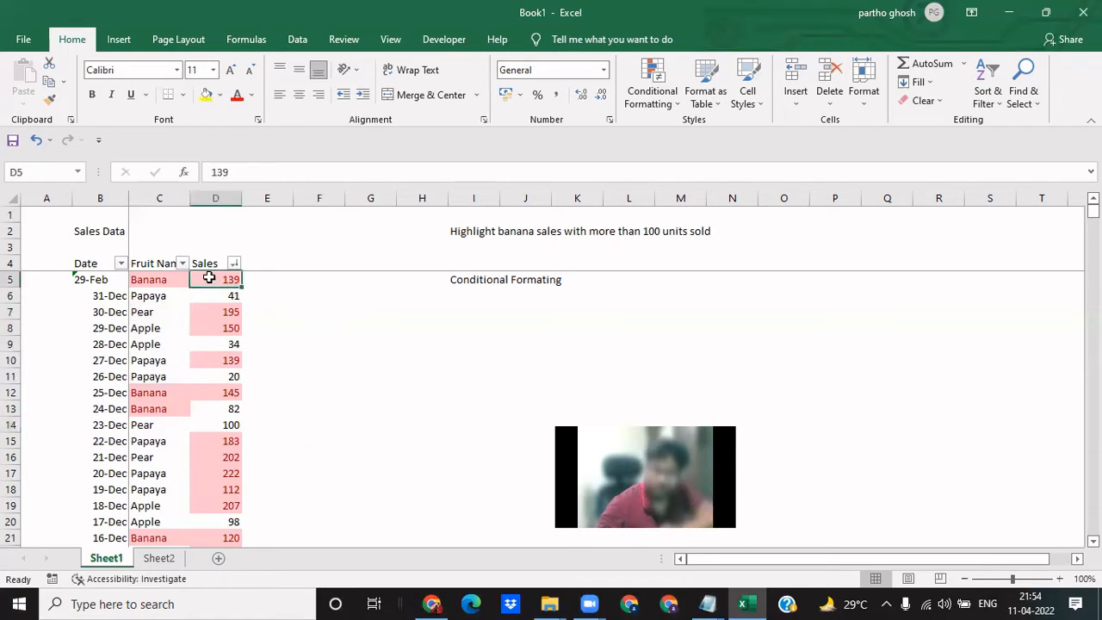
pyautogui.click(156, 280)
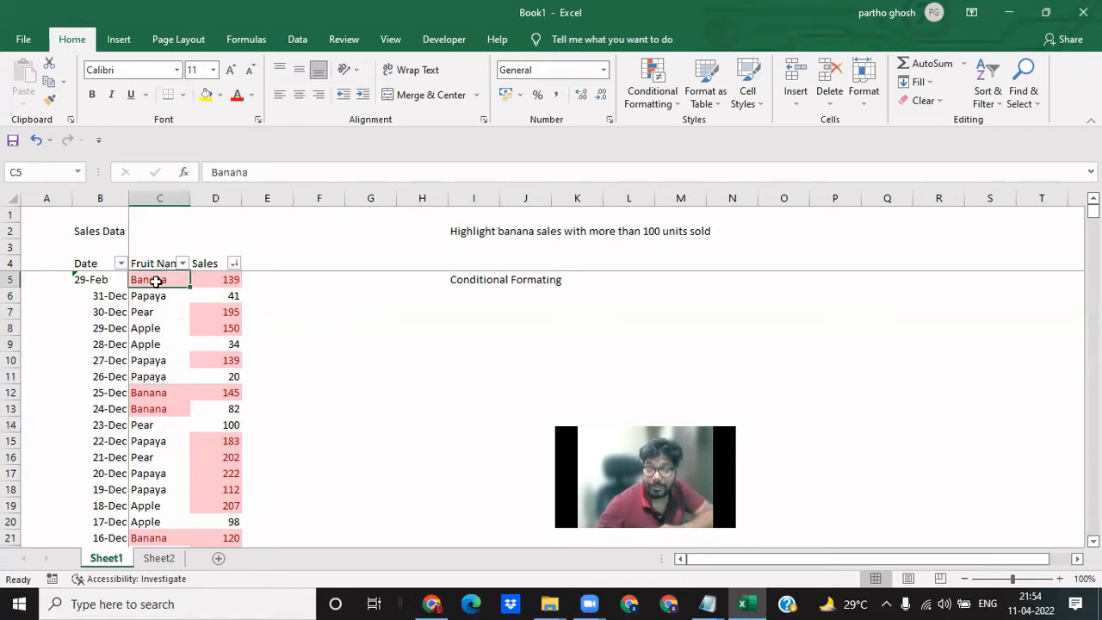
pyautogui.click(106, 278)
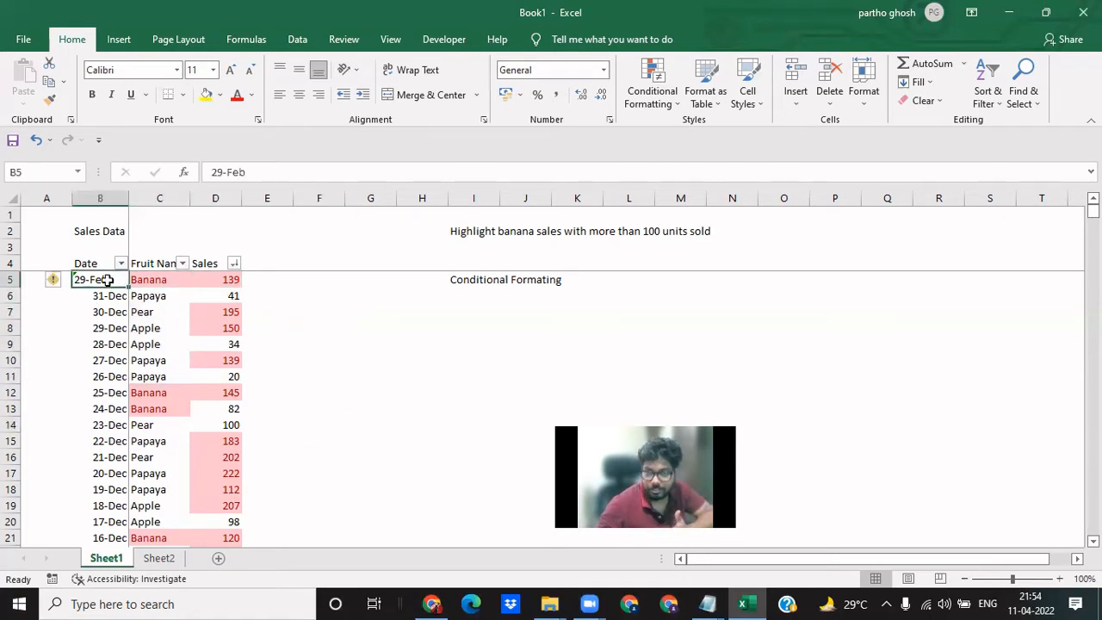
pyautogui.click(288, 325)
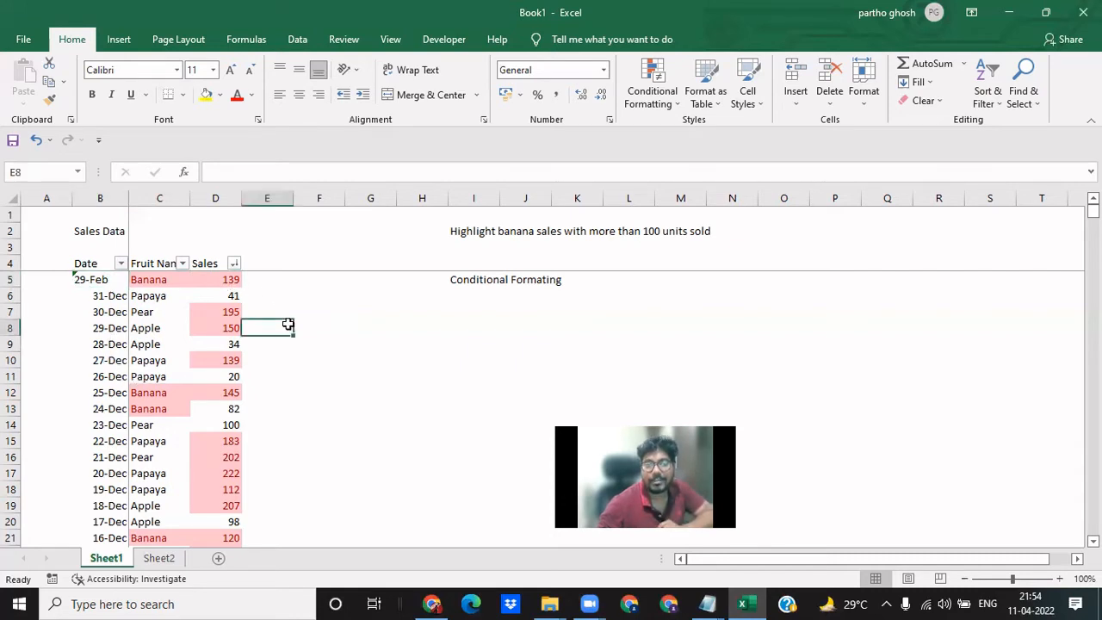
pyautogui.click(218, 282)
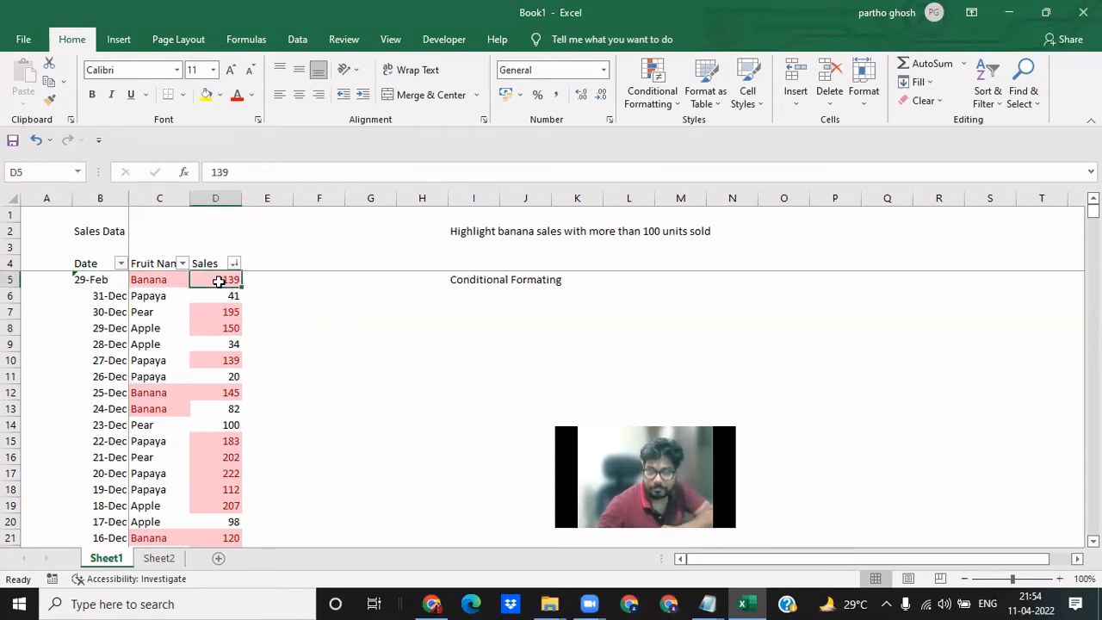
pyautogui.click(158, 280)
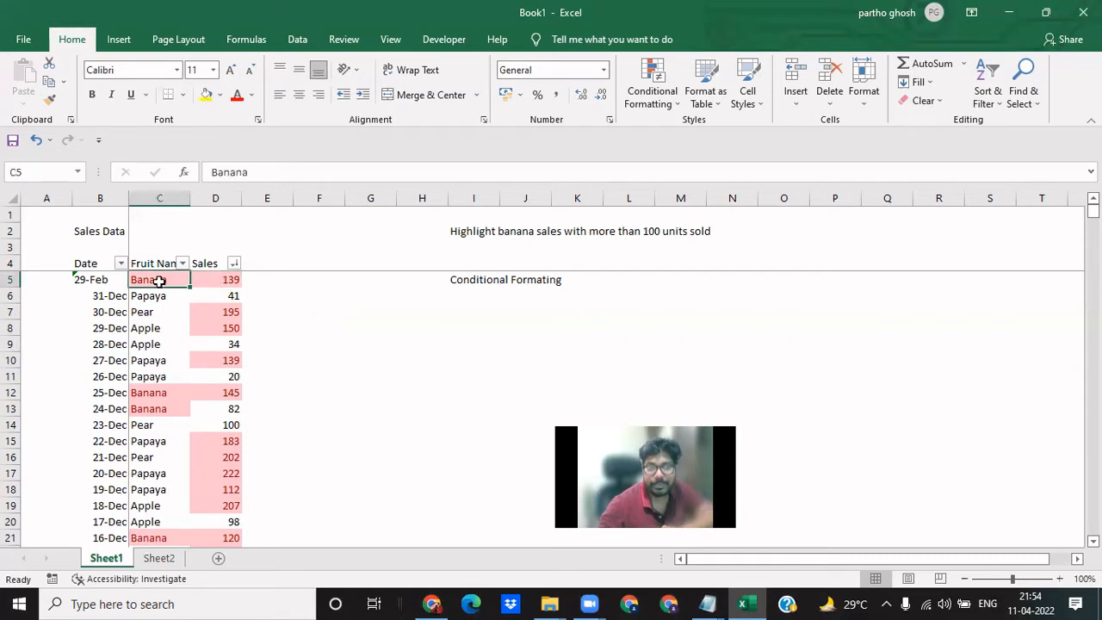
# - Sort the sales data by Date from oldest to newest
pyautogui.click(92, 280)
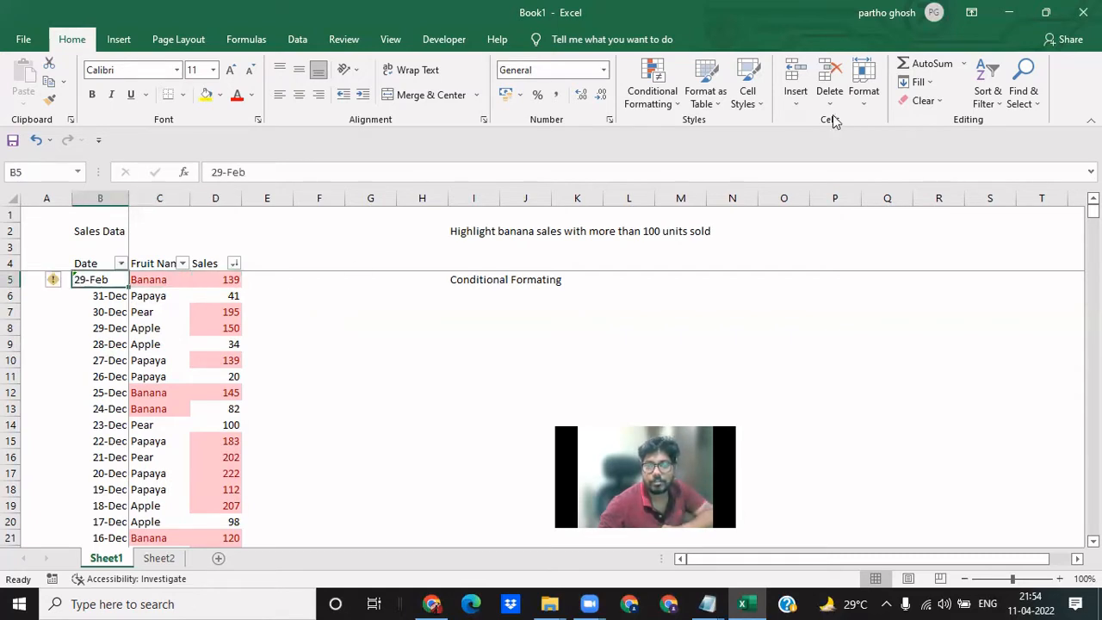
pyautogui.click(987, 94)
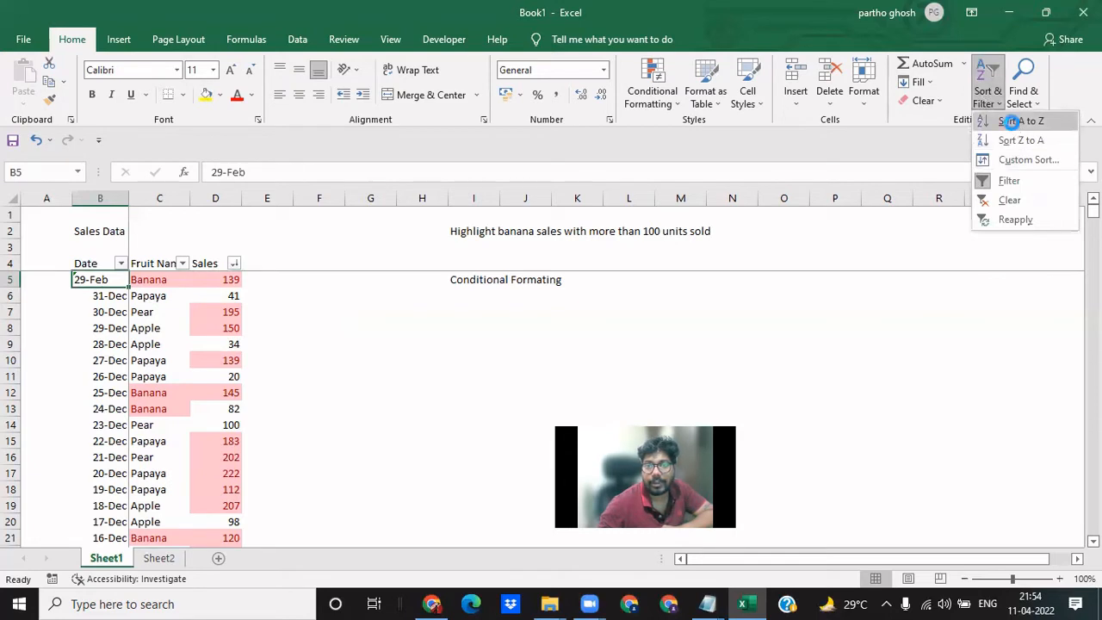
pyautogui.click(1012, 121)
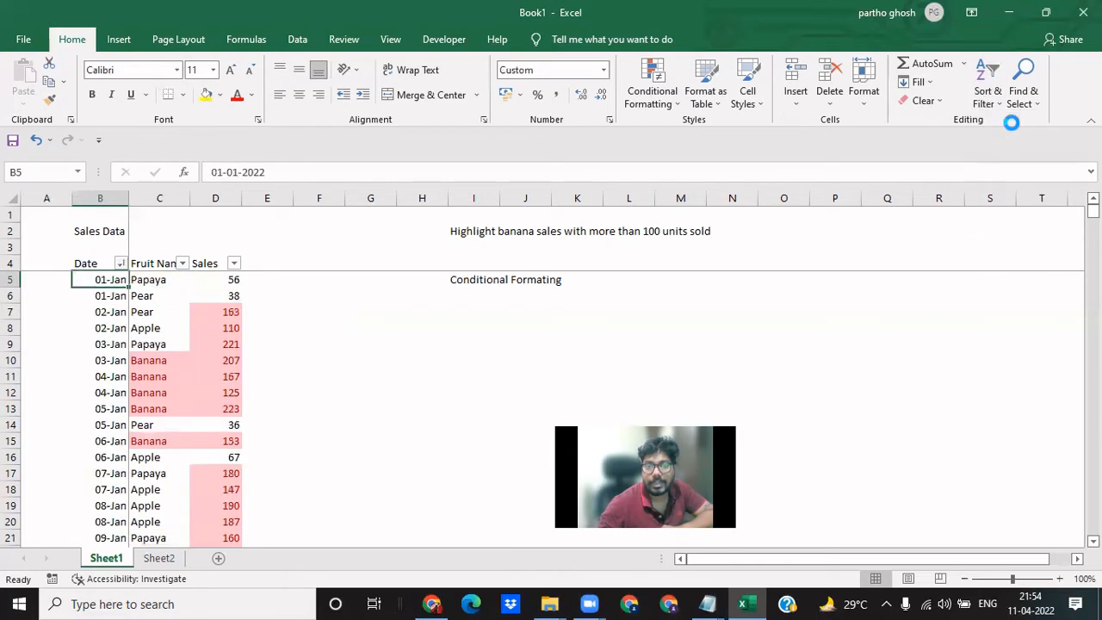
pyautogui.click(331, 310)
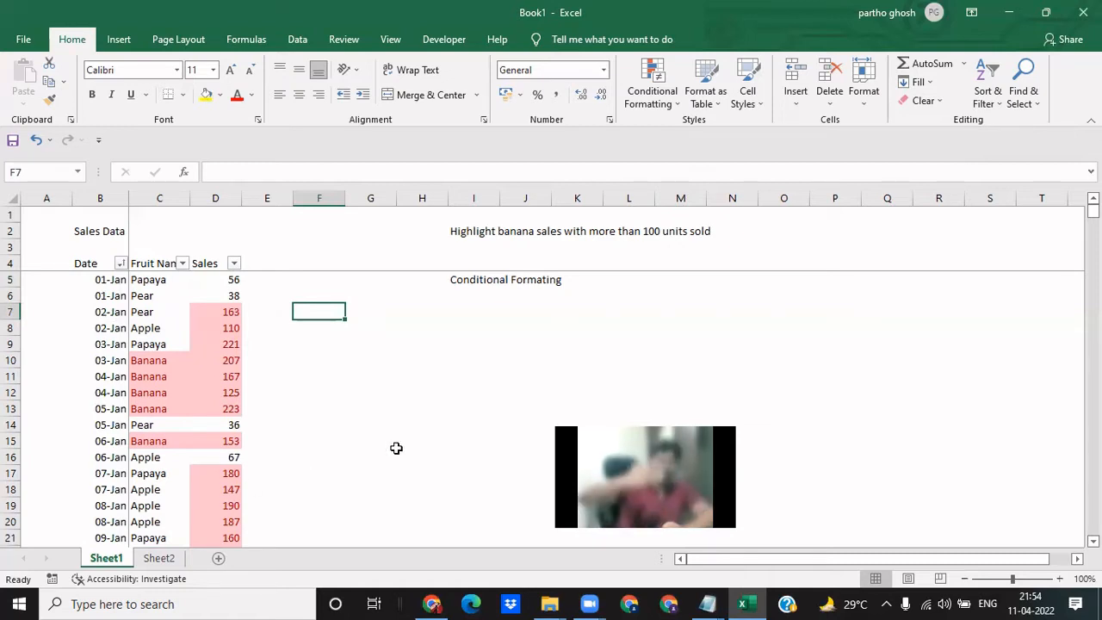
pyautogui.click(370, 456)
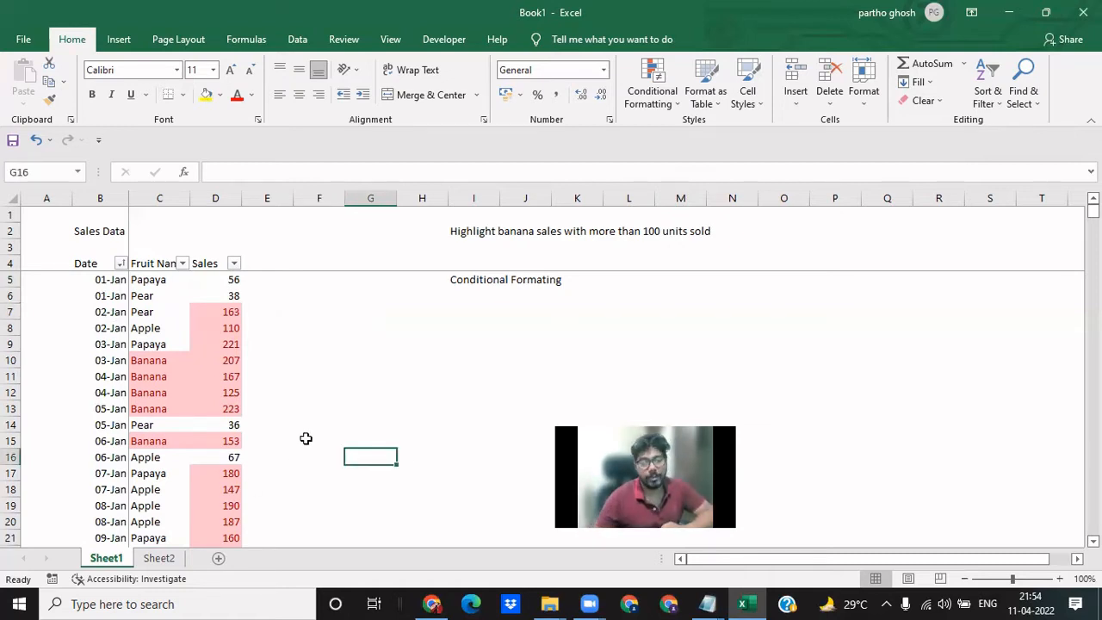
pyautogui.rightClick(404, 455)
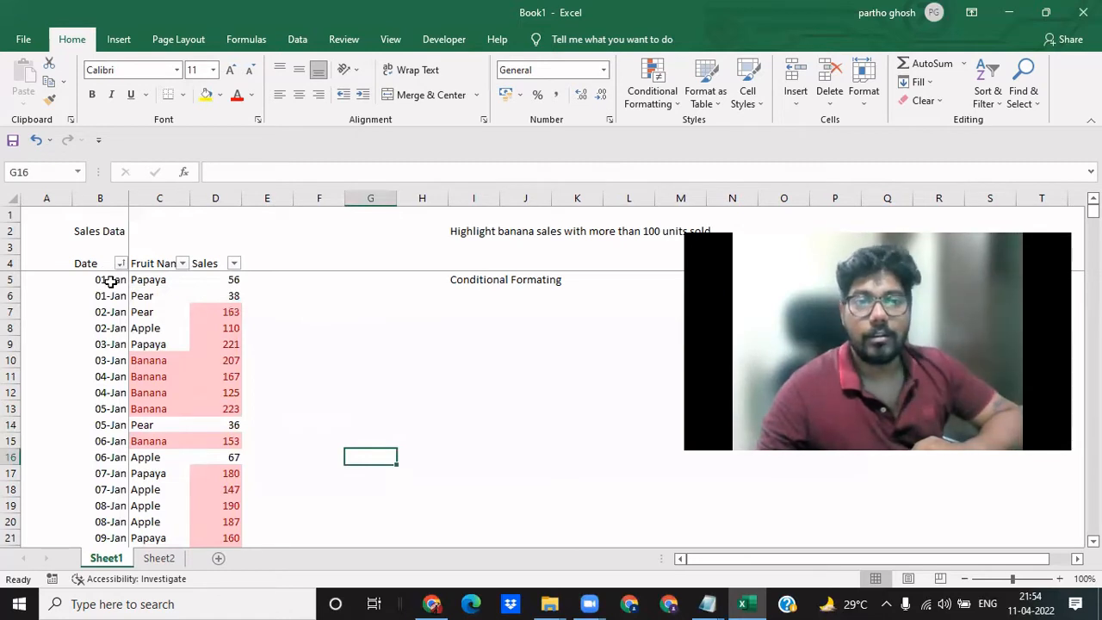
# - Inspect the first January dates in B5:B7 of the sorted sales data
pyautogui.moveTo(110, 283); pyautogui.dragTo(111, 313)
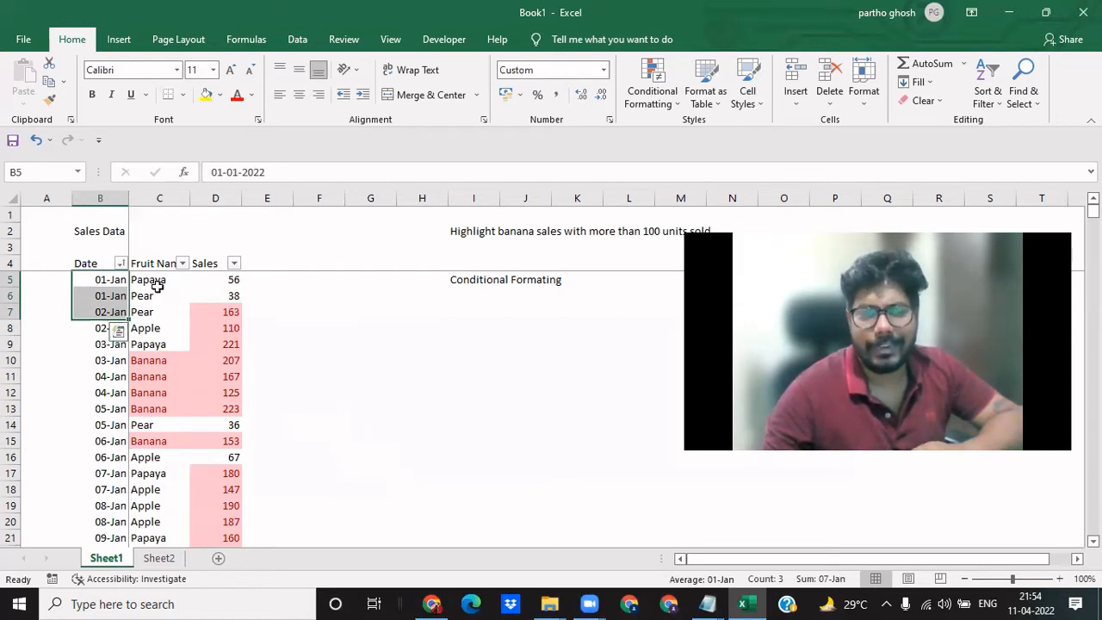
pyautogui.click(111, 281)
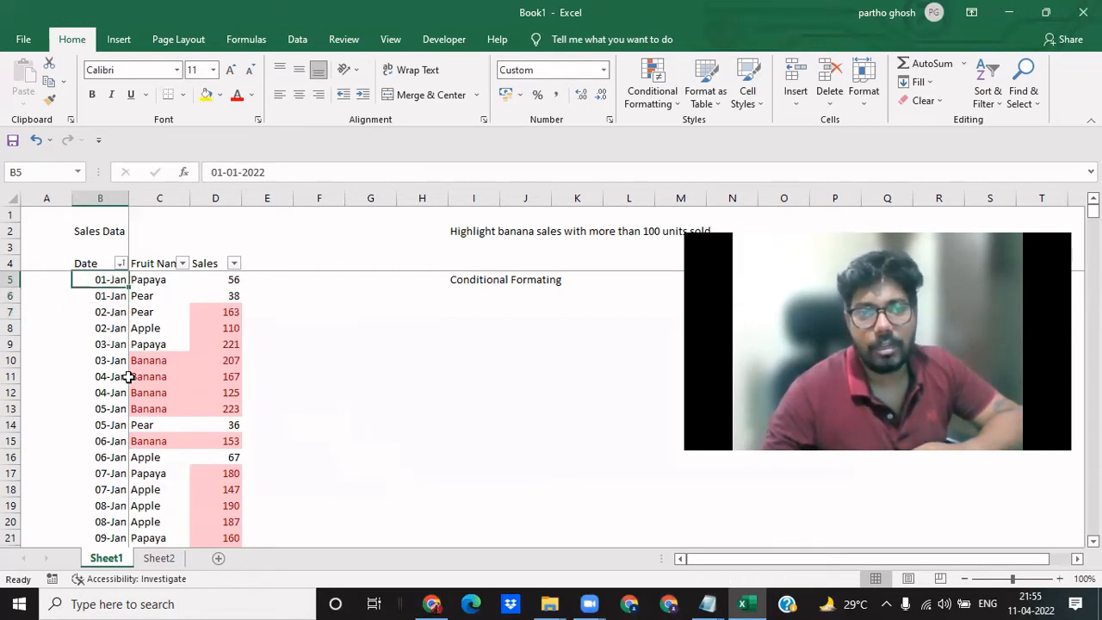
pyautogui.press('Down')
pyautogui.press('Up')
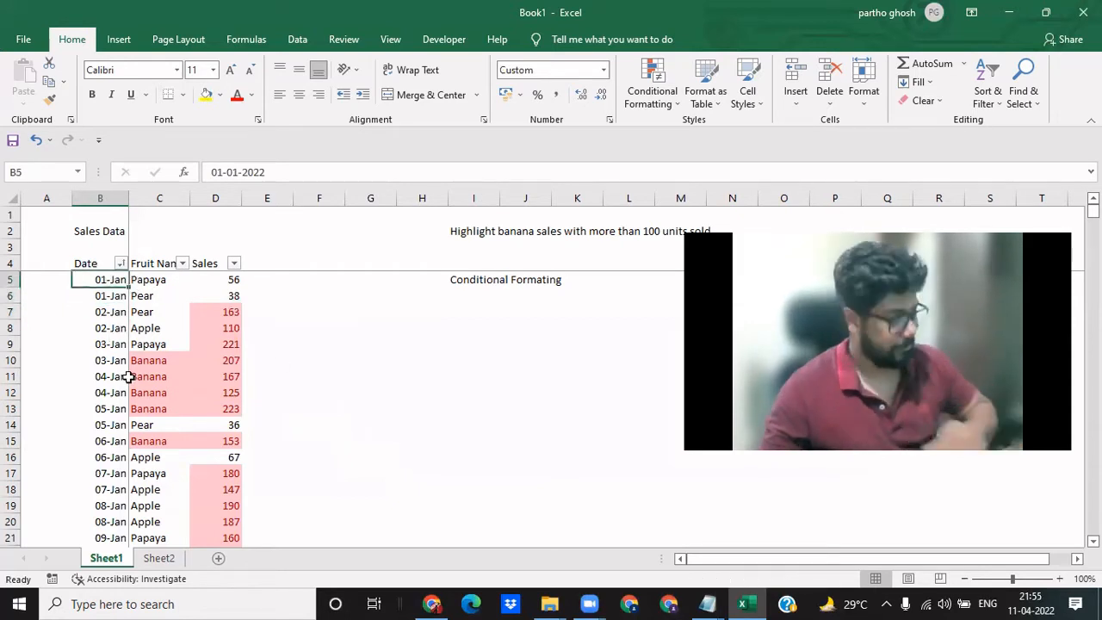
# - Undo the sorting changes back to the sales list filtered for Banana with more than 100 units
pyautogui.hotkey('ctrl', 'z')
pyautogui.hotkey('ctrl', 'z')
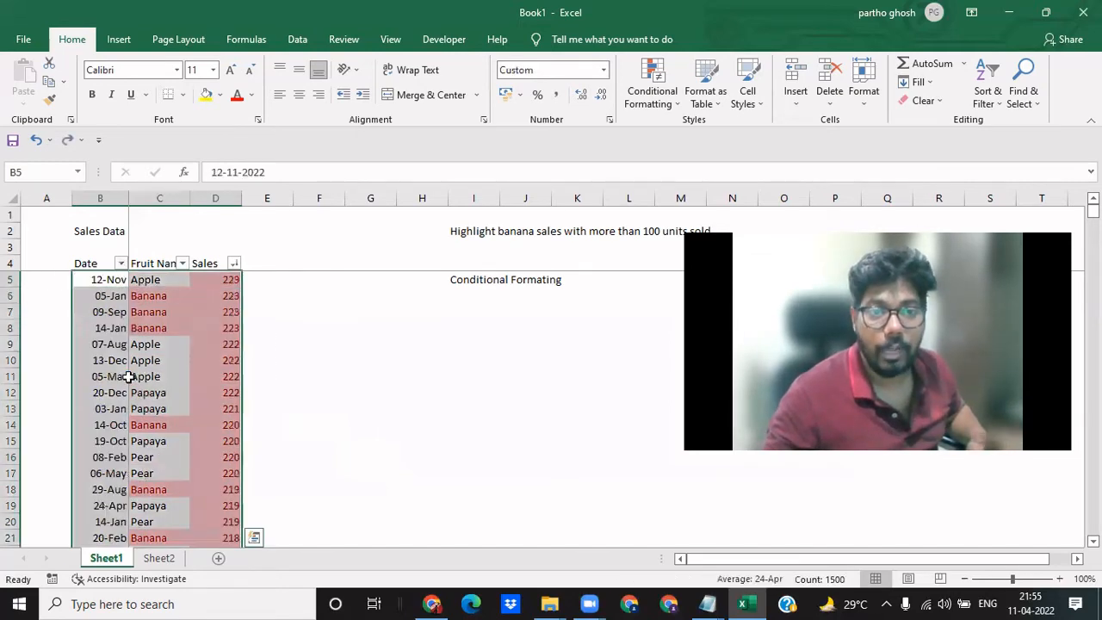
pyautogui.hotkey('ctrl', 'z')
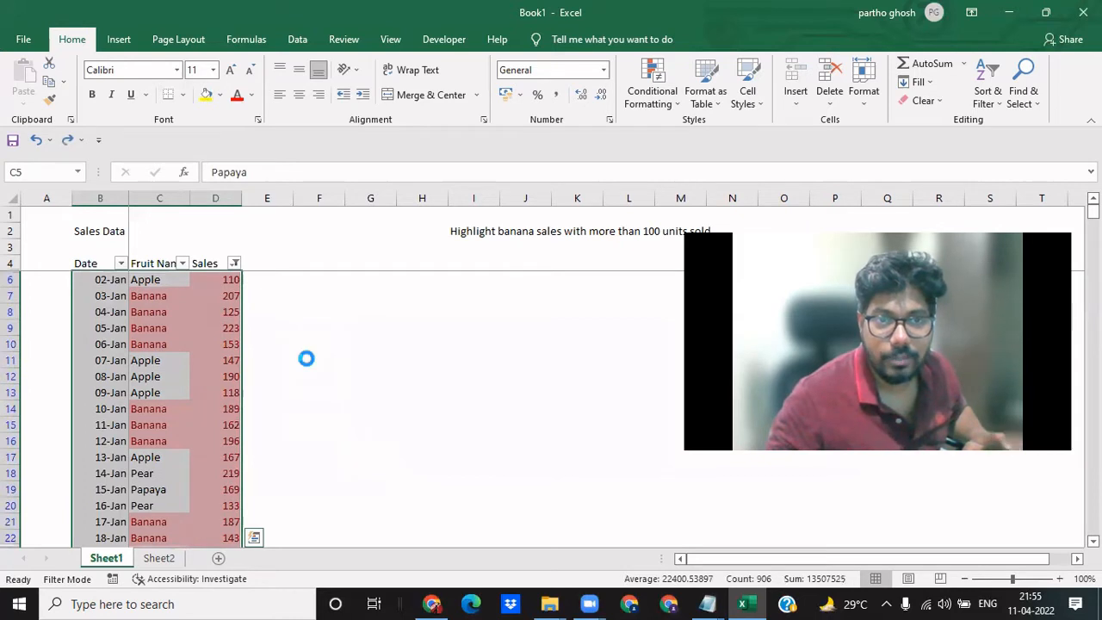
pyautogui.click(307, 360)
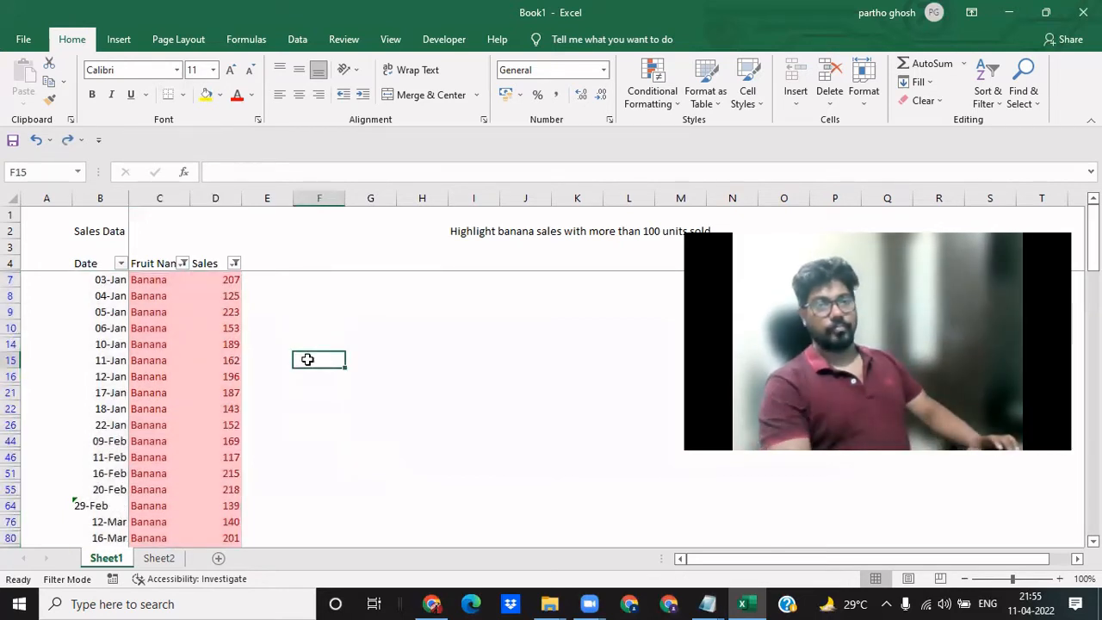
# - Remove the filters from the sales data so the full list shows
pyautogui.press('Left')
pyautogui.press('Left')
pyautogui.press('Up')
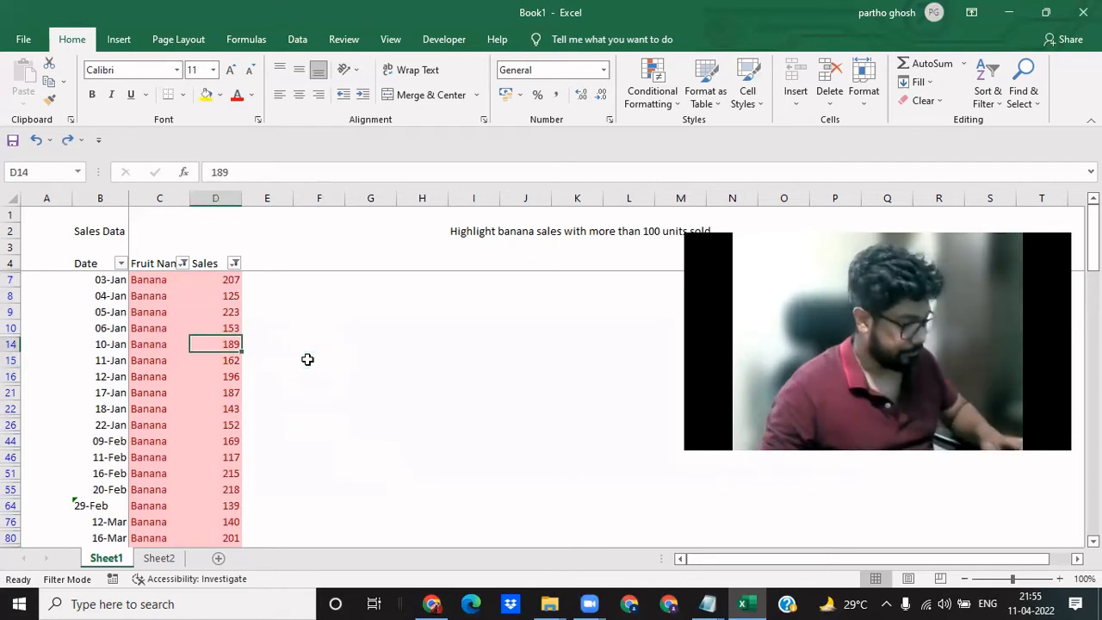
pyautogui.hotkey('ctrl', 'shift', 'l')
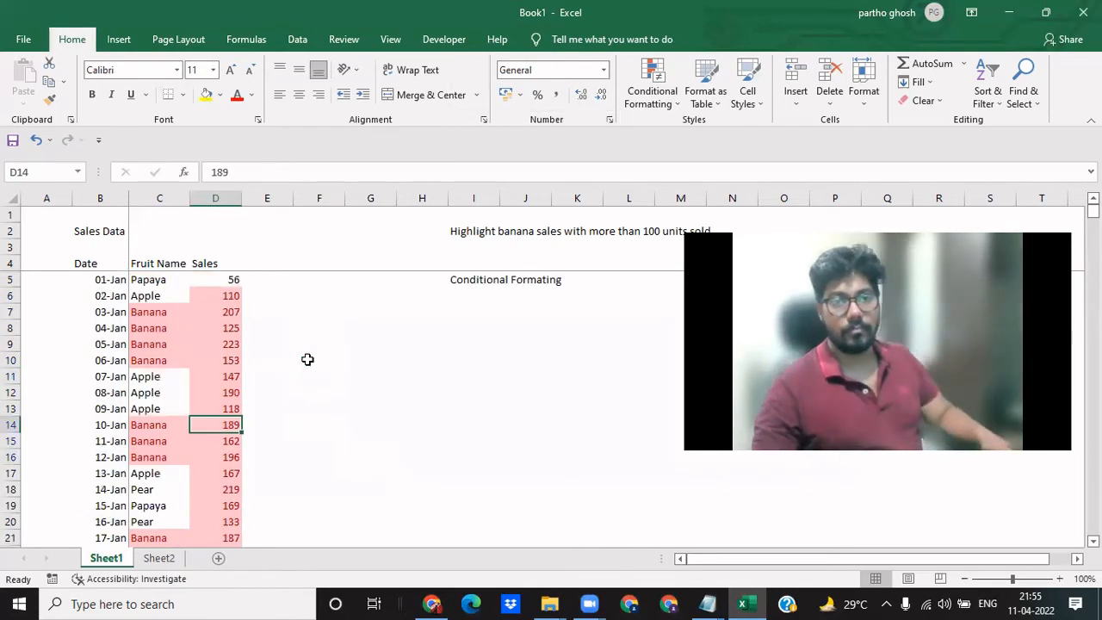
# - Enter "Sorting" in cell I6 below the Conditional Formating note
pyautogui.press('Up')
pyautogui.press('Left')
pyautogui.hotkey('ctrl', 'Up')
pyautogui.press('Down')
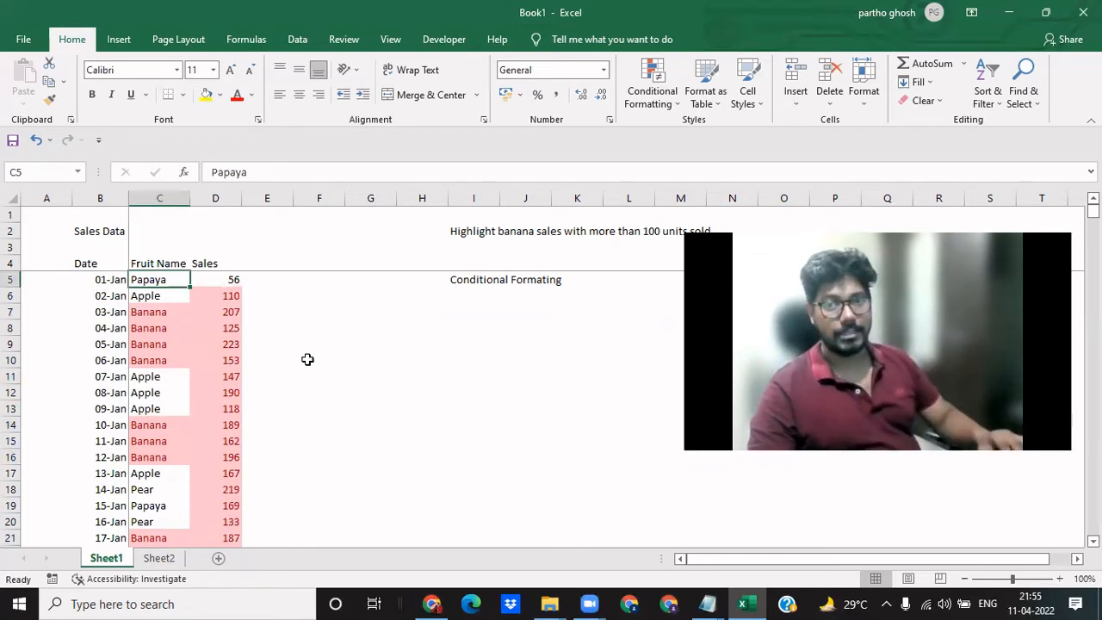
pyautogui.press('Right')
pyautogui.press('Right')
pyautogui.press('Right')
pyautogui.press('Right')
pyautogui.press('Right')
pyautogui.press('Right')
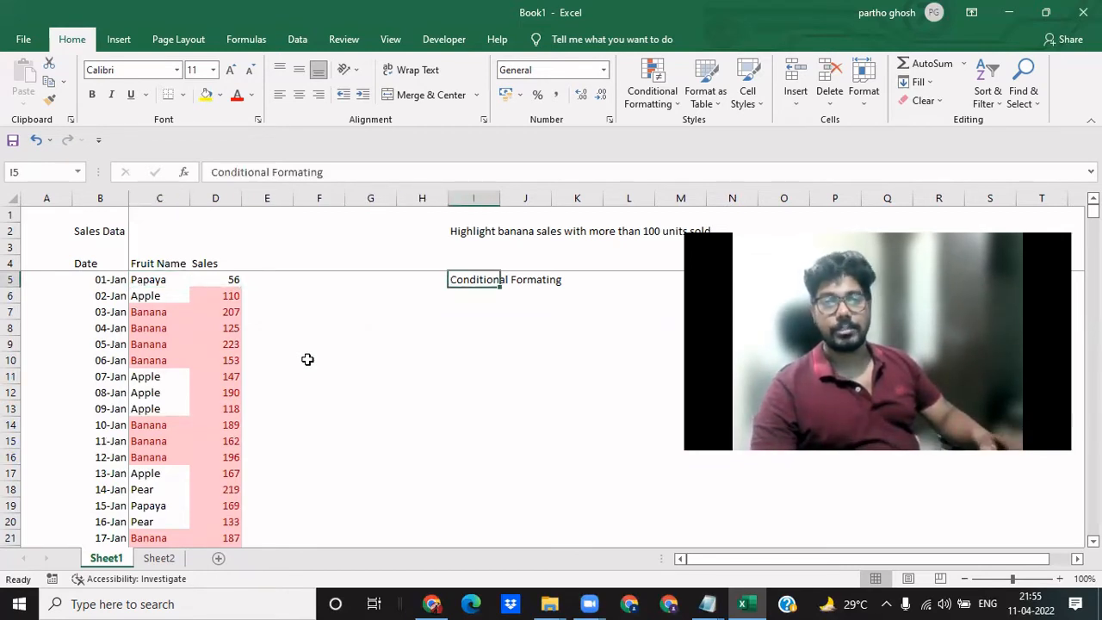
pyautogui.press('Down')
pyautogui.write('Sorting')
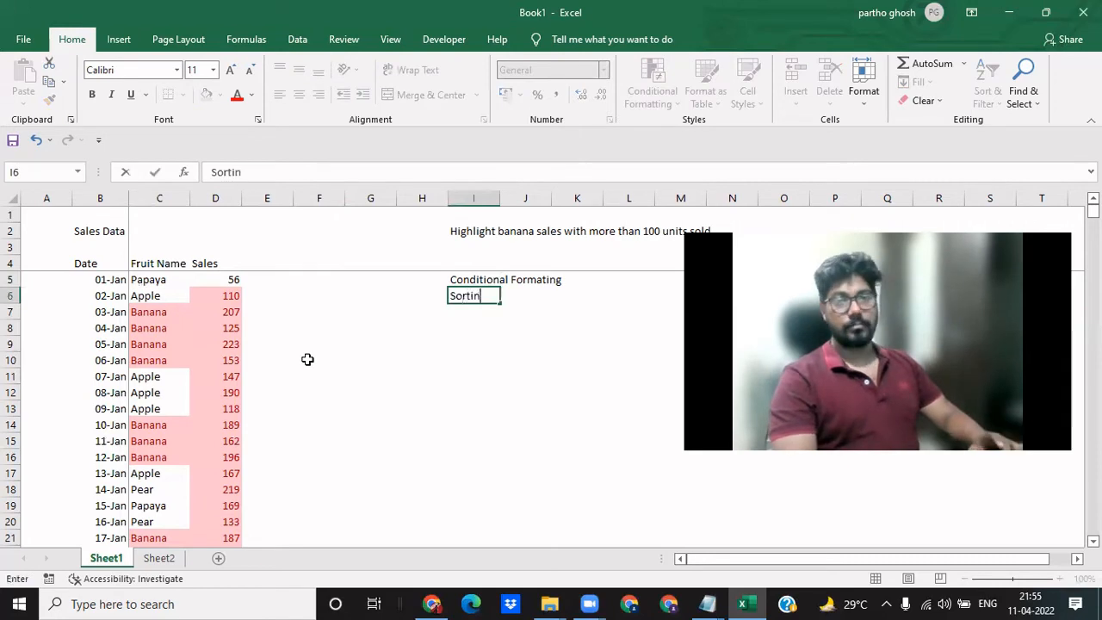
pyautogui.press('Return')
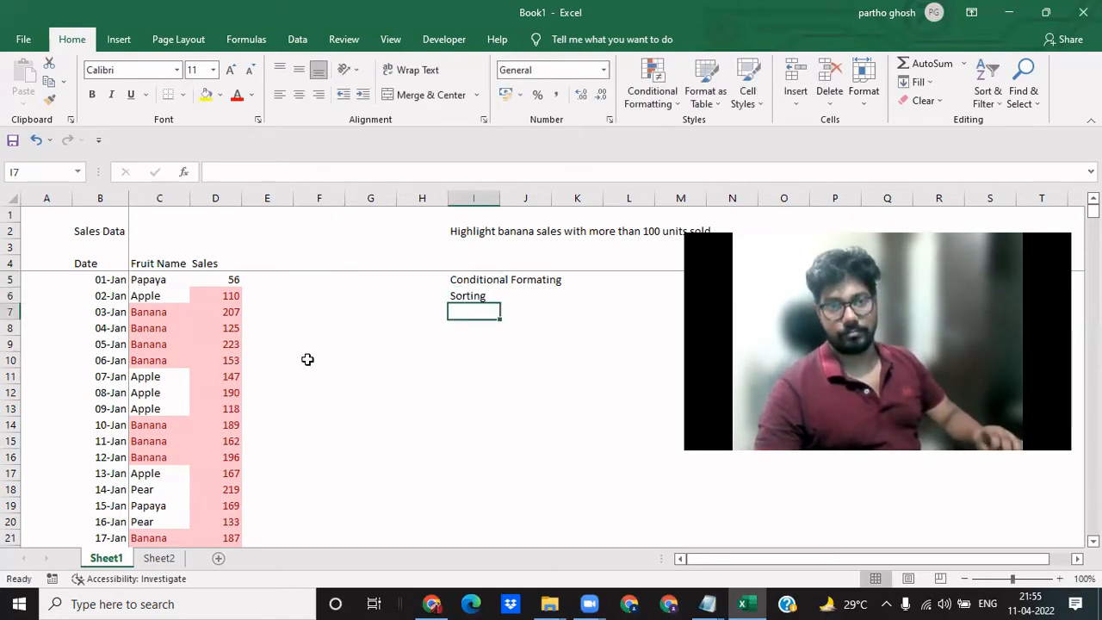
# - Review the Date and Fruit Name headers in row 4 of the sales data
pyautogui.press('Down')
pyautogui.press('Left')
pyautogui.press('Left')
pyautogui.press('Left')
pyautogui.press('Up')
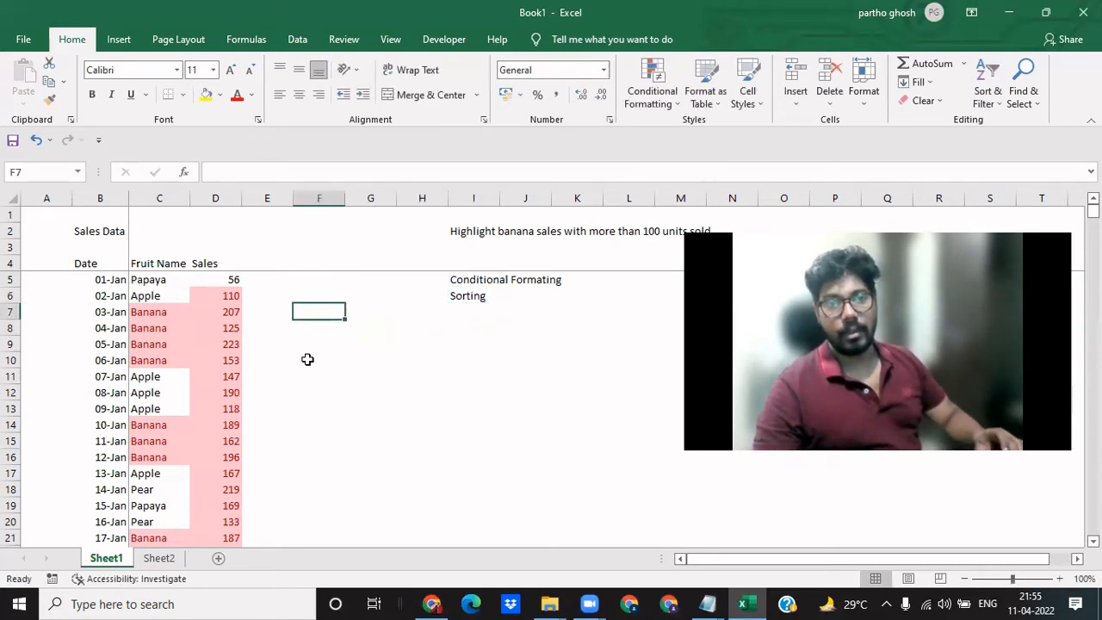
pyautogui.press('Left')
pyautogui.press('Up')
pyautogui.press('Up')
pyautogui.press('Up')
pyautogui.press('Up')
pyautogui.press('Left')
pyautogui.press('Left')
pyautogui.press('Left')
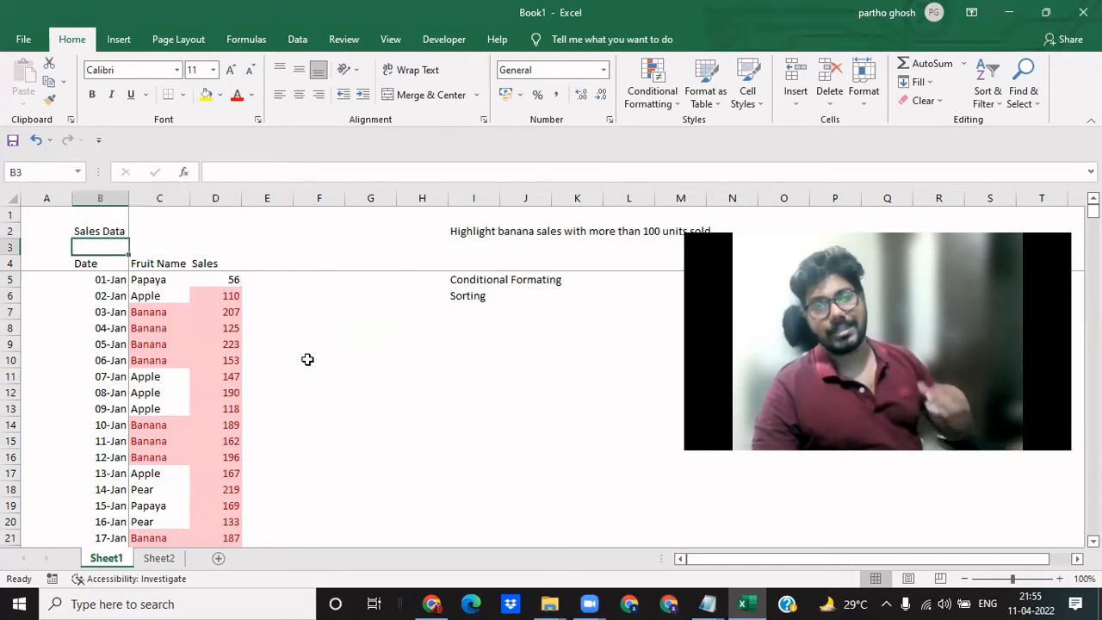
pyautogui.press('Down')
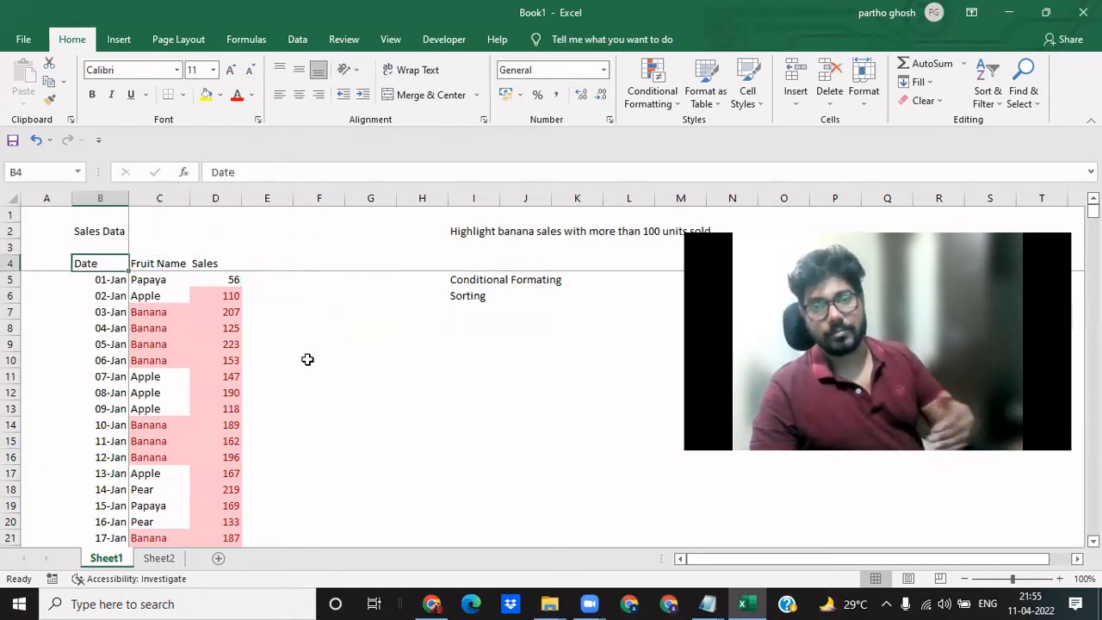
pyautogui.press('Right')
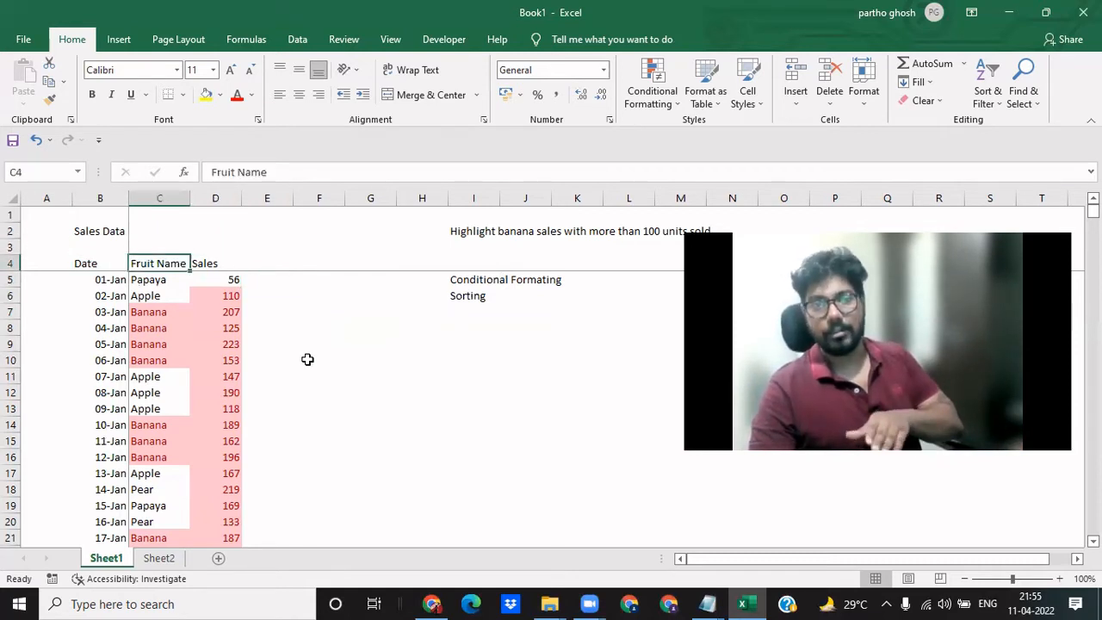
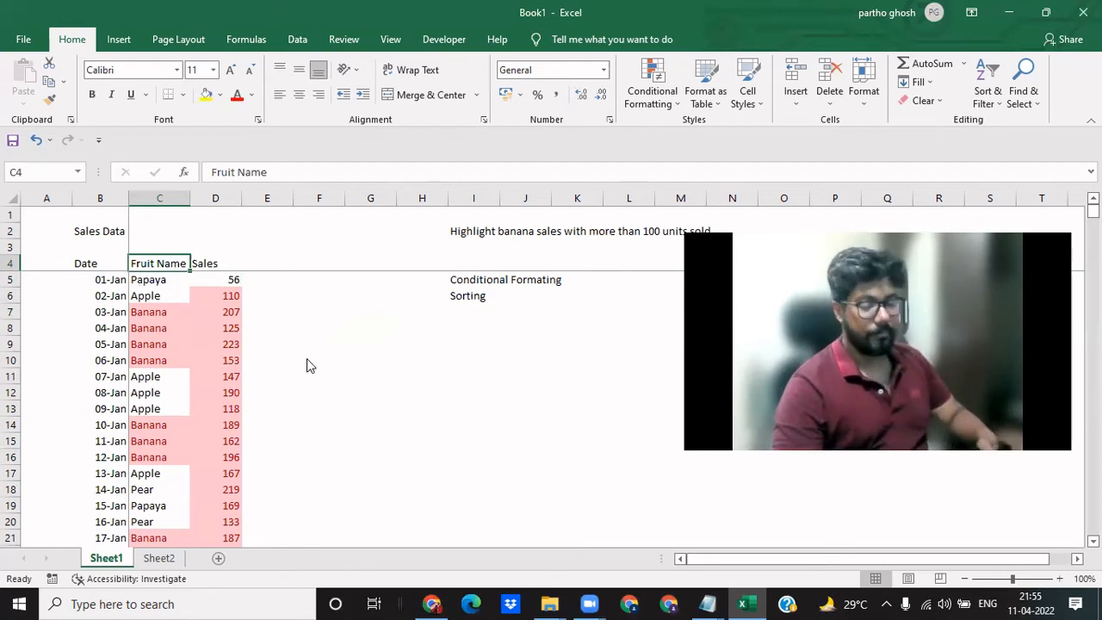
# - Insert an empty column between Date and Fruit Name in the sales data
pyautogui.hotkey('alt', 'i')
pyautogui.press('c')
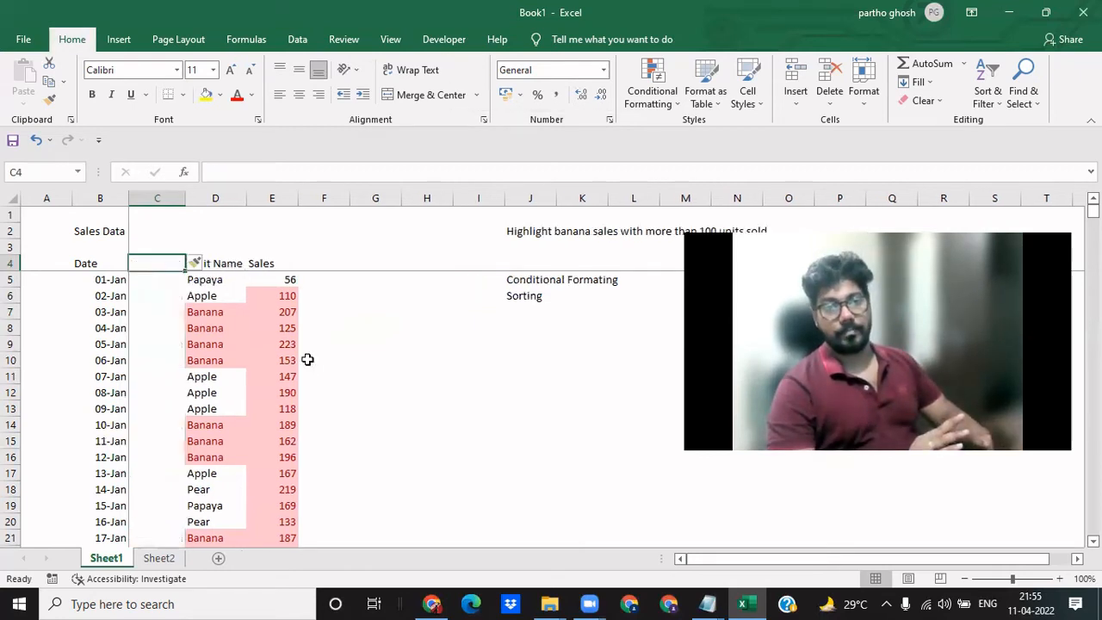
# - On Sheet2, record the shortcut "alt, I, C" in B5 with the description "inserting a column" in C5
pyautogui.hotkey('ctrl', 'pagedown')
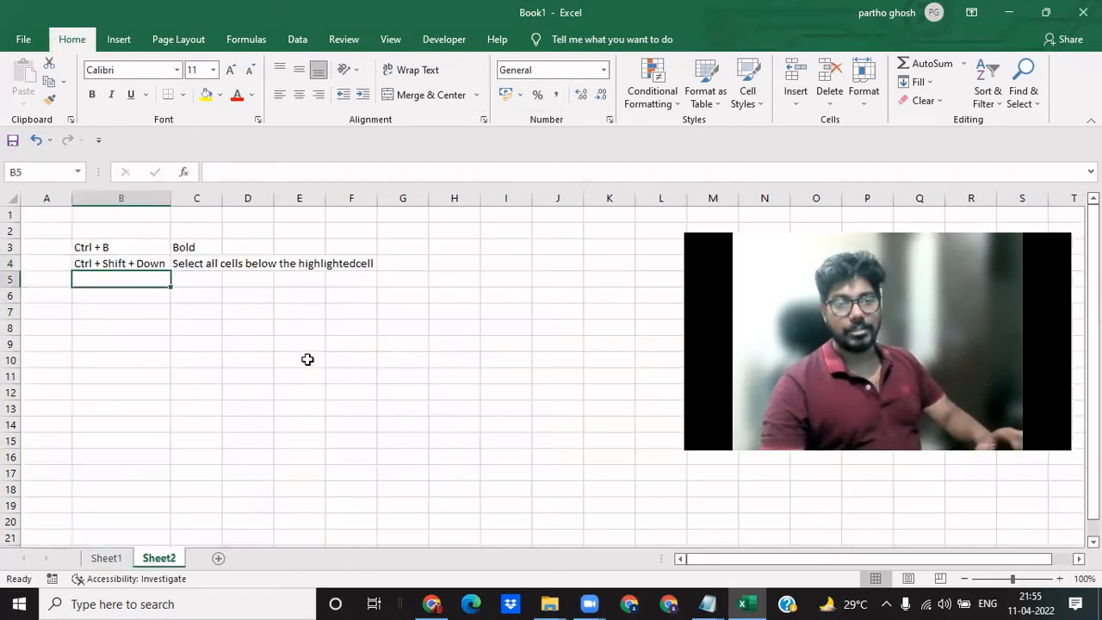
pyautogui.write('alt')
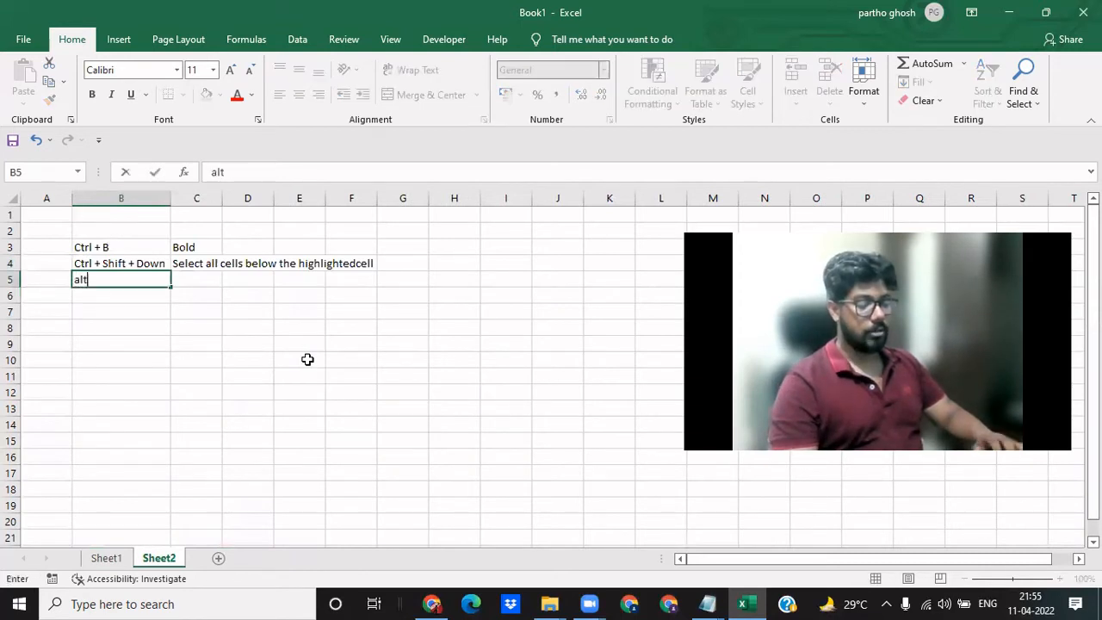
pyautogui.write(', I, ')
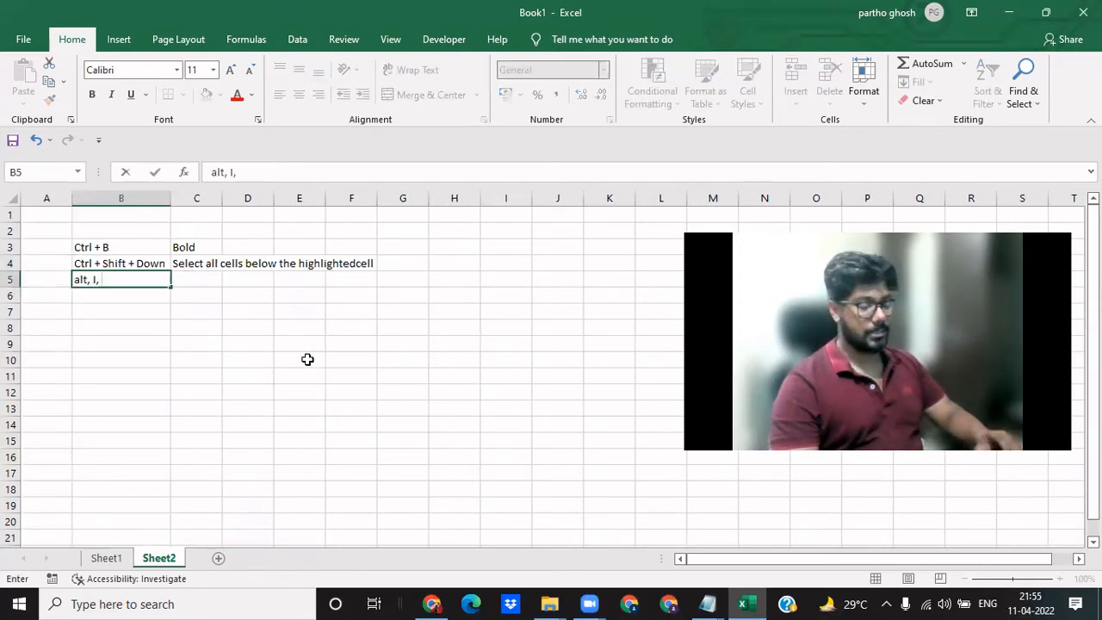
pyautogui.write('C')
pyautogui.press('Tab')
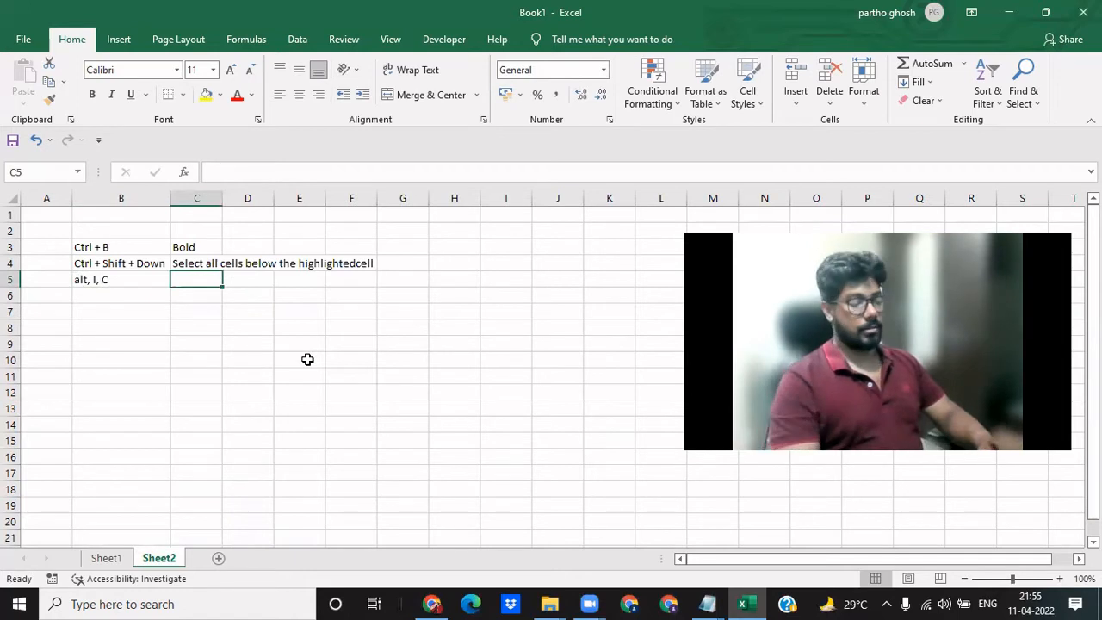
pyautogui.write('inserting a co')
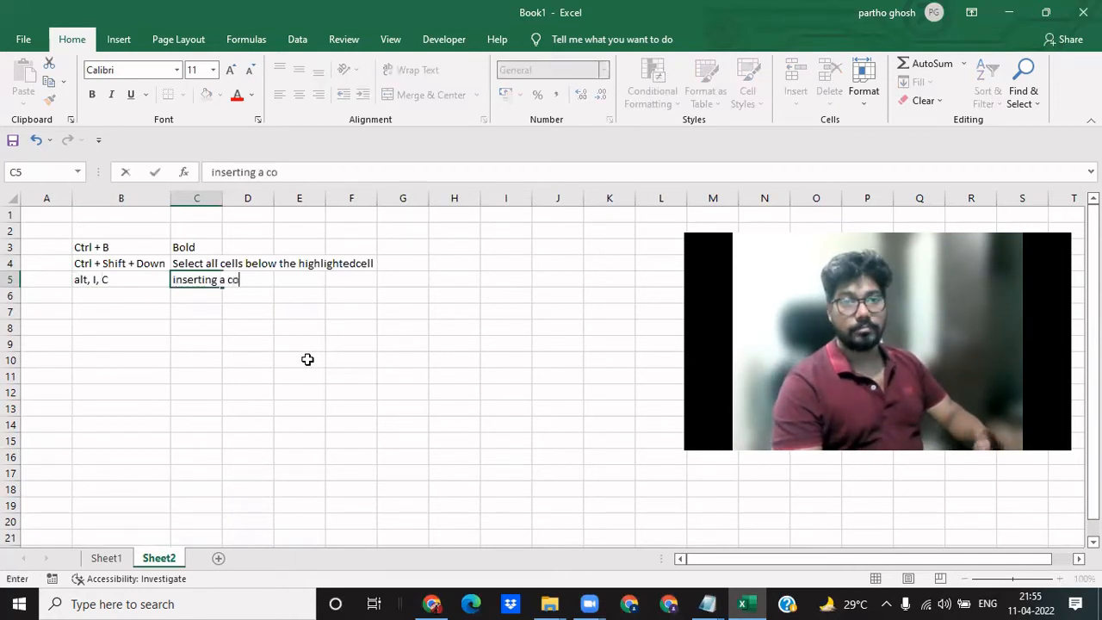
pyautogui.write('lumn')
pyautogui.press('Return')
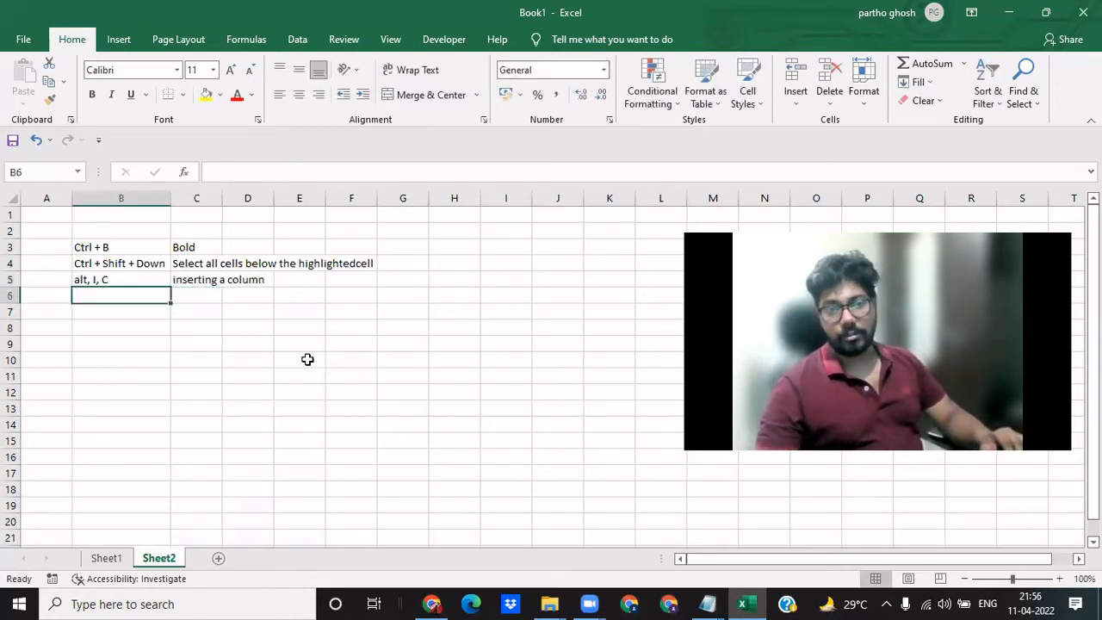
# - Review the shortcuts listed in column B of Sheet2, from Ctrl + B down to the column insertion entry
pyautogui.press('Up')
pyautogui.press('Up')
pyautogui.press('Up')
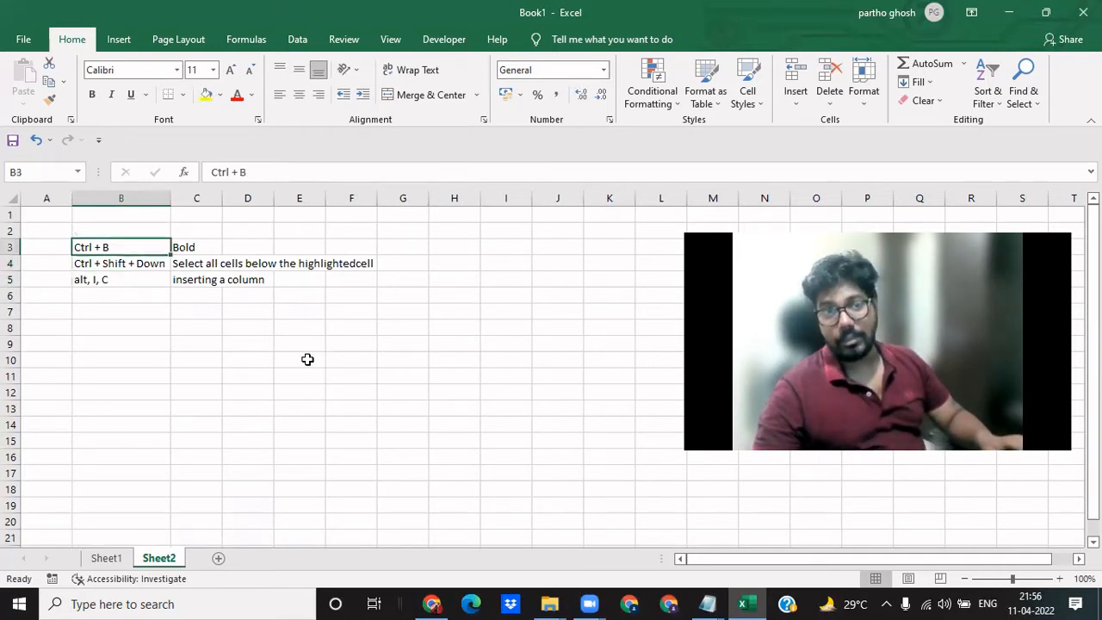
pyautogui.press('Down')
pyautogui.press('Down')
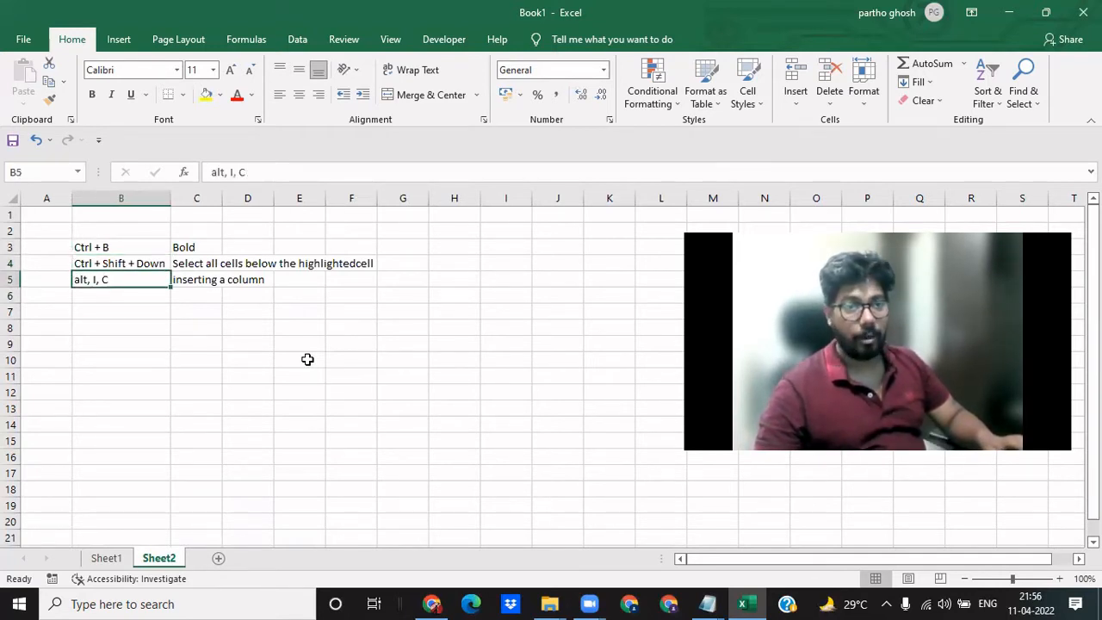
pyautogui.press('Down')
pyautogui.press('Down')
pyautogui.press('Right')
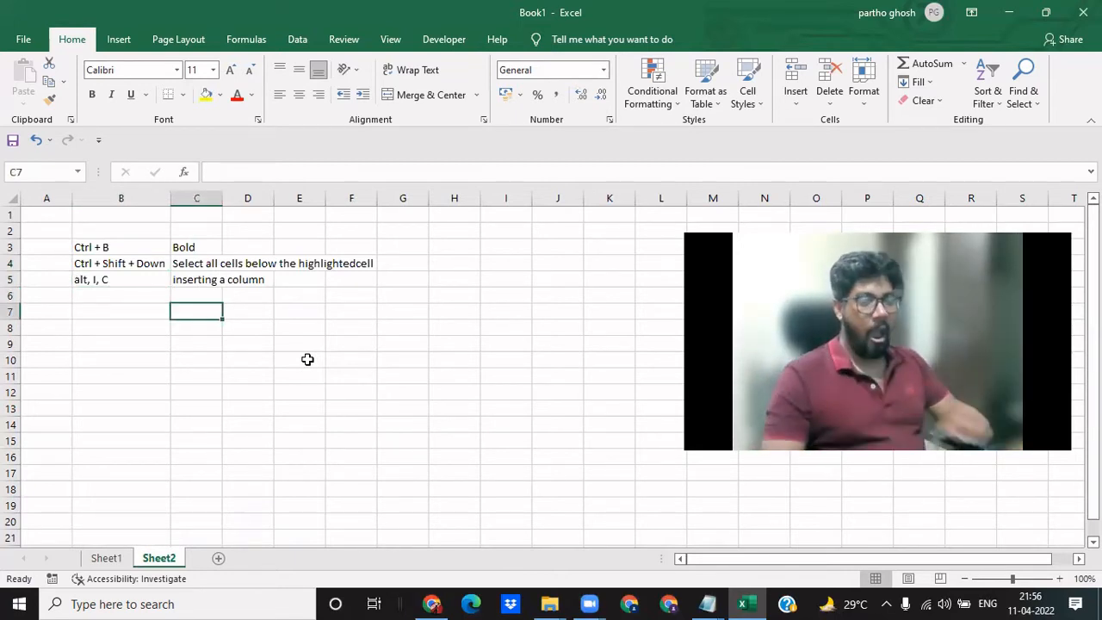
# - Try bold formatting on the "inserting a column" description in C5 and remove it again
pyautogui.press('Up')
pyautogui.press('Up')
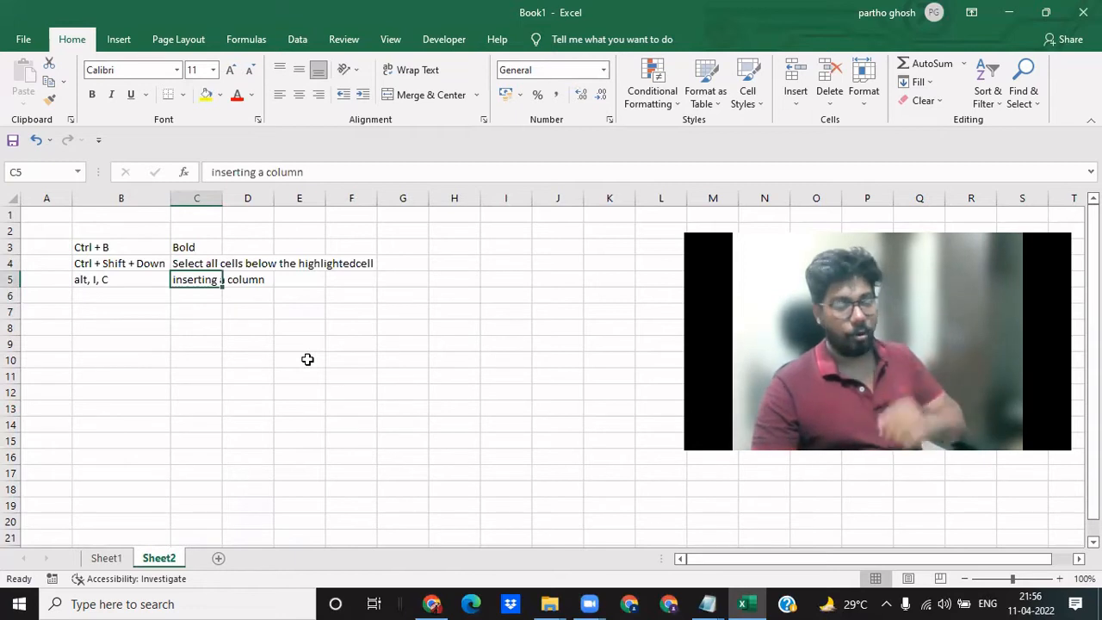
pyautogui.hotkey('ctrl', 'b')
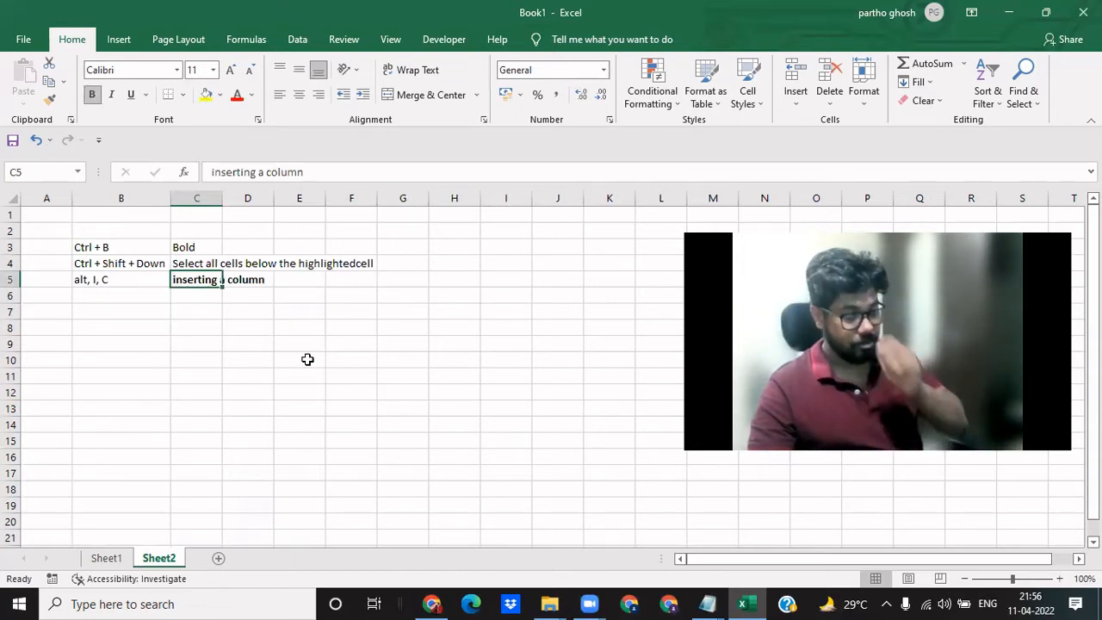
pyautogui.hotkey('ctrl', 'b')
# - Try inserting an empty column before the shortcut list from cell B7, and delete that column again
pyautogui.press('Left')
pyautogui.press('Up')
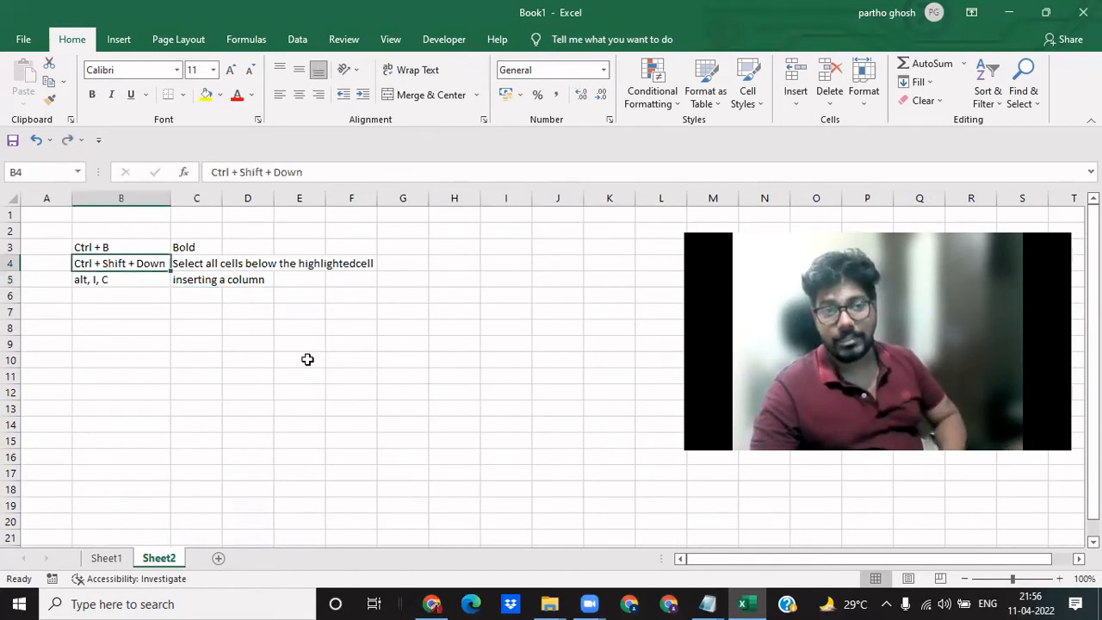
pyautogui.press('Up')
pyautogui.press('Down')
pyautogui.press('Down')
pyautogui.press('Down')
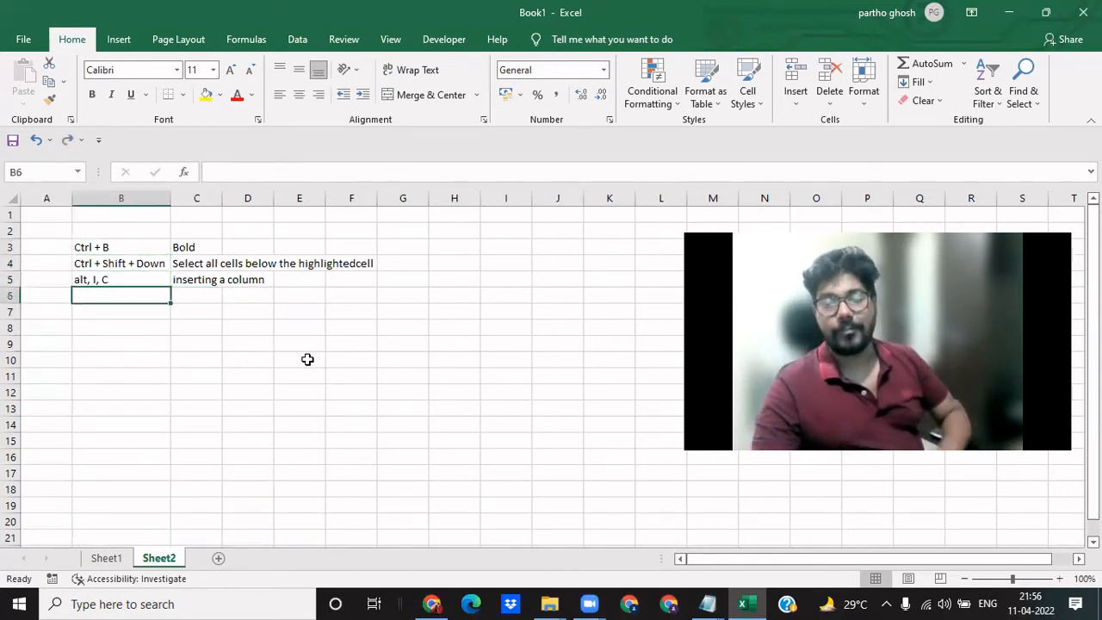
pyautogui.press('Down')
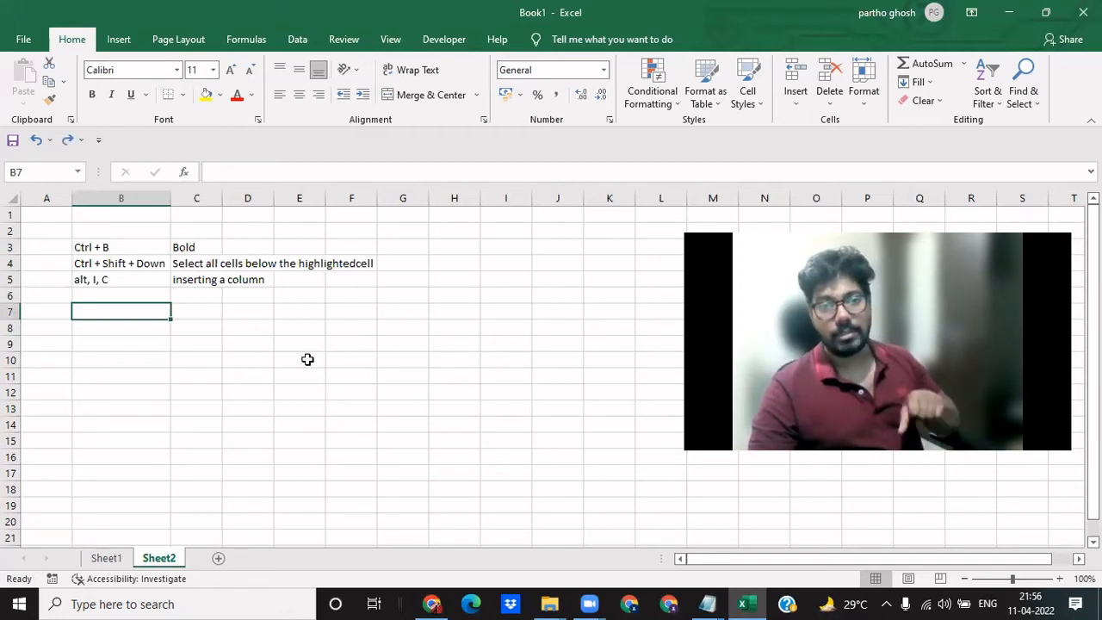
pyautogui.press('alt')
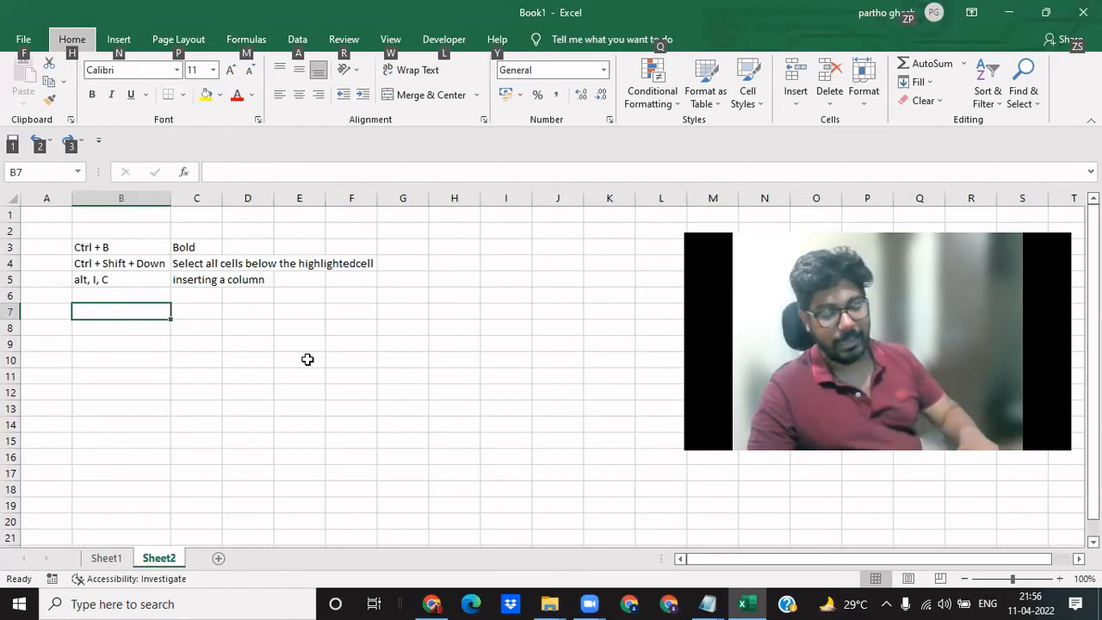
pyautogui.press('i')
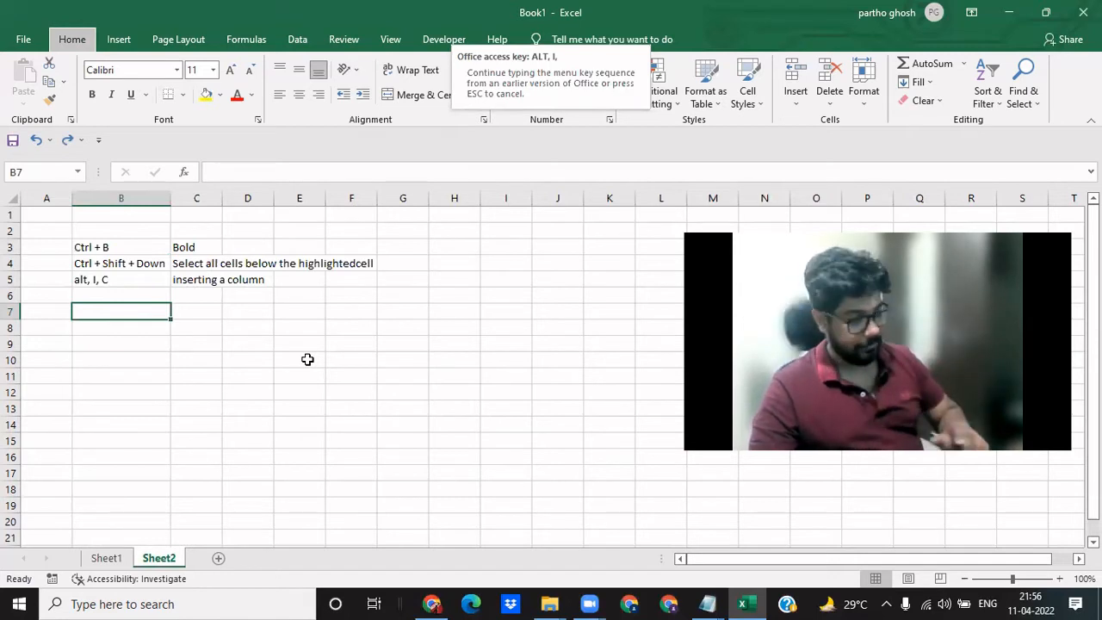
pyautogui.press('c')
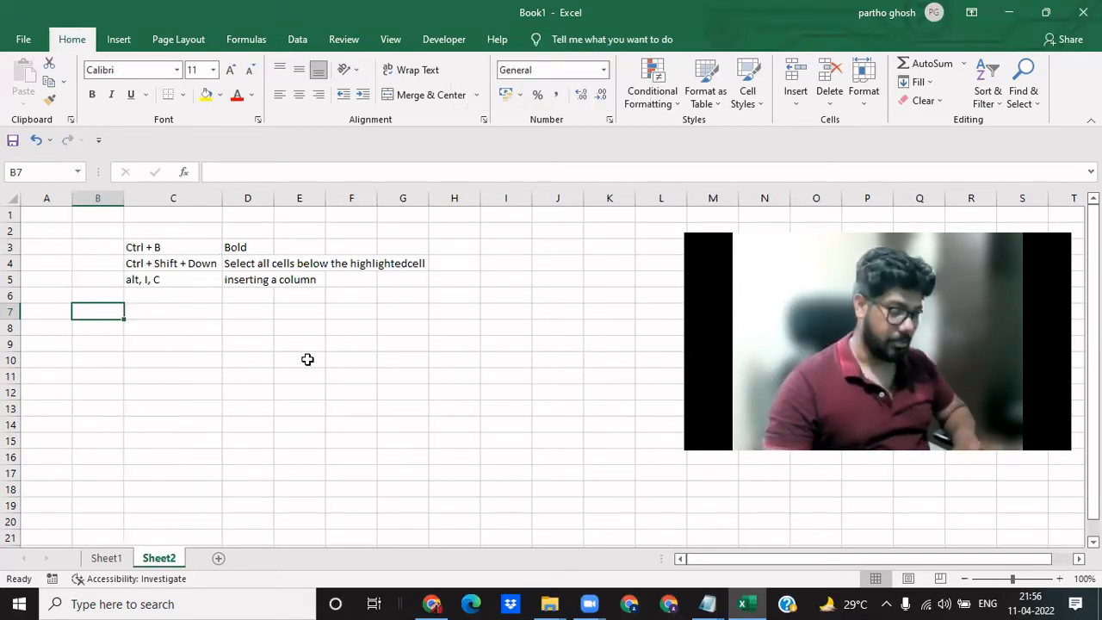
pyautogui.hotkey('ctrl', 'space')
pyautogui.hotkey('ctrl', '-')
# - Record the shortcut "alt, I, r" in B6 with the description "inserting a row" in C6
pyautogui.press('Down')
pyautogui.press('Up')
pyautogui.press('Up')
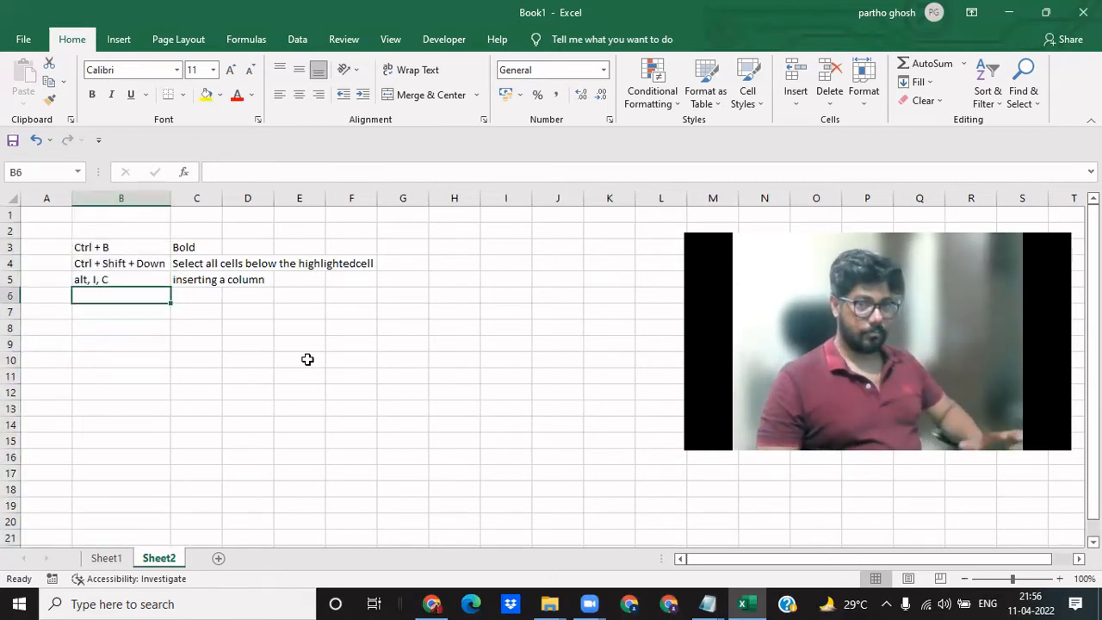
pyautogui.write('alt, I,')
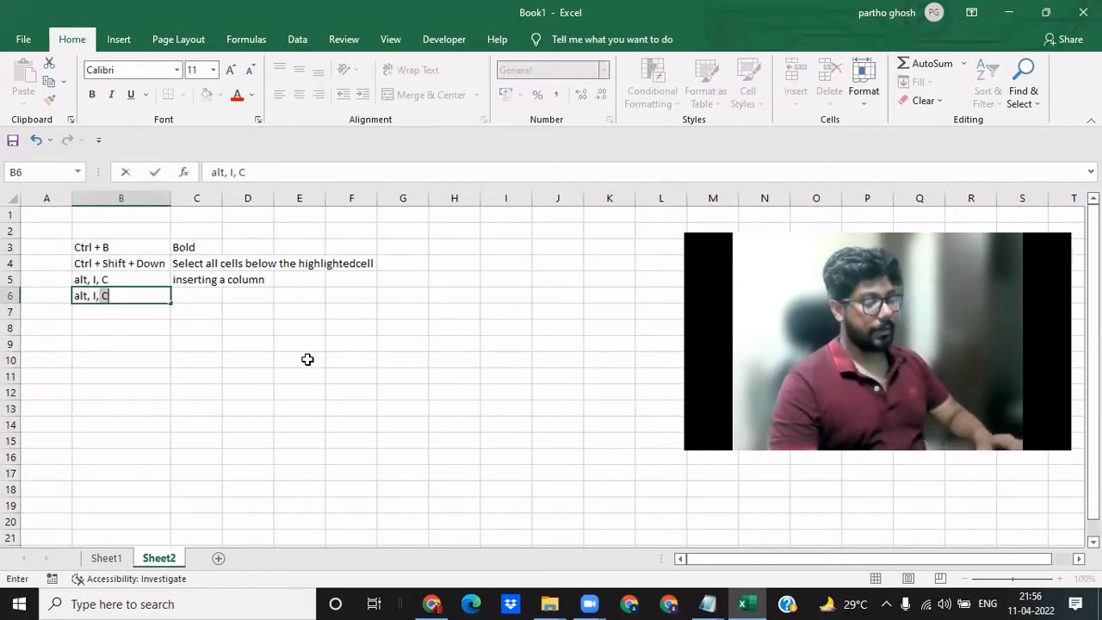
pyautogui.write(' r')
pyautogui.press('Tab')
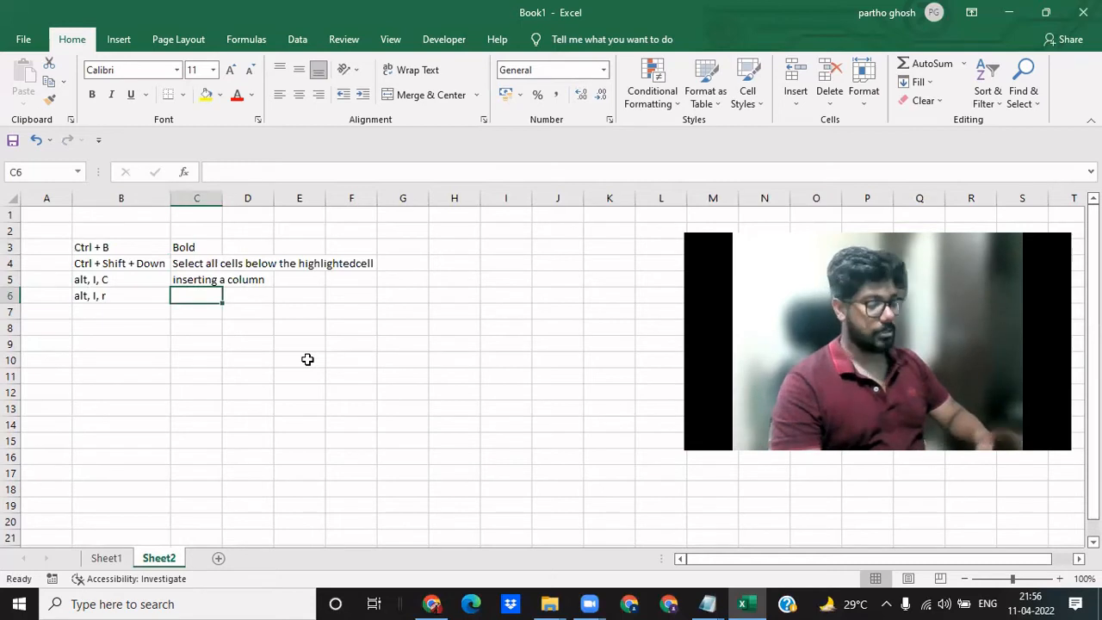
pyautogui.write('insertinga')
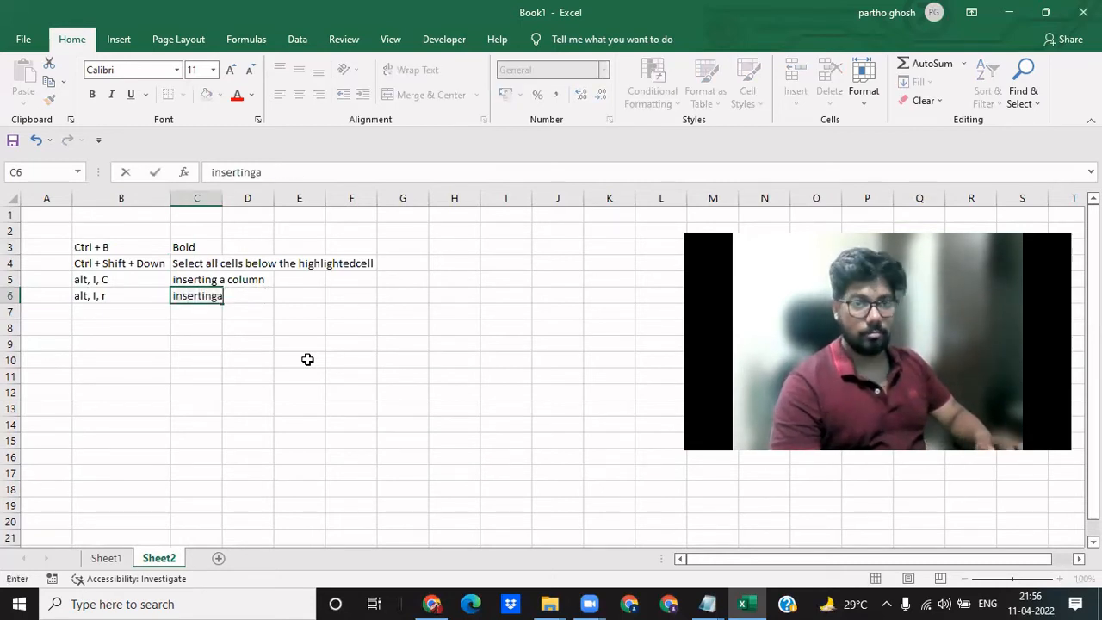
pyautogui.press('BackSpace')
pyautogui.press('BackSpace')
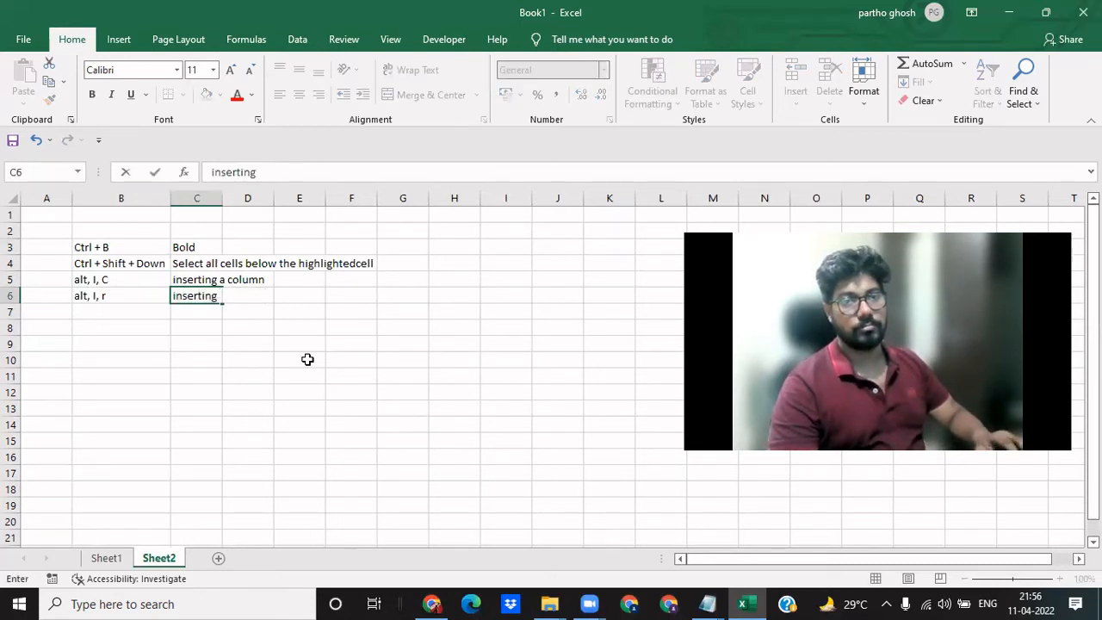
pyautogui.write('a row')
pyautogui.press('Return')
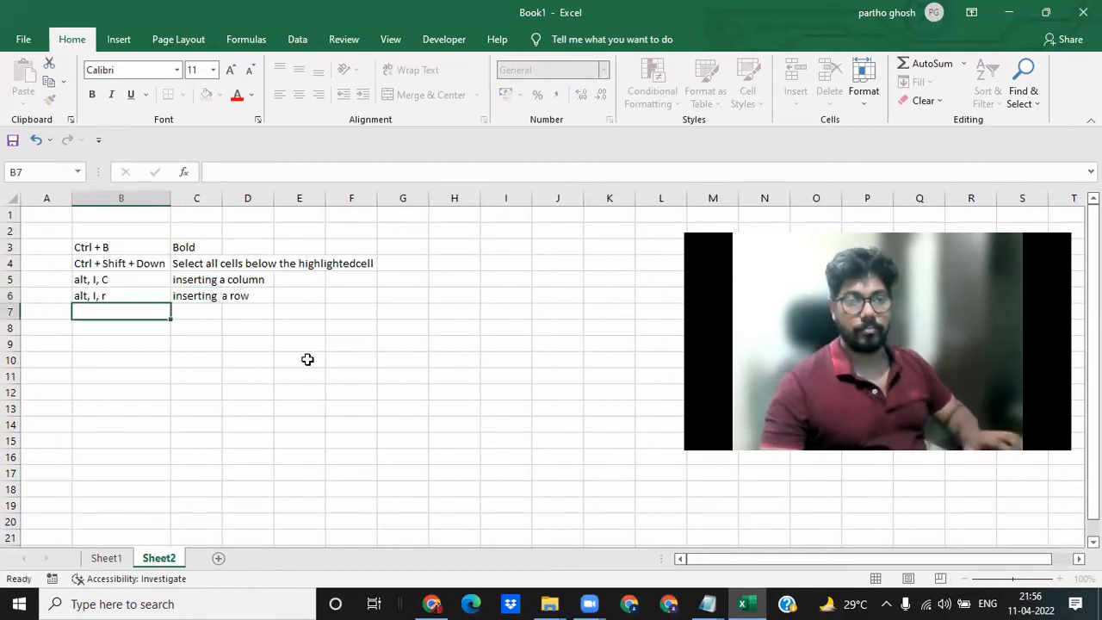
# - On Sheet1, enter the header "Month" in C4 for the empty column beside Date
pyautogui.hotkey('ctrl', 'pageup')
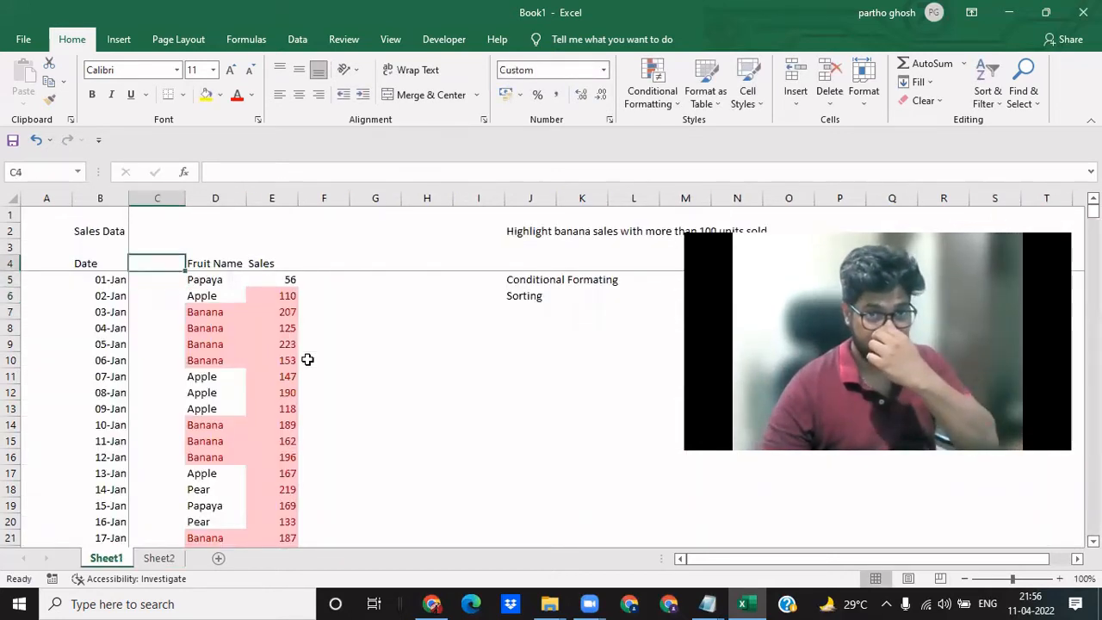
pyautogui.write('Month')
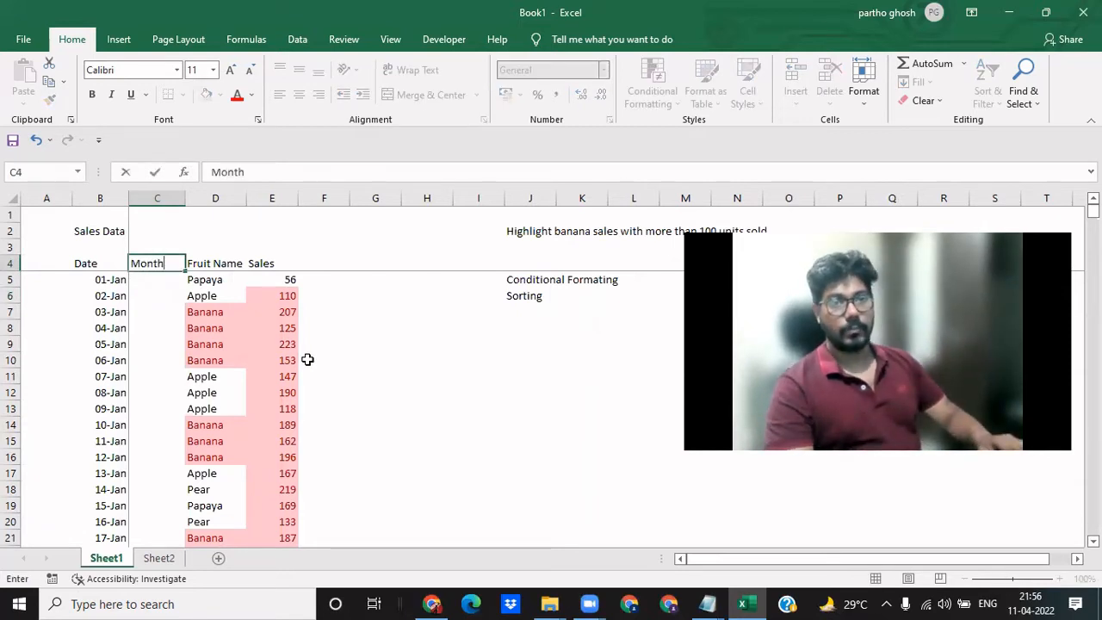
pyautogui.press('Return')
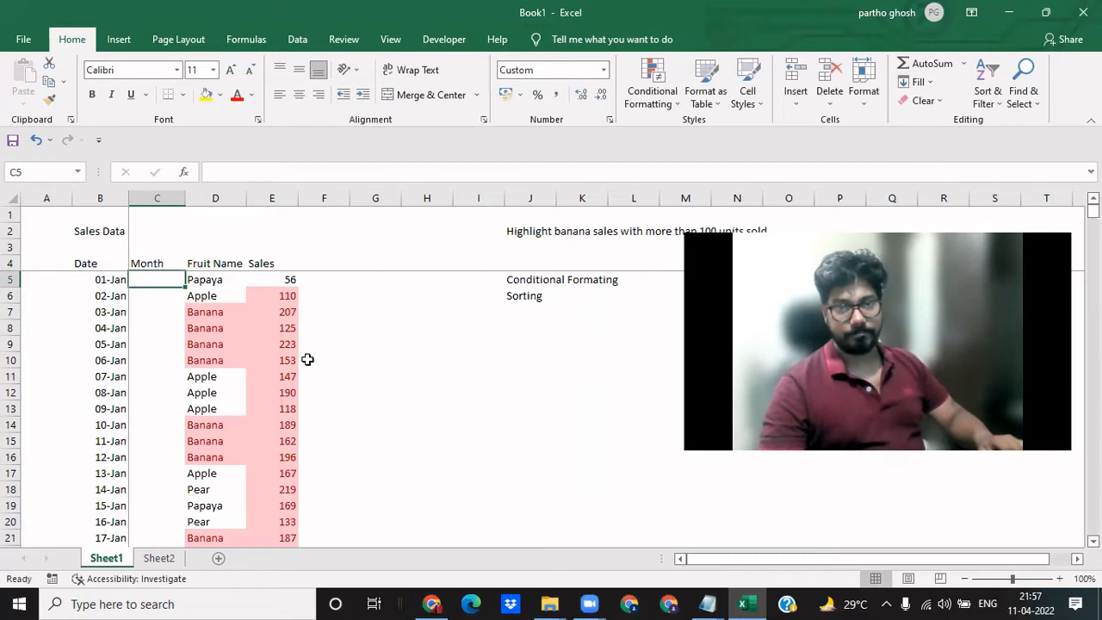
# - Enter the formula =MONTH(B5) in C5 to extract the month from the first date
pyautogui.write('=')
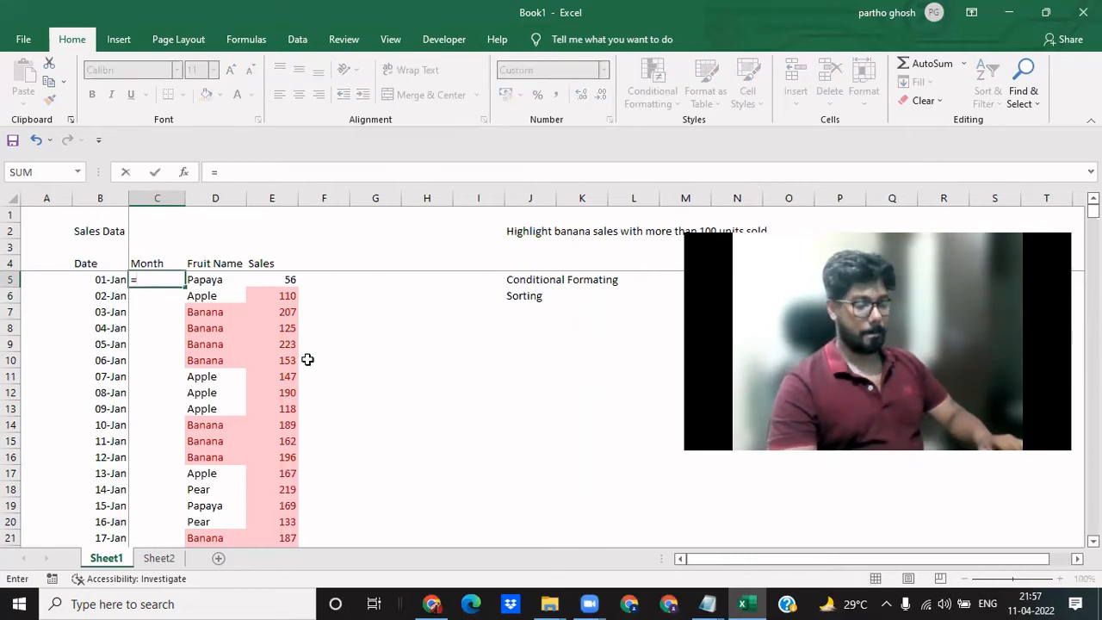
pyautogui.write('month')
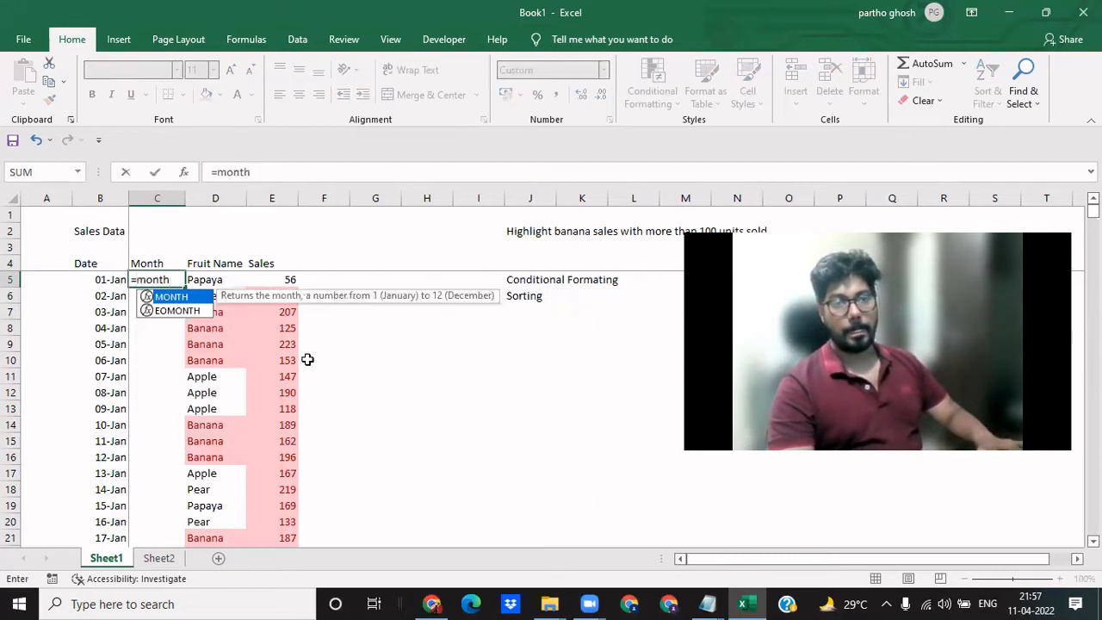
pyautogui.press('Tab')
pyautogui.press('Left')
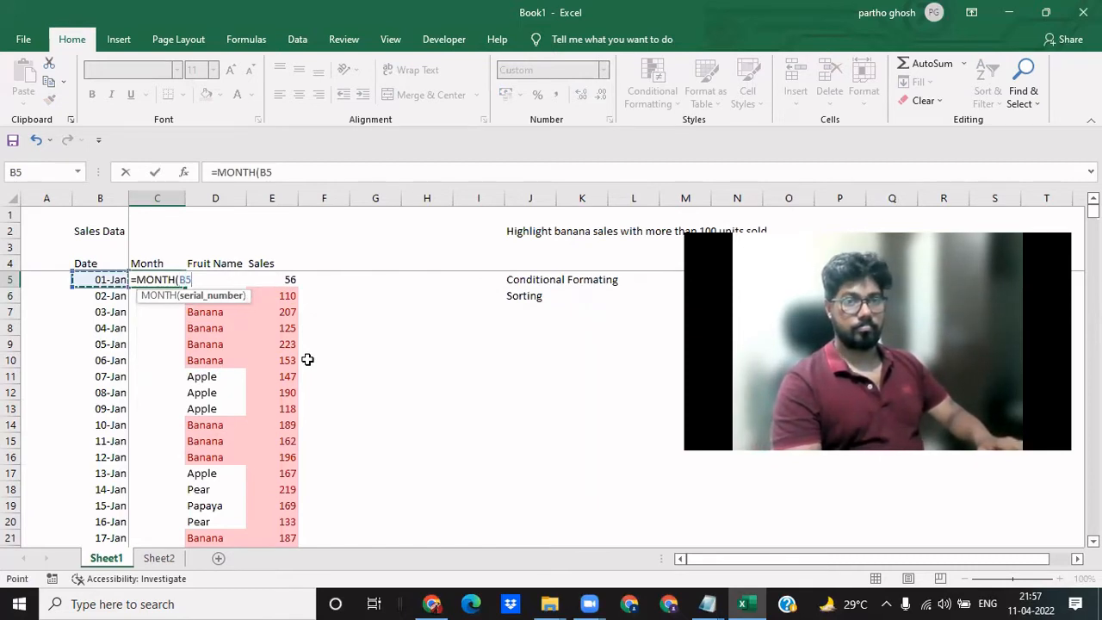
pyautogui.write(')')
pyautogui.press('Return')
# - Apply the custom number format mmm-yy to the month formula cell C5
pyautogui.press('Up')
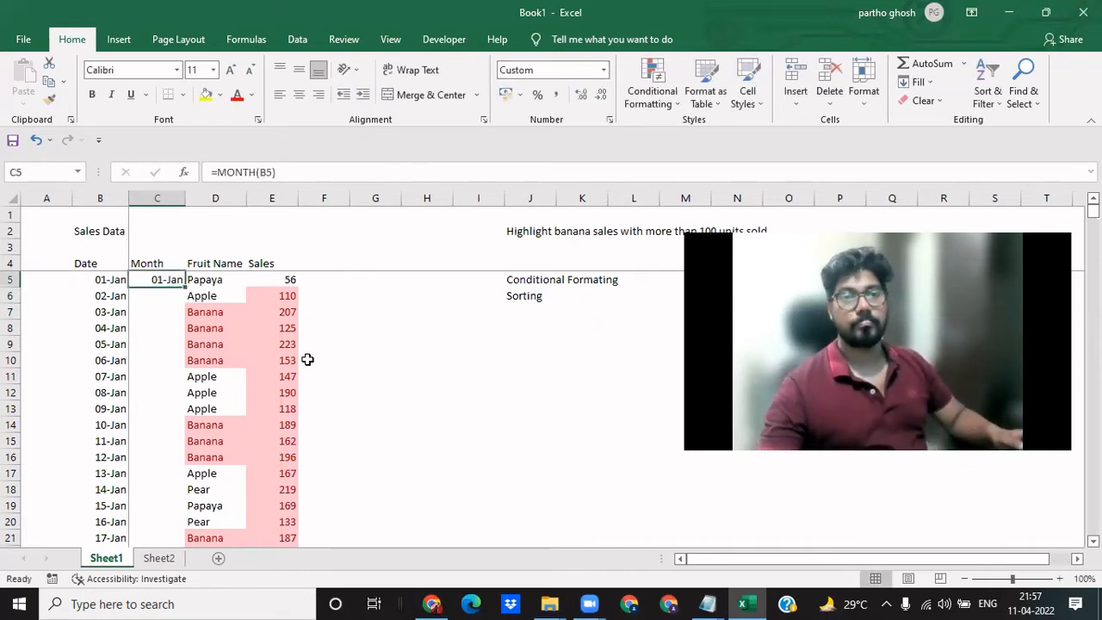
pyautogui.hotkey('ctrl', '1')
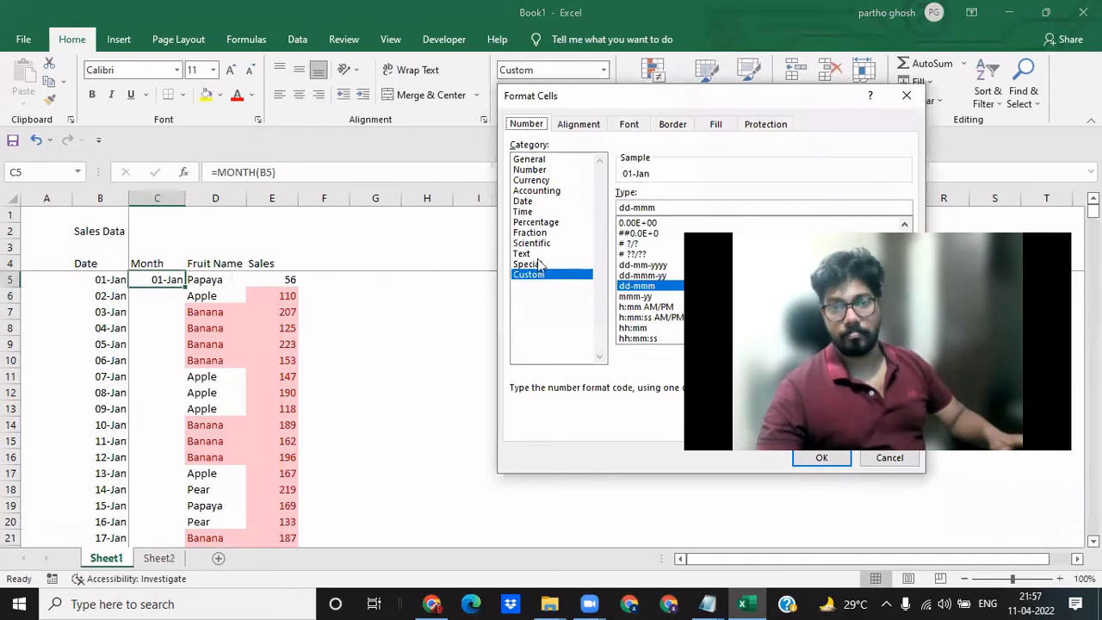
pyautogui.moveTo(658, 208); pyautogui.dragTo(601, 207)
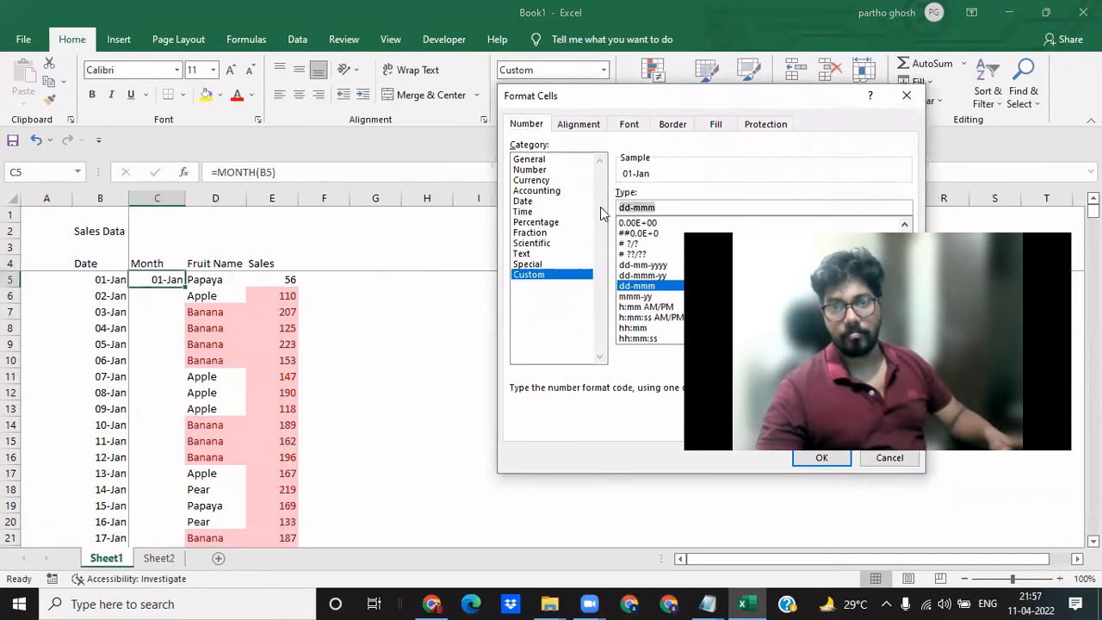
pyautogui.write('mmm-yy')
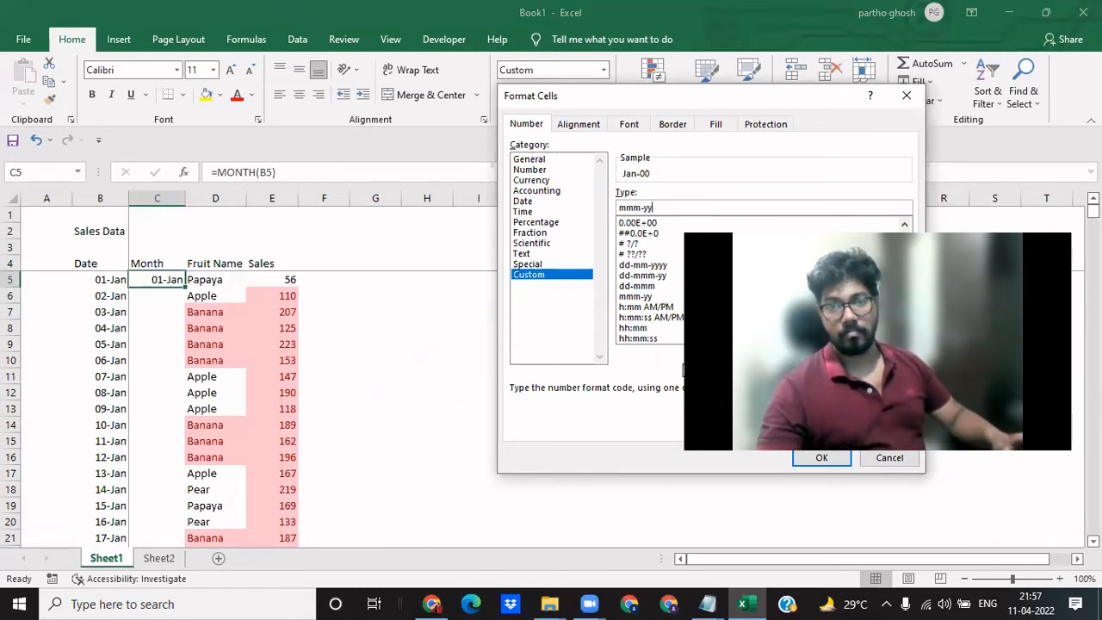
pyautogui.click(801, 459)
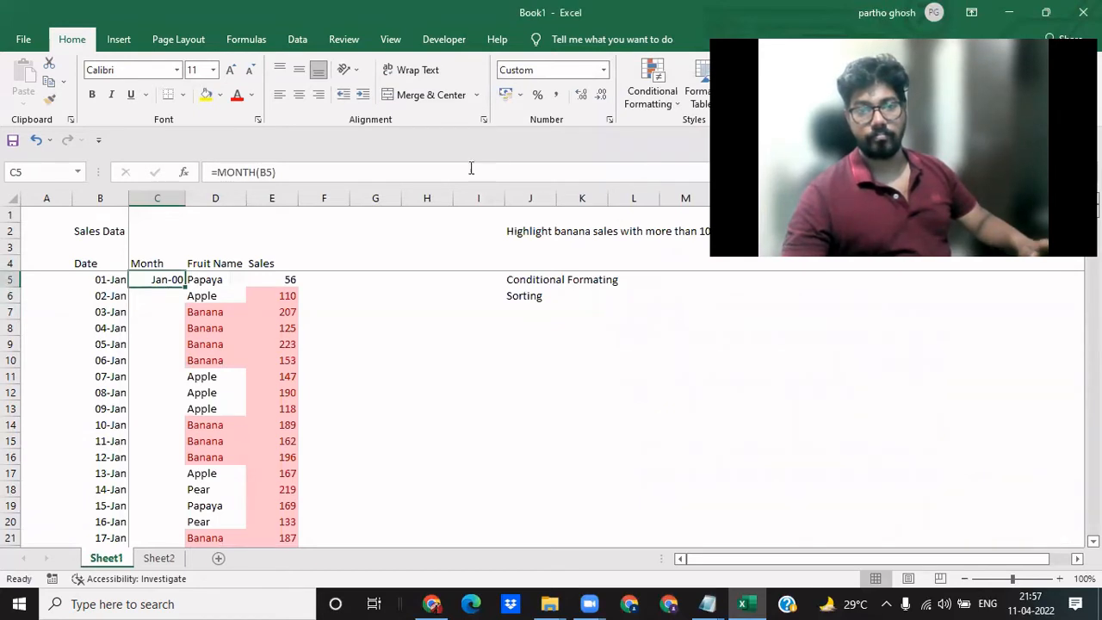
# - Change the custom number format of the month formula cell C5 to mmm
pyautogui.hotkey('ctrl', '1')
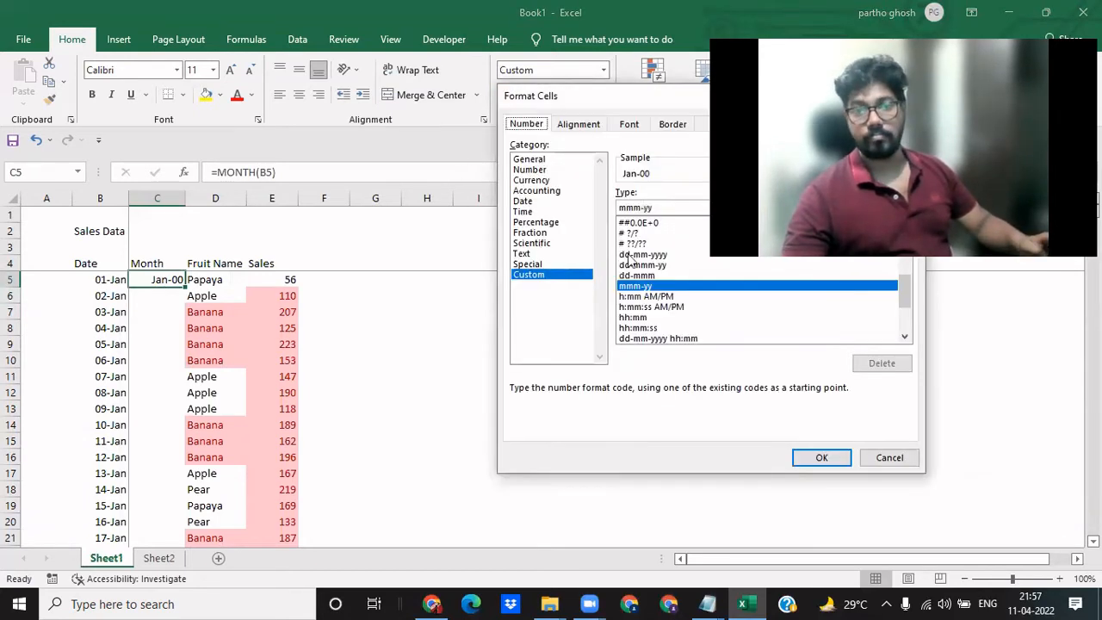
pyautogui.click(664, 213)
pyautogui.press('BackSpace')
pyautogui.press('BackSpace')
pyautogui.press('BackSpace')
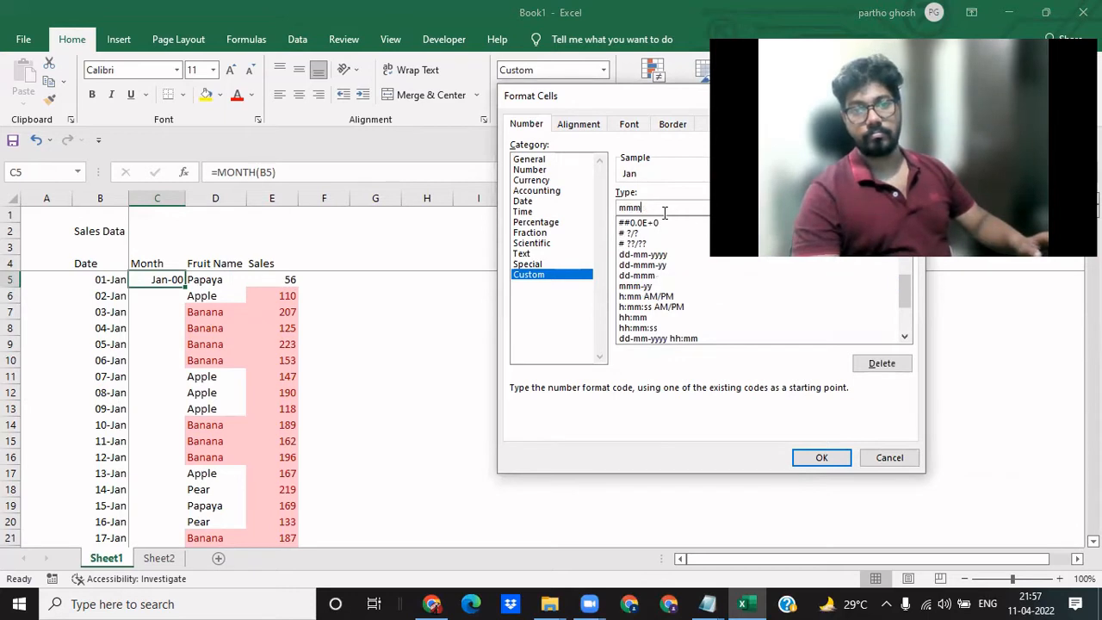
pyautogui.press('Return')
pyautogui.press('Up')
pyautogui.press('Down')
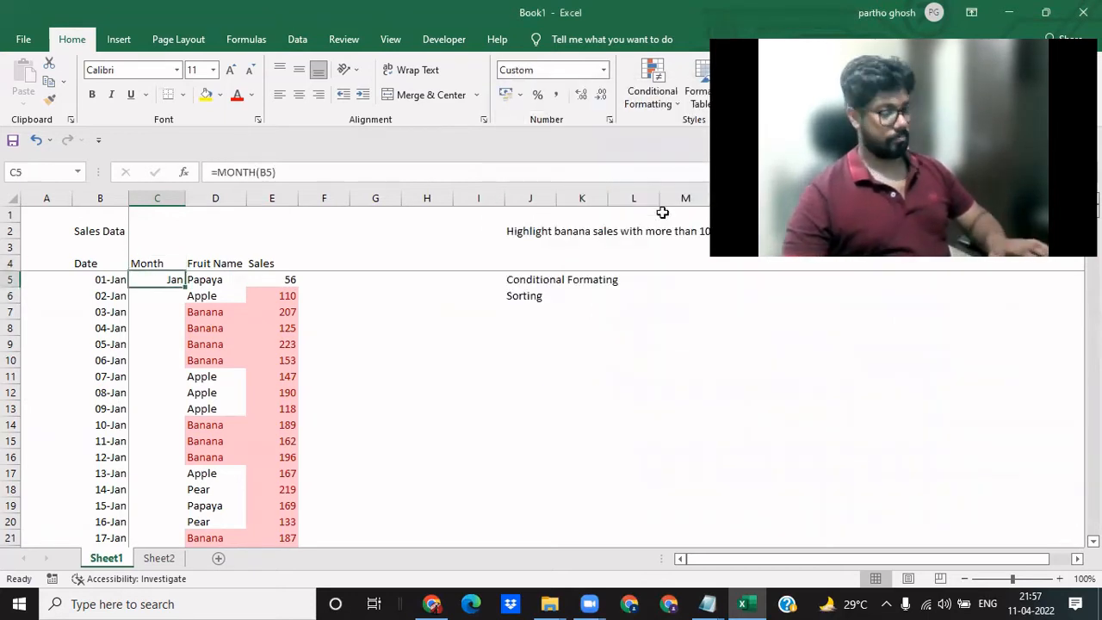
# - Copy the month formula from C5 down the whole Month column to C504
pyautogui.hotkey('ctrl', 'c')
pyautogui.press('Left')
pyautogui.hotkey('ctrl', 'Down')
pyautogui.press('Right')
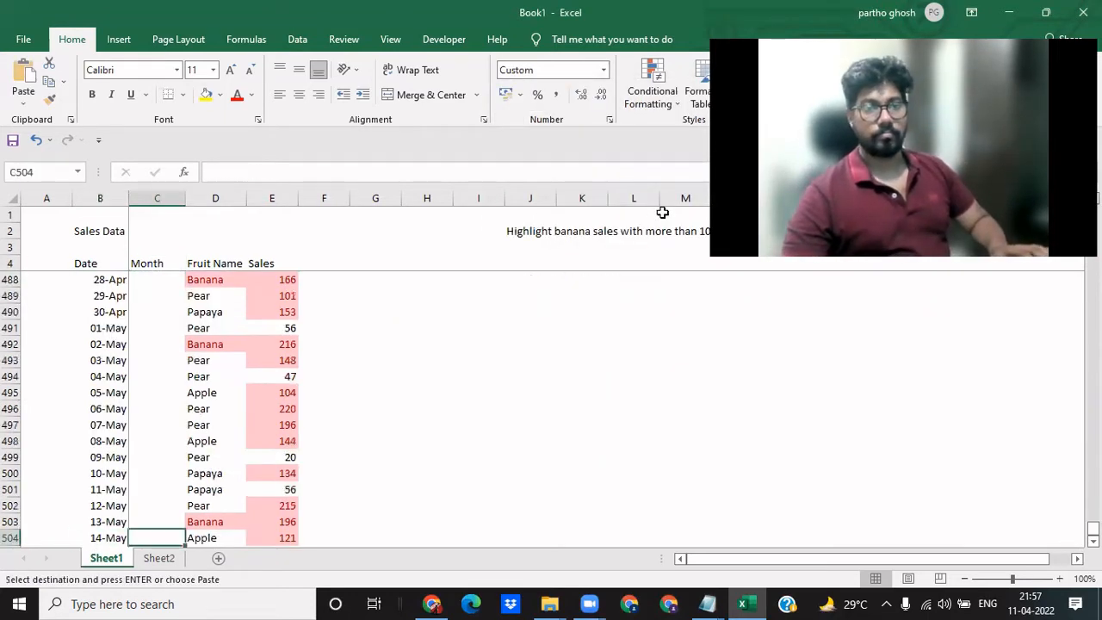
pyautogui.hotkey('ctrl', 'shift', 'Up')
pyautogui.press('Return')
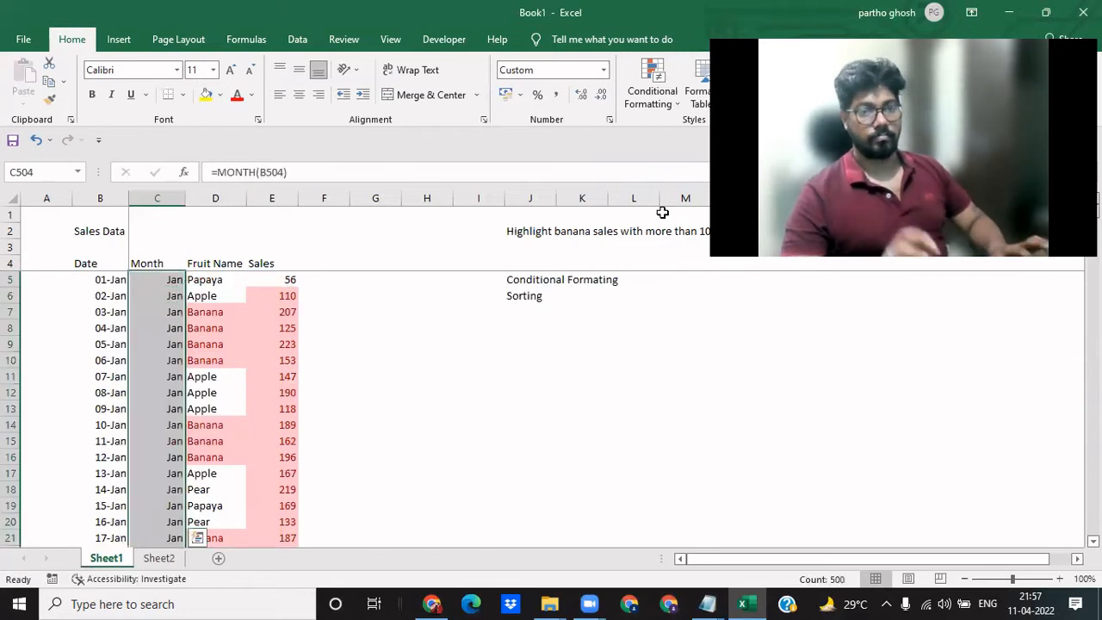
# - Examine the filled Month column against the dates and inspect the formula in C52
pyautogui.press('Down')
pyautogui.press('Up')
pyautogui.hotkey('ctrl', 'Up')
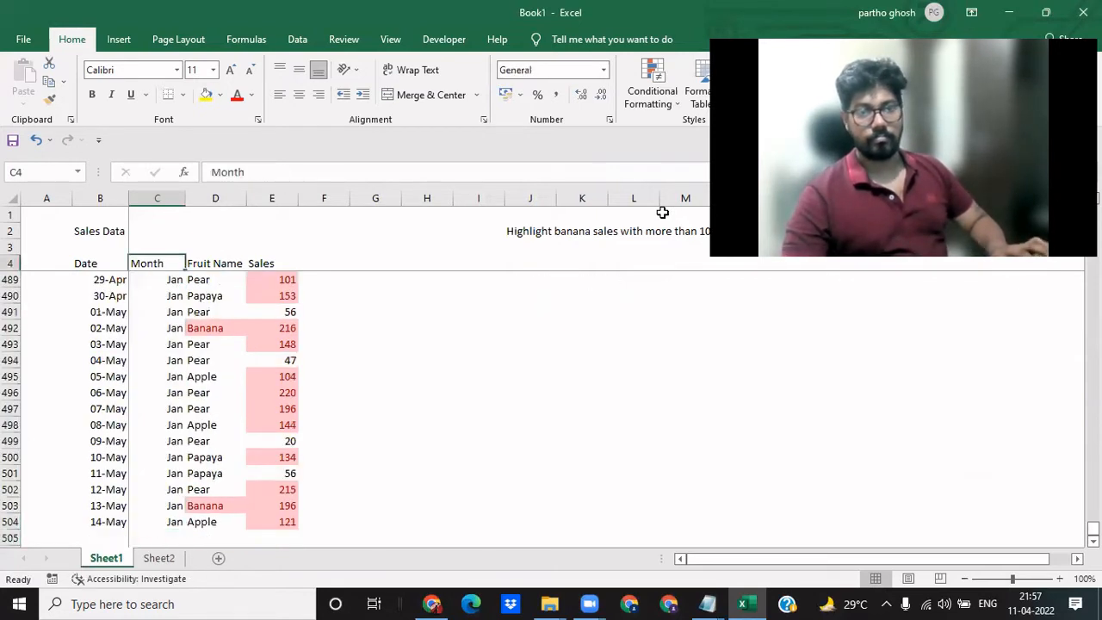
pyautogui.press('Down')
pyautogui.press('Down')
pyautogui.press('Up')
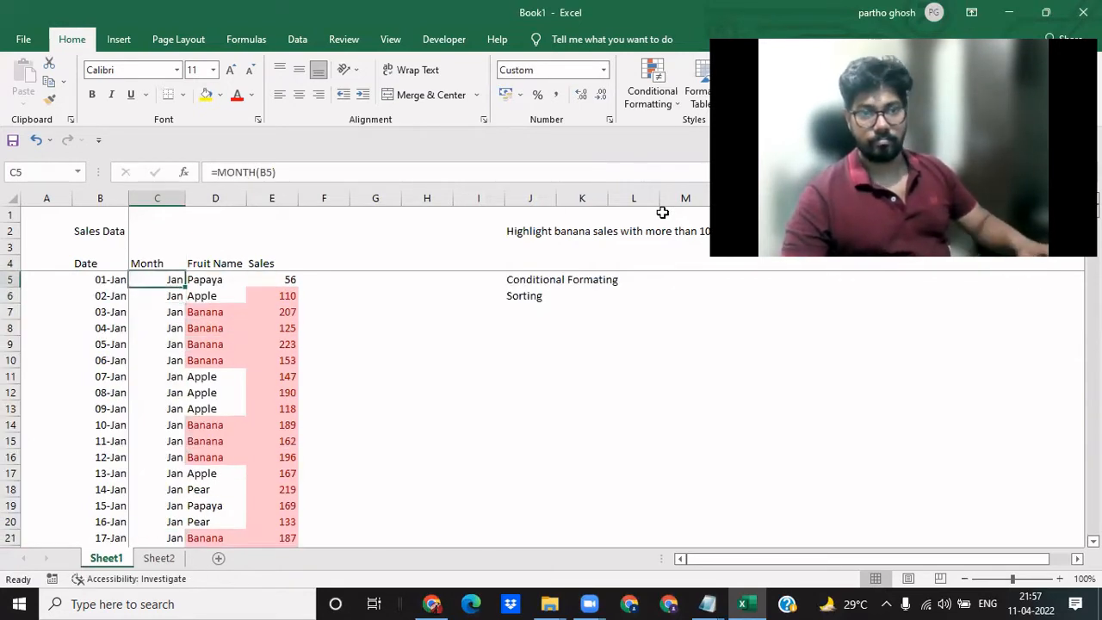
pyautogui.press('Down')
pyautogui.press('Down')
pyautogui.press('Down')
pyautogui.press('Down')
pyautogui.press('Down')
pyautogui.press('Down')
pyautogui.press('Down')
pyautogui.press('Down')
pyautogui.press('Down')
pyautogui.press('Down')
pyautogui.press('Down')
pyautogui.press('Down')
pyautogui.press('Down')
pyautogui.press('Down')
pyautogui.press('Down')
pyautogui.press('Down')
pyautogui.press('Down')
pyautogui.press('Down')
pyautogui.press('Down')
pyautogui.press('Down')
pyautogui.press('Down')
pyautogui.press('Down')
pyautogui.press('Down')
pyautogui.press('Down')
pyautogui.press('Down')
pyautogui.press('Down')
pyautogui.press('Down')
pyautogui.press('Down')
pyautogui.press('Down')
pyautogui.press('Down')
pyautogui.press('Down')
pyautogui.press('Down')
pyautogui.press('Down')
pyautogui.press('Down')
pyautogui.press('Down')
pyautogui.press('Down')
pyautogui.press('Down')
pyautogui.press('Down')
pyautogui.press('Down')
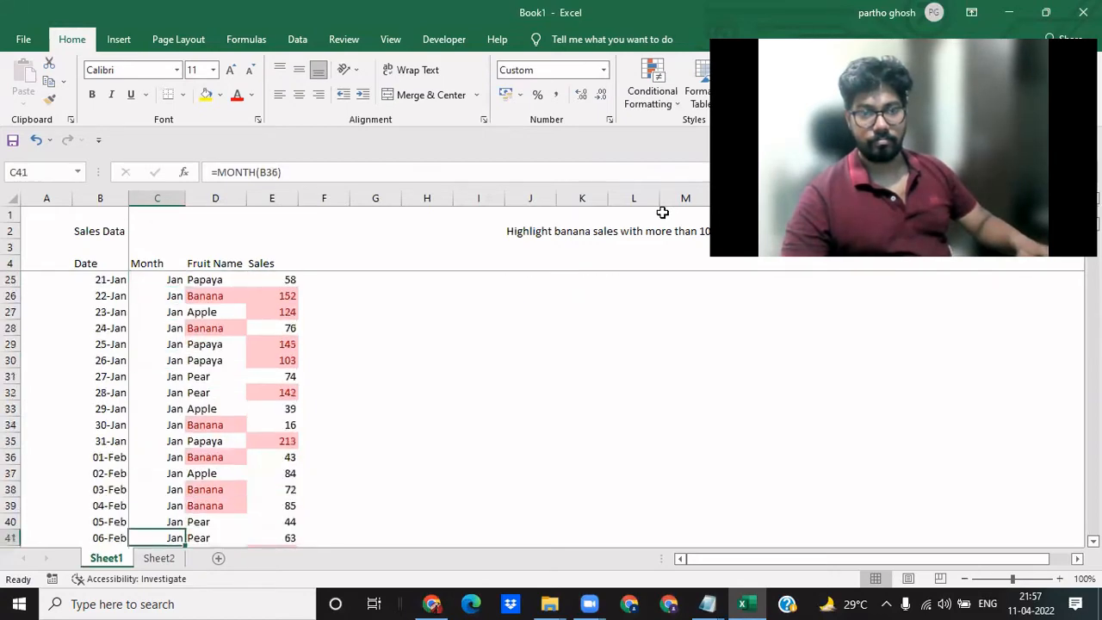
pyautogui.press('F2')
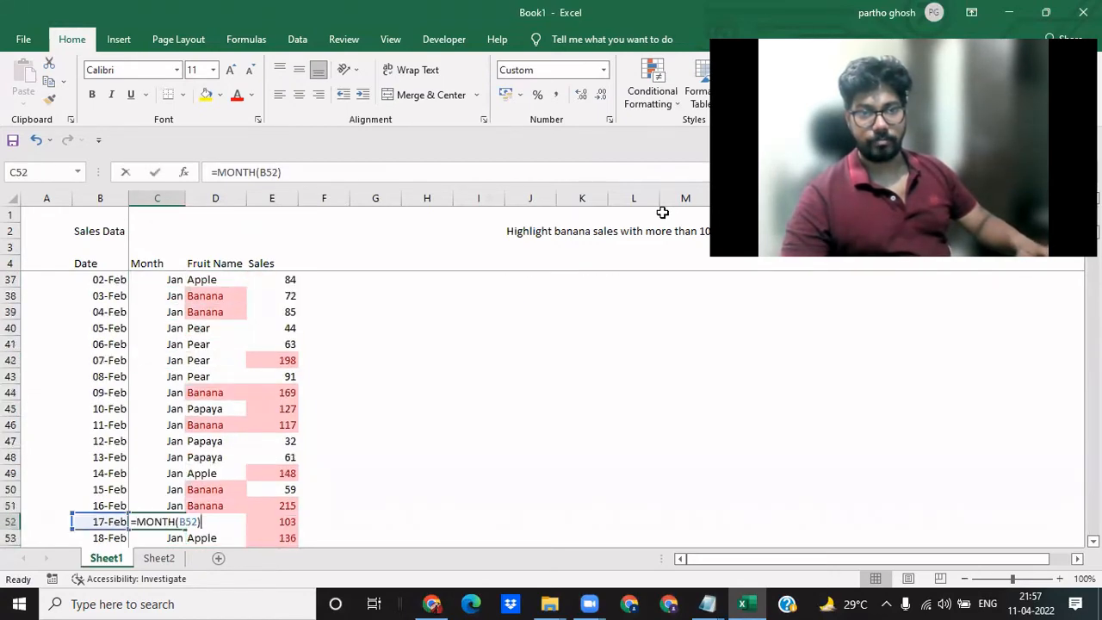
pyautogui.press('Escape')
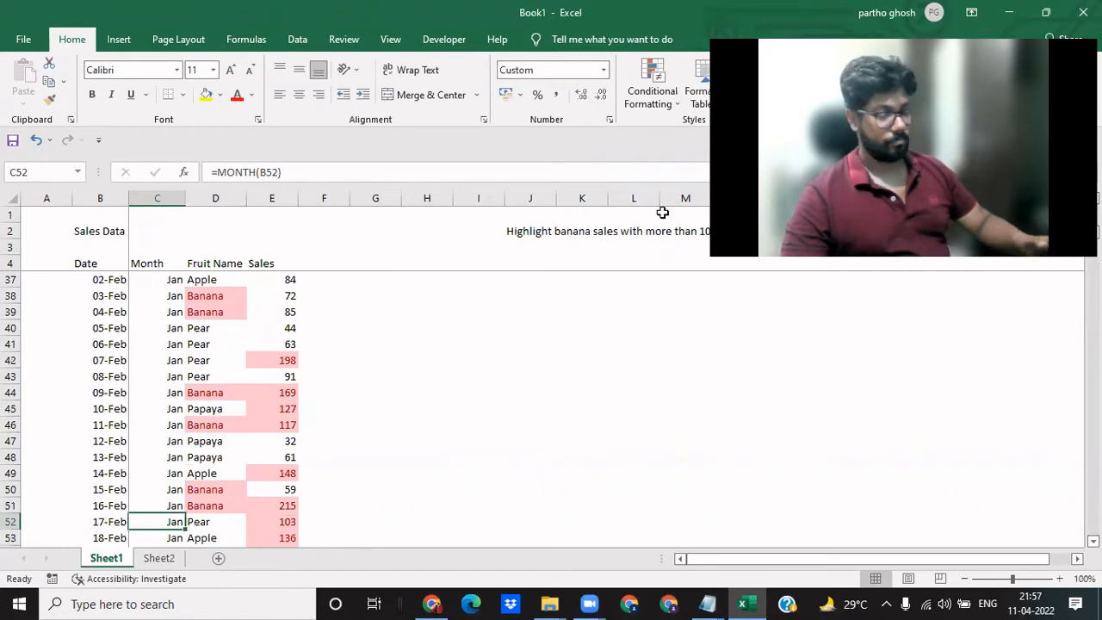
pyautogui.hotkey('ctrl', 'Up')
pyautogui.press('Down')
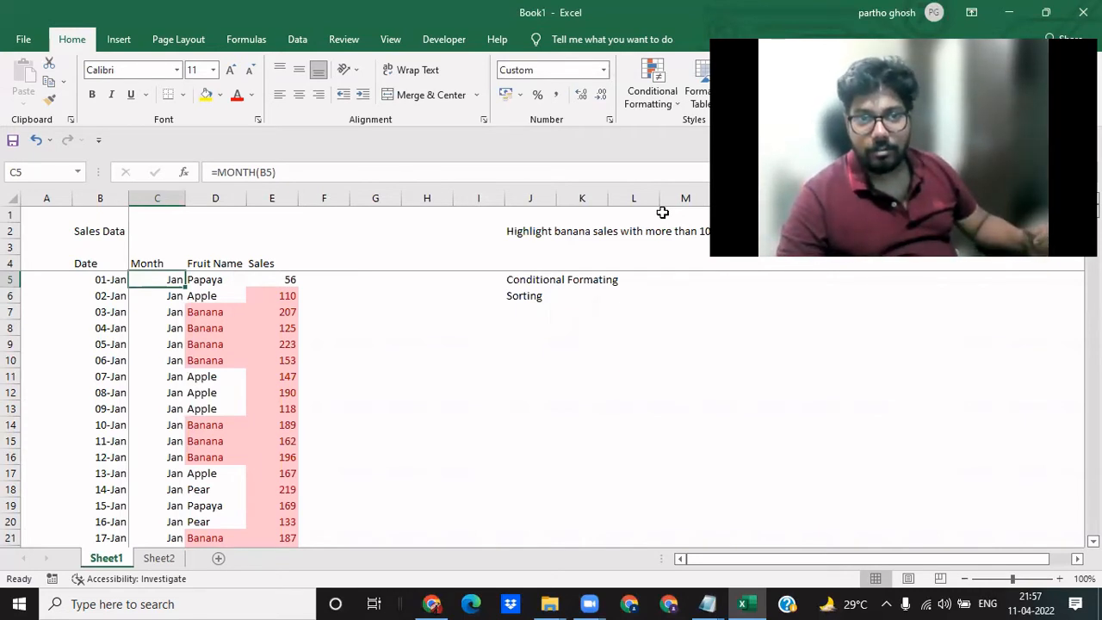
# - Format the month cells C5:C504 as Number with 2 decimal places
pyautogui.hotkey('ctrl', 'shift', 'Down')
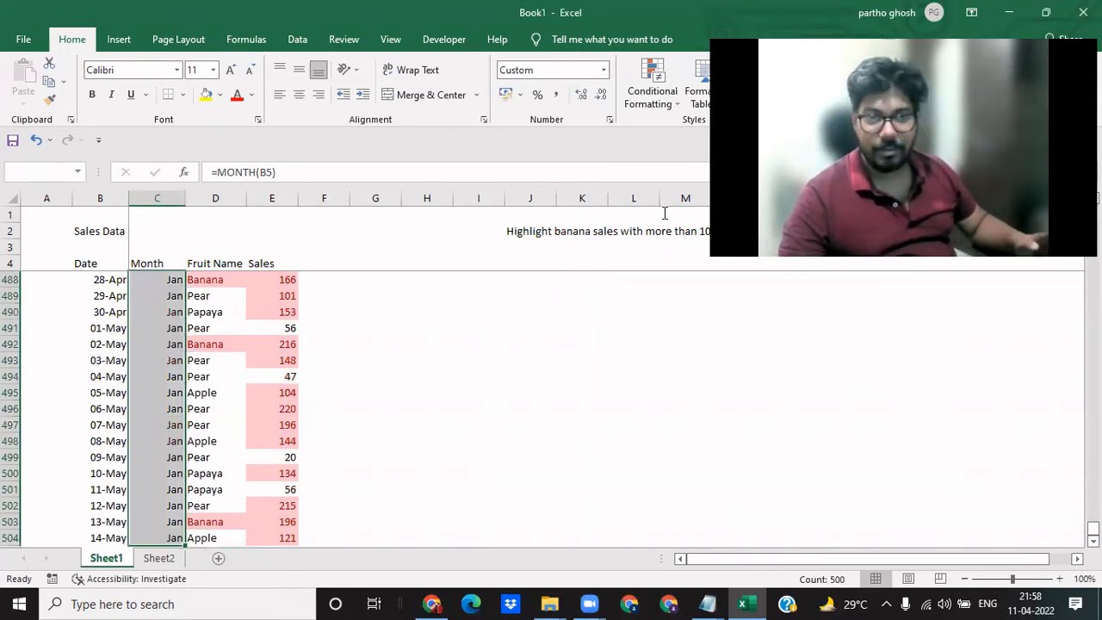
pyautogui.hotkey('ctrl', '1')
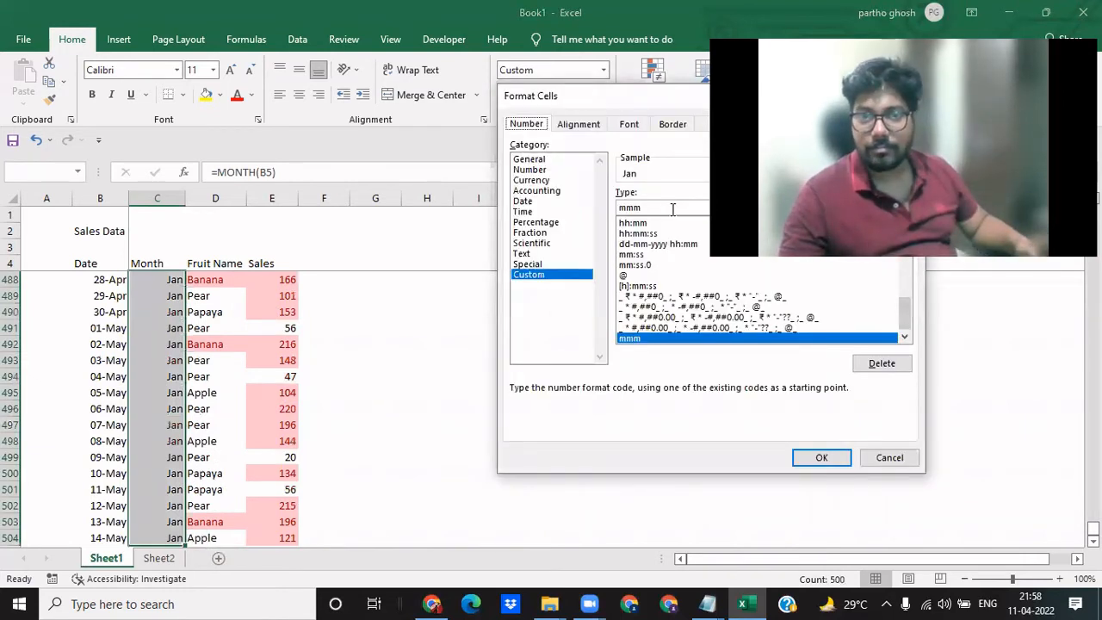
pyautogui.click(531, 170)
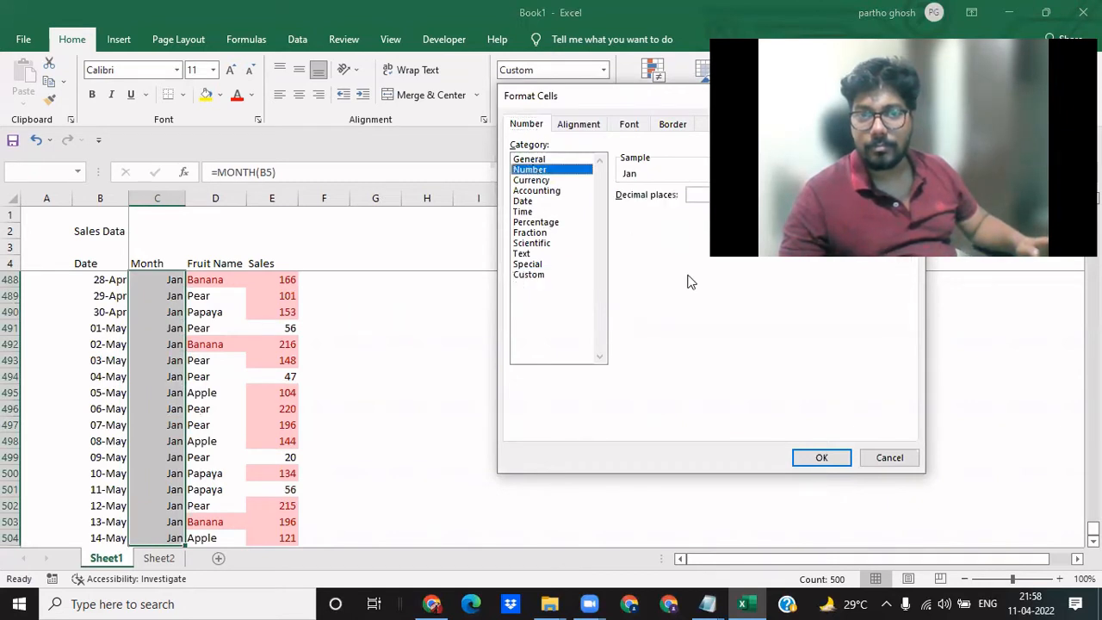
pyautogui.click(820, 460)
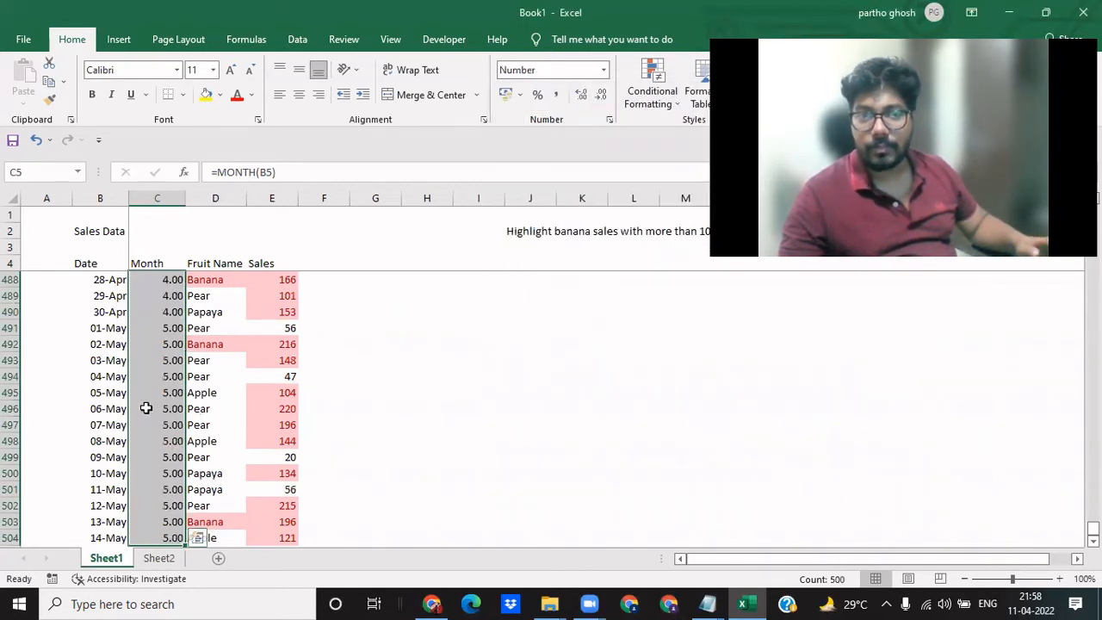
# - Apply the custom number format mmm to all Month column cells, C5:C504
pyautogui.click(151, 403)
pyautogui.hotkey('ctrl', 'Up')
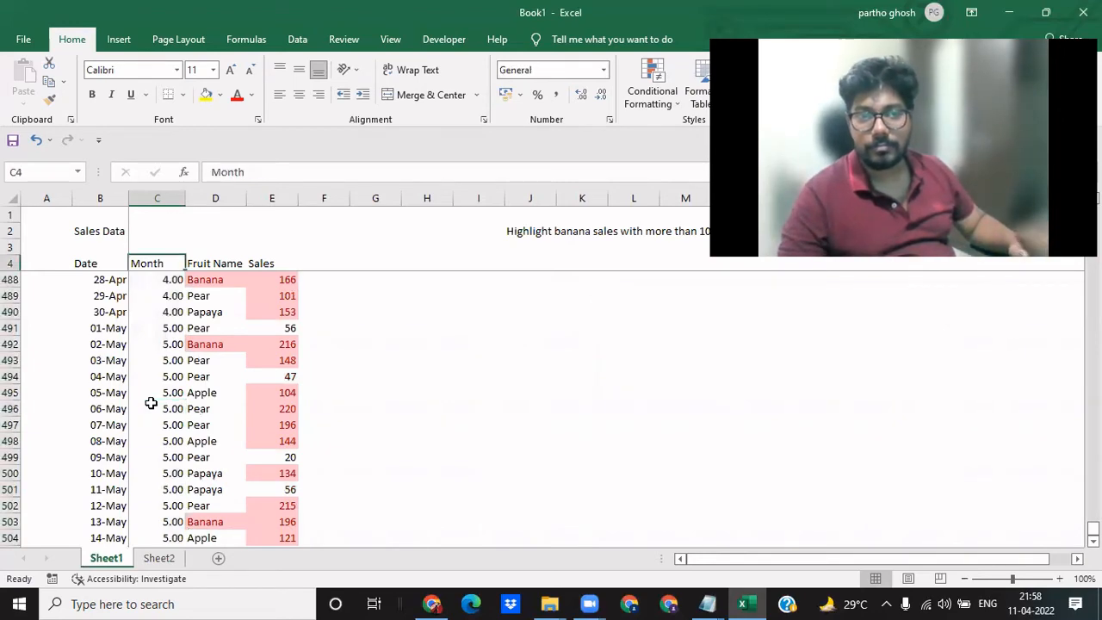
pyautogui.press('Down')
pyautogui.hotkey('ctrl', 'shift', 'Down')
pyautogui.hotkey('ctrl', 'Up')
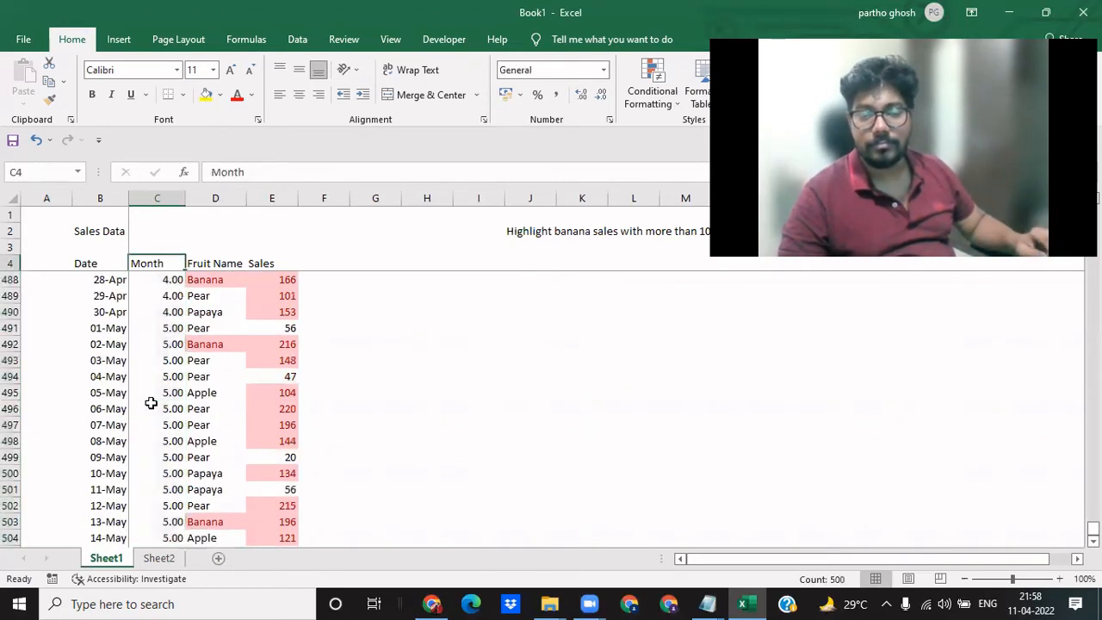
pyautogui.press('Down')
pyautogui.hotkey('ctrl', 'shift', 'Down')
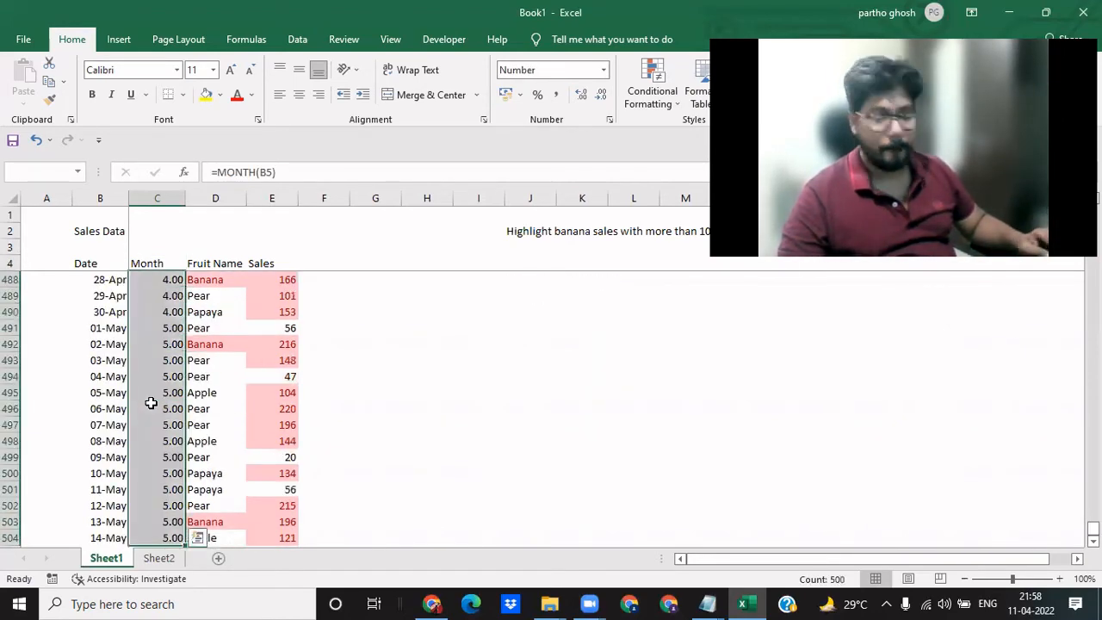
pyautogui.hotkey('ctrl', '1')
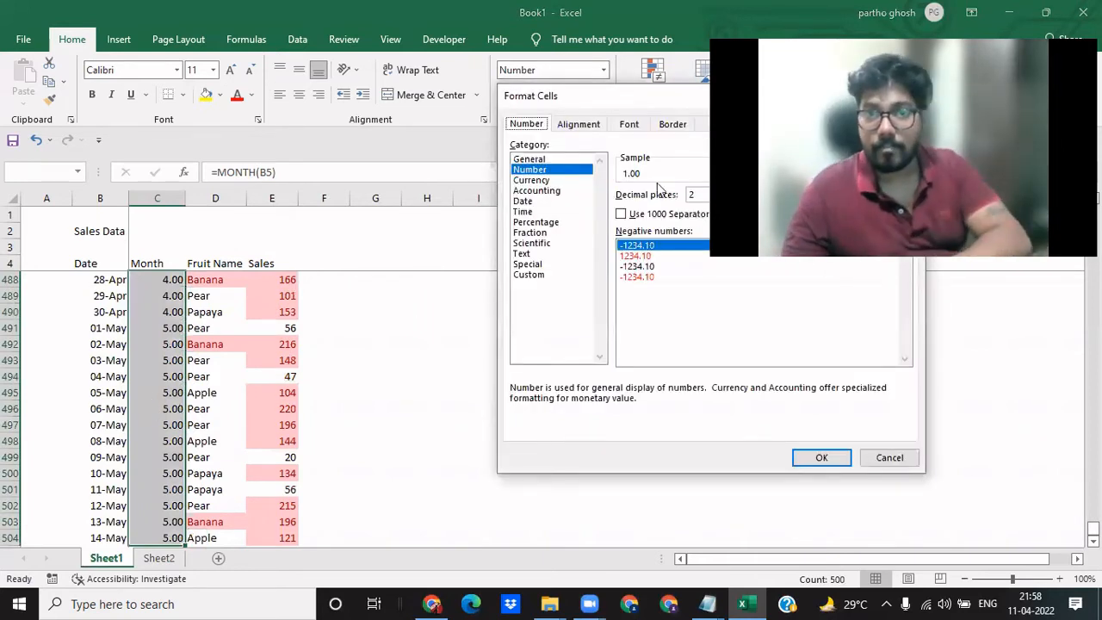
pyautogui.click(530, 275)
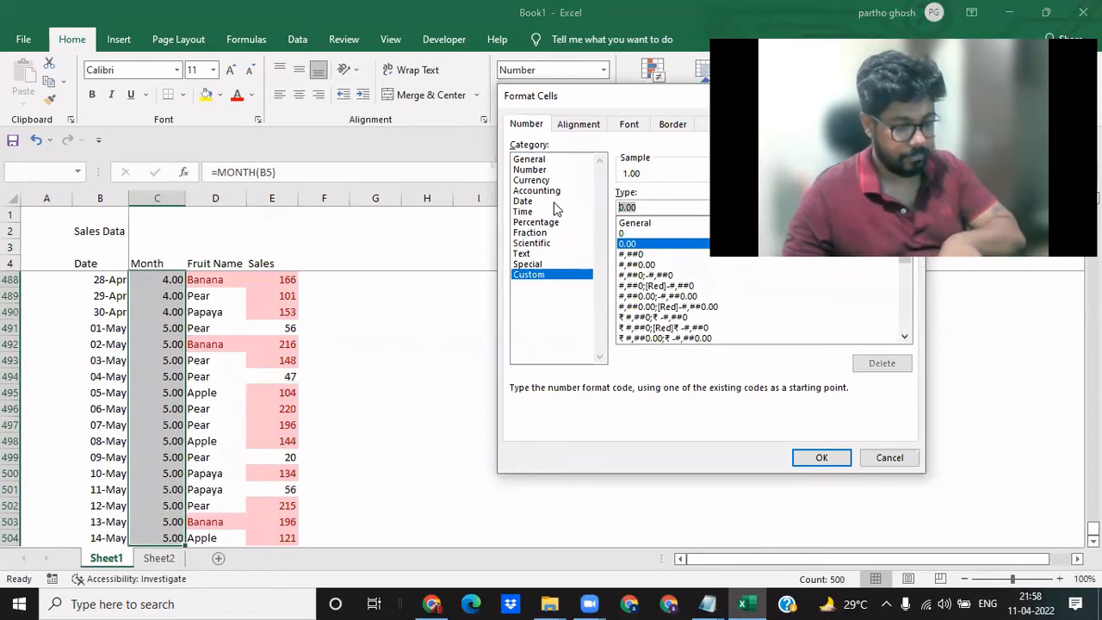
pyautogui.write('mmm')
pyautogui.click(810, 457)
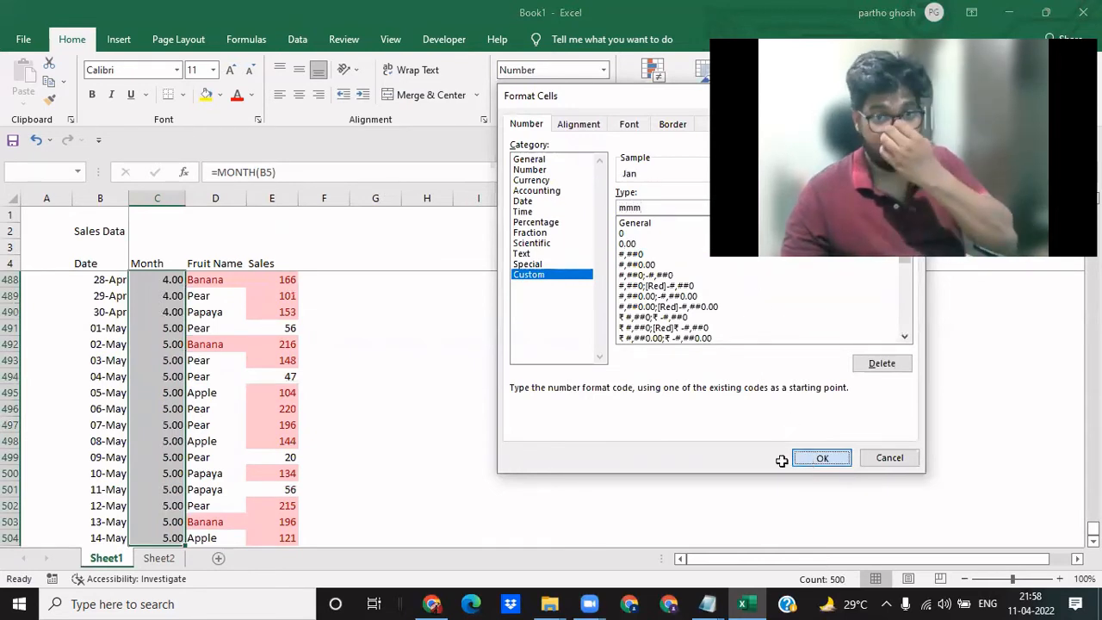
# - Apply the custom number format mmm-yy to the single month cell C498
pyautogui.click(175, 442)
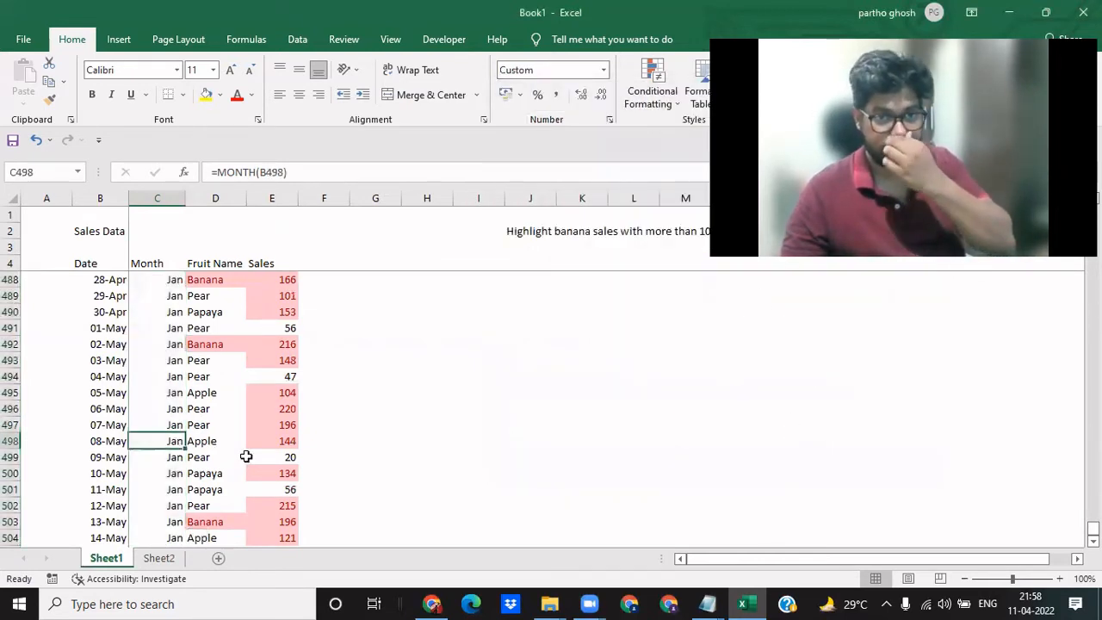
pyautogui.scroll(6, 136, 440)
pyautogui.scroll(14, 135, 439)
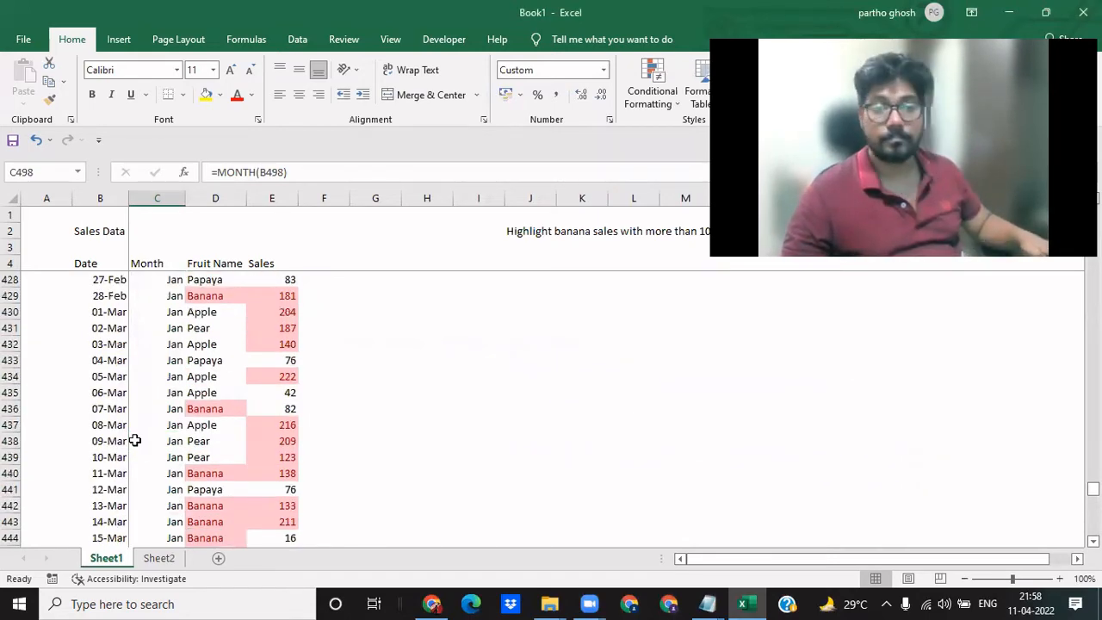
pyautogui.hotkey('ctrl', '1')
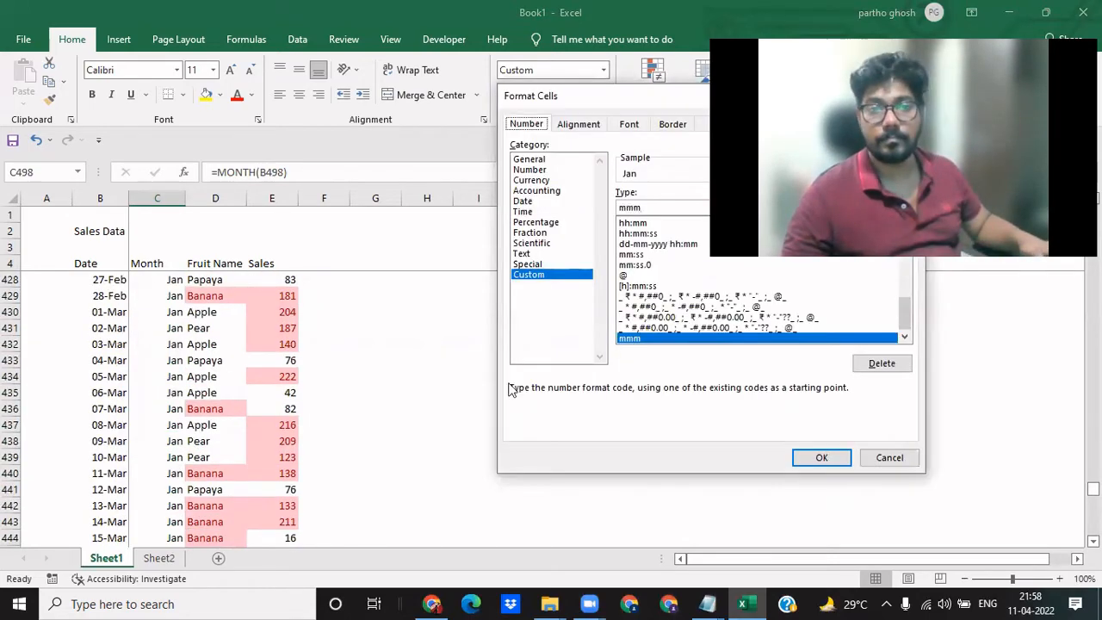
pyautogui.click(689, 206)
pyautogui.write('-')
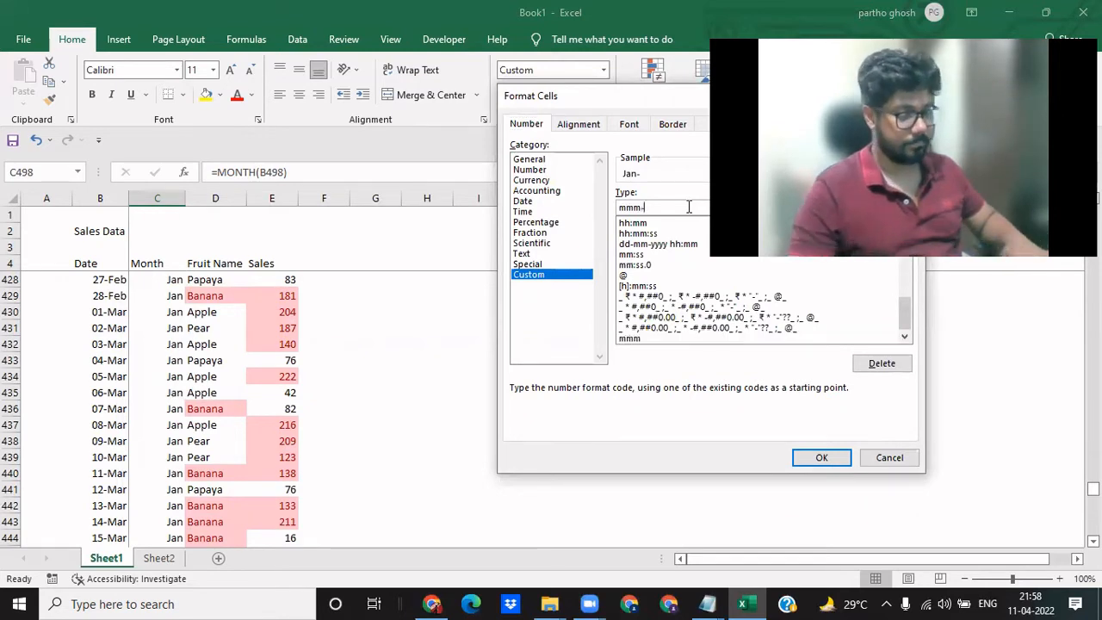
pyautogui.write('yy')
pyautogui.press('Return')
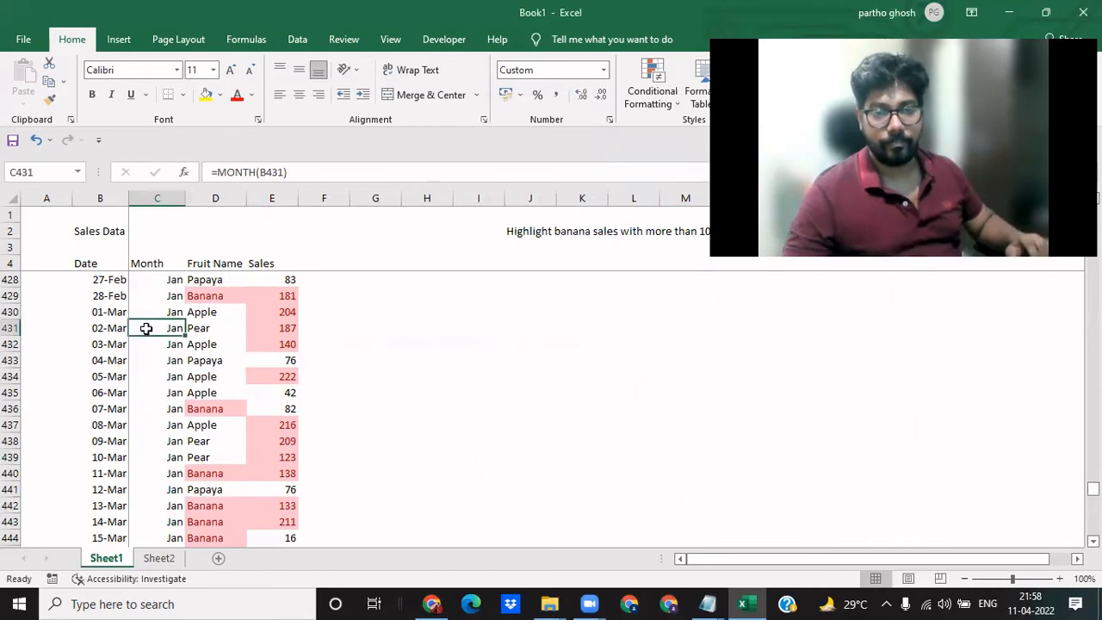
# - Clear all the month formulas from C5:C504, keeping the column header
pyautogui.hotkey('ctrl', 'Down')
pyautogui.hotkey('ctrl', 'Up')
pyautogui.press('Down')
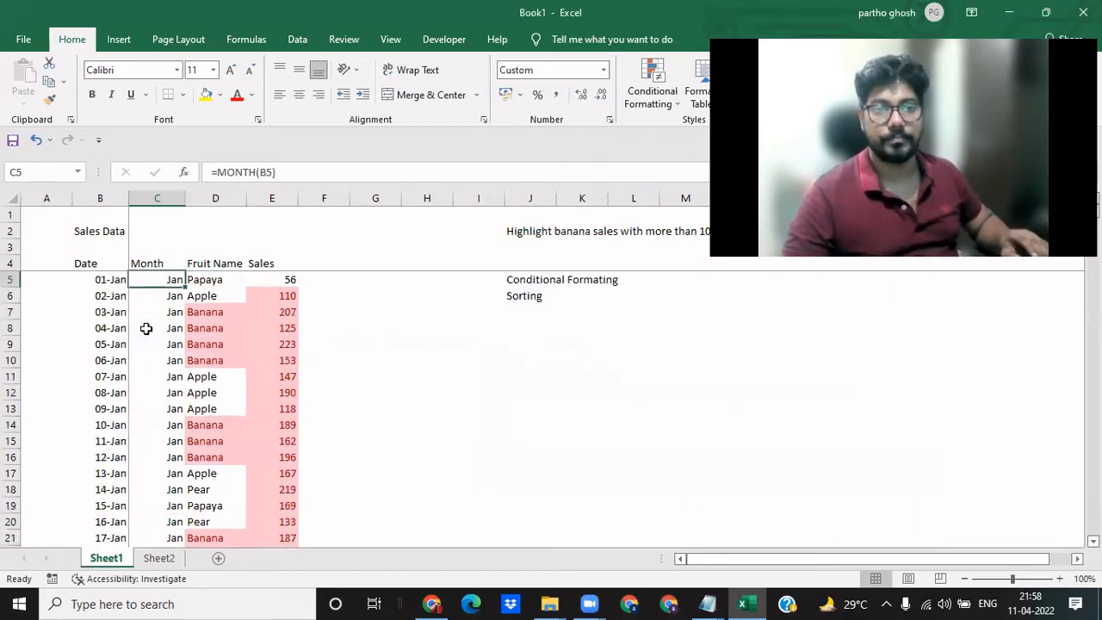
pyautogui.press('Up')
pyautogui.press('Down')
pyautogui.hotkey('ctrl', 'shift', 'Down')
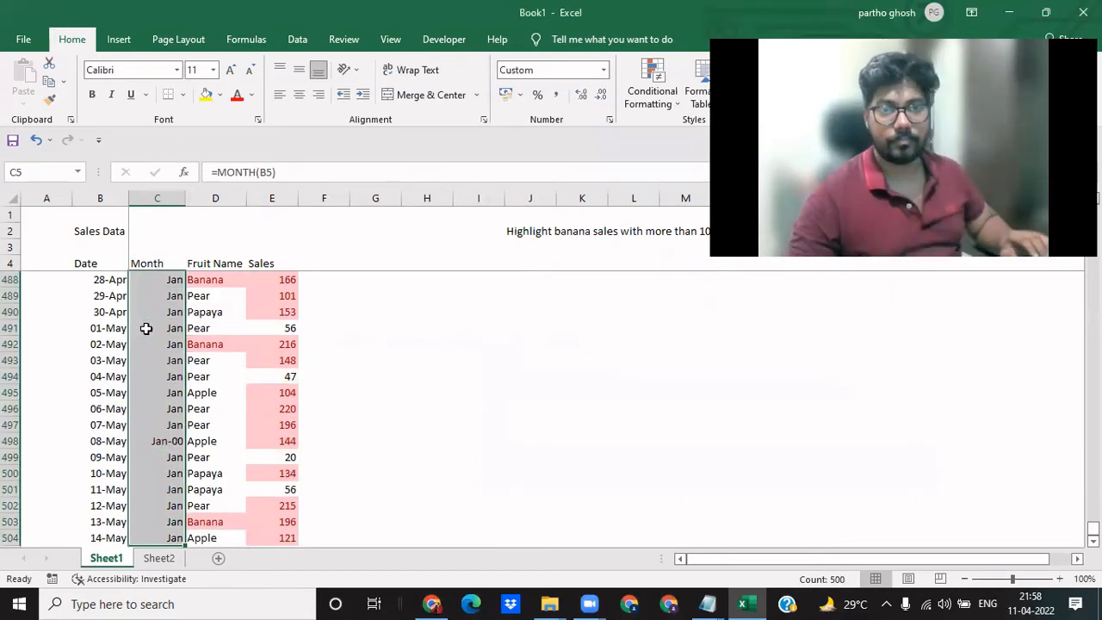
pyautogui.press('Delete')
# - Apply the custom number format mmm to all dates in the Date column, B5:B504
pyautogui.hotkey('ctrl', 'Up')
pyautogui.press('Down')
pyautogui.press('Left')
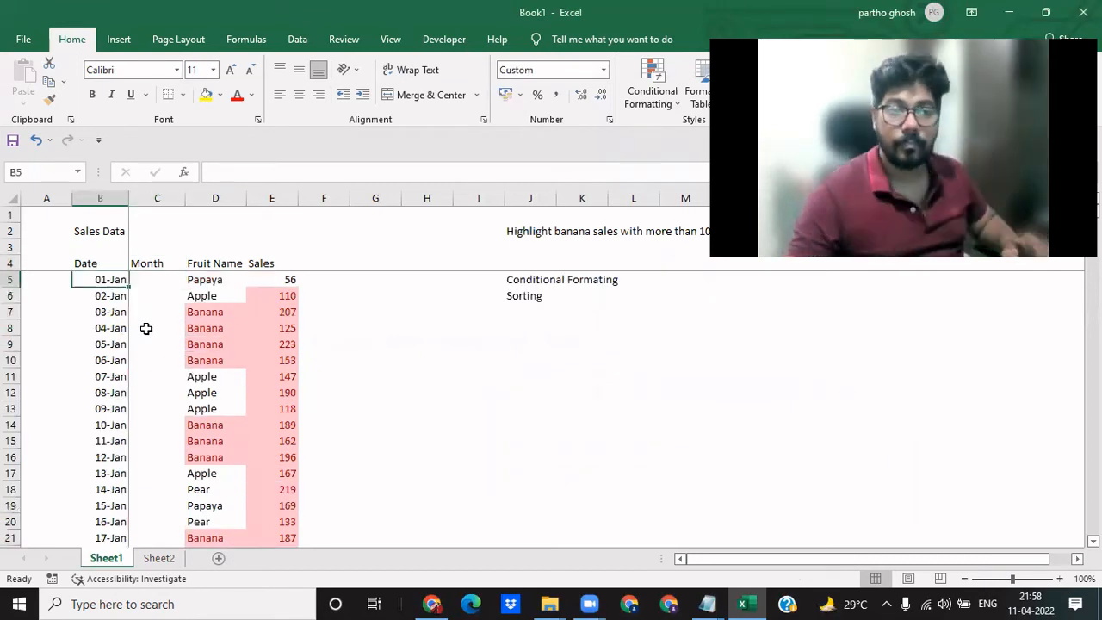
pyautogui.hotkey('ctrl', 'shift', 'Down')
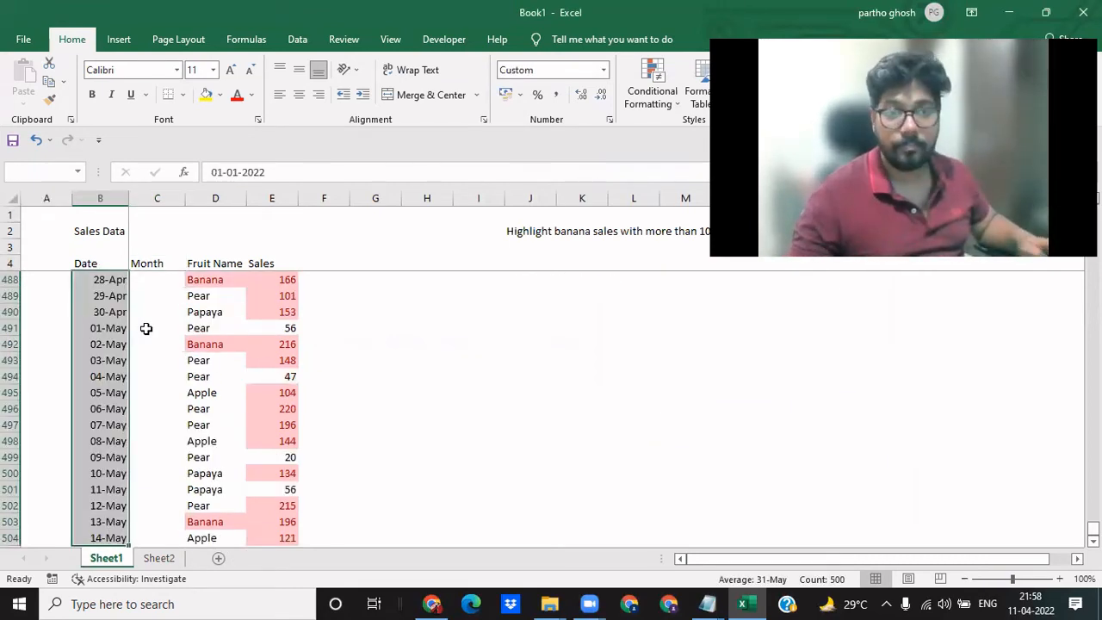
pyautogui.hotkey('ctrl', '1')
pyautogui.click(528, 275)
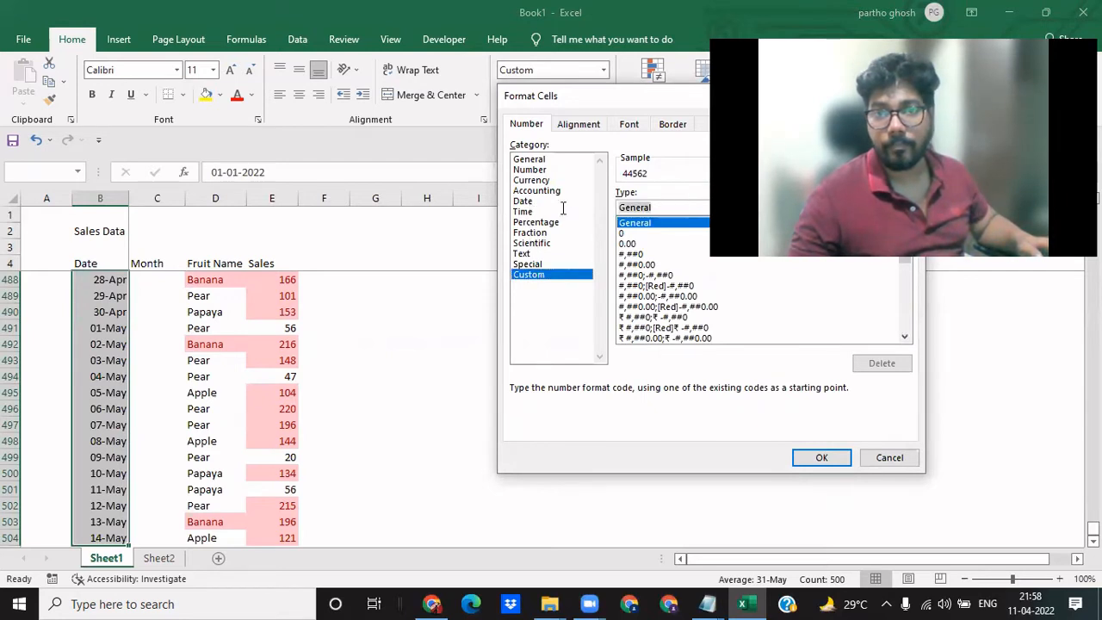
pyautogui.write('mmm')
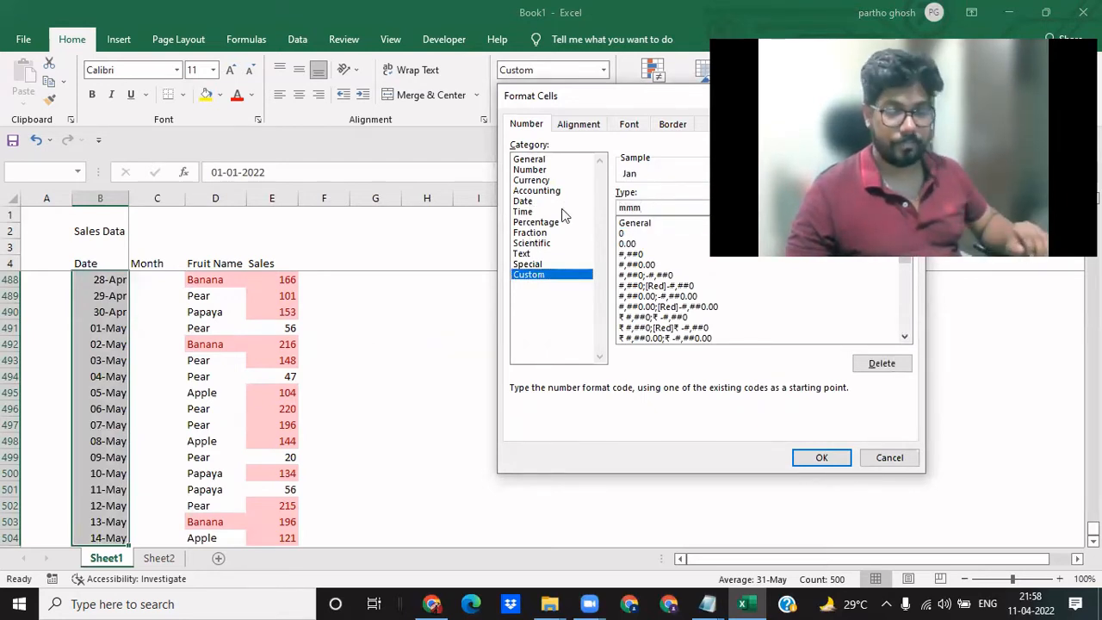
pyautogui.press('Return')
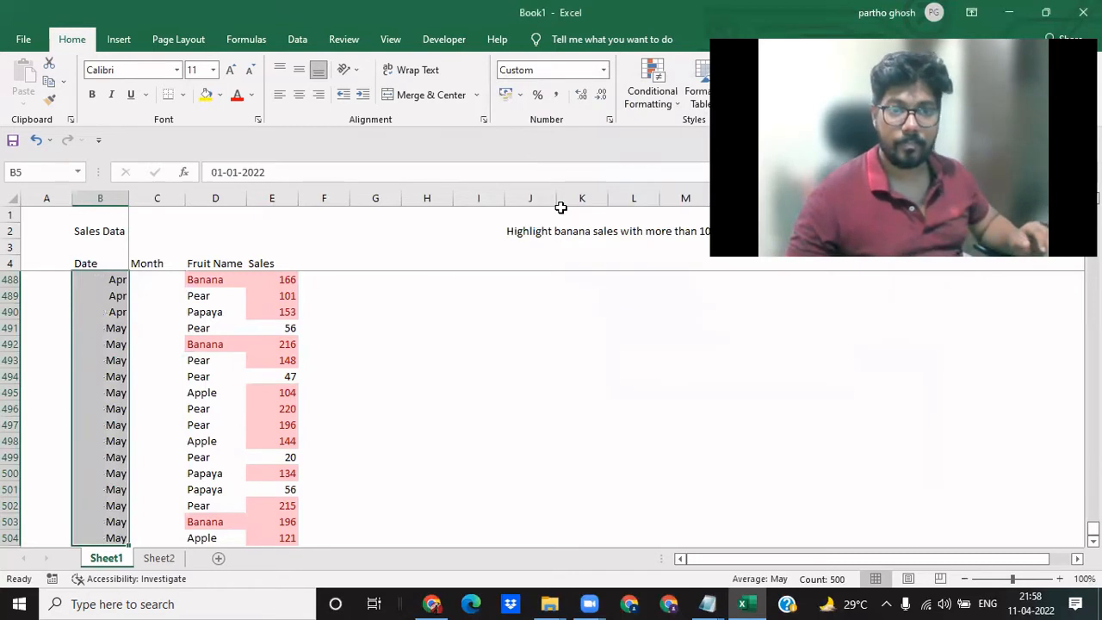
# - Delete the entire Month column C from the sales table
pyautogui.press('Up')
pyautogui.press('Down')
pyautogui.press('Right')
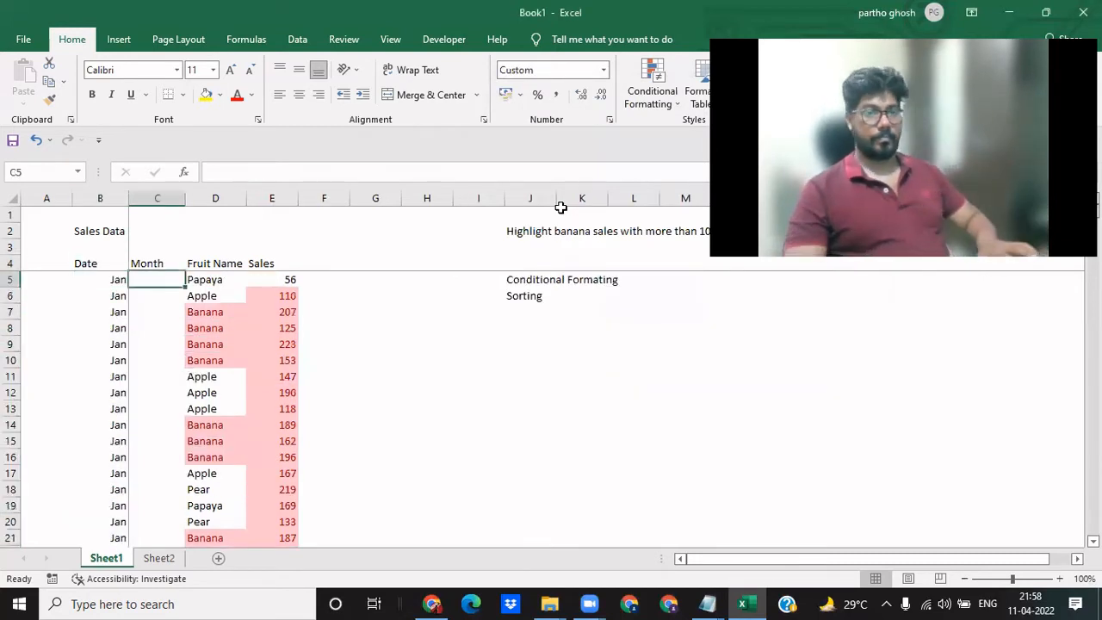
pyautogui.hotkey('ctrl', 'space')
pyautogui.hotkey('ctrl', '-')
pyautogui.press('Down')
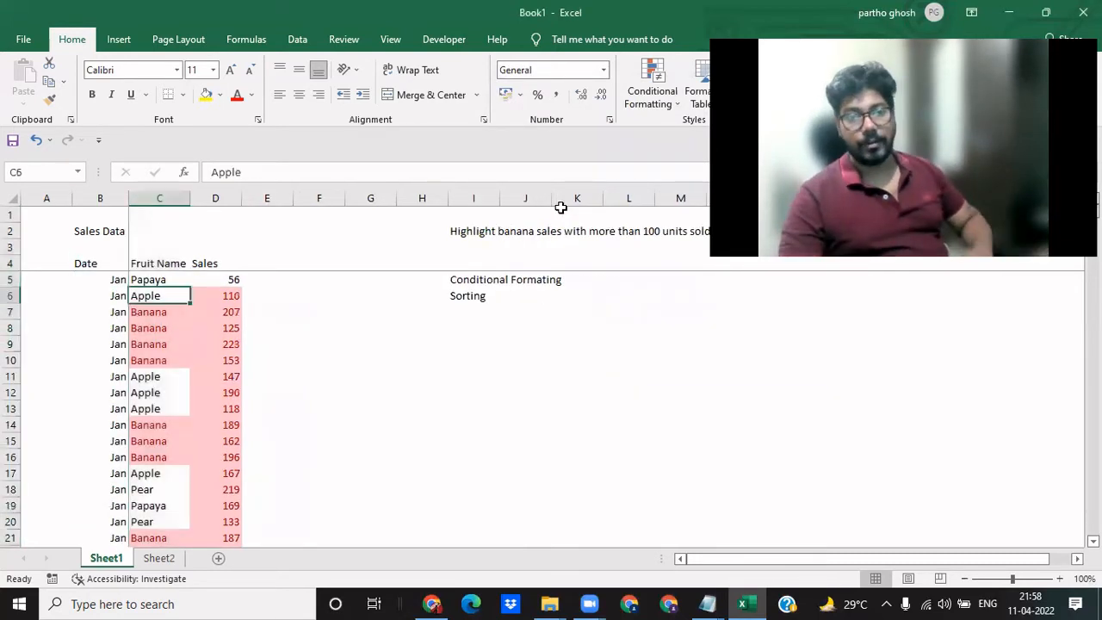
# - Look through the Date column on Sheet1 to examine how the dates appear as month names across the records
pyautogui.press('Left')
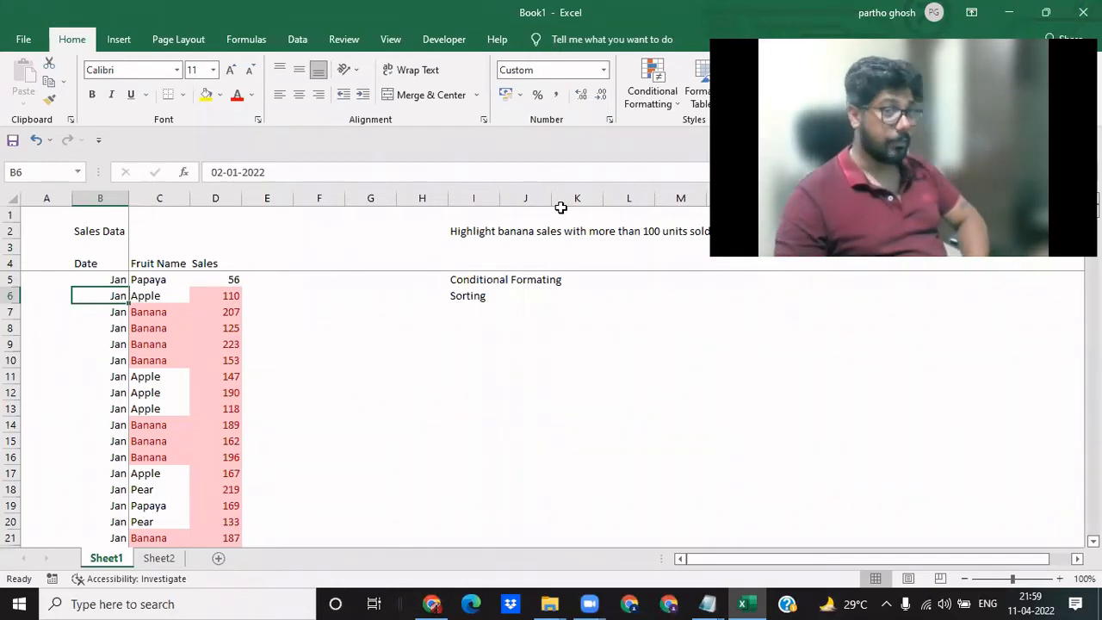
pyautogui.press('Down')
pyautogui.press('Down')
pyautogui.press('Down')
pyautogui.press('Down')
pyautogui.press('Down')
pyautogui.press('Down')
pyautogui.press('Down')
pyautogui.press('Down')
pyautogui.press('Down')
pyautogui.press('Down')
pyautogui.press('Down')
pyautogui.press('Down')
pyautogui.press('Down')
pyautogui.press('Down')
pyautogui.press('Down')
pyautogui.press('Down')
pyautogui.press('Down')
pyautogui.press('Down')
pyautogui.press('Down')
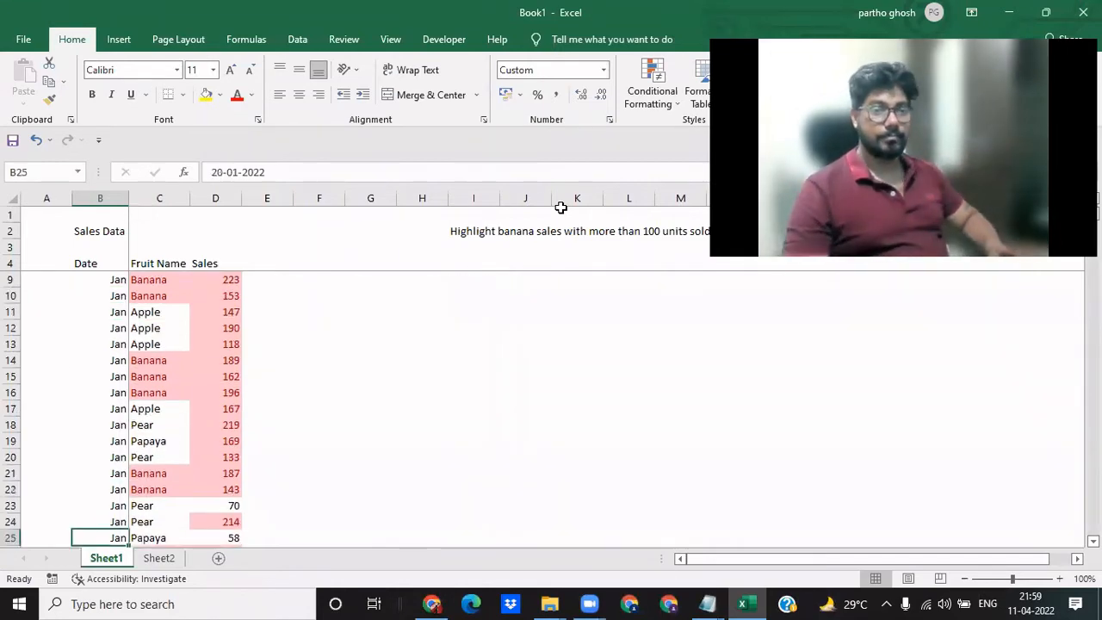
pyautogui.press('Down')
pyautogui.press('Down')
pyautogui.press('Down')
pyautogui.press('Down')
pyautogui.press('Down')
pyautogui.press('Down')
pyautogui.write('7')
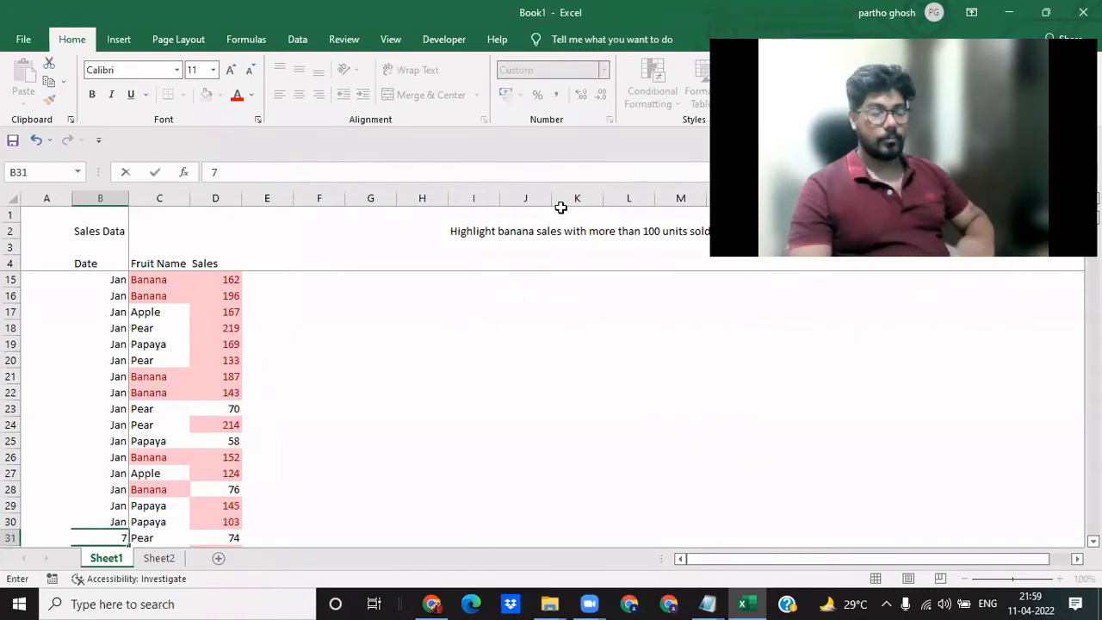
pyautogui.press('Escape')
pyautogui.press('Down')
pyautogui.press('Down')
pyautogui.press('Down')
pyautogui.press('Down')
pyautogui.press('Down')
pyautogui.press('Down')
pyautogui.press('Down')
pyautogui.press('Down')
pyautogui.press('Down')
pyautogui.press('Down')
pyautogui.press('Down')
pyautogui.press('Down')
pyautogui.press('Down')
pyautogui.press('Down')
pyautogui.press('Down')
pyautogui.press('Down')
pyautogui.press('Down')
pyautogui.press('Down')
pyautogui.press('Down')
pyautogui.press('Down')
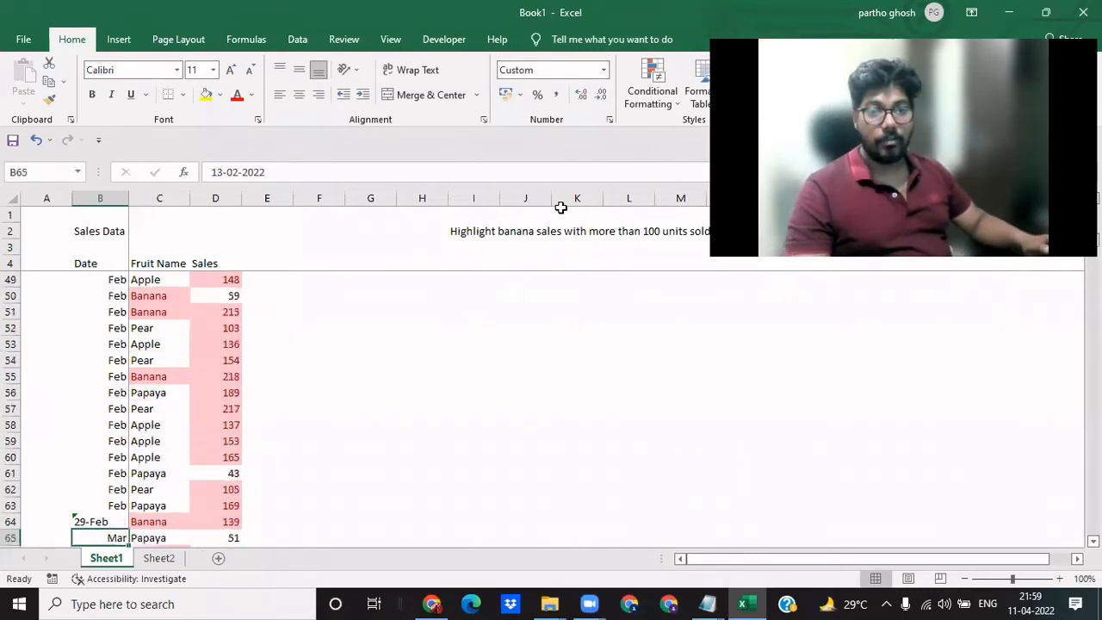
pyautogui.press('Down')
pyautogui.press('Down')
pyautogui.press('Down')
pyautogui.press('Down')
pyautogui.press('Down')
pyautogui.press('Down')
pyautogui.press('Down')
pyautogui.press('Down')
pyautogui.press('Down')
pyautogui.press('Down')
pyautogui.press('Down')
pyautogui.press('Down')
pyautogui.press('Down')
pyautogui.press('Down')
pyautogui.press('Down')
pyautogui.press('Down')
pyautogui.press('Down')
pyautogui.press('Down')
pyautogui.press('Down')
pyautogui.press('Down')
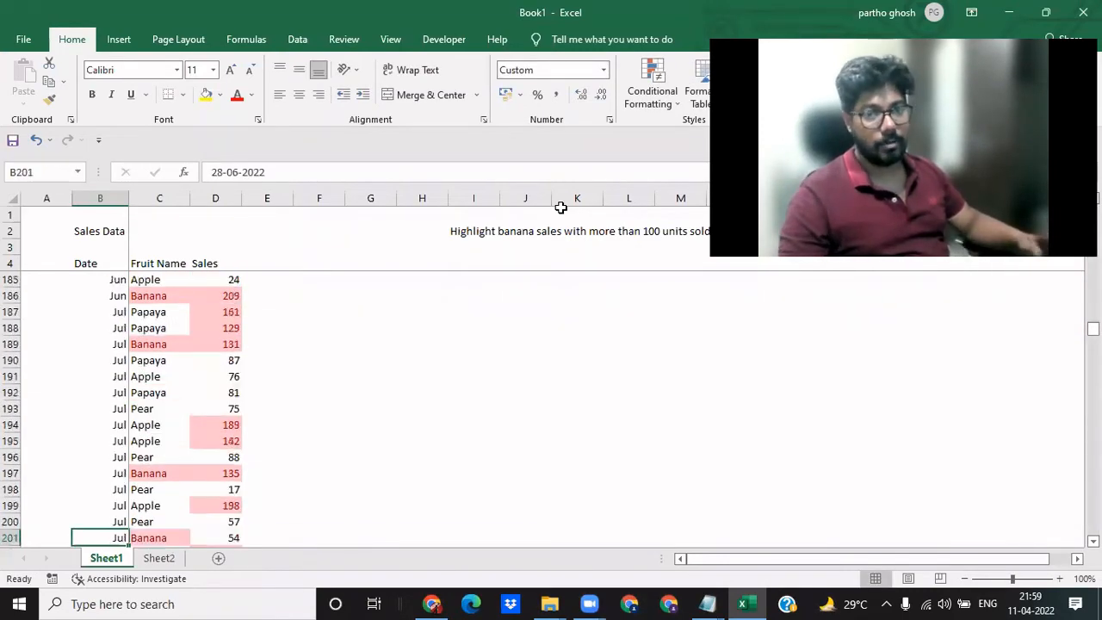
# - Create a pivot table on a new worksheet from the sales table B4:D504, including its headers
pyautogui.hotkey('ctrl', 'Up')
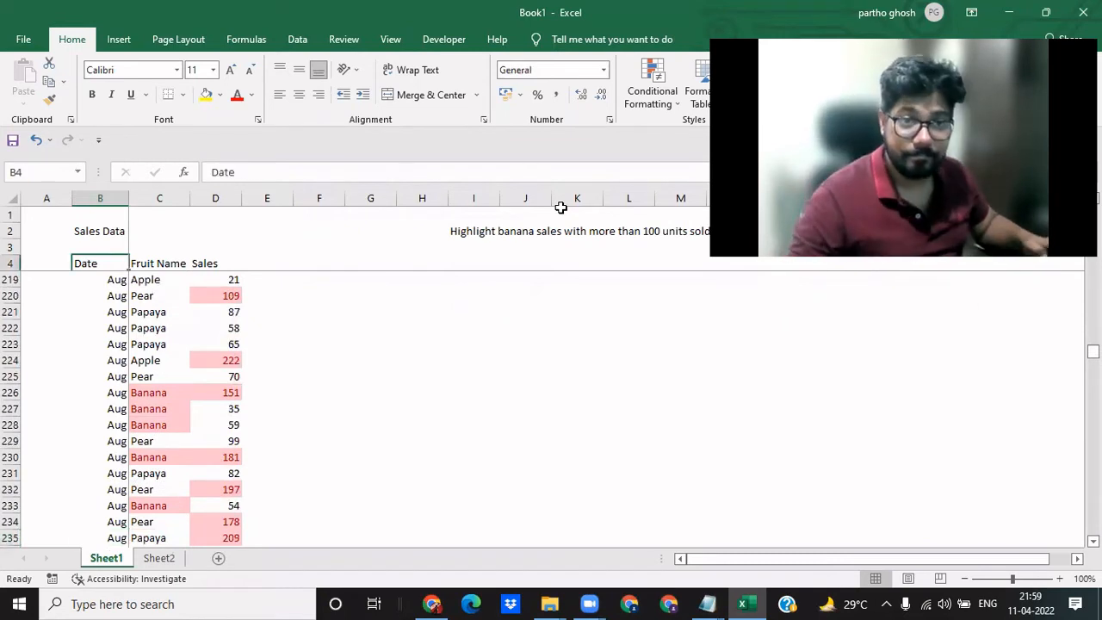
pyautogui.press('Down')
pyautogui.press('Up')
pyautogui.hotkey('ctrl', 'shift', 'Down')
pyautogui.hotkey('ctrl', 'shift', 'Right')
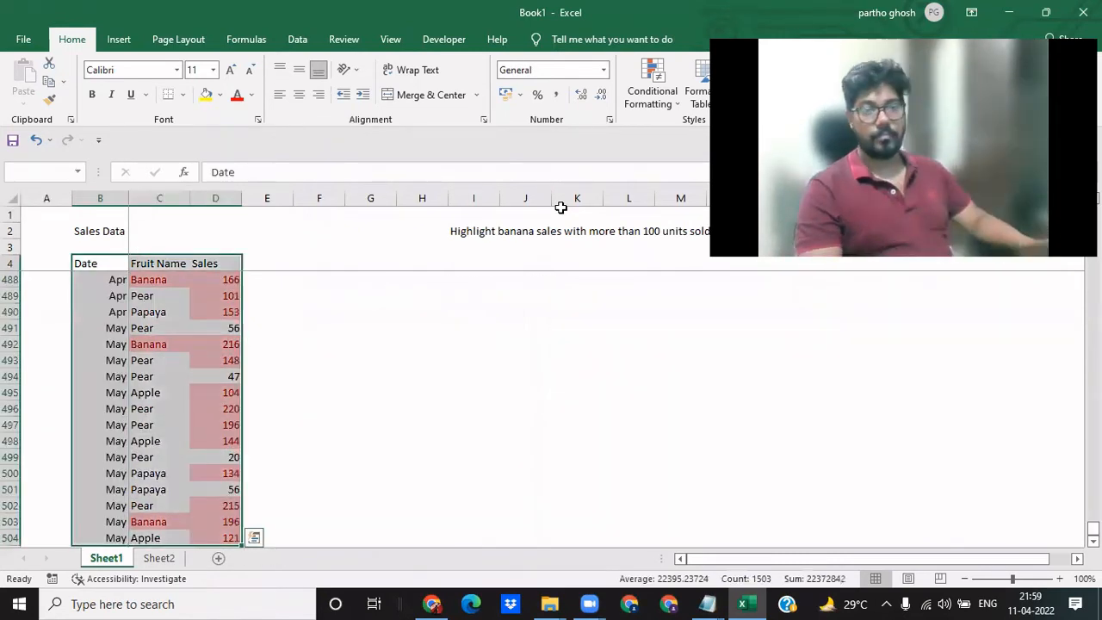
pyautogui.hotkey('alt', 'n')
pyautogui.press('v')
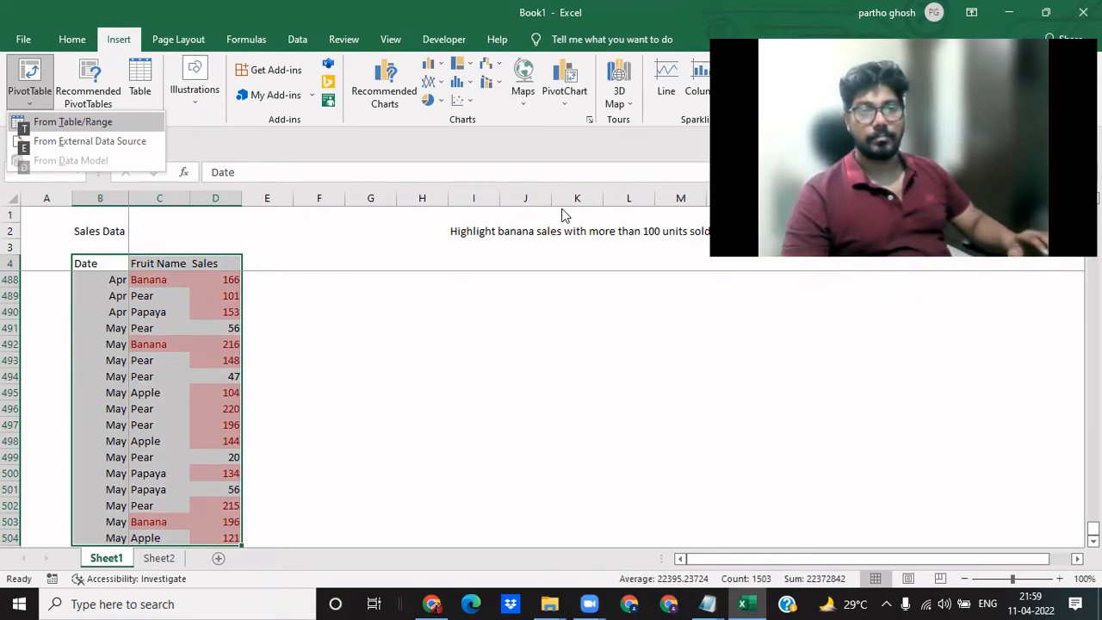
pyautogui.press('t')
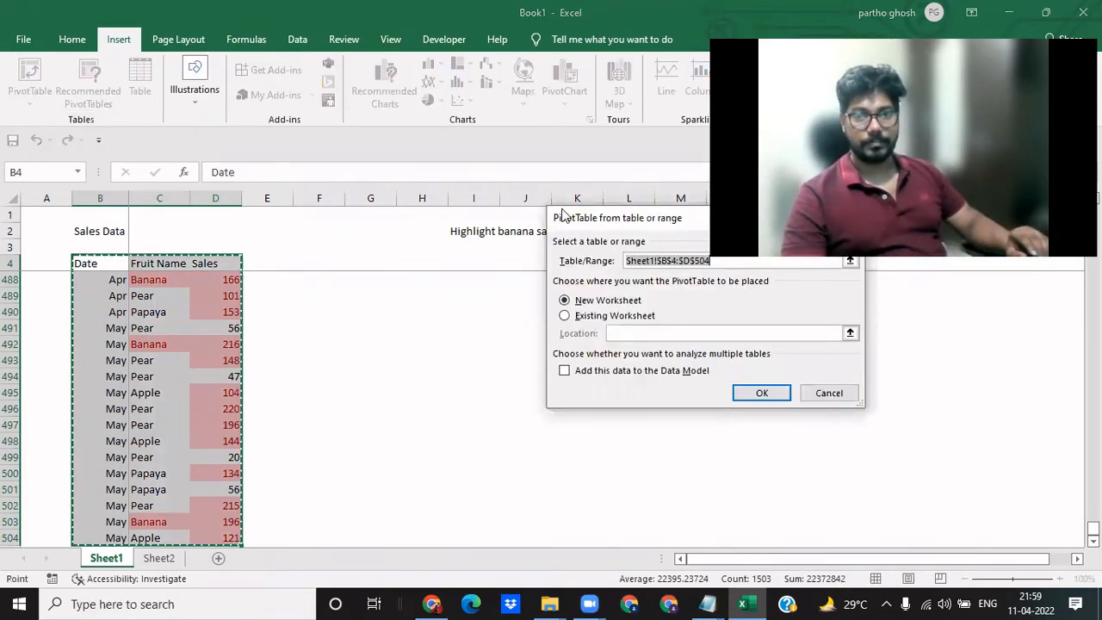
pyautogui.press('Return')
# - Insert one row above and one column before the empty pivot table on Sheet3 so it starts at B4
pyautogui.press('Up')
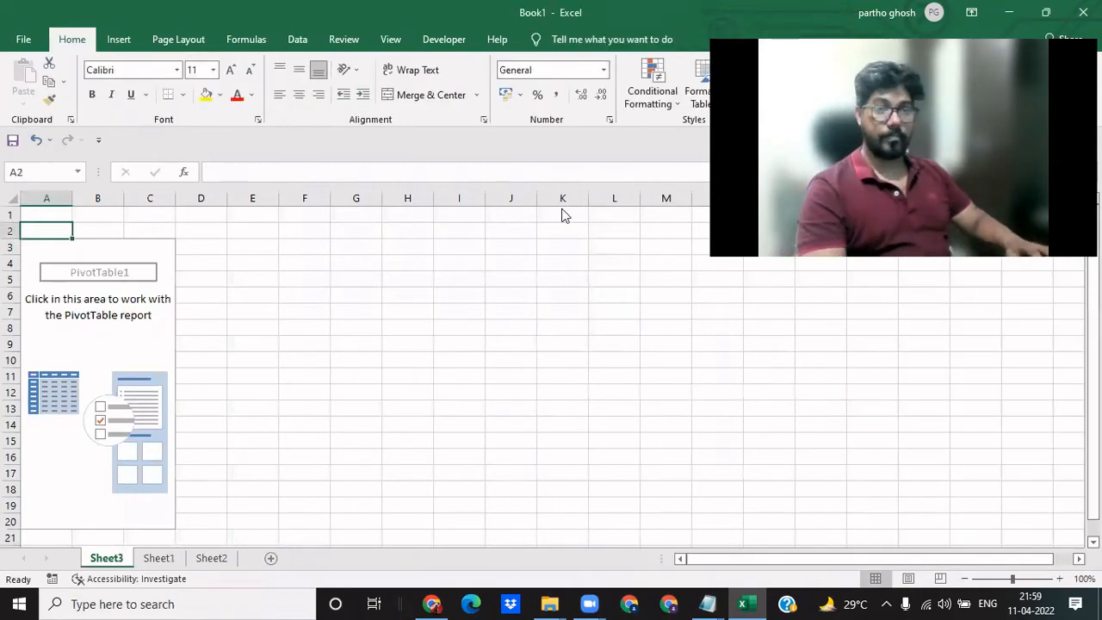
pyautogui.hotkey('alt', 'i')
pyautogui.press('r')
pyautogui.hotkey('alt', 'i')
pyautogui.press('c')
pyautogui.press('Down')
pyautogui.press('Down')
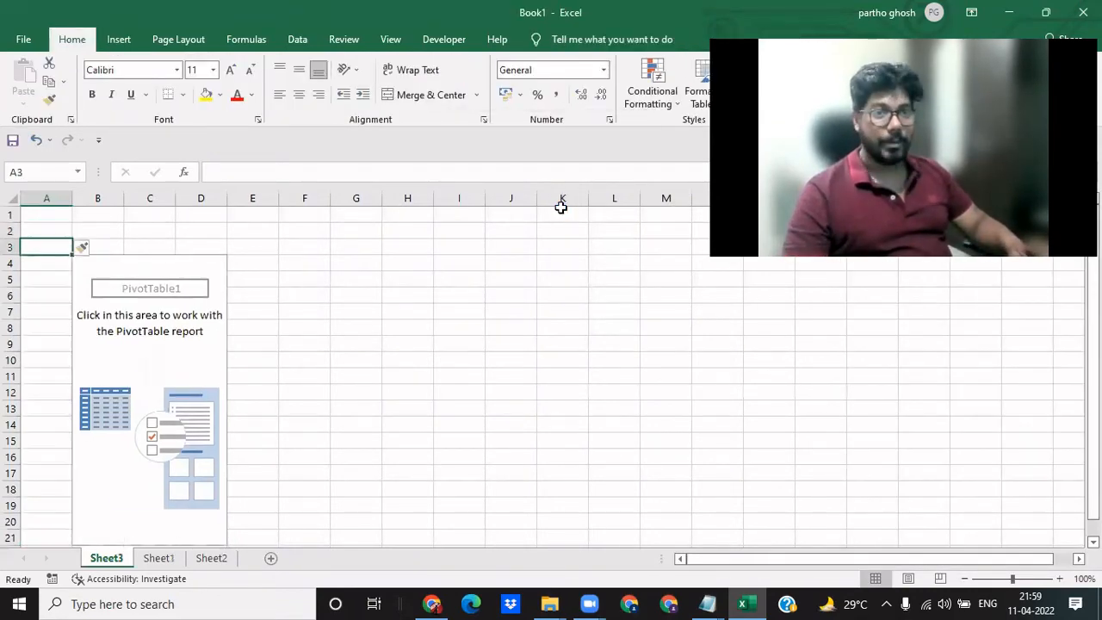
pyautogui.press('Right')
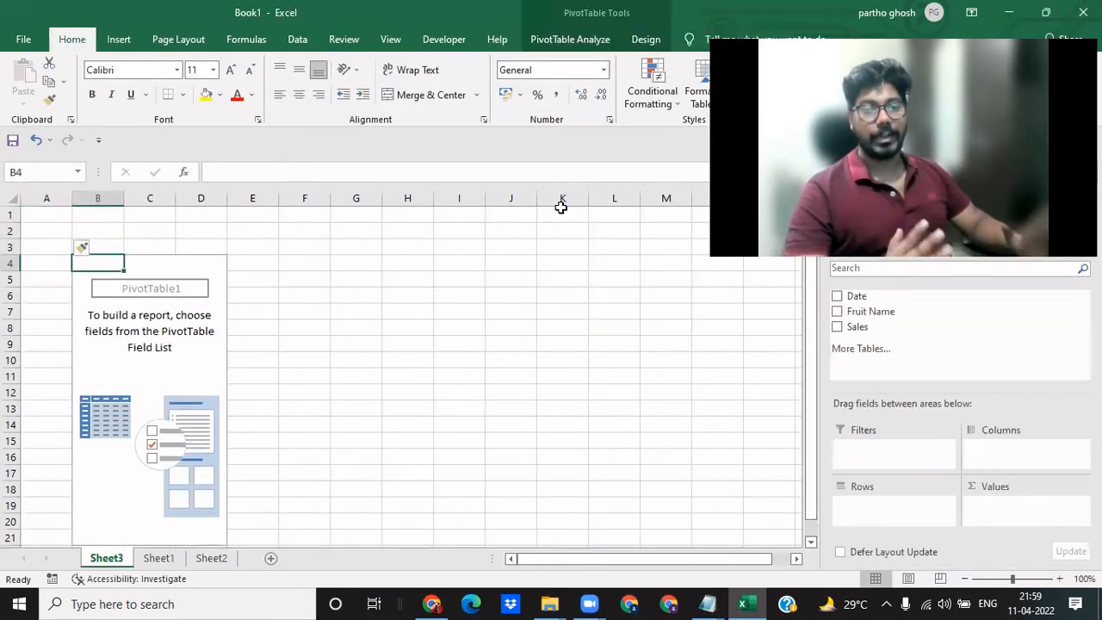
pyautogui.hotkey('ctrl', 'pagedown')
pyautogui.hotkey('ctrl', 'q')
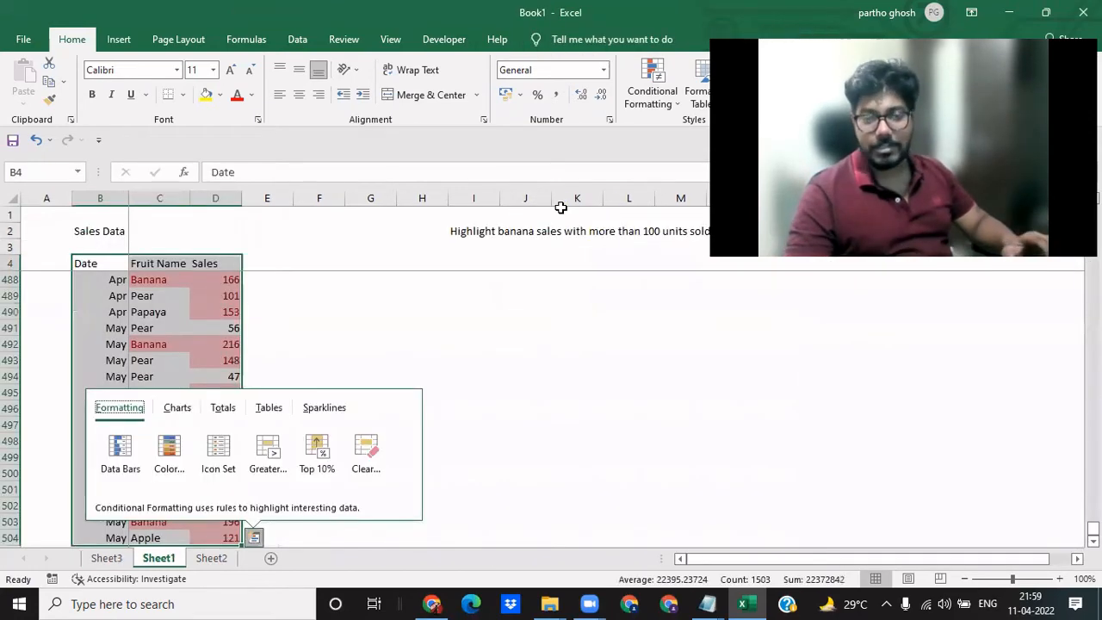
pyautogui.press('Right')
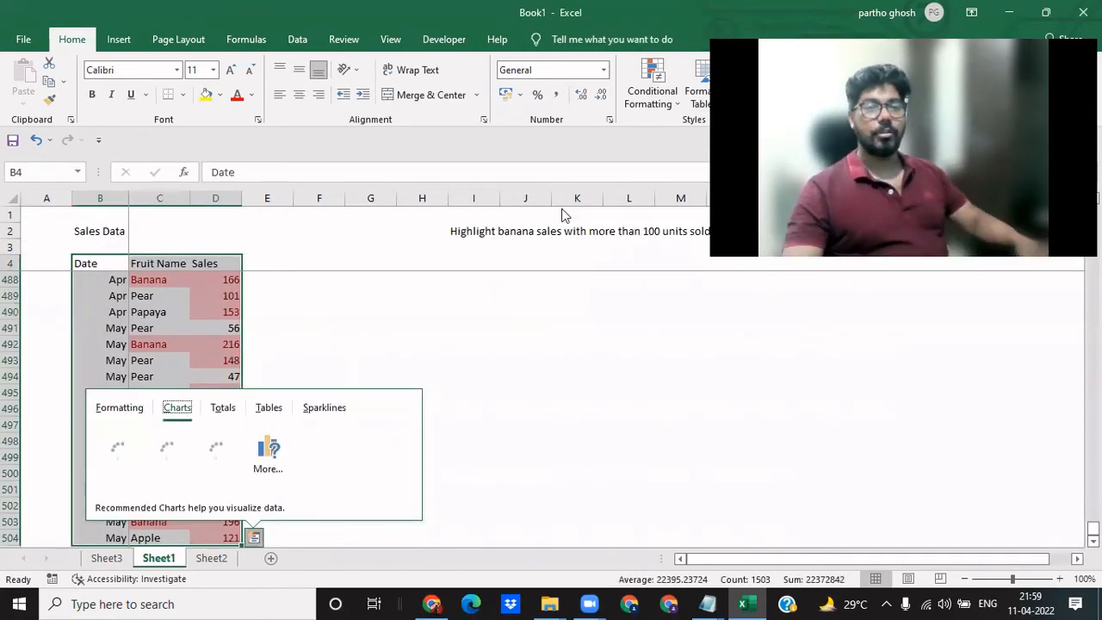
pyautogui.press('Escape')
# - Record the shortcut alt,n,v,t in B7 of Sheet2 with the description "inserting a pivot table" in C7
pyautogui.hotkey('ctrl', 'pagedown')
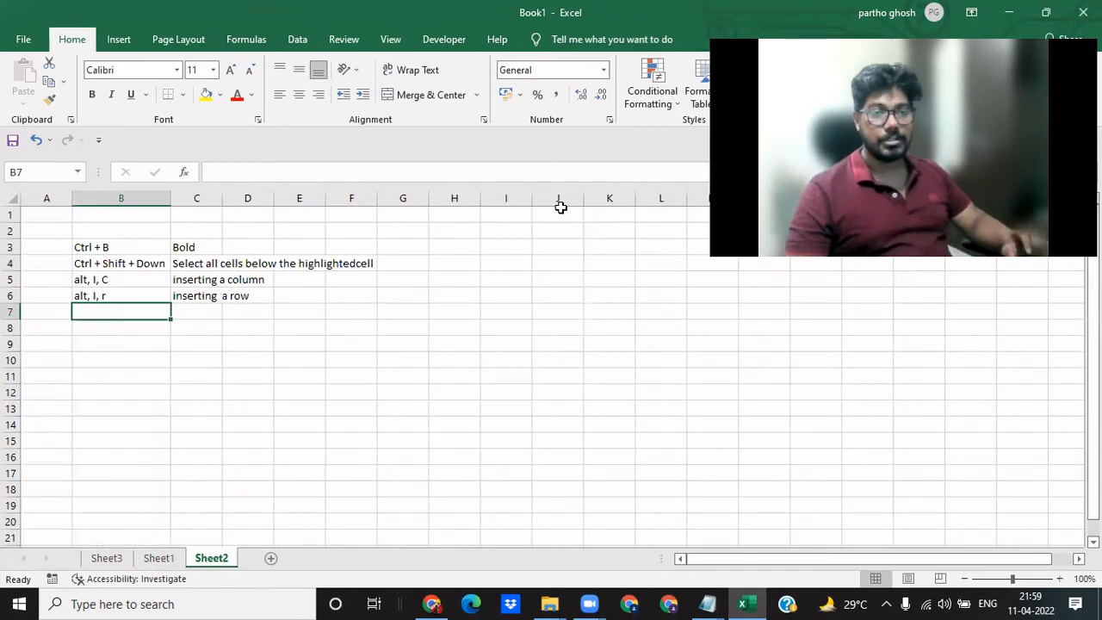
pyautogui.write('alt')
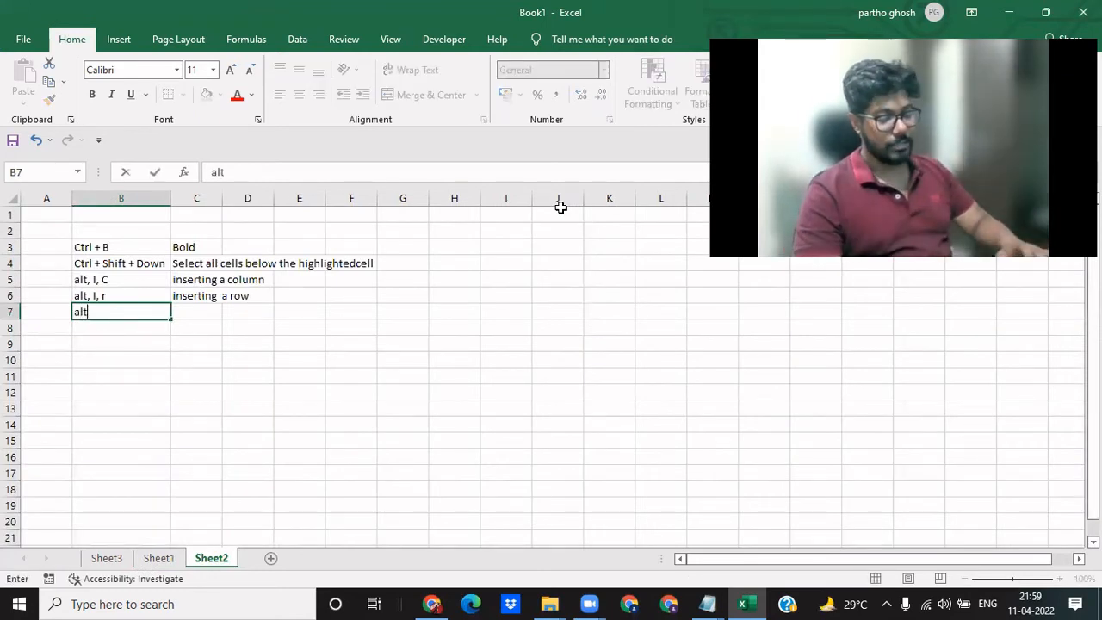
pyautogui.write(',n,v,t')
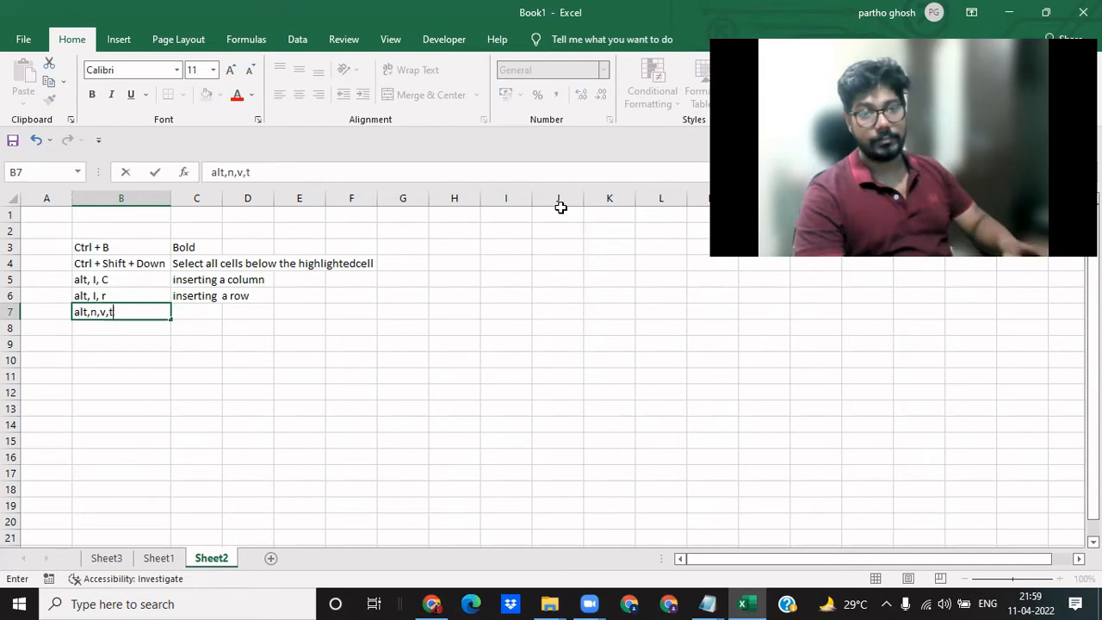
pyautogui.press('Tab')
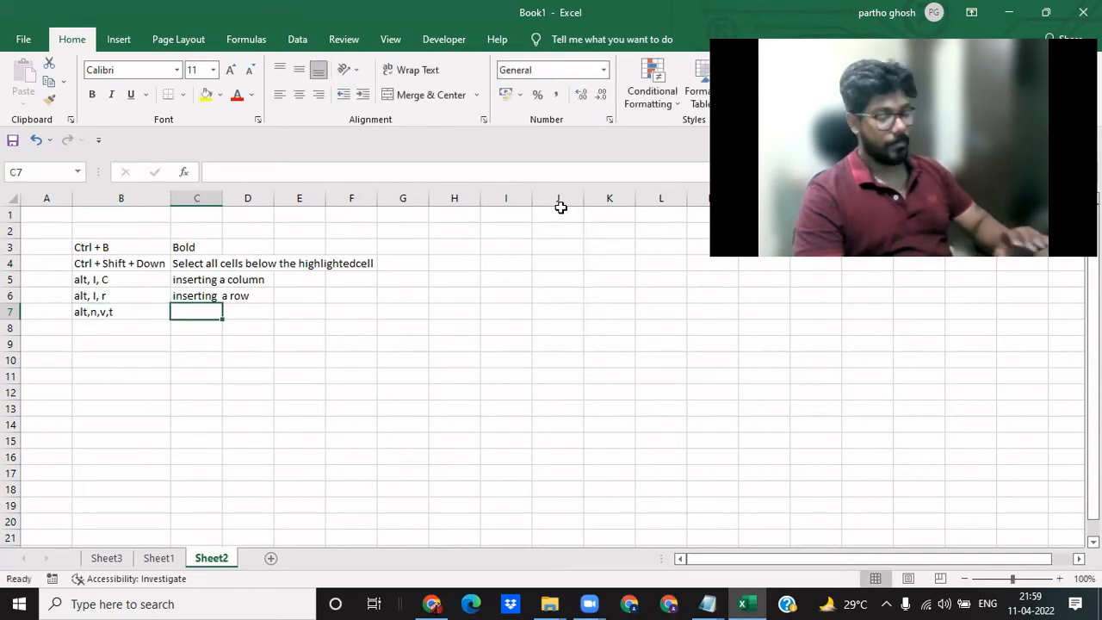
pyautogui.write('inserting')
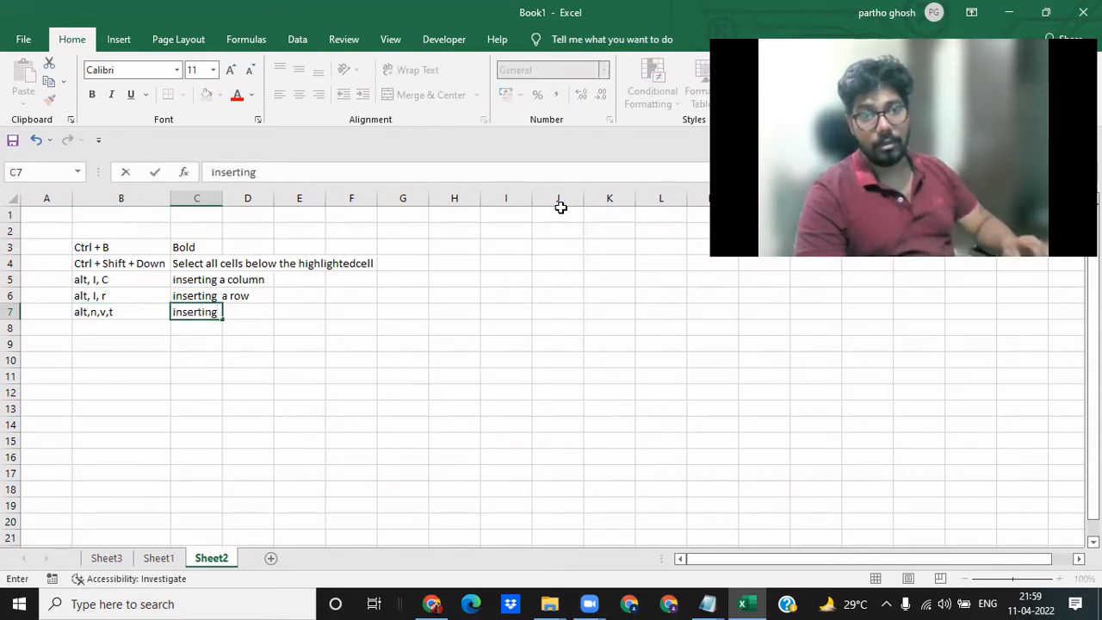
pyautogui.write(' a pivot t')
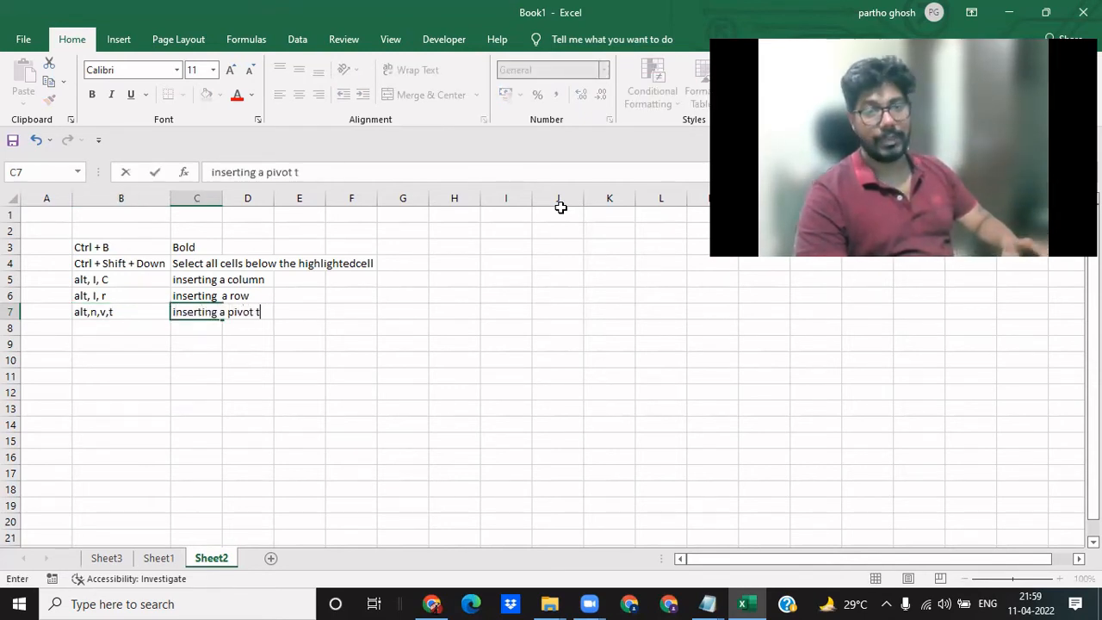
pyautogui.write('able')
pyautogui.press('Return')
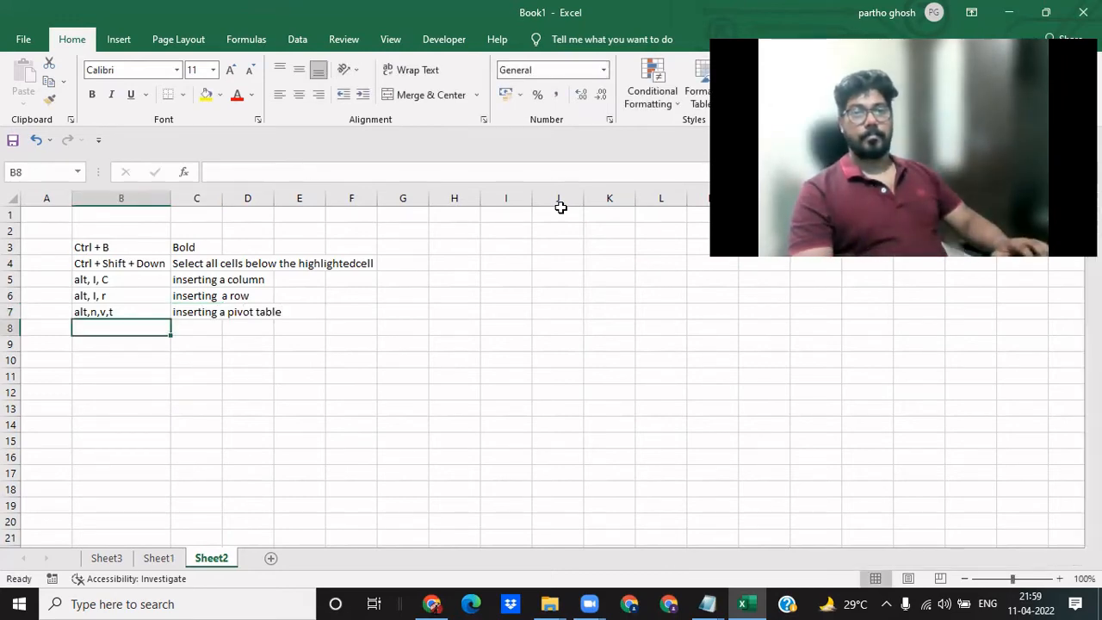
# - Set up the Sheet3 pivot table with Fruit Name in Rows and the sum of Sales in Values
pyautogui.hotkey('ctrl', 'pageup')
pyautogui.hotkey('ctrl', 'pageup')
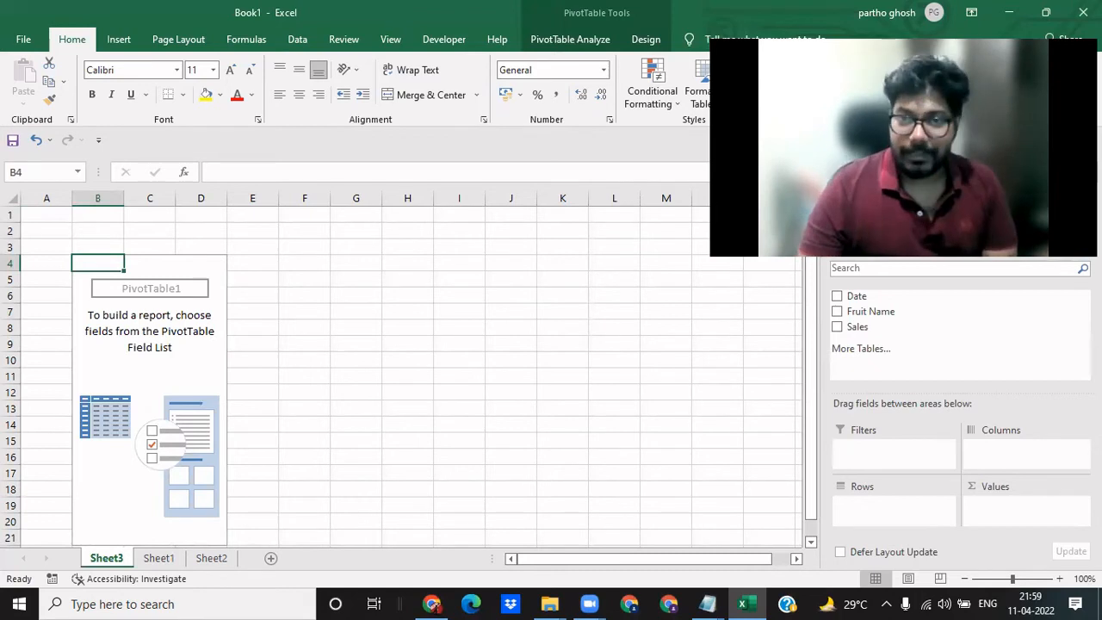
pyautogui.moveTo(895, 312); pyautogui.dragTo(895, 512)
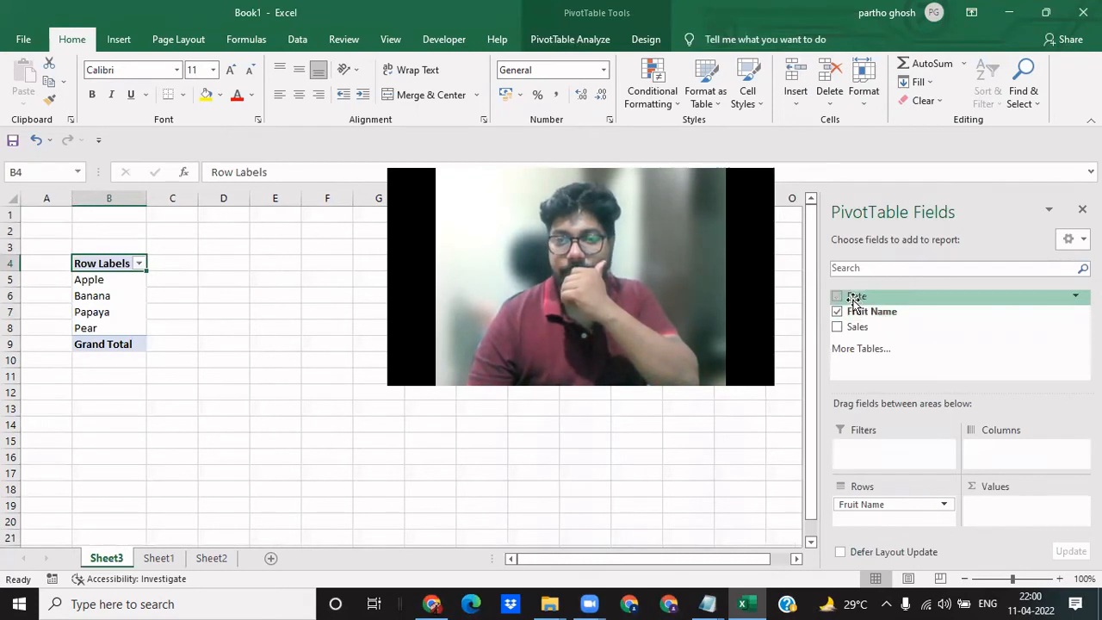
pyautogui.moveTo(855, 327); pyautogui.dragTo(1009, 512)
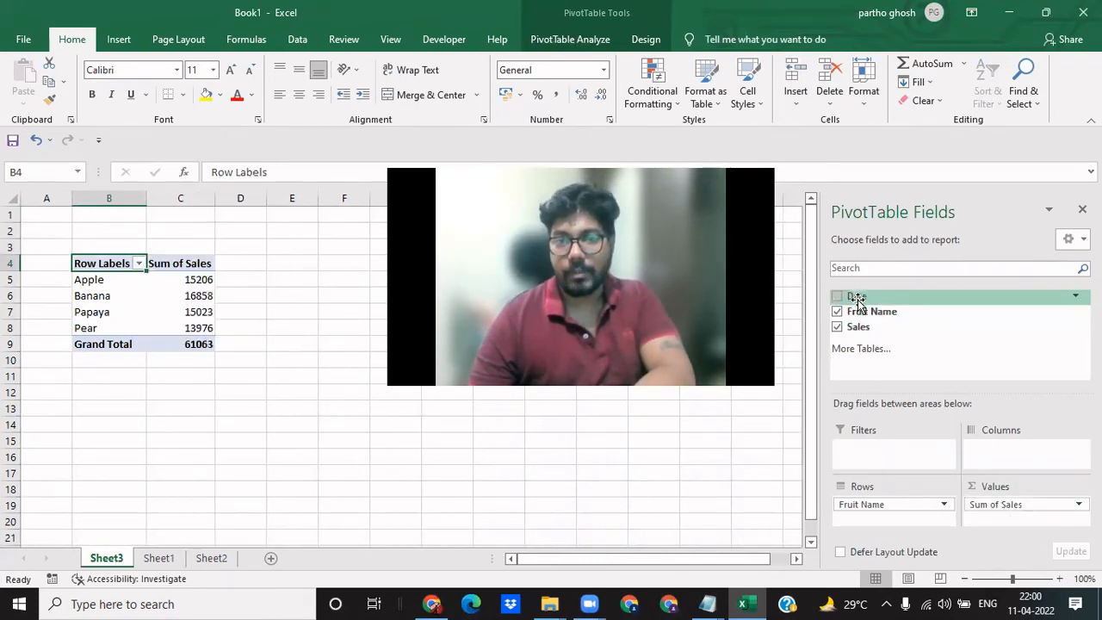
# - Try the Date field in the pivot table's Columns area, and remove both Date and Fruit Name from the layout
pyautogui.moveTo(857, 301); pyautogui.dragTo(986, 449)
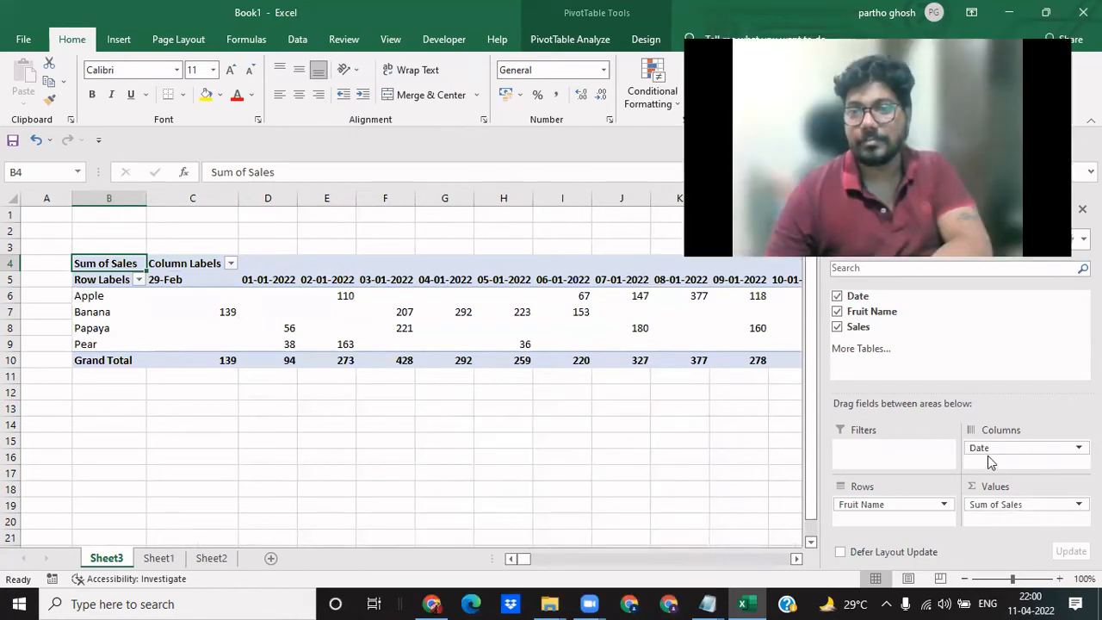
pyautogui.moveTo(989, 459); pyautogui.dragTo(706, 491)
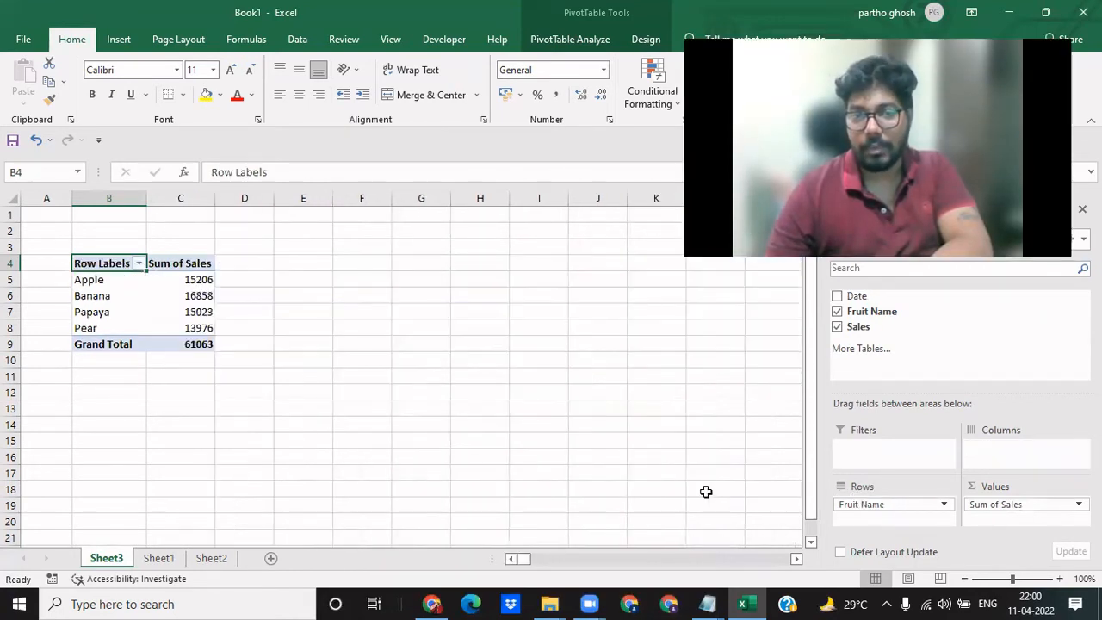
pyautogui.moveTo(875, 506); pyautogui.dragTo(626, 476)
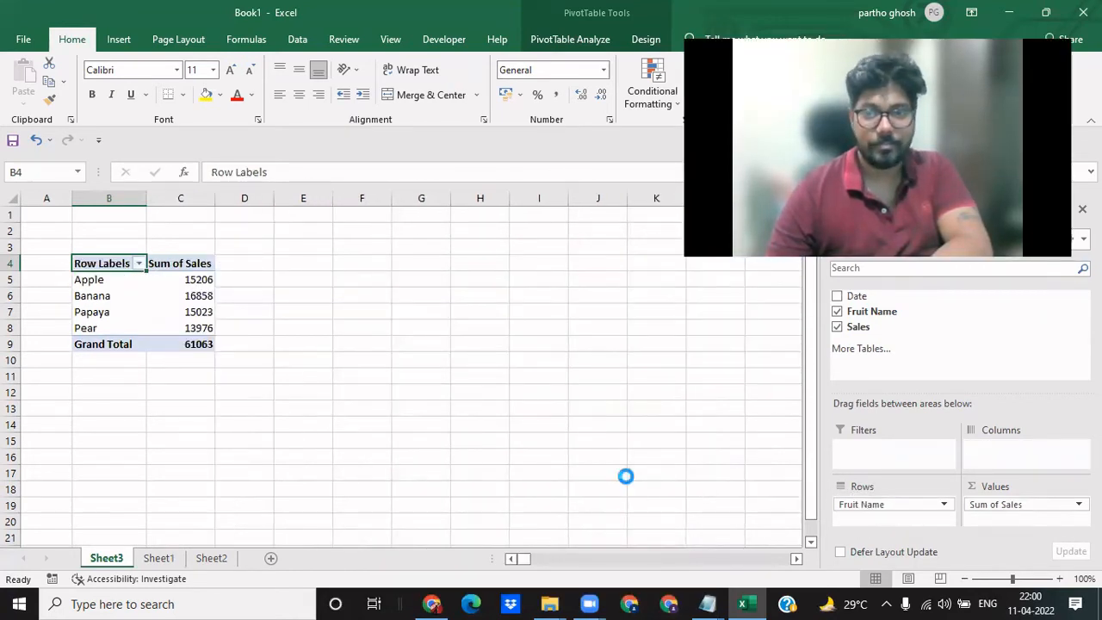
# - Try the Date field in the pivot table's Rows area, look over the sales sums per date, and remove the field again
pyautogui.moveTo(869, 293); pyautogui.dragTo(889, 513)
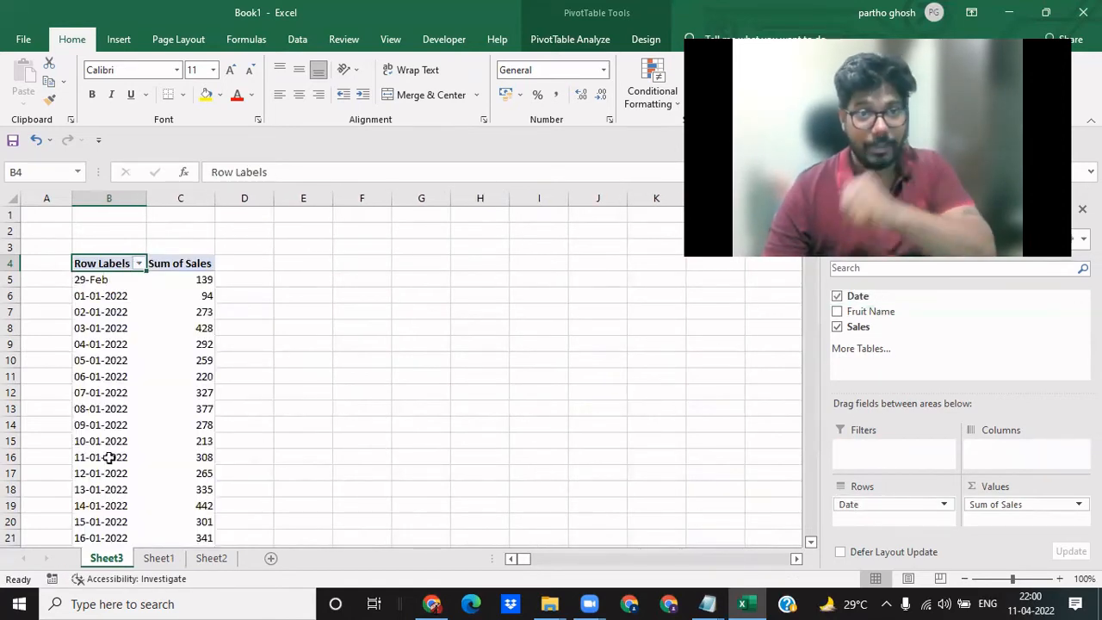
pyautogui.click(166, 393)
pyautogui.scroll(-7, 161, 390)
pyautogui.scroll(2, 162, 392)
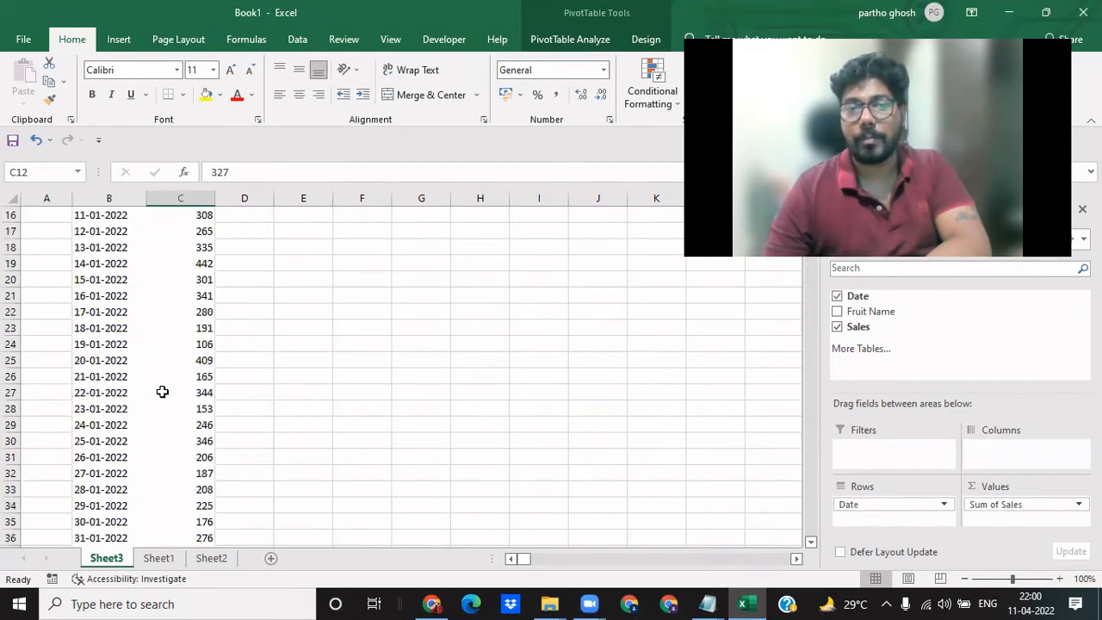
pyautogui.scroll(5, 162, 392)
pyautogui.moveTo(873, 513); pyautogui.dragTo(748, 429)
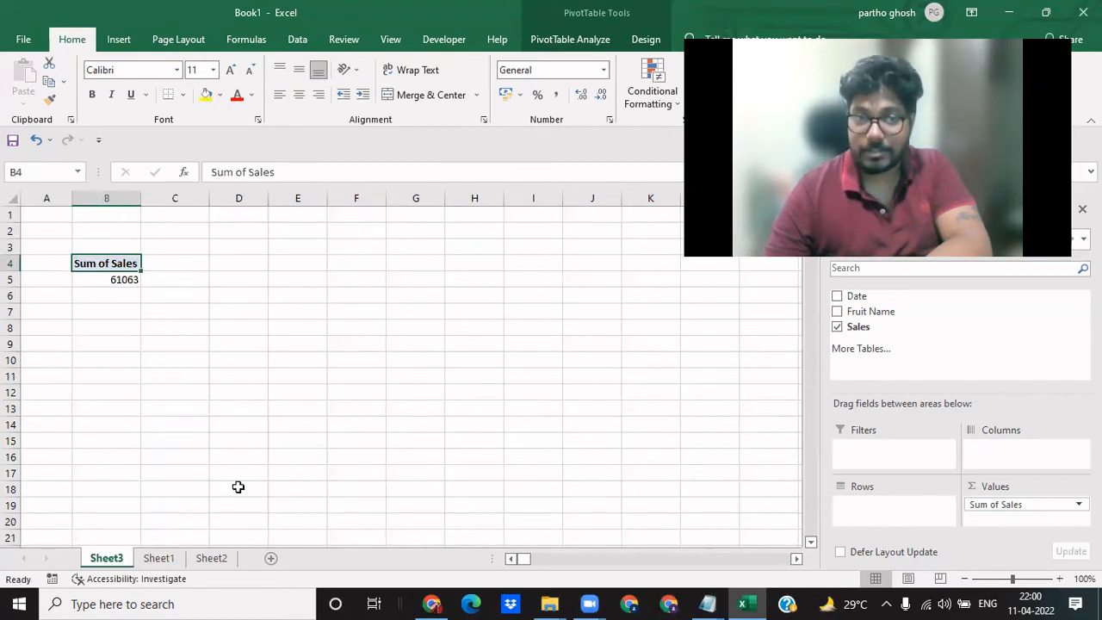
# - Check the full date stored behind the month shown in cell B490 on Sheet1
pyautogui.click(158, 560)
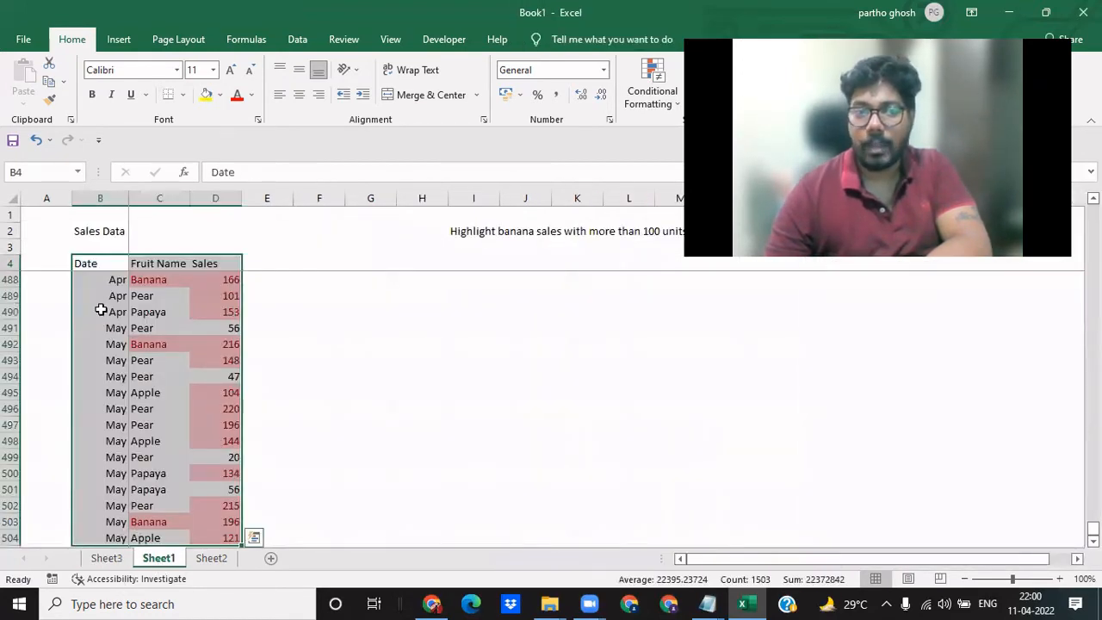
pyautogui.click(101, 311)
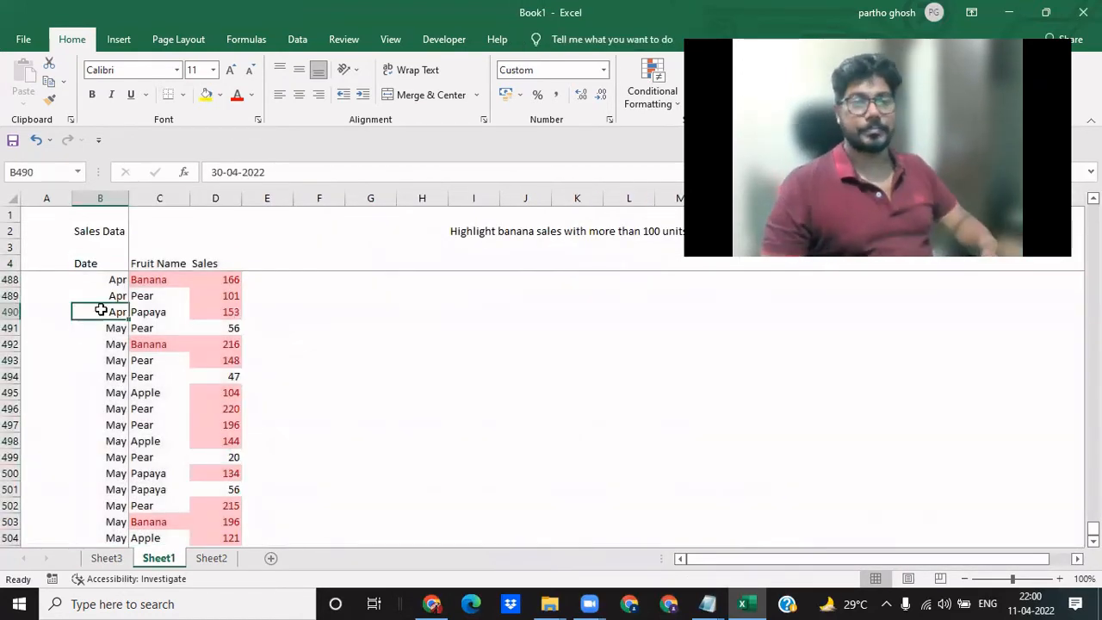
# - Add a new blank worksheet after Sheet2 and go to its cell C3
pyautogui.click(206, 559)
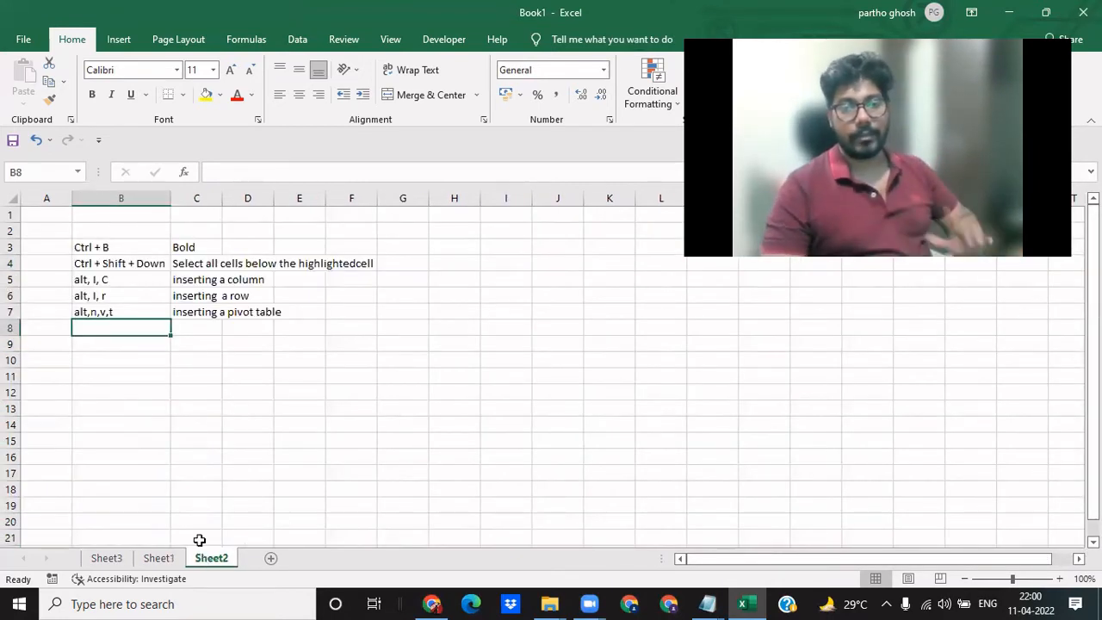
pyautogui.click(269, 559)
pyautogui.click(143, 241)
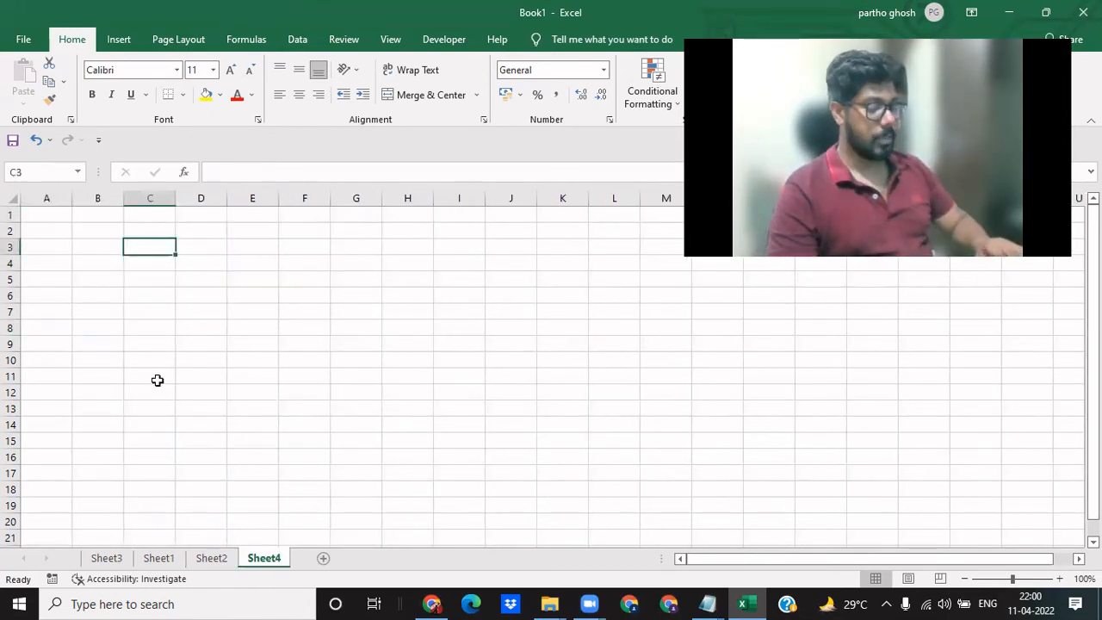
pyautogui.write('B')
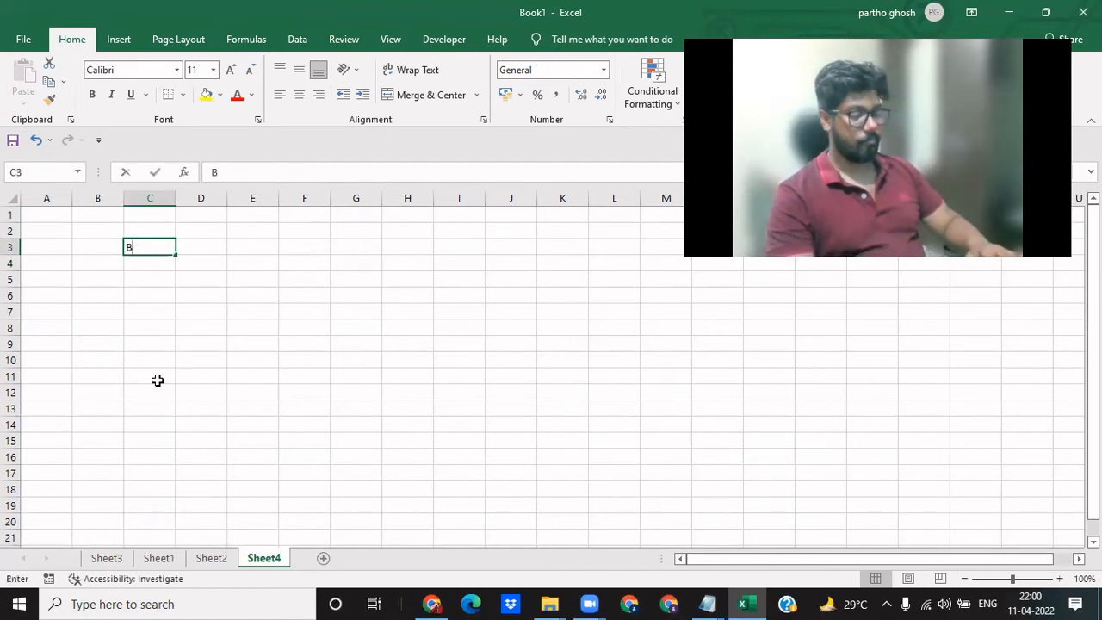
pyautogui.write('anana')
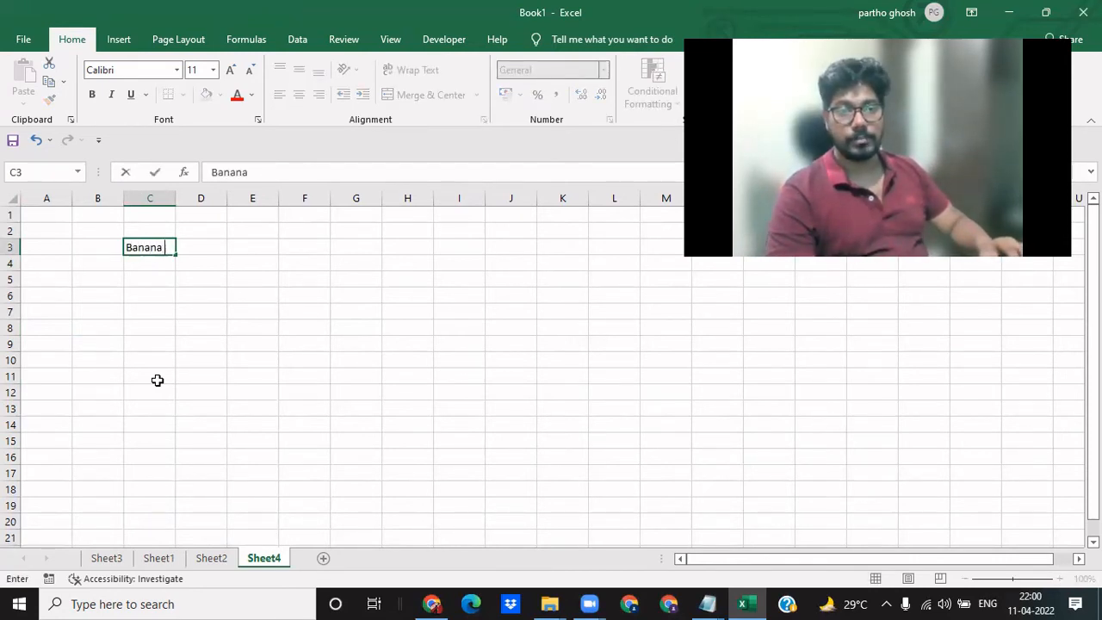
pyautogui.press('BackSpace')
pyautogui.press('BackSpace')
pyautogui.press('BackSpace')
pyautogui.press('BackSpace')
pyautogui.press('BackSpace')
pyautogui.press('BackSpace')
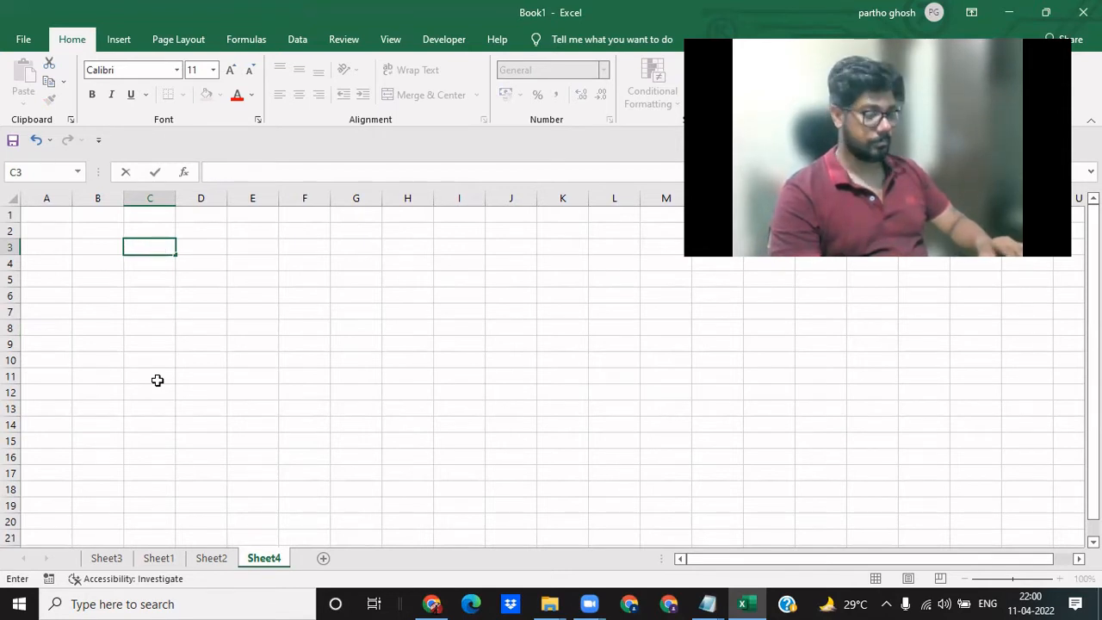
pyautogui.write('If banan')
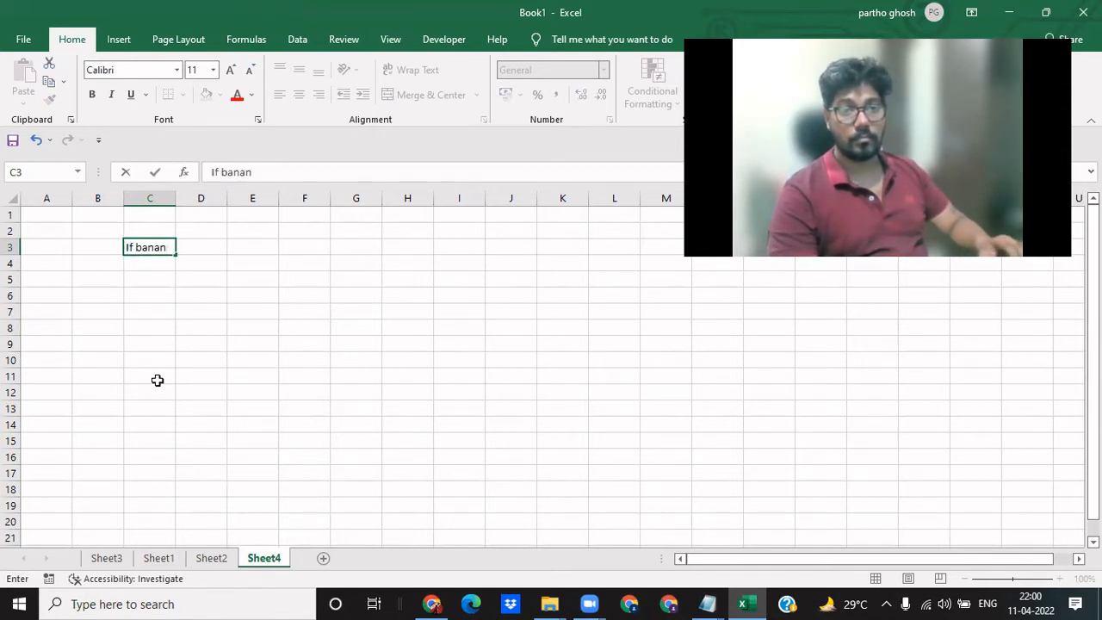
pyautogui.write('a sales,')
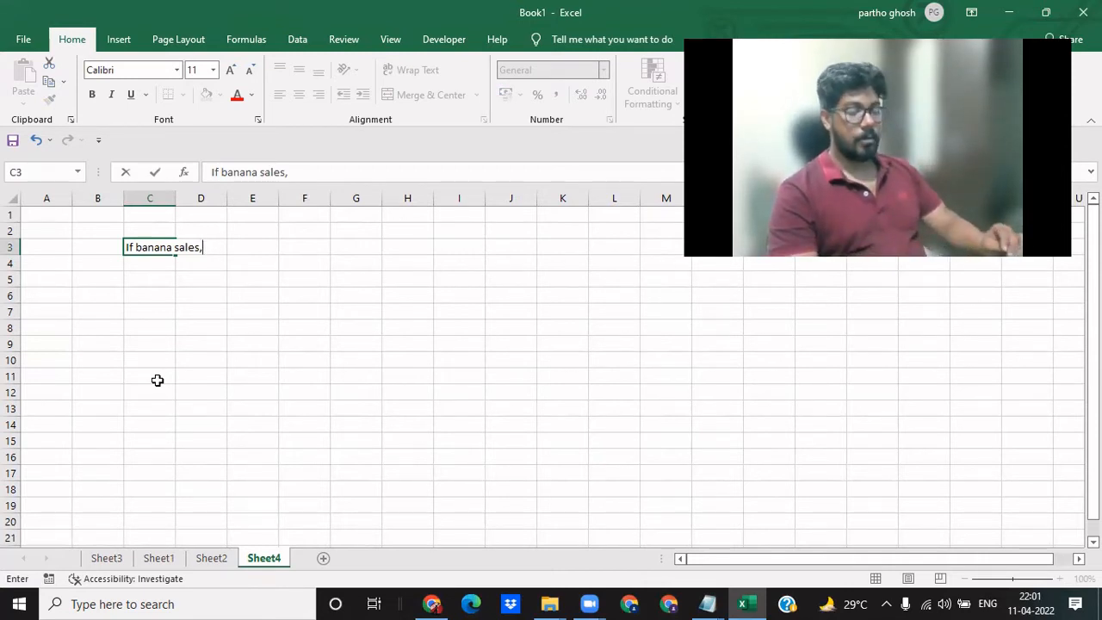
pyautogui.press('BackSpace')
pyautogui.press('BackSpace')
pyautogui.press('BackSpace')
pyautogui.press('BackSpace')
pyautogui.press('BackSpace')
pyautogui.press('BackSpace')
pyautogui.press('BackSpace')
pyautogui.press('BackSpace')
pyautogui.press('BackSpace')
pyautogui.press('BackSpace')
pyautogui.press('BackSpace')
pyautogui.press('BackSpace')
pyautogui.press('BackSpace')
pyautogui.press('BackSpace')
pyautogui.press('BackSpace')
pyautogui.press('BackSpace')
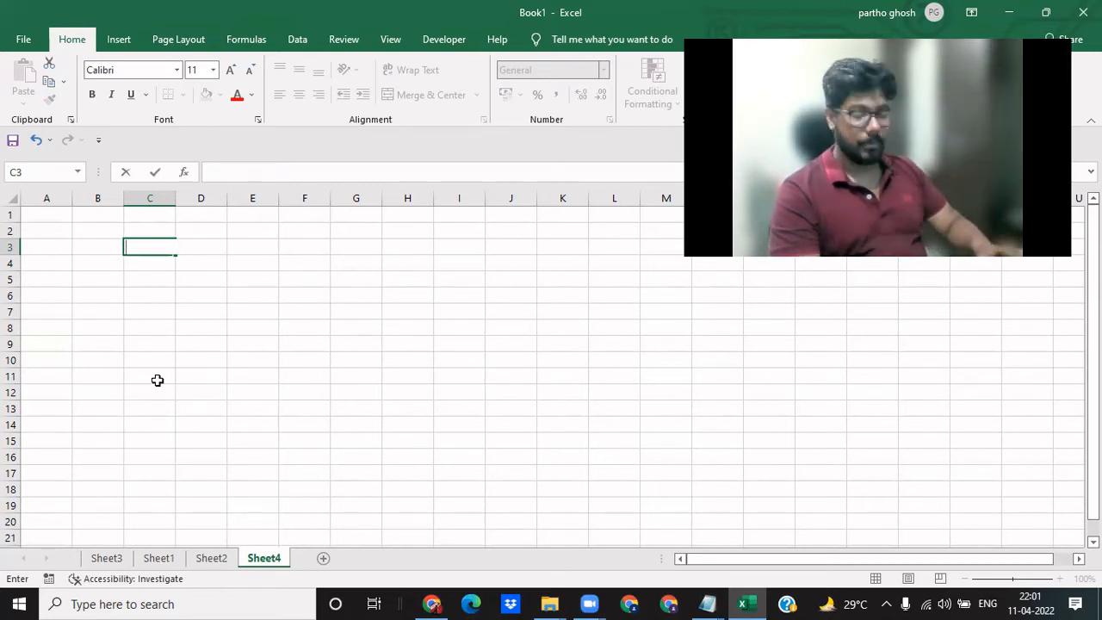
# - Enter the note "If sales are > 100, Highlight red" in cell C3 of Sheet4
pyautogui.write('If sale')
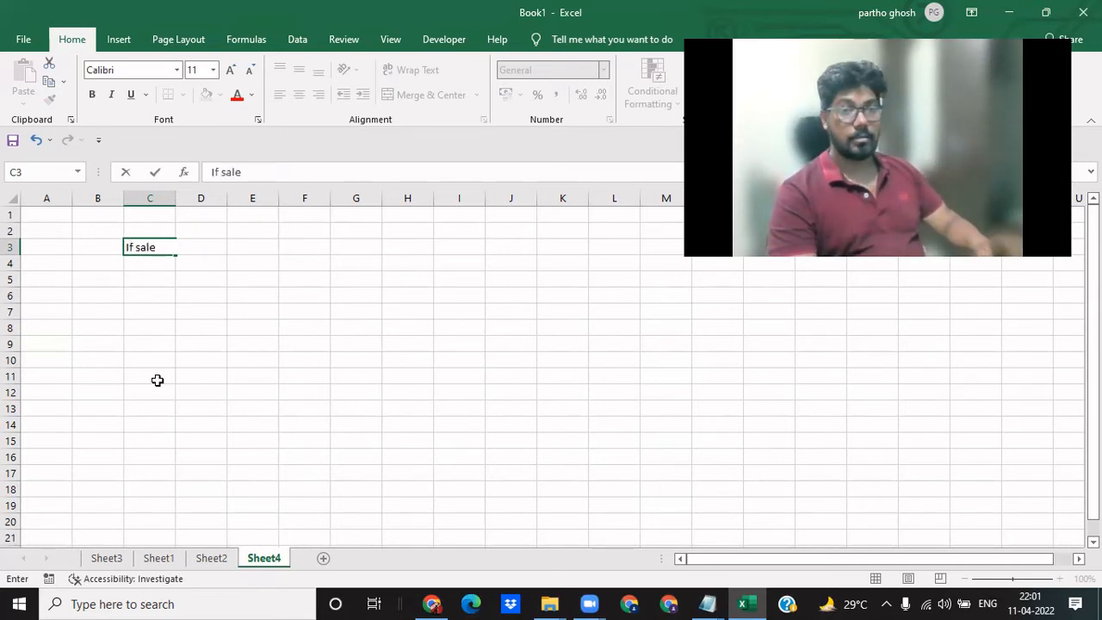
pyautogui.write('s are')
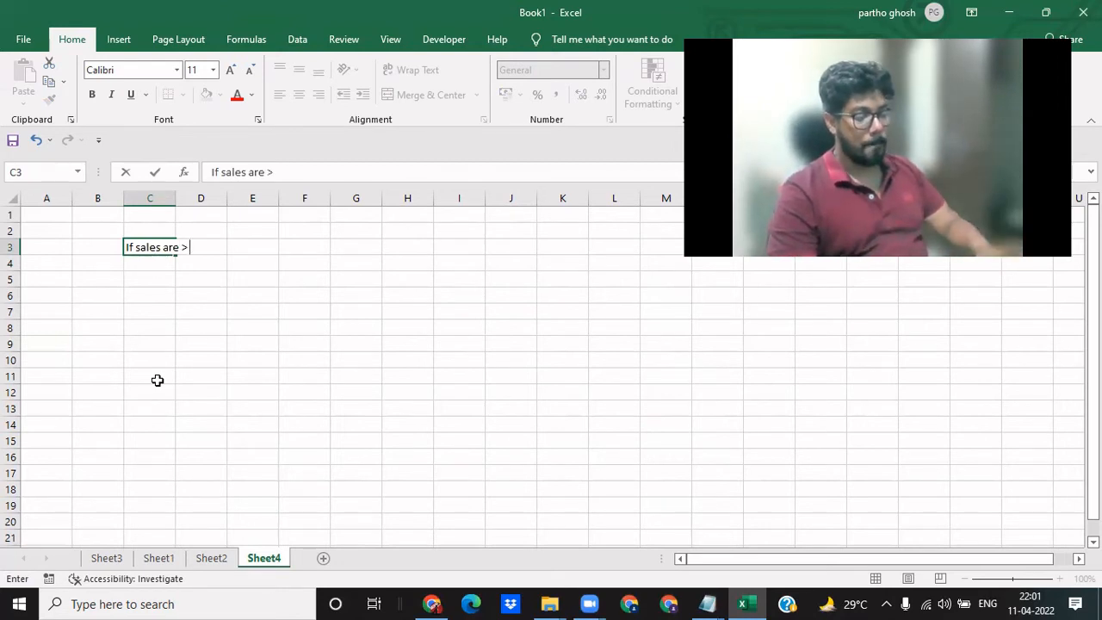
pyautogui.write(' > 100, H')
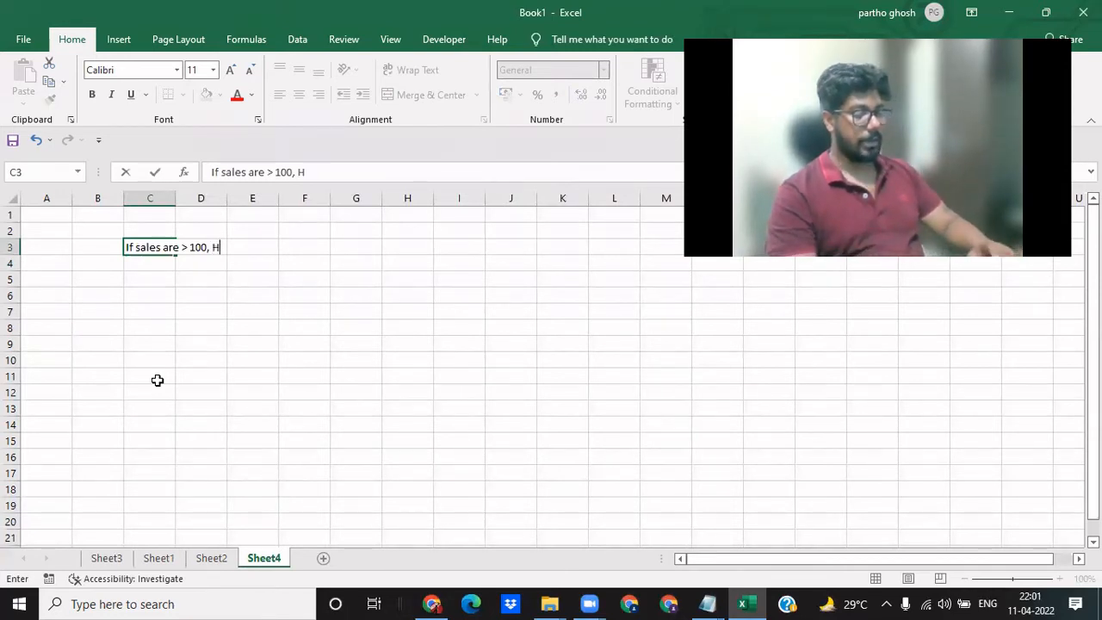
pyautogui.write('ighlight')
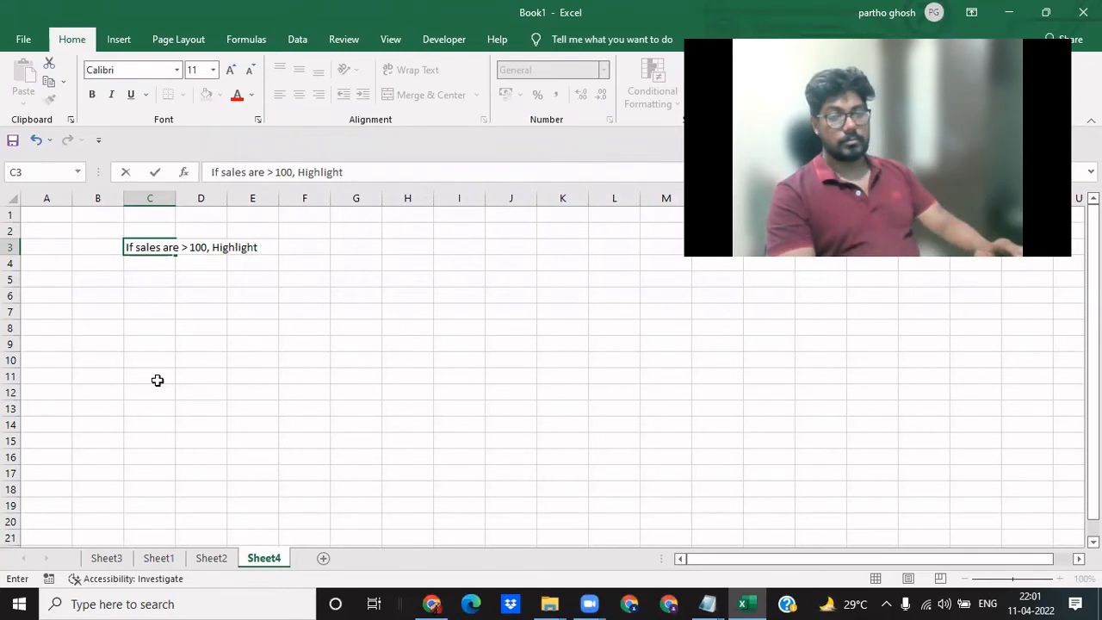
pyautogui.write(' red')
pyautogui.press('Return')
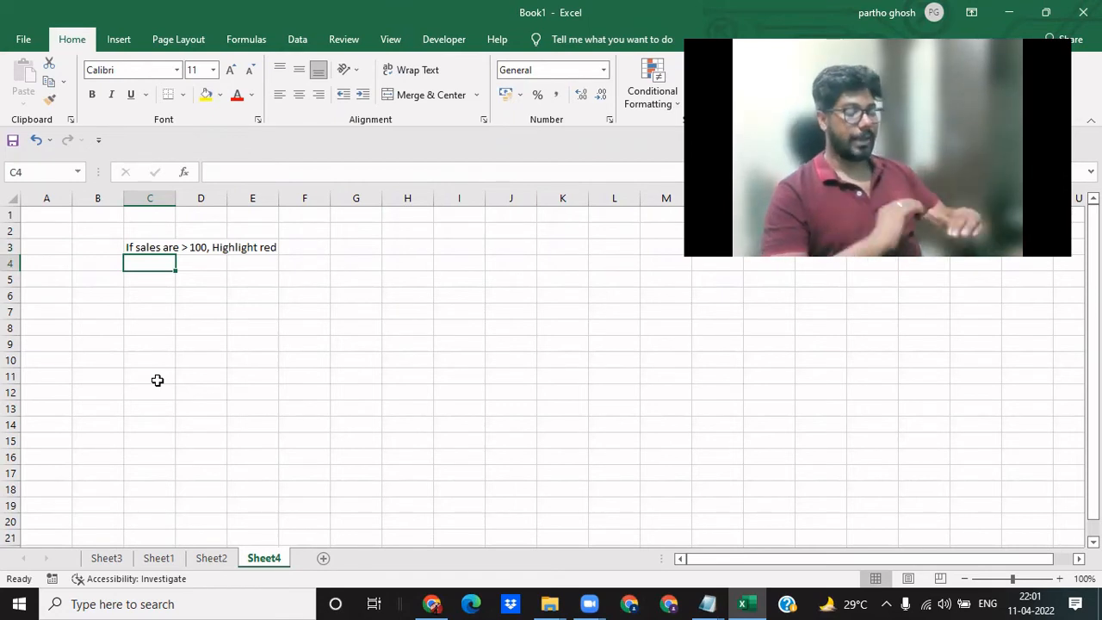
# - Enter a second note in cell C4 reading: If sales are > 100, "More than 100"
pyautogui.write('If sales')
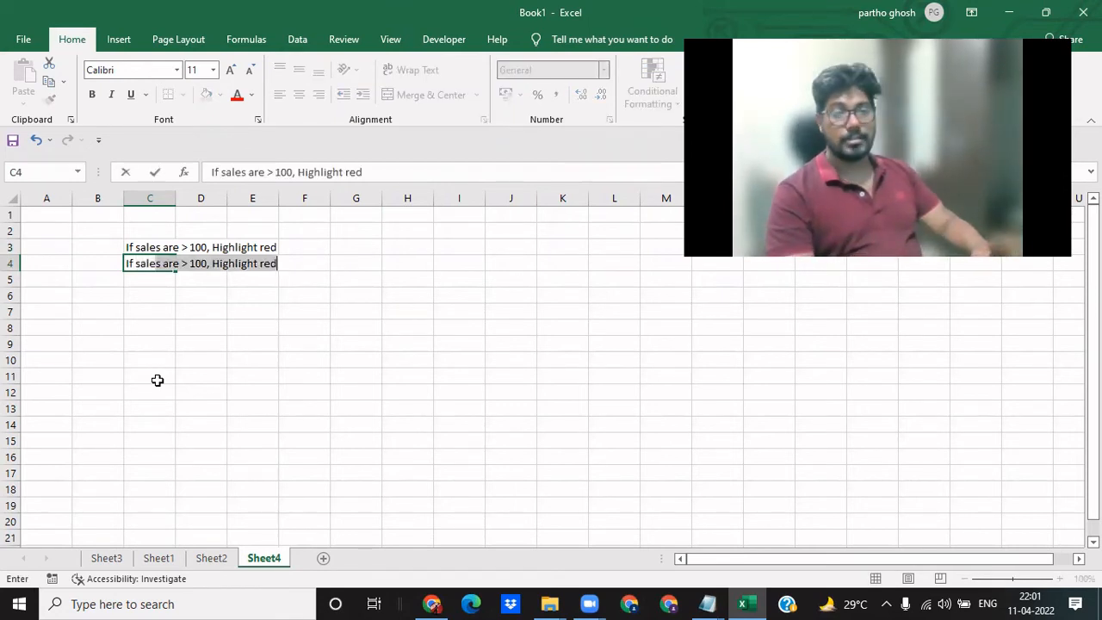
pyautogui.write(' are >')
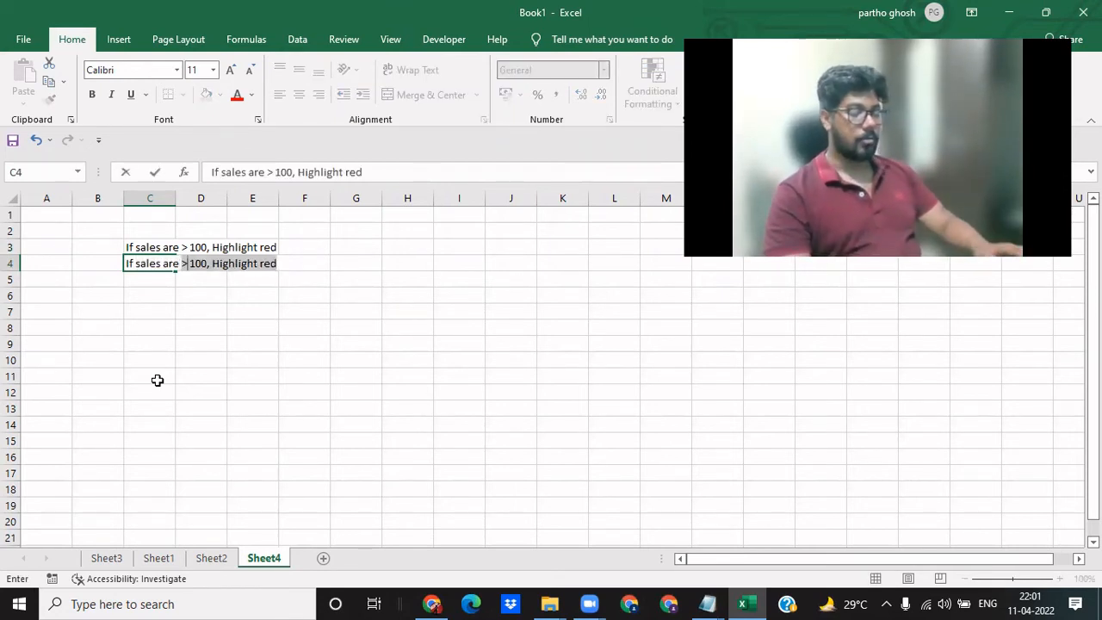
pyautogui.write(' 100, ')
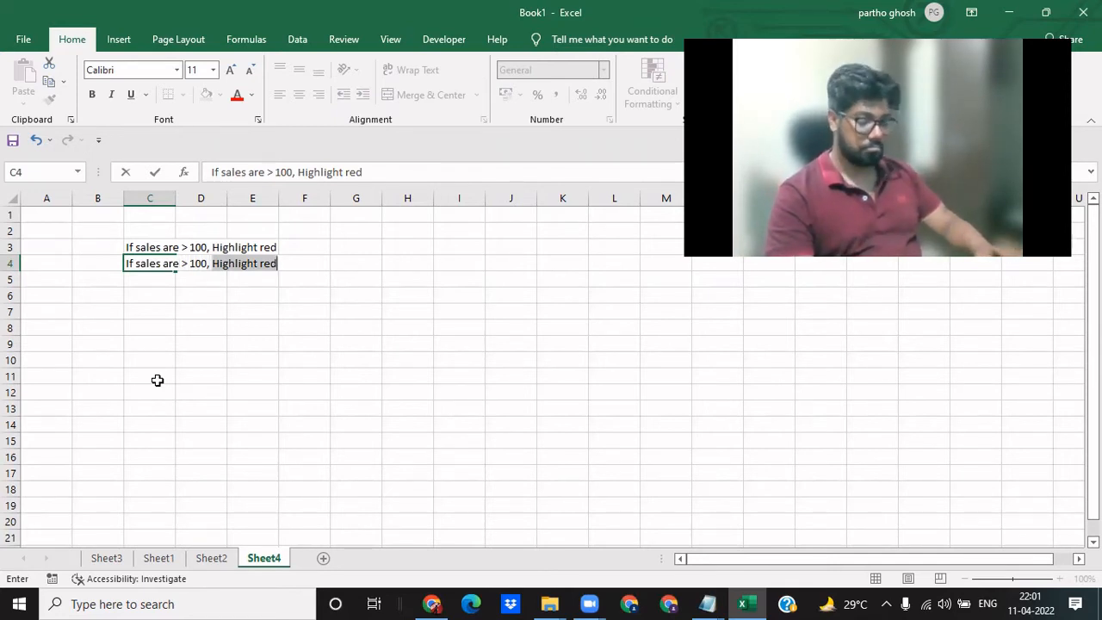
pyautogui.write('"M')
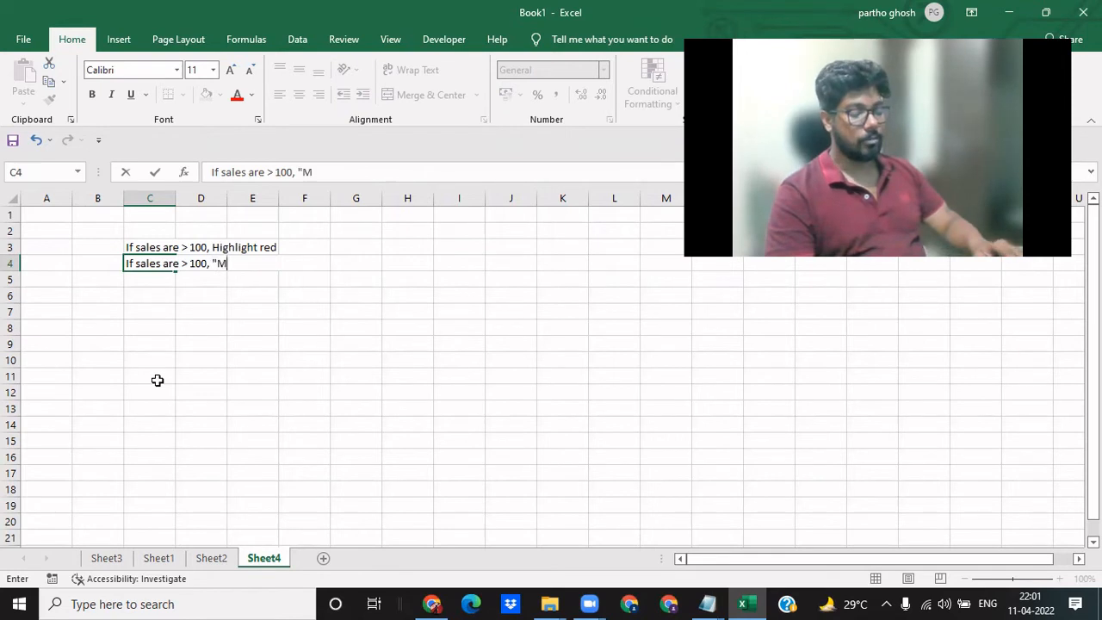
pyautogui.write('ore than 100"')
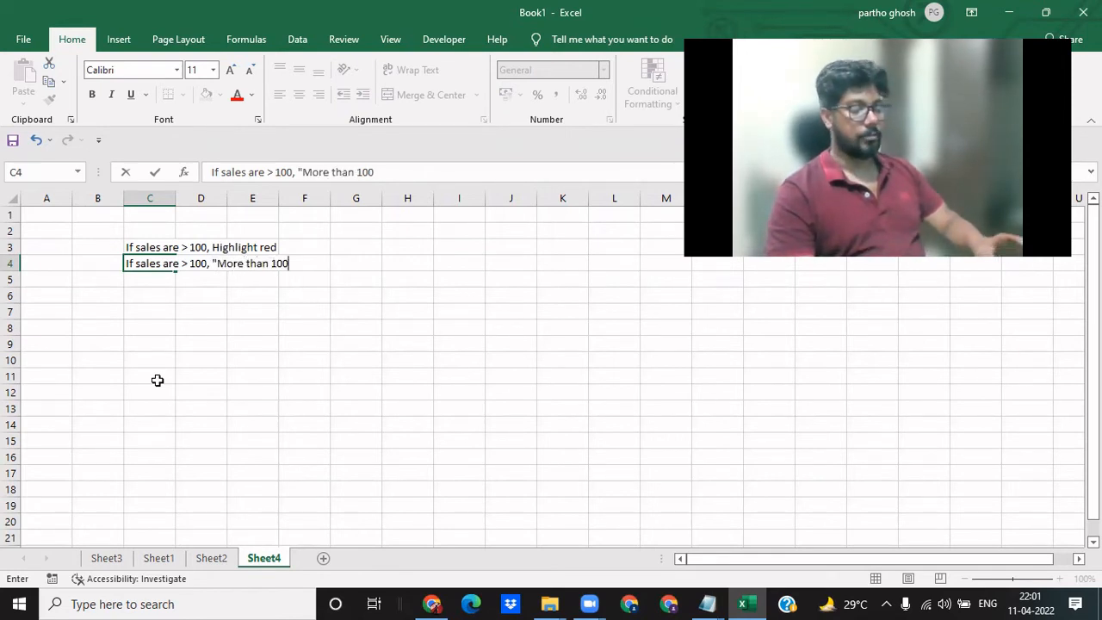
pyautogui.press('Return')
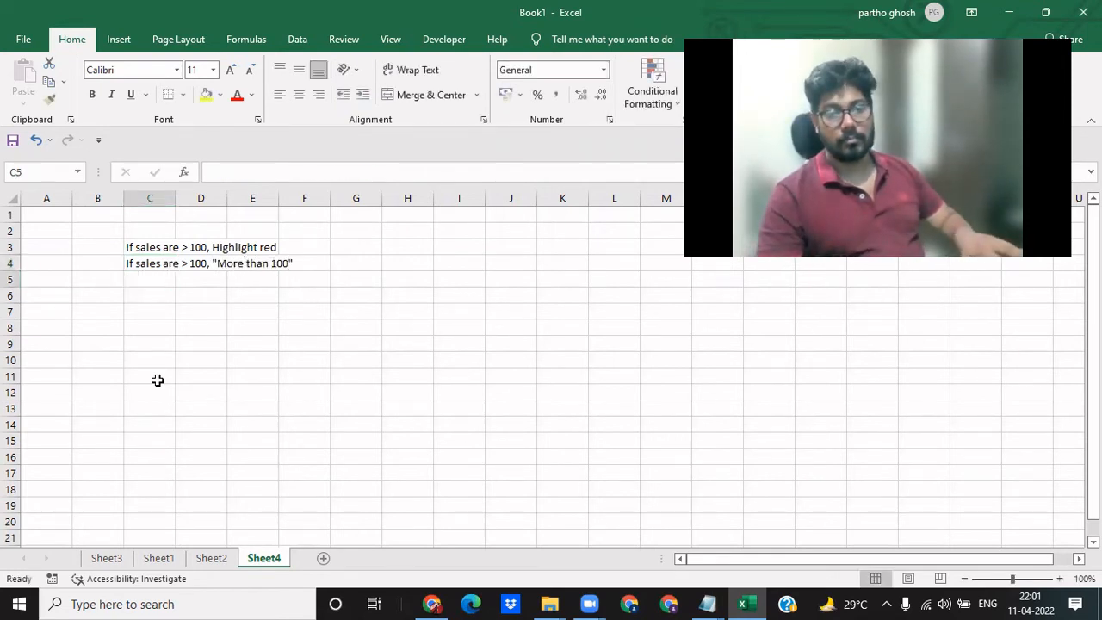
# - Return to Sheet1 and go to the Sales column header in cell D4
pyautogui.hotkey('ctrl', 'pageup')
pyautogui.hotkey('ctrl', 'pageup')
pyautogui.press('Right')
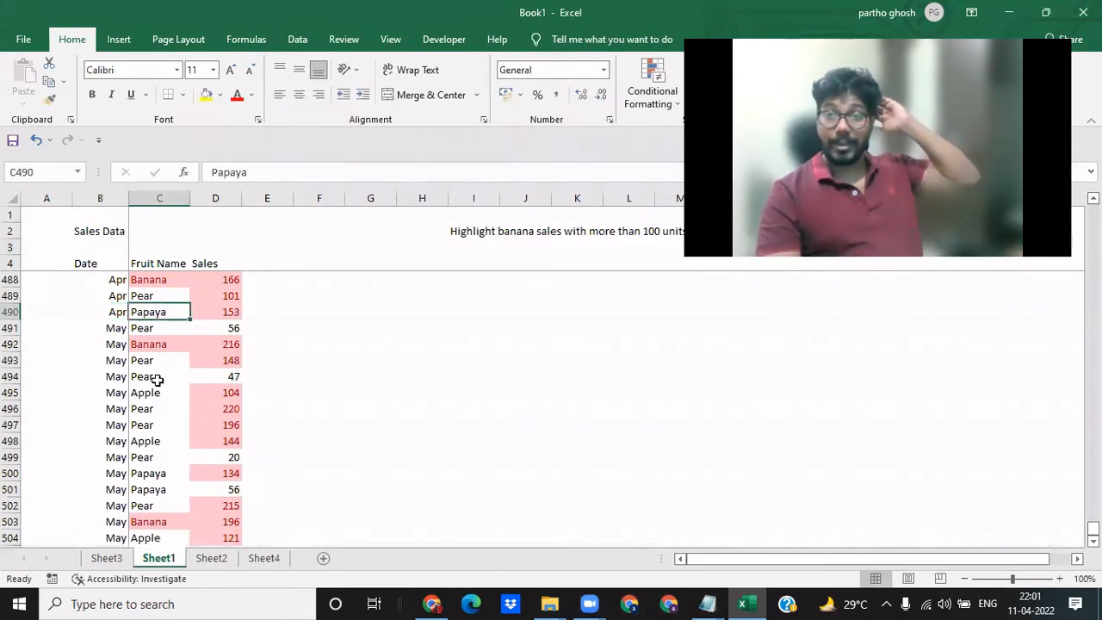
pyautogui.press('Up')
pyautogui.press('Up')
pyautogui.press('Up')
pyautogui.press('Up')
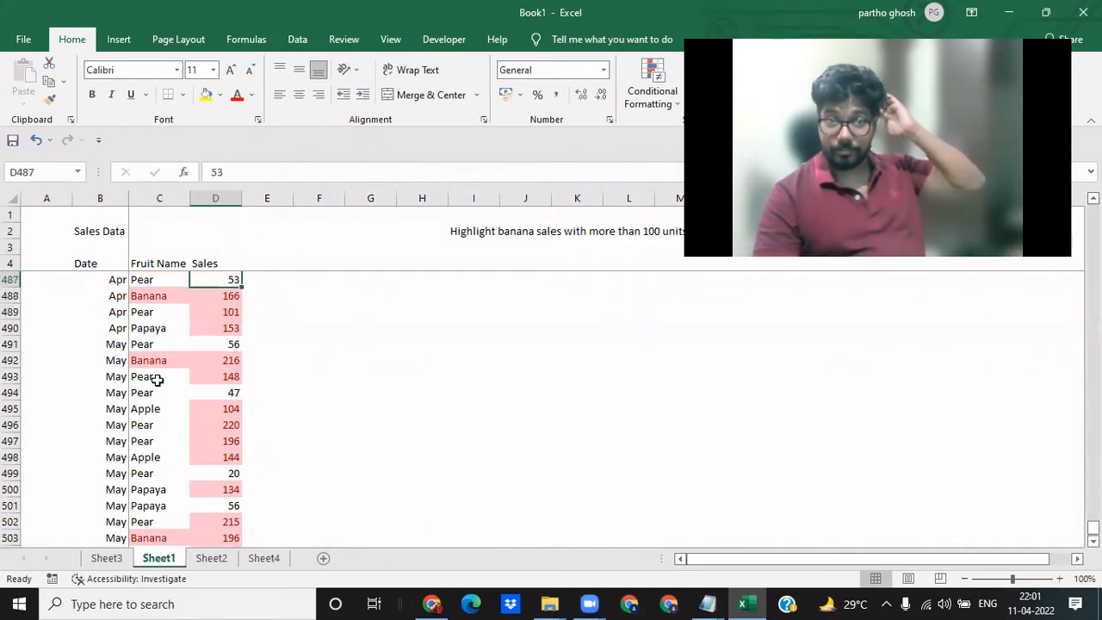
pyautogui.hotkey('ctrl', 'Up')
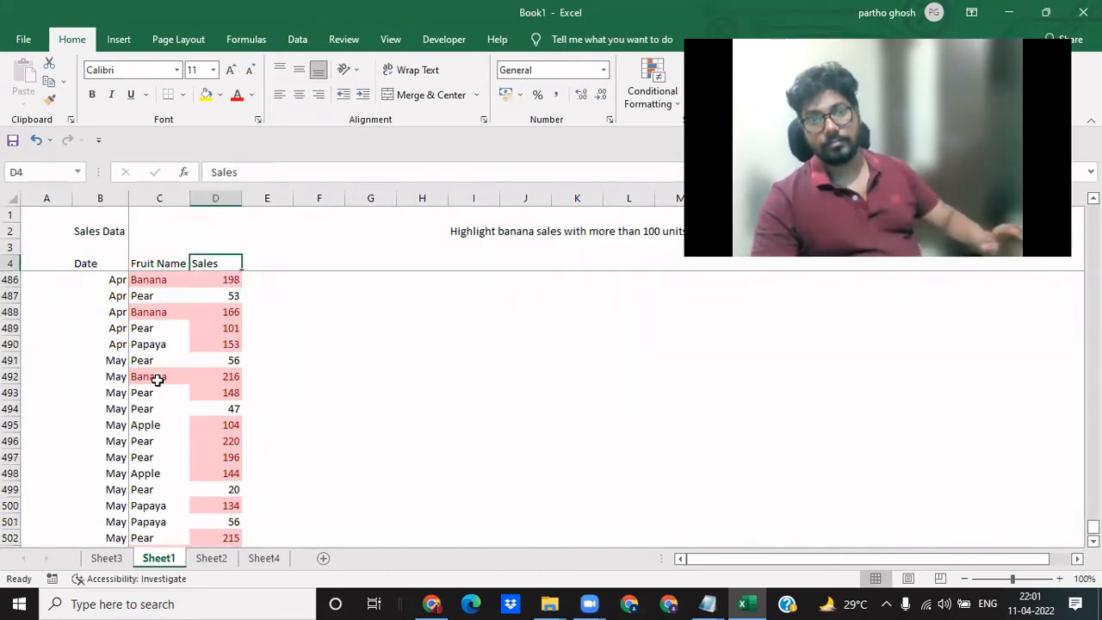
# - Try a "Sales Filter" header in cell E4 beside the Sales column, and remove it again
pyautogui.press('Right')
pyautogui.write('Sale')
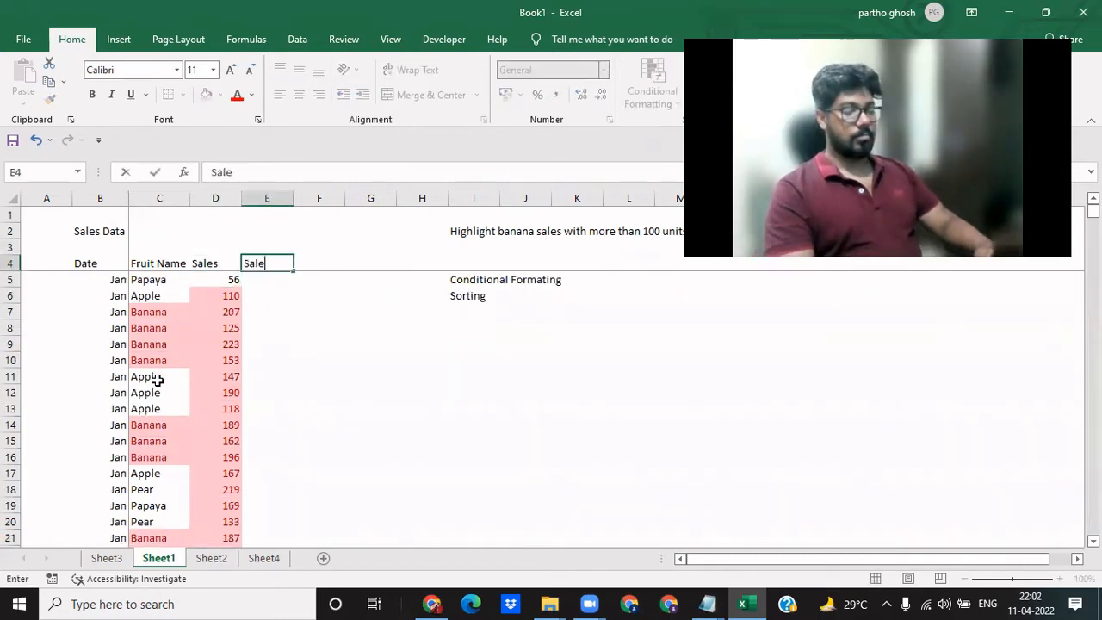
pyautogui.write('s Filt')
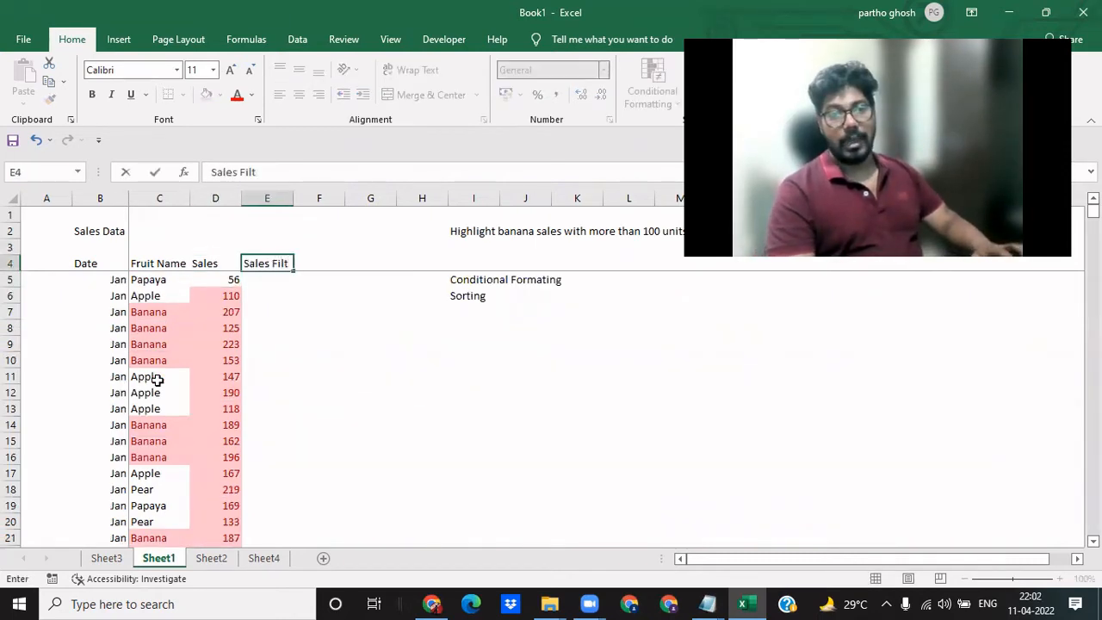
pyautogui.write('er')
pyautogui.press('Return')
pyautogui.press('Left')
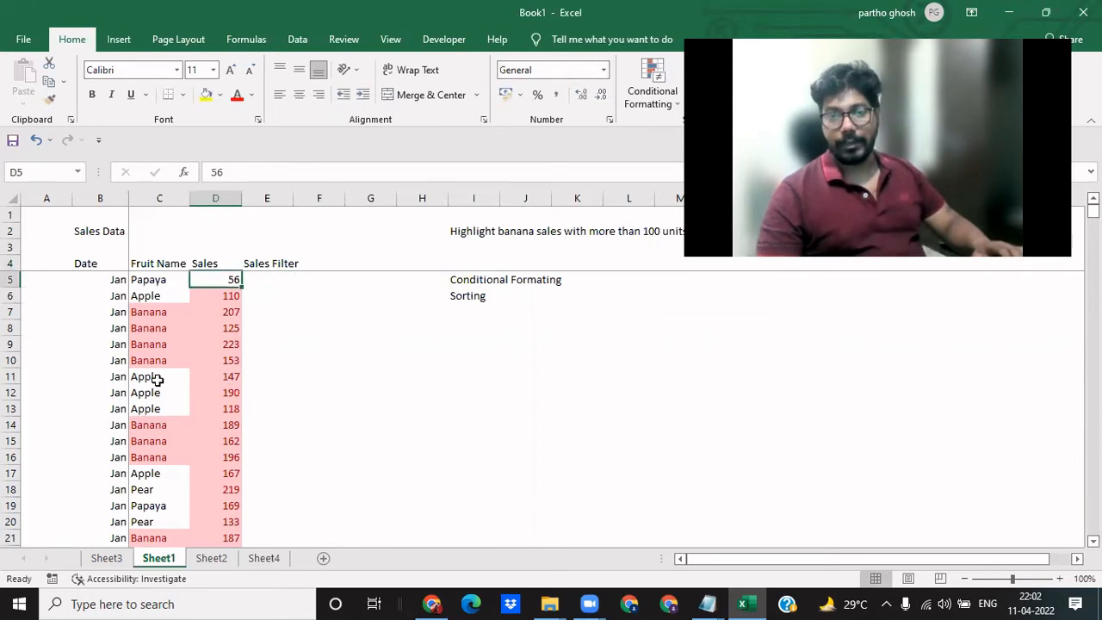
pyautogui.press('Down')
pyautogui.press('Down')
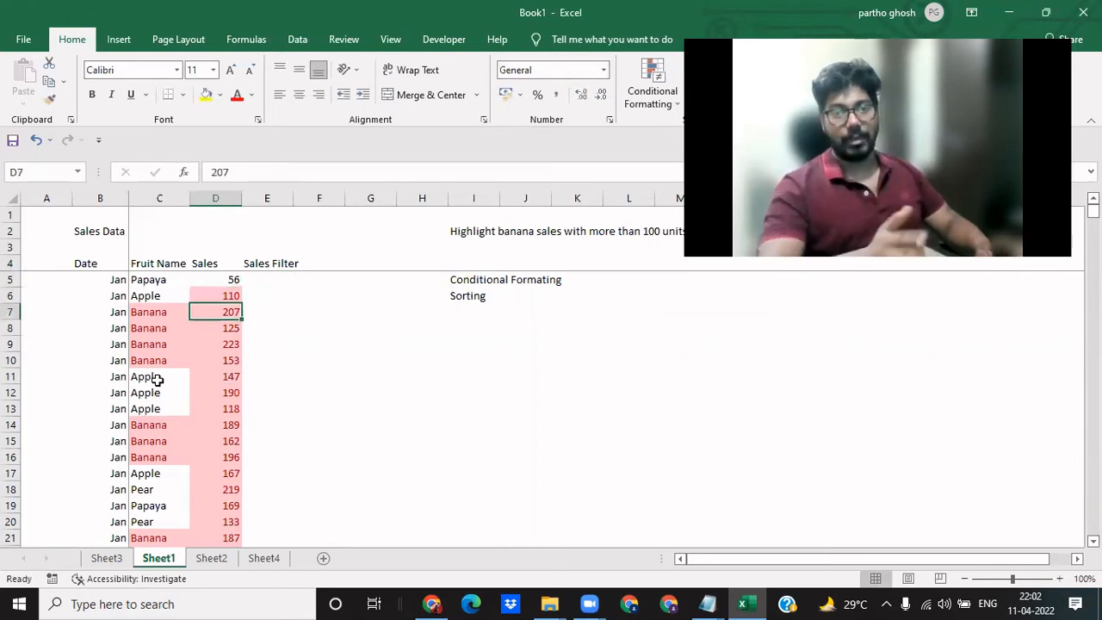
pyautogui.press('Right')
pyautogui.press('Up')
pyautogui.press('Up')
pyautogui.press('Up')
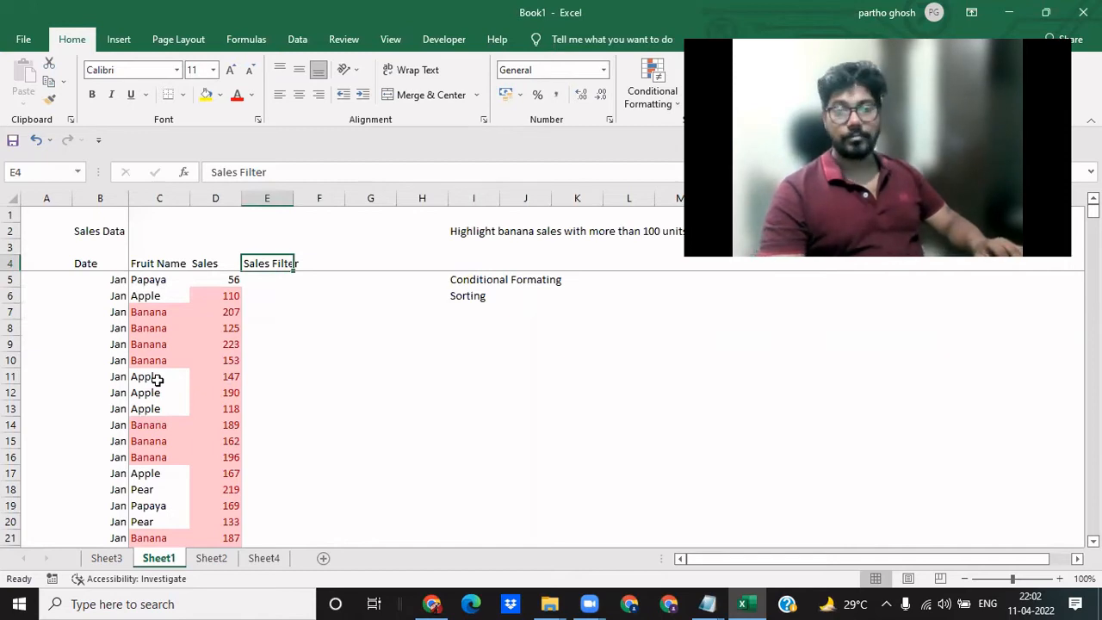
# - Insert a blank column between Fruit Name and Sales and give it the header "Sales filter" in cell D4
pyautogui.press('Left')
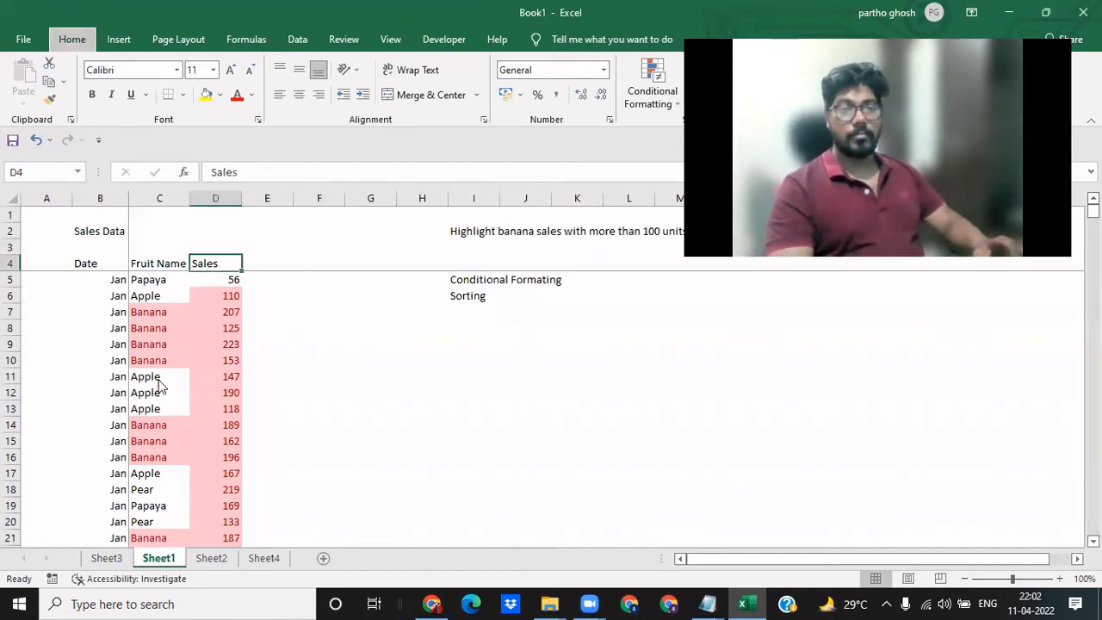
pyautogui.hotkey('ctrl', 'shift', '+')
pyautogui.write('Sales')
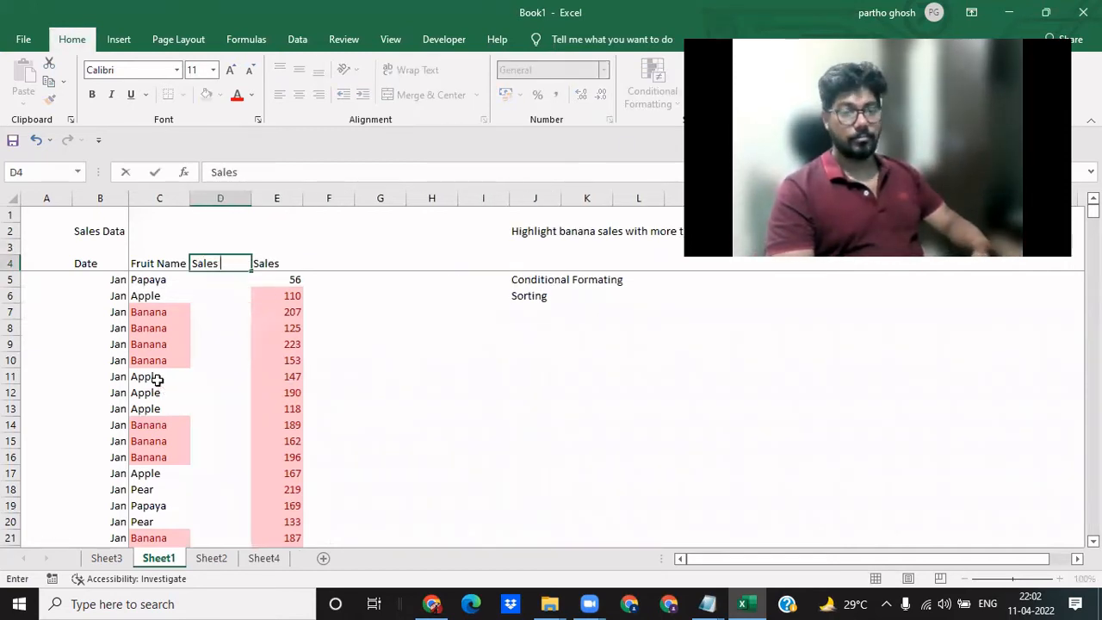
pyautogui.write(' filter')
pyautogui.press('Return')
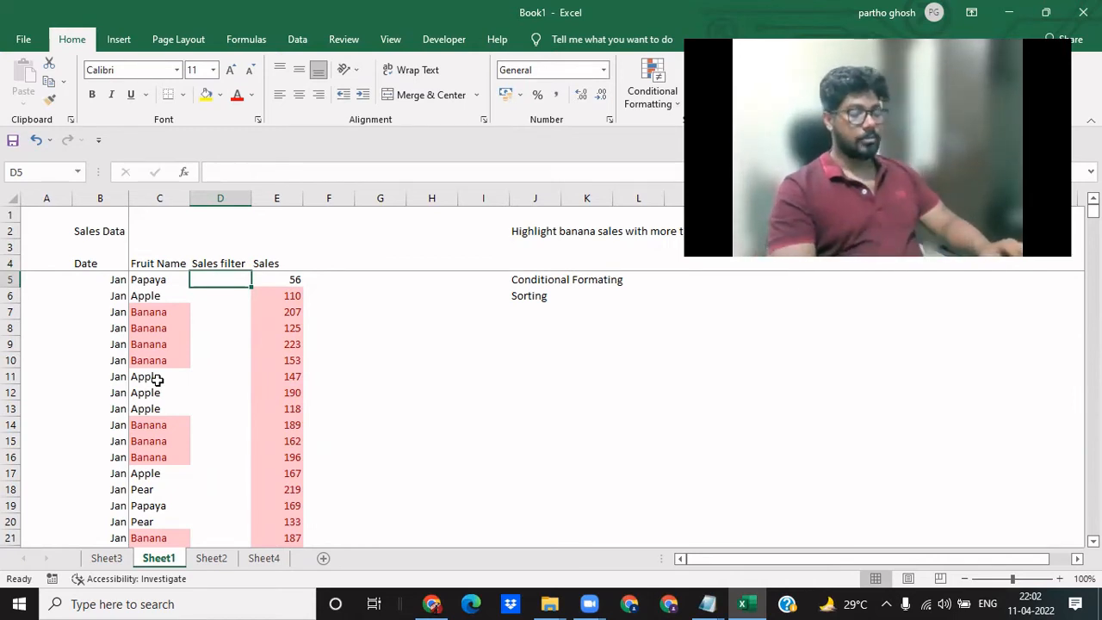
# - Enter an IF formula in cell D5 that returns "More than 100" when E5 is above 100 and "Less " otherwise
pyautogui.write('=if')
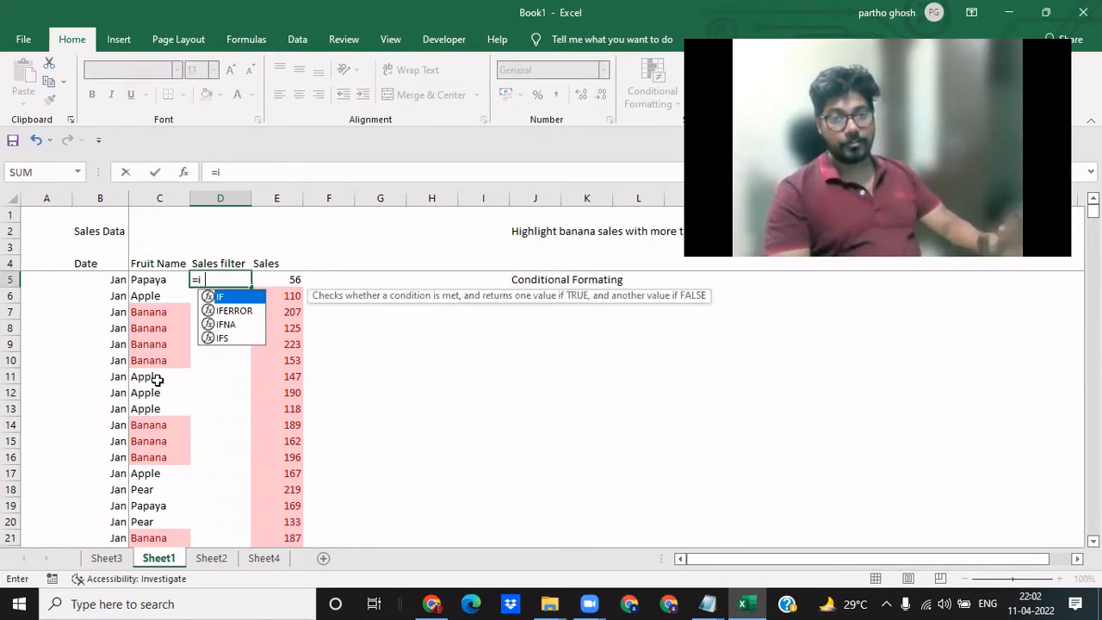
pyautogui.press('Tab')
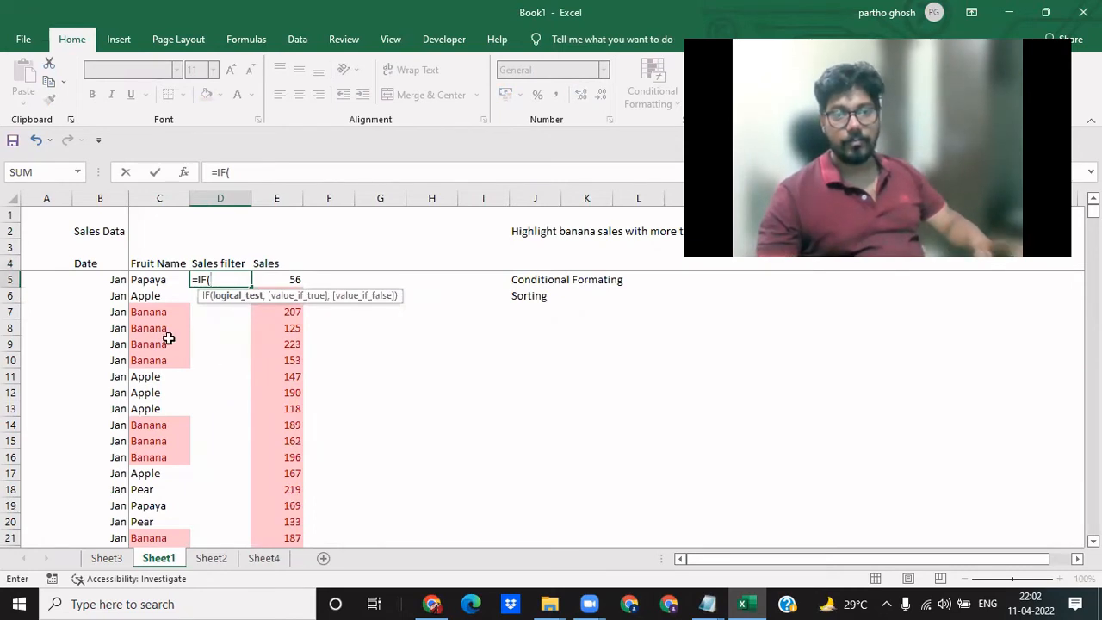
pyautogui.click(284, 276)
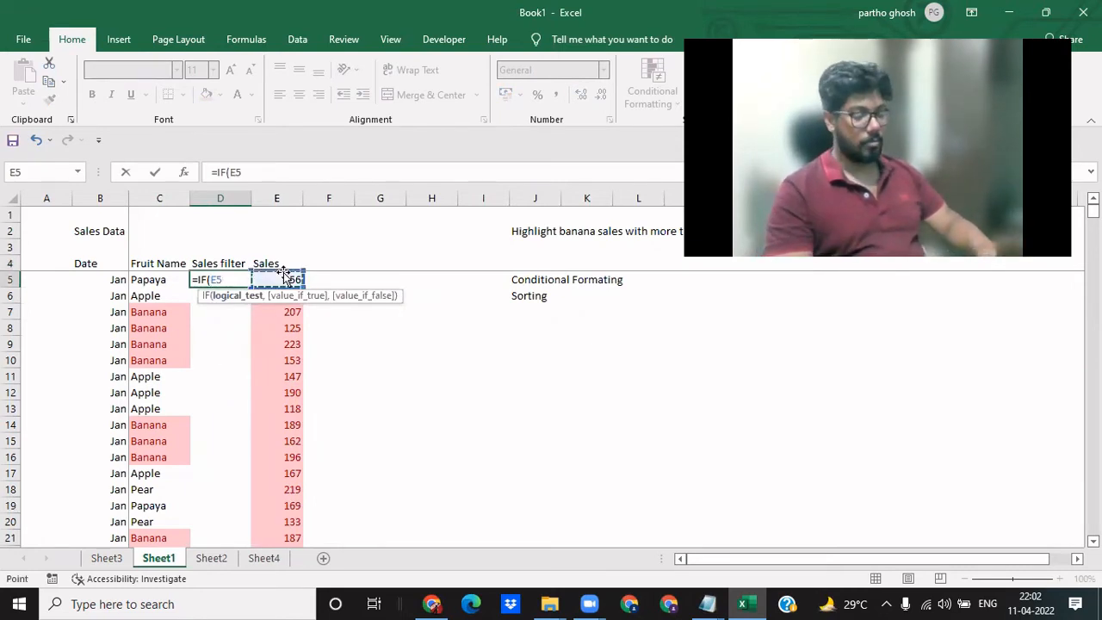
pyautogui.write('>100,')
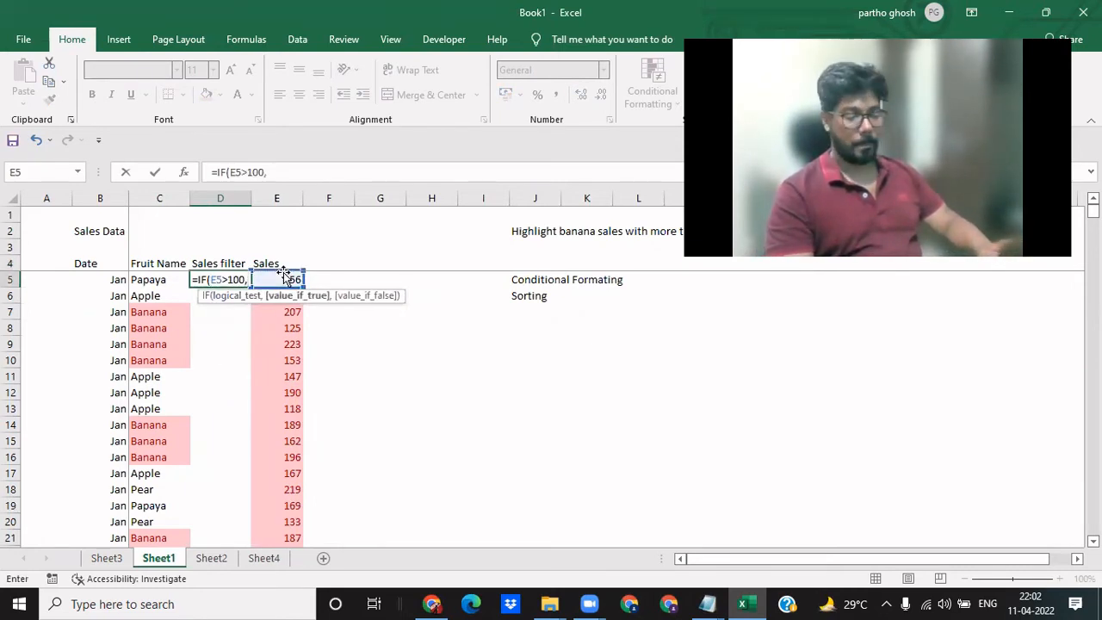
pyautogui.write('"More')
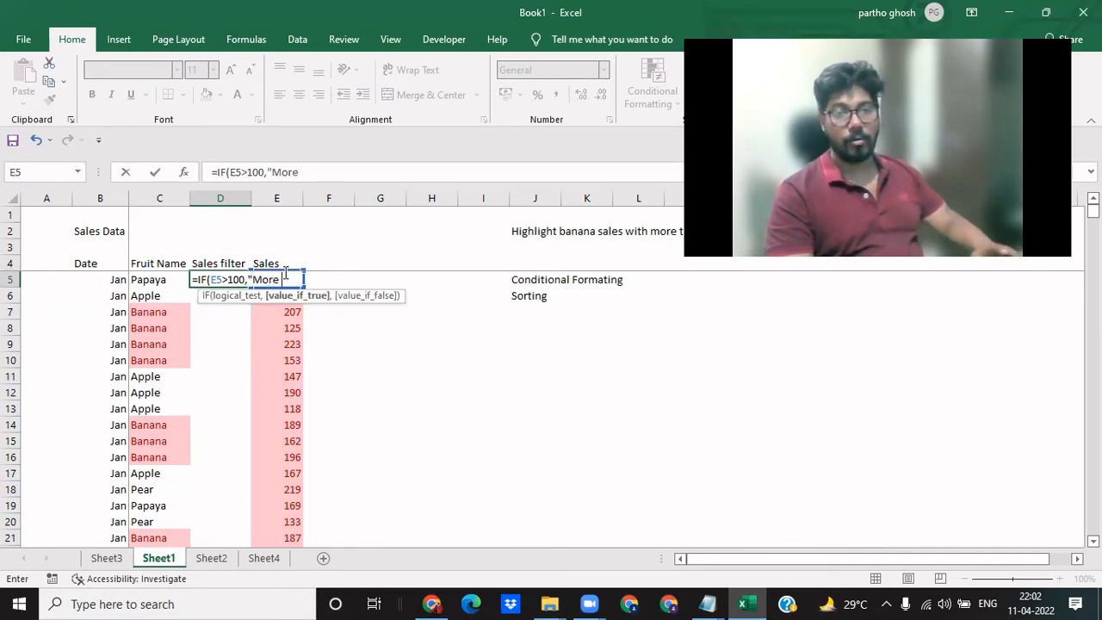
pyautogui.write(' than 100')
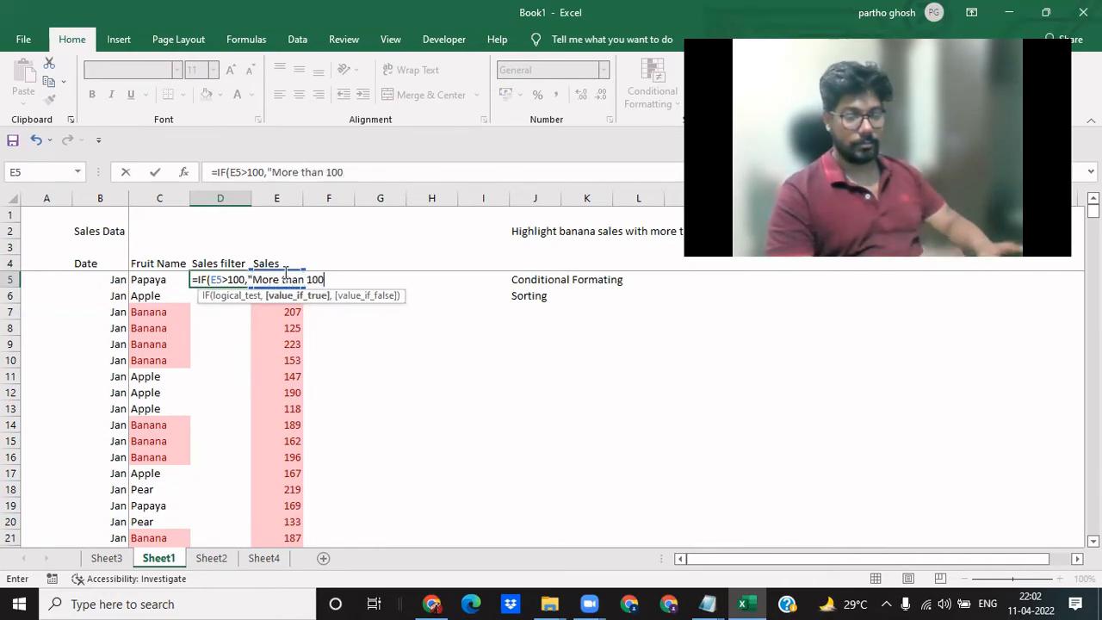
pyautogui.write('",')
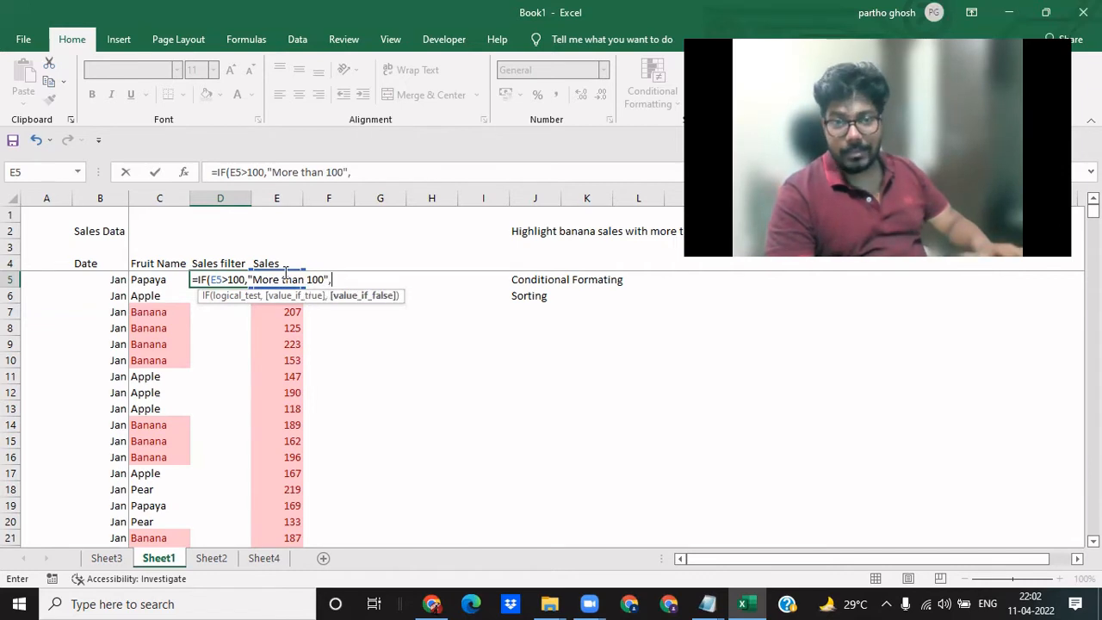
pyautogui.write('"Less')
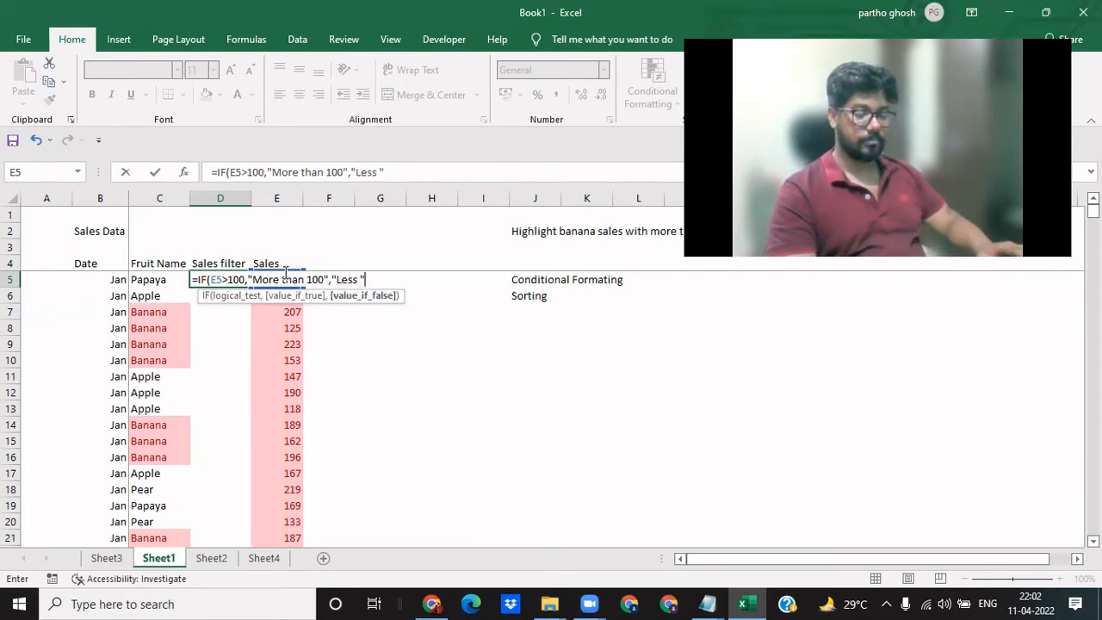
pyautogui.write(' ")')
pyautogui.press('Left')
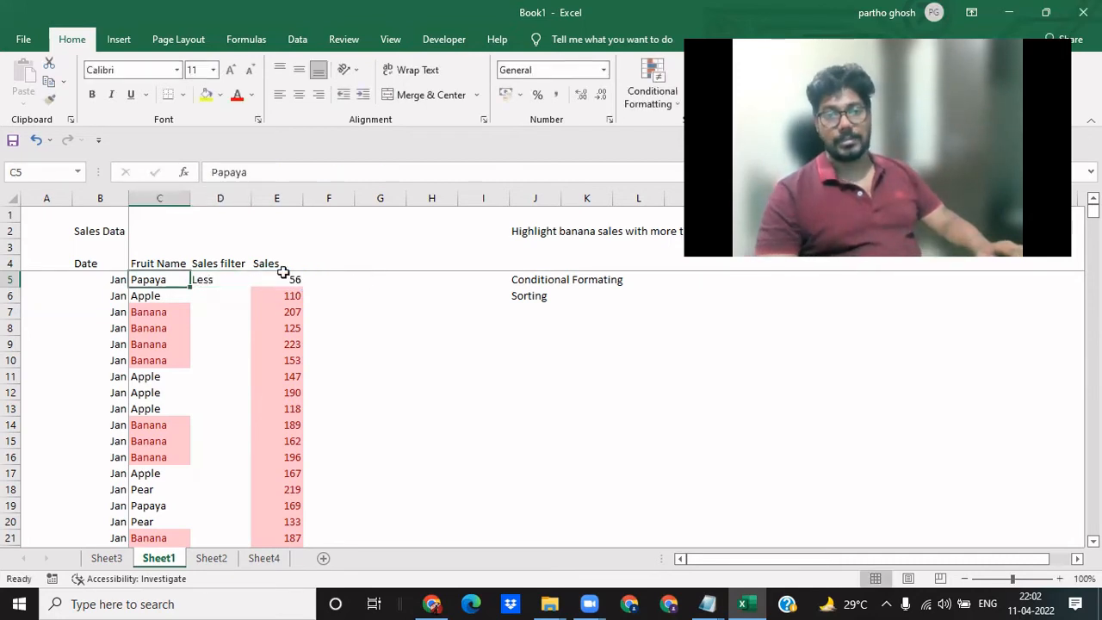
# - Review the arguments of the IF formula in cell D5 and leave it as it is
pyautogui.press('Right')
pyautogui.press('F2')
pyautogui.press('Left')
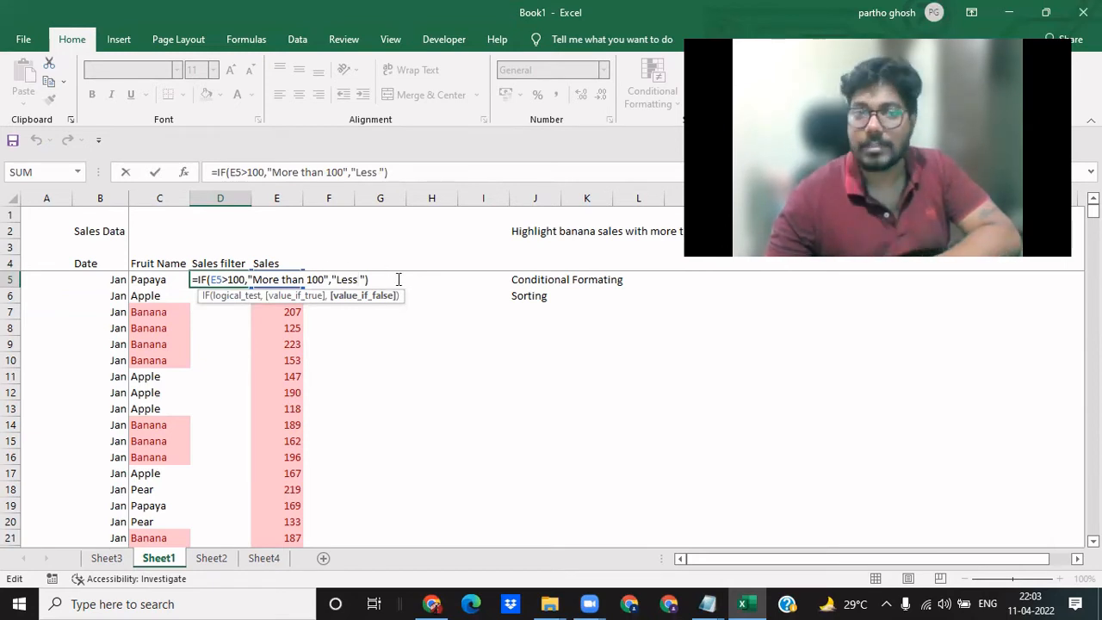
pyautogui.press('Return')
pyautogui.press('Up')
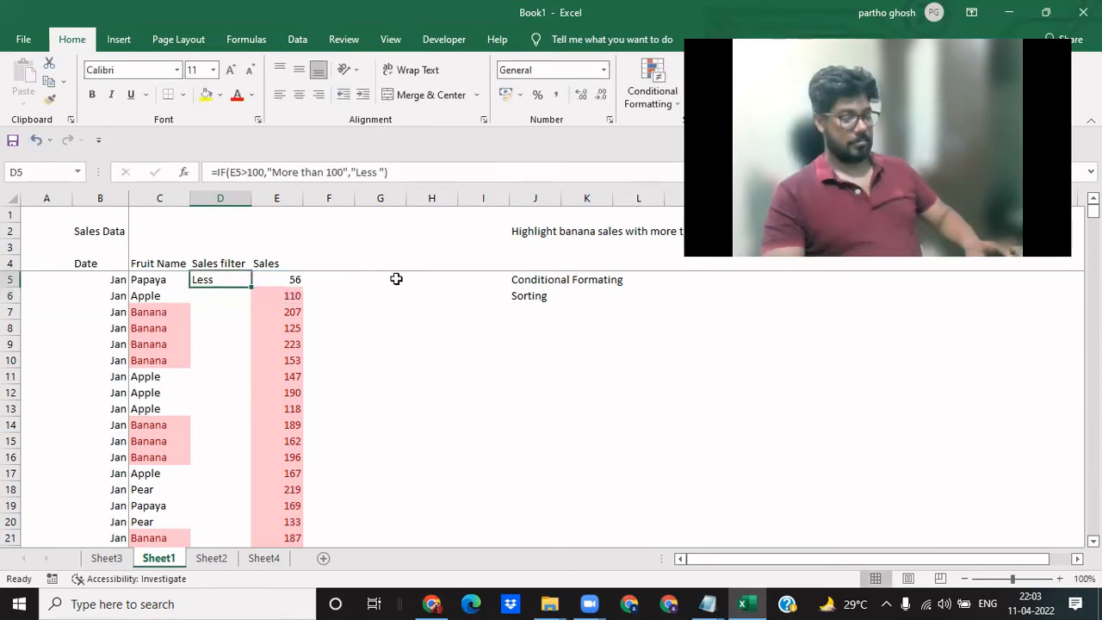
# - Copy the IF formula from D5 down the Sales filter column to the last data row, D504
pyautogui.hotkey('ctrl', 'c')
pyautogui.press('Right')
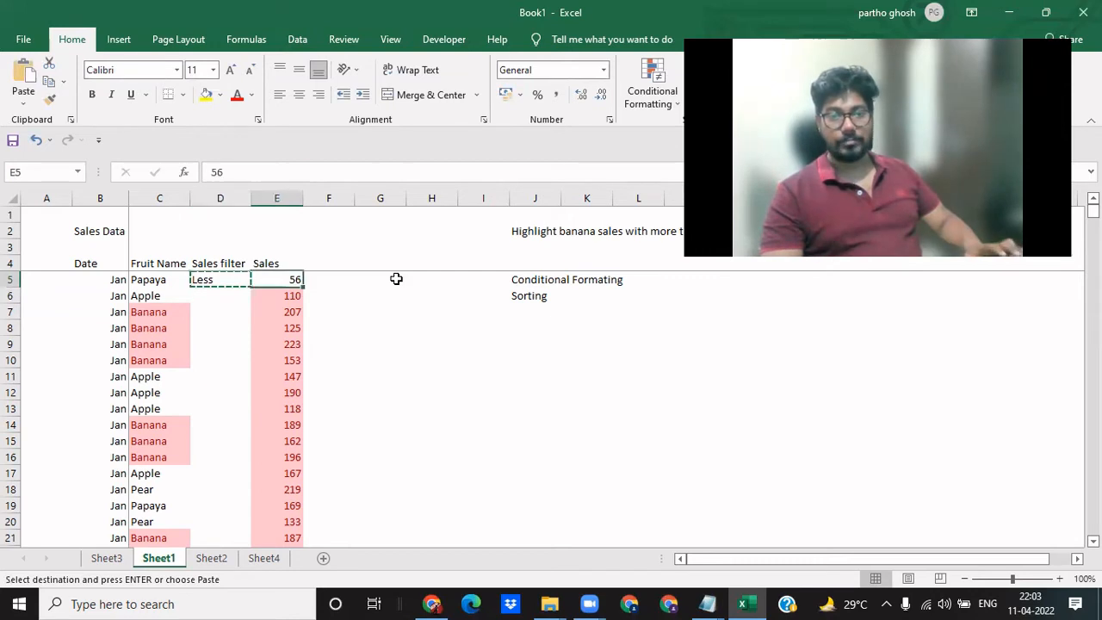
pyautogui.hotkey('ctrl', 'Down')
pyautogui.press('Left')
pyautogui.hotkey('ctrl', 'shift', 'Up')
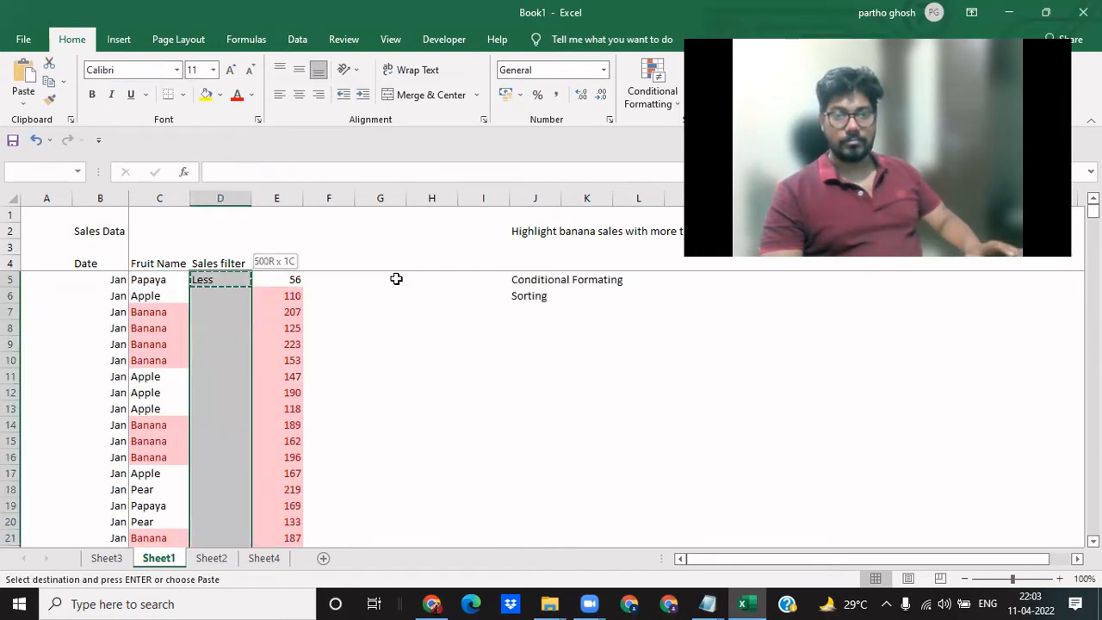
pyautogui.hotkey('ctrl', 'v')
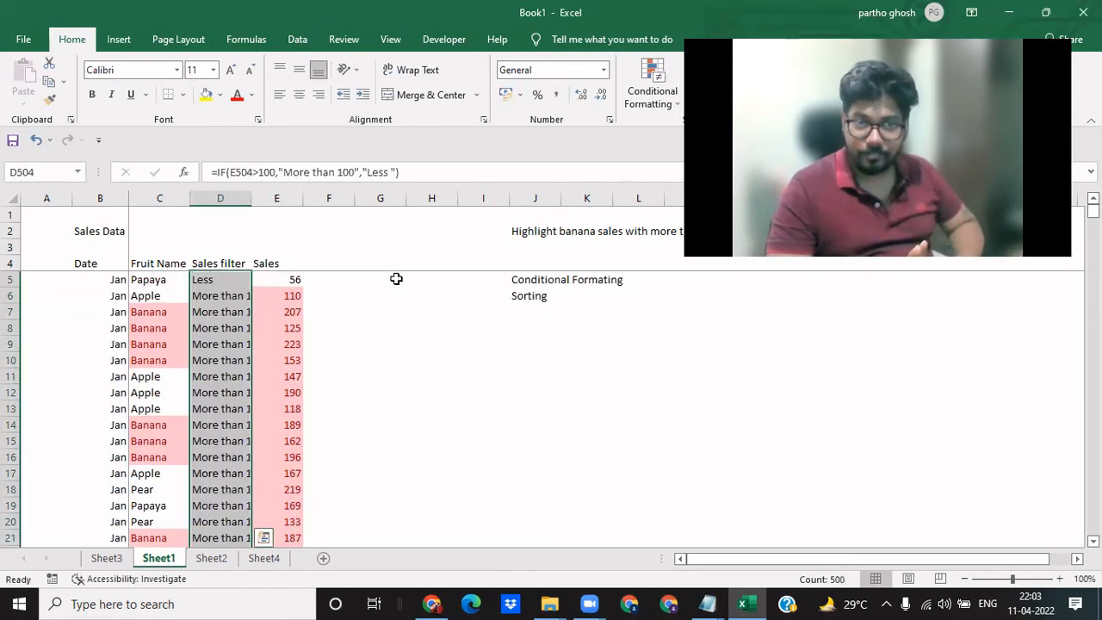
pyautogui.press('Left')
pyautogui.press('Up')
pyautogui.press('Up')
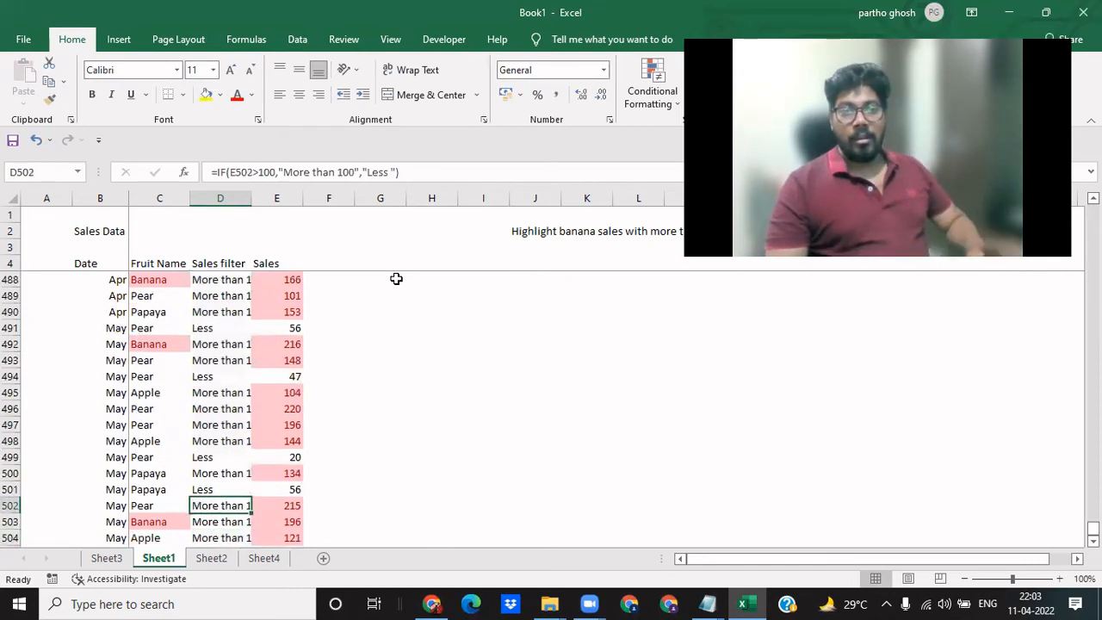
pyautogui.hotkey('ctrl', 'Up')
pyautogui.press('Down')
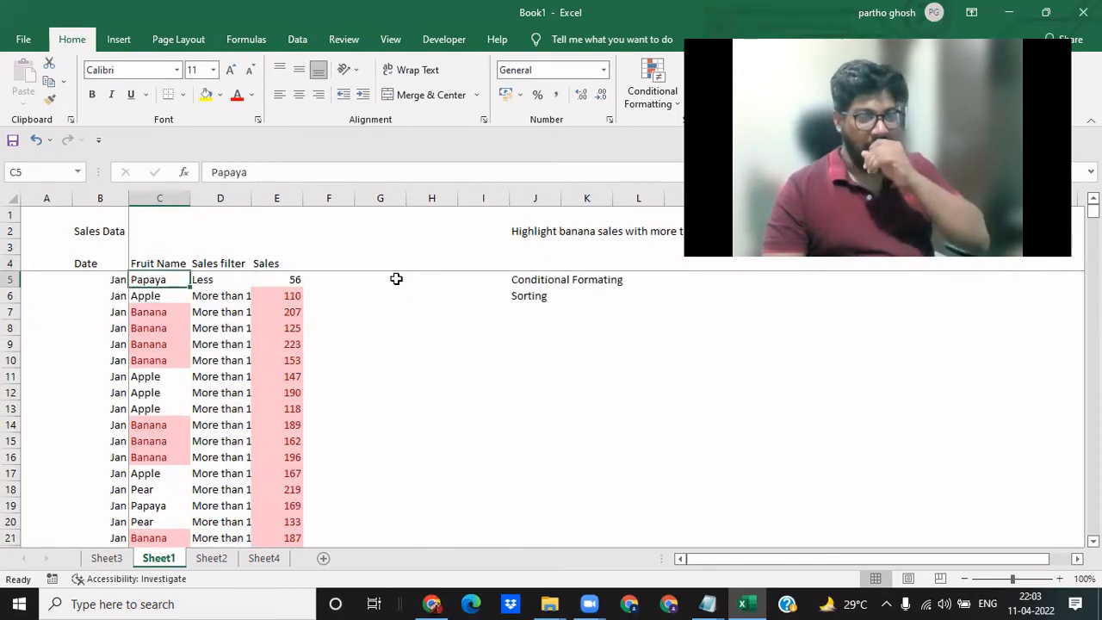
# - Insert a blank column between Sales filter and Sales, and delete it again
pyautogui.press('Down')
pyautogui.press('Right')
pyautogui.press('Up')
pyautogui.press('Right')
pyautogui.press('Up')
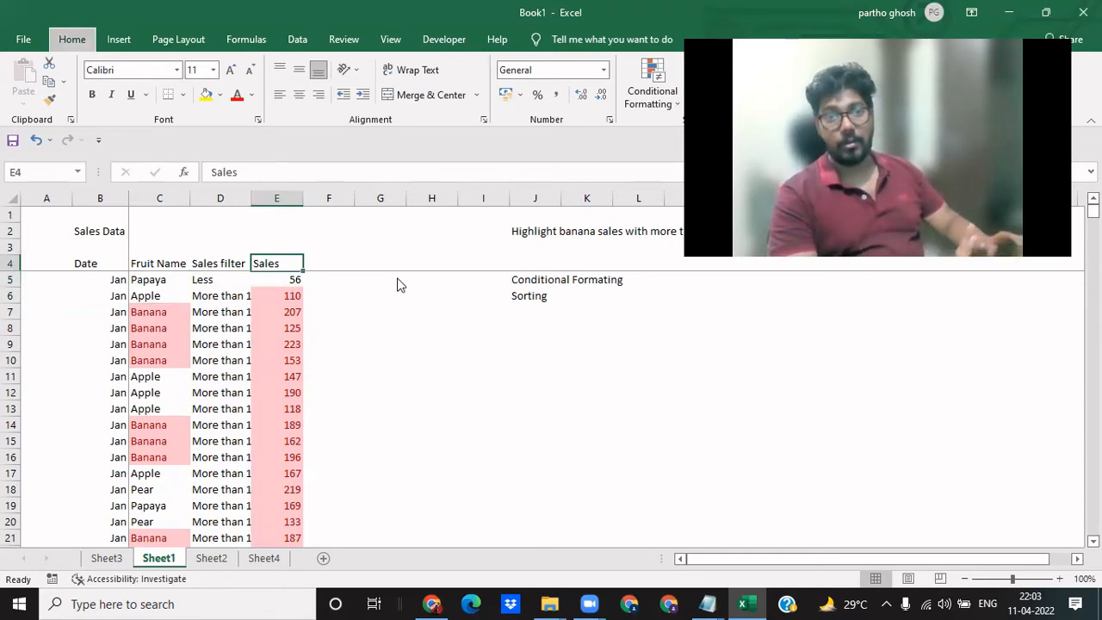
pyautogui.hotkey('alt', 'i')
pyautogui.press('c')
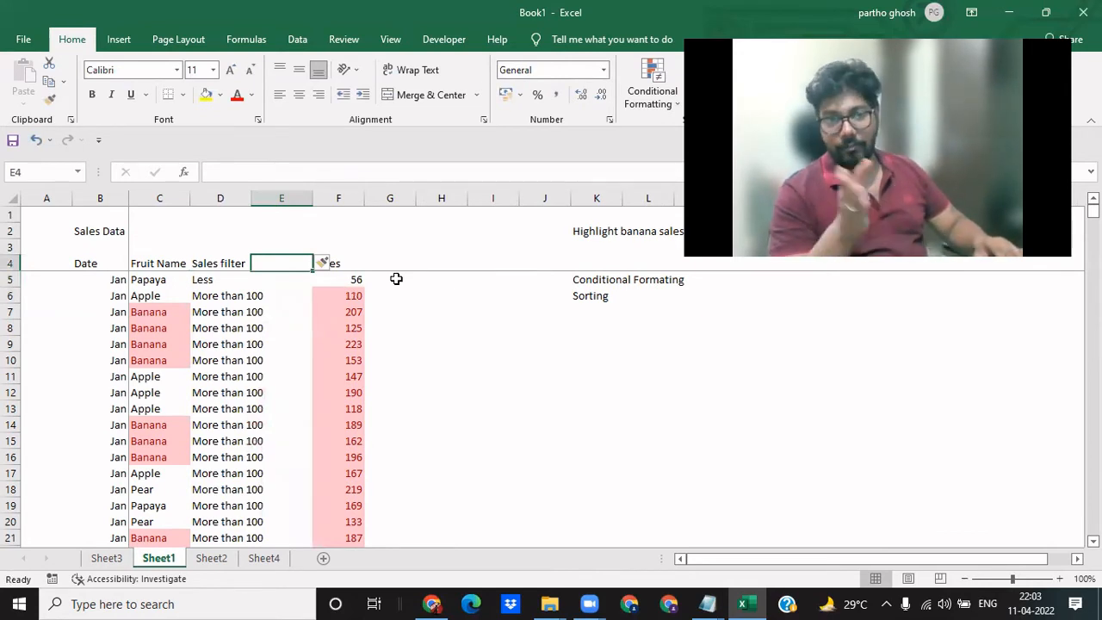
pyautogui.hotkey('ctrl', 'space')
pyautogui.hotkey('ctrl', '-')
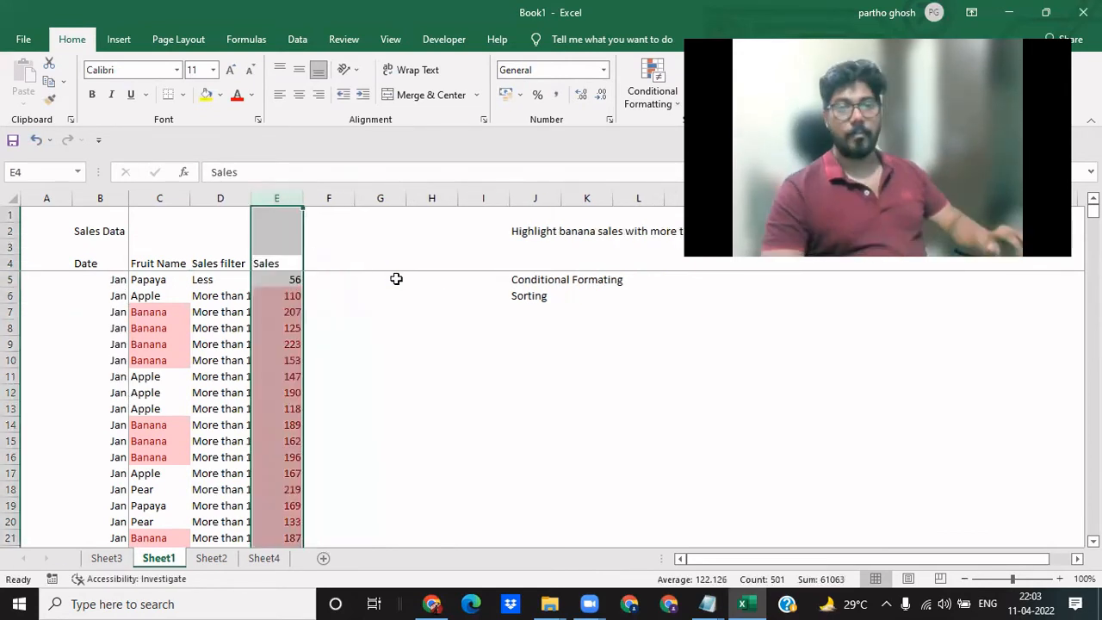
# - Refresh the pivot table on Sheet3 and add the Sales filter field to its rows
pyautogui.press('Down')
pyautogui.press('Left')
pyautogui.press('Down')
pyautogui.press('Down')
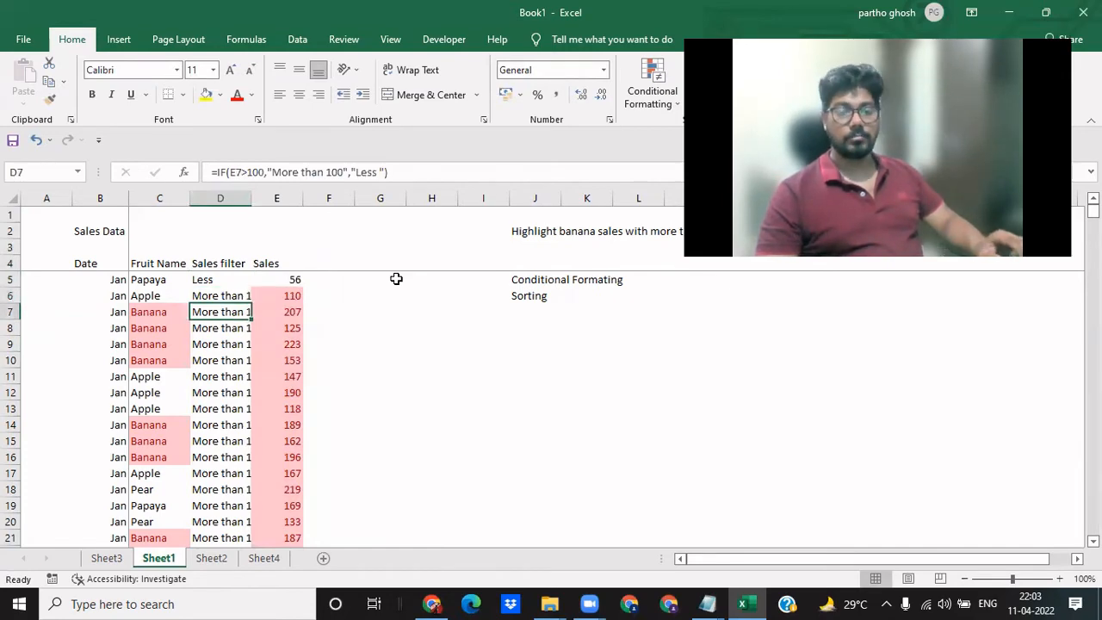
pyautogui.hotkey('ctrl', 'pagedown')
pyautogui.hotkey('ctrl', 'pageup')
pyautogui.hotkey('ctrl', 'pageup')
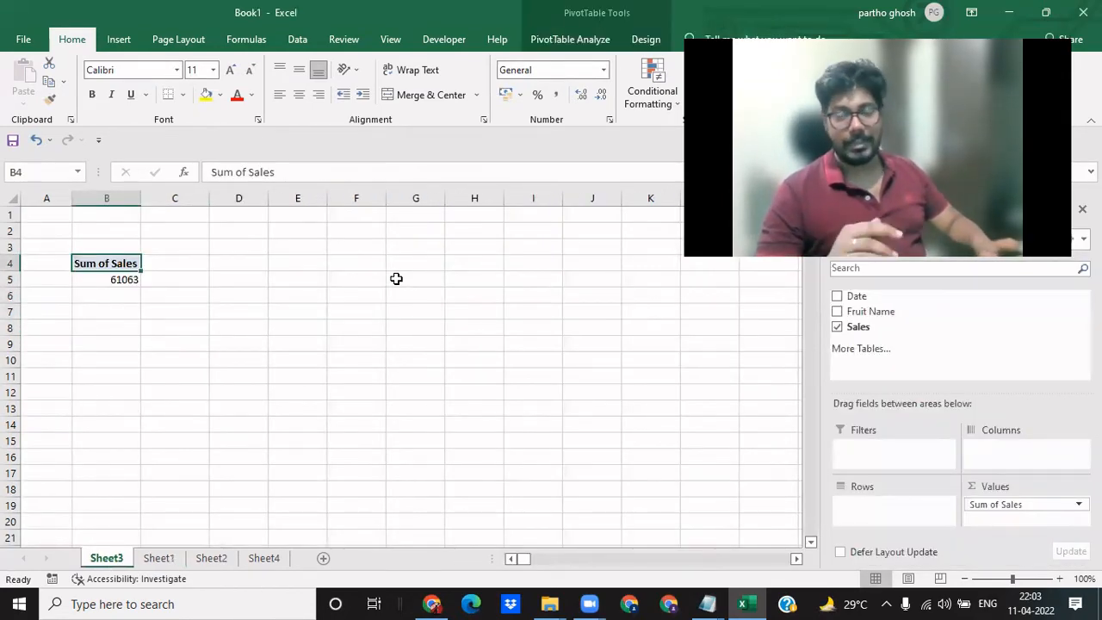
pyautogui.hotkey('alt', 'F5')
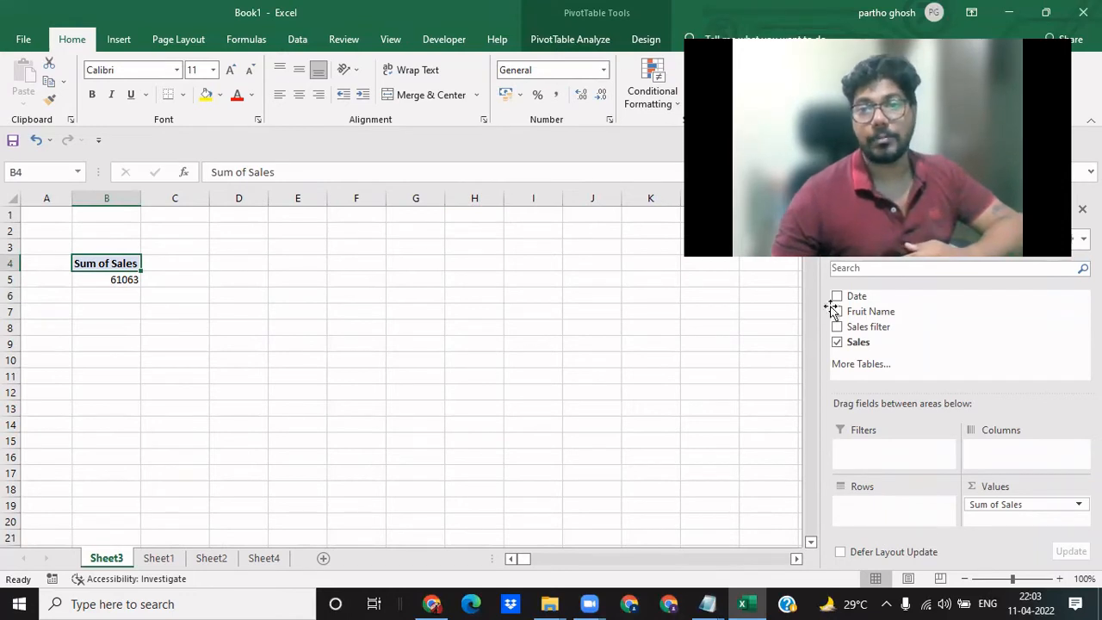
pyautogui.moveTo(846, 333); pyautogui.dragTo(873, 512)
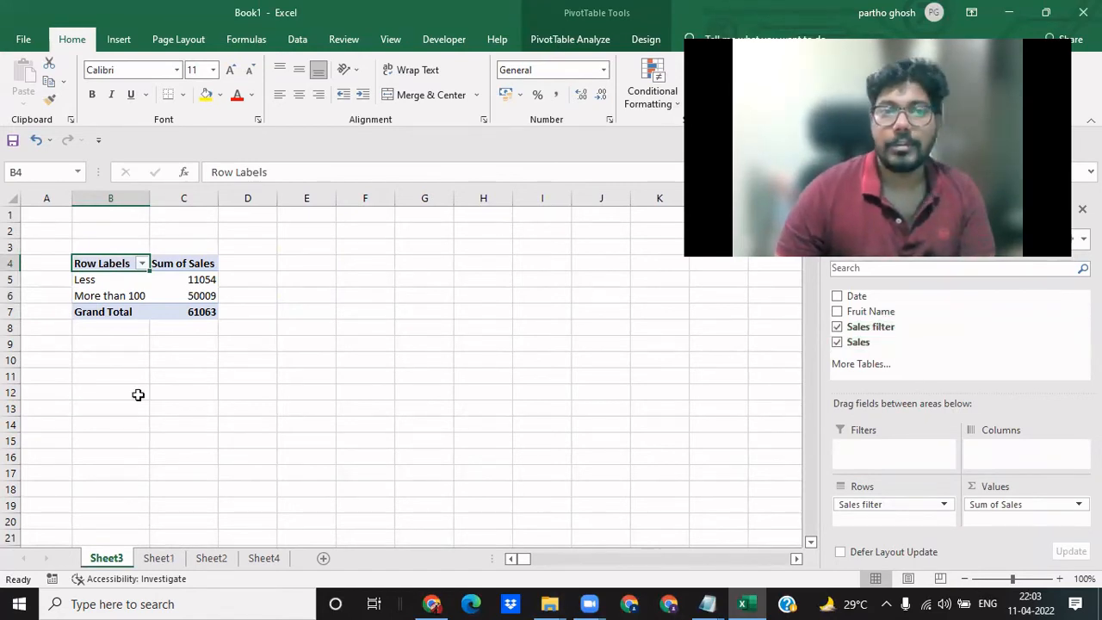
# - Summarize the pivot table's Sales values by Count instead of Sum
pyautogui.click(209, 280)
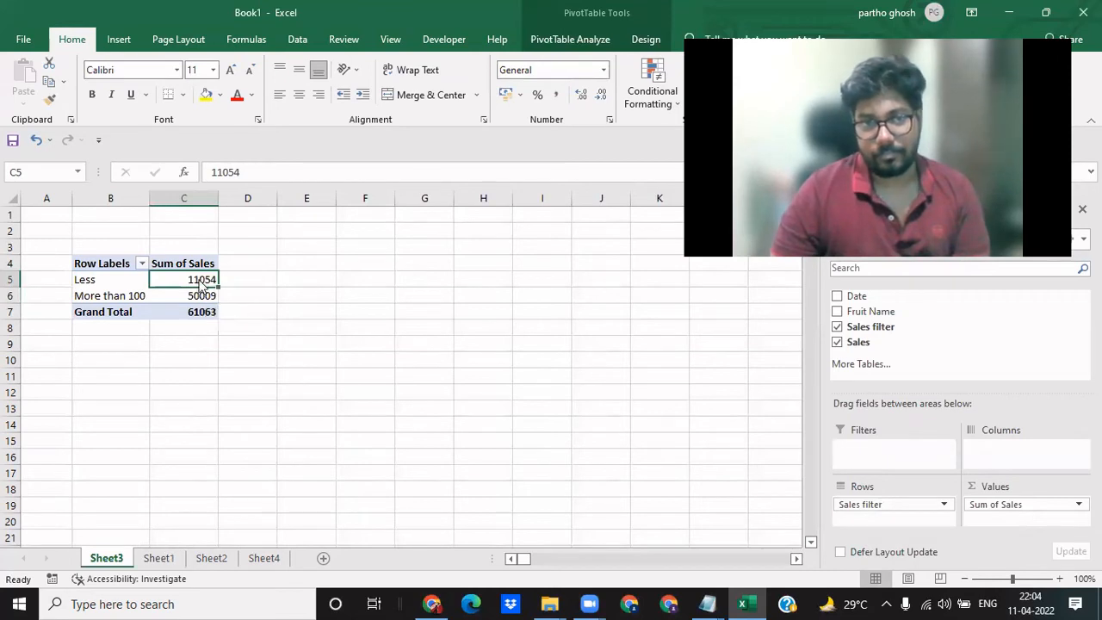
pyautogui.rightClick(198, 284)
pyautogui.moveTo(330, 413)
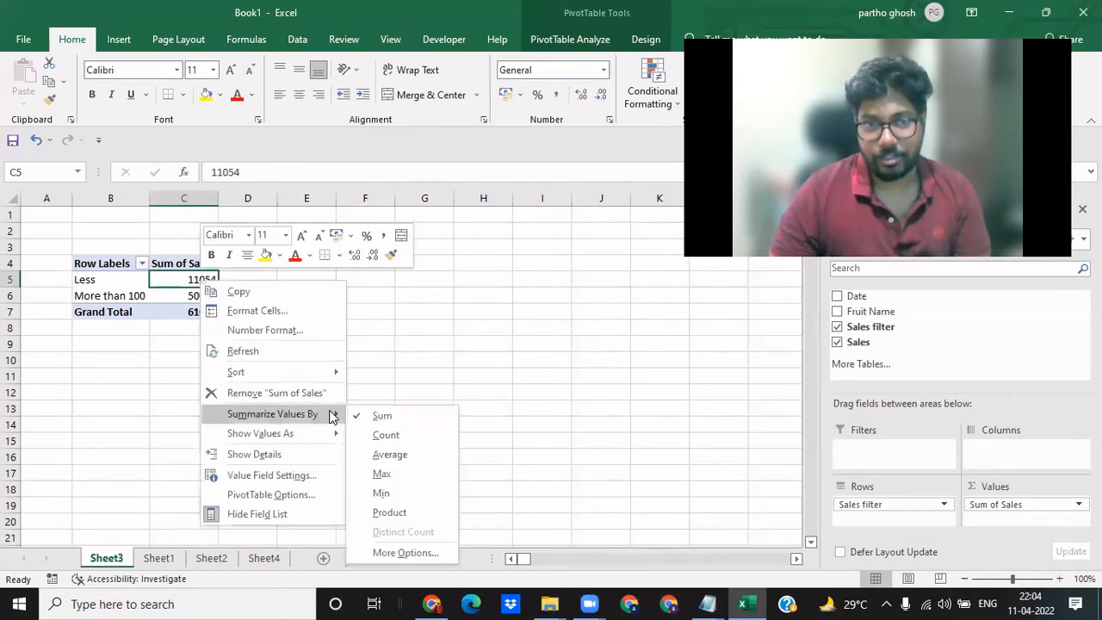
pyautogui.click(385, 436)
pyautogui.click(197, 379)
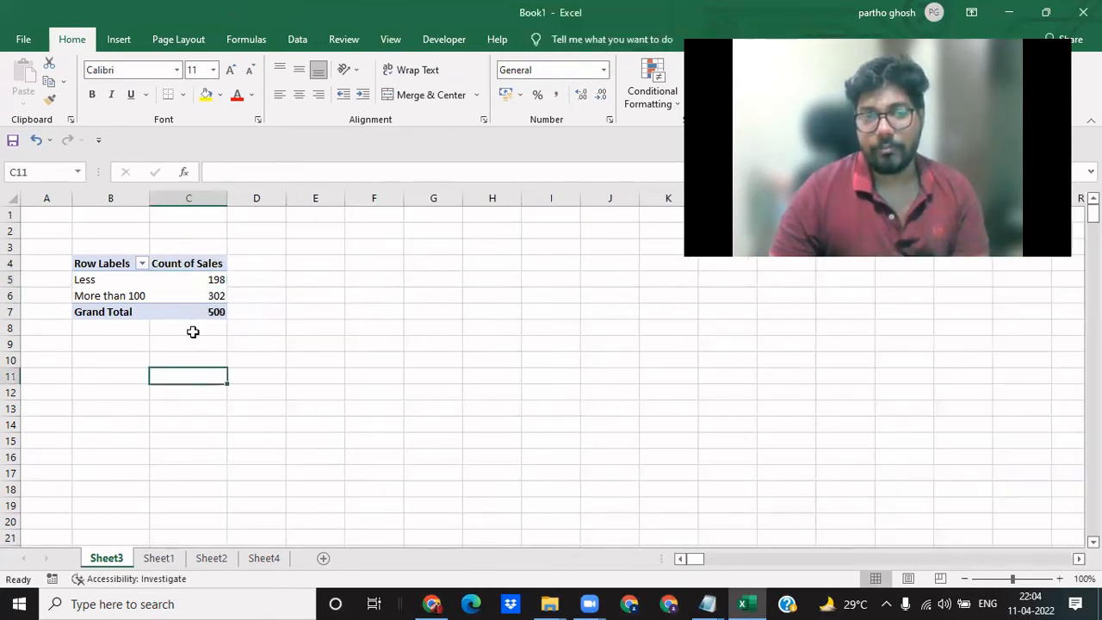
# - Examine the pivot table's sales counts for the Less group, the More than 100 group and the grand total
pyautogui.click(204, 309)
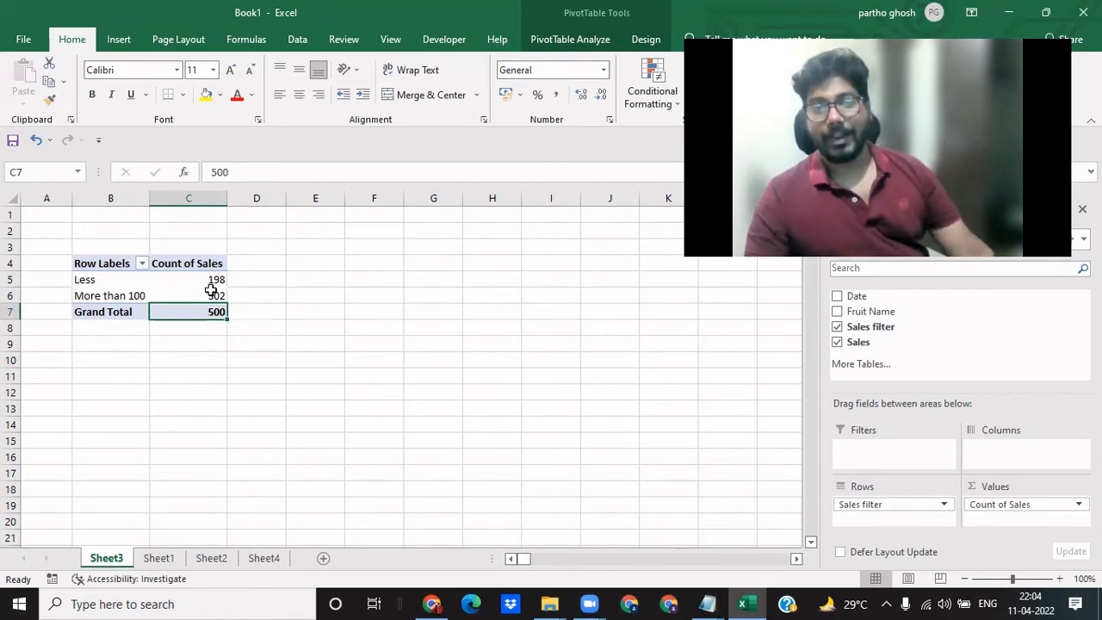
pyautogui.click(208, 282)
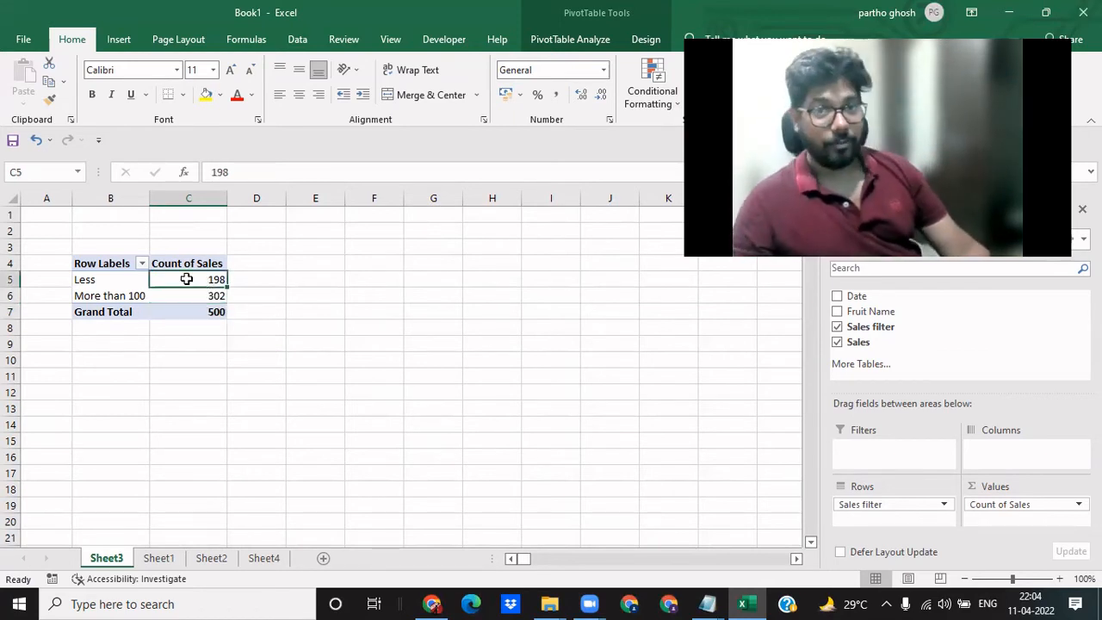
pyautogui.moveTo(185, 279)
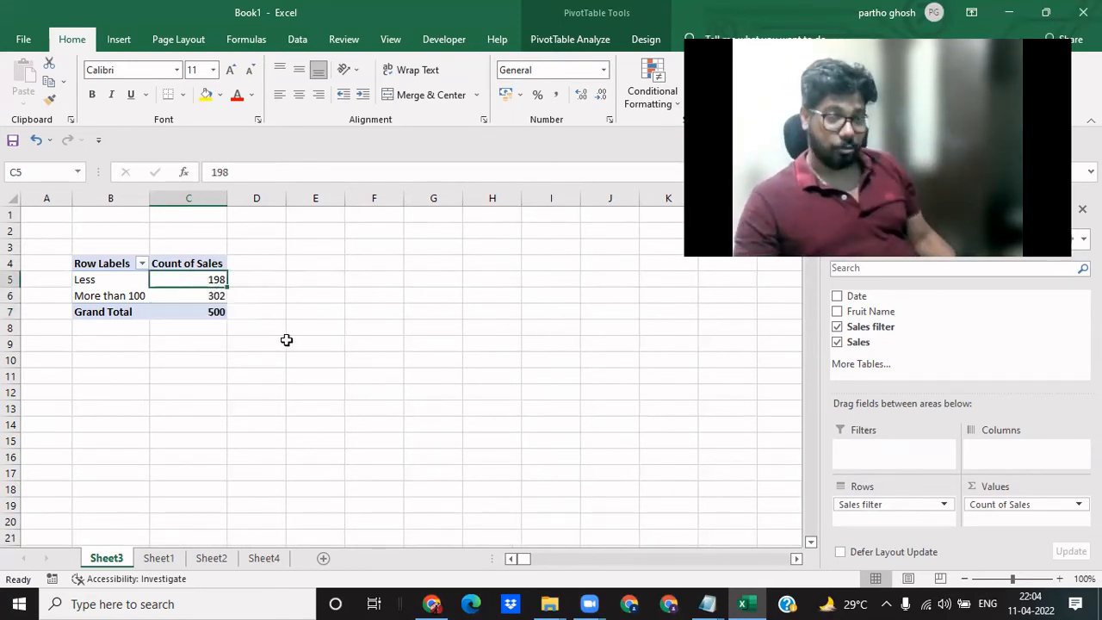
pyautogui.click(110, 279)
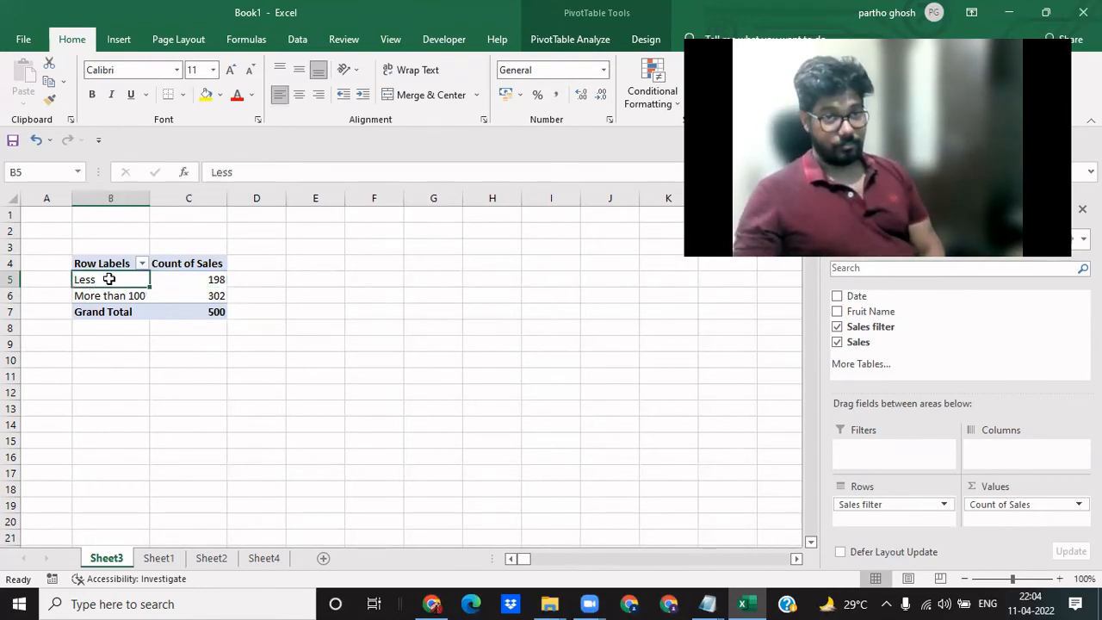
pyautogui.click(209, 294)
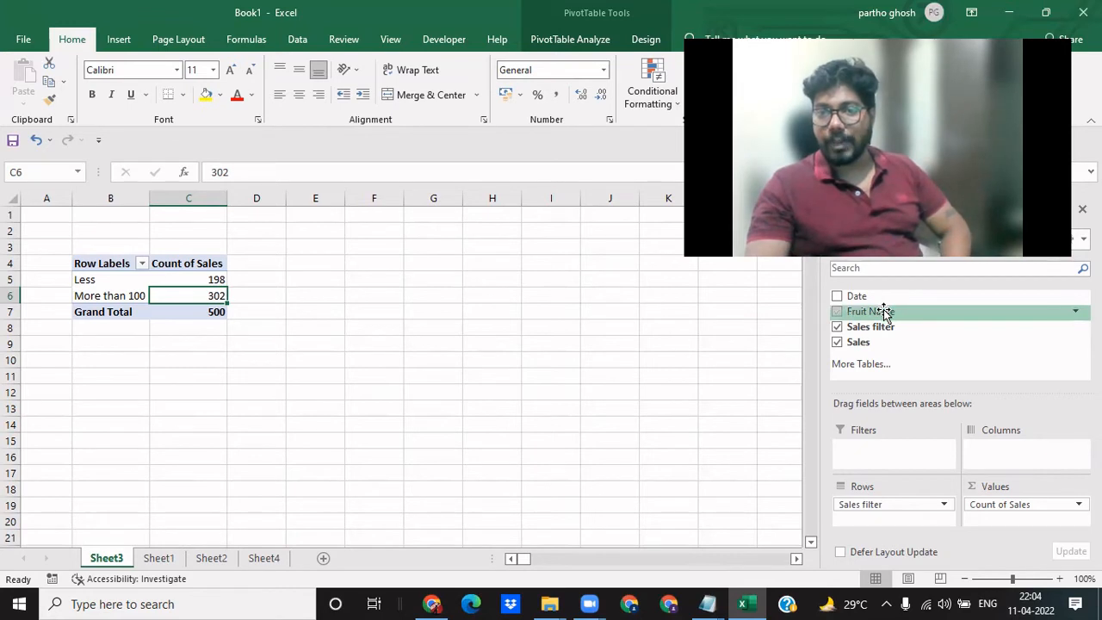
# - Add Fruit Name as a report filter to the pivot table and filter it to Banana
pyautogui.moveTo(886, 311); pyautogui.dragTo(903, 457)
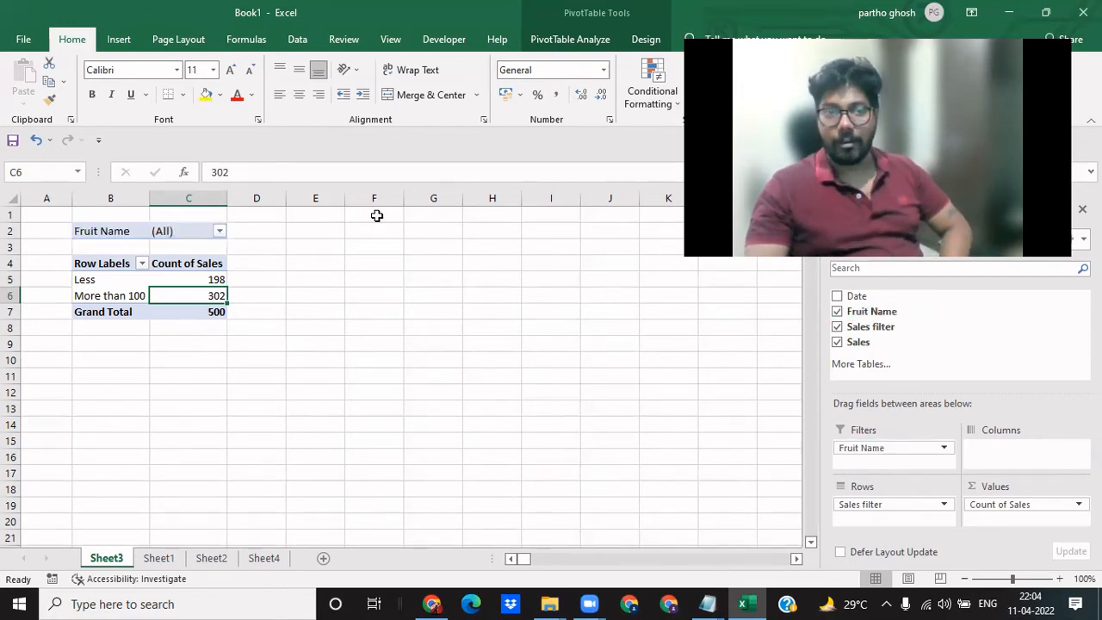
pyautogui.click(219, 231)
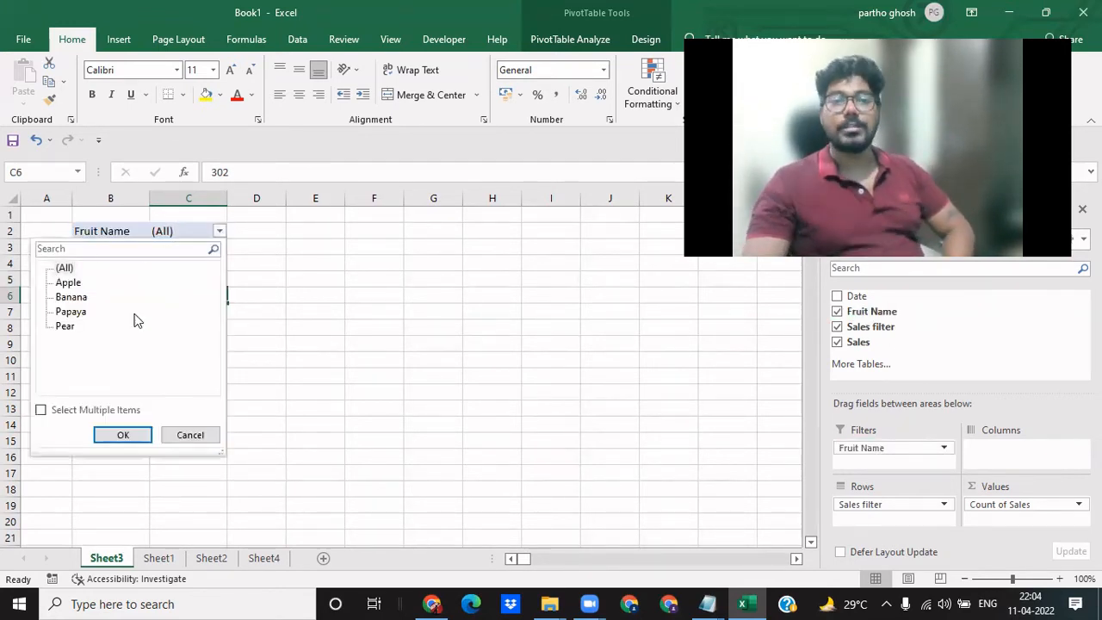
pyautogui.click(71, 297)
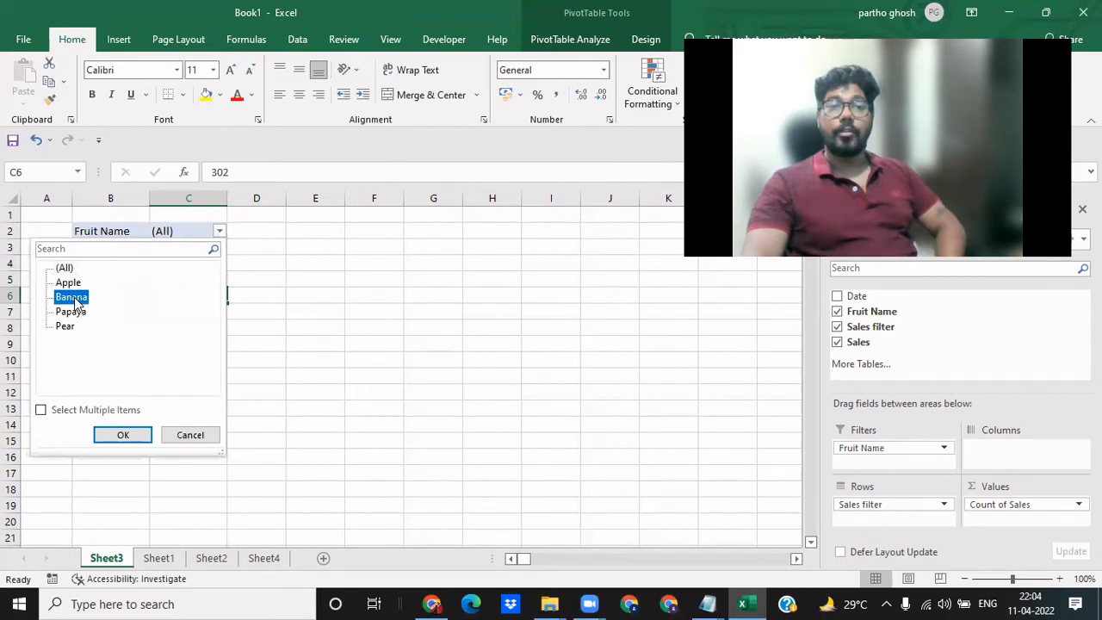
pyautogui.click(130, 435)
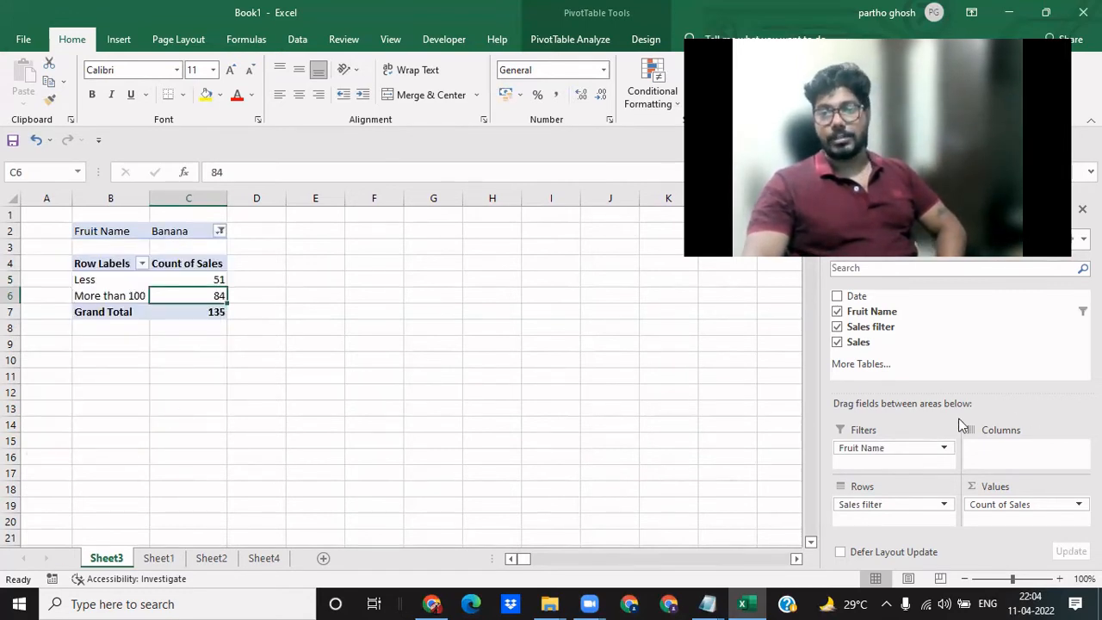
# - Allow multiple items in the pivot table's Fruit Name filter and set it to show all fruits
pyautogui.click(220, 231)
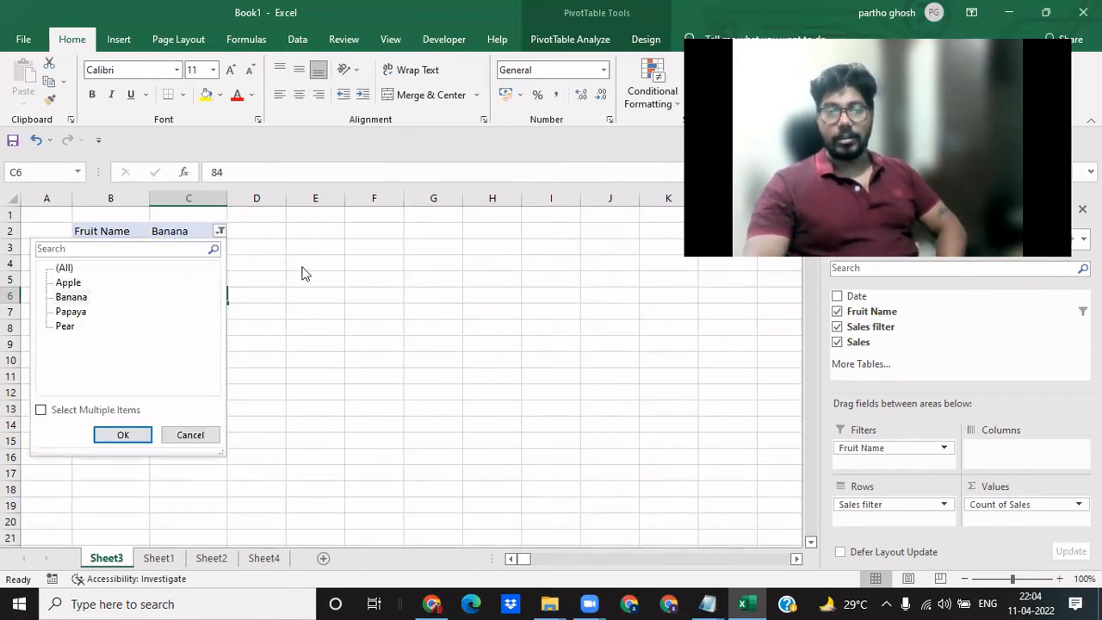
pyautogui.click(41, 410)
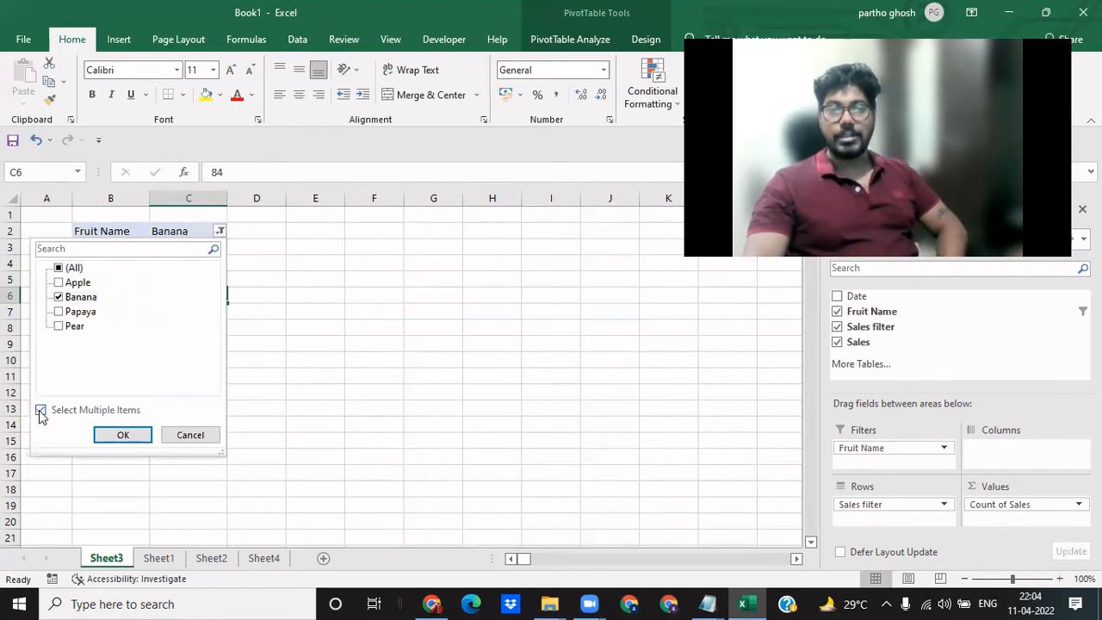
pyautogui.click(122, 436)
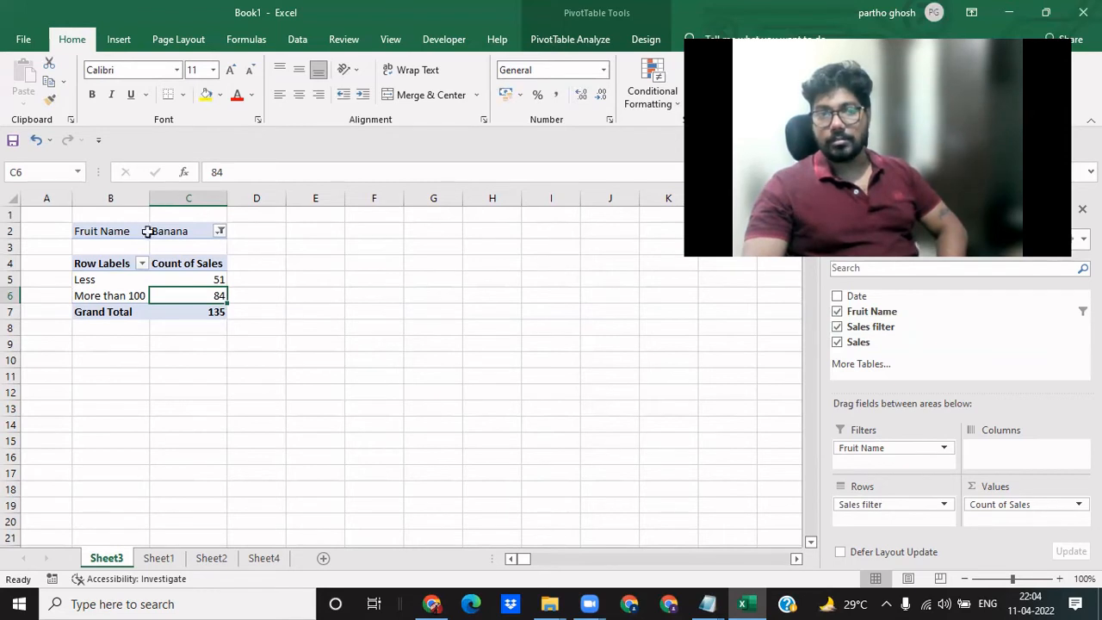
pyautogui.click(220, 231)
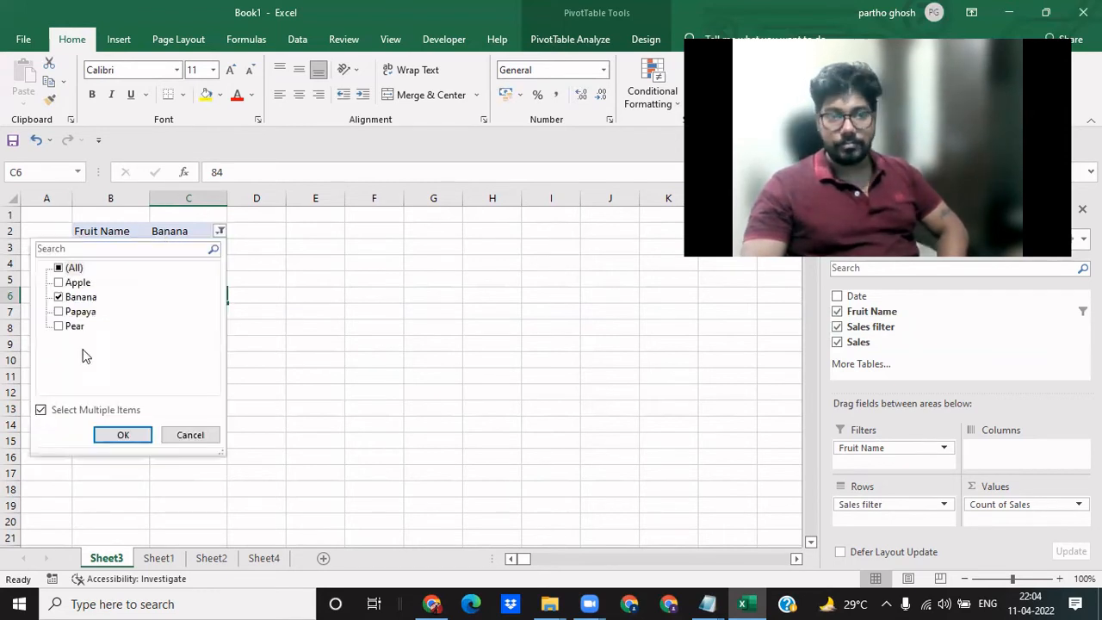
pyautogui.click(59, 269)
pyautogui.click(120, 436)
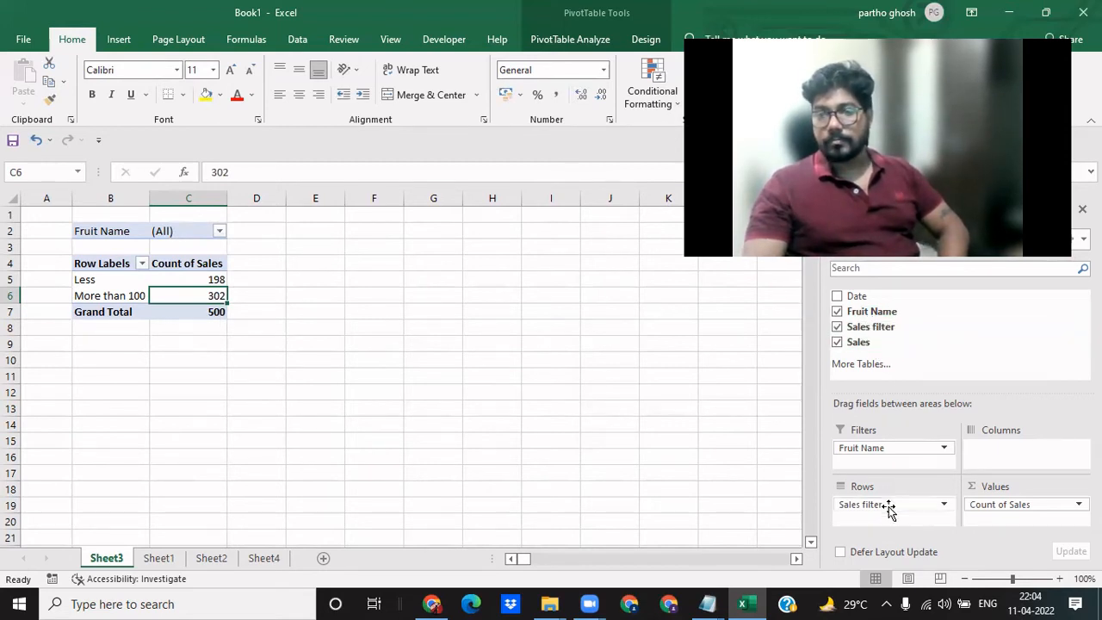
# - Move the Fruit Name field from the pivot table's filters to its columns
pyautogui.moveTo(880, 455); pyautogui.dragTo(989, 457)
pyautogui.click(365, 377)
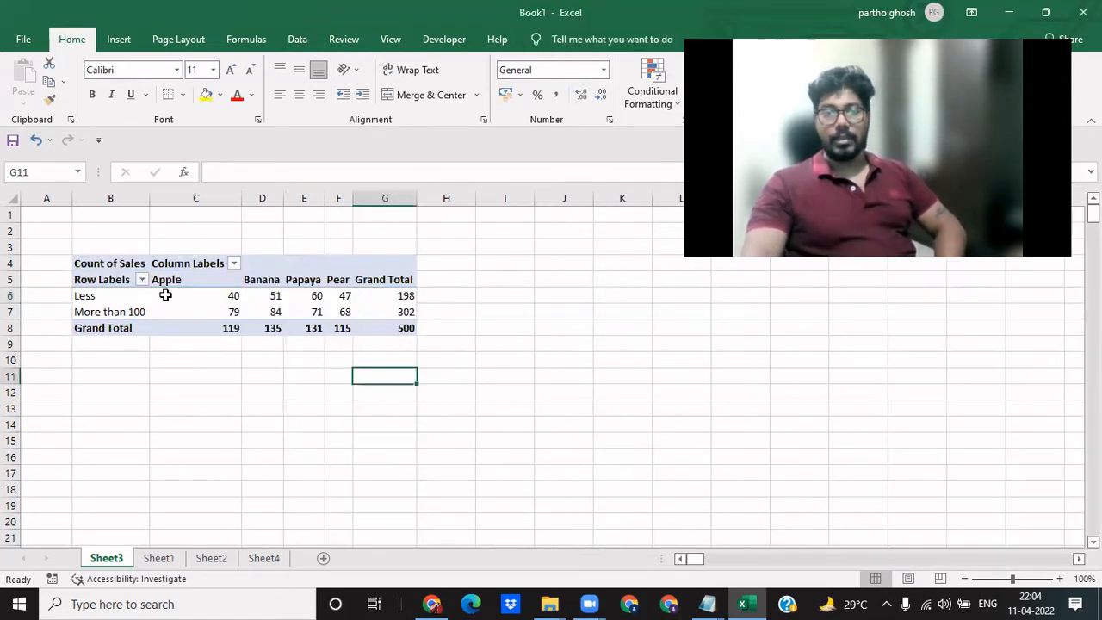
pyautogui.click(211, 480)
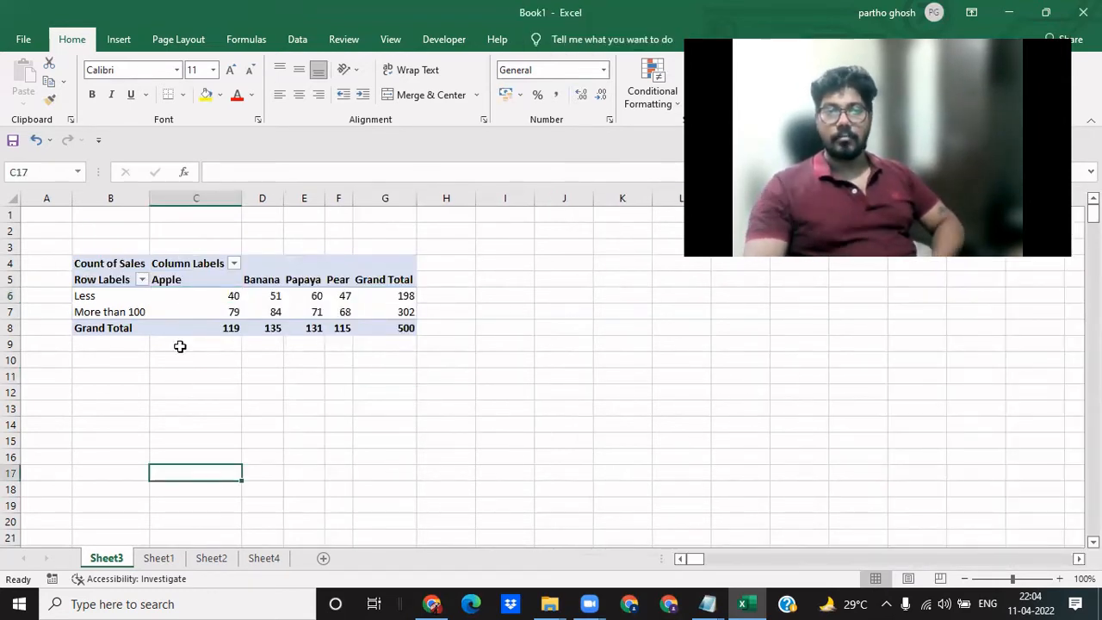
# - Check the Apple sales counts in the pivot table for the Less and More than 100 groups
pyautogui.click(199, 296)
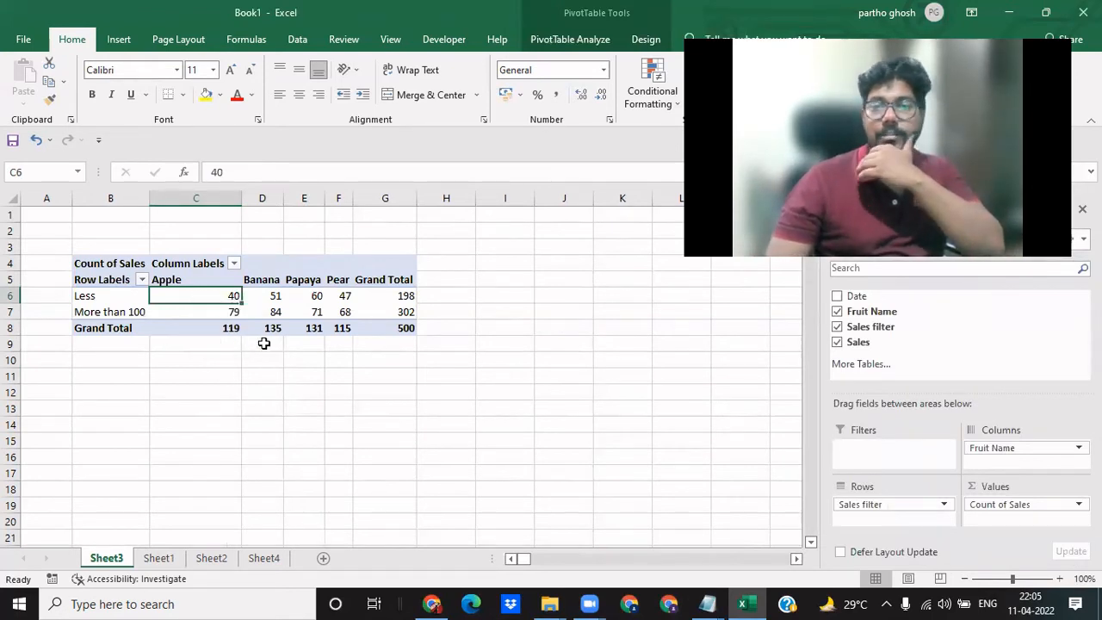
pyautogui.click(180, 313)
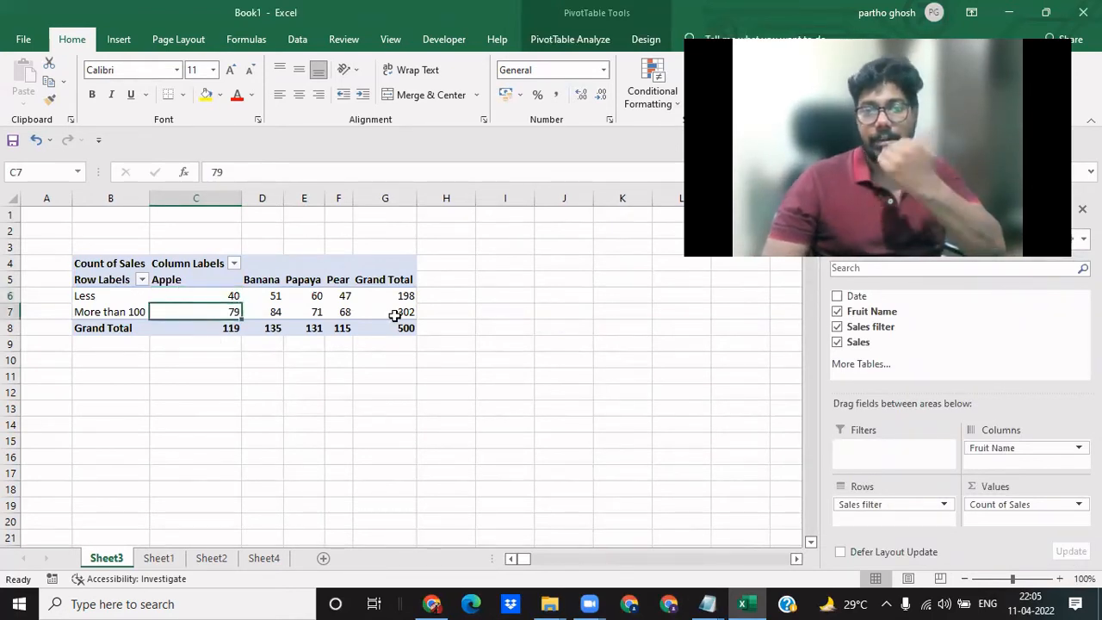
pyautogui.click(512, 313)
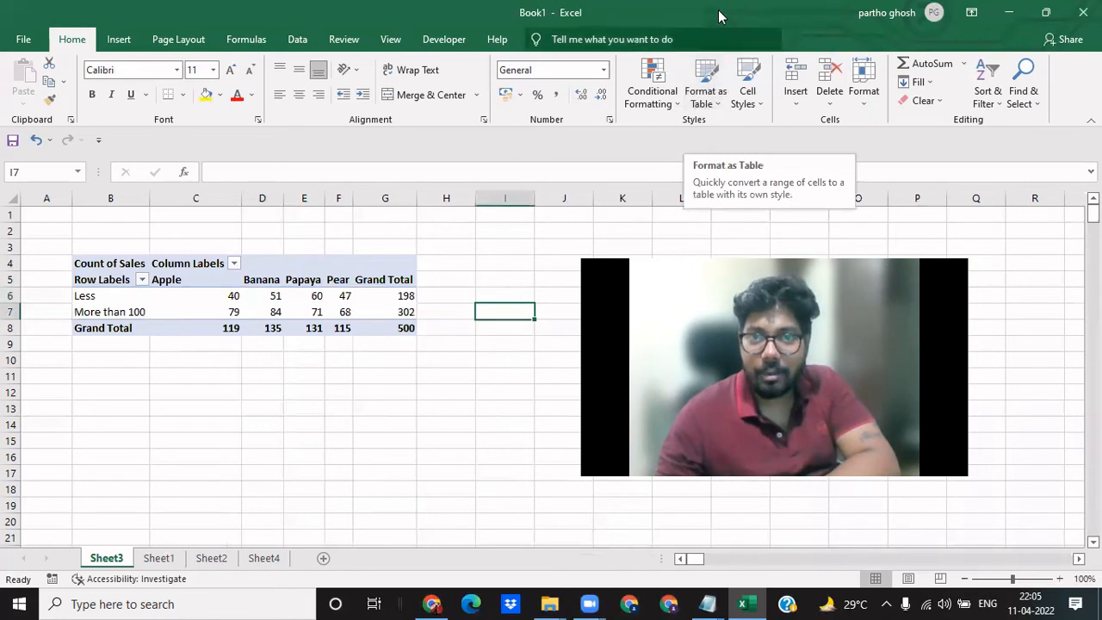
pyautogui.click(559, 26)
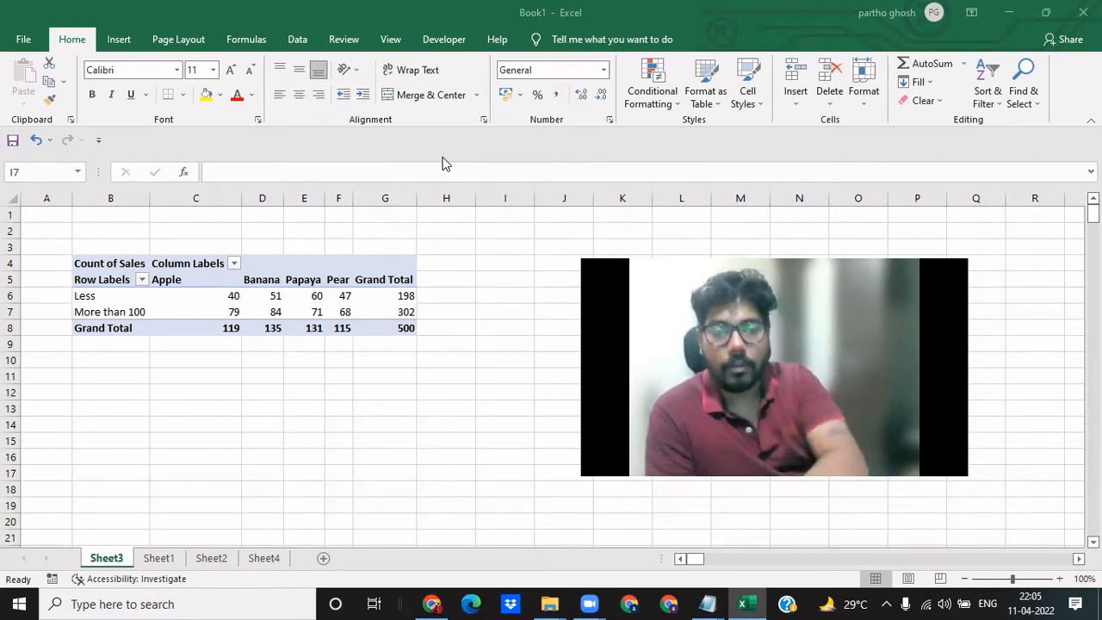
# - Return to Sheet1 and review the IF formulas in several cells of the Sales filter column
pyautogui.click(156, 559)
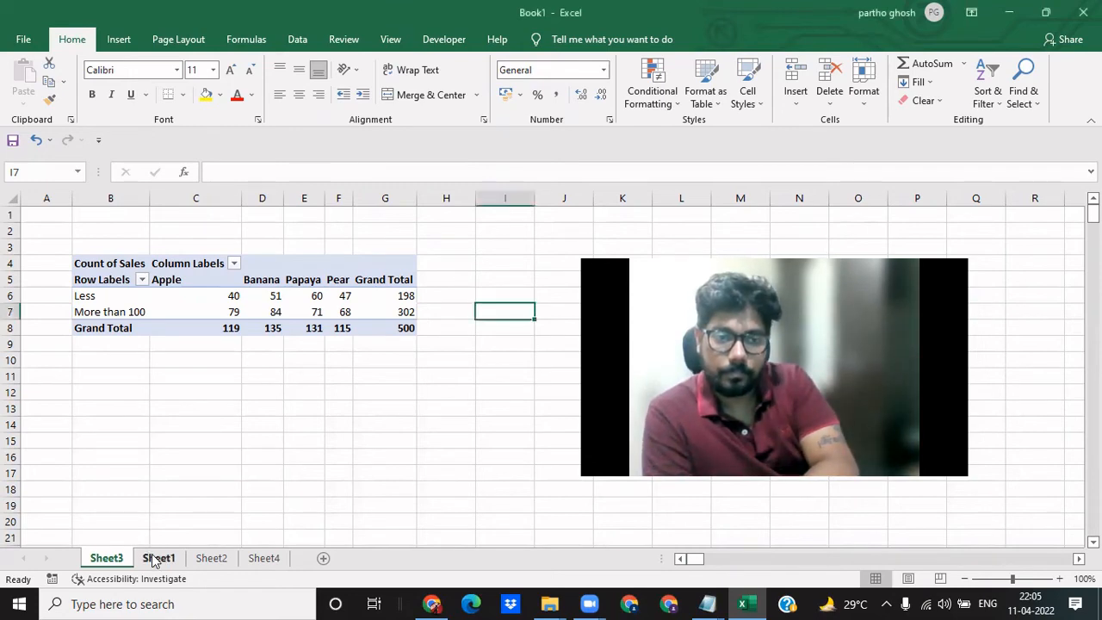
pyautogui.click(253, 344)
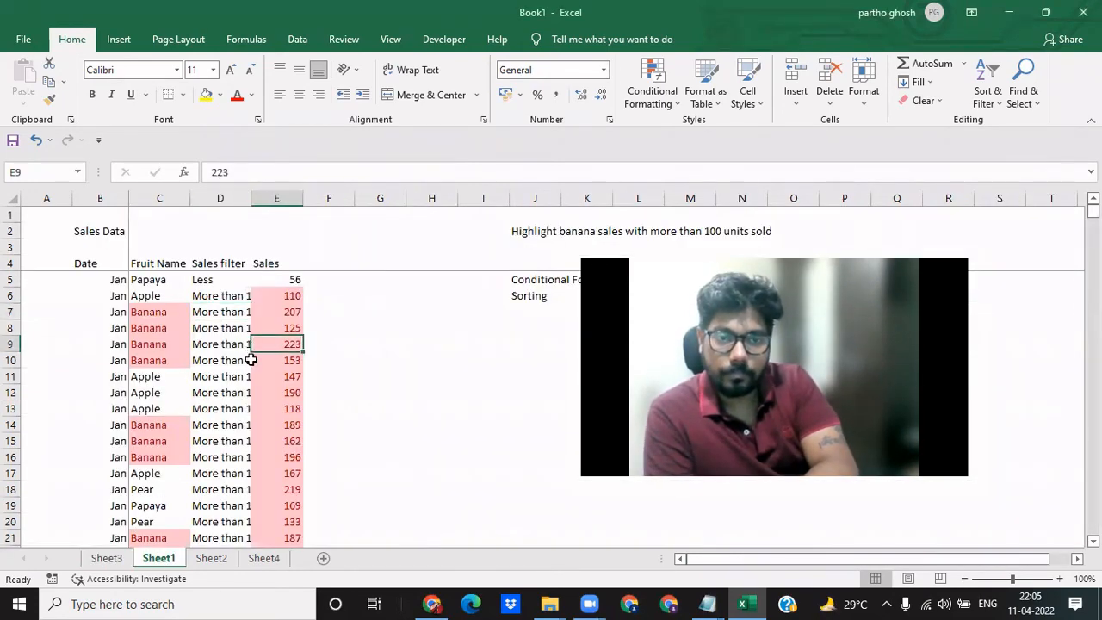
pyautogui.click(207, 353)
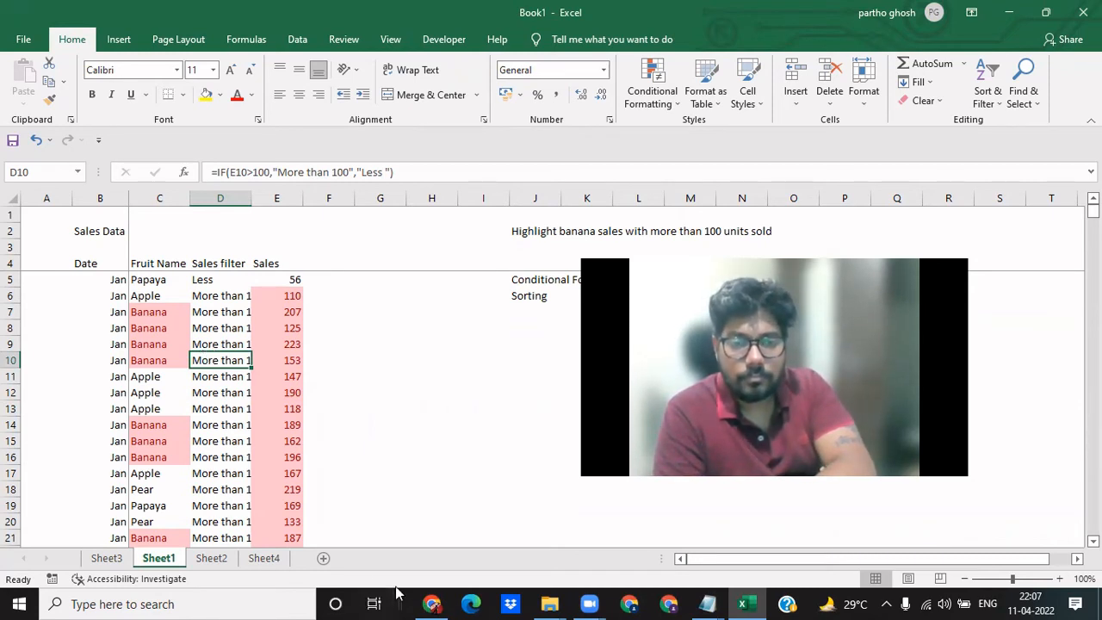
pyautogui.click(193, 512)
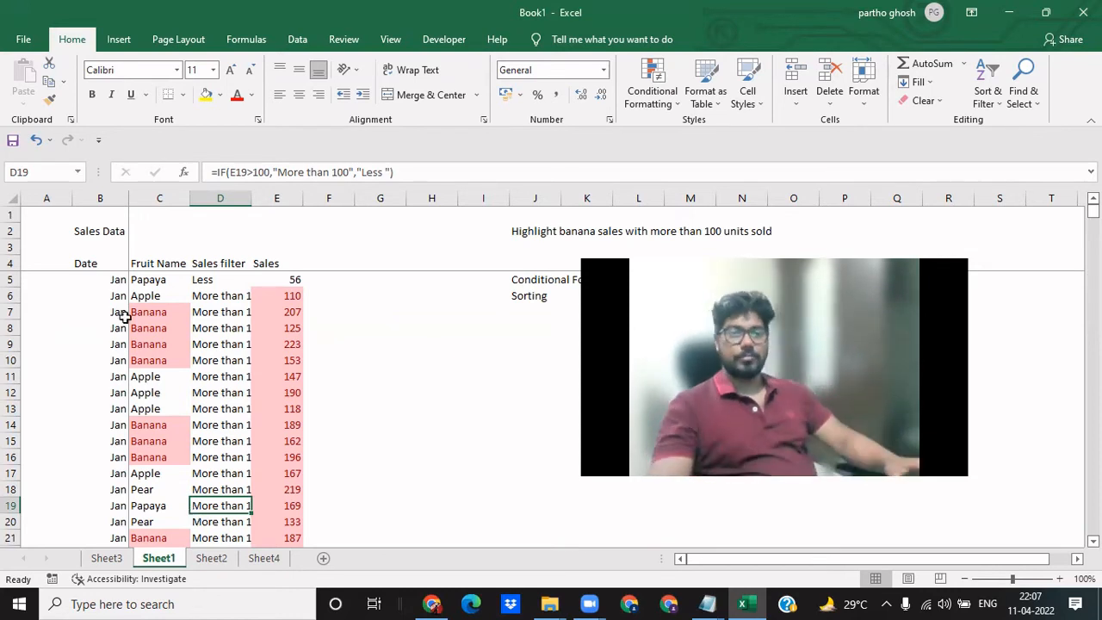
pyautogui.click(216, 428)
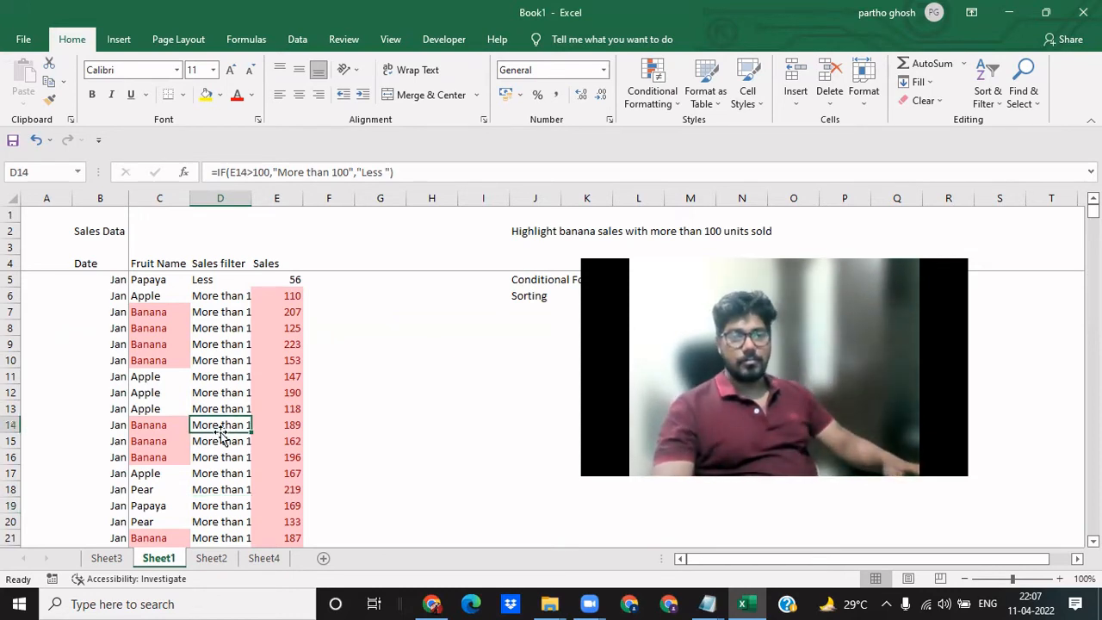
pyautogui.click(219, 332)
# - Copy the sales data range B4:E11 from Sheet1 and paste it as values at C3 on a new sheet
pyautogui.click(108, 266)
pyautogui.moveTo(108, 266); pyautogui.dragTo(297, 373)
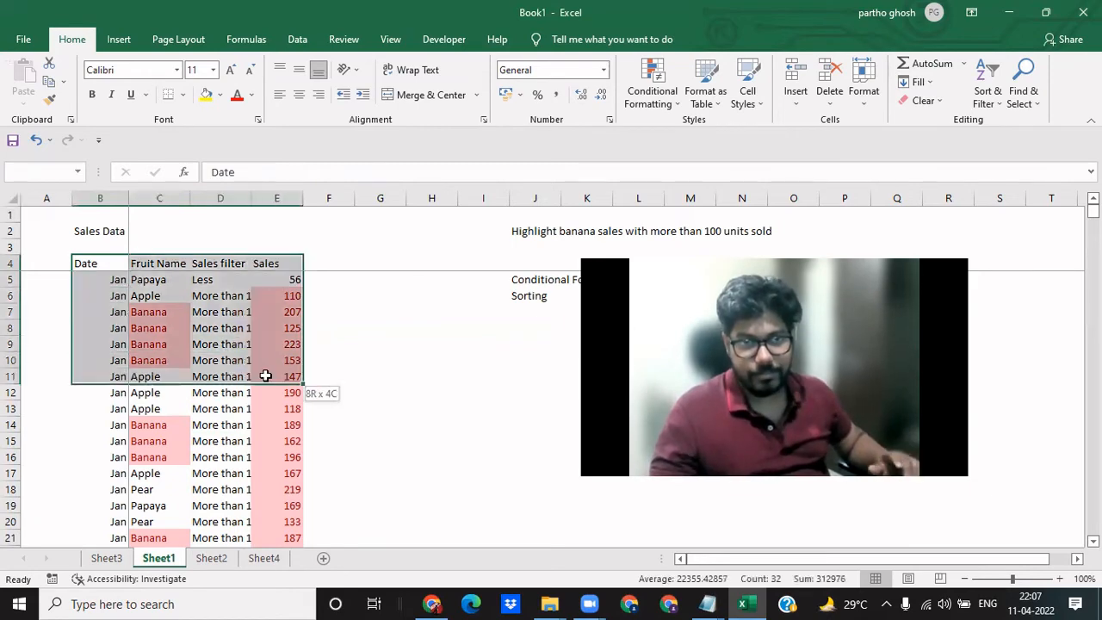
pyautogui.hotkey('ctrl', 'c')
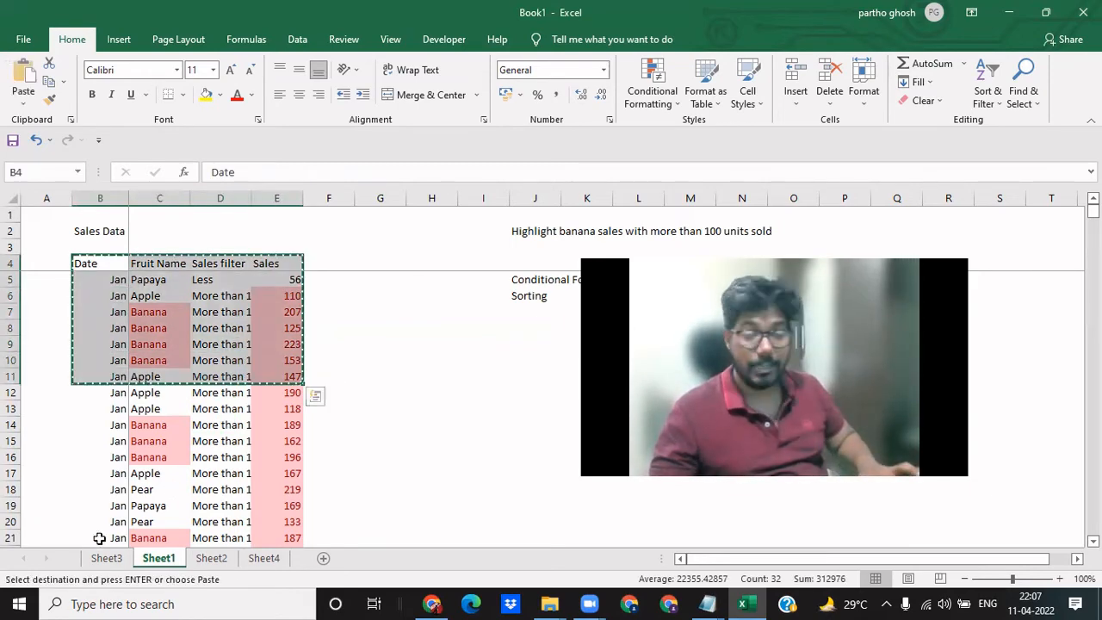
pyautogui.click(324, 558)
pyautogui.click(145, 251)
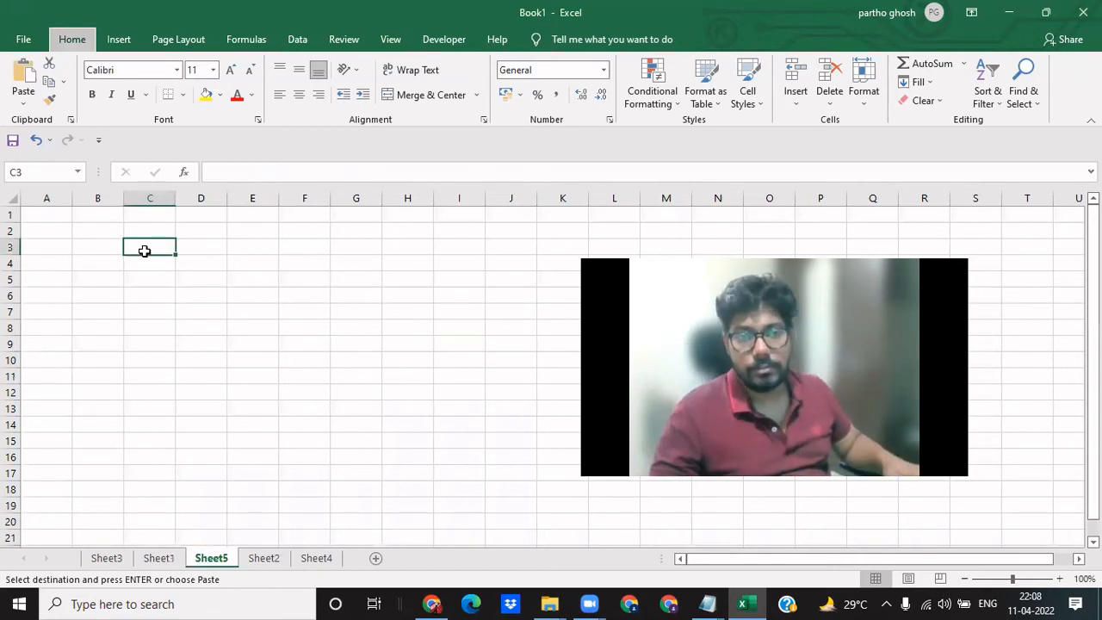
pyautogui.hotkey('ctrl', 'v')
pyautogui.press('Down')
# - Paste the source formats onto the copied table in C3:F10 with Paste Special
pyautogui.click(144, 250)
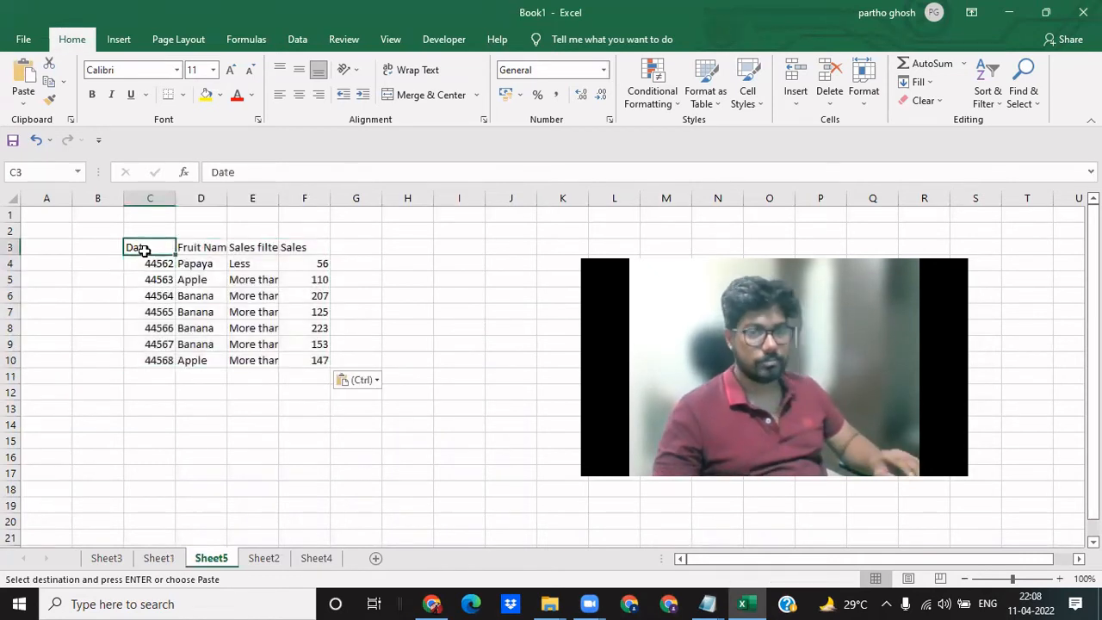
pyautogui.hotkey('ctrl', 'shift', 'Down')
pyautogui.hotkey('ctrl', 'shift', 'Right')
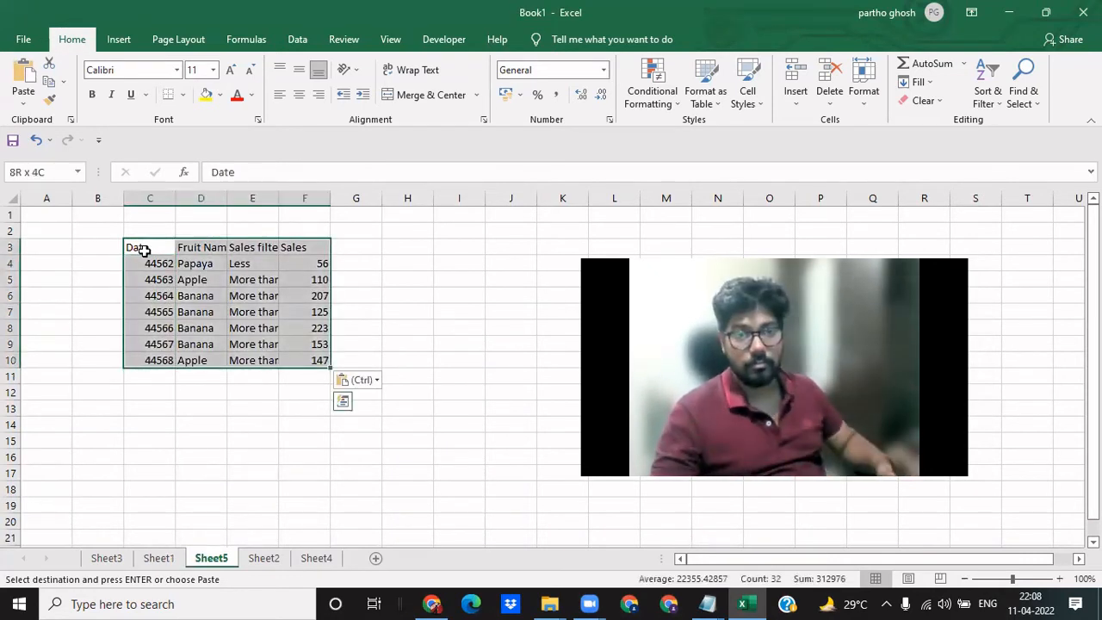
pyautogui.hotkey('alt', 'e')
pyautogui.press('s')
pyautogui.press('t')
pyautogui.press('Return')
pyautogui.press('Right')
pyautogui.press('Left')
pyautogui.hotkey('ctrl', 'shift', 'Right')
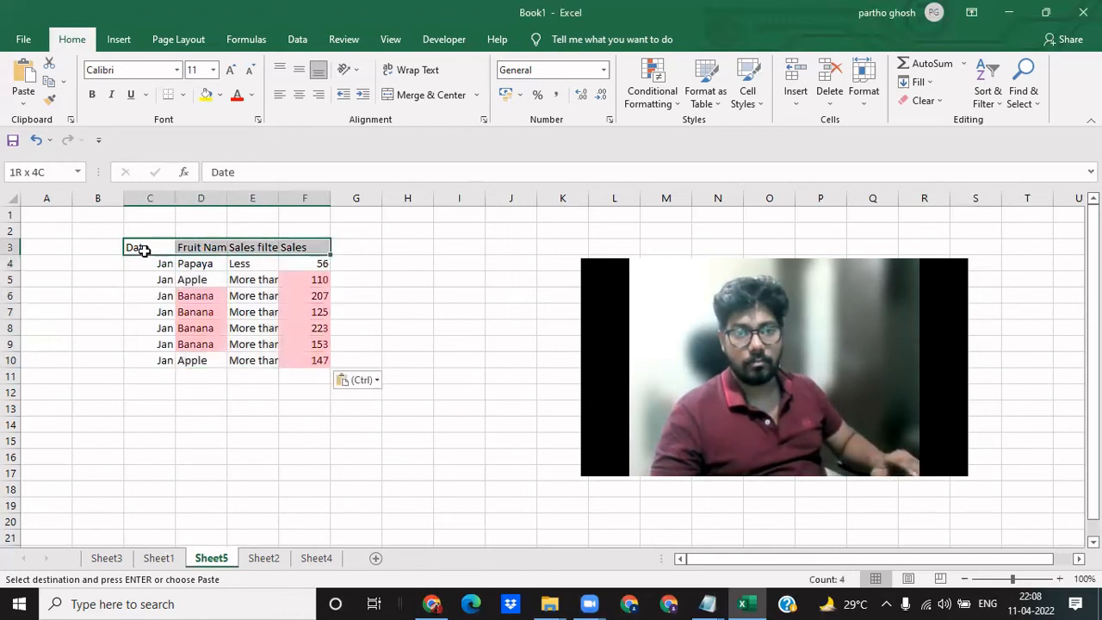
pyautogui.press('Right')
pyautogui.press('Down')
pyautogui.press('Left')
pyautogui.hotkey('ctrl', 'shift', 'Right')
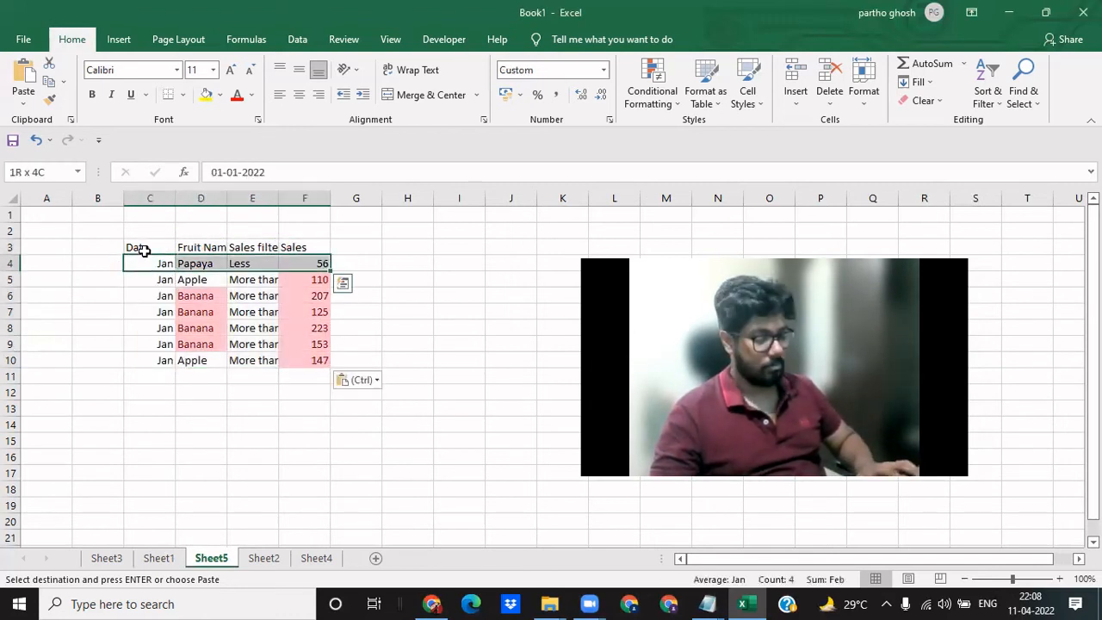
# - Try to copy the formatting of cell E4 over the highlighted range D4:F10
pyautogui.press('Right')
pyautogui.press('Right')
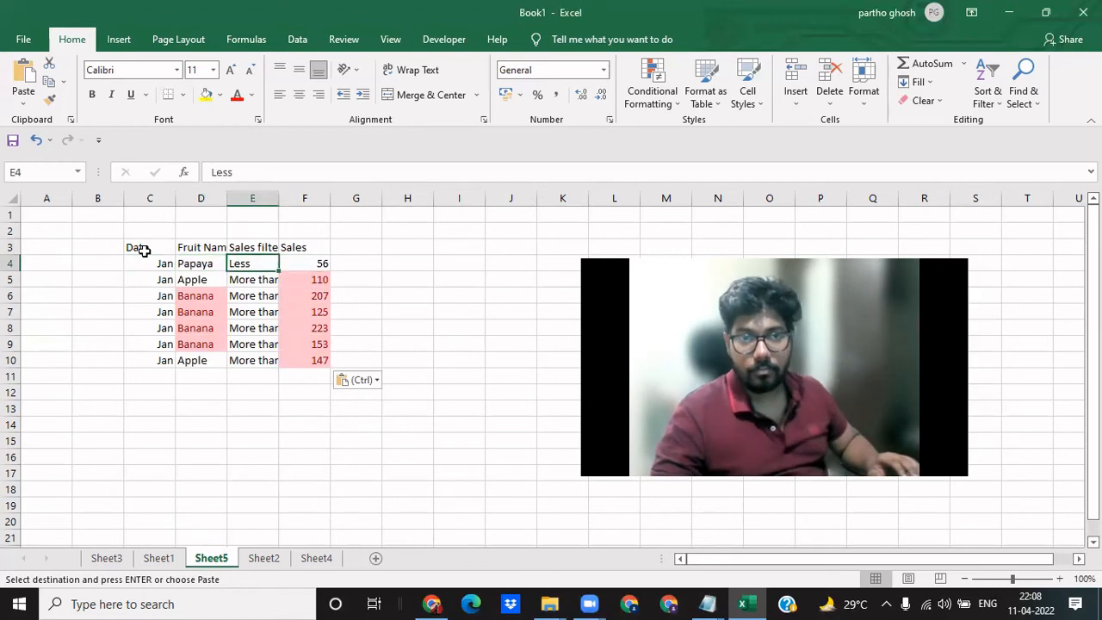
pyautogui.hotkey('ctrl', 'c')
pyautogui.press('Left')
pyautogui.hotkey('ctrl', 'shift', 'Right')
pyautogui.hotkey('ctrl', 'shift', 'Down')
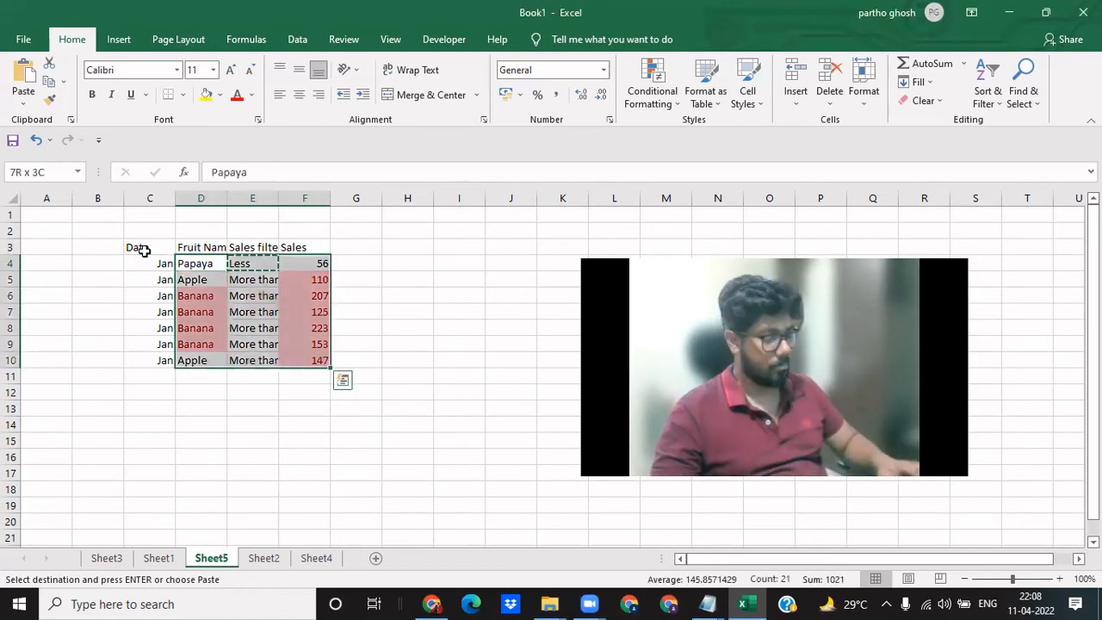
pyautogui.hotkey('ctrl', 'v')
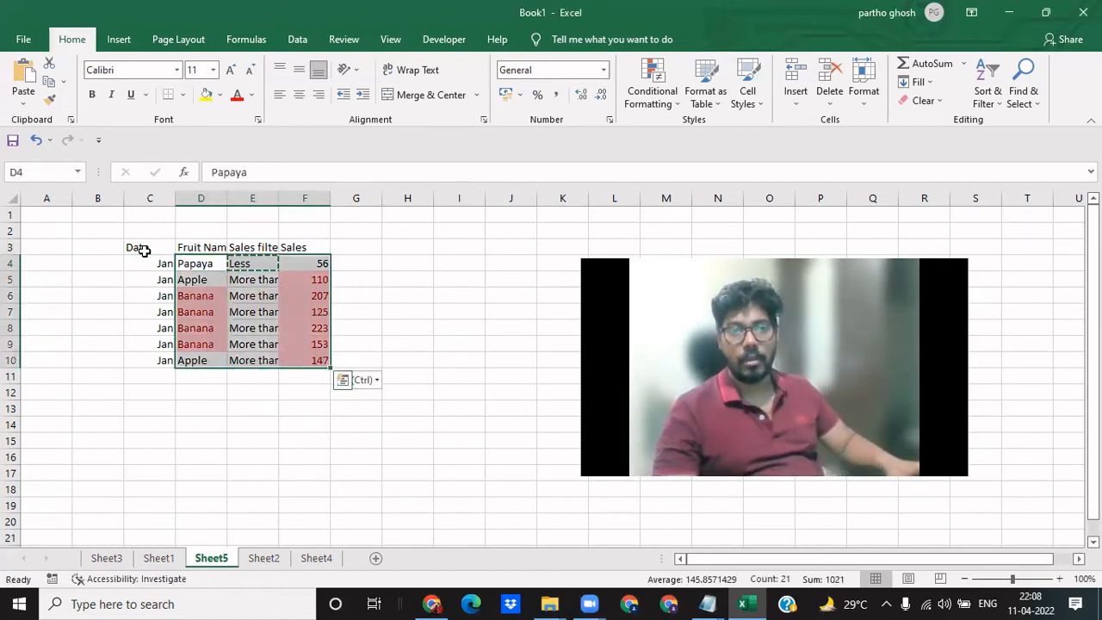
pyautogui.press('Return')
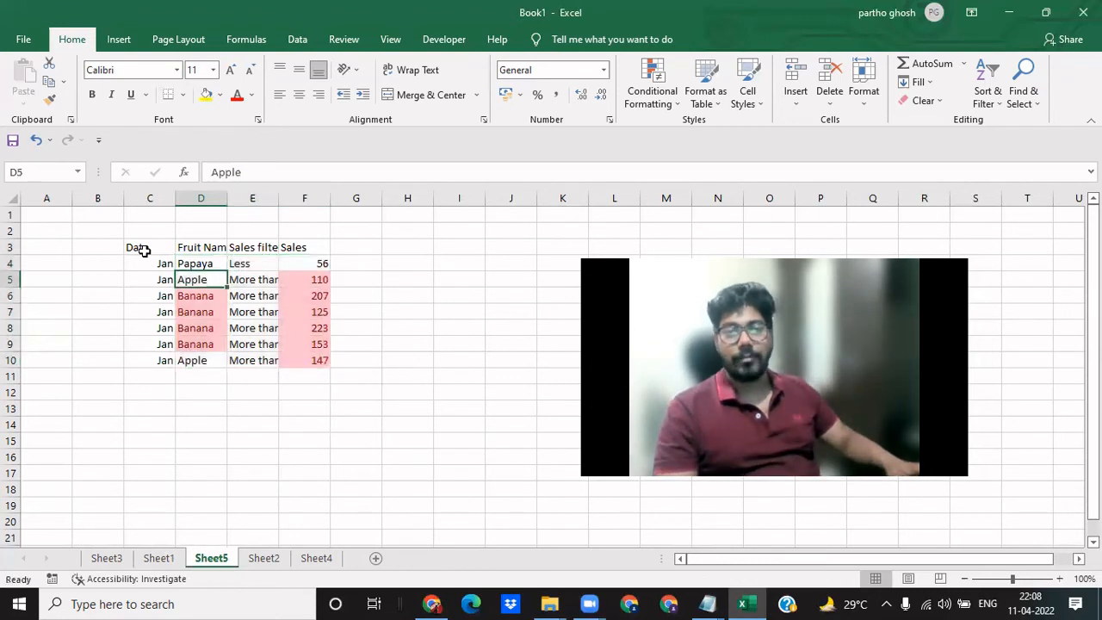
# - Copy cell E4 again and retry pasting its formatting onto D4:F10
pyautogui.press('Up')
pyautogui.press('Right')
pyautogui.hotkey('ctrl', 'c')
pyautogui.press('Left')
pyautogui.hotkey('ctrl', 'shift', 'End')
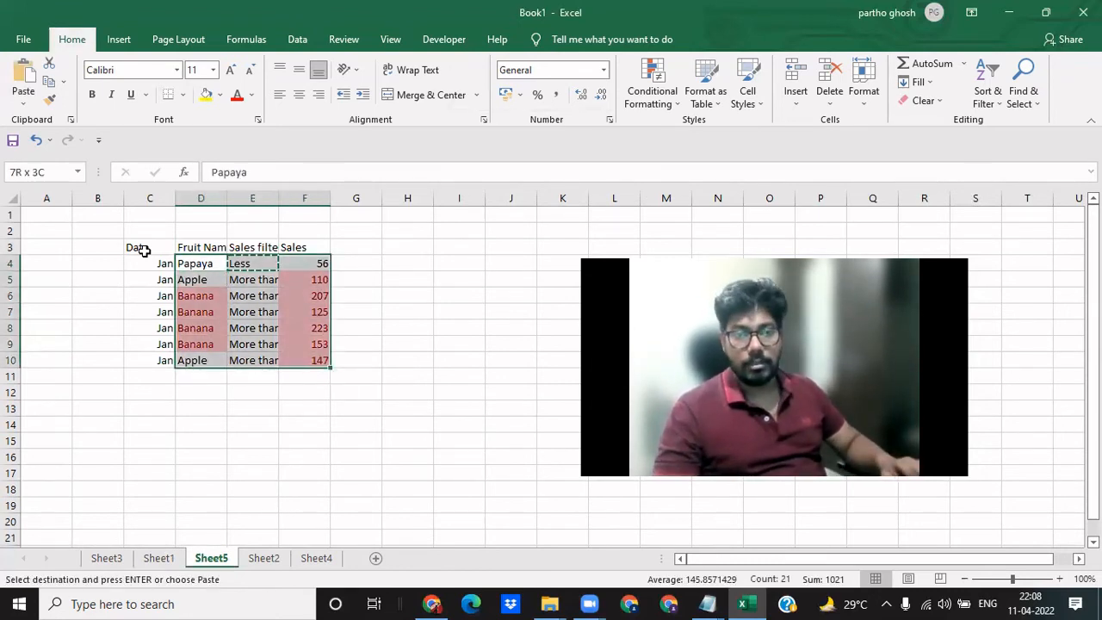
pyautogui.hotkey('ctrl', 'v')
pyautogui.press('Down')
pyautogui.press('Left')
pyautogui.press('Left')
pyautogui.press('Left')
pyautogui.press('Right')
pyautogui.press('Right')
pyautogui.press('Up')
pyautogui.press('Right')
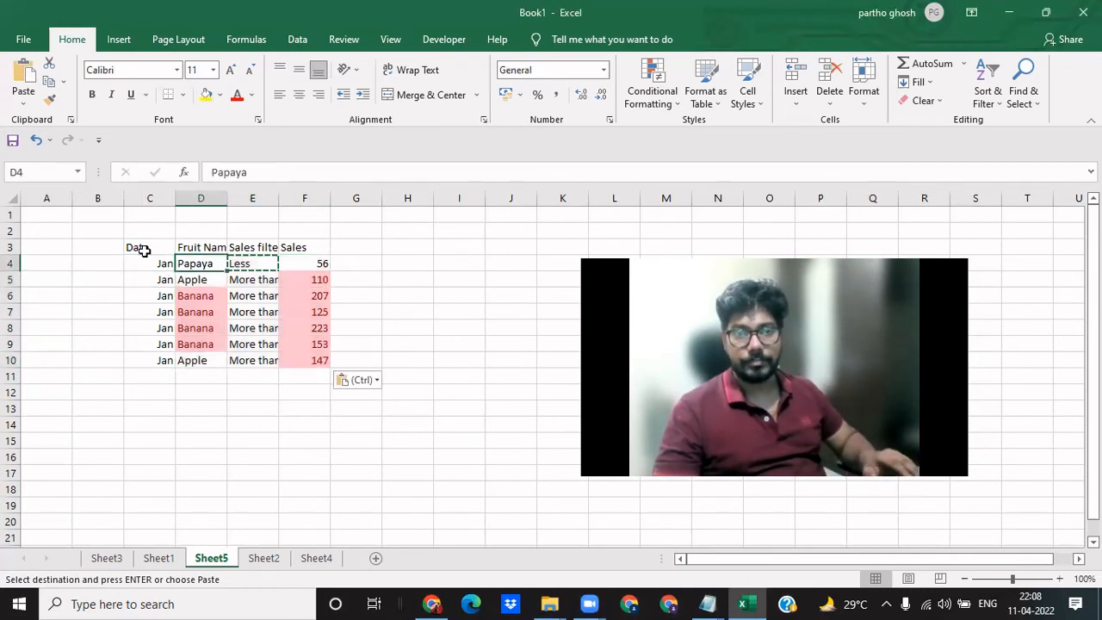
pyautogui.press('Right')
pyautogui.press('Down')
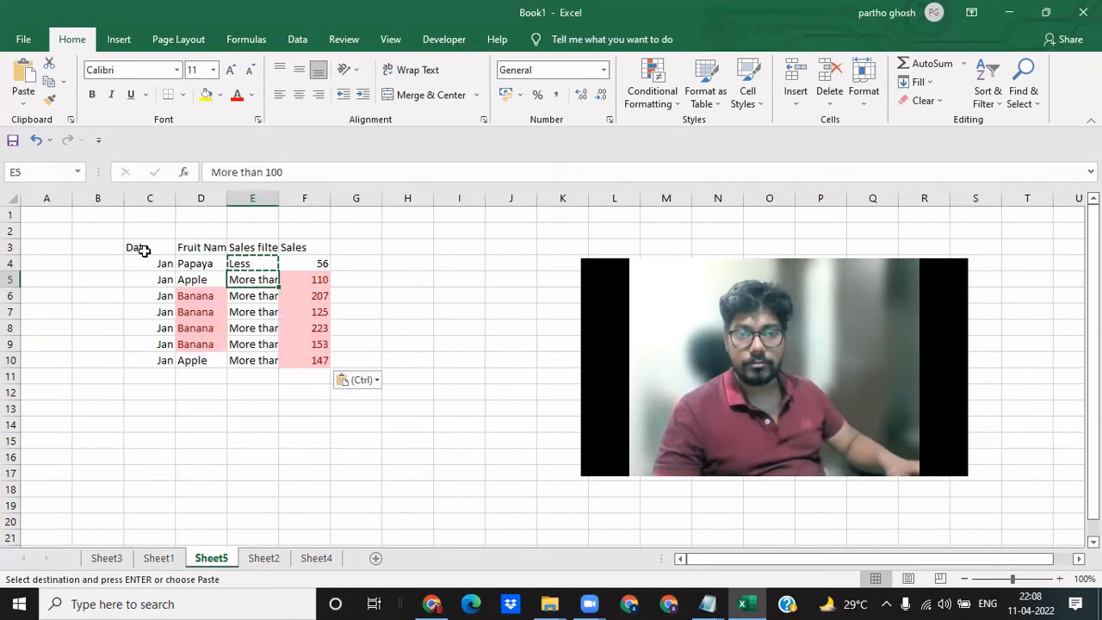
# - Clear the conditional formatting rules from the cells D4:F10
pyautogui.press('Right')
pyautogui.press('Up')
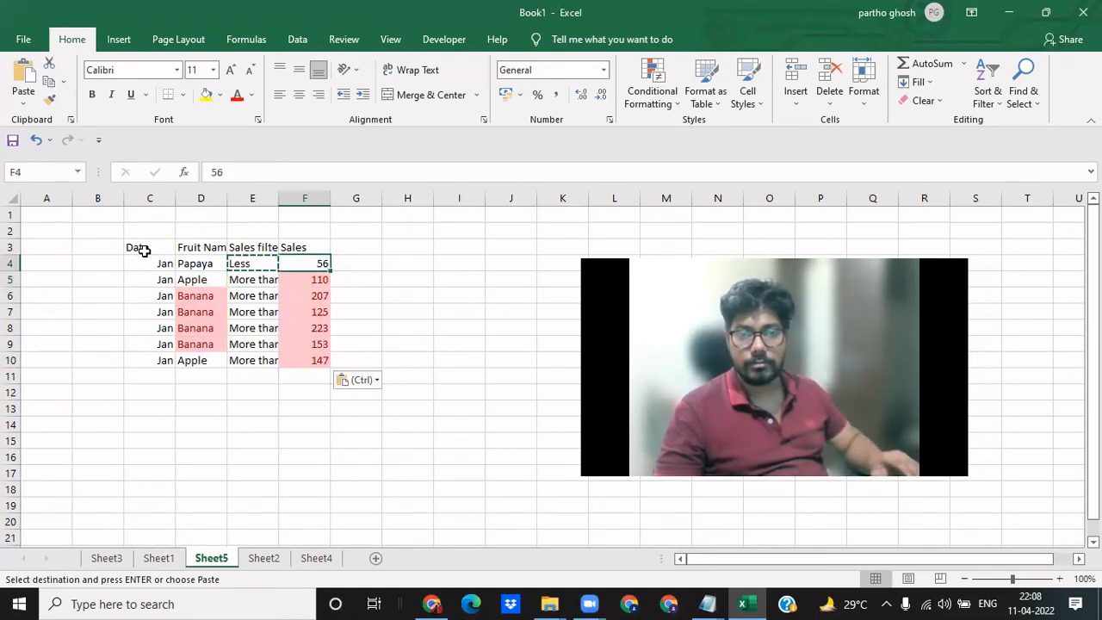
pyautogui.hotkey('ctrl', 'shift', 'Down')
pyautogui.hotkey('shift', 'Left')
pyautogui.hotkey('shift', 'Left')
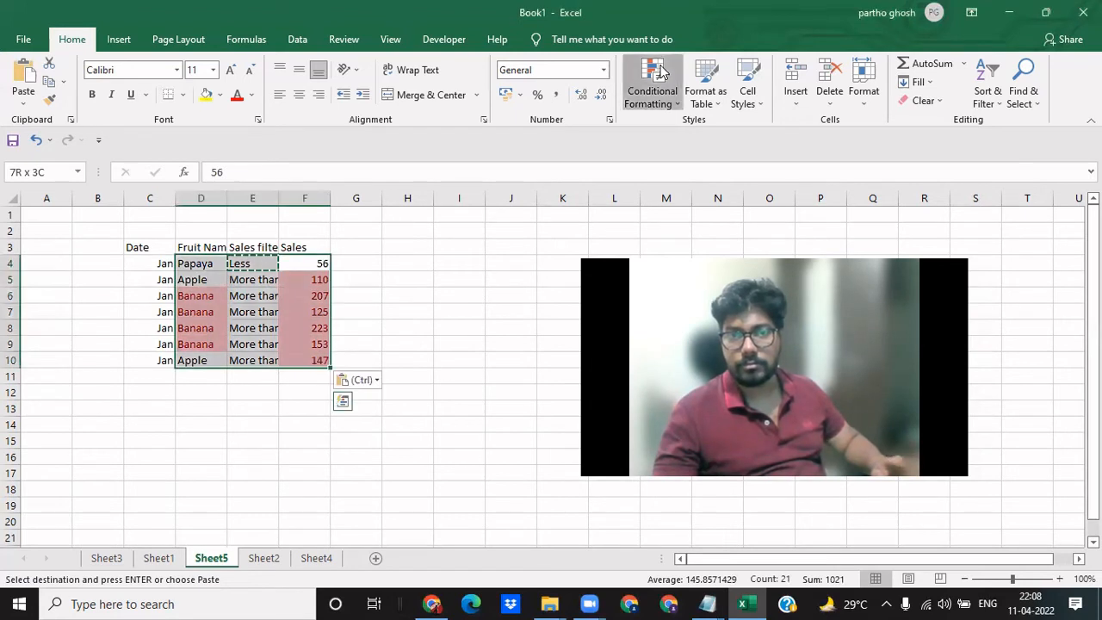
pyautogui.click(661, 71)
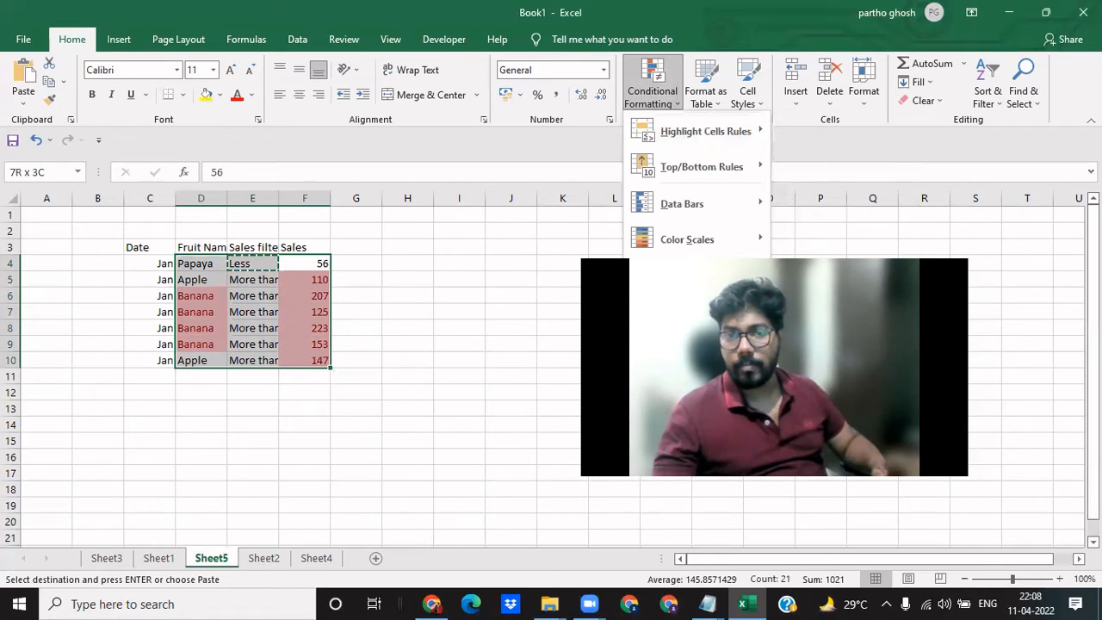
pyautogui.click(847, 325)
pyautogui.click(334, 387)
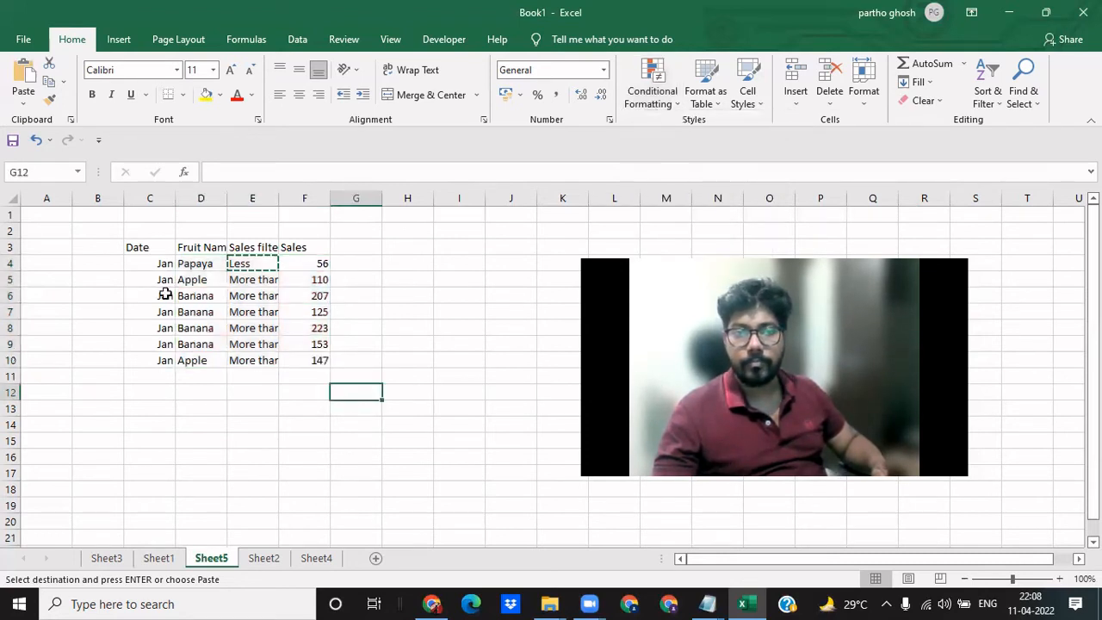
pyautogui.click(165, 293)
pyautogui.click(151, 264)
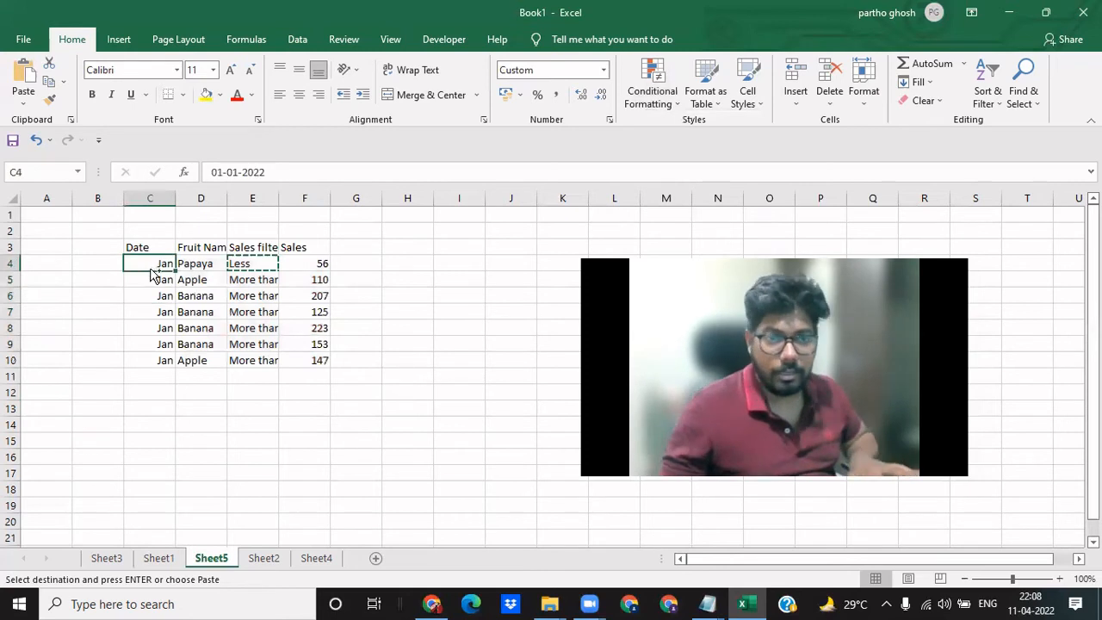
# - Delete the Date column and rows 7 to 10 from the copied fruit table
pyautogui.hotkey('ctrl', 'space')
pyautogui.hotkey('ctrl', '-')
pyautogui.press('Down')
pyautogui.press('Down')
pyautogui.press('Down')
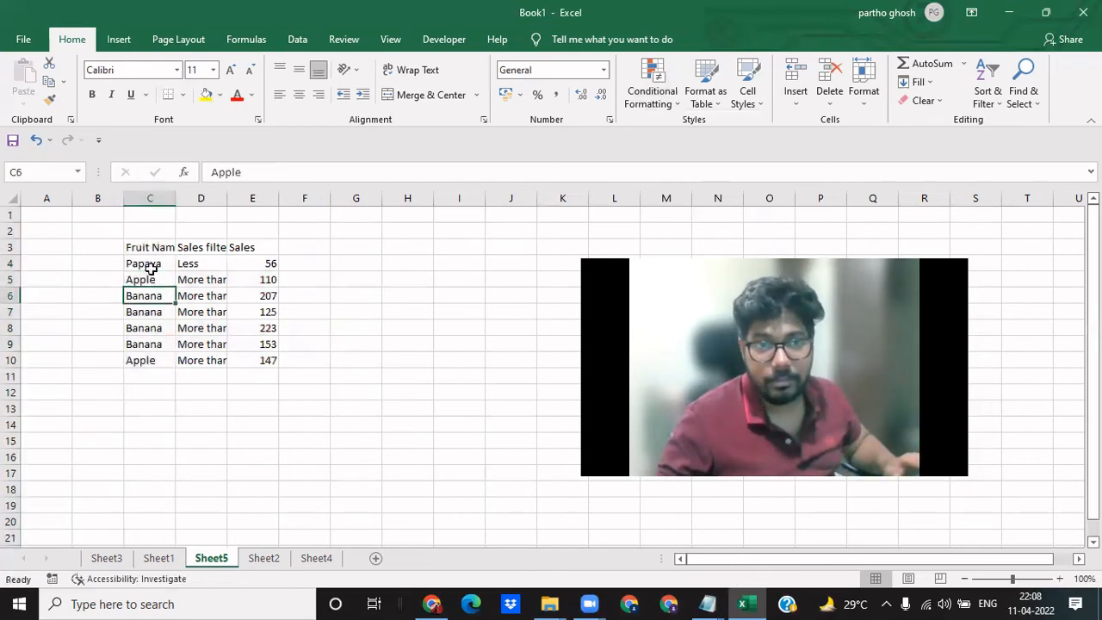
pyautogui.hotkey('shift', 'space')
pyautogui.hotkey('shift', 'Down')
pyautogui.hotkey('shift', 'Down')
pyautogui.hotkey('shift', 'Down')
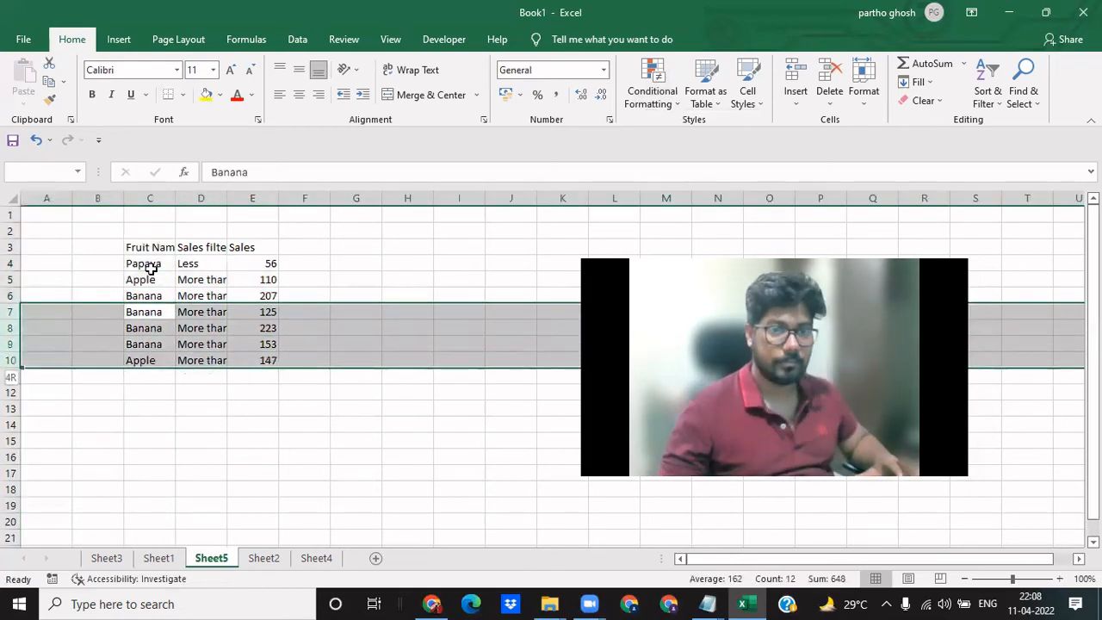
pyautogui.hotkey('ctrl', '-')
# - Duplicate the Banana record from row 6 into row 7 by filling C7:E7 down
pyautogui.press('Down')
pyautogui.press('Up')
pyautogui.press('Up')
pyautogui.press('Up')
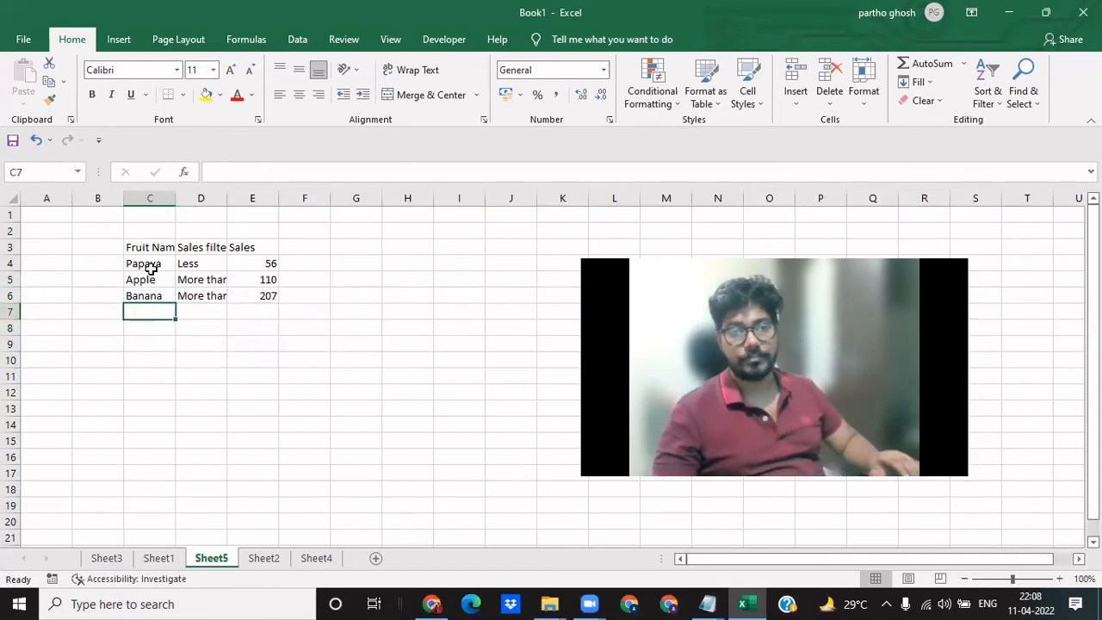
pyautogui.press('Down')
pyautogui.press('Down')
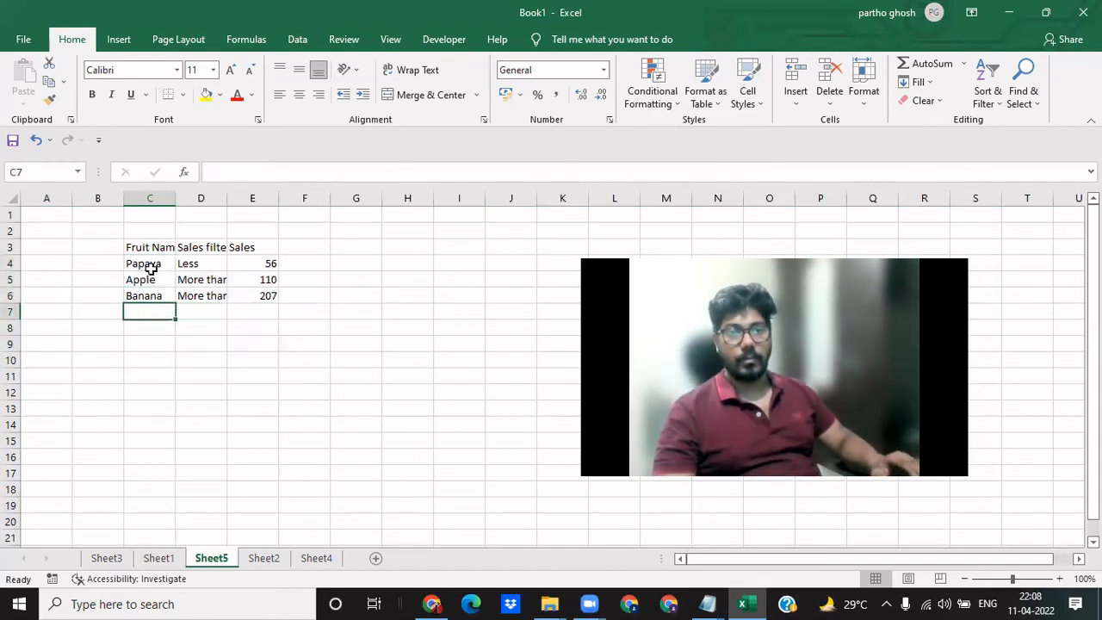
pyautogui.hotkey('shift', 'Right')
pyautogui.hotkey('shift', 'Right')
pyautogui.hotkey('ctrl', 'd')
# - Delete the Sales filter column from the copied table
pyautogui.press('Right')
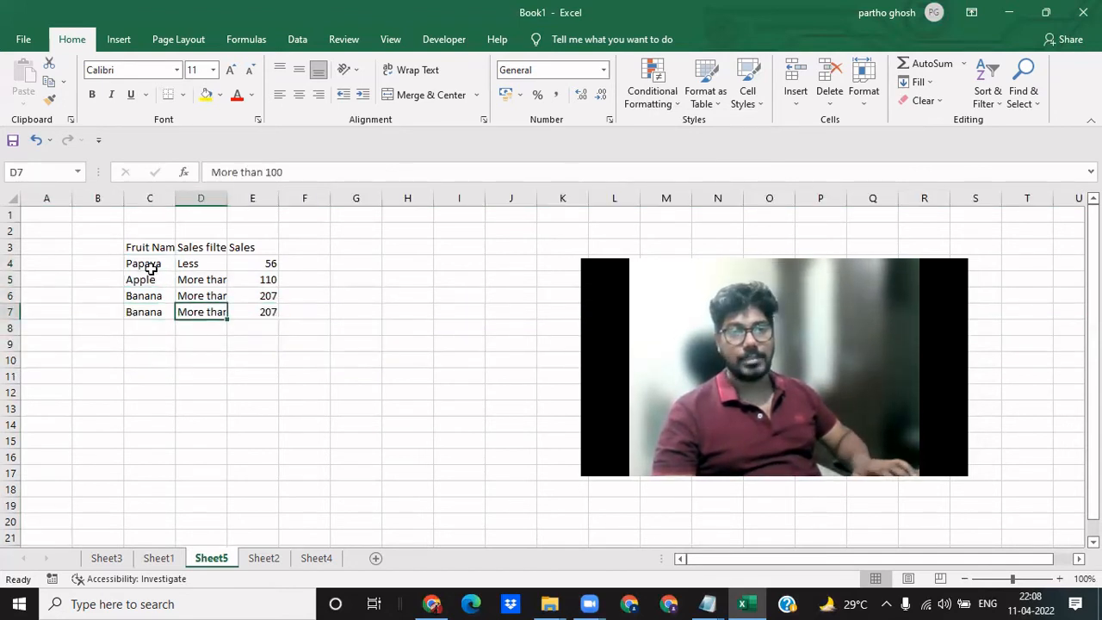
pyautogui.hotkey('ctrl', 'space')
pyautogui.hotkey('ctrl', '-')
pyautogui.press('Left')
pyautogui.press('Down')
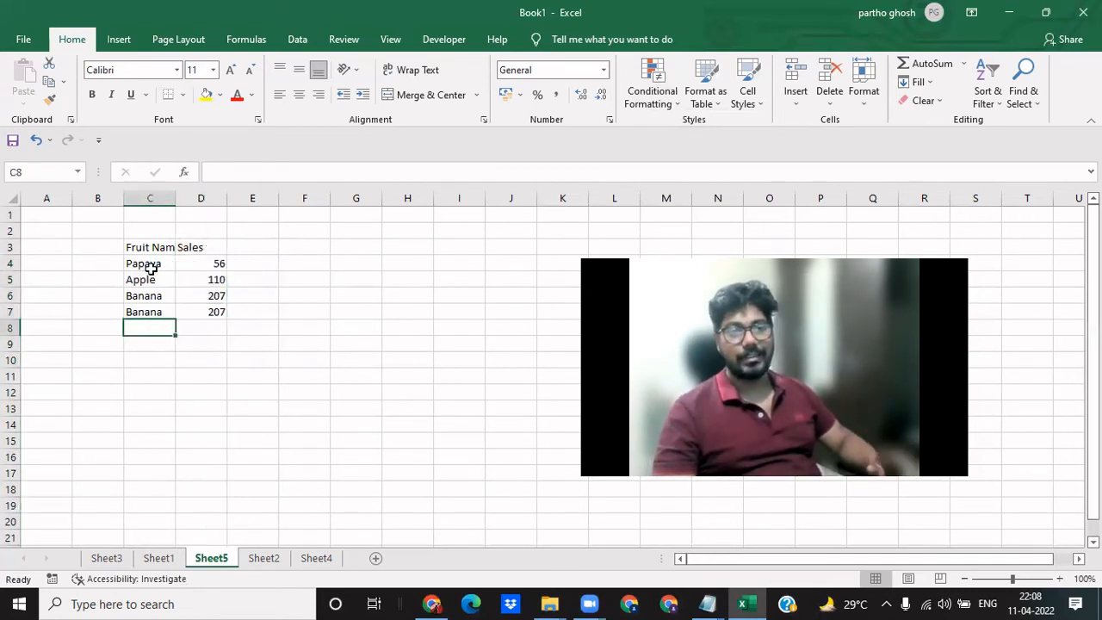
# - Add the header Count in cell E3, beside the Sales header
pyautogui.press('Right')
pyautogui.press('Up')
pyautogui.press('Up')
pyautogui.press('Down')
pyautogui.press('Up')
pyautogui.press('Up')
pyautogui.press('Up')
pyautogui.press('Up')
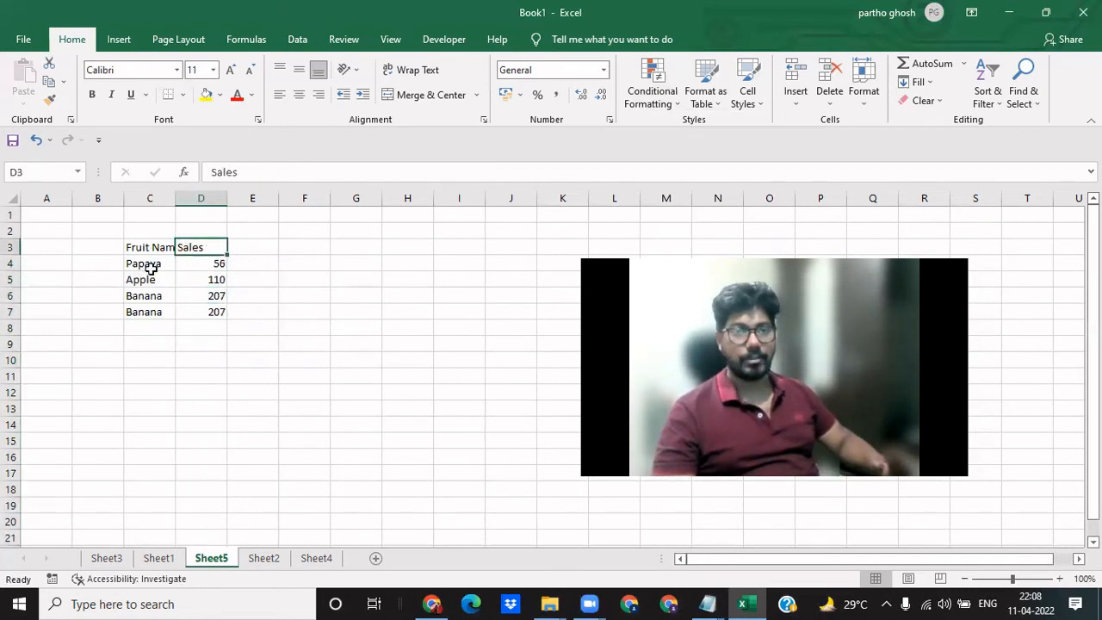
pyautogui.press('Right')
pyautogui.write('Count')
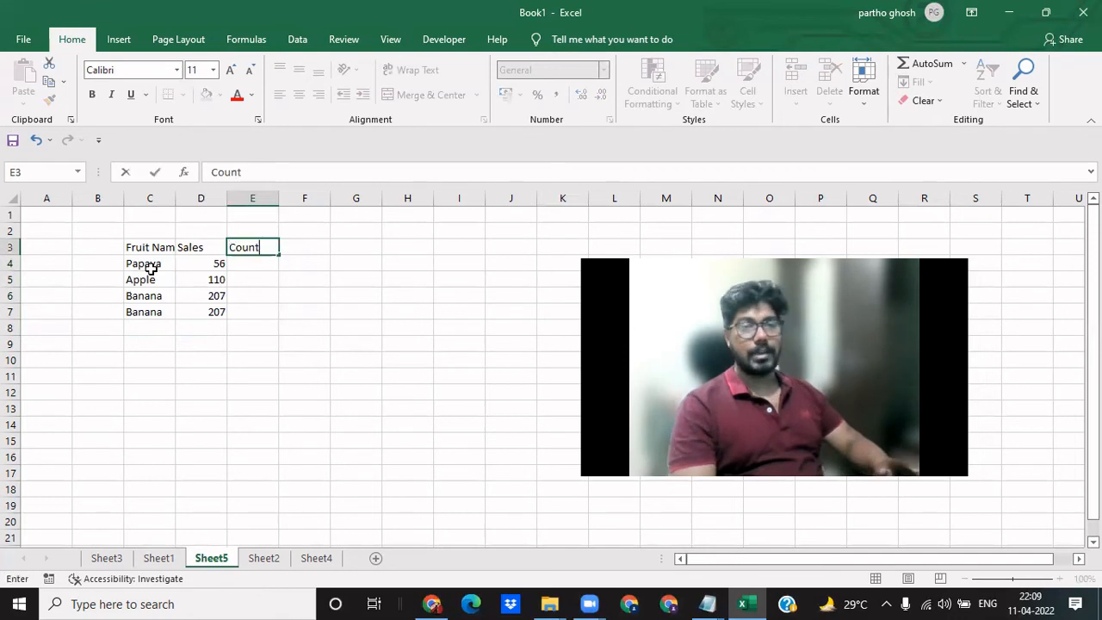
pyautogui.press('Return')
pyautogui.press('Return')
# - Enter =COUNTIF($C$4:$C$7,C4) in cell E4 to count how often the fruit name occurs
pyautogui.press('Up')
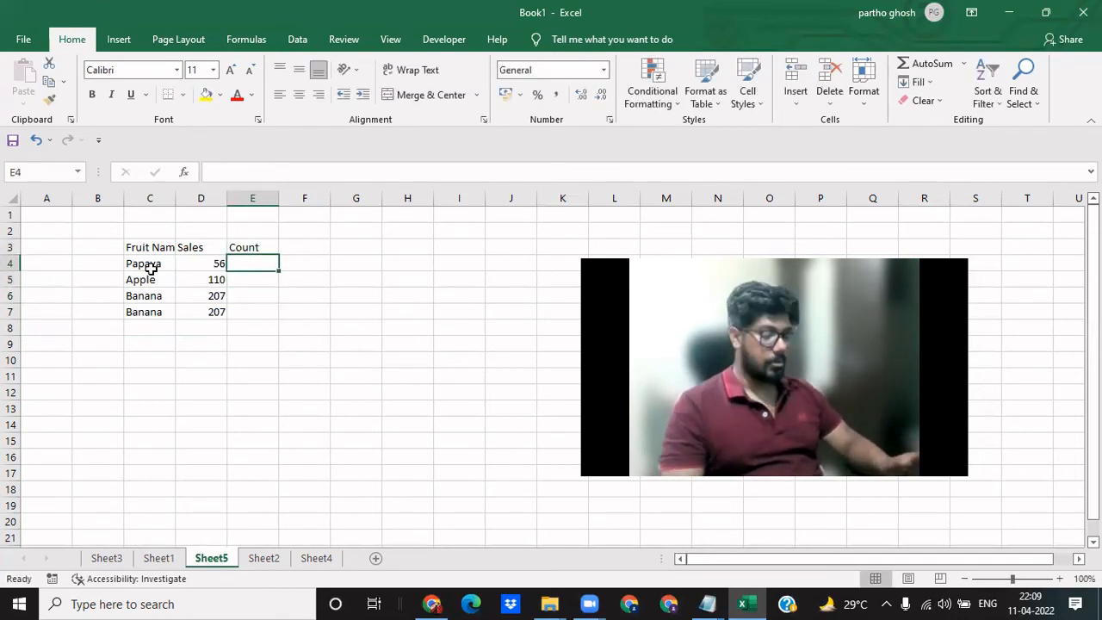
pyautogui.write('=countif')
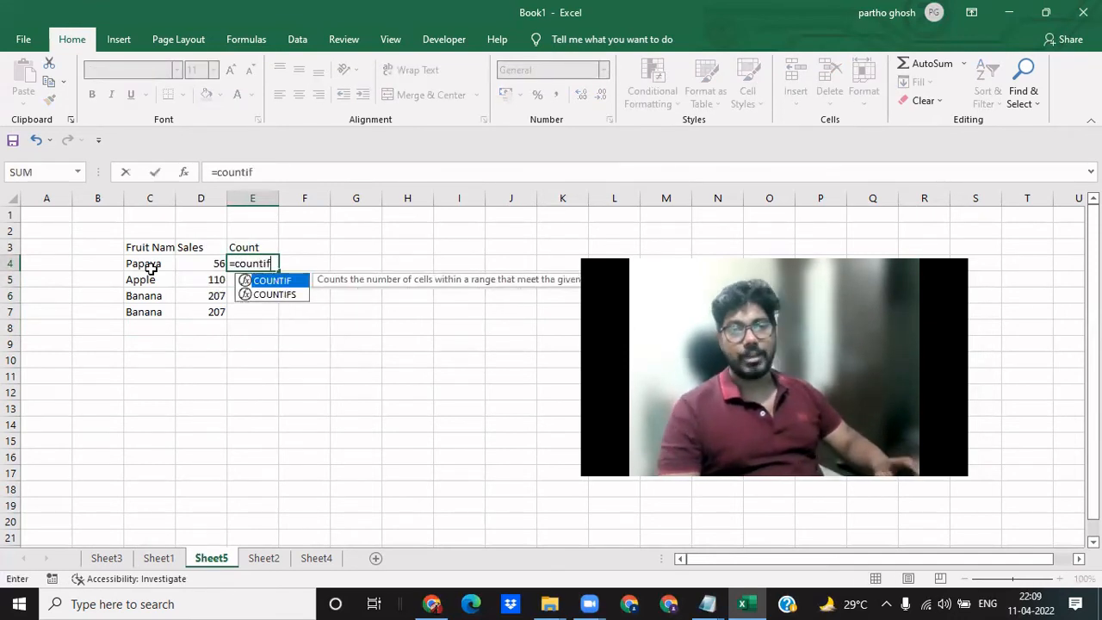
pyautogui.press('Tab')
pyautogui.click(151, 269)
pyautogui.hotkey('shift', 'Down')
pyautogui.hotkey('shift', 'Down')
pyautogui.hotkey('shift', 'Down')
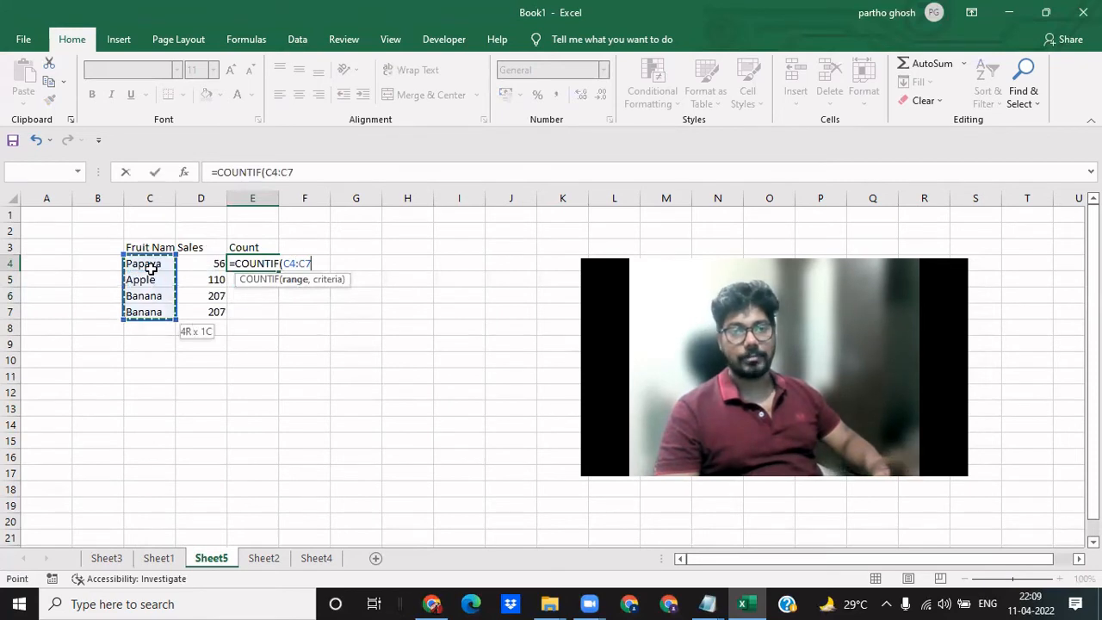
pyautogui.press('F4')
pyautogui.write(',')
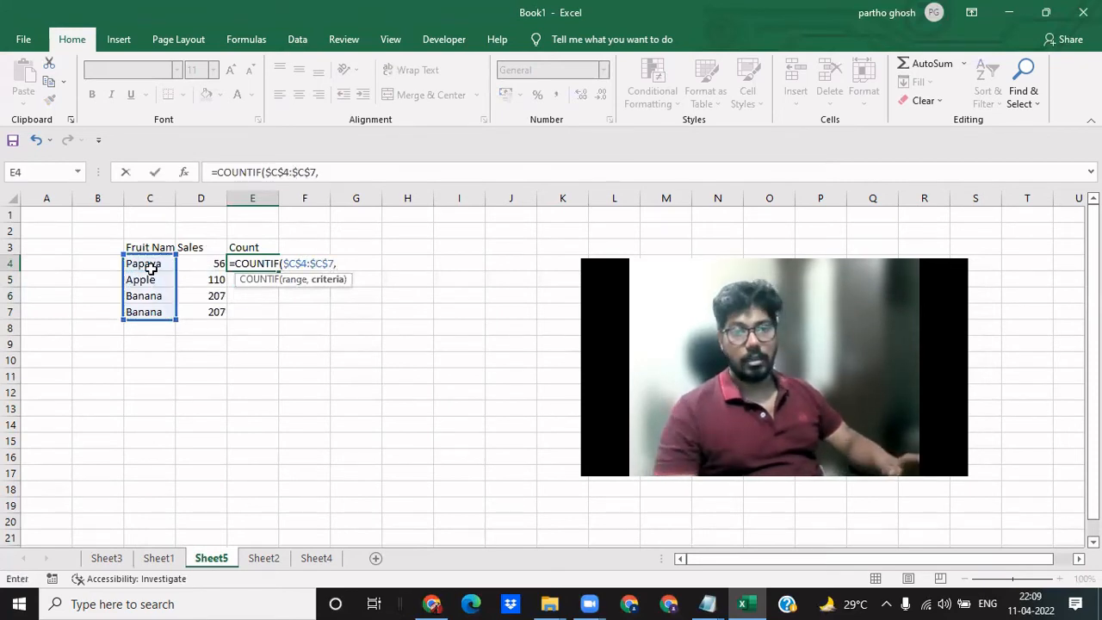
pyautogui.click(151, 269)
pyautogui.press('Return')
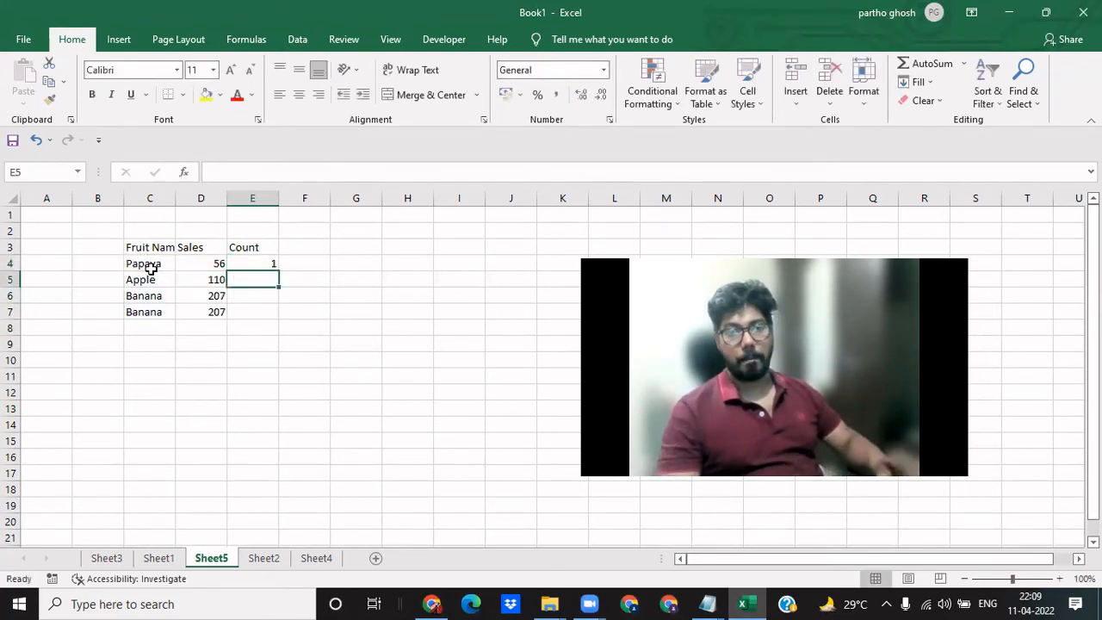
# - Fill the COUNTIF formula from E4 down through cells E5 to E7
pyautogui.hotkey('ctrl', 'd')
pyautogui.press('Down')
pyautogui.hotkey('ctrl', 'd')
pyautogui.press('Down')
pyautogui.hotkey('ctrl', 'd')
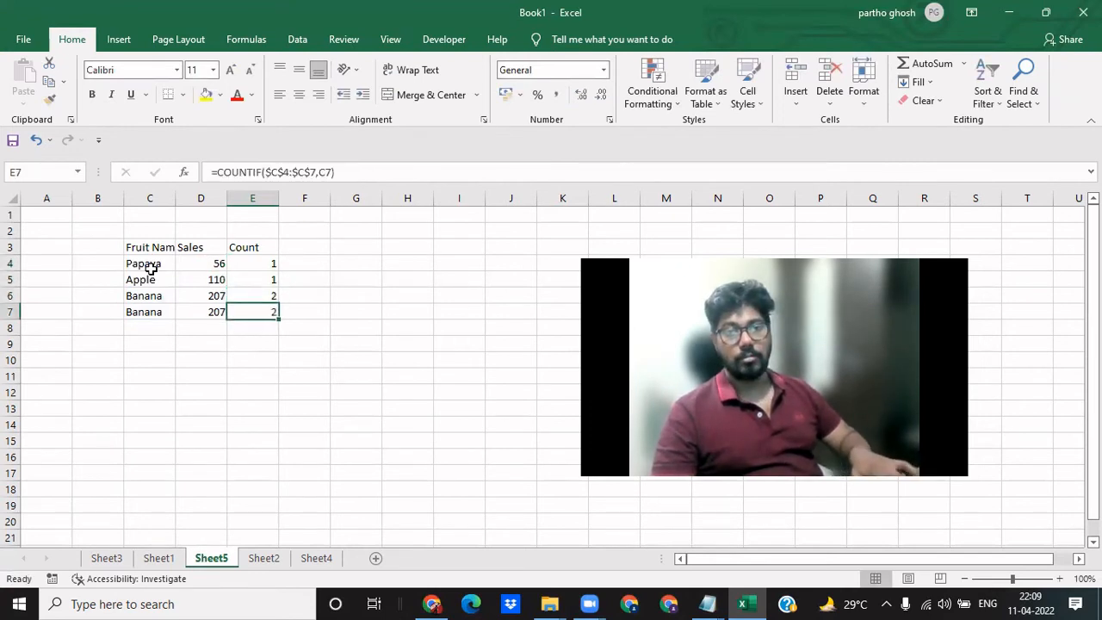
# - Compare the fruit names in column C with their occurrence counts in column E
pyautogui.click(152, 276)
pyautogui.click(151, 269)
pyautogui.click(154, 274)
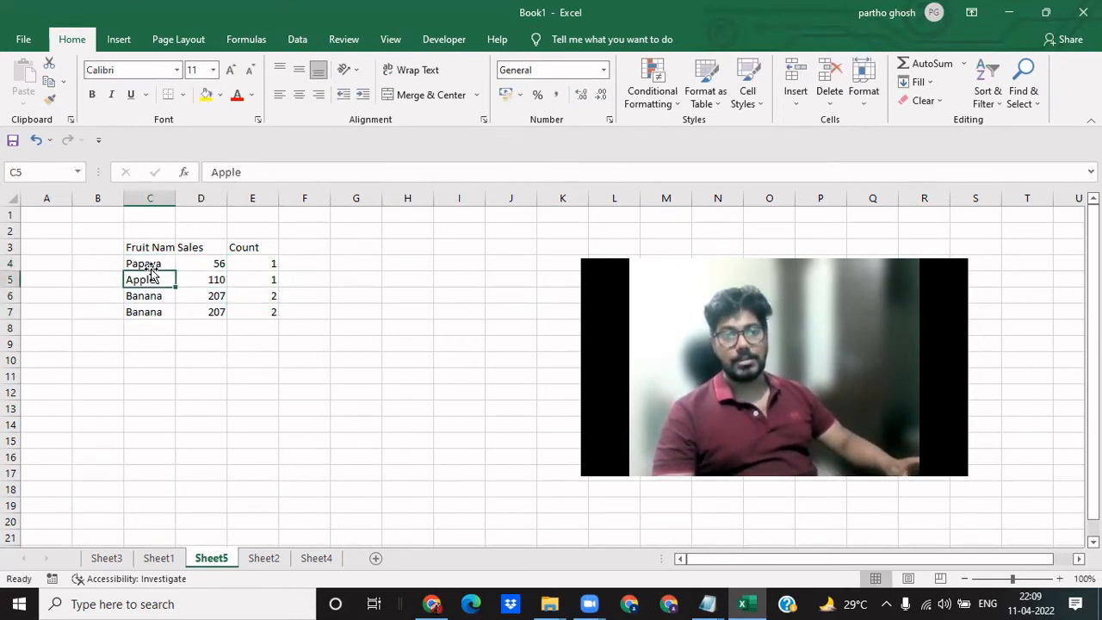
pyautogui.click(149, 268)
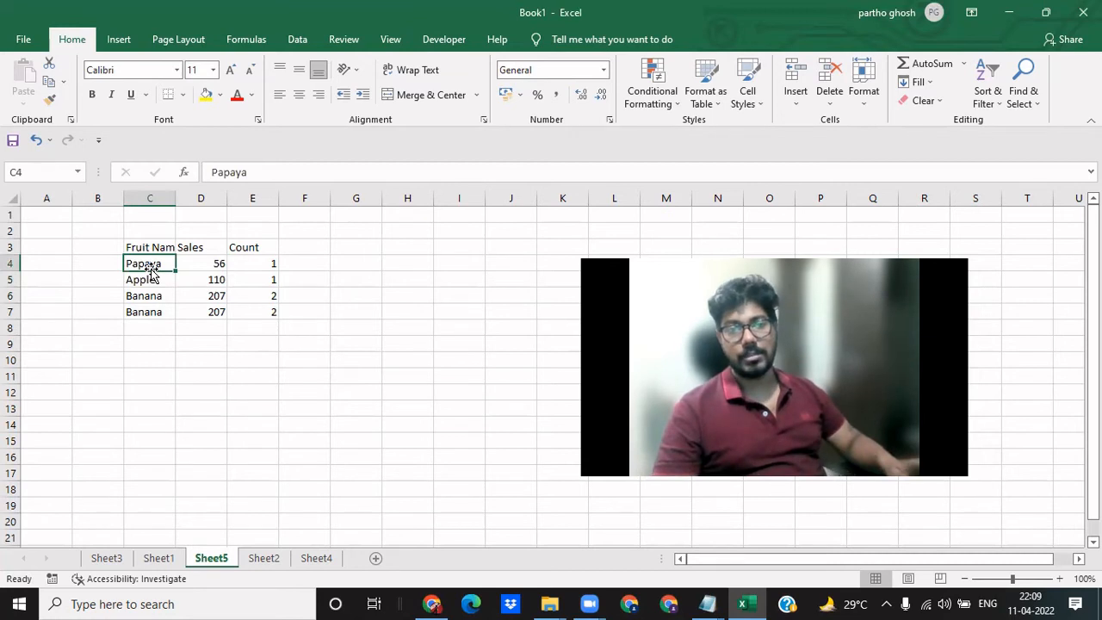
pyautogui.press('Down')
pyautogui.press('Down')
pyautogui.press('Right')
pyautogui.press('Right')
pyautogui.press('Up')
pyautogui.press('Down')
pyautogui.press('Down')
pyautogui.press('Up')
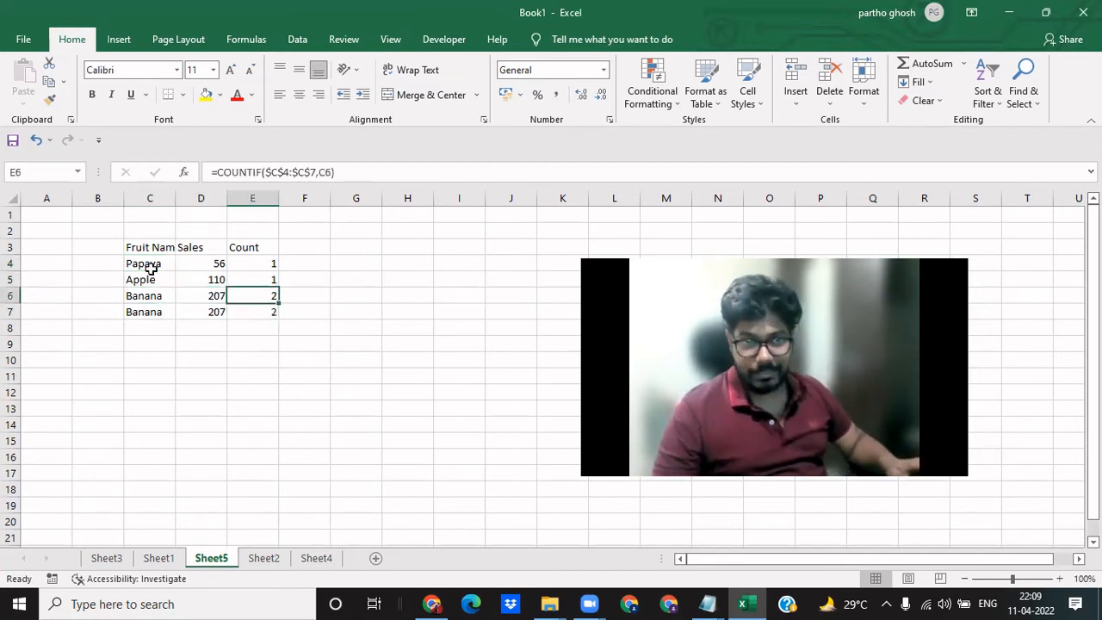
pyautogui.press('Left')
pyautogui.press('Left')
pyautogui.press('Right')
pyautogui.press('Up')
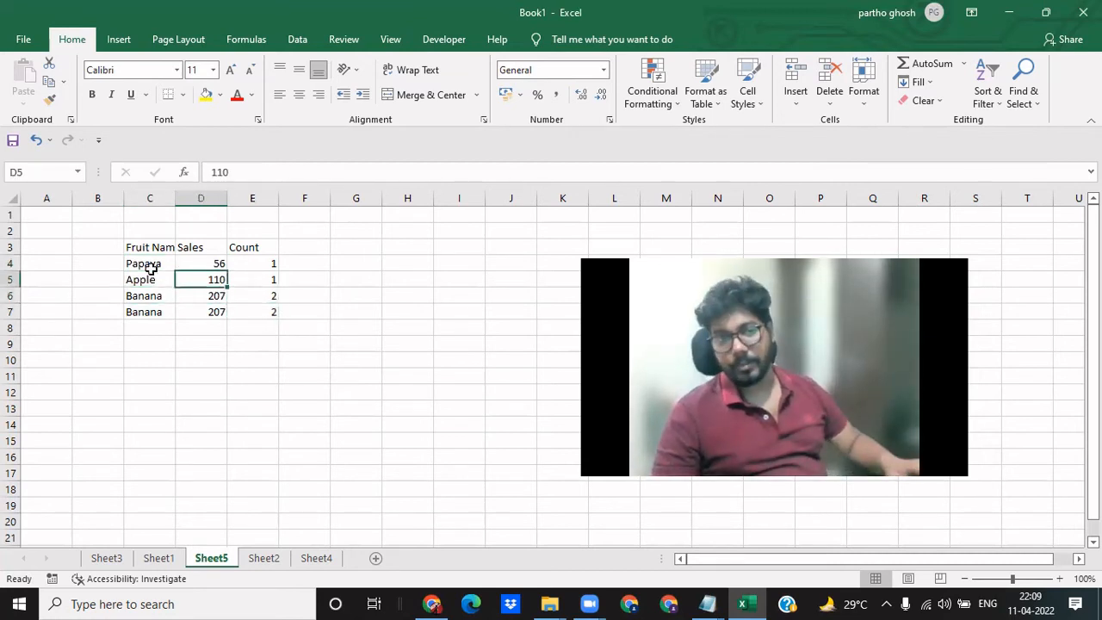
# - Freeze the panes at cell D4 and hide the sheet's gridlines
pyautogui.press('Up')
pyautogui.hotkey('alt', 'w')
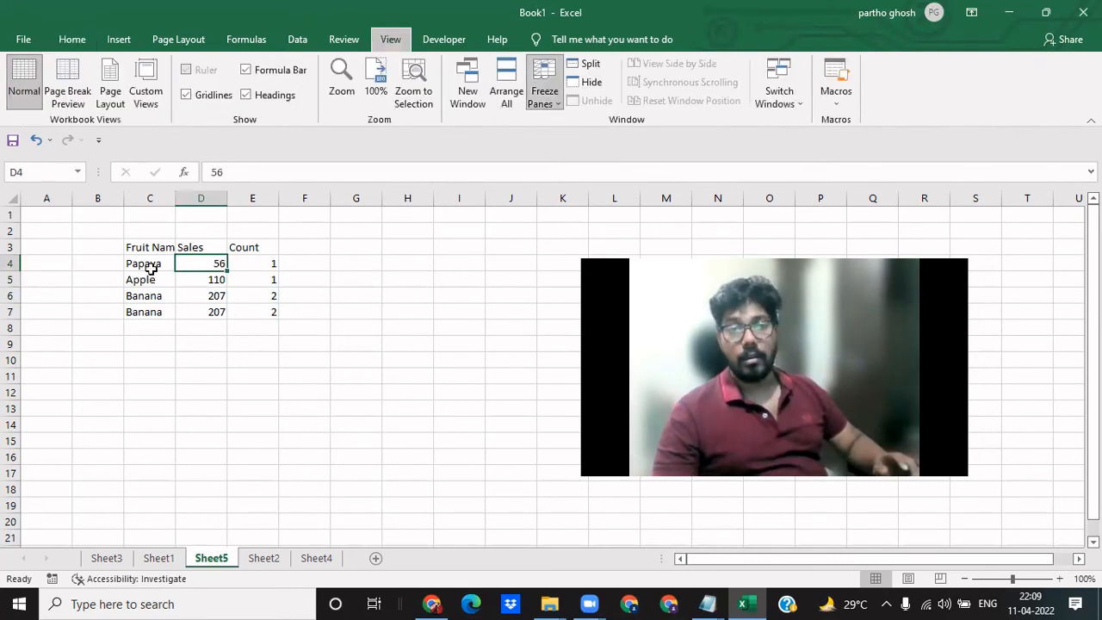
pyautogui.press('v')
pyautogui.press('g')
# - Delete the empty column B in front of the fruit table
pyautogui.press('Up')
pyautogui.press('Left')
pyautogui.press('Left')
pyautogui.hotkey('ctrl', 'space')
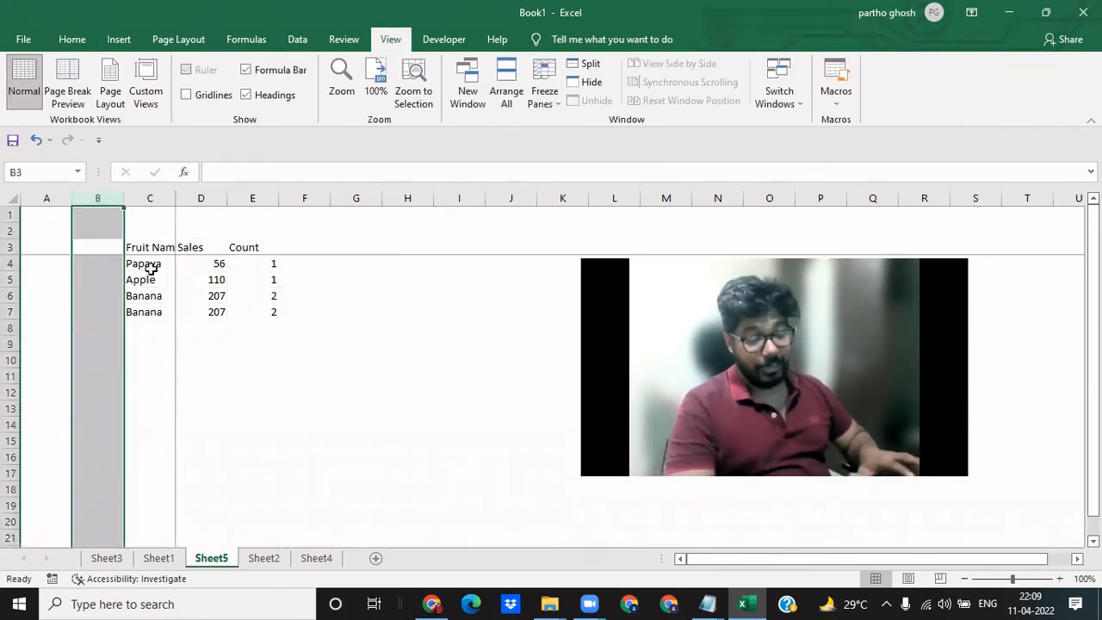
pyautogui.hotkey('ctrl', '-')
pyautogui.press('Right')
pyautogui.press('Left')
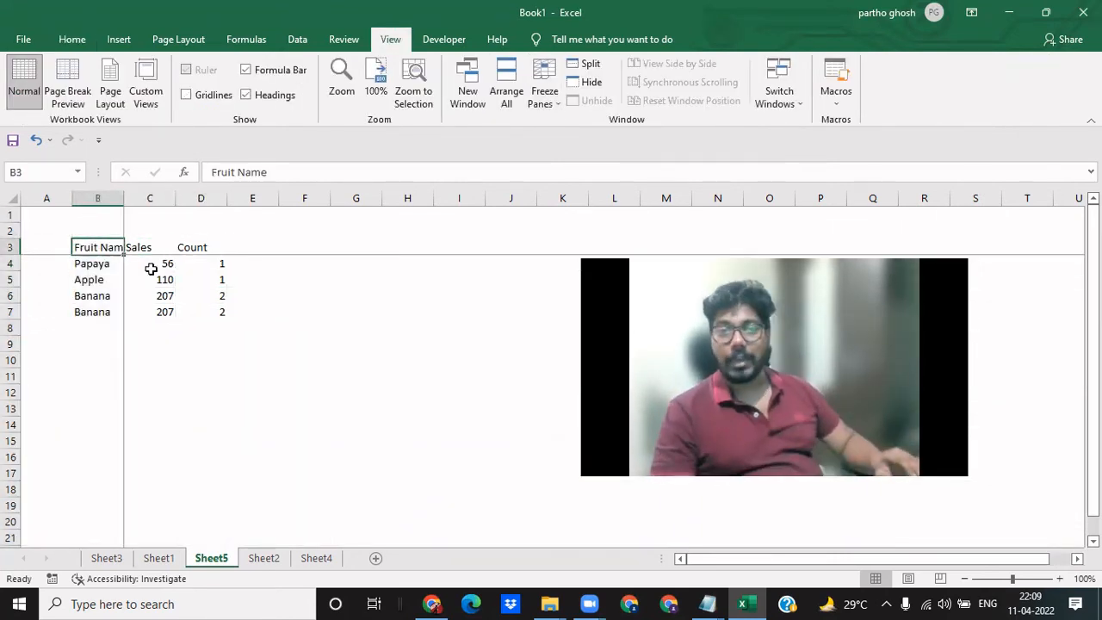
# - Review the table in B3:D7 and the COUNTIF formulas in its Count column
pyautogui.hotkey('ctrl', 'a')
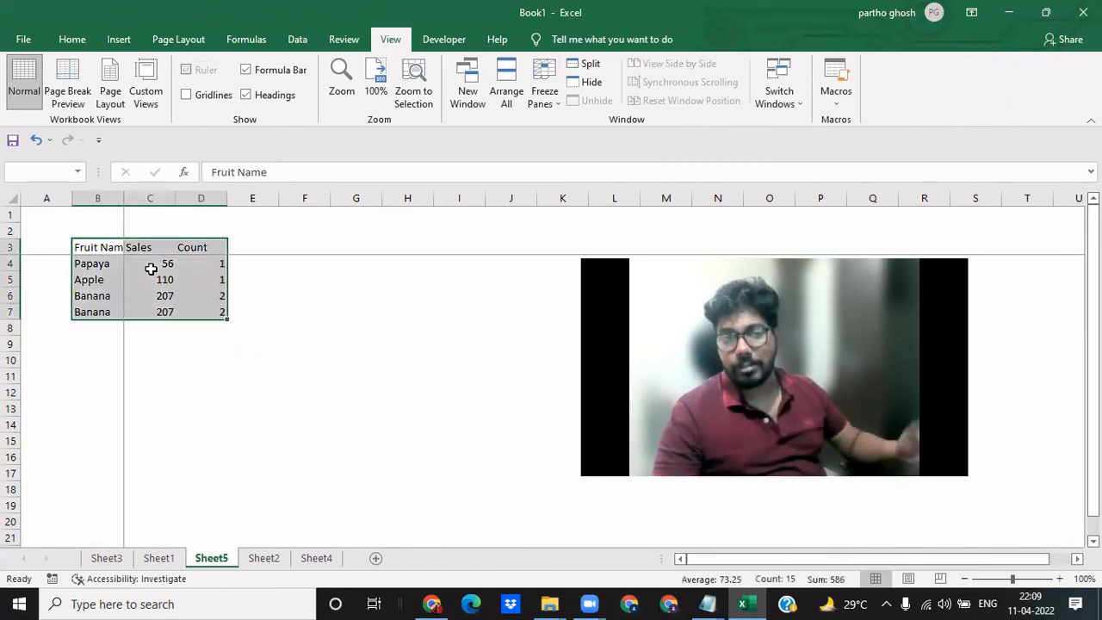
pyautogui.press('Right')
pyautogui.press('Right')
pyautogui.hotkey('ctrl', 'a')
pyautogui.press('Right')
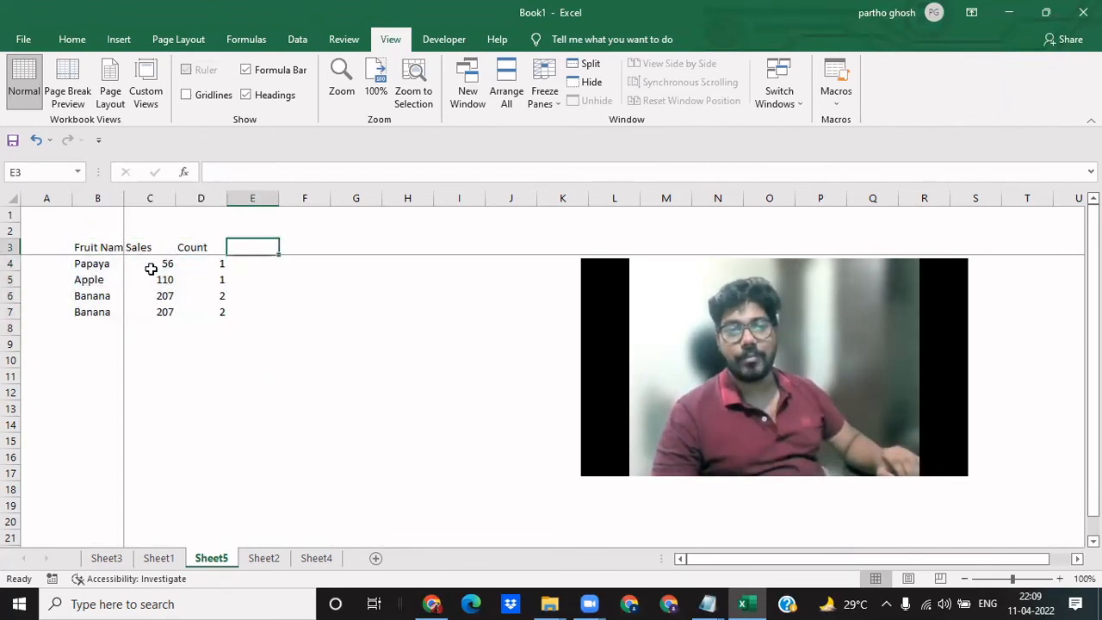
pyautogui.press('Left')
pyautogui.press('Down')
pyautogui.press('Up')
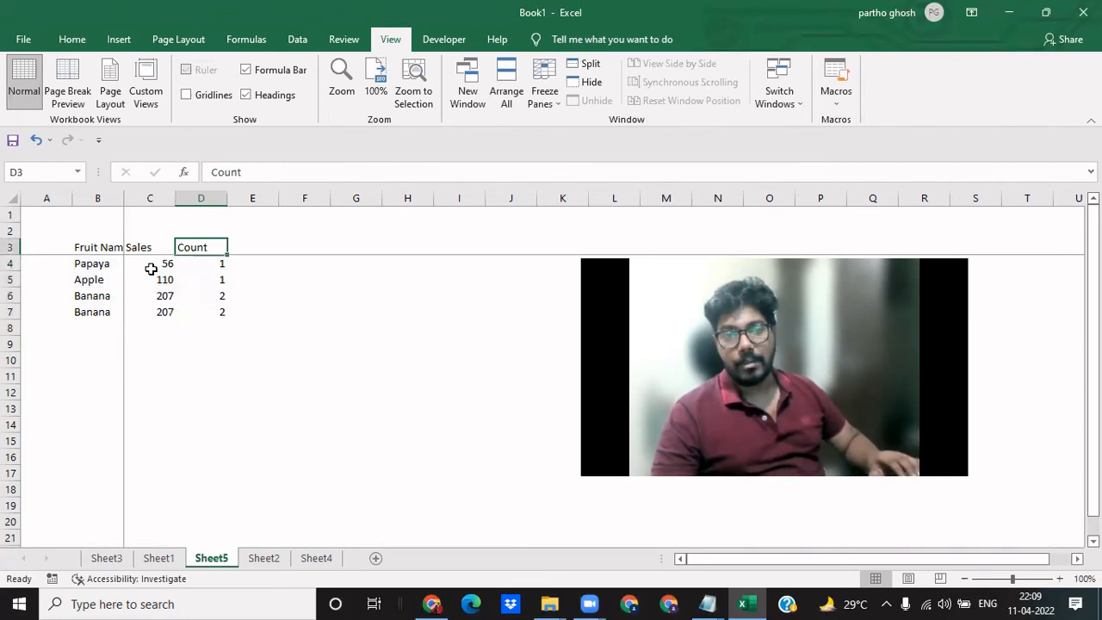
pyautogui.press('Down')
pyautogui.hotkey('shift', 'Down')
pyautogui.hotkey('shift', 'Down')
pyautogui.hotkey('shift', 'Down')
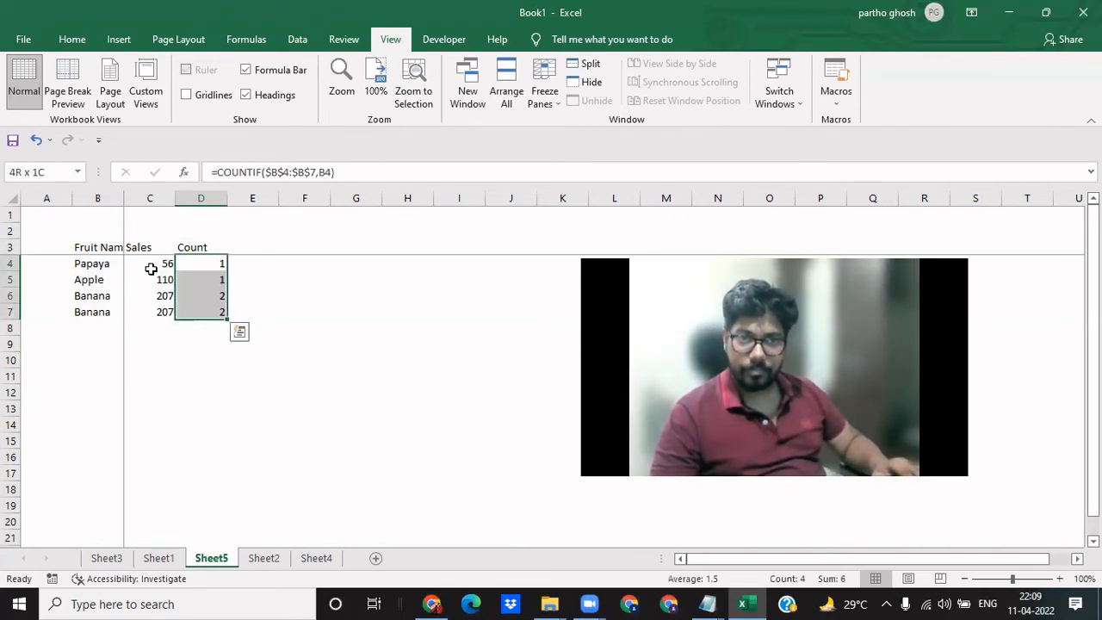
pyautogui.press('Down')
pyautogui.press('Down')
pyautogui.press('Down')
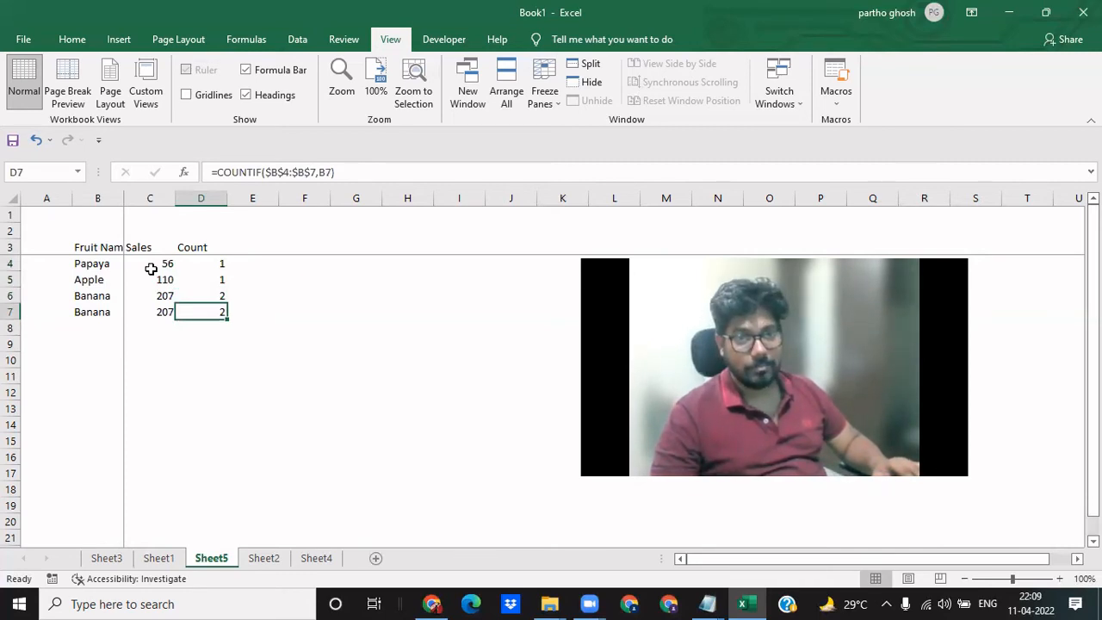
pyautogui.press('Left')
pyautogui.press('Left')
pyautogui.press('Up')
pyautogui.press('Up')
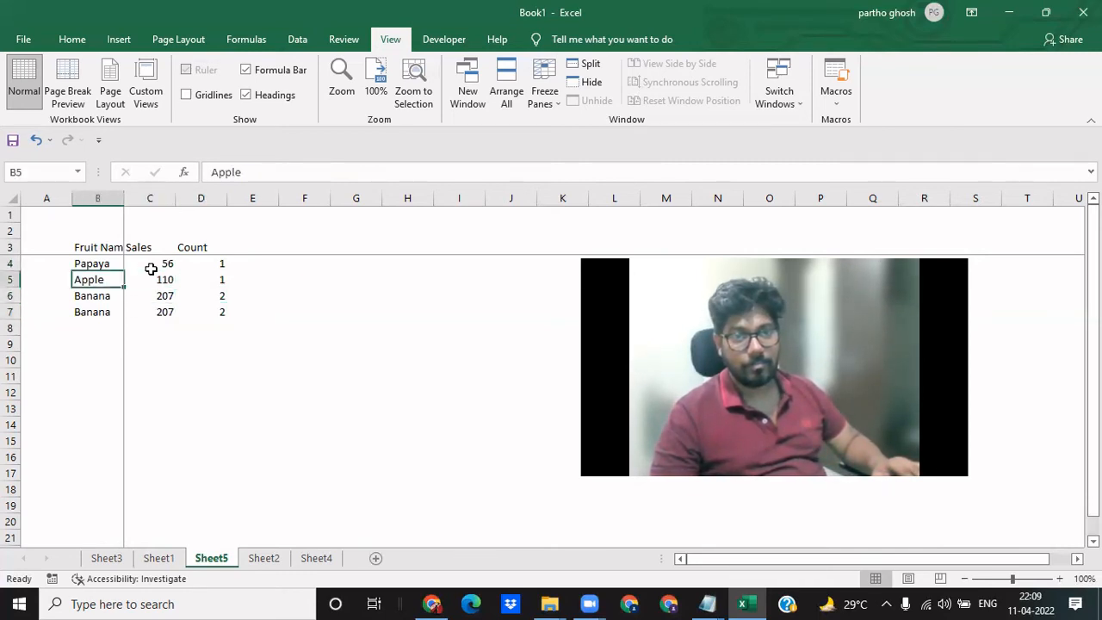
pyautogui.press('Up')
pyautogui.press('Up')
pyautogui.hotkey('ctrl', 'shift', 'End')
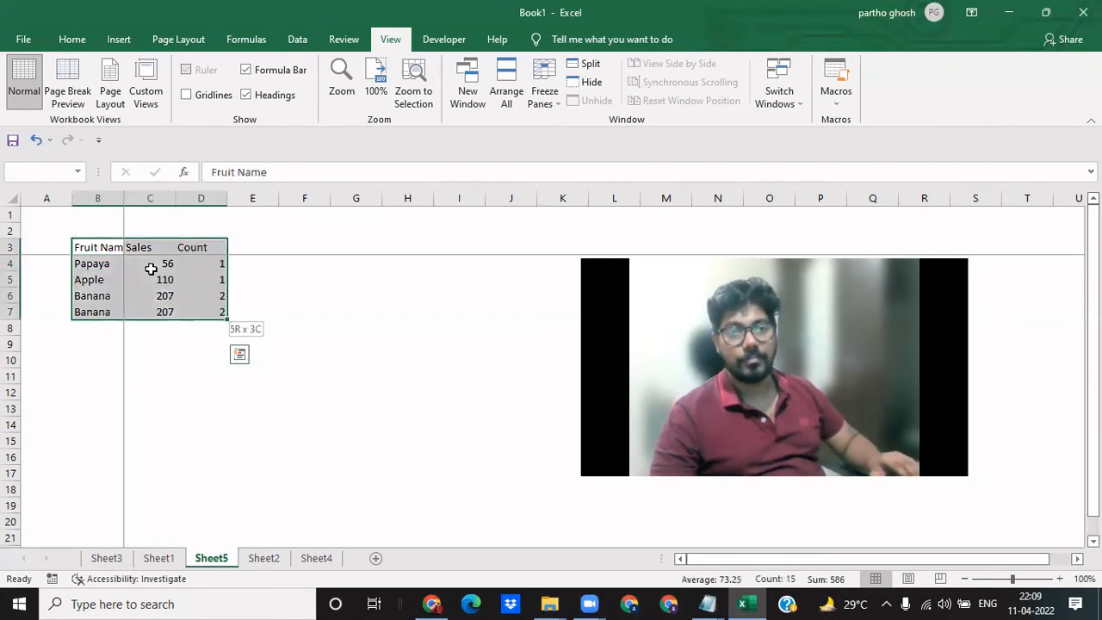
pyautogui.press('Down')
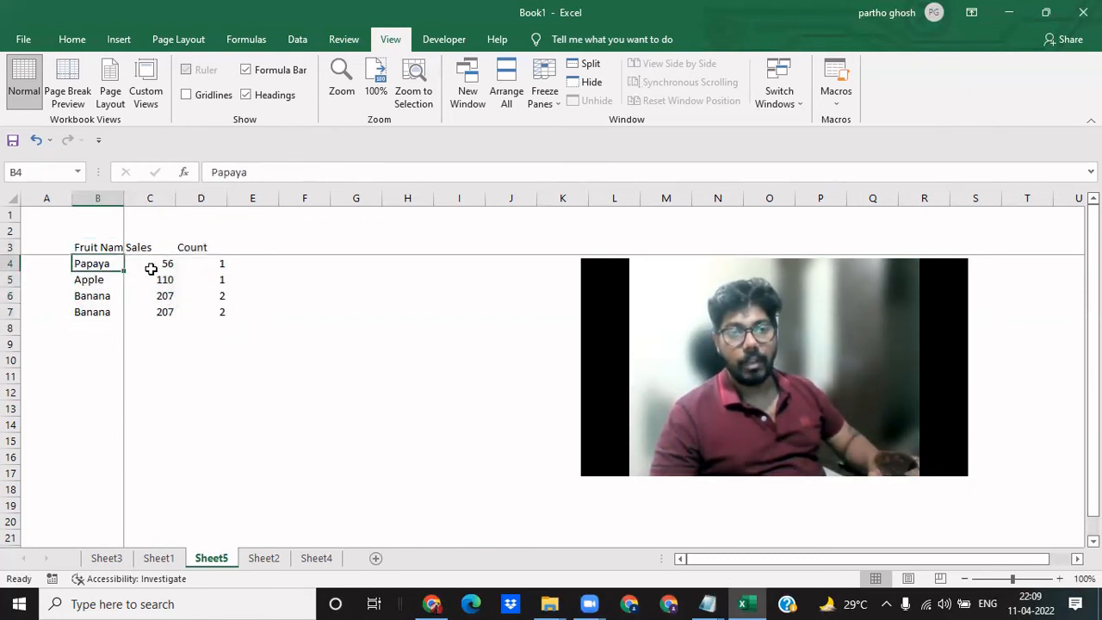
# - Switch to Sheet1 and examine the Sales filter formula and the highlighted fruit names
pyautogui.press('Right')
pyautogui.hotkey('ctrl', 'pageup')
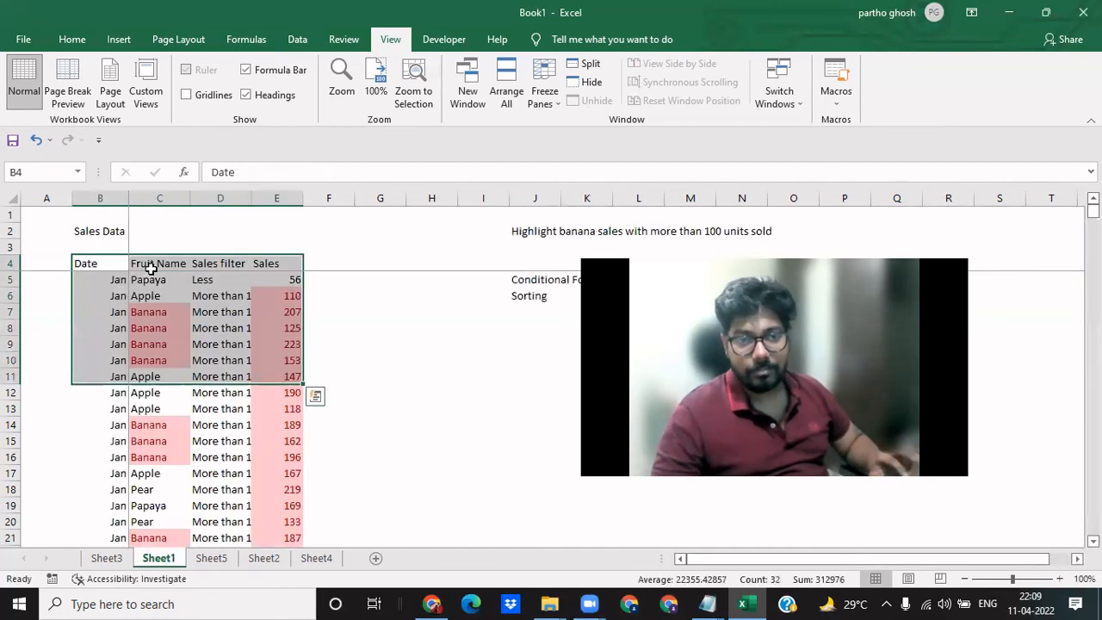
pyautogui.press('Down')
pyautogui.press('Right')
pyautogui.press('Right')
pyautogui.press('Down')
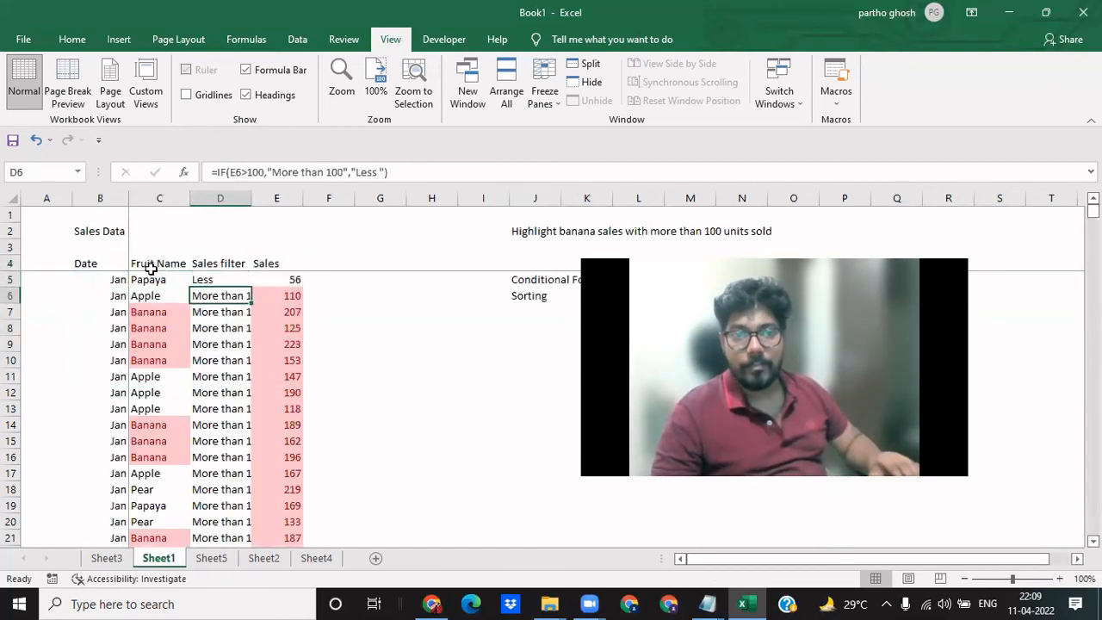
pyautogui.press('Left')
pyautogui.press('Down')
pyautogui.press('Down')
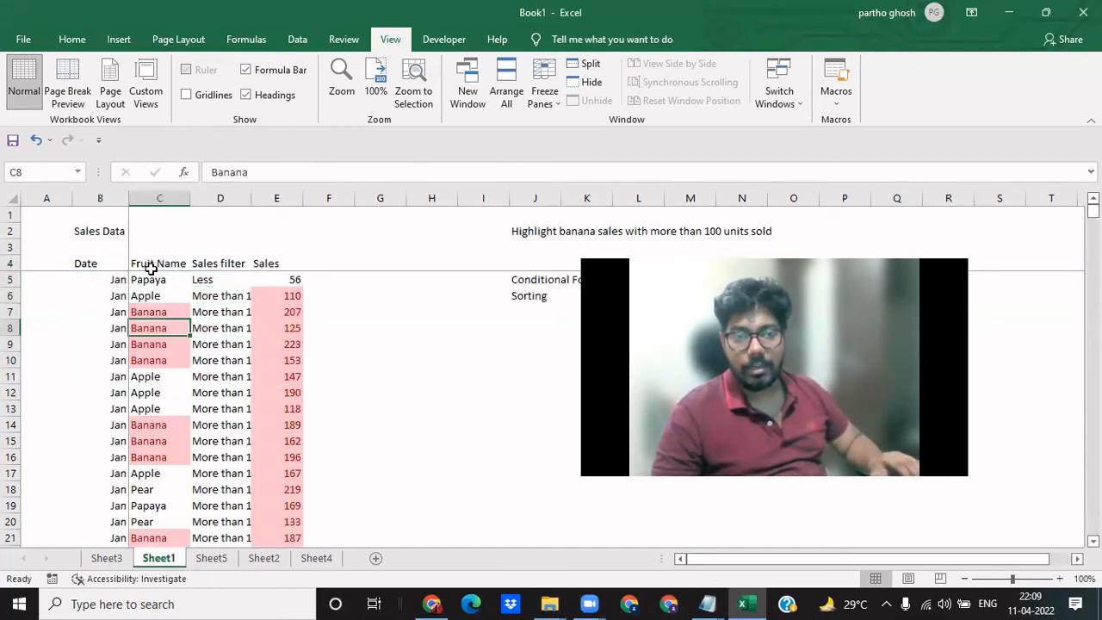
# - Create a pivot table on a new worksheet from the fruit name, sales filter and sales data in C4:E10
pyautogui.press('Left')
pyautogui.press('Up')
pyautogui.press('Up')
pyautogui.press('Up')
pyautogui.press('Up')
pyautogui.press('Right')
pyautogui.hotkey('shift', 'Down')
pyautogui.hotkey('shift', 'Down')
pyautogui.hotkey('shift', 'Down')
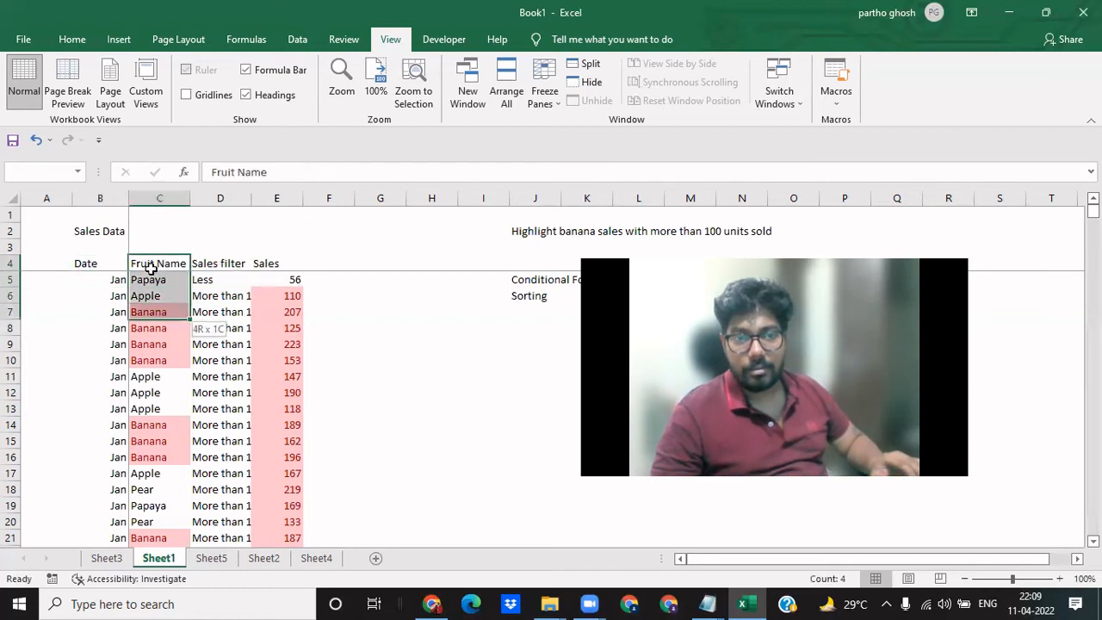
pyautogui.hotkey('shift', 'Down')
pyautogui.hotkey('shift', 'Down')
pyautogui.hotkey('shift', 'Down')
pyautogui.hotkey('shift', 'Right')
pyautogui.hotkey('shift', 'Right')
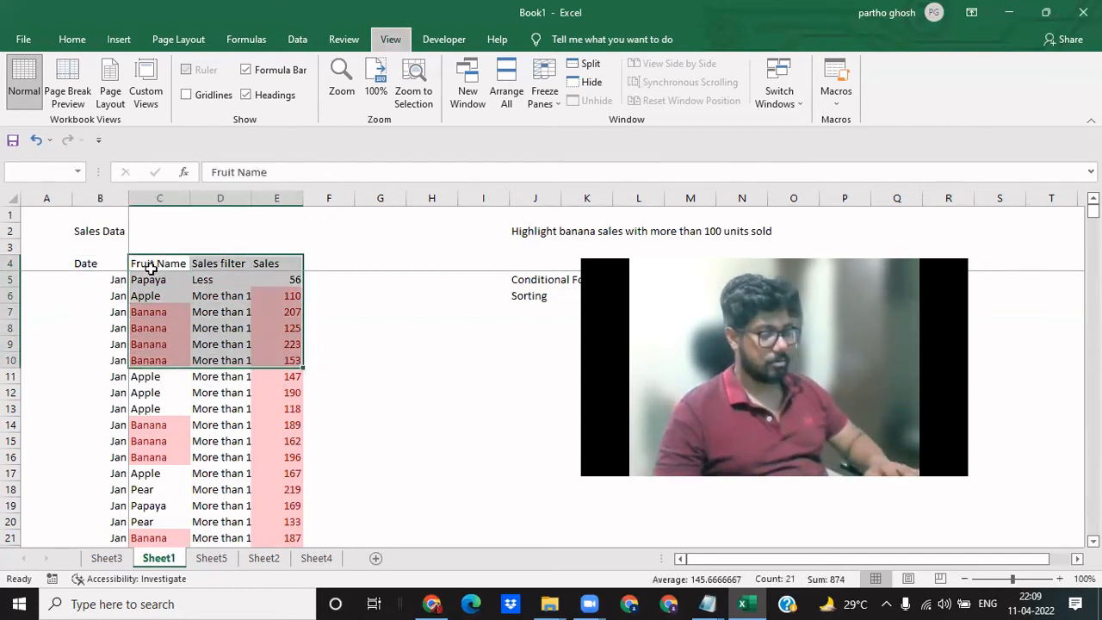
pyautogui.hotkey('alt', 'n')
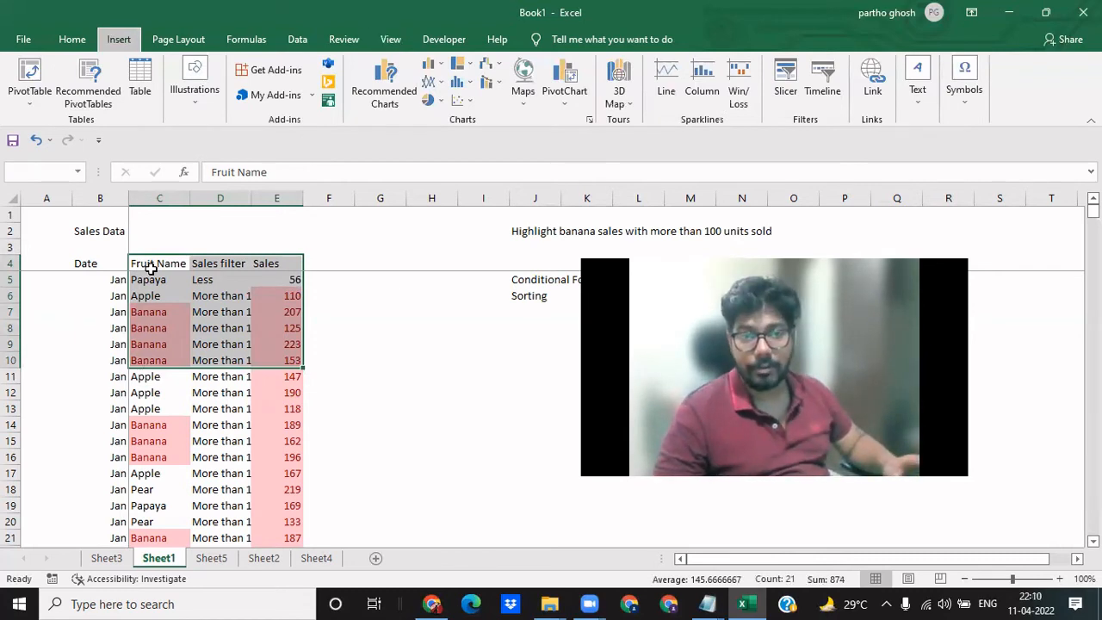
pyautogui.press('v')
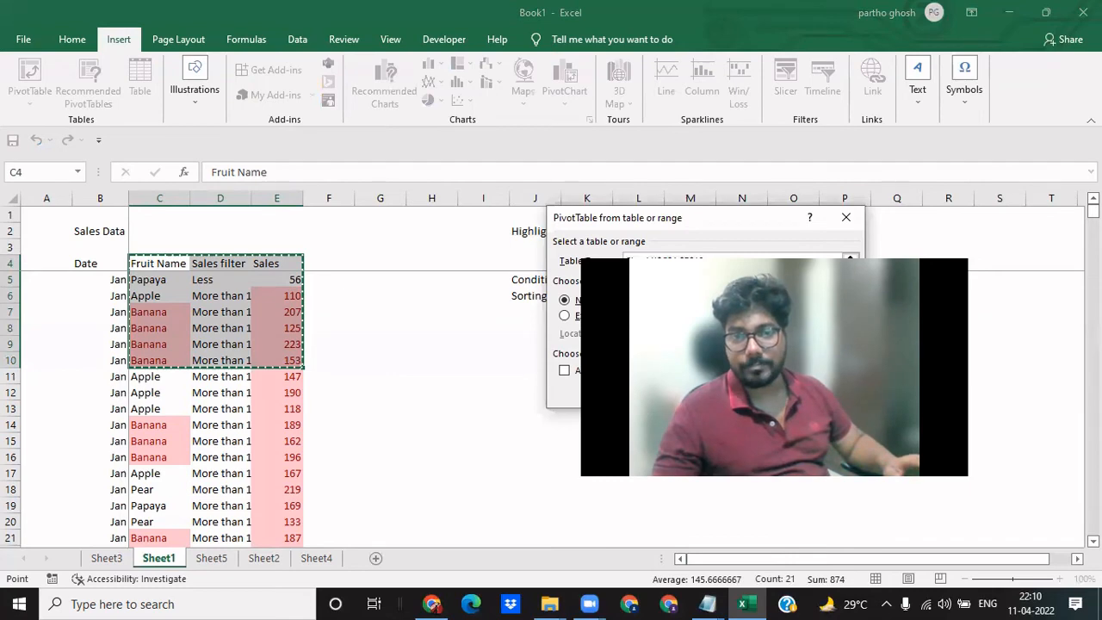
pyautogui.press('Return')
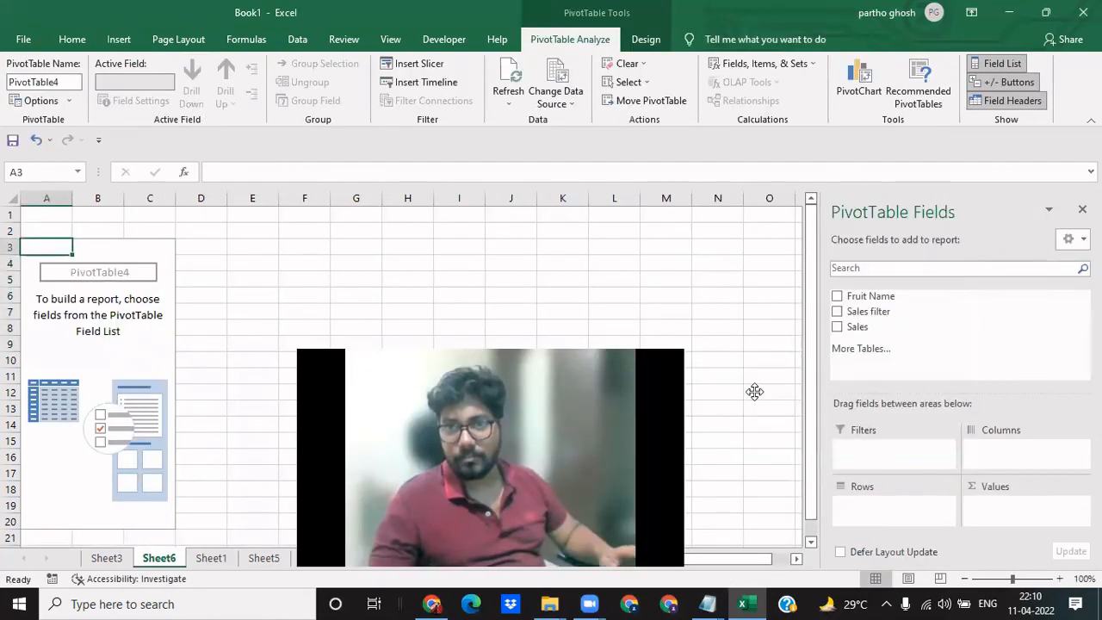
# - Lay out the pivot table with Fruit Name as rows and the sum of Sales as values
pyautogui.moveTo(754, 392); pyautogui.dragTo(895, 518)
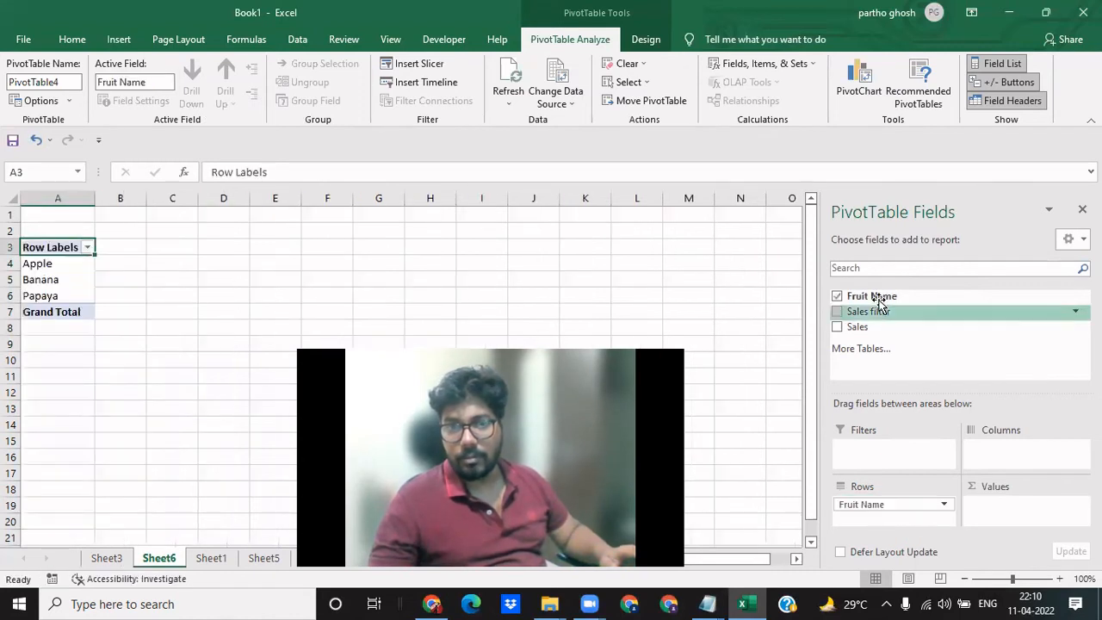
pyautogui.moveTo(852, 327); pyautogui.dragTo(1011, 510)
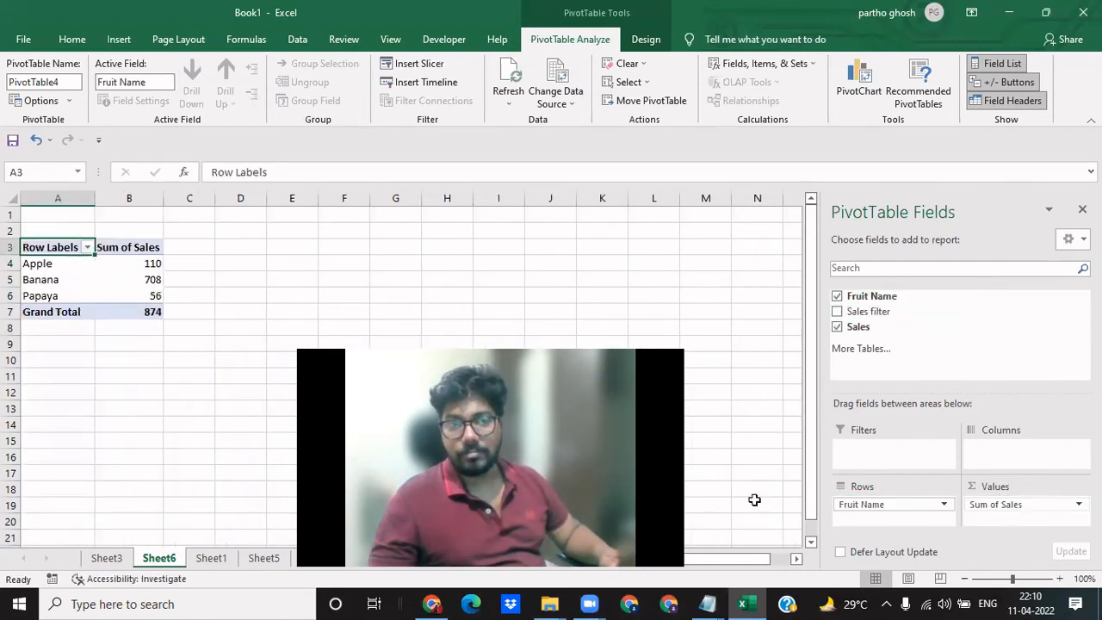
pyautogui.click(139, 282)
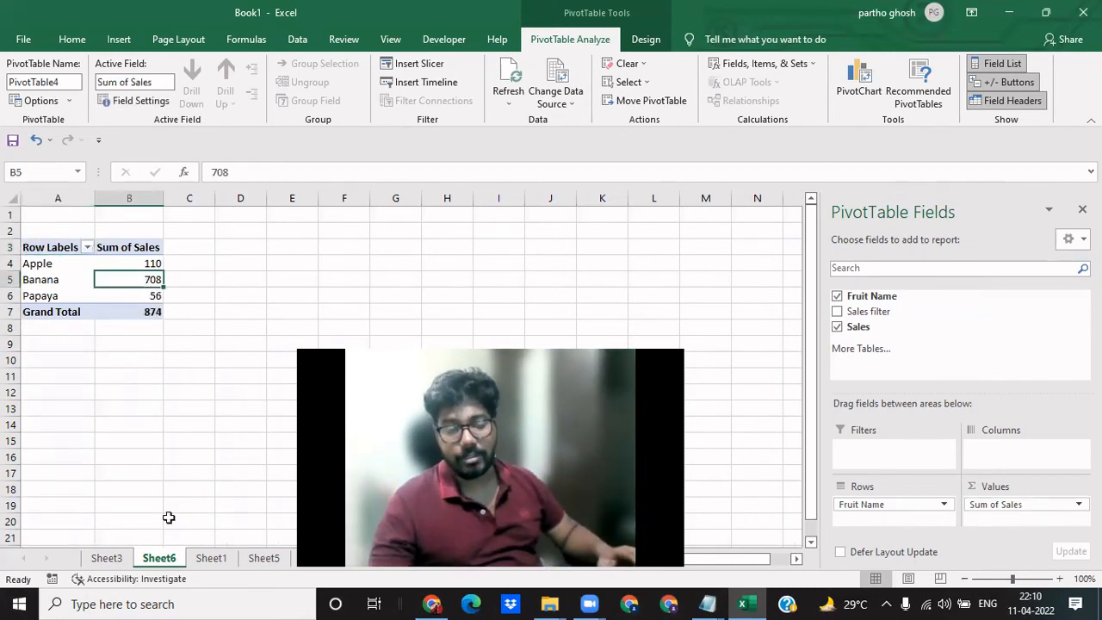
pyautogui.click(107, 487)
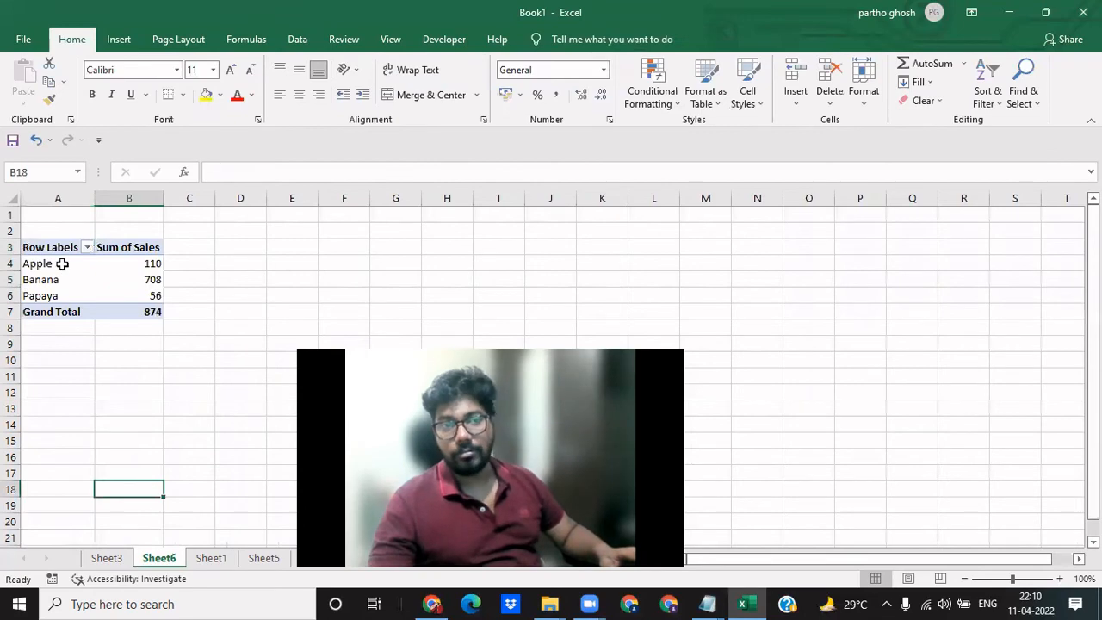
# - Review the Banana row in the new pivot table and compare it with the count pivot table on Sheet3
pyautogui.moveTo(62, 264); pyautogui.dragTo(147, 290)
pyautogui.click(148, 388)
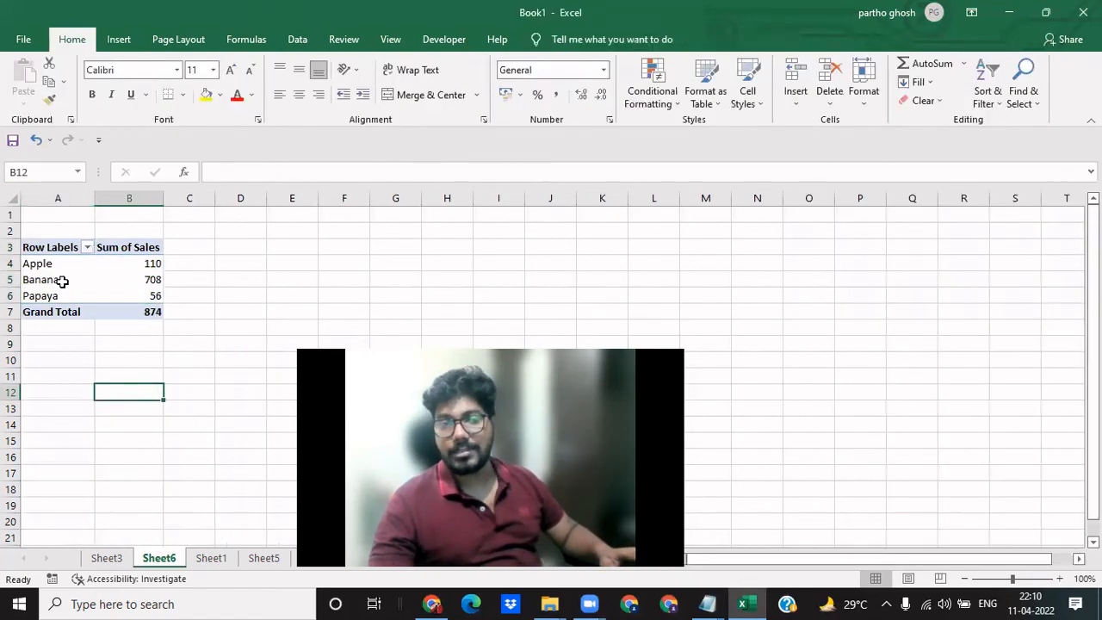
pyautogui.moveTo(20, 280); pyautogui.dragTo(137, 280)
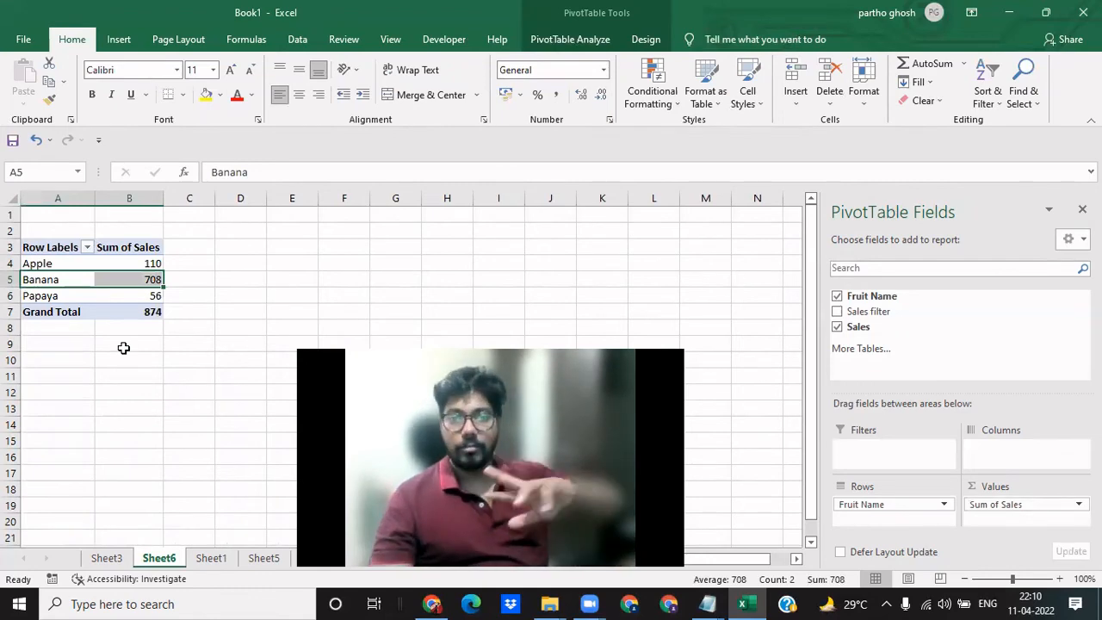
pyautogui.click(114, 560)
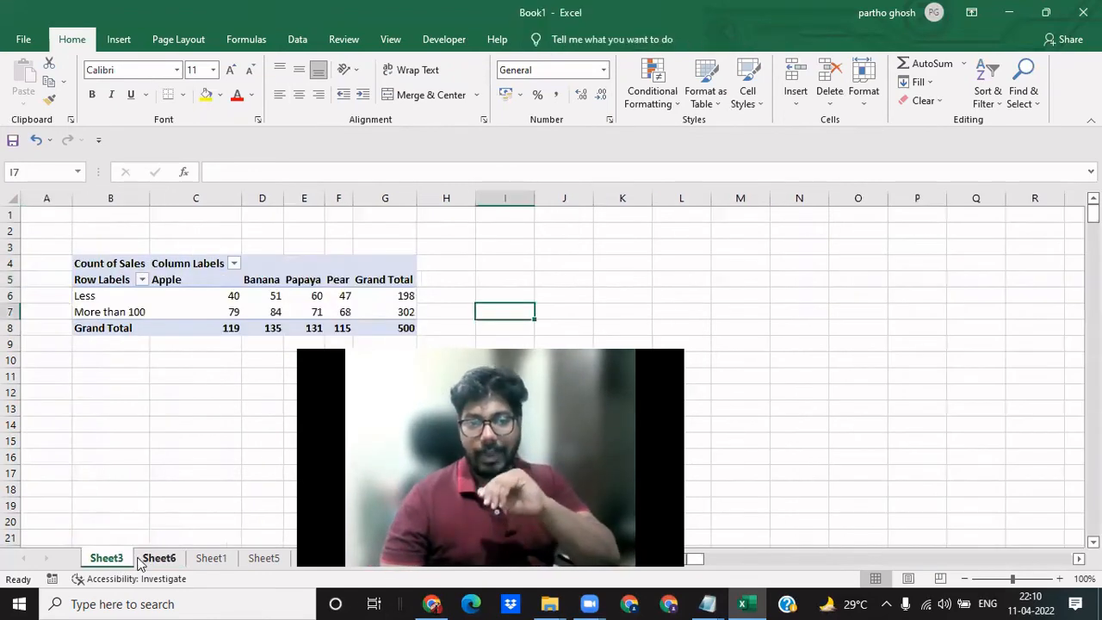
pyautogui.click(158, 560)
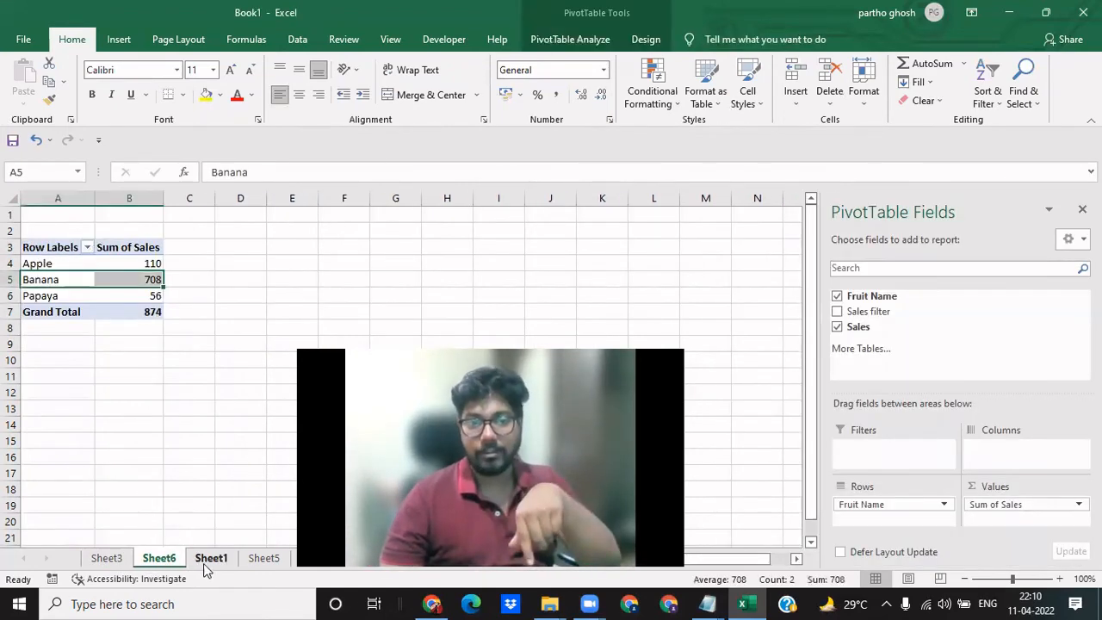
pyautogui.click(131, 391)
pyautogui.click(119, 281)
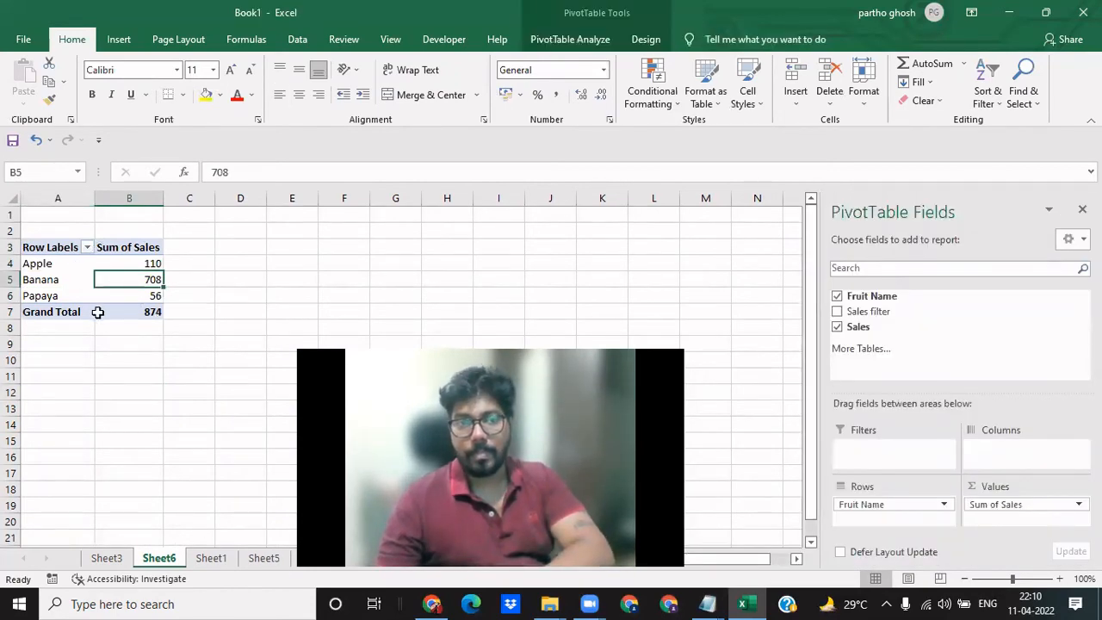
# - Return to Sheet1 and inspect the IF formula in Sales filter cell D8
pyautogui.click(211, 560)
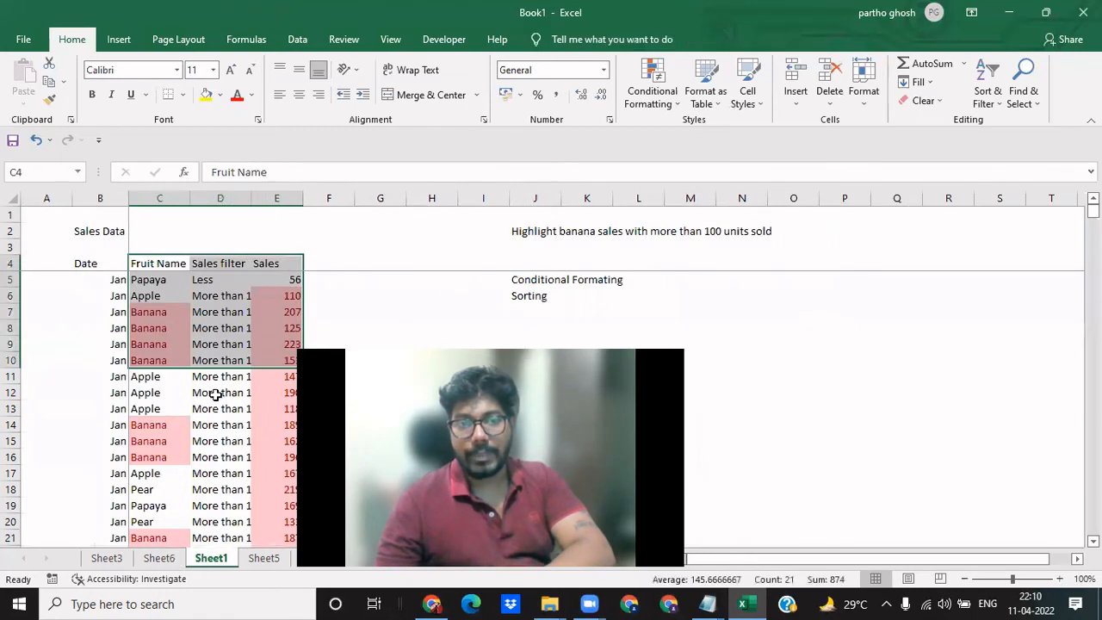
pyautogui.click(216, 393)
pyautogui.click(199, 324)
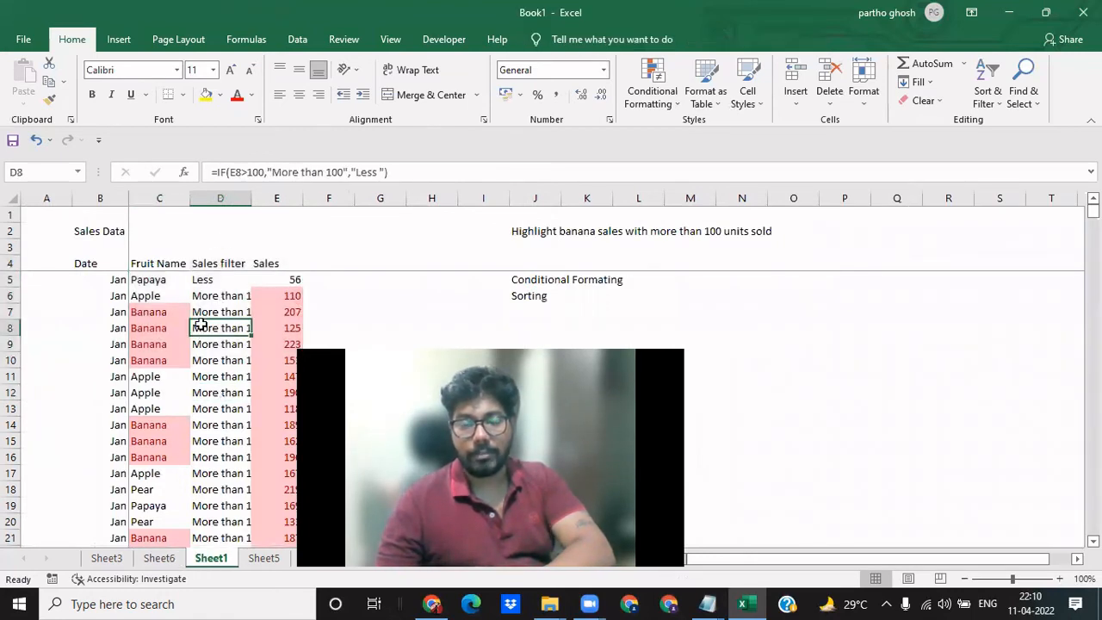
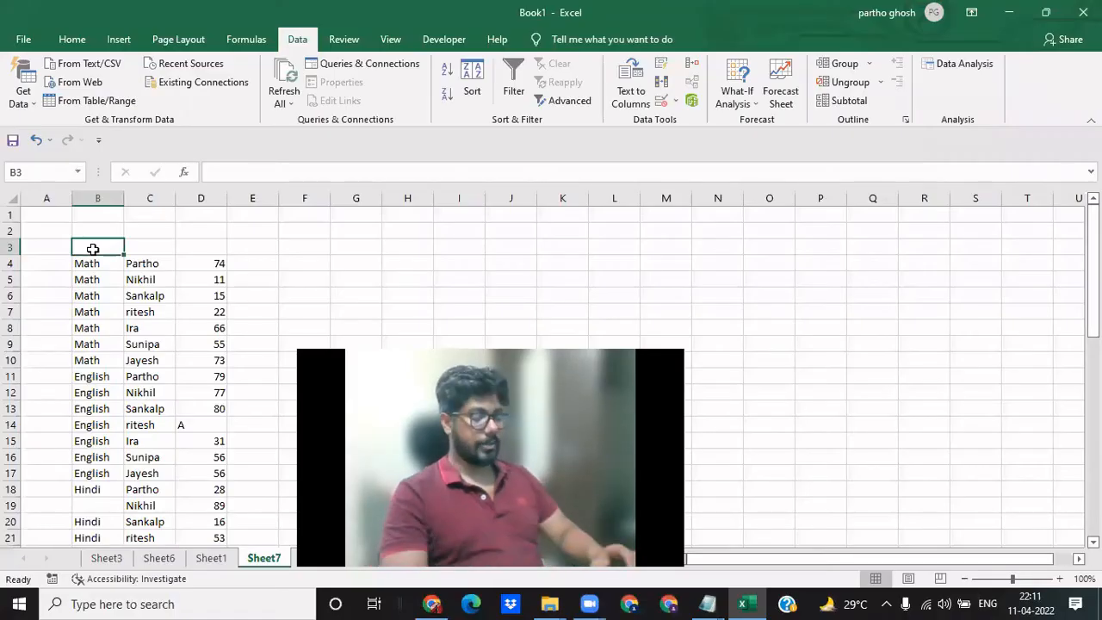
# - Enter the column headers Sub, Name and Marks in B3:D3 above the student marks data
pyautogui.write('Sub')
pyautogui.press('Tab')
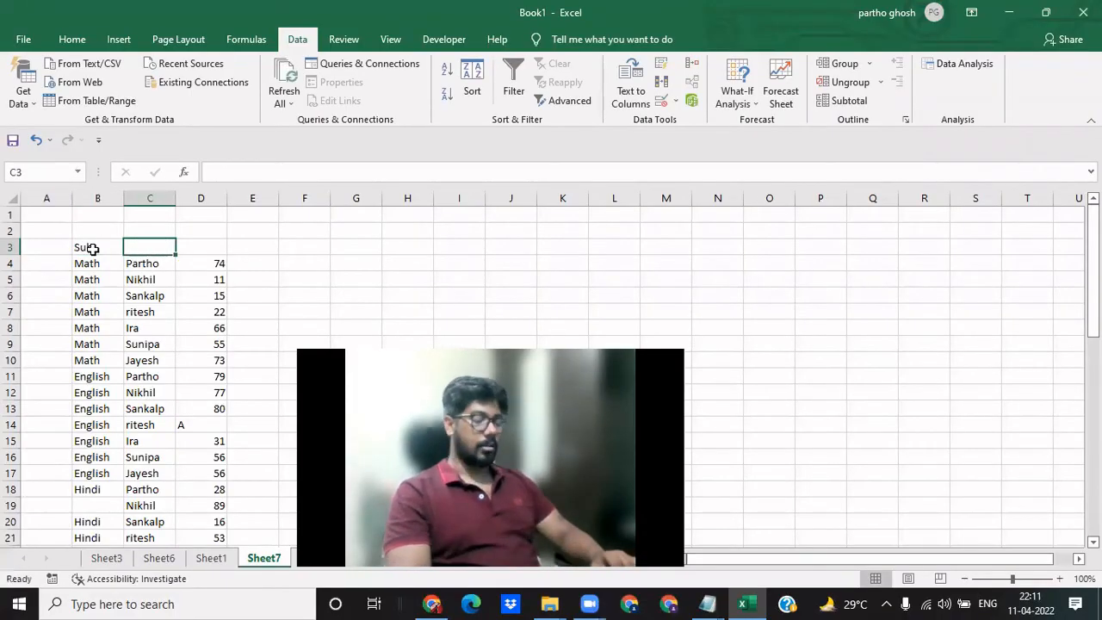
pyautogui.write('Name')
pyautogui.press('Tab')
pyautogui.write('MArk')
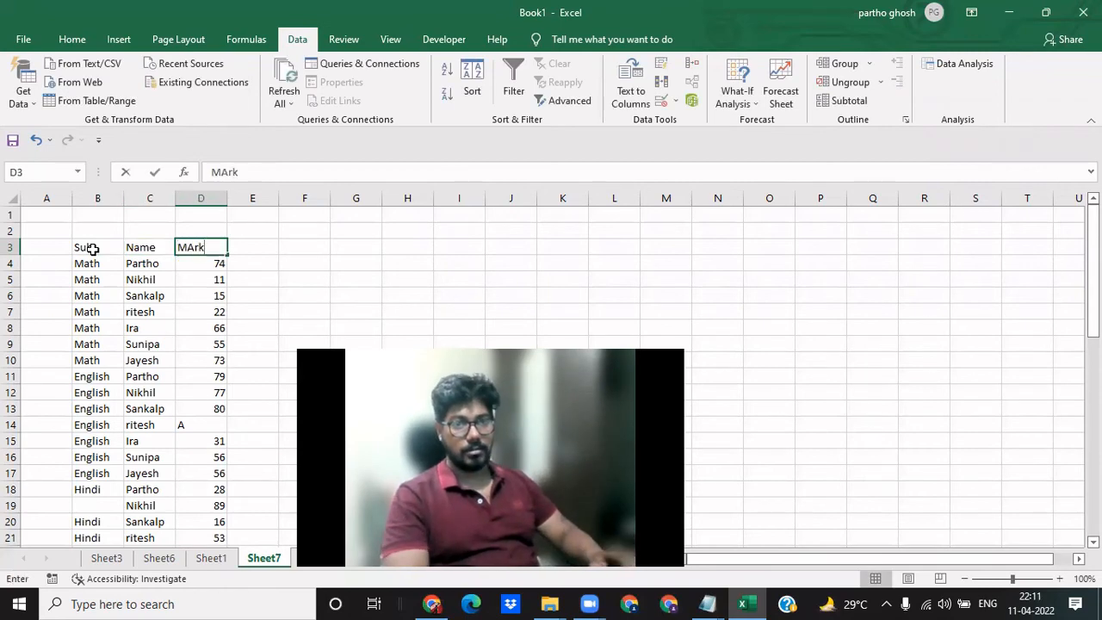
pyautogui.write('s')
pyautogui.press('Return')
# - Freeze the panes at cell C4 and hide the sheet's gridlines
pyautogui.press('Right')
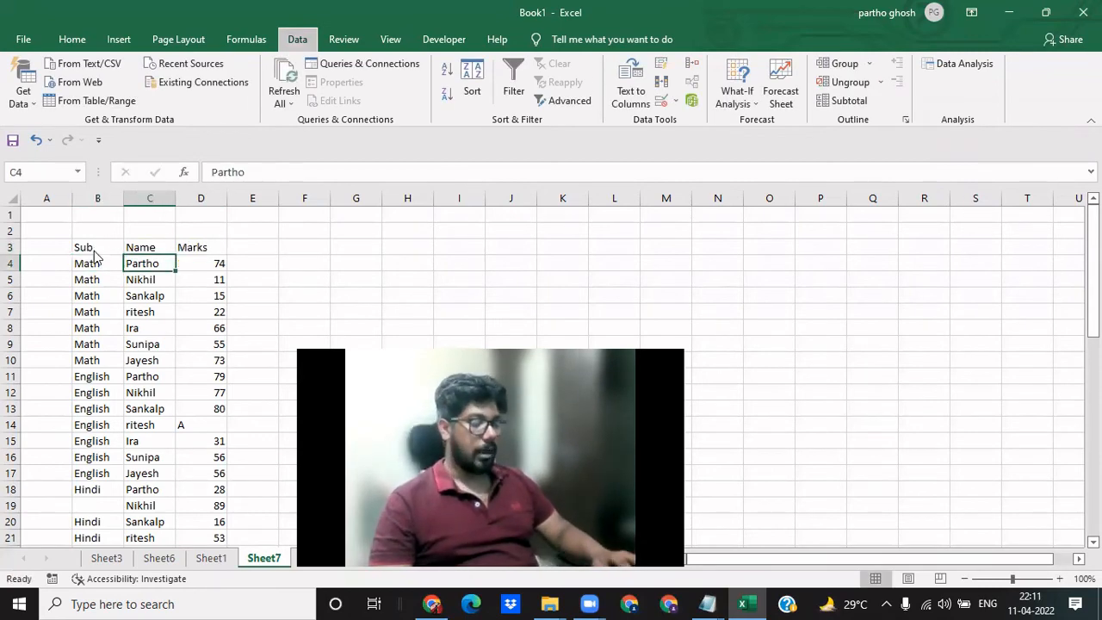
pyautogui.hotkey('alt', 'w')
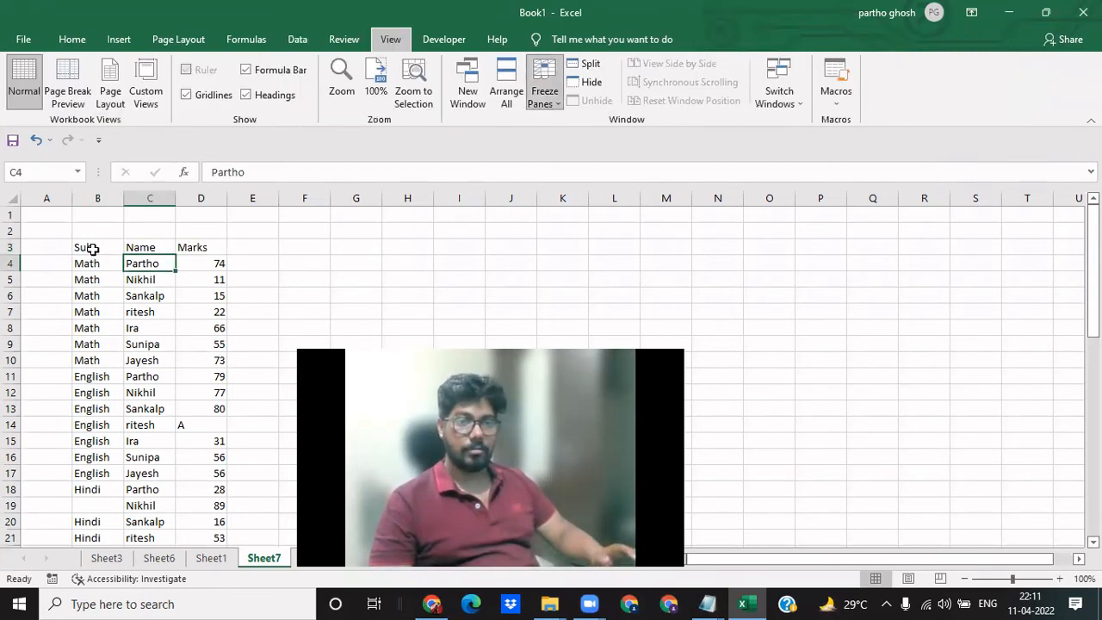
pyautogui.press('f')
pyautogui.hotkey('alt', 'w')
pyautogui.press('v')
pyautogui.press('g')
# - Add filters to the Sub, Name and Marks headers of the marks table
pyautogui.click(93, 249)
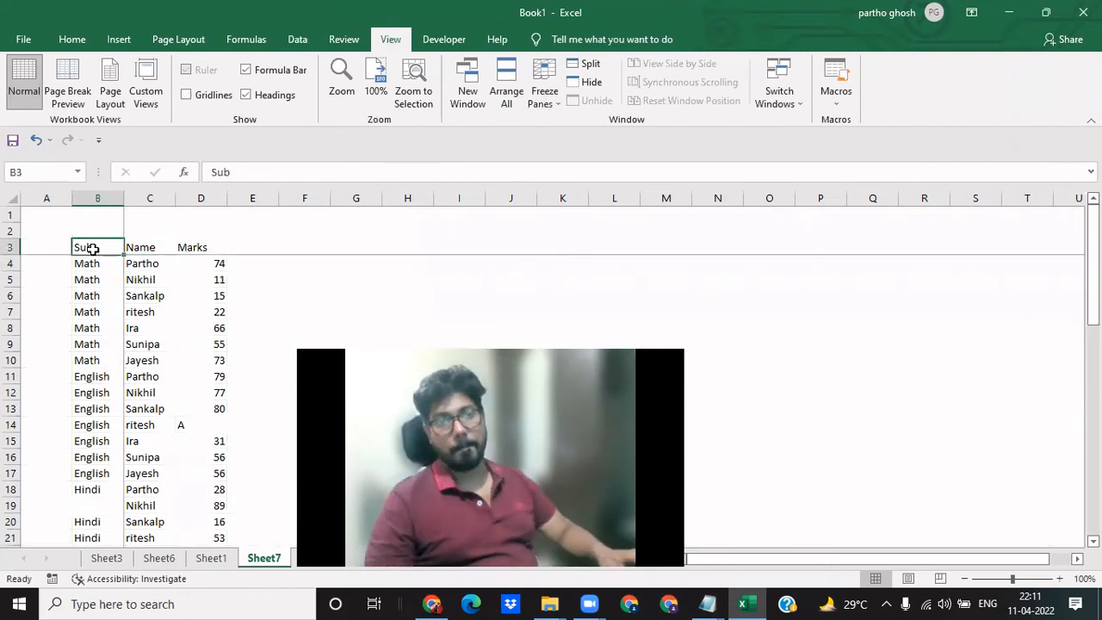
pyautogui.press('Down')
pyautogui.press('Down')
pyautogui.press('Down')
pyautogui.press('Down')
pyautogui.press('Down')
pyautogui.press('Down')
pyautogui.press('Down')
pyautogui.press('Down')
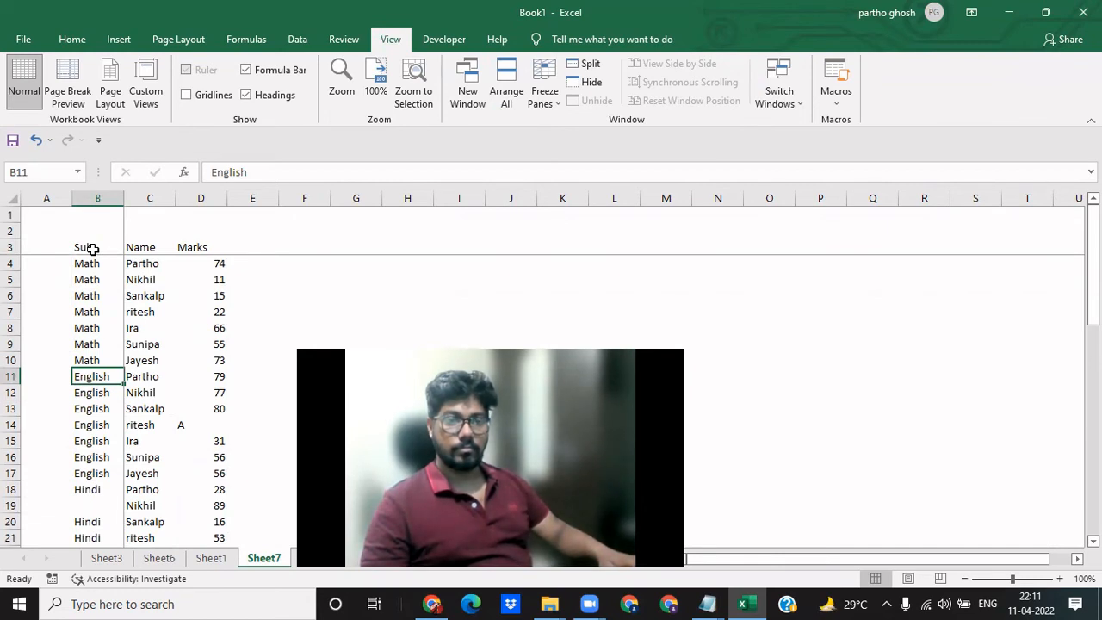
pyautogui.click(93, 249)
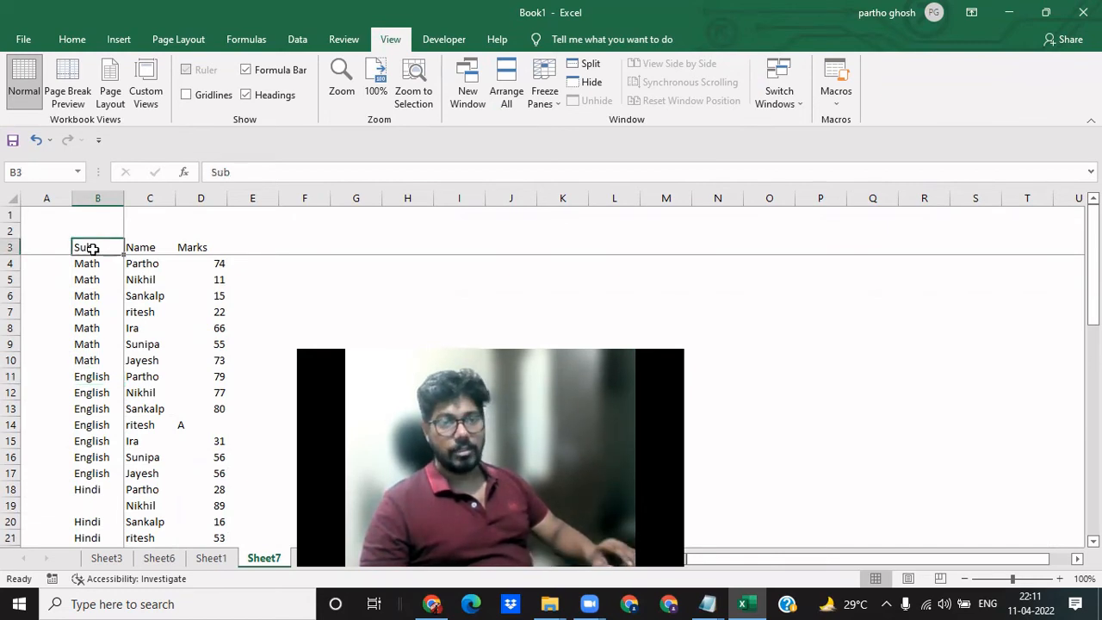
pyautogui.hotkey('ctrl', 'a')
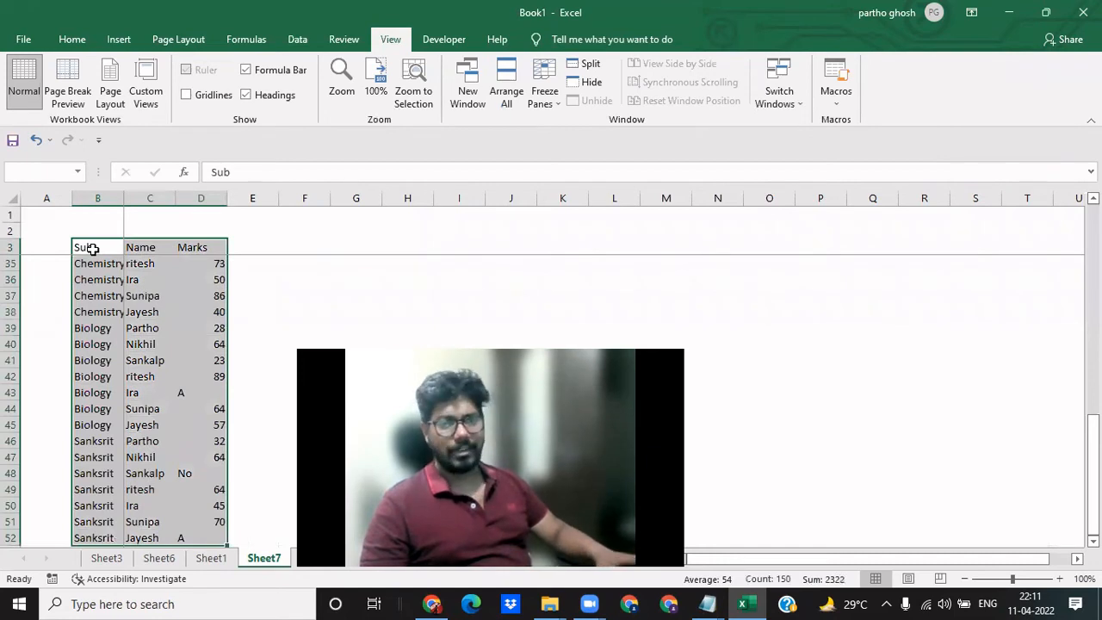
pyautogui.hotkey('ctrl', 'shift', 'l')
pyautogui.press('Up')
pyautogui.press('Down')
pyautogui.press('Down')
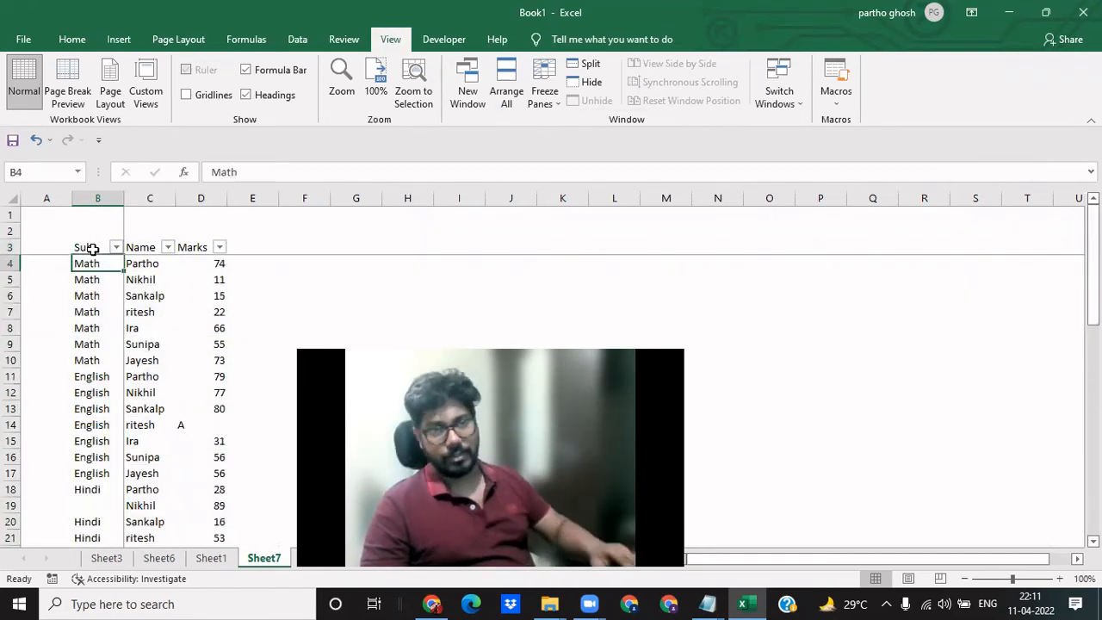
# - Examine the Sub column's filter values and check the Marks column for non-numeric entries
pyautogui.press('Up')
pyautogui.hotkey('alt', 'Down')
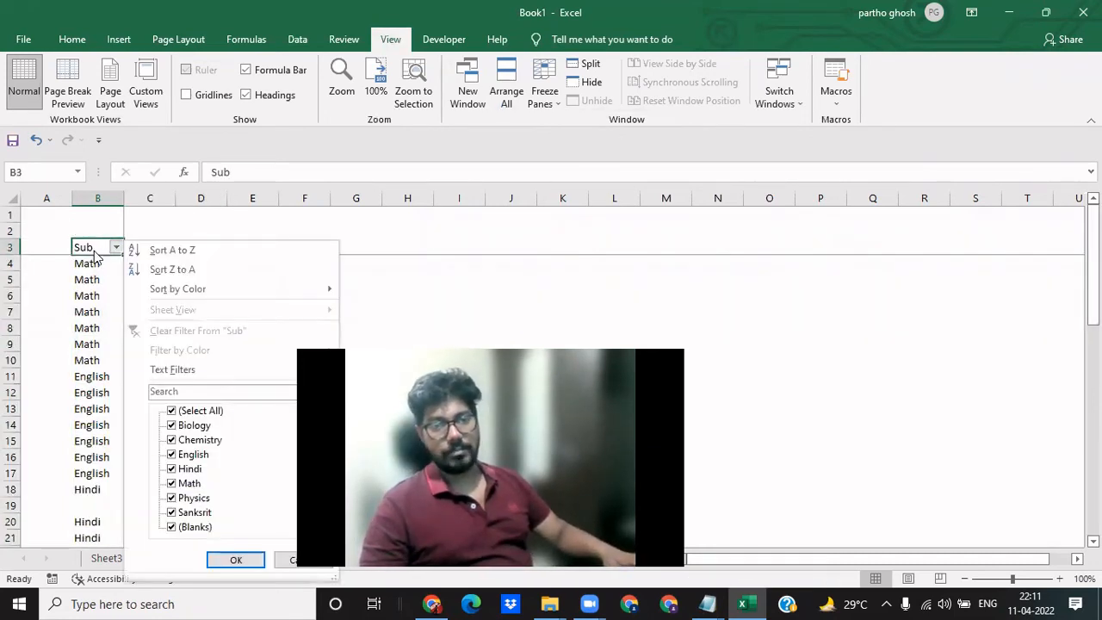
pyautogui.press('Escape')
pyautogui.press('Right')
pyautogui.press('Escape')
pyautogui.press('Right')
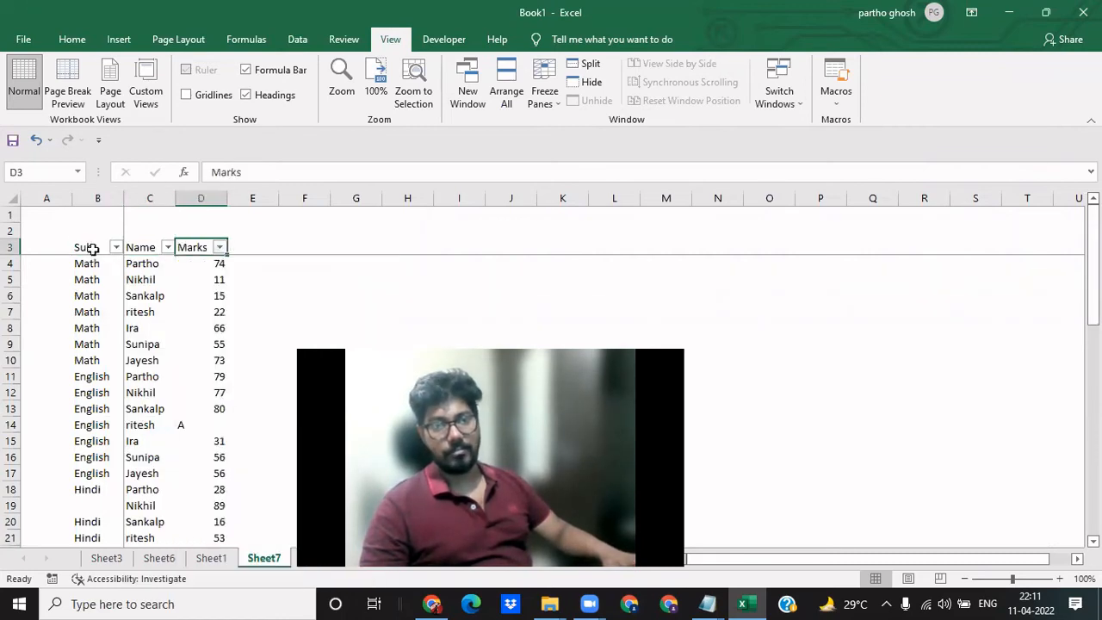
pyautogui.press('Down')
pyautogui.press('Down')
pyautogui.press('Down')
pyautogui.press('Down')
pyautogui.press('Down')
pyautogui.press('Down')
pyautogui.press('Down')
pyautogui.press('Down')
pyautogui.press('Down')
pyautogui.press('Down')
pyautogui.press('Down')
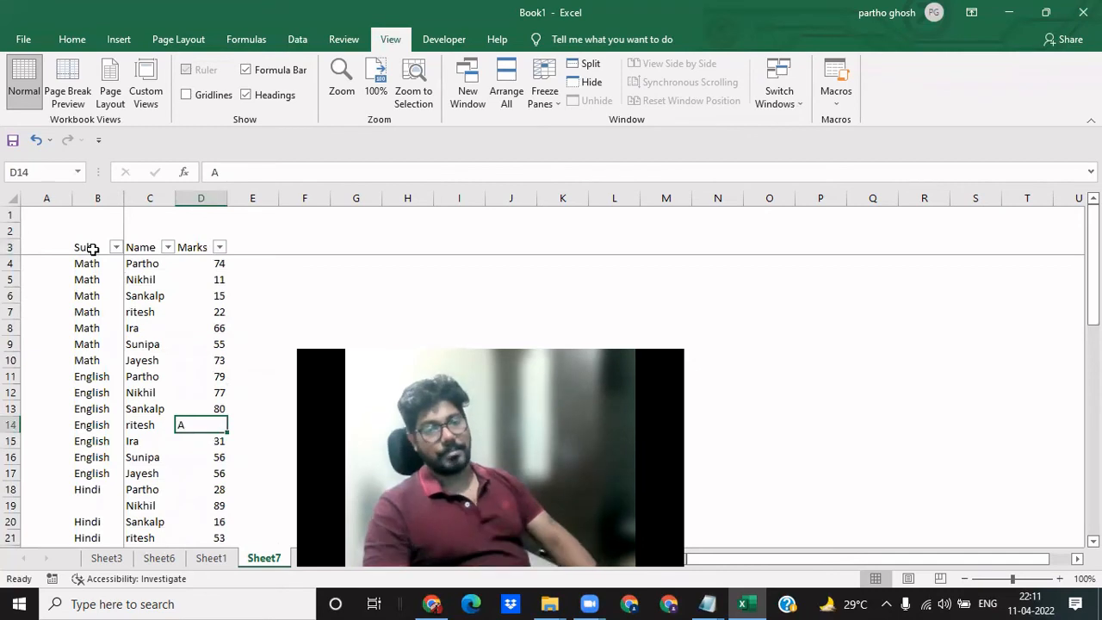
pyautogui.press('Return')
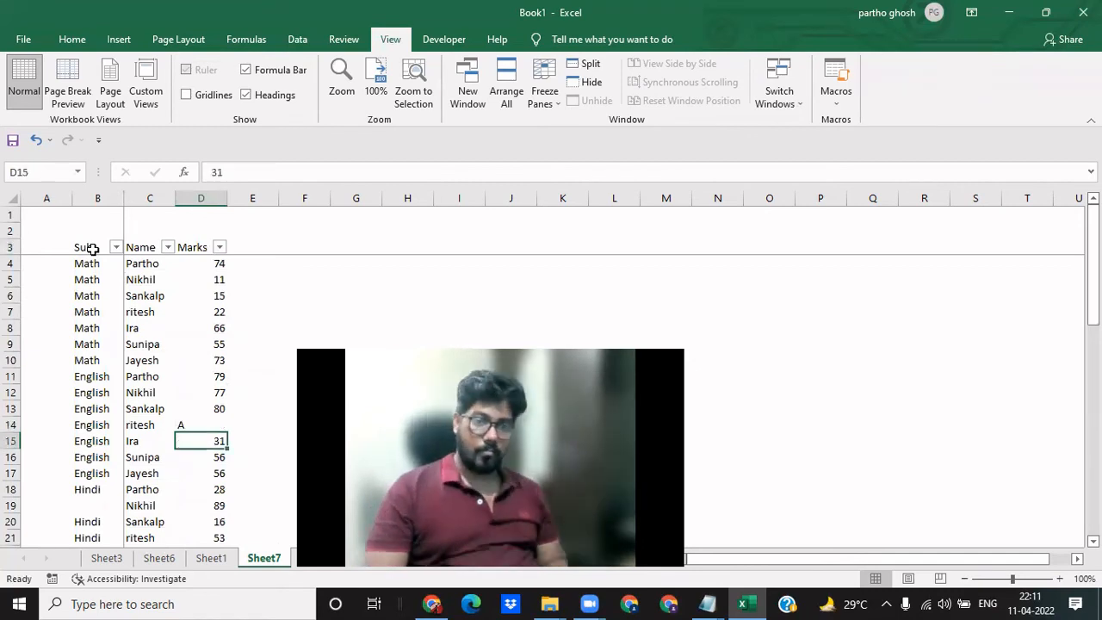
# - Fill the blank subject in B19 with Hindi from the cell above
pyautogui.press('Left')
pyautogui.press('Left')
pyautogui.press('Down')
pyautogui.press('Down')
# - Look over the subject list down to its last rows, and the first Math entries with their marks
pyautogui.press('Down')
pyautogui.press('Down')
pyautogui.hotkey('ctrl', 'd')
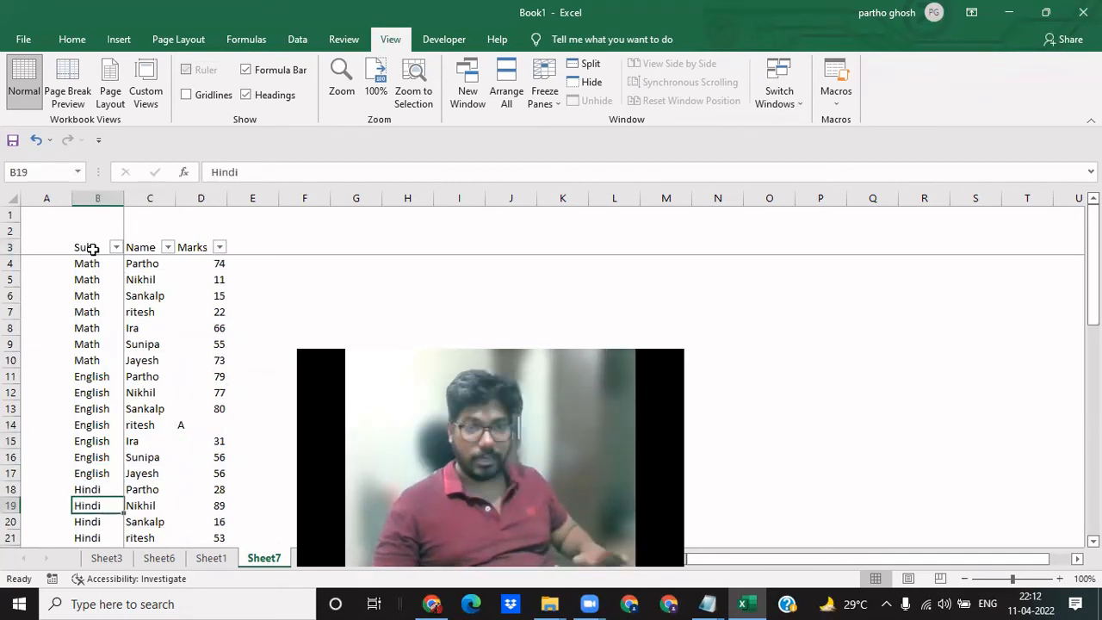
pyautogui.press('Down')
pyautogui.hotkey('ctrl', 'Down')
pyautogui.press('Down')
pyautogui.click(92, 248)
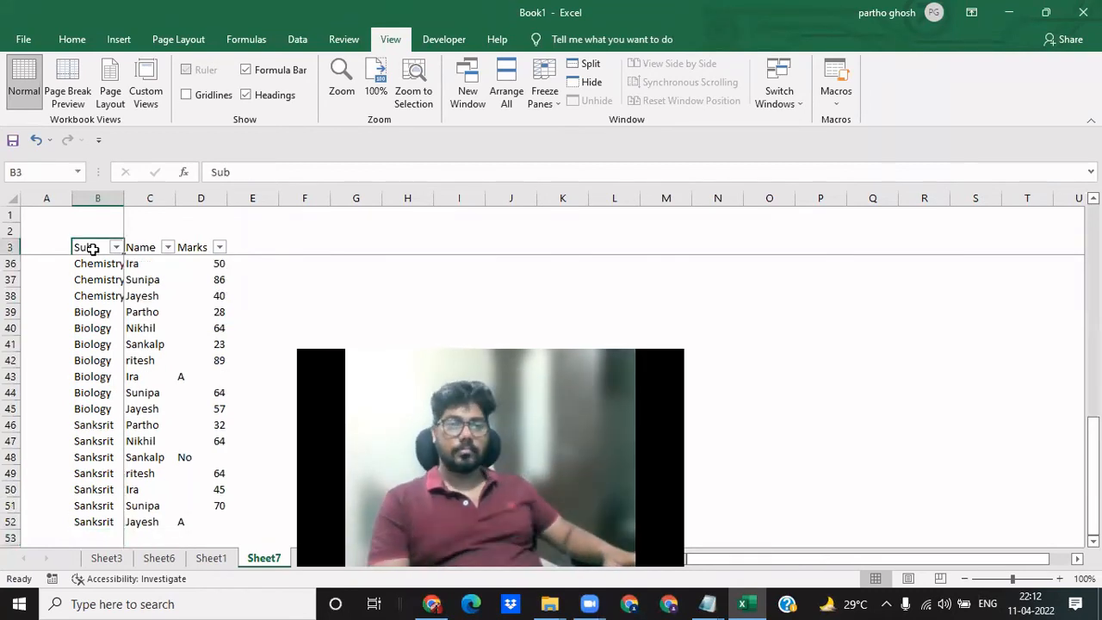
pyautogui.press('Down')
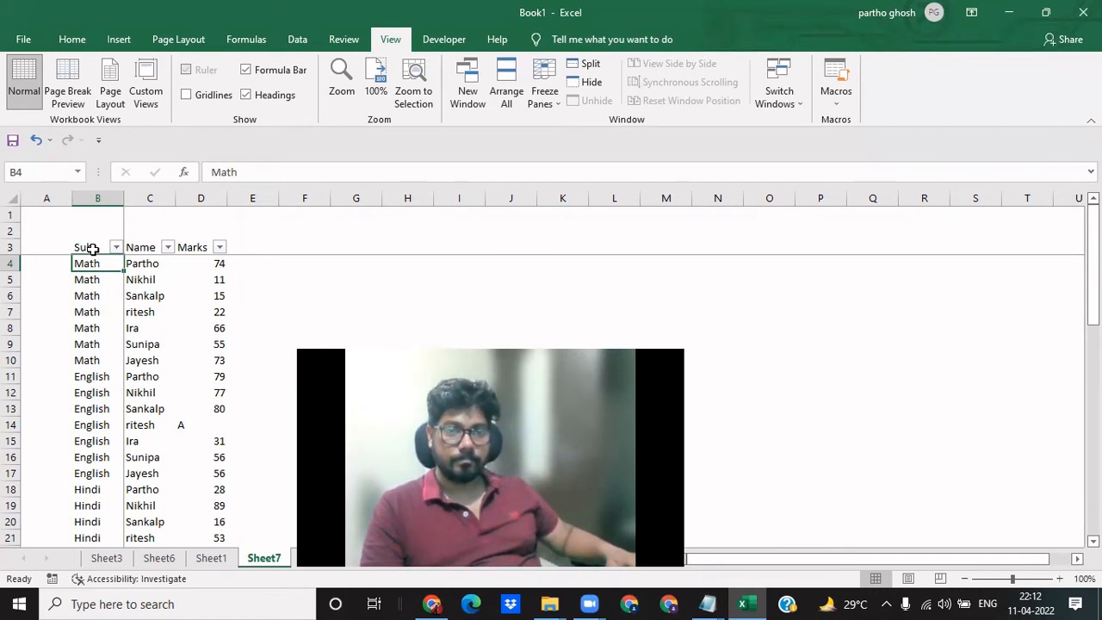
pyautogui.press('Right')
pyautogui.press('Right')
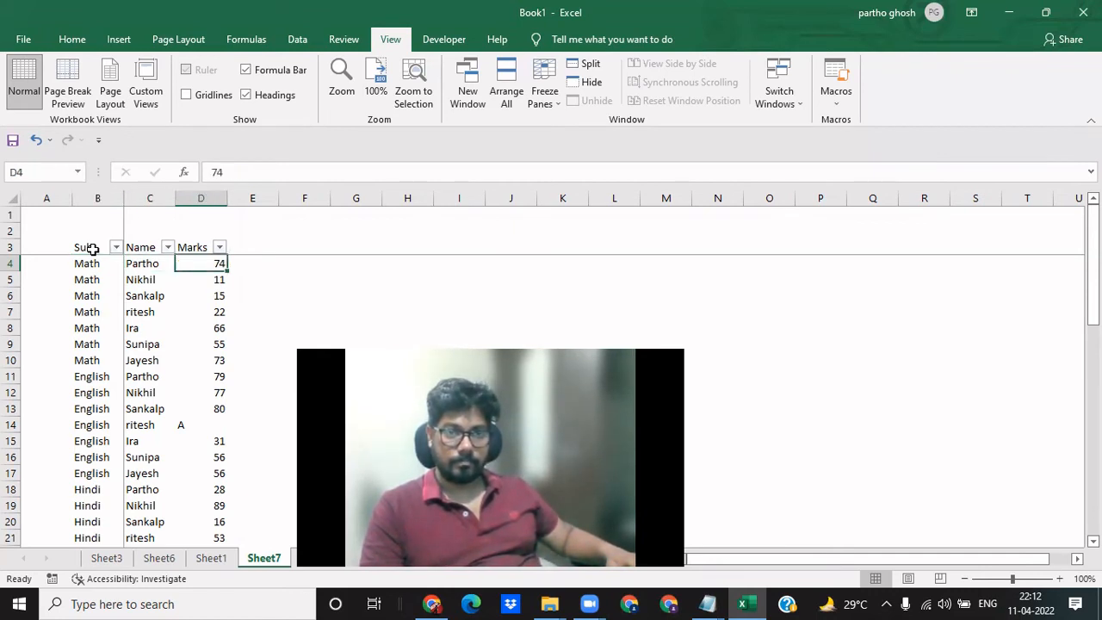
pyautogui.press('Left')
pyautogui.press('Down')
# - Insert a blank row at row 7, within the Math entries
pyautogui.press('Down')
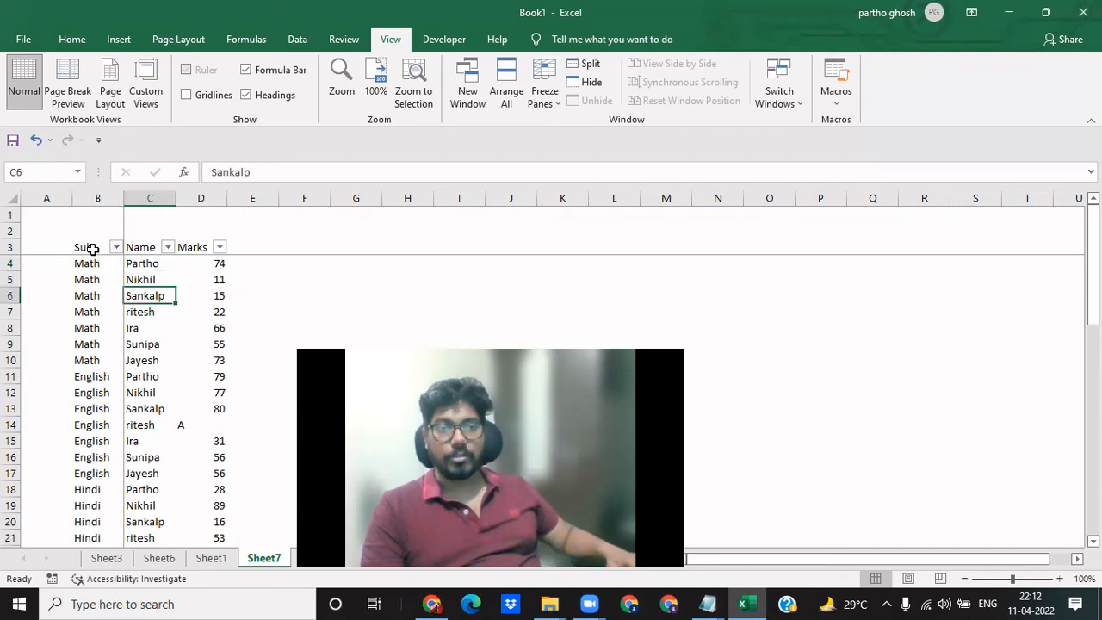
pyautogui.press('Left')
pyautogui.press('Down')
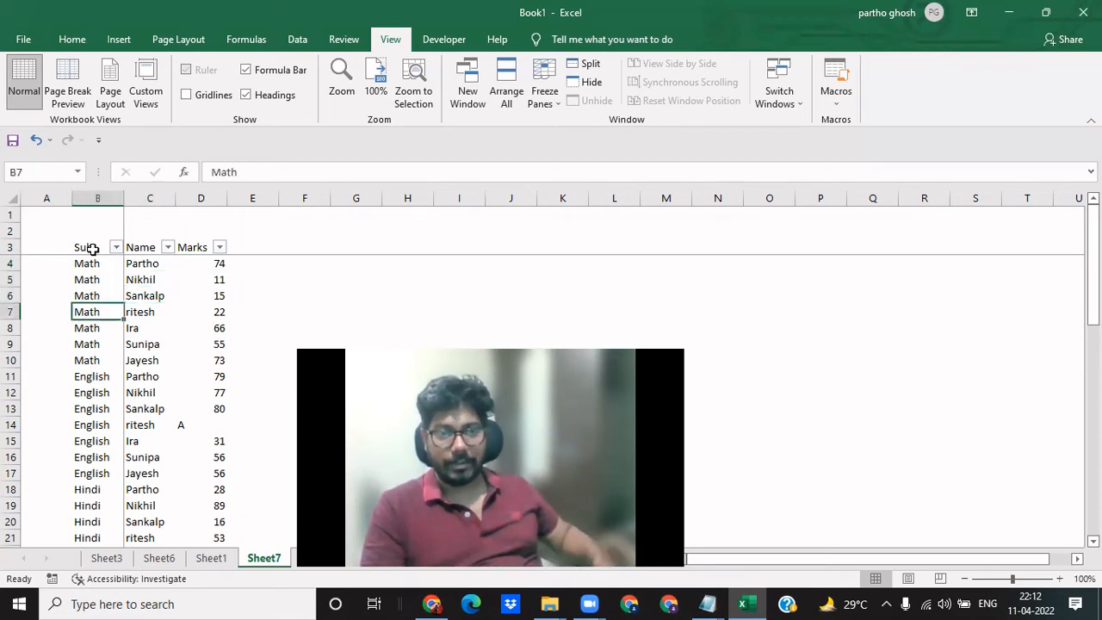
pyautogui.hotkey('shift', 'space')
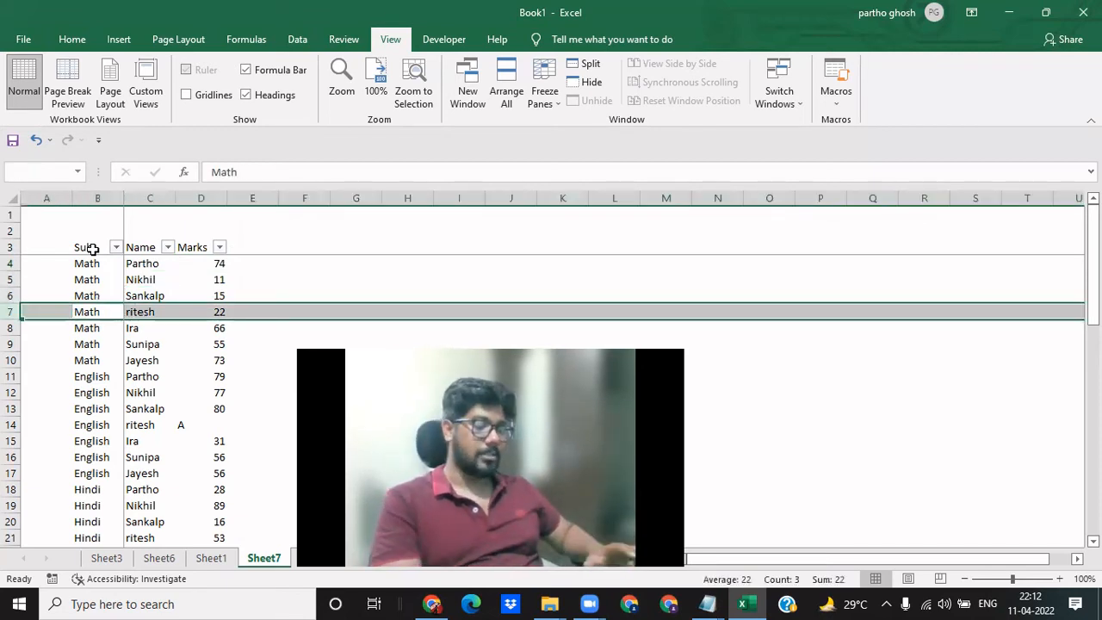
pyautogui.hotkey('ctrl', 'shift', '+')
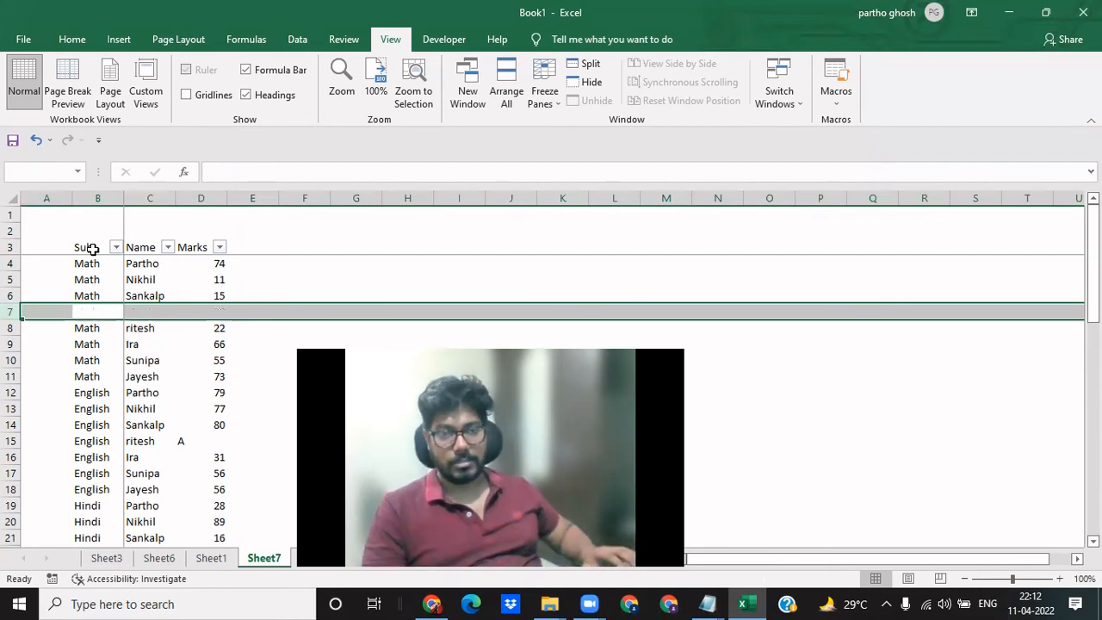
# - Add "Ctrl + Shift + +" with the description "Isnert roqw" in B8:C8 of the keyboard shortcuts sheet
pyautogui.hotkey('ctrl', 'pagedown')
pyautogui.hotkey('ctrl', 'pagedown')
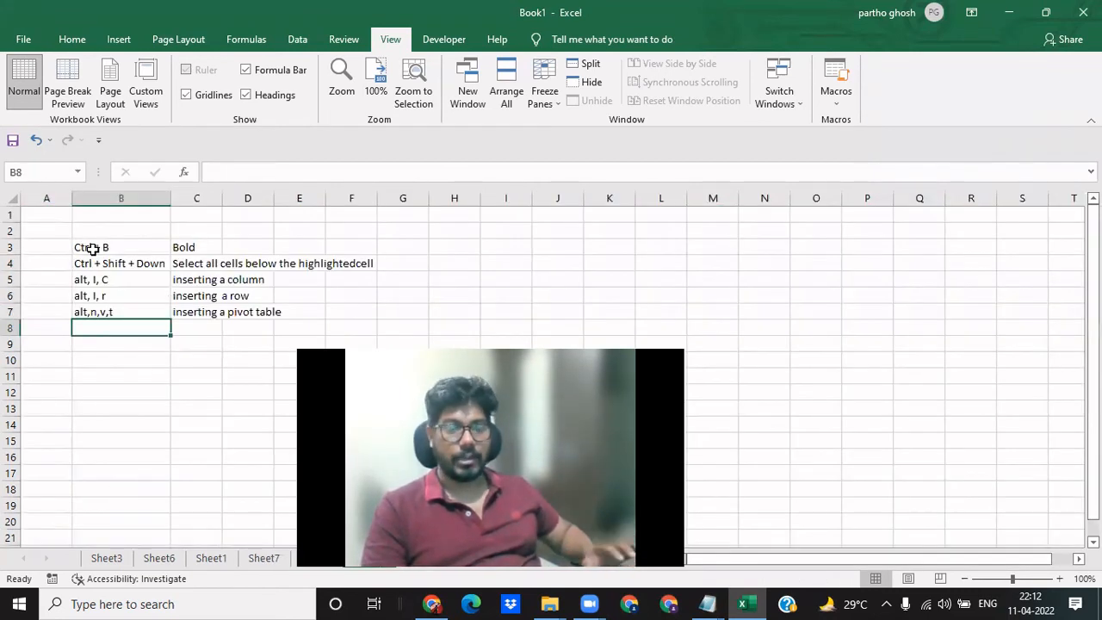
pyautogui.write('Ctrl + S')
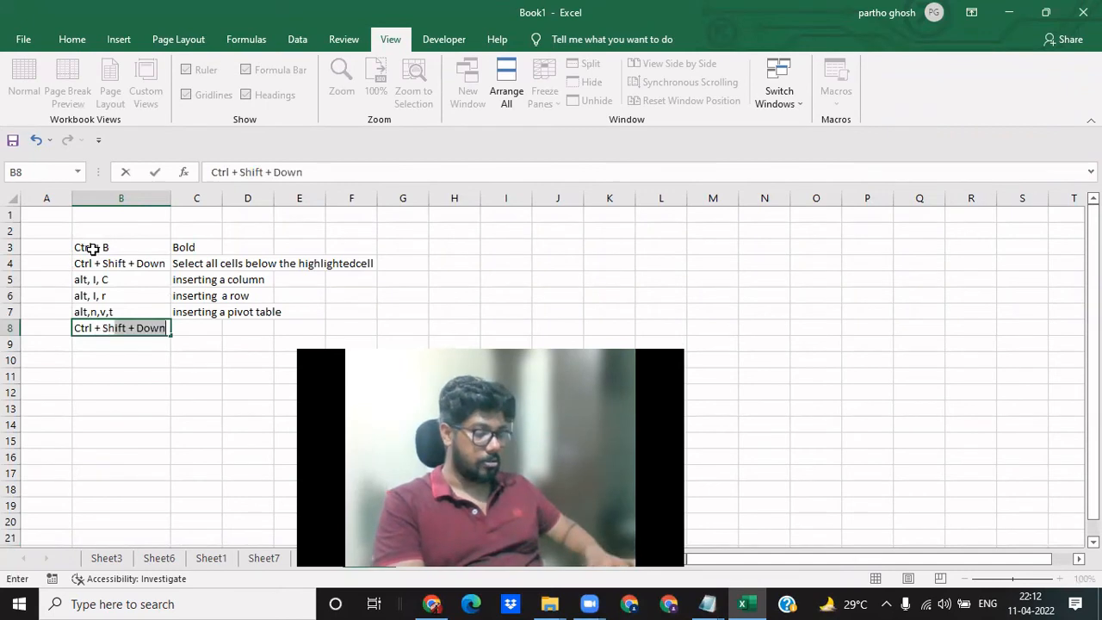
pyautogui.write('hift + +')
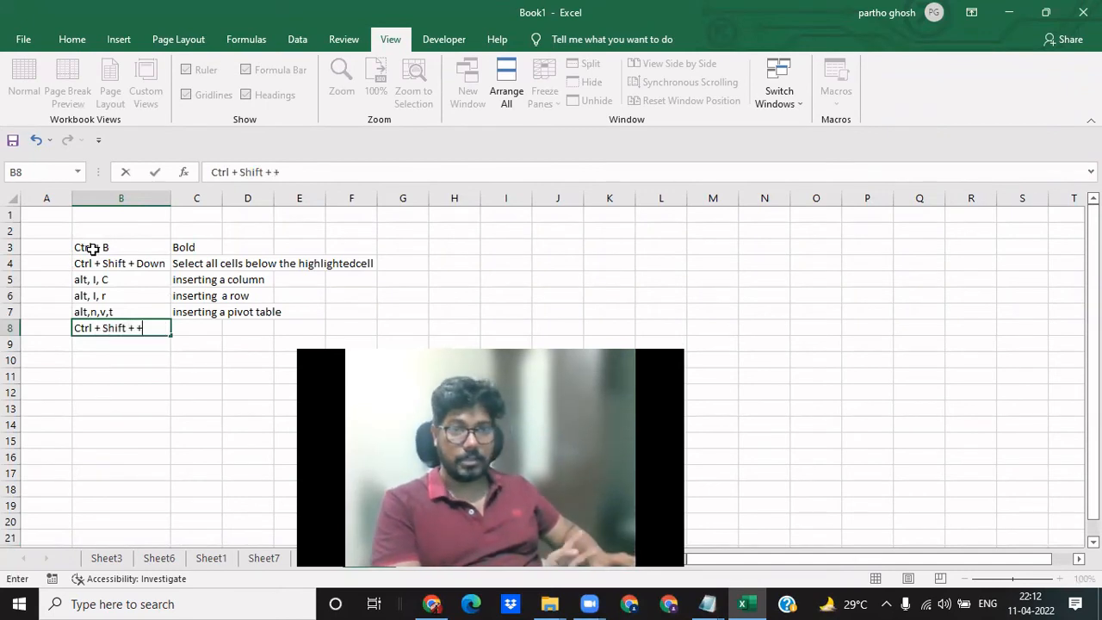
pyautogui.press('Tab')
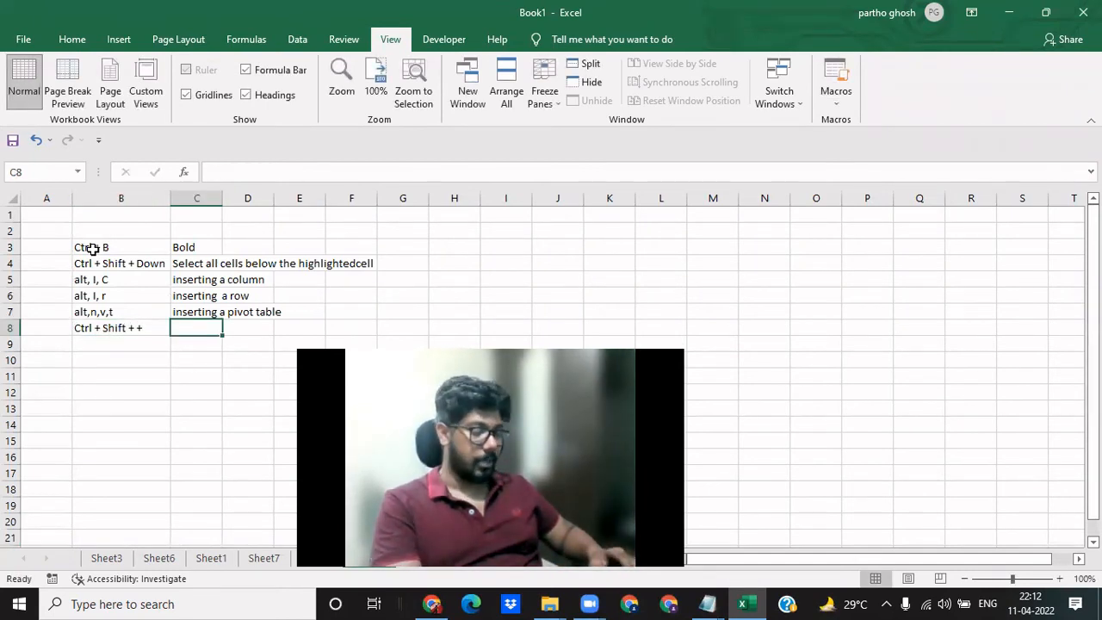
pyautogui.write('Isnert roqw')
pyautogui.press('Return')
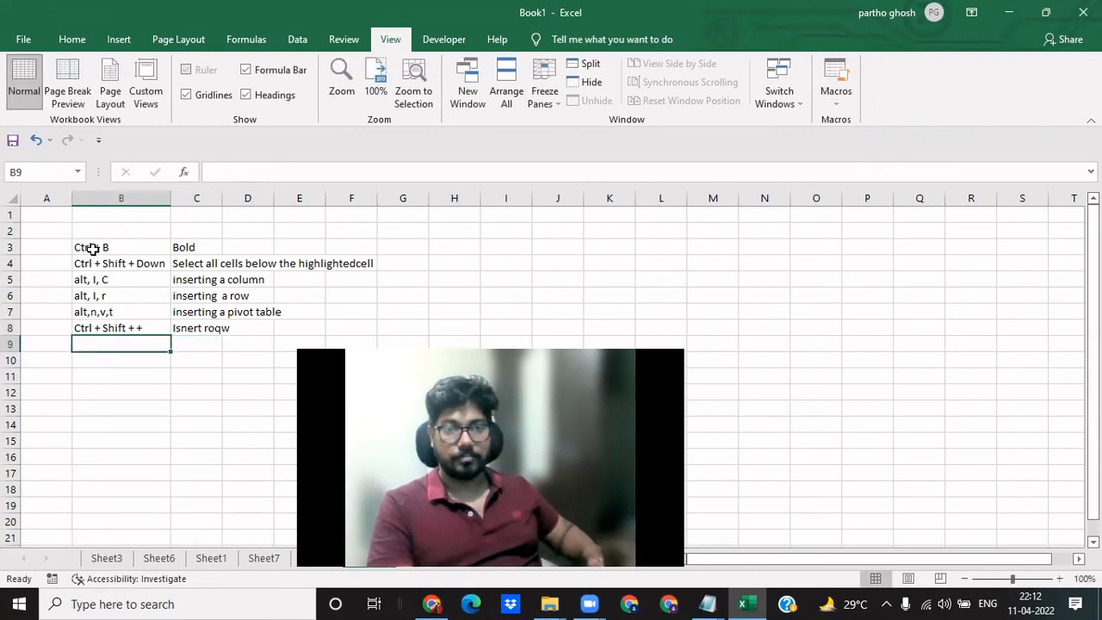
# - Fill the empty row 7 on Sheet7 with Math, the same student name as the row above and marks of 15
pyautogui.hotkey('ctrl', 'pageup')
pyautogui.hotkey('ctrl', 'pageup')
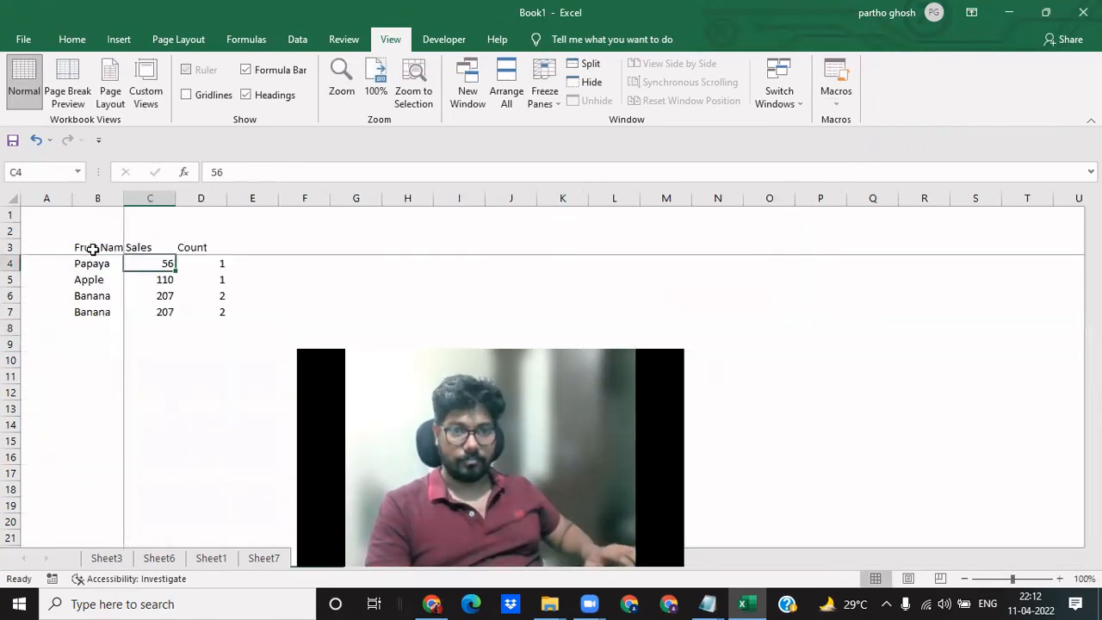
pyautogui.hotkey('shift', 'space')
pyautogui.press('Down')
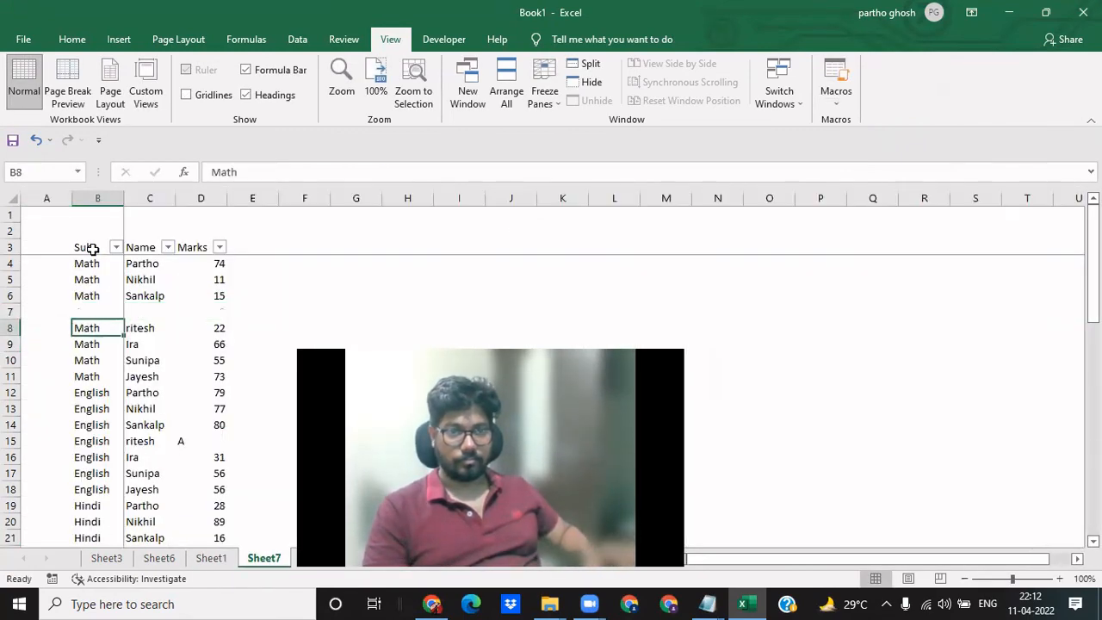
pyautogui.press('Up')
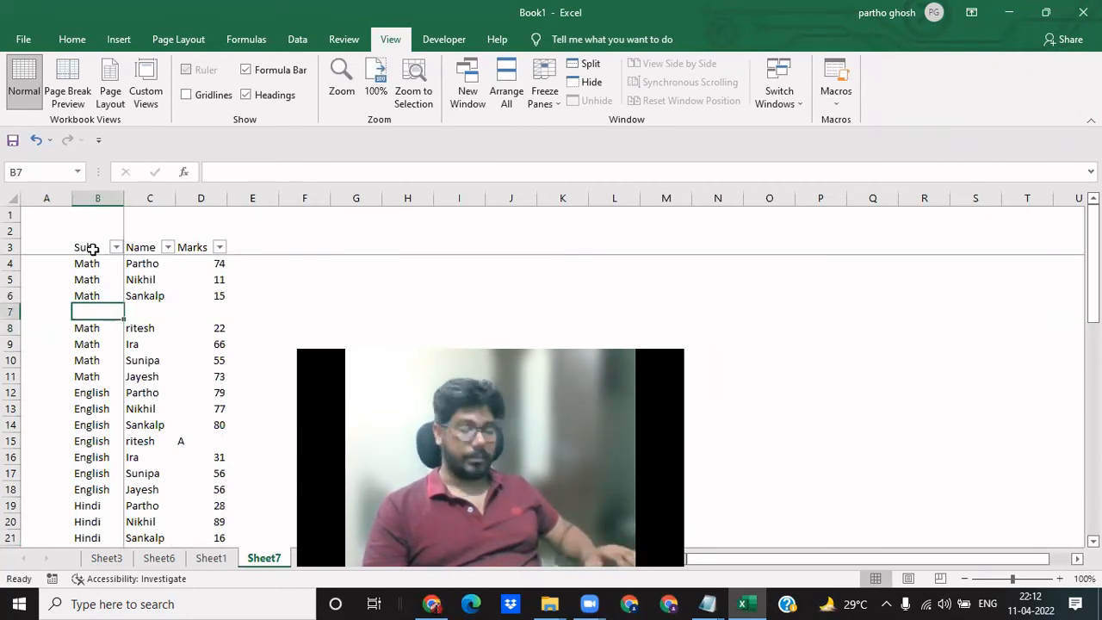
pyautogui.write('Math')
pyautogui.press('Tab')
pyautogui.write('Sankalp')
pyautogui.press('Tab')
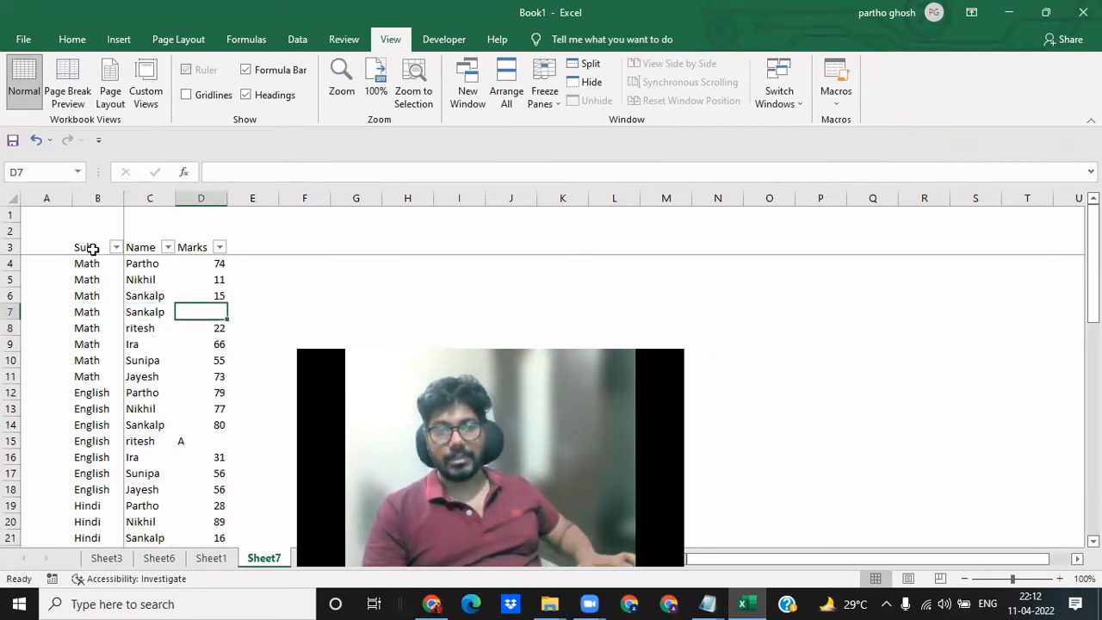
pyautogui.press('Left')
pyautogui.press('Down')
pyautogui.press('Up')
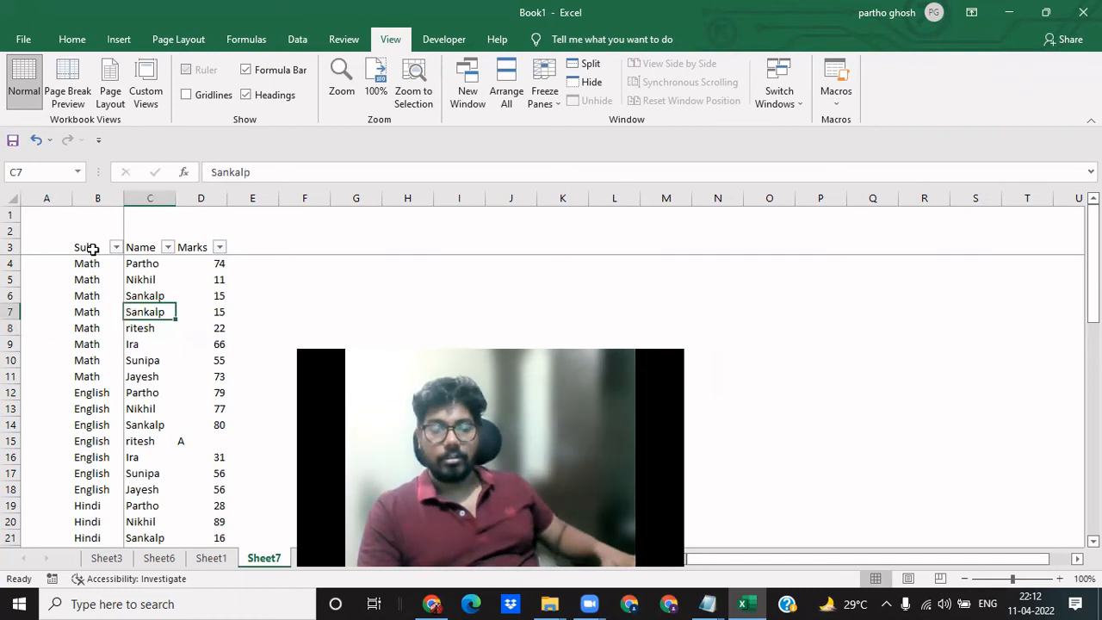
# - Set the marks of the duplicated Math entry in row 7 to 25
pyautogui.press('Right')
pyautogui.press('Up')
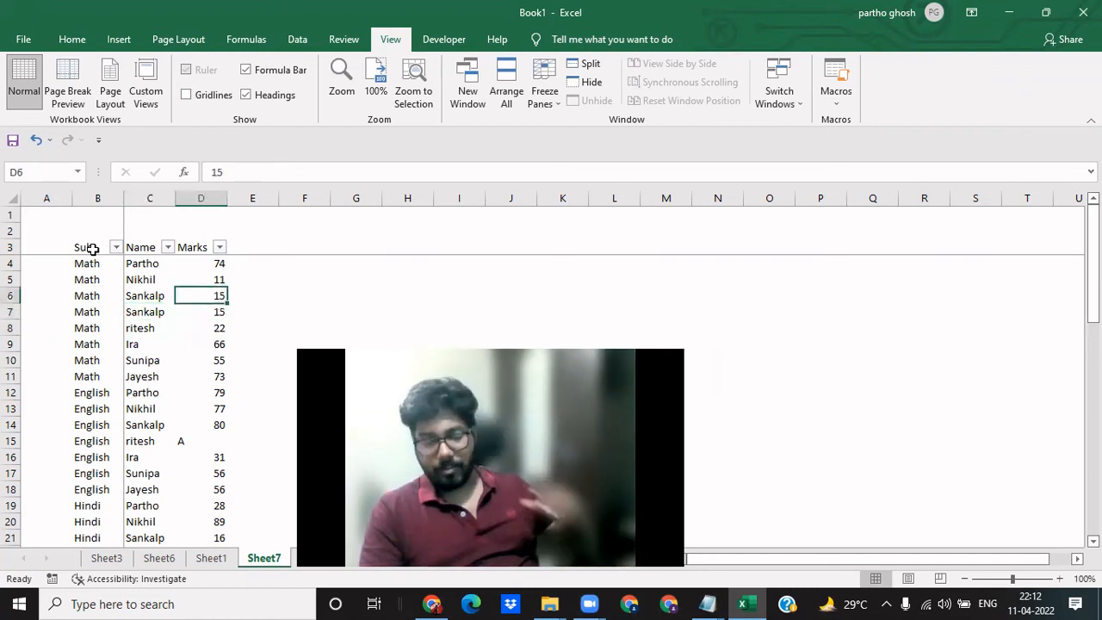
pyautogui.press('Down')
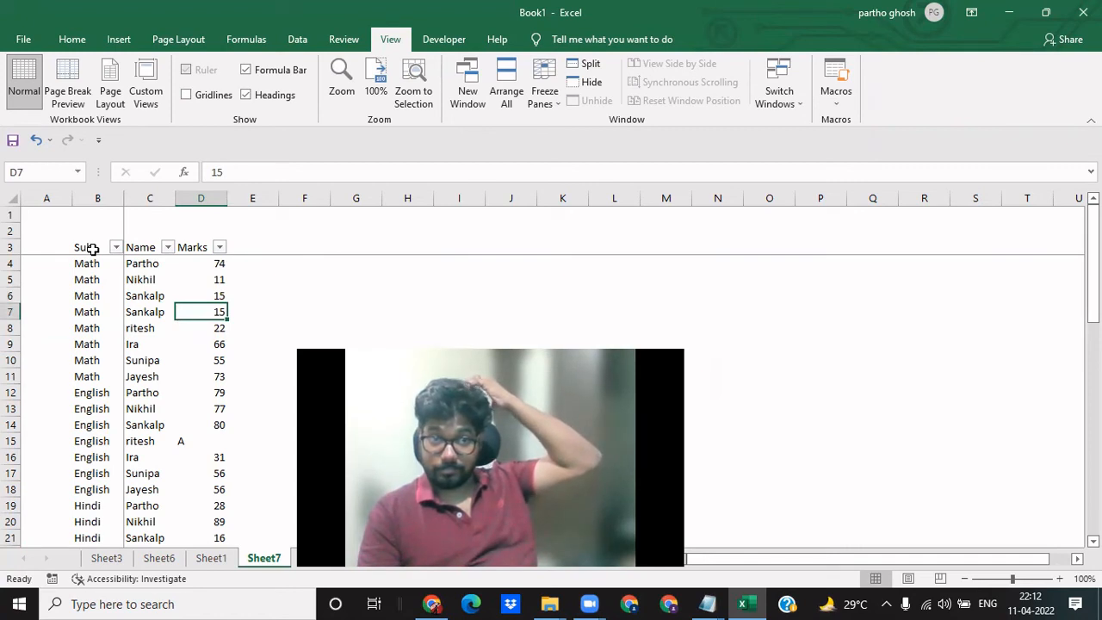
pyautogui.press('Left')
pyautogui.press('Right')
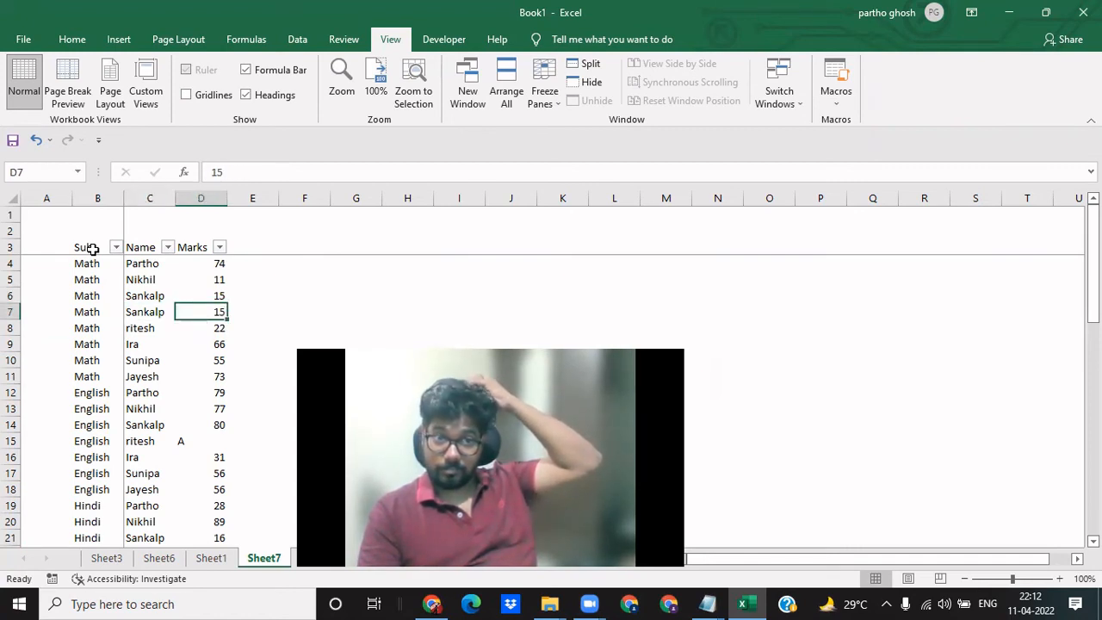
pyautogui.write('25')
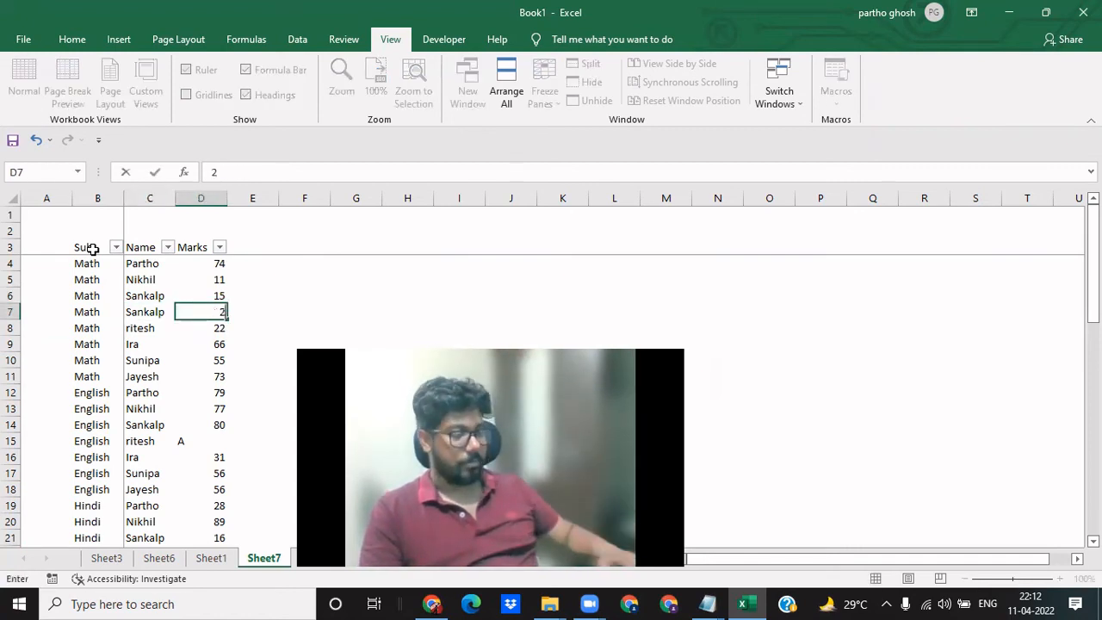
pyautogui.press('Return')
pyautogui.press('Up')
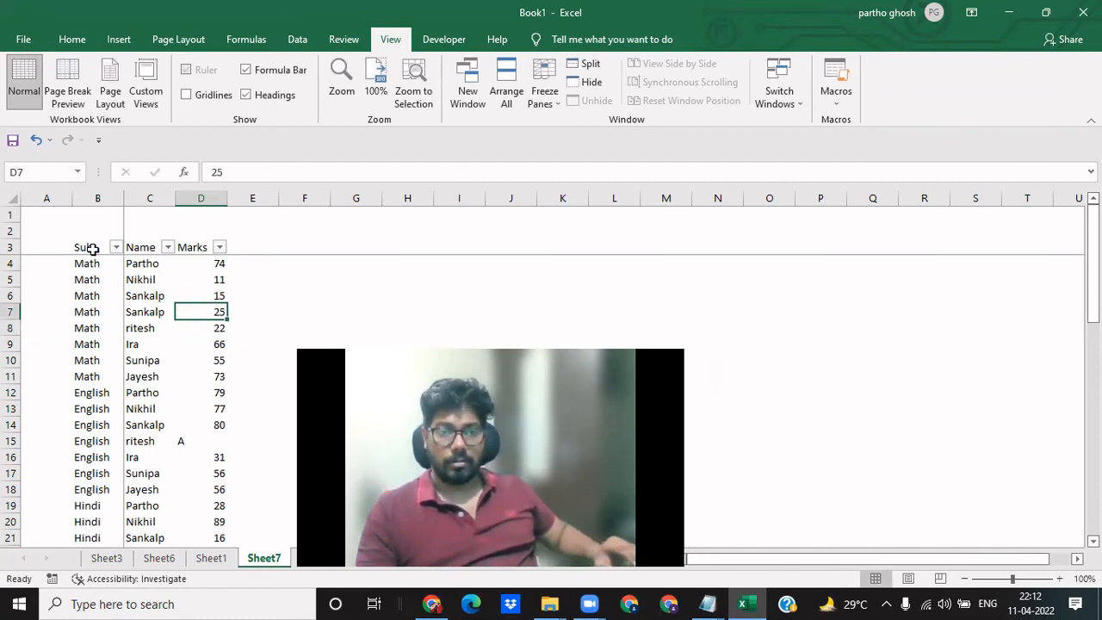
# - Insert a column before Marks in the student table and head it "count" in D3
pyautogui.scroll(1, 92, 248)
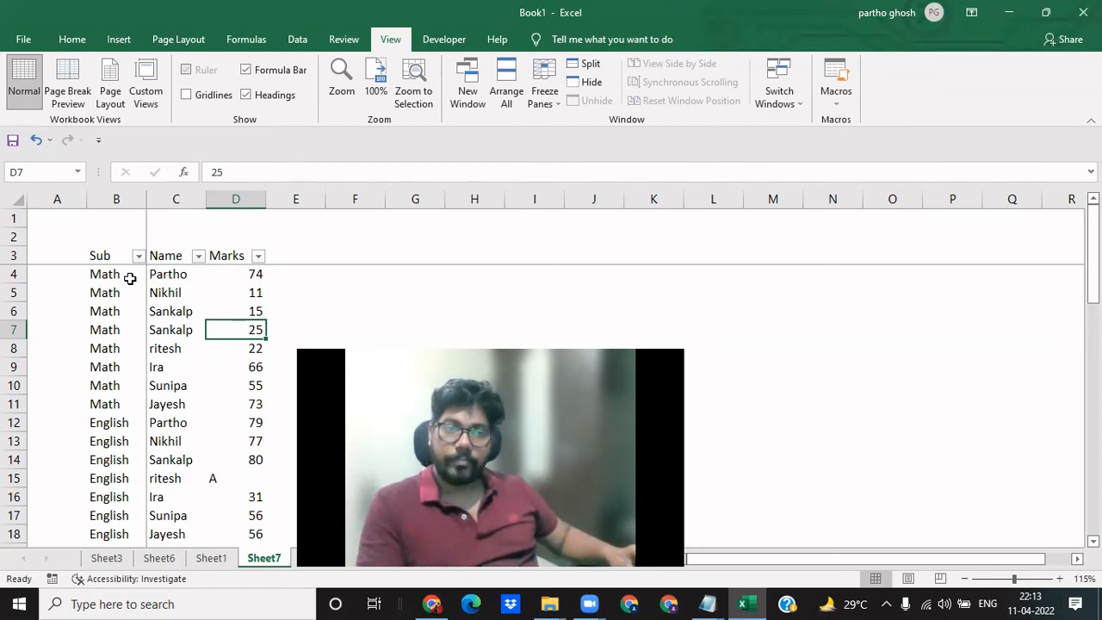
pyautogui.hotkey('ctrl', 'Up')
pyautogui.hotkey('ctrl', 'space')
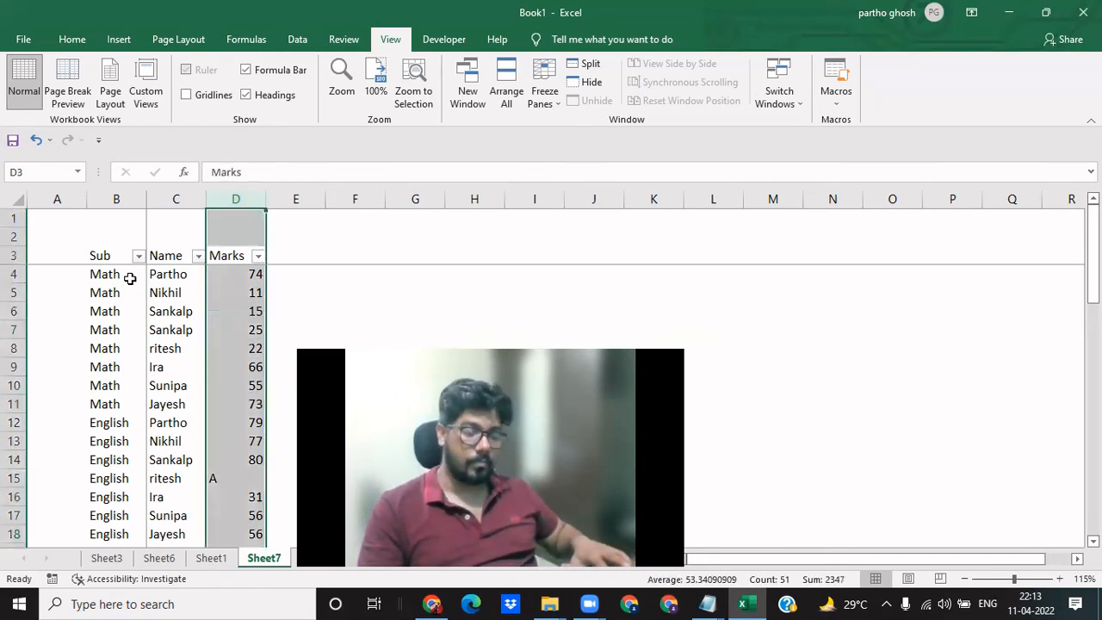
pyautogui.hotkey('ctrl', 'shift', '+')
pyautogui.press('Down')
pyautogui.press('Up')
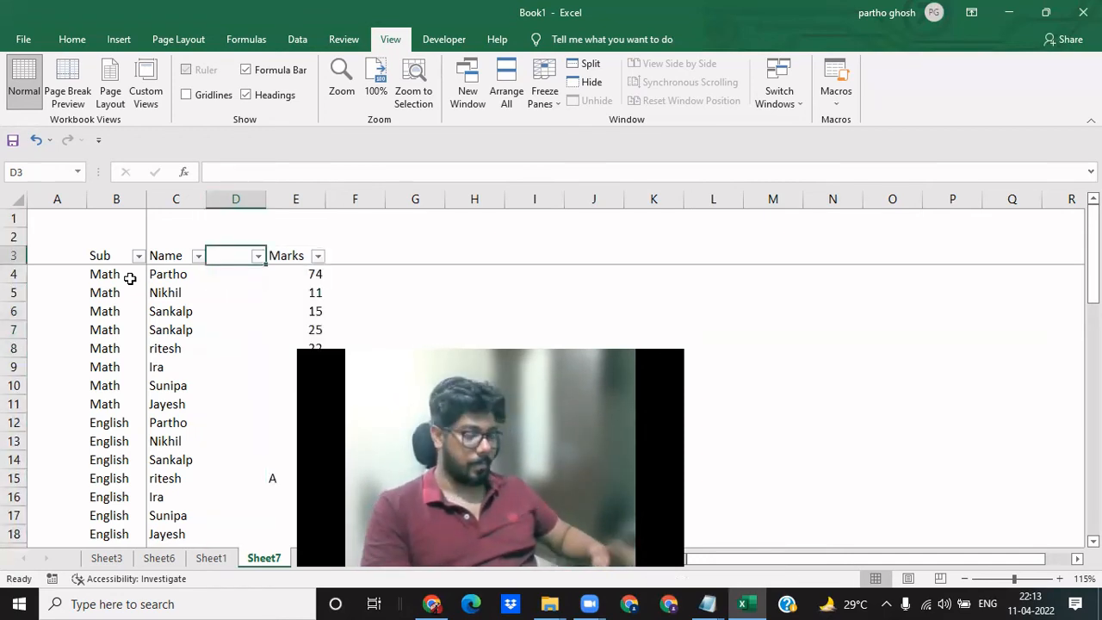
pyautogui.write('count')
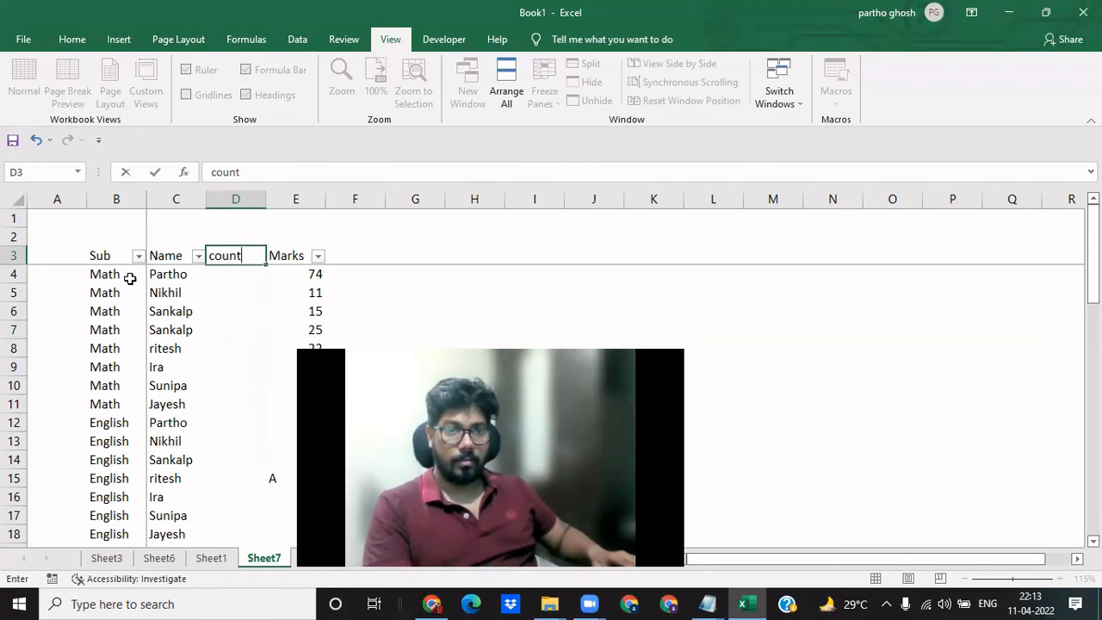
pyautogui.press('Return')
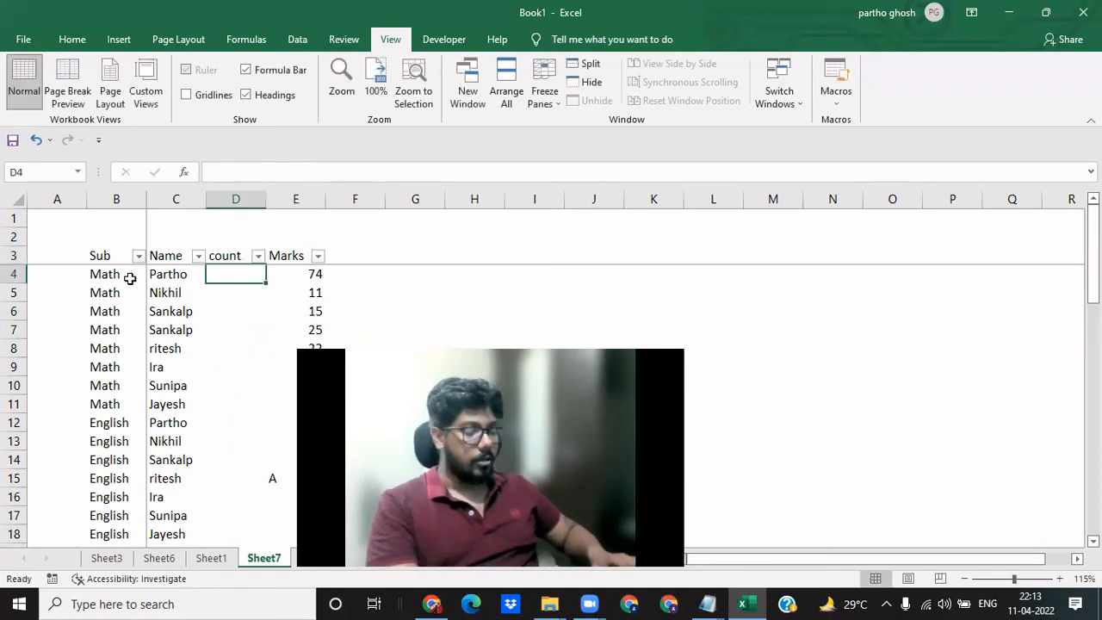
pyautogui.write('=countif')
pyautogui.press('Tab')
pyautogui.press('Left')
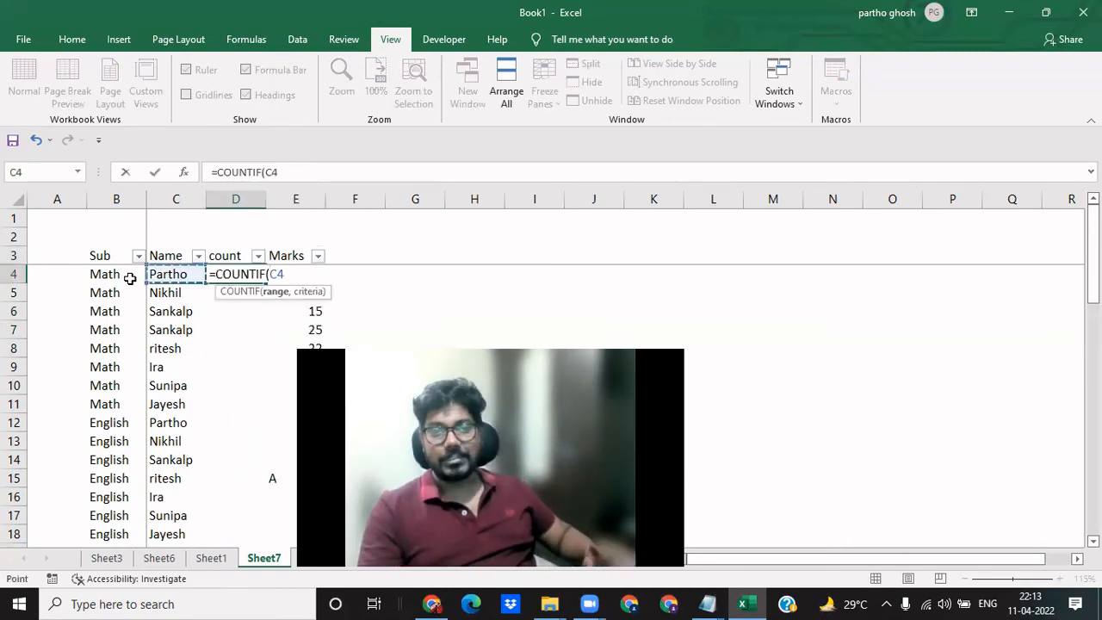
pyautogui.press('Escape')
pyautogui.press('Left')
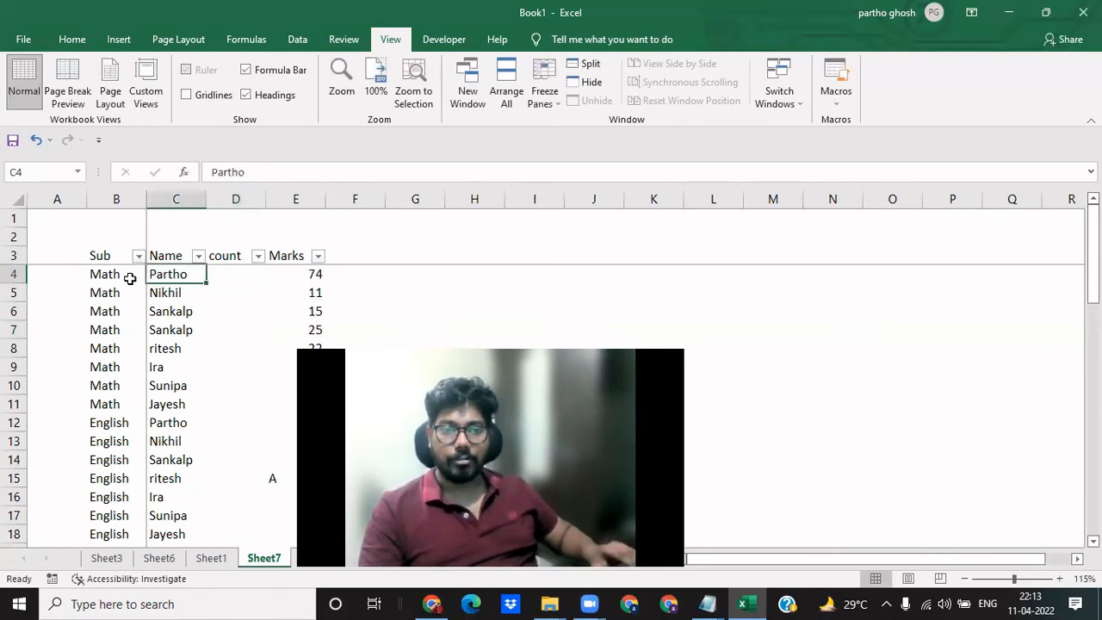
# - Copy the header row and all Math entries, B3:E11, to a separate block starting at M3
pyautogui.press('Left')
pyautogui.press('Up')
pyautogui.hotkey('shift', 'Down')
pyautogui.hotkey('shift', 'Down')
pyautogui.hotkey('shift', 'Down')
pyautogui.hotkey('shift', 'Down')
pyautogui.hotkey('shift', 'Down')
pyautogui.hotkey('shift', 'Down')
pyautogui.hotkey('shift', 'Down')
pyautogui.hotkey('shift', 'Down')
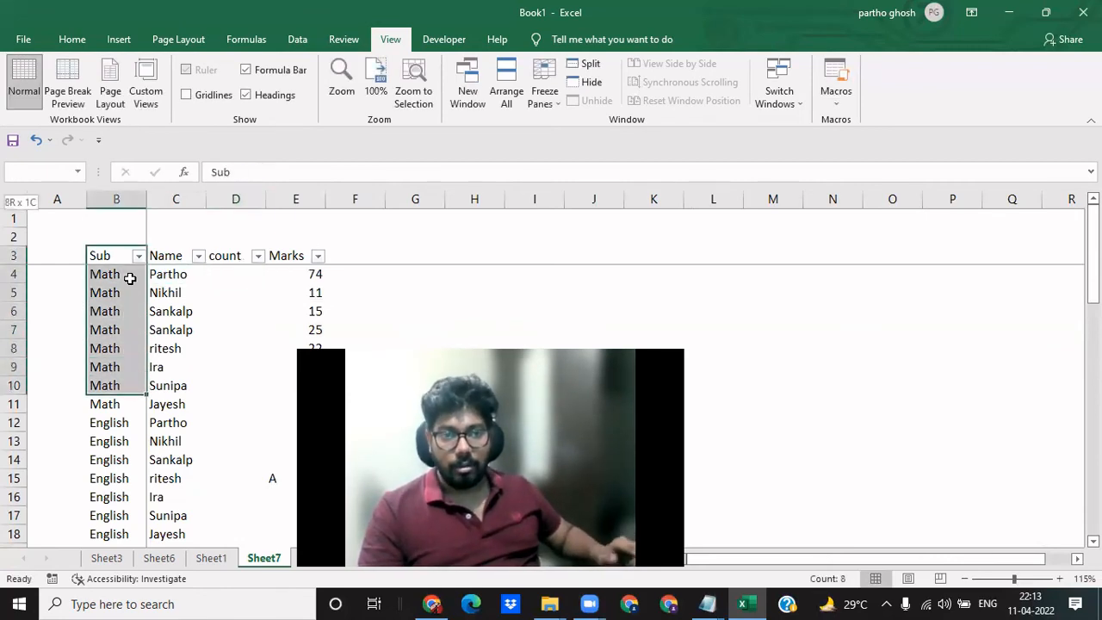
pyautogui.hotkey('shift', 'Right')
pyautogui.hotkey('shift', 'Right')
pyautogui.hotkey('shift', 'Right')
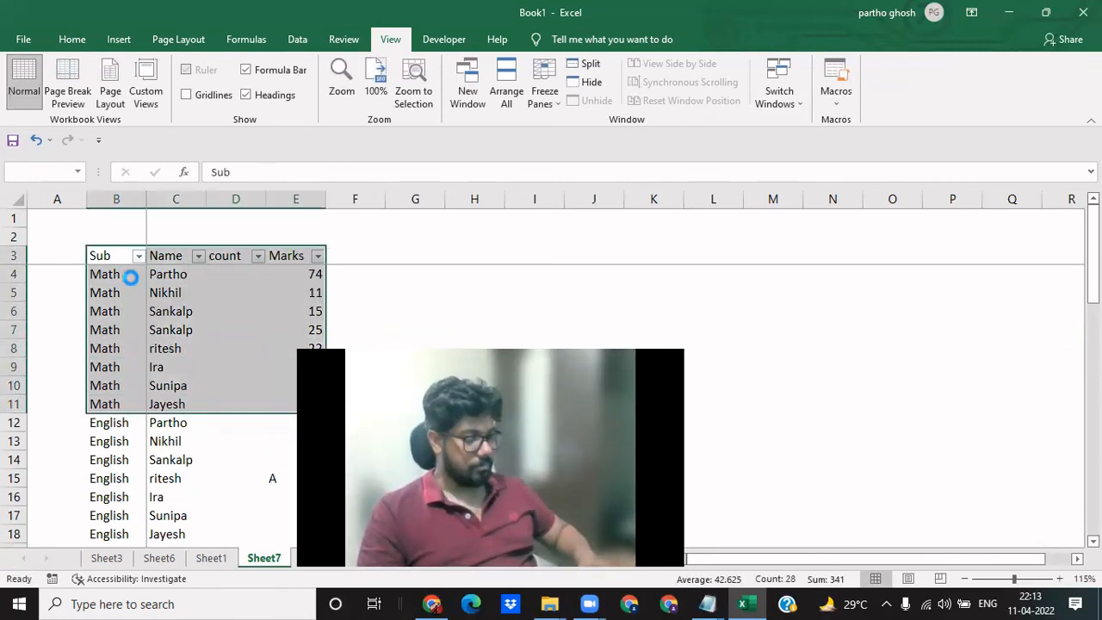
pyautogui.hotkey('ctrl', 'c')
pyautogui.press('Right')
pyautogui.press('Right')
# - Enter =COUNTIF($N$4:$N$11,N4) in O4 to count how often each name occurs in the copied Math table
pyautogui.press('Right')
pyautogui.press('Right')
pyautogui.press('Right')
pyautogui.press('Right')
pyautogui.press('Right')
pyautogui.press('Right')
pyautogui.press('Right')
pyautogui.press('Right')
pyautogui.press('Right')
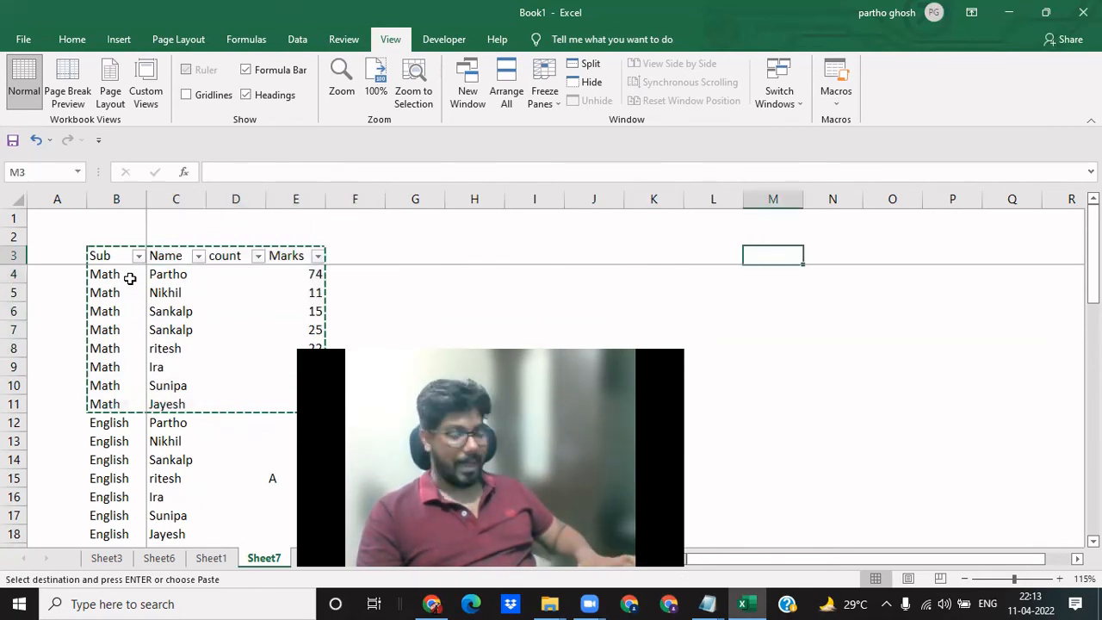
pyautogui.hotkey('ctrl', 'v')
pyautogui.press('Right')
pyautogui.press('Right')
pyautogui.press('Down')
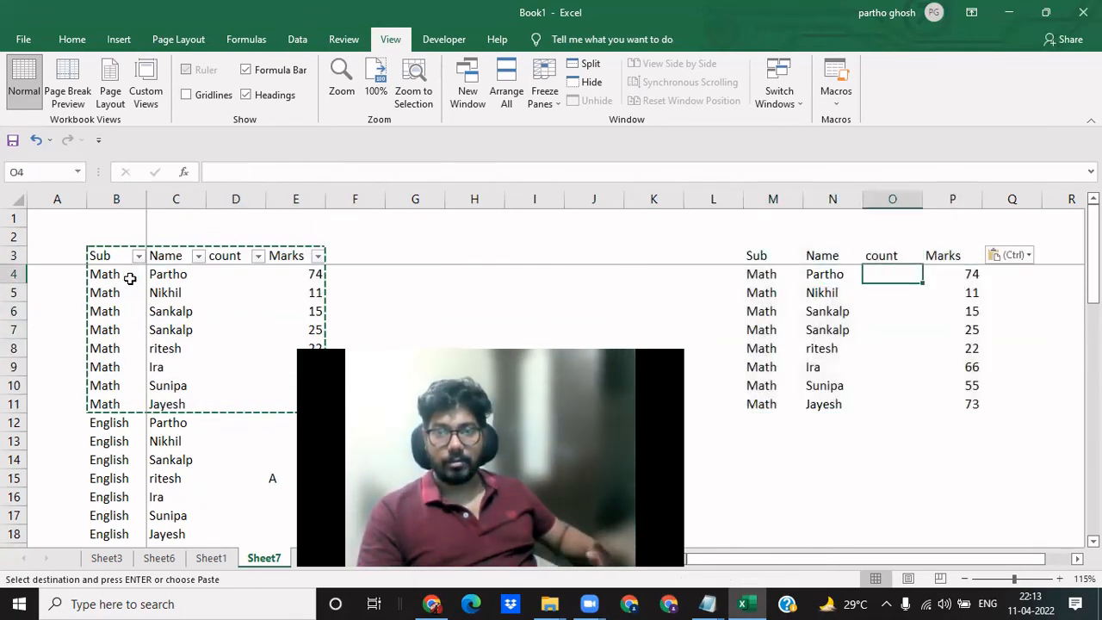
pyautogui.write('=countif')
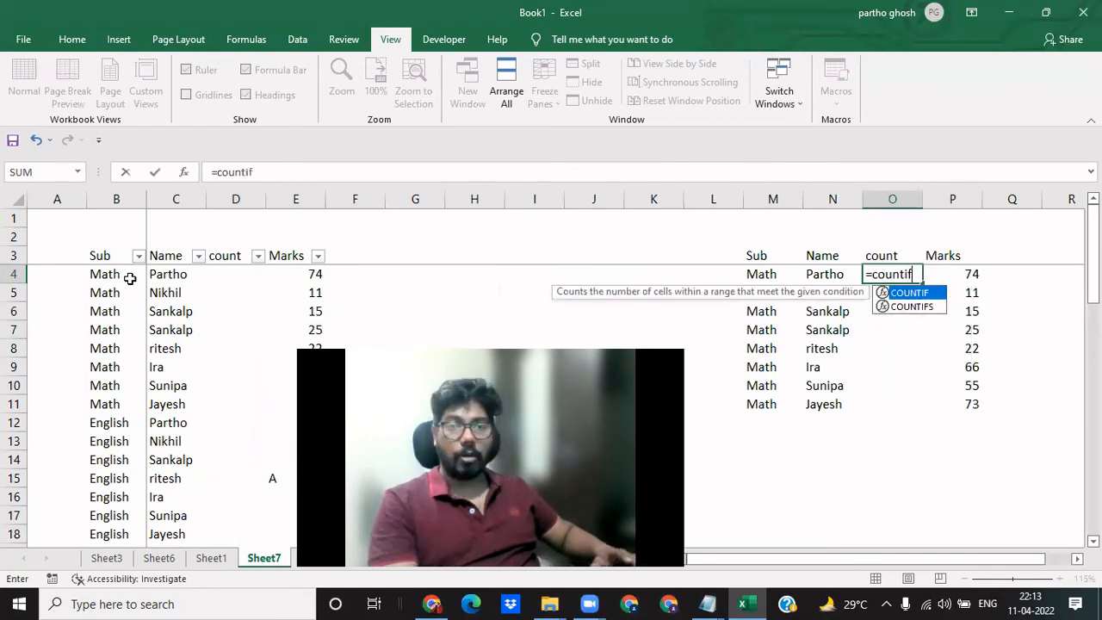
pyautogui.press('Tab')
pyautogui.press('Left')
pyautogui.hotkey('ctrl', 'shift', 'Down')
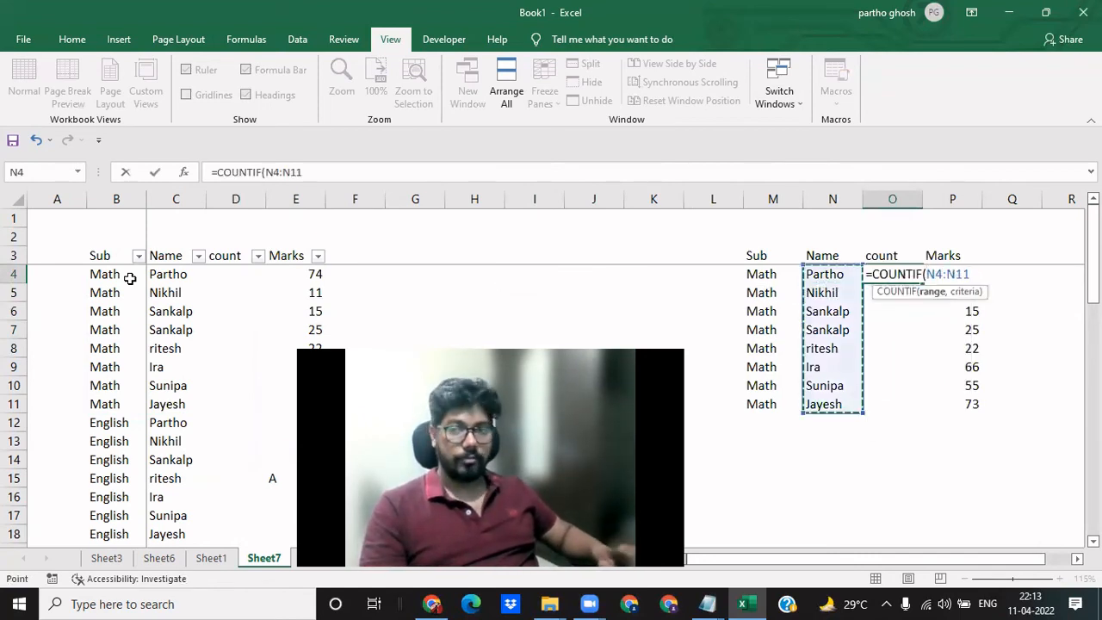
pyautogui.press('F4')
pyautogui.write(',')
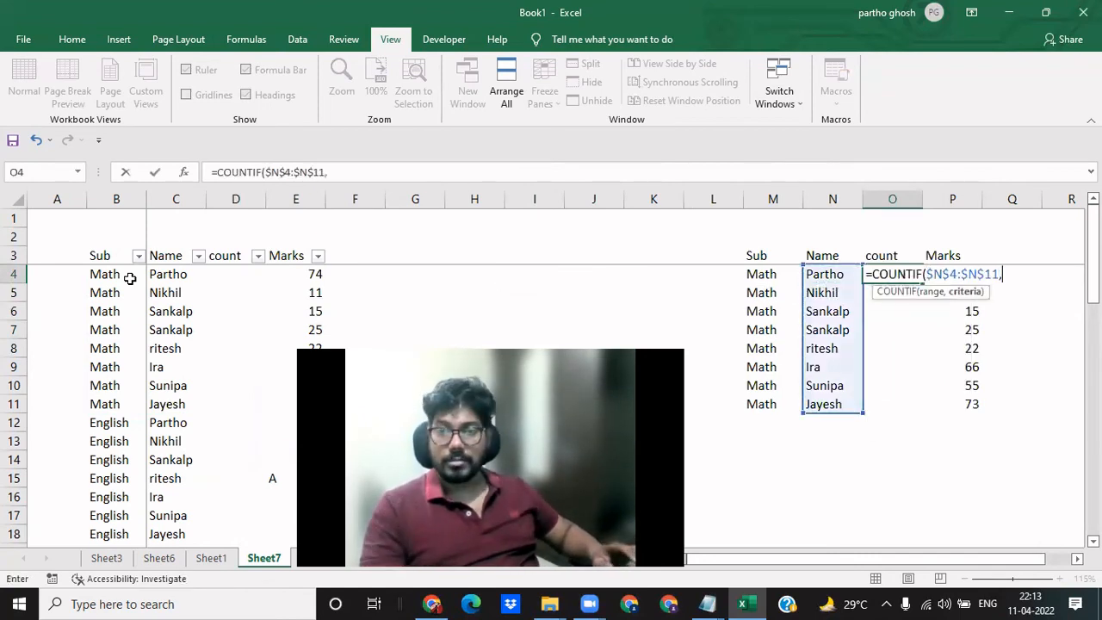
pyautogui.press('Left')
pyautogui.write(')')
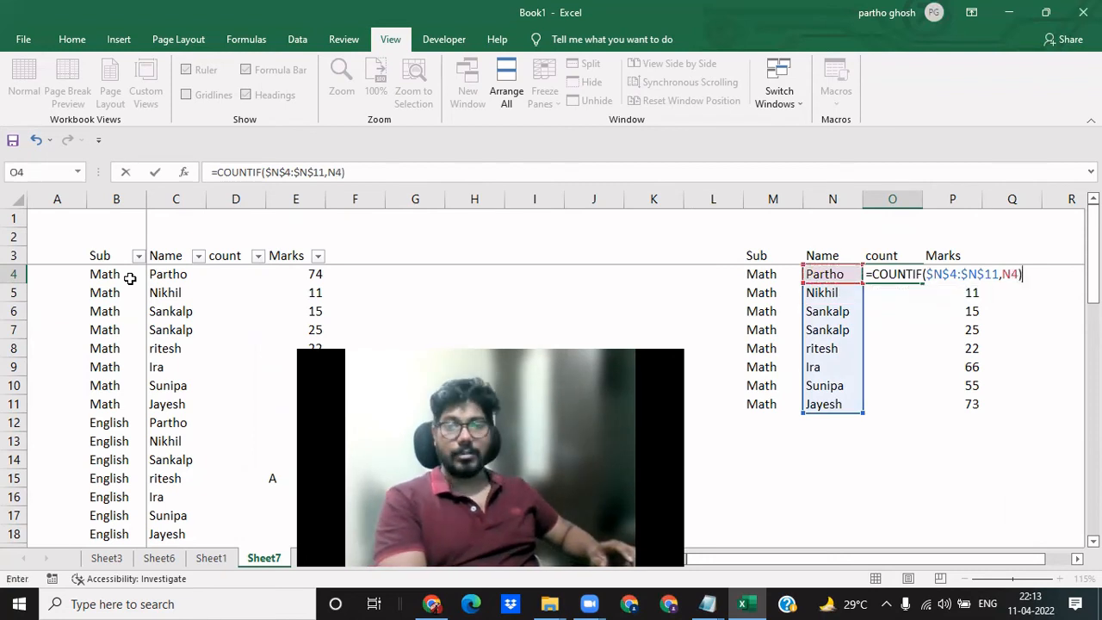
pyautogui.press('Return')
# - Fill the COUNTIF formula down the copied table's count column through O11
pyautogui.hotkey('ctrl', 'd')
pyautogui.press('Down')
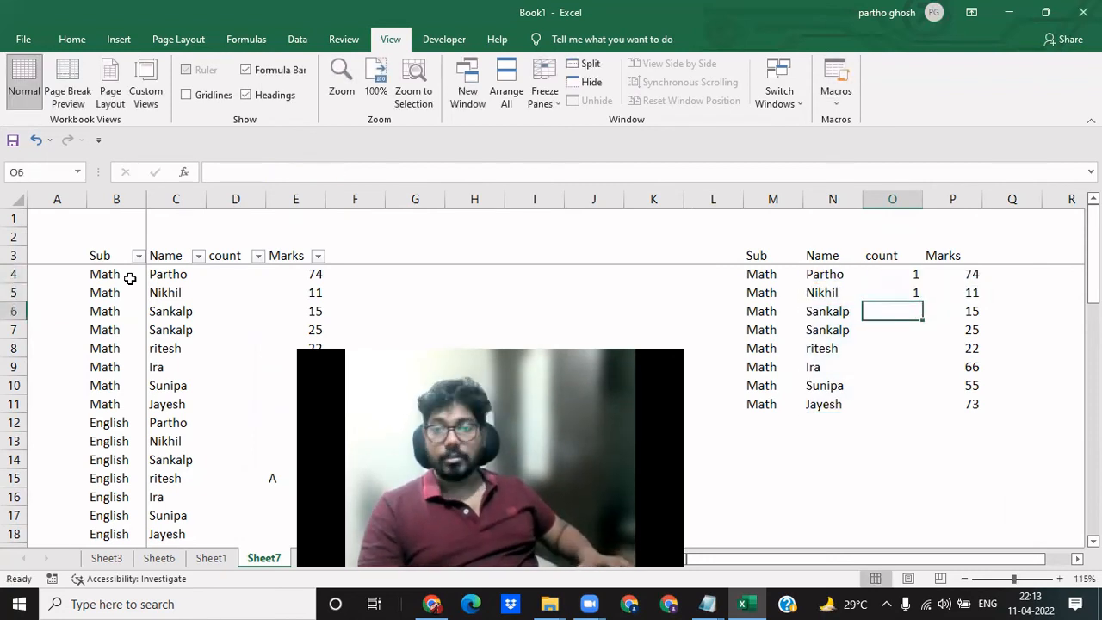
pyautogui.hotkey('ctrl', 'd')
pyautogui.press('Down')
pyautogui.hotkey('ctrl', 'd')
pyautogui.press('Down')
pyautogui.hotkey('ctrl', 'd')
pyautogui.press('Down')
pyautogui.hotkey('ctrl', 'd')
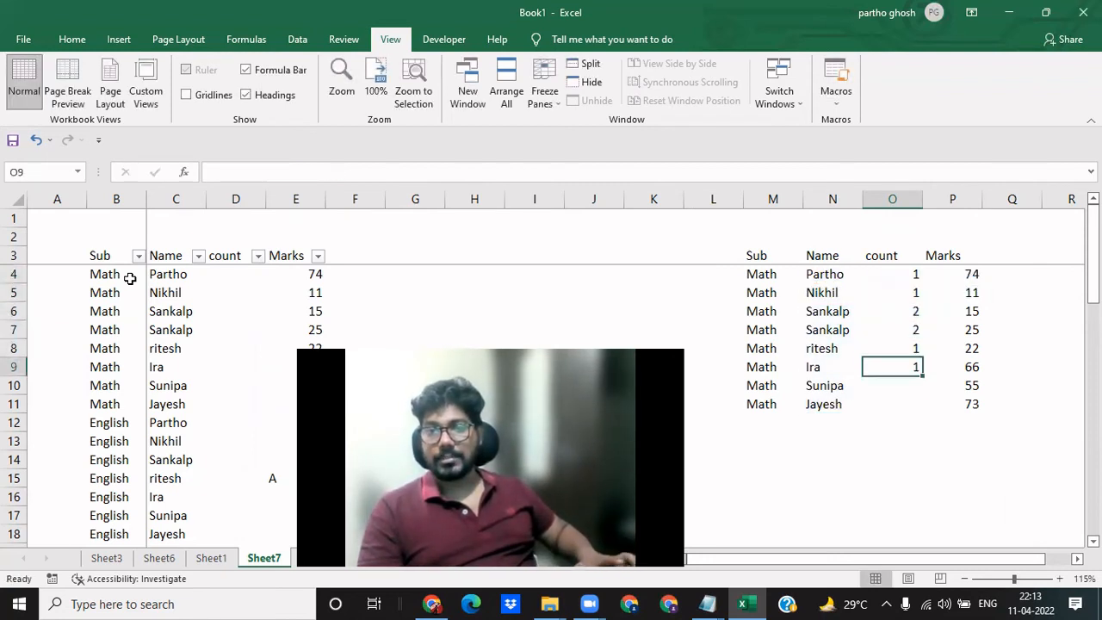
pyautogui.press('Down')
pyautogui.hotkey('ctrl', 'd')
pyautogui.press('Down')
pyautogui.hotkey('ctrl', 'd')
# - Remove the filter from the header row of the original student table
pyautogui.hotkey('ctrl', 'Up')
pyautogui.press('Left')
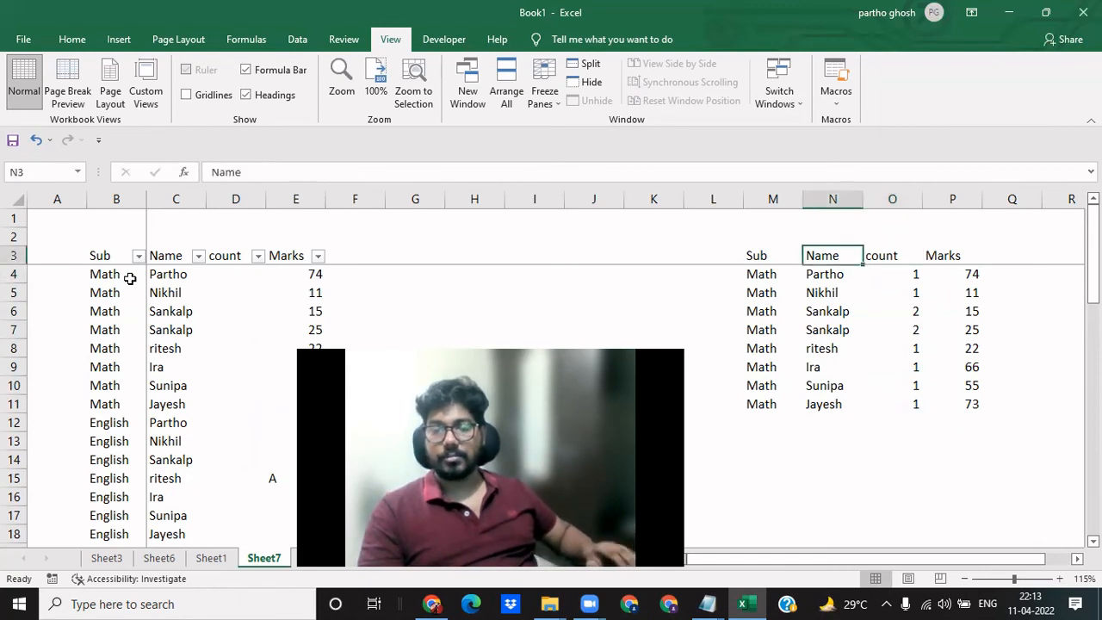
pyautogui.press('Left')
pyautogui.hotkey('ctrl', 'a')
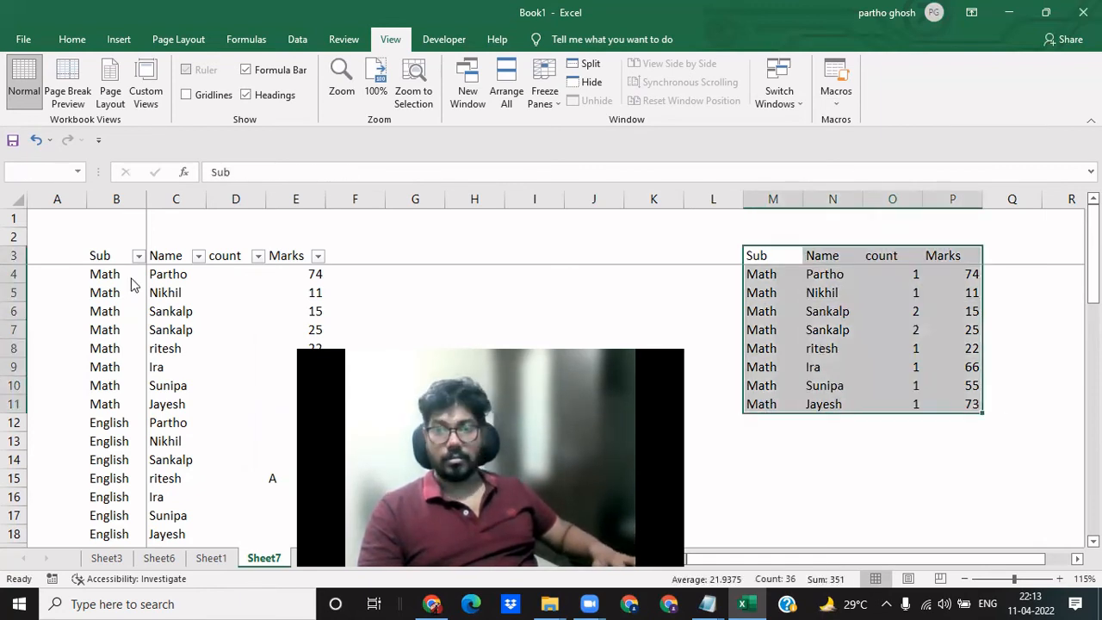
pyautogui.hotkey('alt', 'd')
pyautogui.press('f')
pyautogui.press('f')
pyautogui.press('Right')
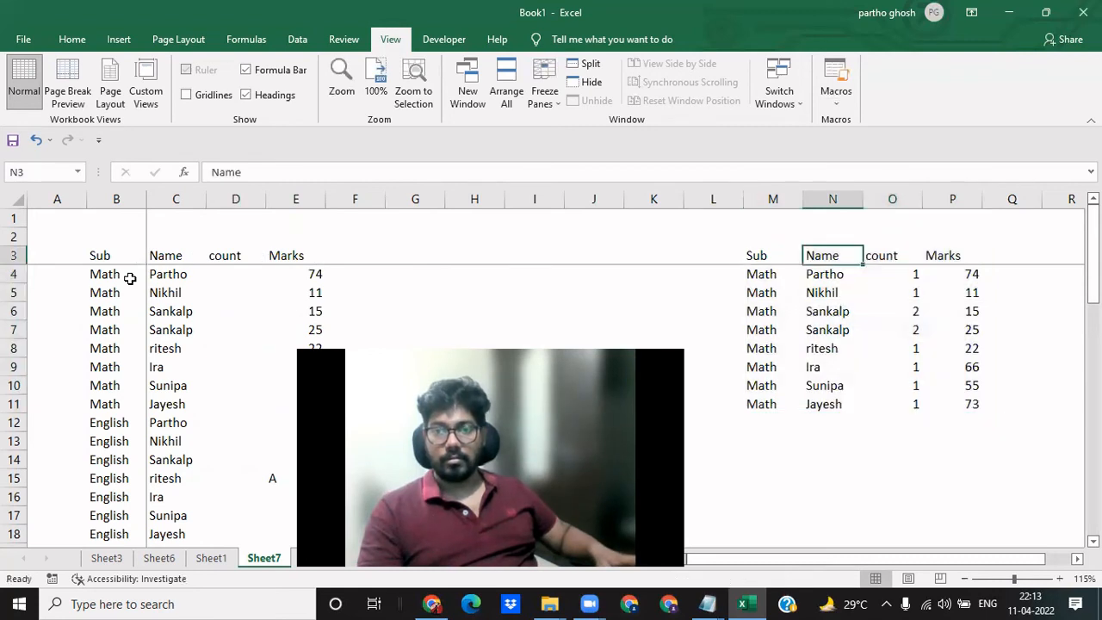
# - Add a filter to the header row of the copied Math table, M3:P11
pyautogui.press('Left')
pyautogui.hotkey('ctrl', 'a')
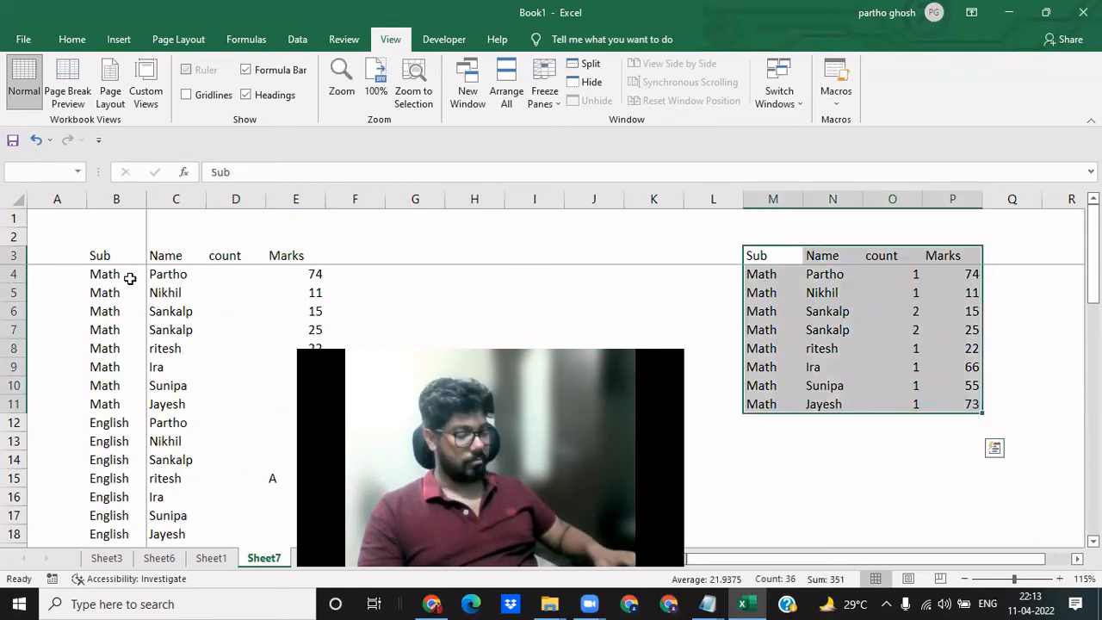
pyautogui.hotkey('alt', 'd')
pyautogui.press('f')
pyautogui.press('f')
pyautogui.press('Right')
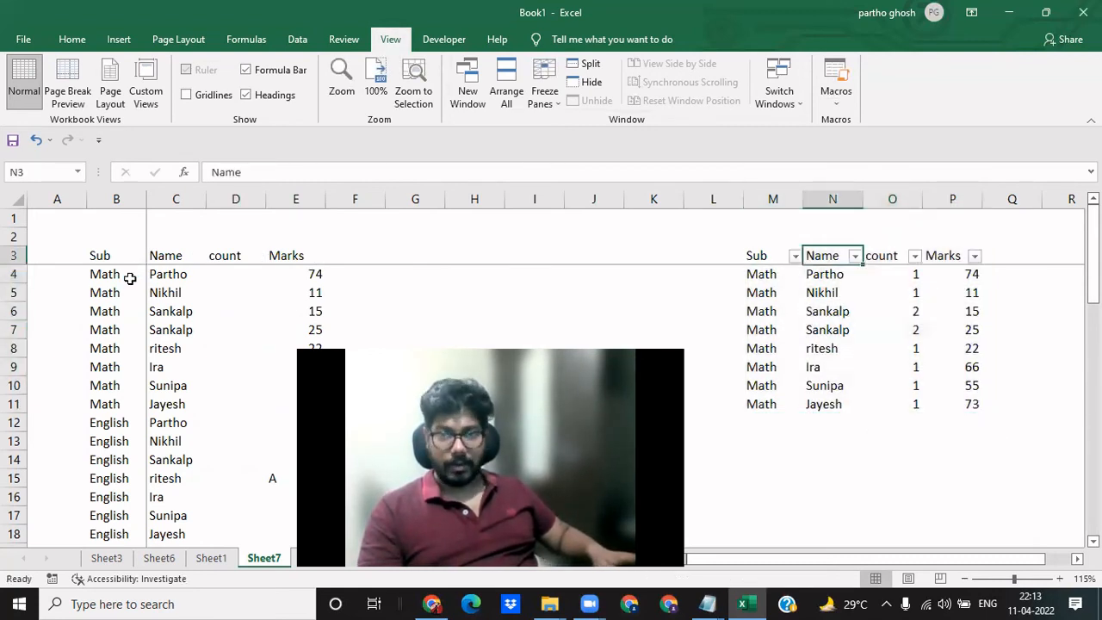
# - Examine the counts in the copied table down to the first entry of the repeated name
pyautogui.press('Right')
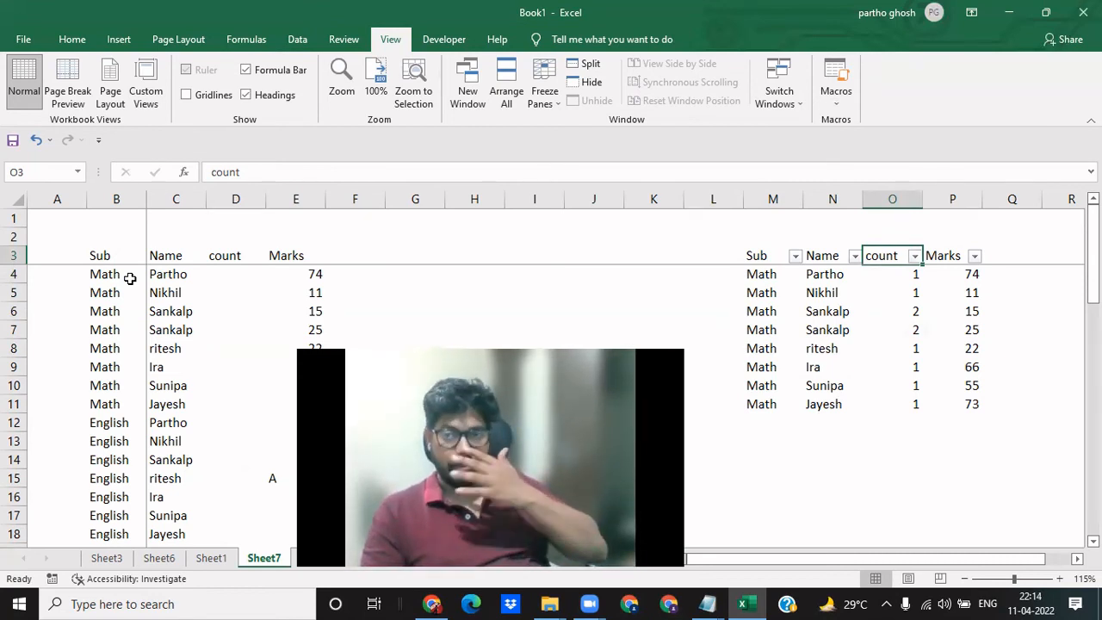
pyautogui.press('Down')
pyautogui.press('Down')
pyautogui.press('Down')
pyautogui.press('Down')
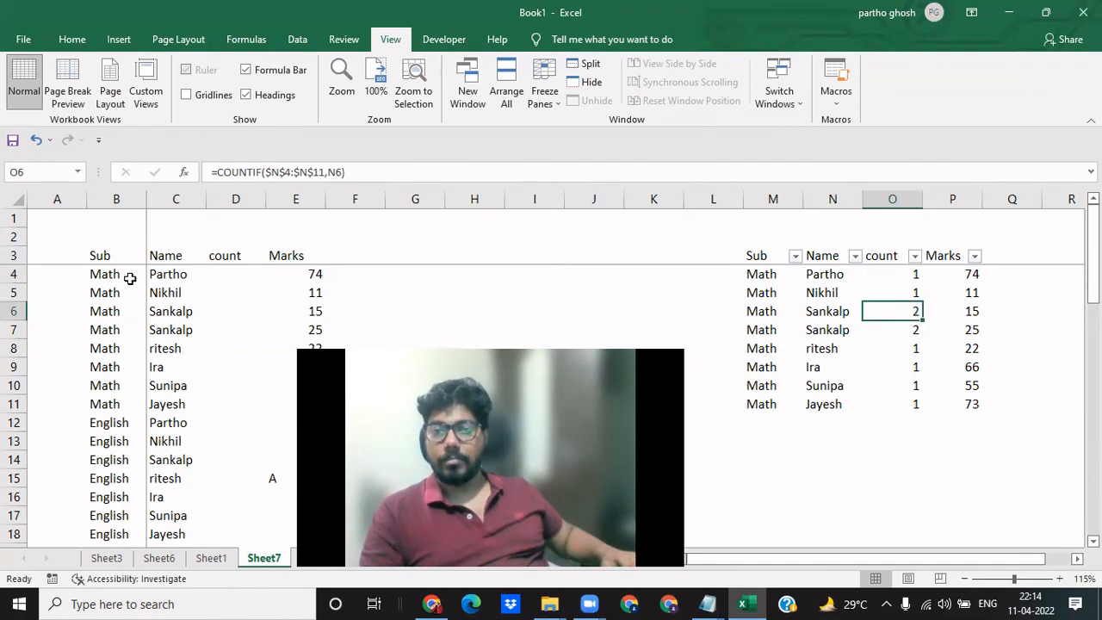
pyautogui.press('Up')
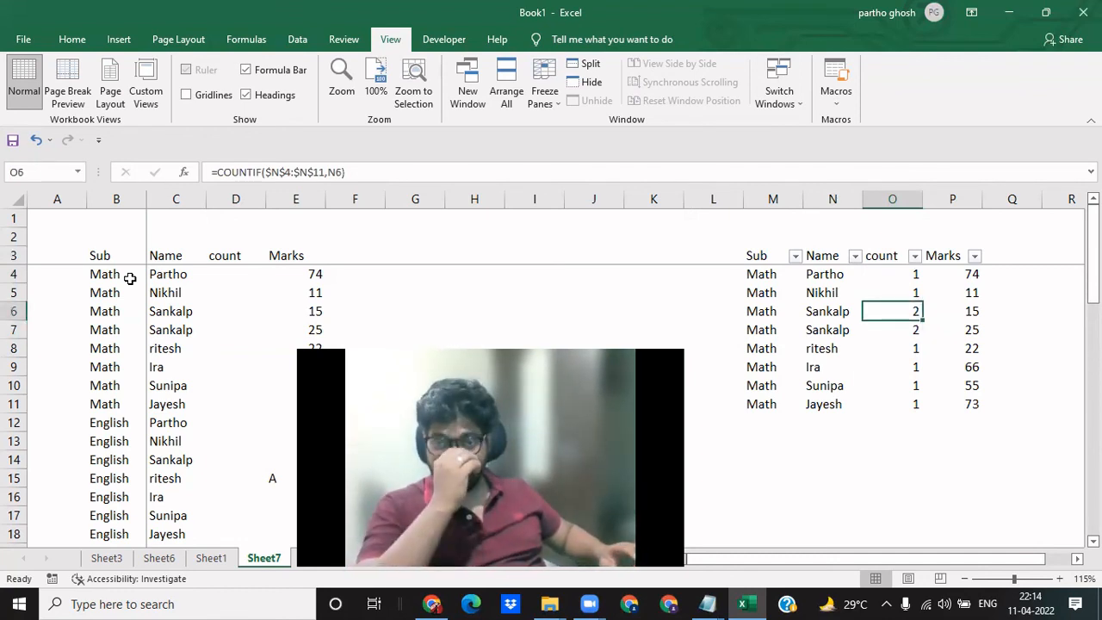
pyautogui.press('Up')
pyautogui.press('Up')
pyautogui.press('Up')
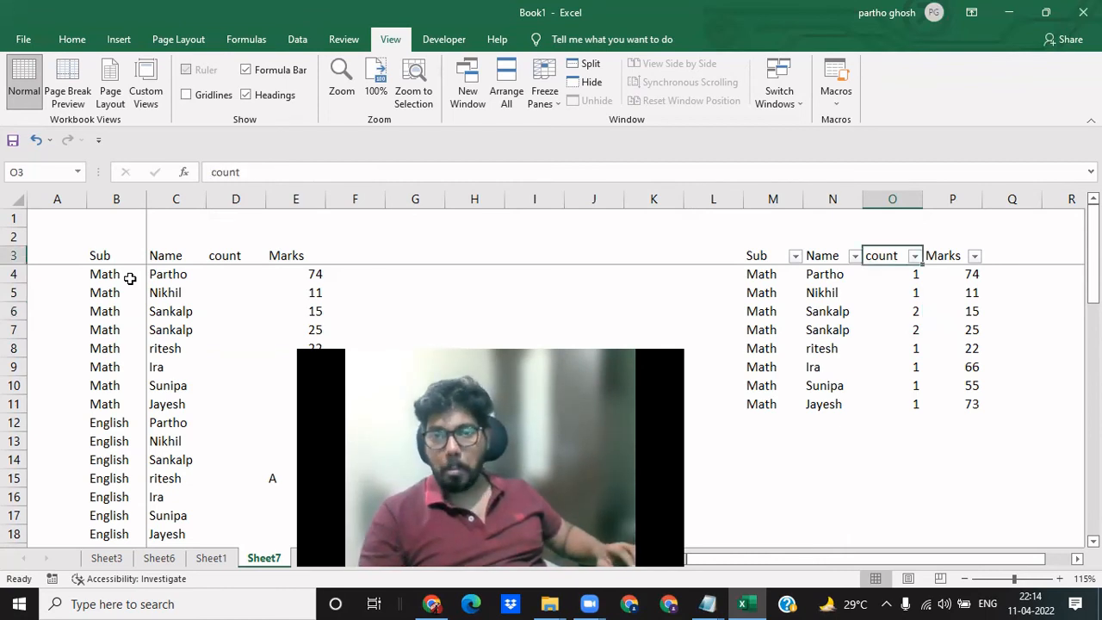
# - Filter the copied table's count column to show only the value 1
pyautogui.hotkey('alt', 'Down')
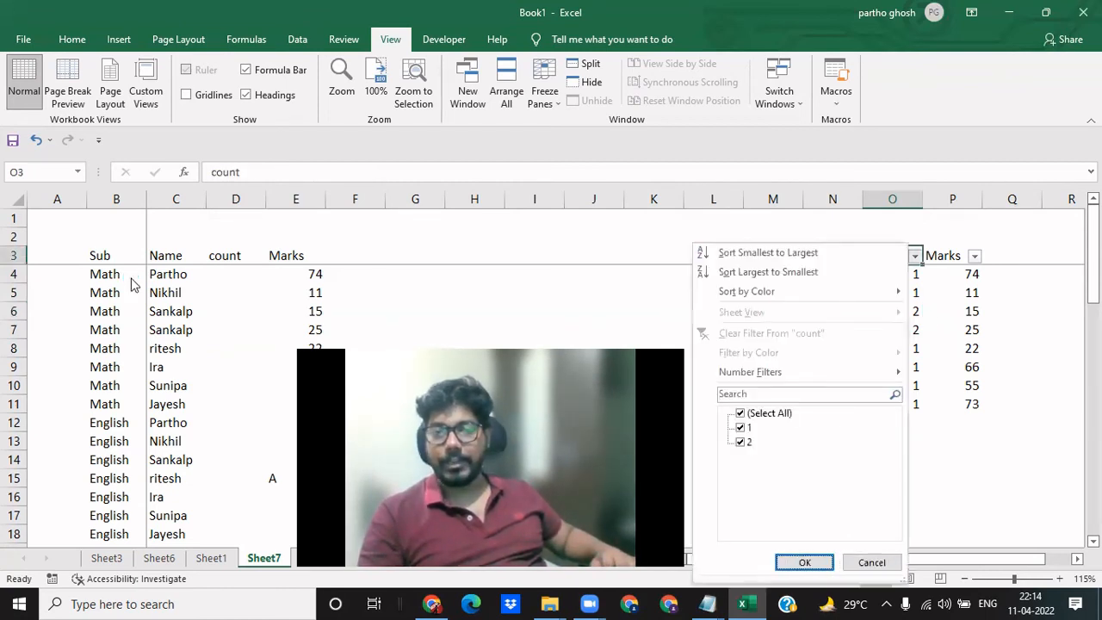
pyautogui.press('space')
pyautogui.press('Down')
pyautogui.press('space')
pyautogui.press('Return')
pyautogui.press('Down')
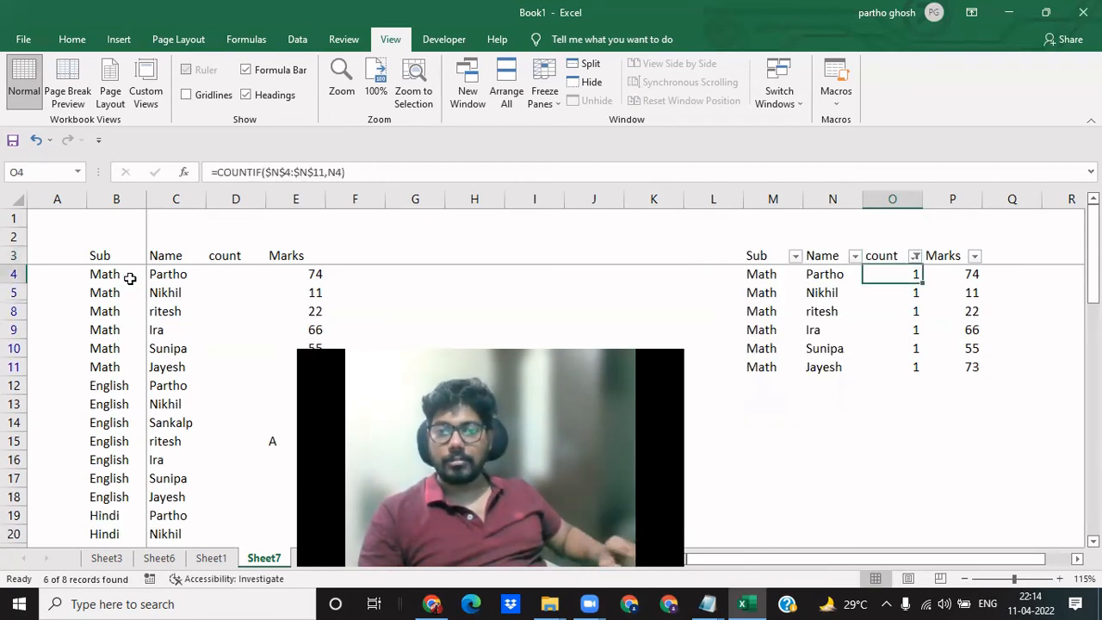
# - Highlight the filtered copied table, M3:P11, to review the rows whose count is 1
pyautogui.hotkey('ctrl', 'shift', 'Down')
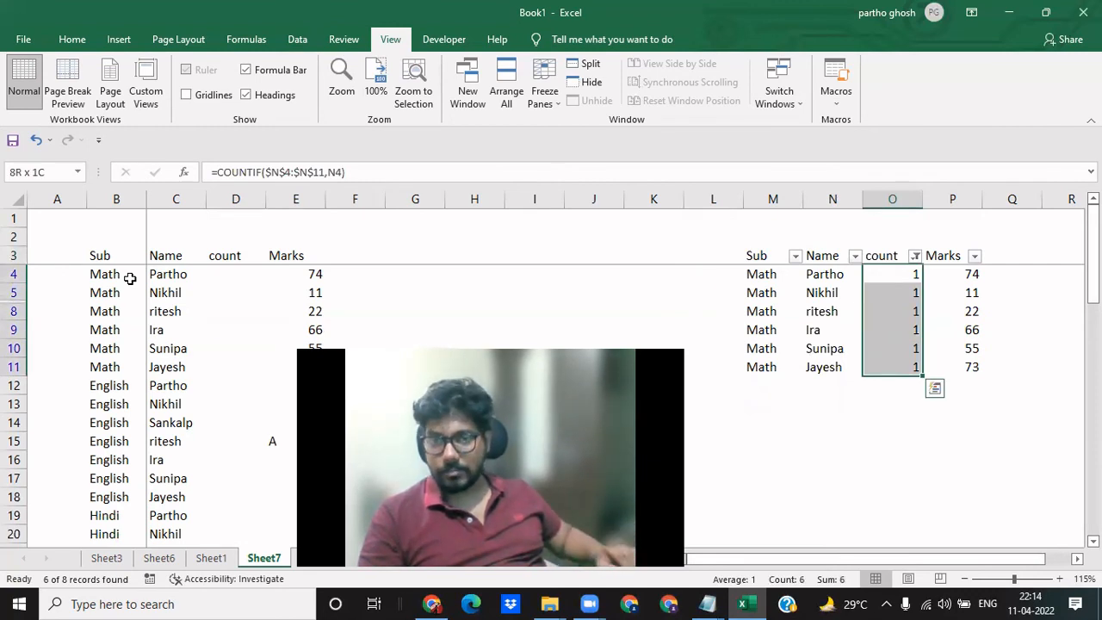
pyautogui.press('Up')
pyautogui.press('Left')
pyautogui.press('Left')
pyautogui.hotkey('ctrl', 'shift', 'Down')
pyautogui.hotkey('ctrl', 'shift', 'Right')
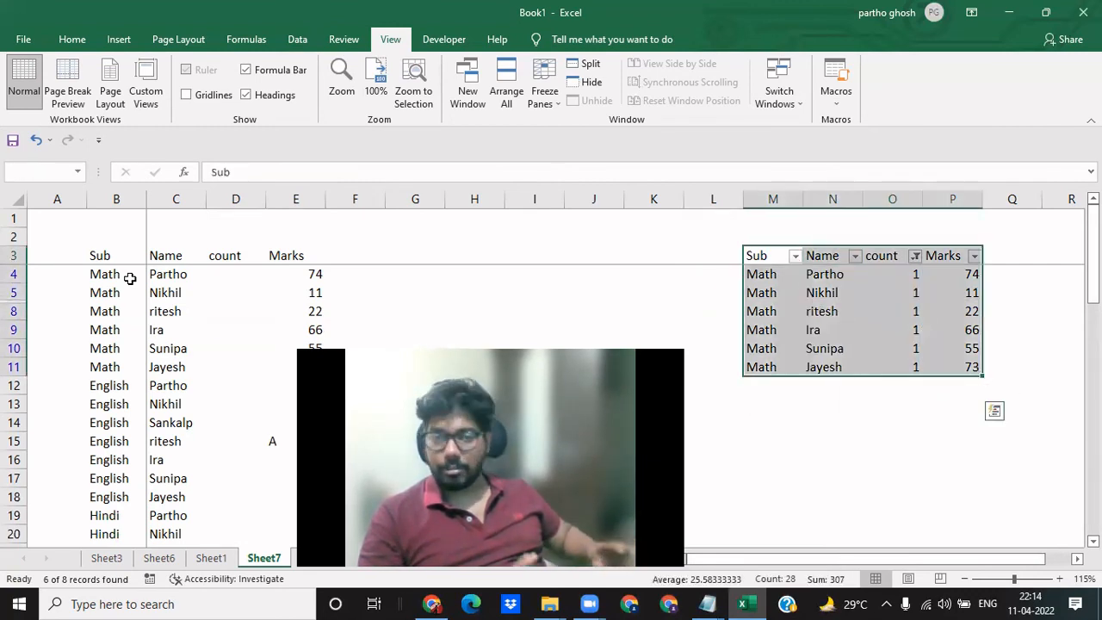
# - Change the copied table's count filter to show only the value 2
pyautogui.press('Down')
pyautogui.press('Right')
pyautogui.press('Up')
pyautogui.press('Right')
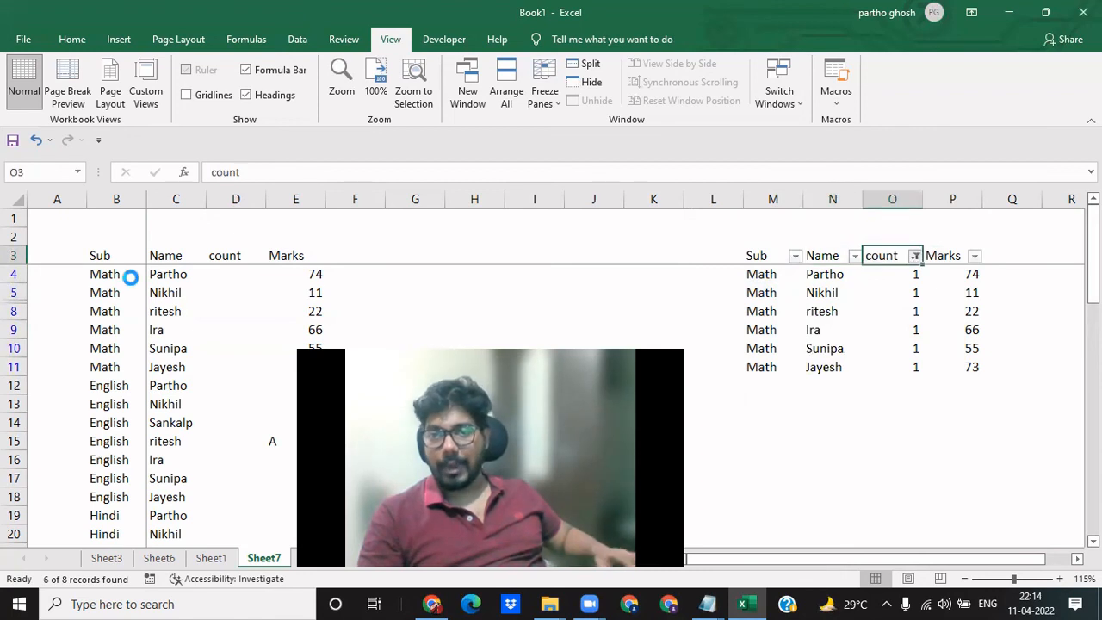
pyautogui.hotkey('alt', 'Down')
pyautogui.press('space')
pyautogui.press('Down')
# - Examine the counts and marks of the repeated student entries in the filtered copied table
pyautogui.press('Down')
pyautogui.press('space')
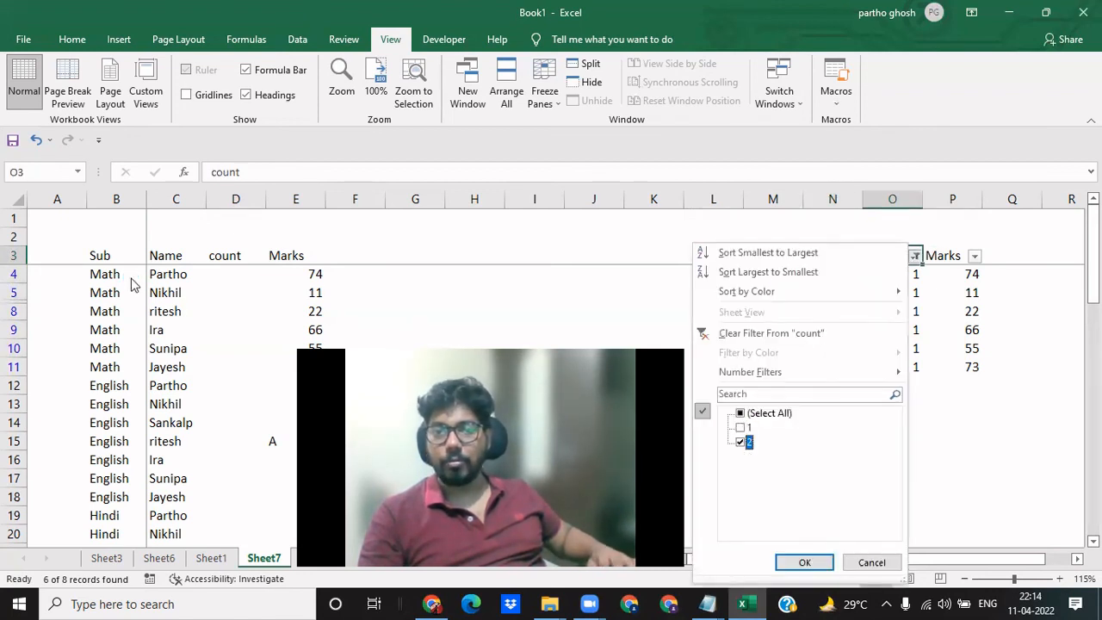
pyautogui.press('Return')
pyautogui.press('Down')
pyautogui.press('Right')
pyautogui.press('Down')
pyautogui.press('Left')
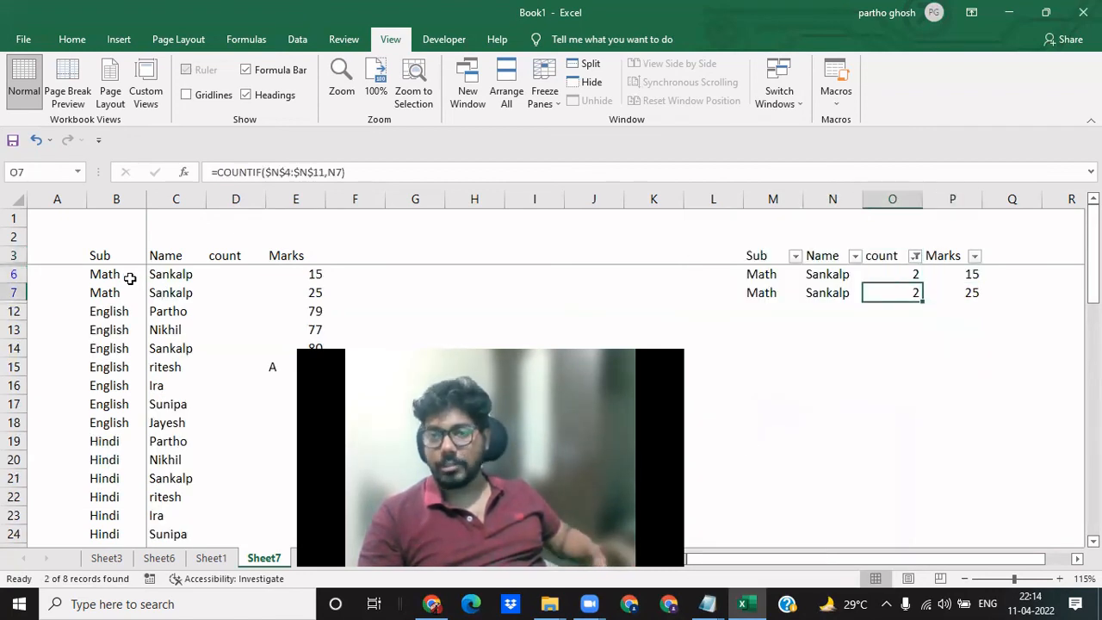
pyautogui.press('Right')
pyautogui.press('Up')
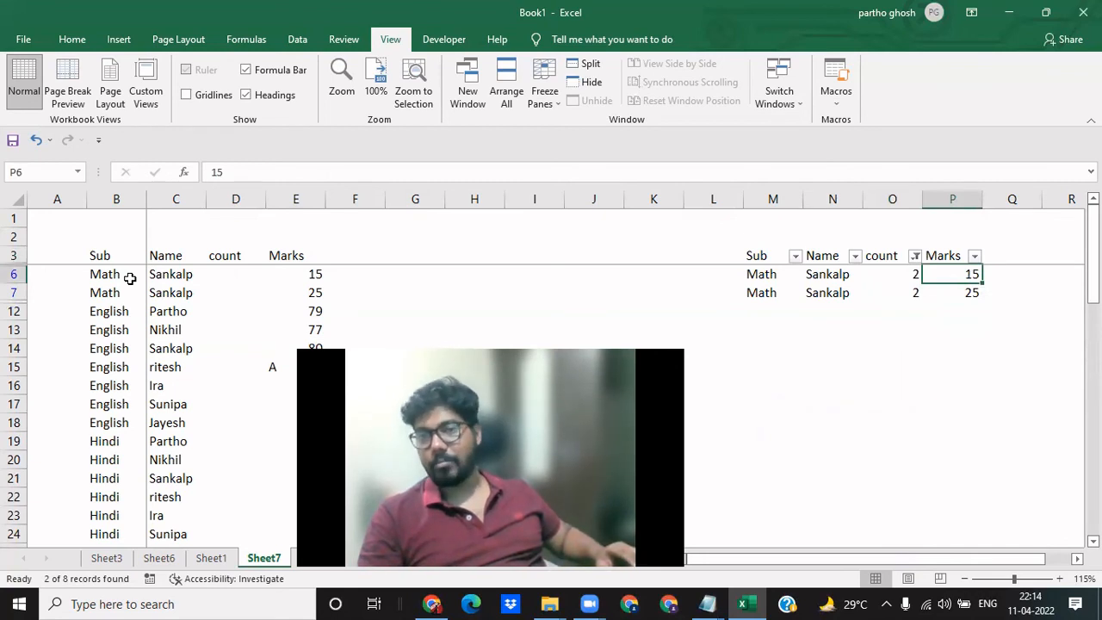
pyautogui.press('Down')
pyautogui.press('Left')
# - Set the copied table's count filter to select all values so every row shows
pyautogui.press('Up')
pyautogui.press('Up')
pyautogui.hotkey('alt', 'Down')
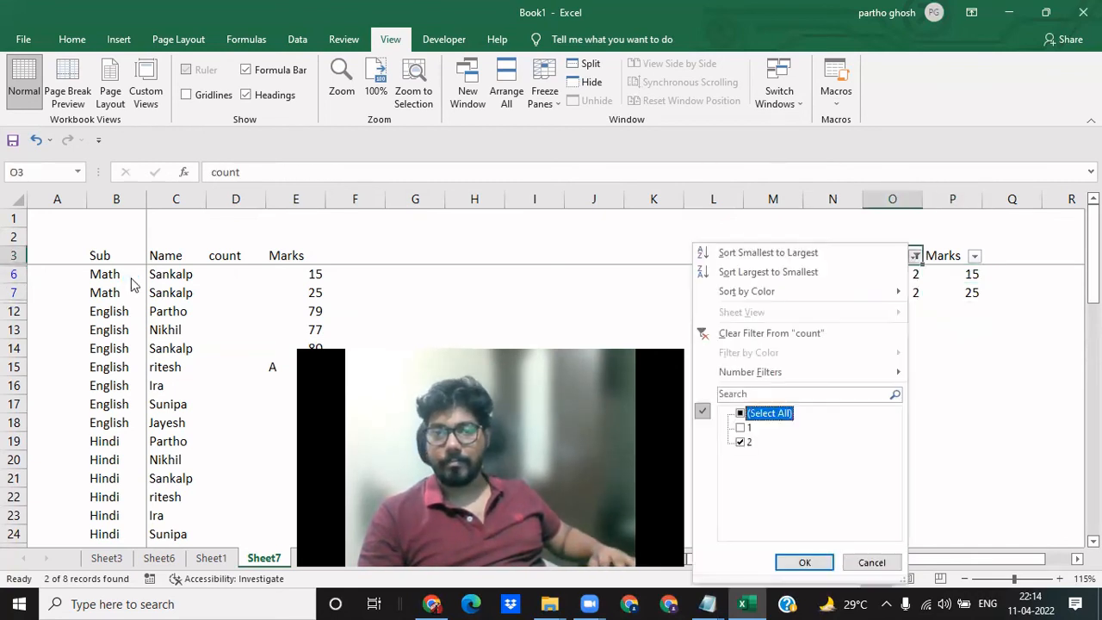
pyautogui.press('space')
pyautogui.press('Return')
pyautogui.press('Down')
pyautogui.press('Right')
pyautogui.press('Up')
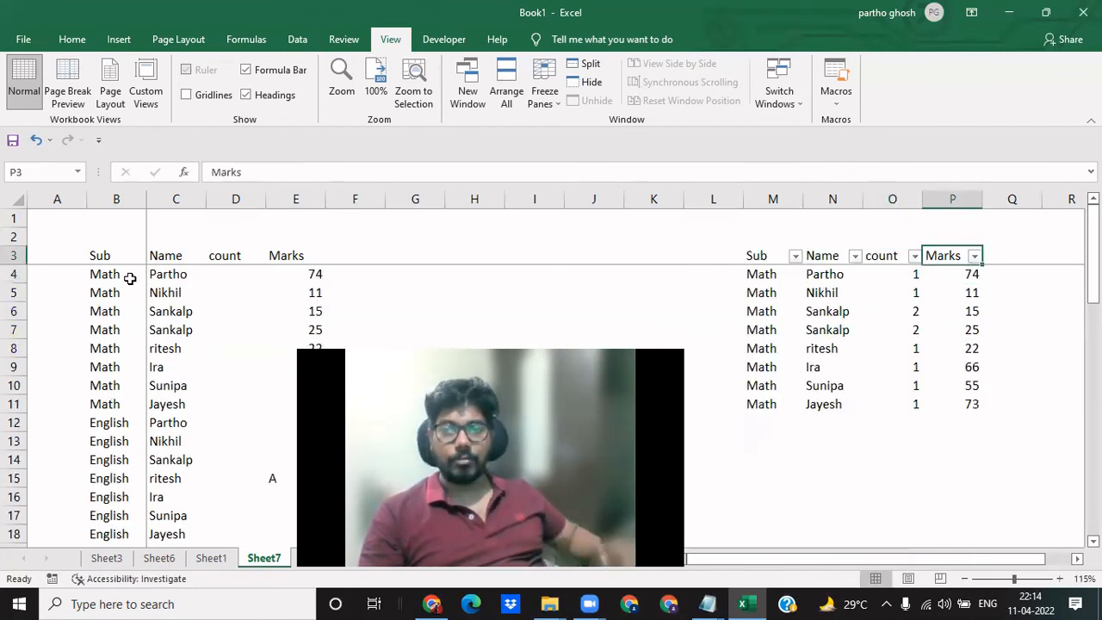
# - Add the header "Key" in F3, beside the original table's Marks column
pyautogui.press('Right')
pyautogui.press('Left')
pyautogui.press('Left')
pyautogui.press('Left')
pyautogui.press('Left')
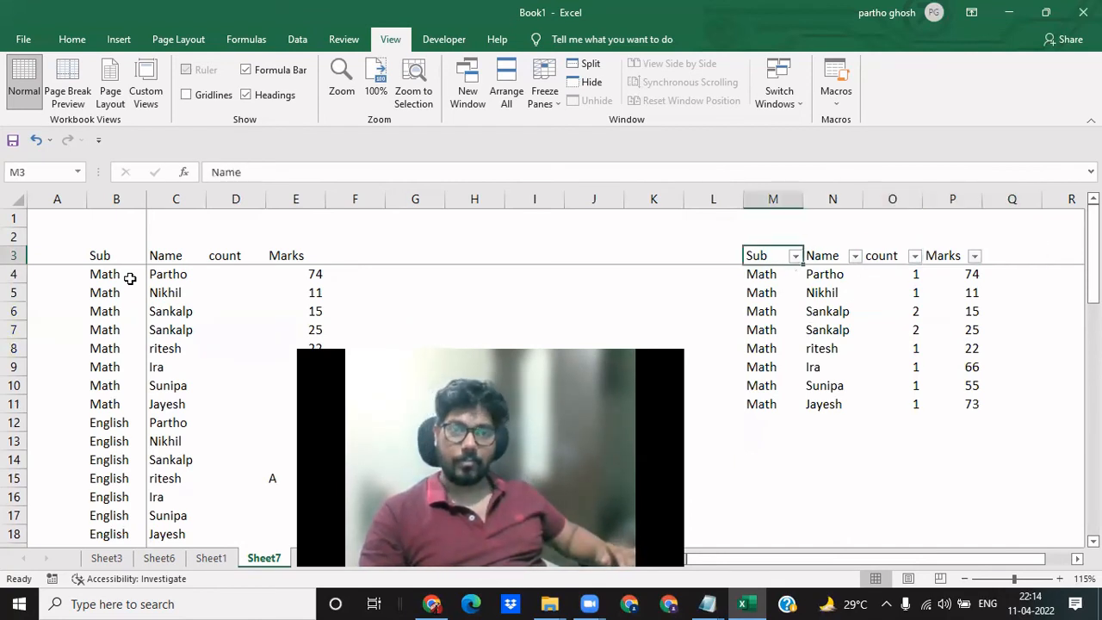
pyautogui.press('Left')
pyautogui.press('Left')
pyautogui.press('Left')
pyautogui.press('Left')
pyautogui.press('Left')
pyautogui.press('Left')
pyautogui.press('Left')
pyautogui.press('Left')
pyautogui.press('Right')
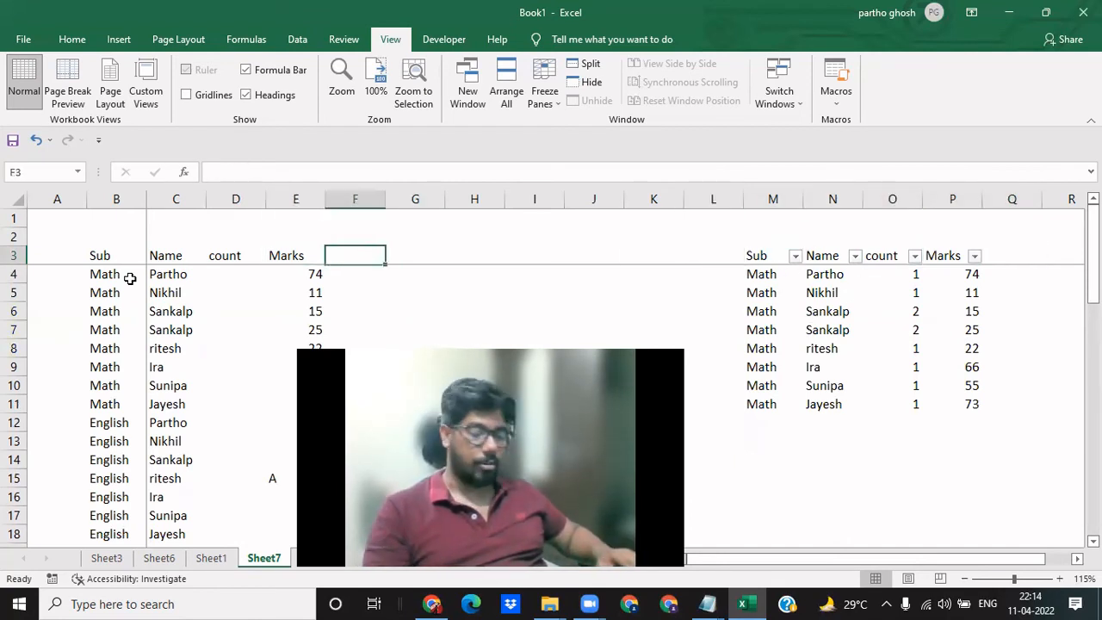
pyautogui.write('Key')
pyautogui.press('Return')
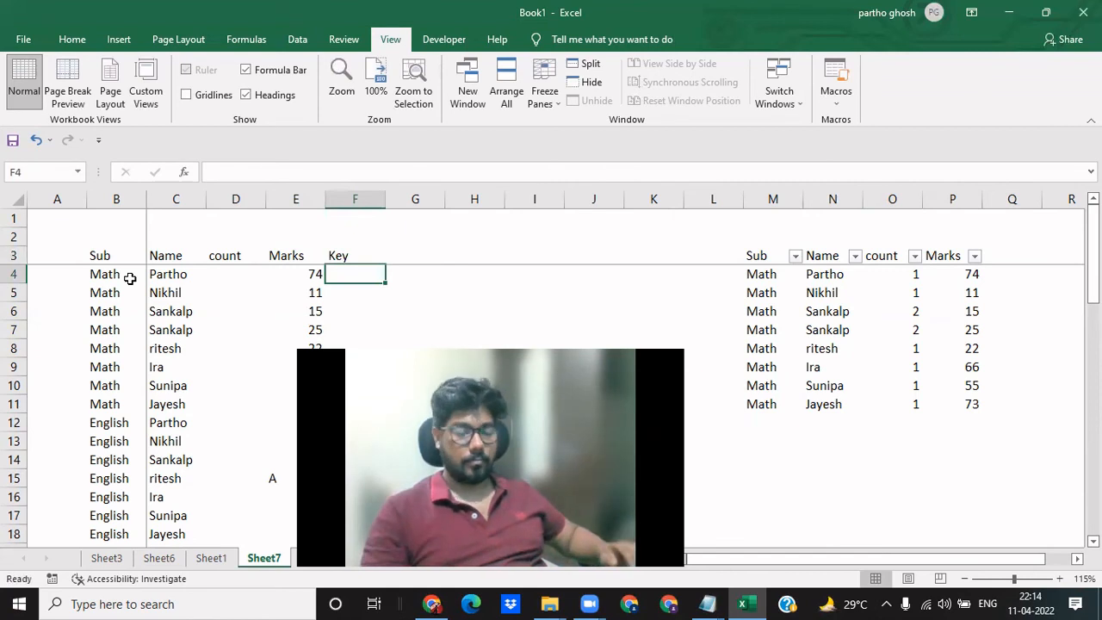
# - Try to build the key in F4 with the formula =B4,C4,E4) and accept Excel's suggested correction
pyautogui.write('=')
pyautogui.press('Left')
pyautogui.press('Left')
pyautogui.press('Left')
pyautogui.press('Left')
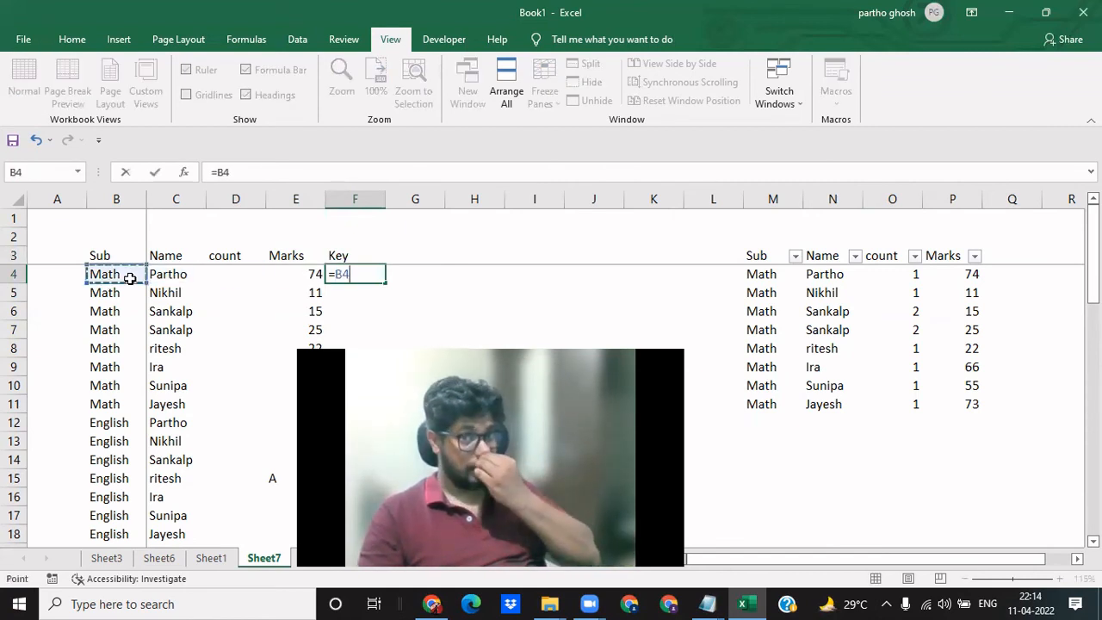
pyautogui.write(',')
pyautogui.press('Left')
pyautogui.press('Left')
pyautogui.press('Left')
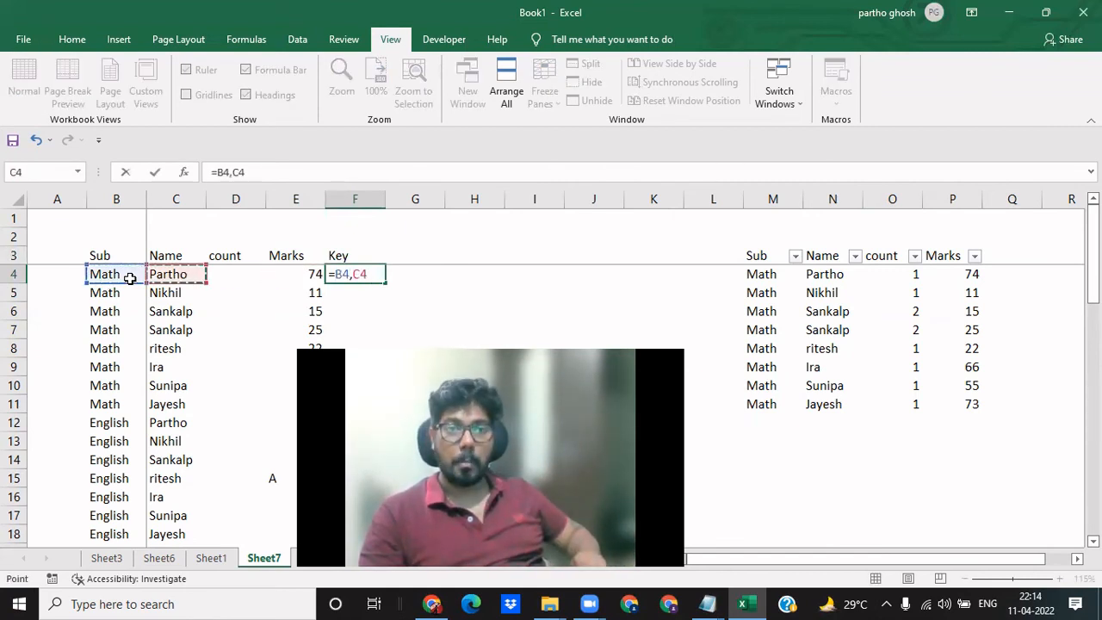
pyautogui.write(',')
pyautogui.press('Left')
pyautogui.press('Left')
pyautogui.press('Right')
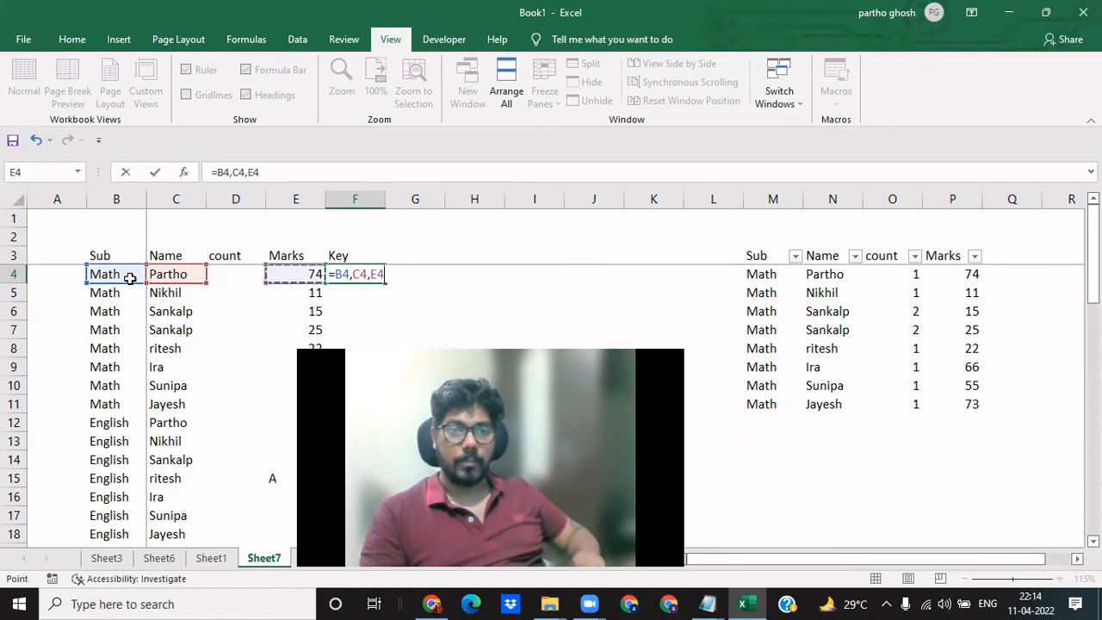
pyautogui.write(')')
pyautogui.press('Return')
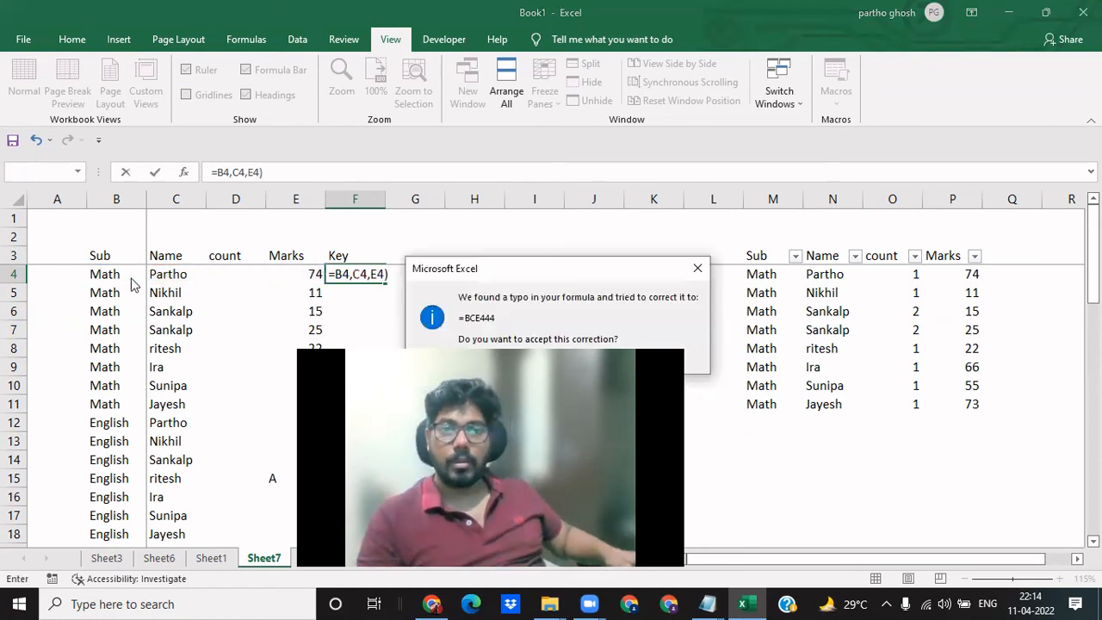
pyautogui.press('Return')
pyautogui.press('Up')
pyautogui.press('F2')
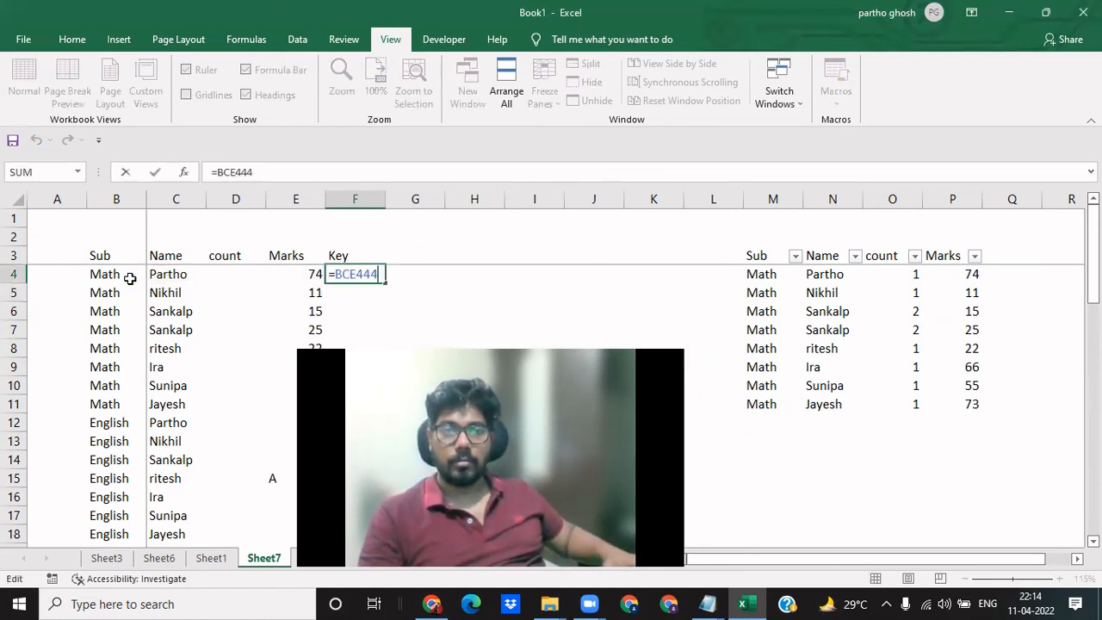
pyautogui.press('Escape')
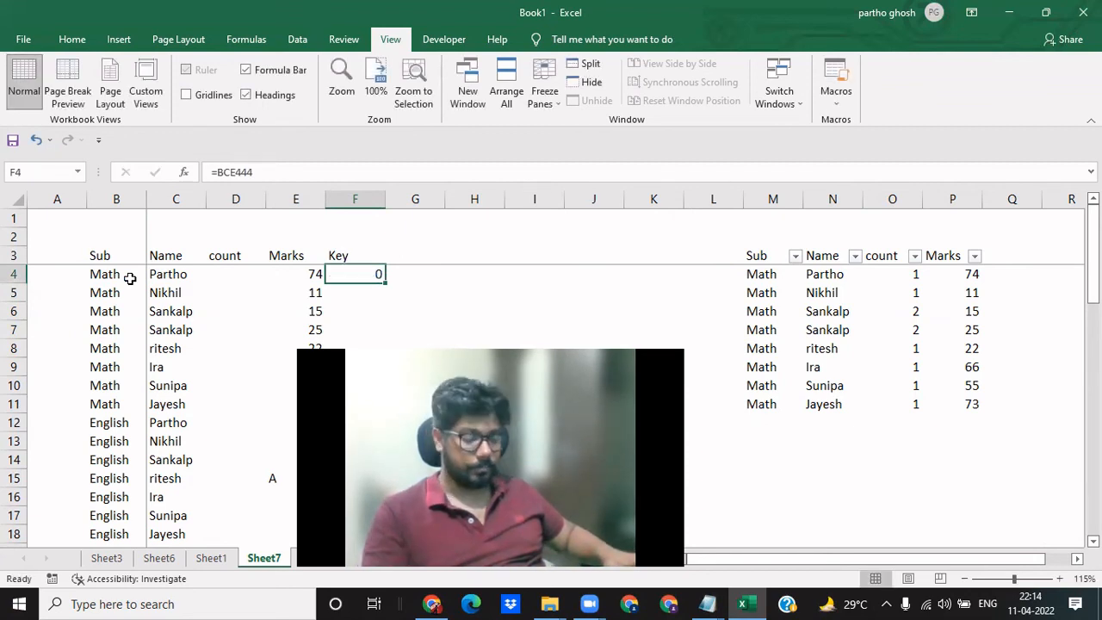
# - Enter =CONCATENATE(B4,C4,E4) in F4 to join the subject, name and marks into one key
pyautogui.write('=conc')
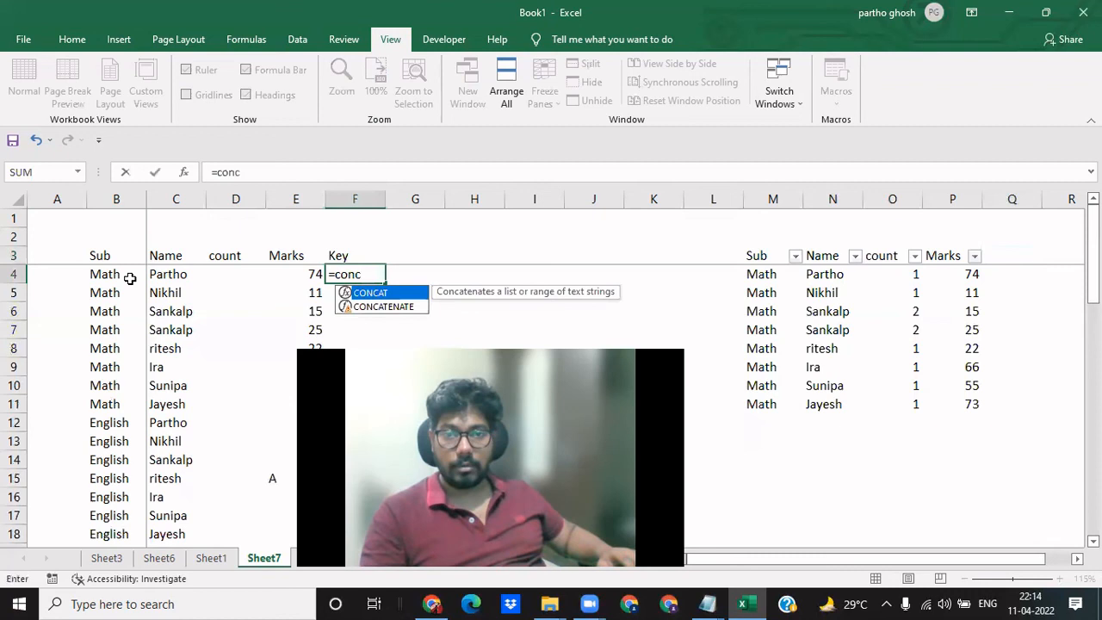
pyautogui.press('Down')
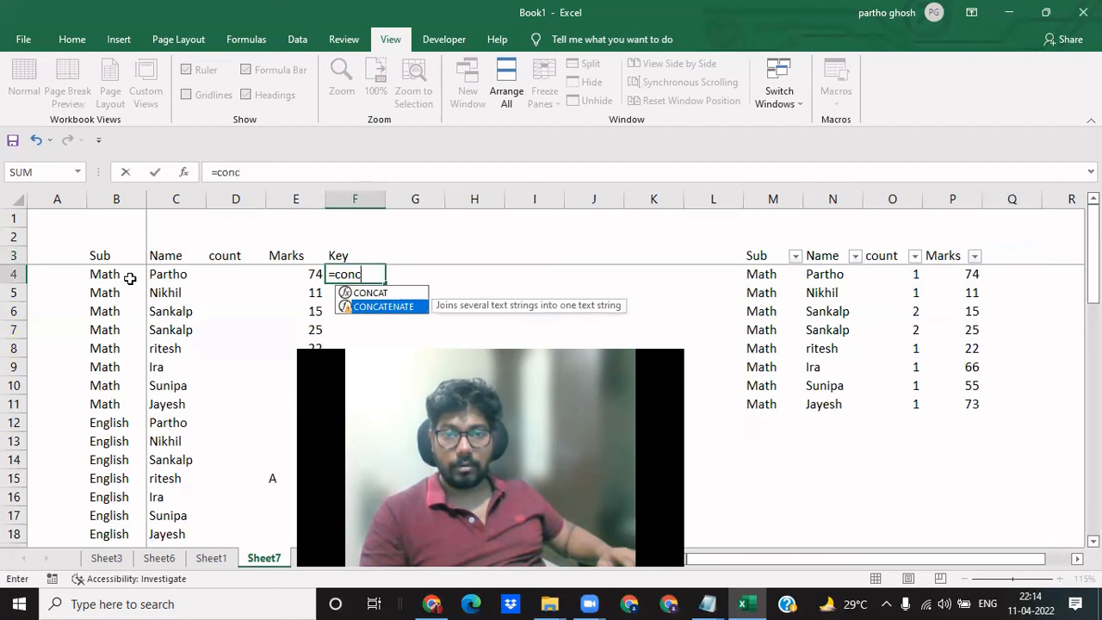
pyautogui.press('Tab')
pyautogui.press('Left')
pyautogui.press('Left')
pyautogui.press('Left')
pyautogui.press('Left')
pyautogui.press('Left')
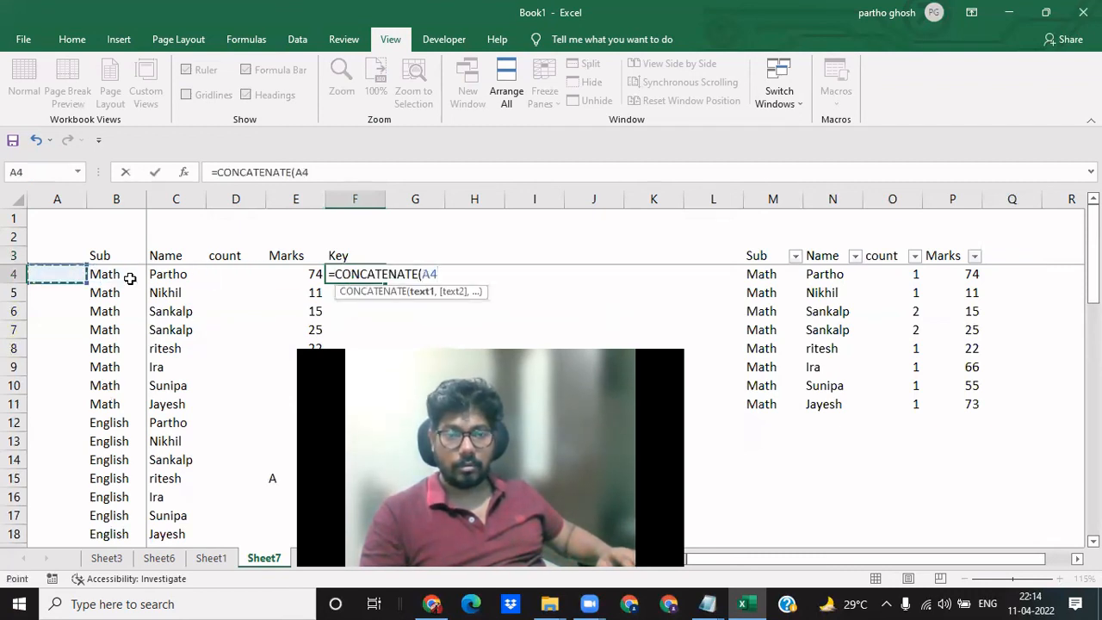
pyautogui.press('Right')
pyautogui.write(',')
pyautogui.press('Left')
pyautogui.press('Left')
pyautogui.press('Left')
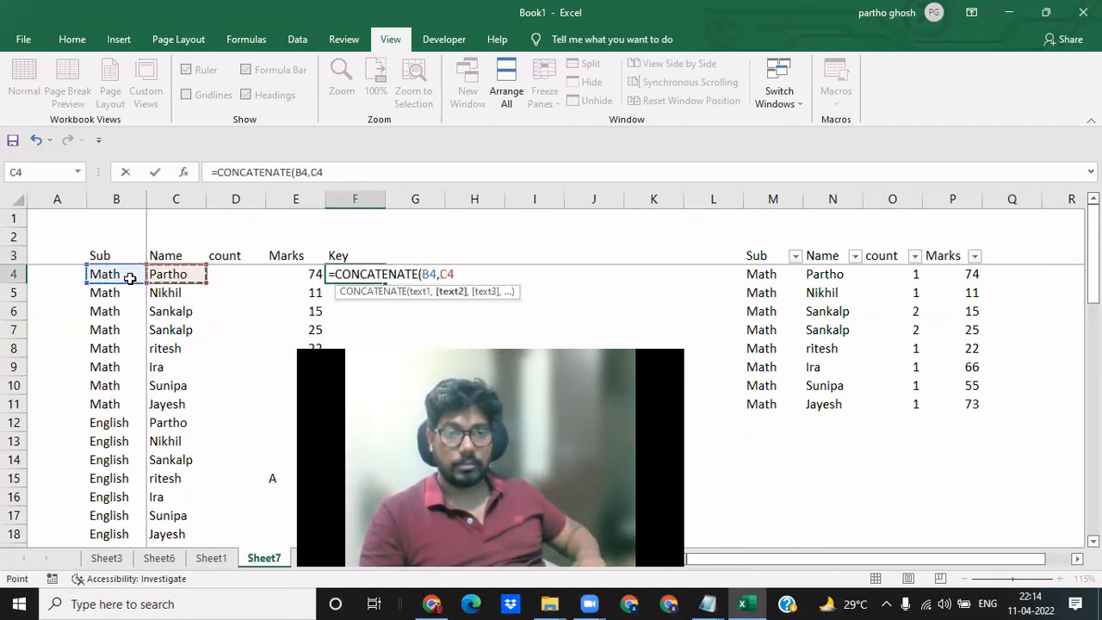
pyautogui.write(',')
# - Copy the key formula from F4 down the Key column to F53
pyautogui.press('Left')
pyautogui.press('Left')
pyautogui.press('Right')
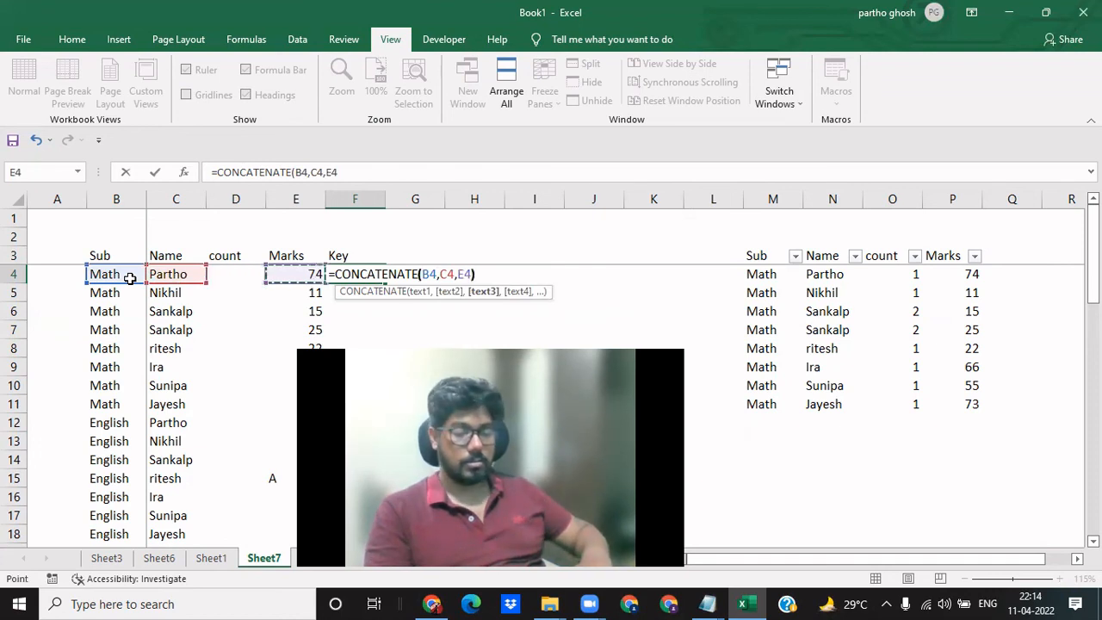
pyautogui.press('Return')
pyautogui.press('Up')
pyautogui.hotkey('ctrl', 'c')
pyautogui.press('Left')
pyautogui.press('Left')
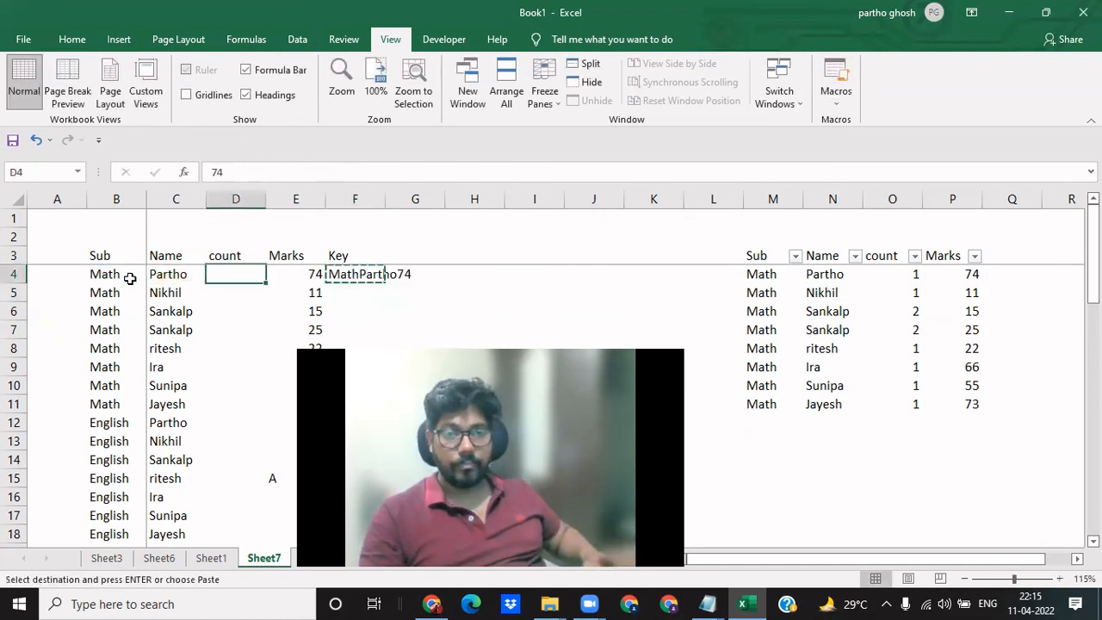
pyautogui.press('Left')
pyautogui.hotkey('ctrl', 'Down')
pyautogui.press('Right')
pyautogui.press('Right')
pyautogui.press('Right')
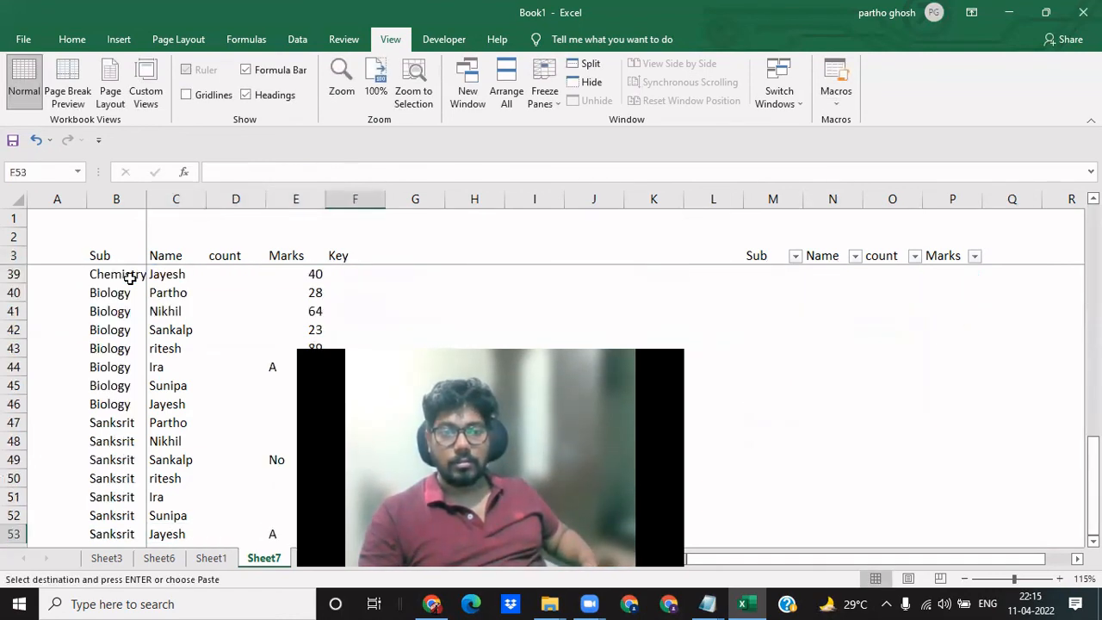
pyautogui.hotkey('ctrl', 'shift', 'Up')
pyautogui.press('Return')
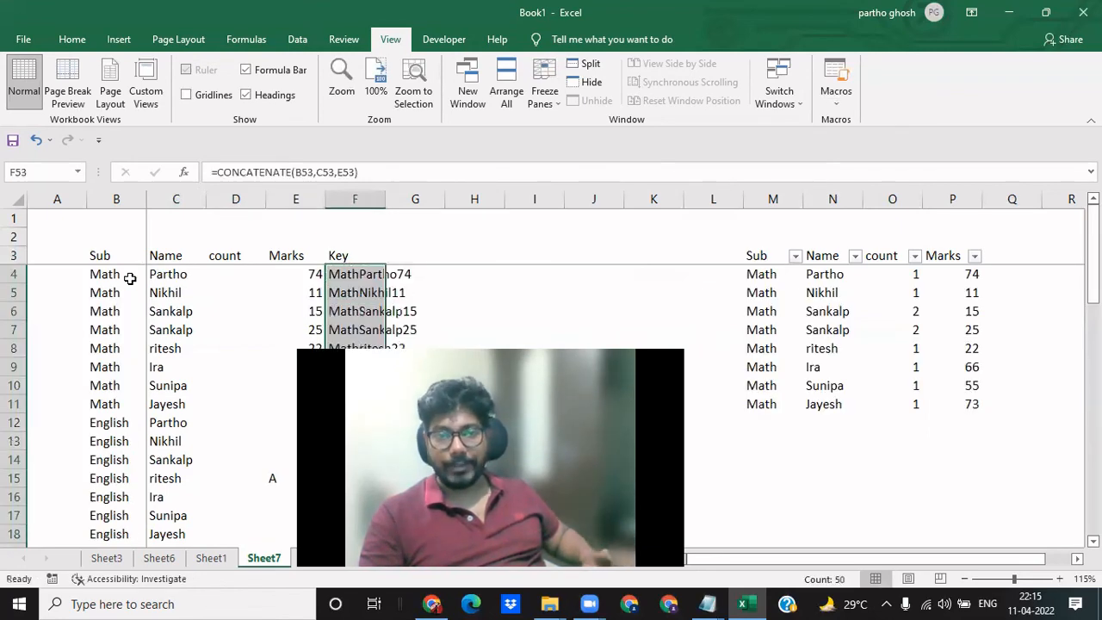
# - Examine the subject, name and marks cells in row 4 against the combined key in F4
pyautogui.press('Up')
pyautogui.press('Up')
pyautogui.press('Left')
pyautogui.press('Left')
pyautogui.press('Up')
pyautogui.press('Left')
pyautogui.press('Left')
pyautogui.hotkey('ctrl', 'Up')
pyautogui.press('Down')
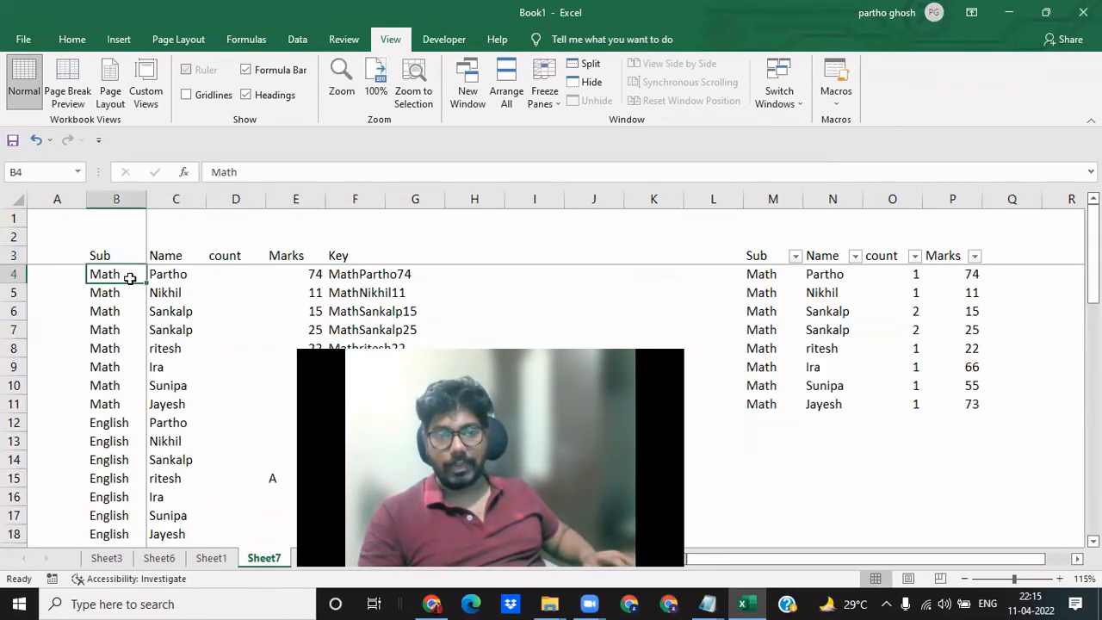
pyautogui.press('Right')
pyautogui.press('Right')
pyautogui.press('Right')
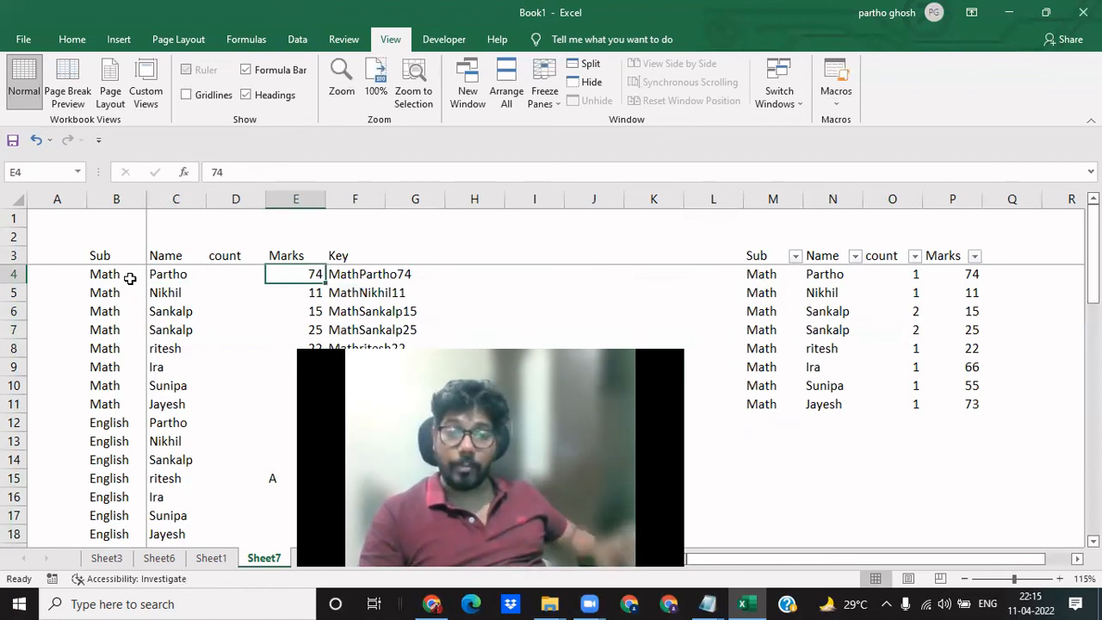
pyautogui.press('Right')
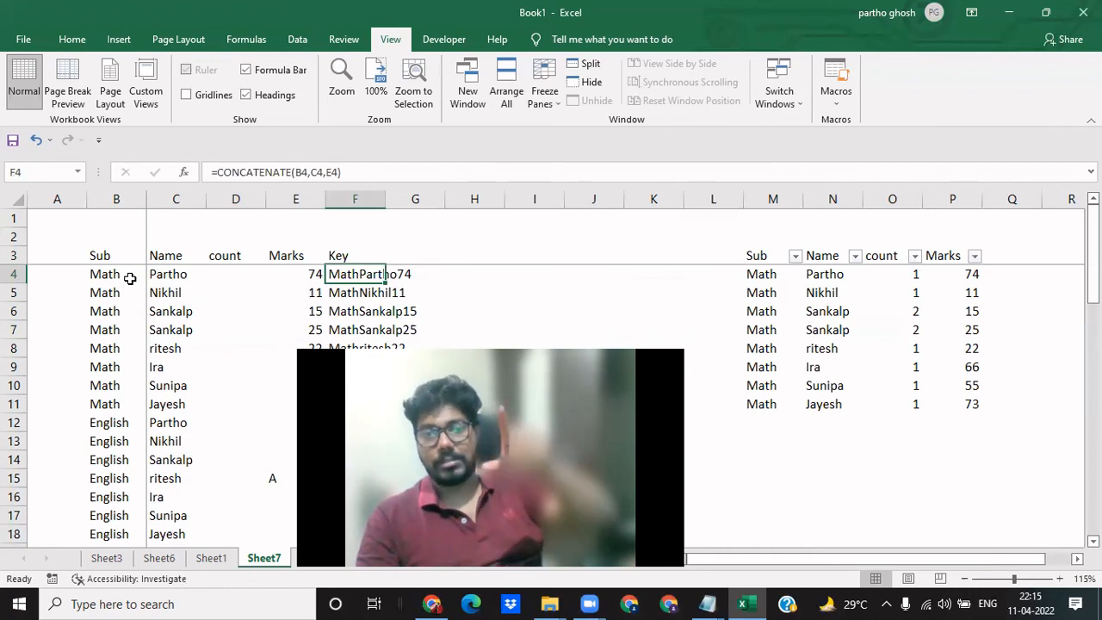
pyautogui.press('Left')
pyautogui.press('Right')
pyautogui.press('Right')
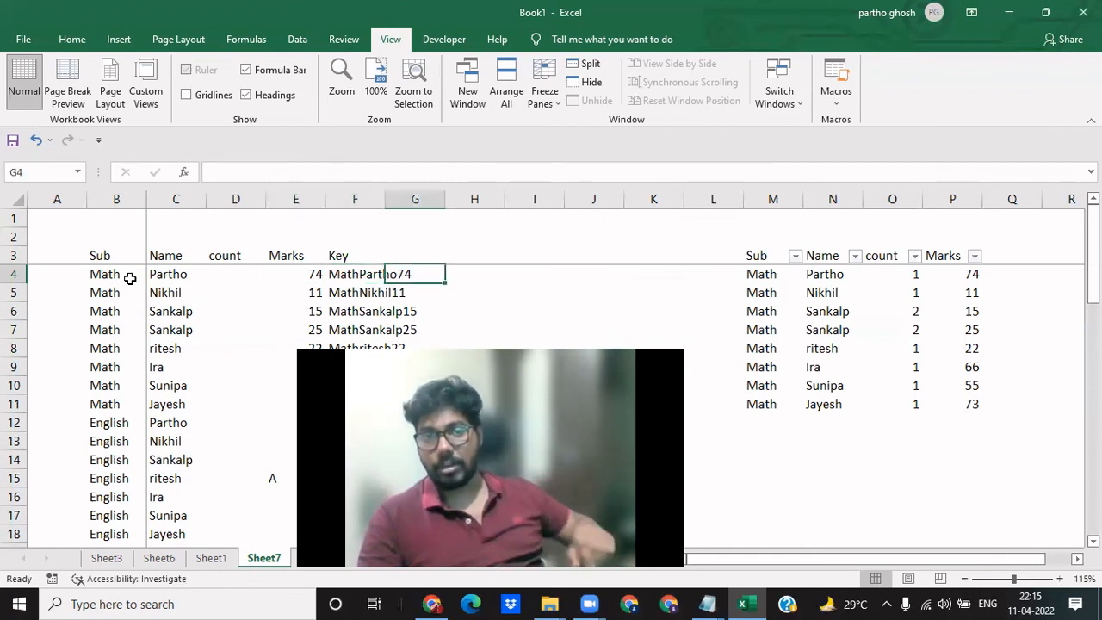
pyautogui.press('Left')
# - Add the header "Count" in G3, beside the Key column
pyautogui.press('Right')
pyautogui.press('Left')
# - AutoFit the width of the Key column, F, to its contents
pyautogui.hotkey('ctrl', 'space')
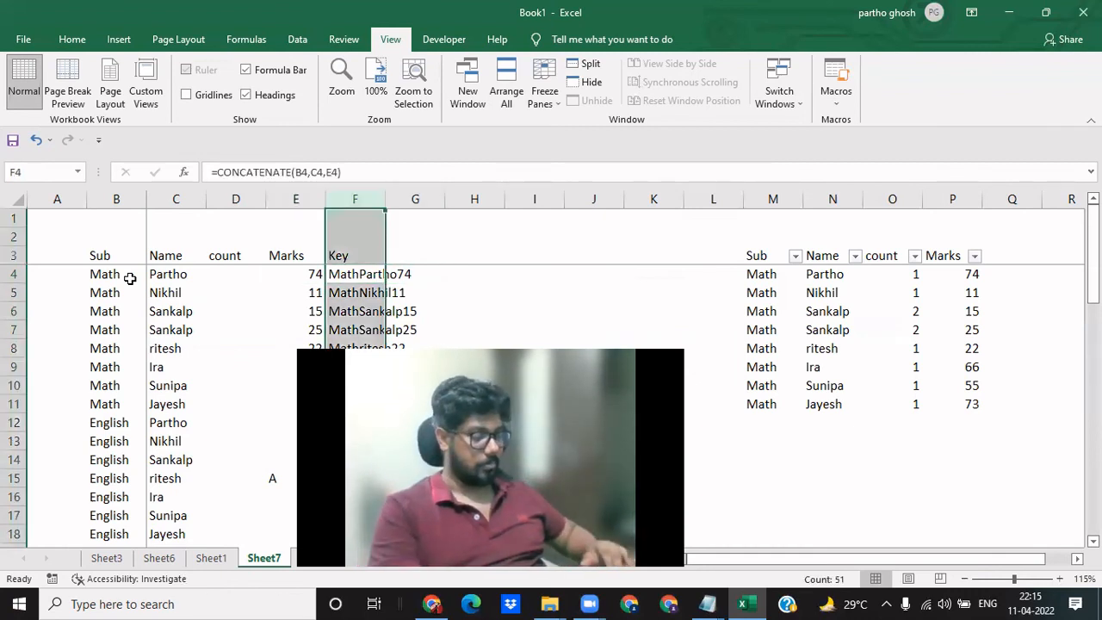
pyautogui.hotkey('alt', 'o')
pyautogui.press('c')
pyautogui.press('a')
pyautogui.press('Right')
pyautogui.press('Up')
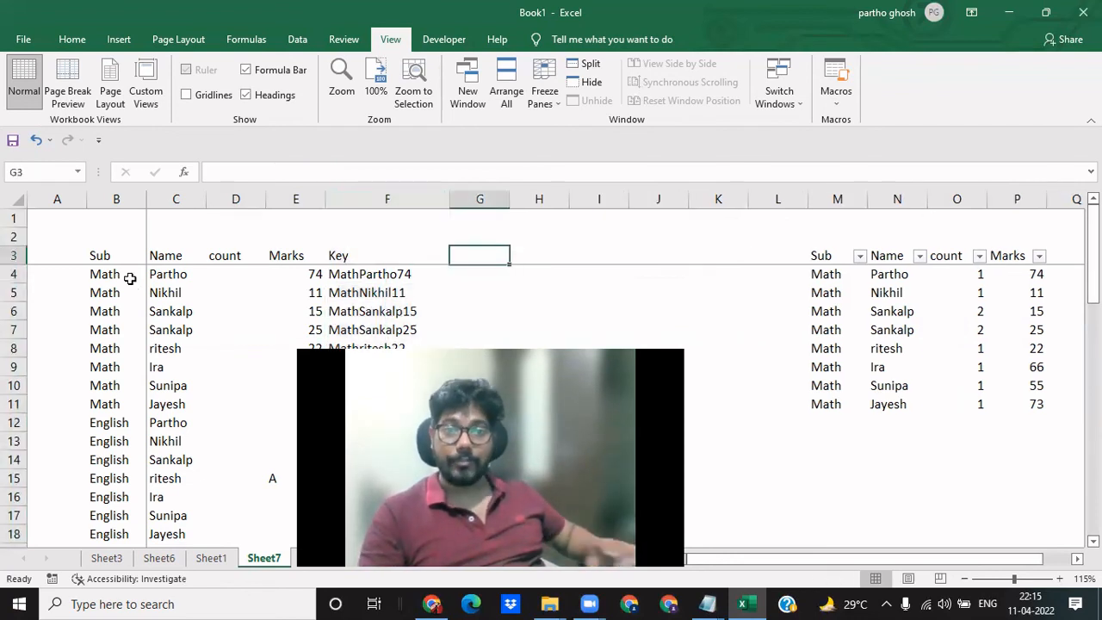
pyautogui.write('Count')
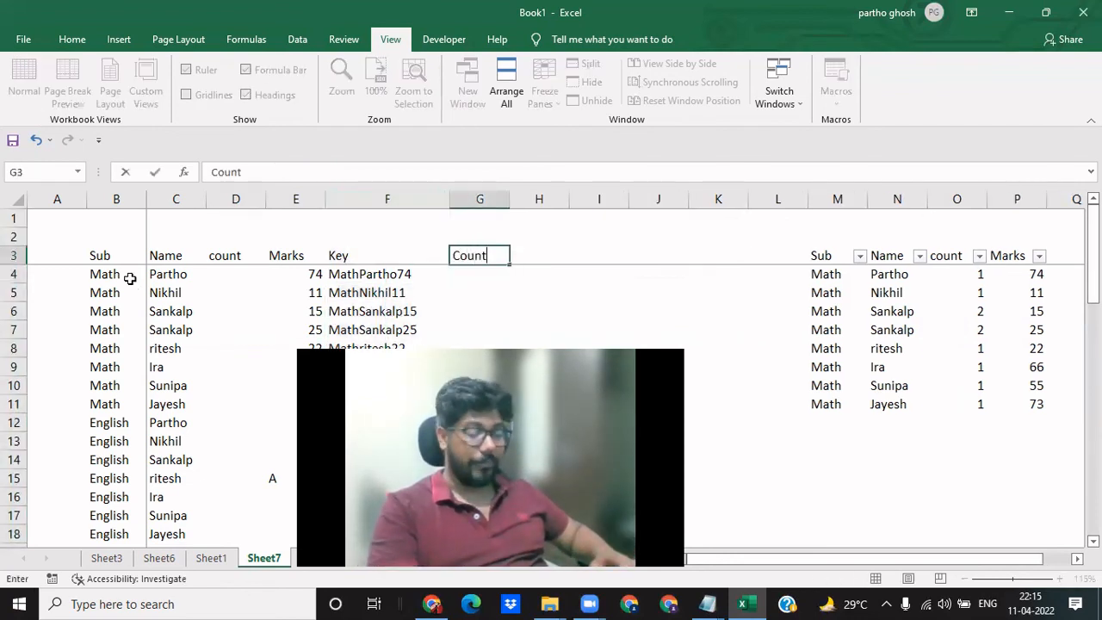
pyautogui.press('Return')
# - Enter =COUNTIF($F$4:$F$53,F4) in G4 to count how often the row's key occurs in the Key column
pyautogui.write('=')
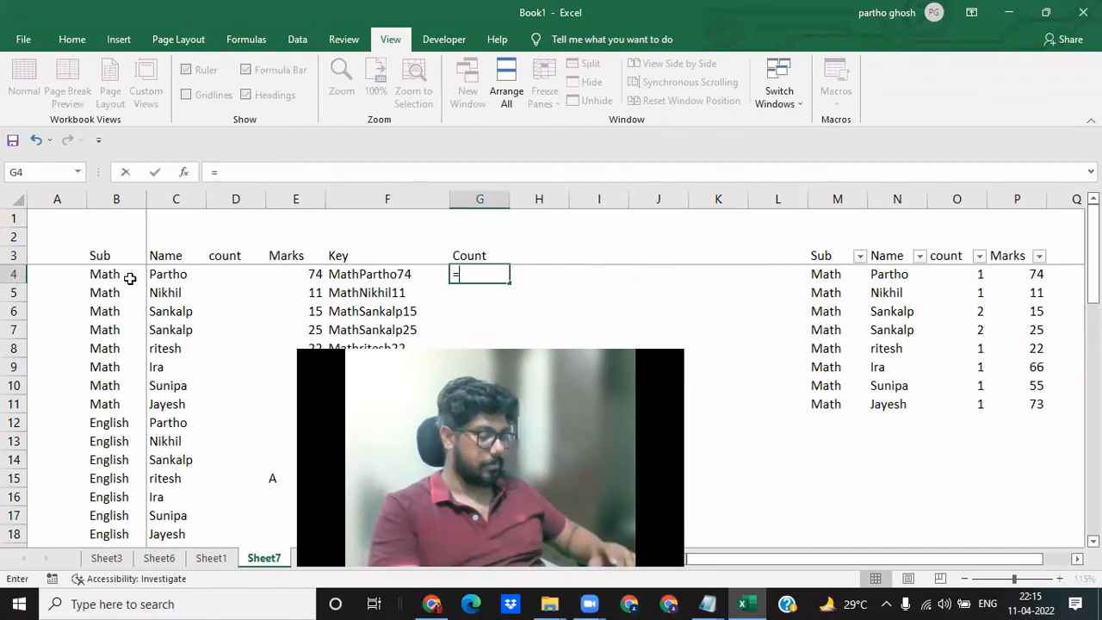
pyautogui.write('countif')
pyautogui.press('Tab')
pyautogui.press('Left')
pyautogui.press('Left')
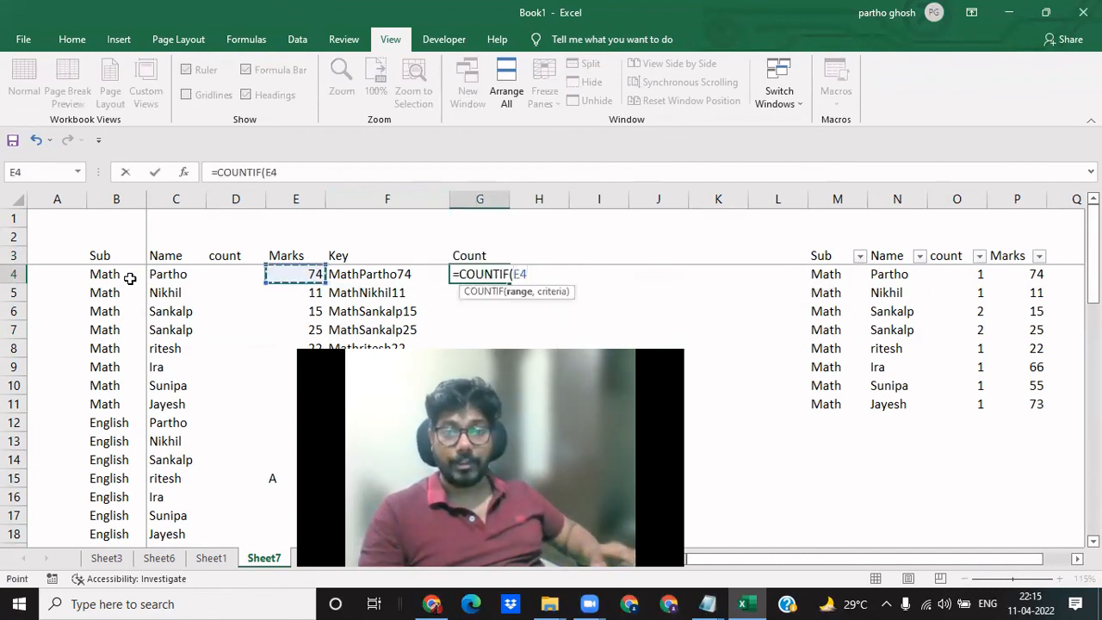
pyautogui.press('Right')
pyautogui.hotkey('ctrl', 'shift', 'Down')
pyautogui.press('F4')
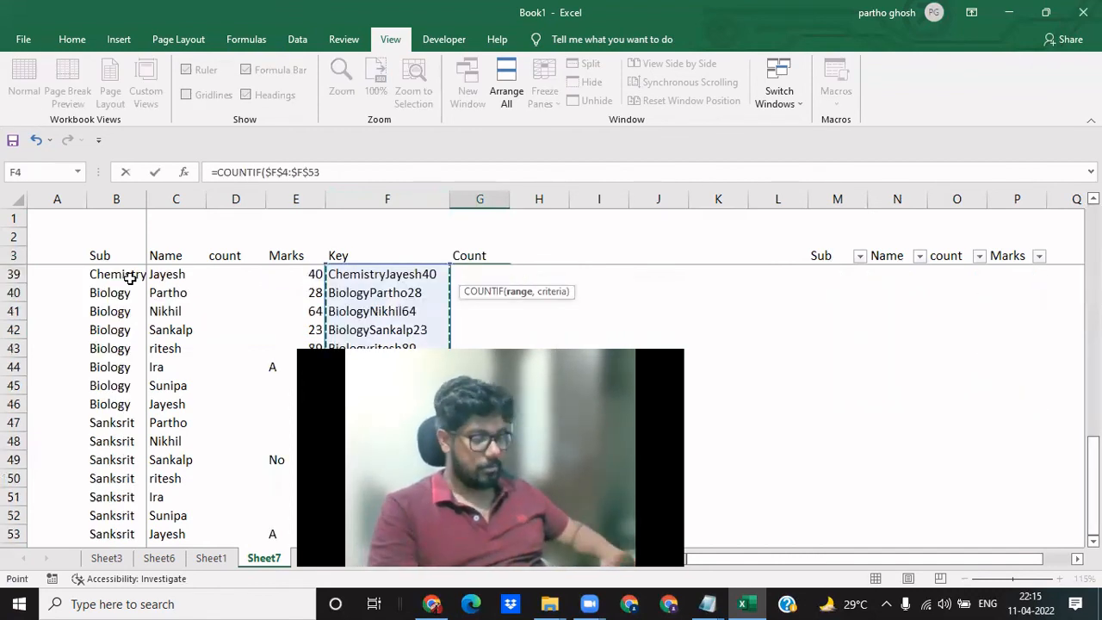
pyautogui.write(',G4')
pyautogui.press('Up')
pyautogui.press('Left')
pyautogui.press('Down')
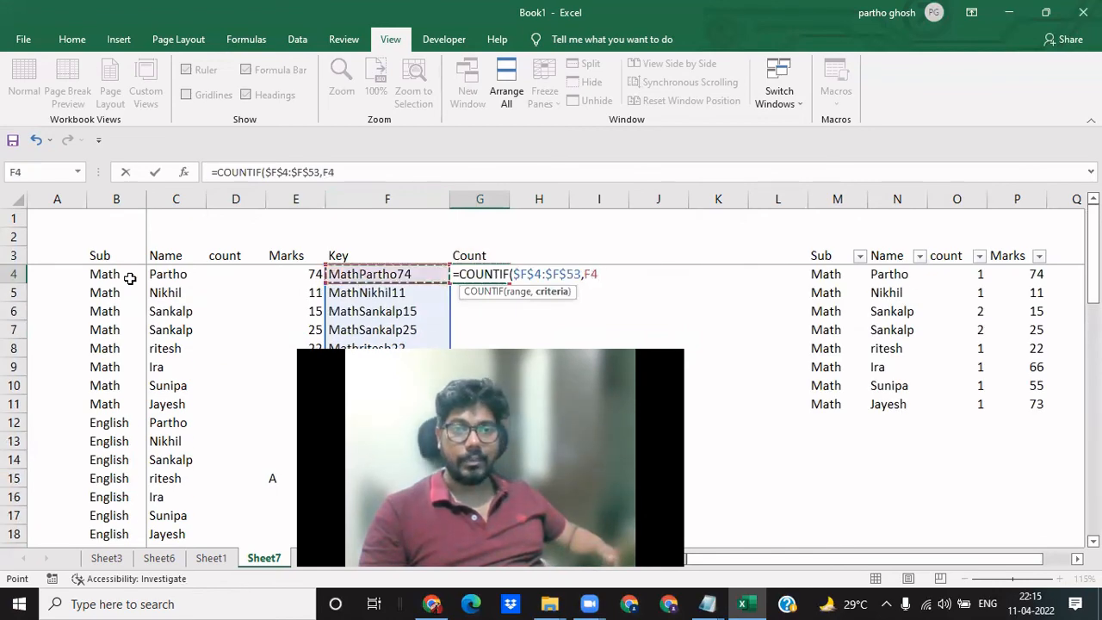
pyautogui.press('Return')
pyautogui.press('Up')
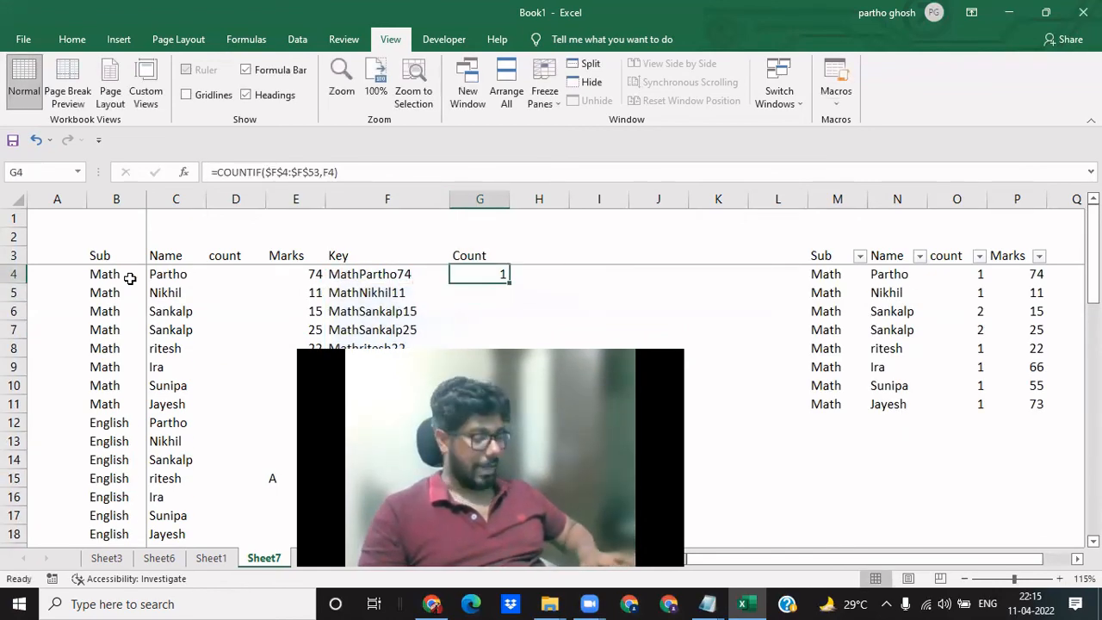
# - Copy the COUNTIF formula from G4 down the Count column to G53
pyautogui.hotkey('ctrl', 'c')
pyautogui.press('Left')
pyautogui.hotkey('ctrl', 'Down')
pyautogui.press('Right')
pyautogui.hotkey('ctrl', 'shift', 'Up')
pyautogui.press('Return')
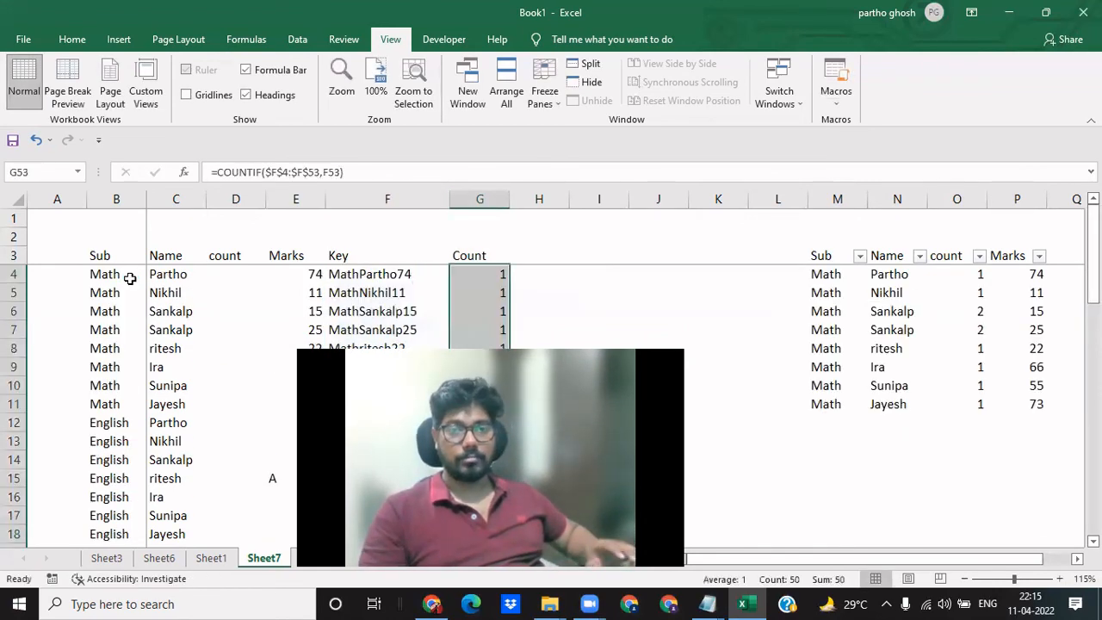
# - Apply filters to the header row B3:G3 of the marks table
pyautogui.press('Down')
pyautogui.press('Up')
pyautogui.press('Down')
pyautogui.press('Up')
pyautogui.press('Left')
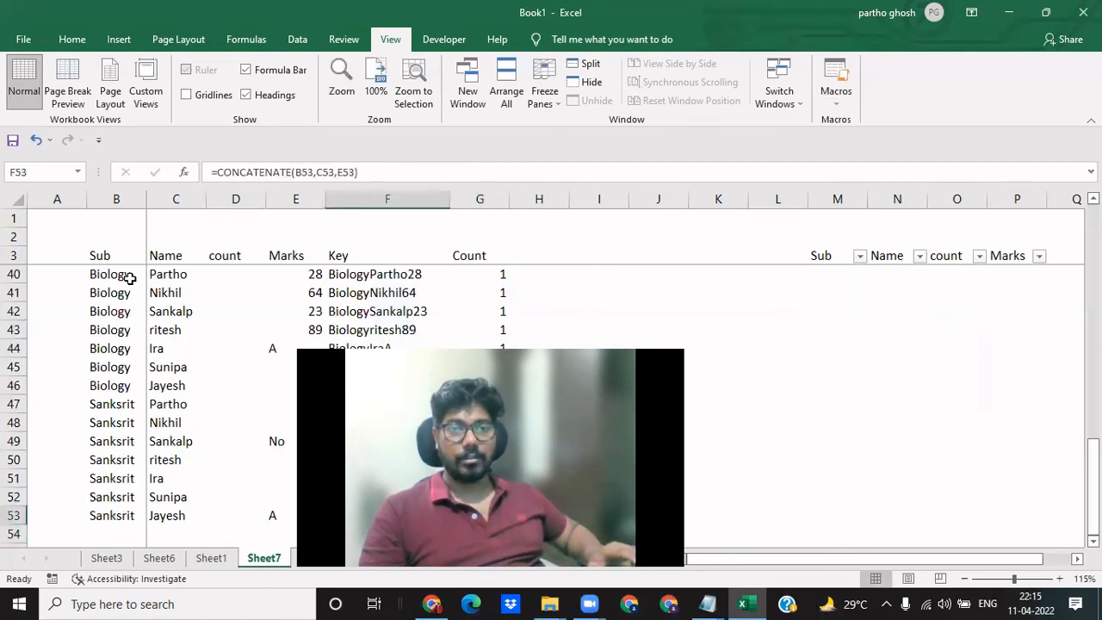
pyautogui.hotkey('ctrl', 'Up')
pyautogui.press('Left')
pyautogui.hotkey('ctrl', 'Left')
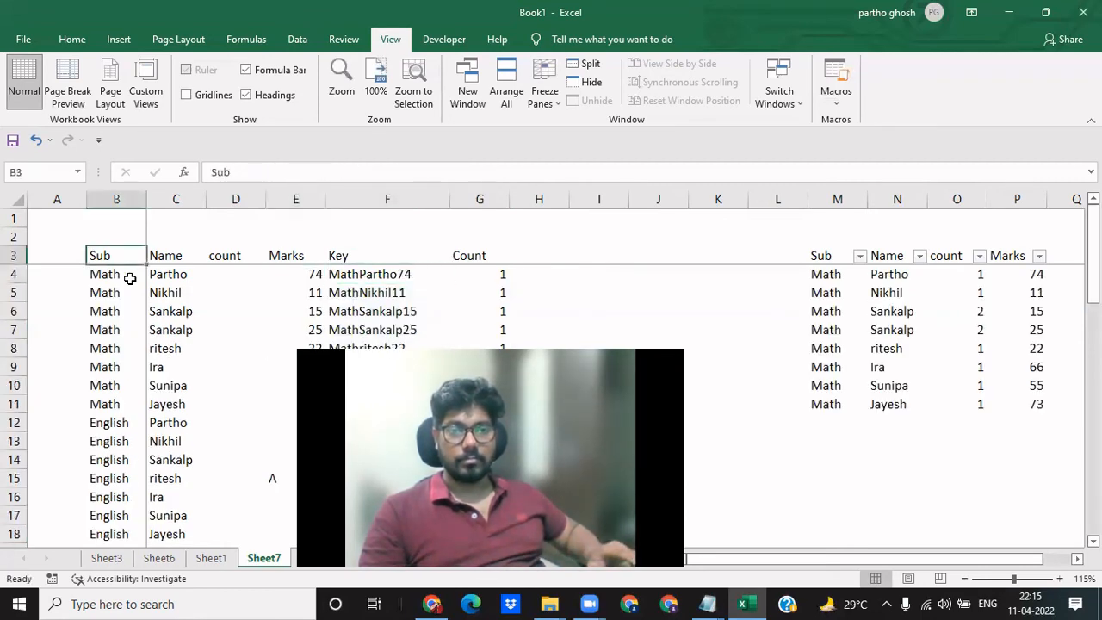
pyautogui.hotkey('ctrl', 'shift', 'Right')
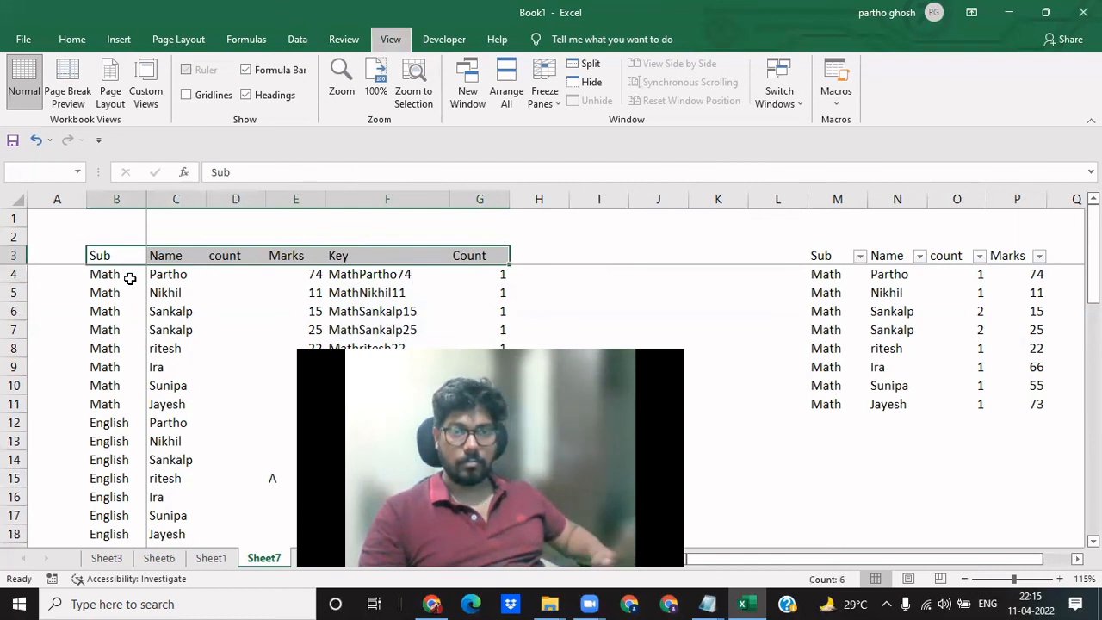
pyautogui.hotkey('ctrl', 'shift', 'l')
# - Check the filter options of the Count column in G3 without applying a filter
pyautogui.press('Right')
pyautogui.press('Right')
pyautogui.press('Right')
pyautogui.press('Right')
pyautogui.press('Right')
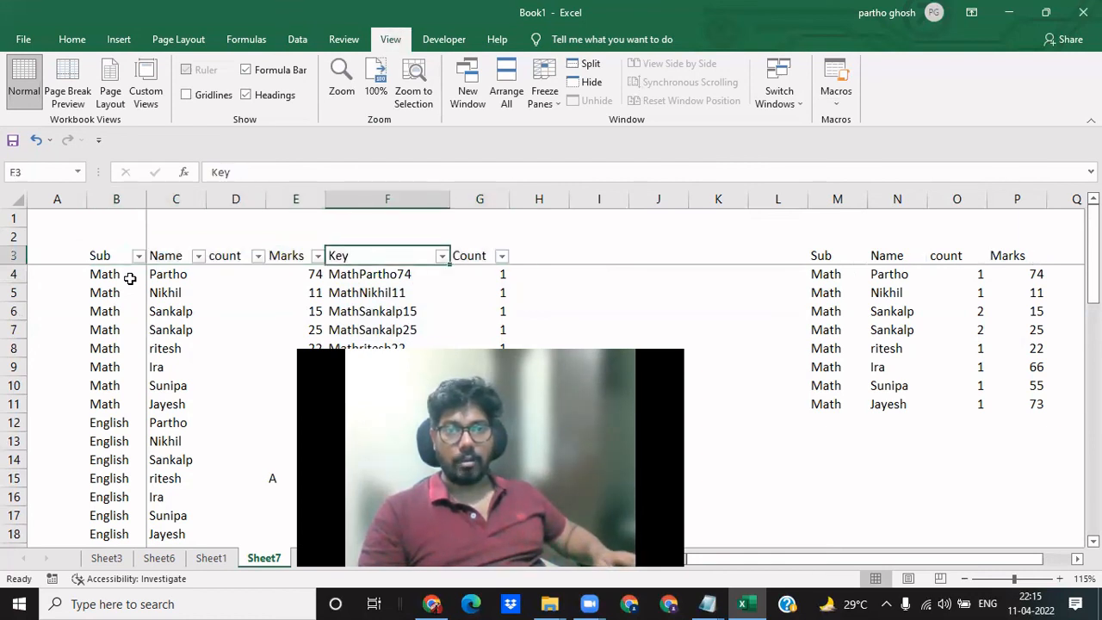
pyautogui.hotkey('alt', 'Down')
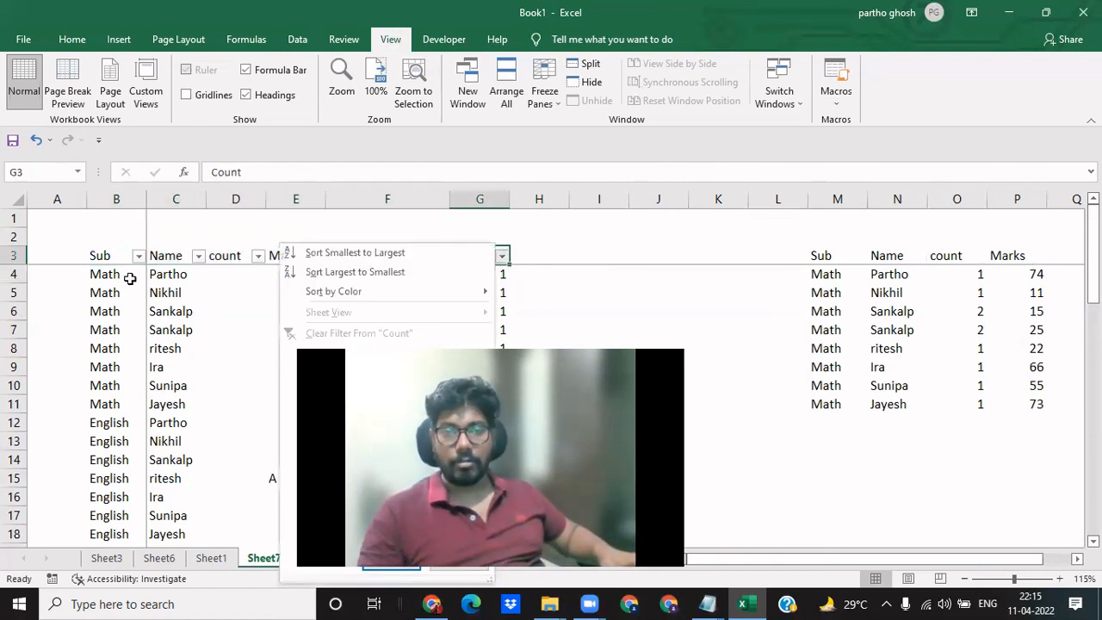
pyautogui.press('Escape')
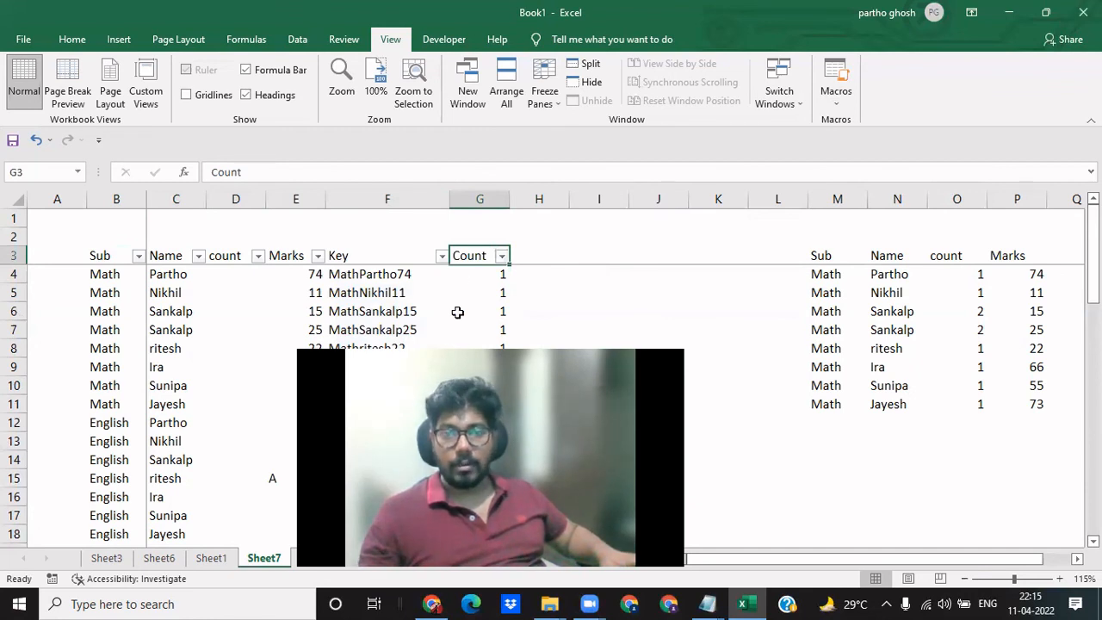
# - Examine the marks, keys and counts of the repeated Math entries in rows 6 and 7
pyautogui.click(384, 333)
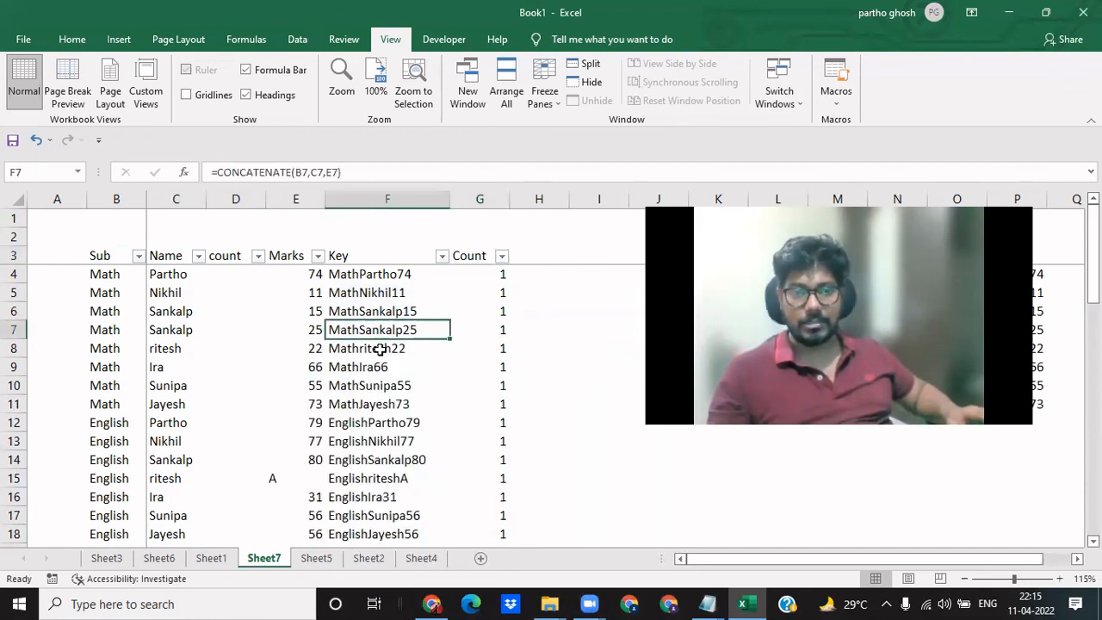
pyautogui.press('Left')
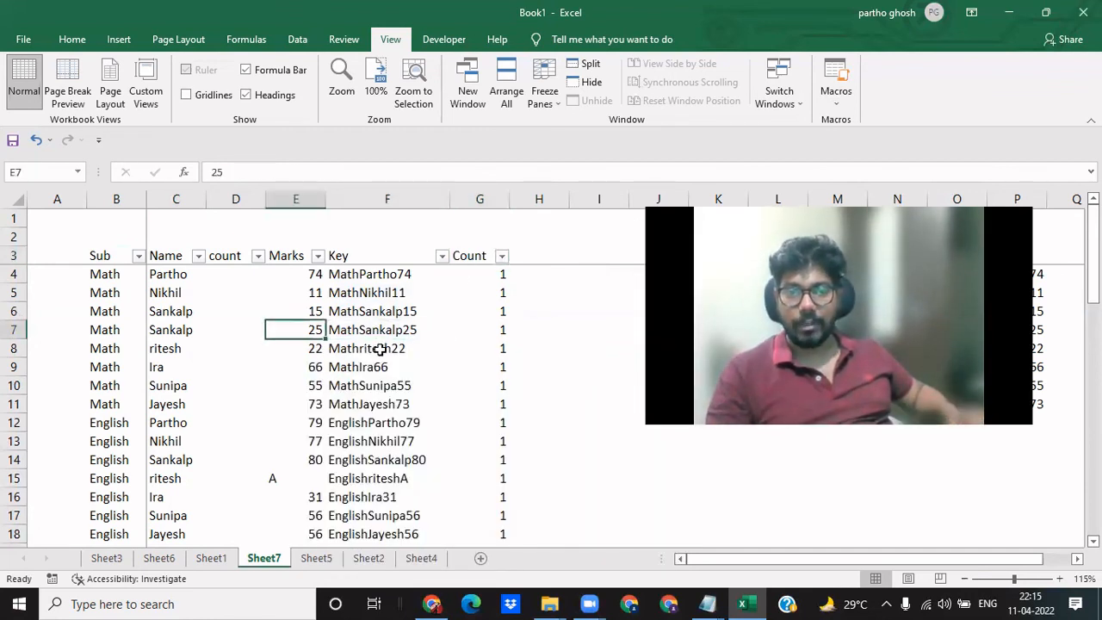
pyautogui.press('Right')
pyautogui.press('Right')
pyautogui.press('Up')
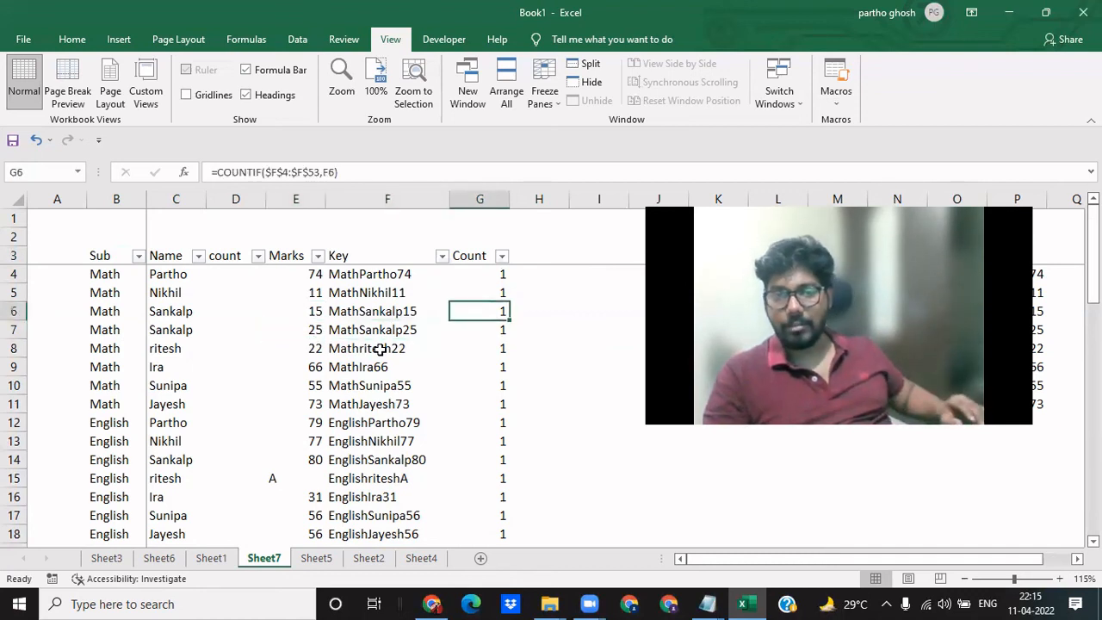
pyautogui.press('Down')
pyautogui.press('Up')
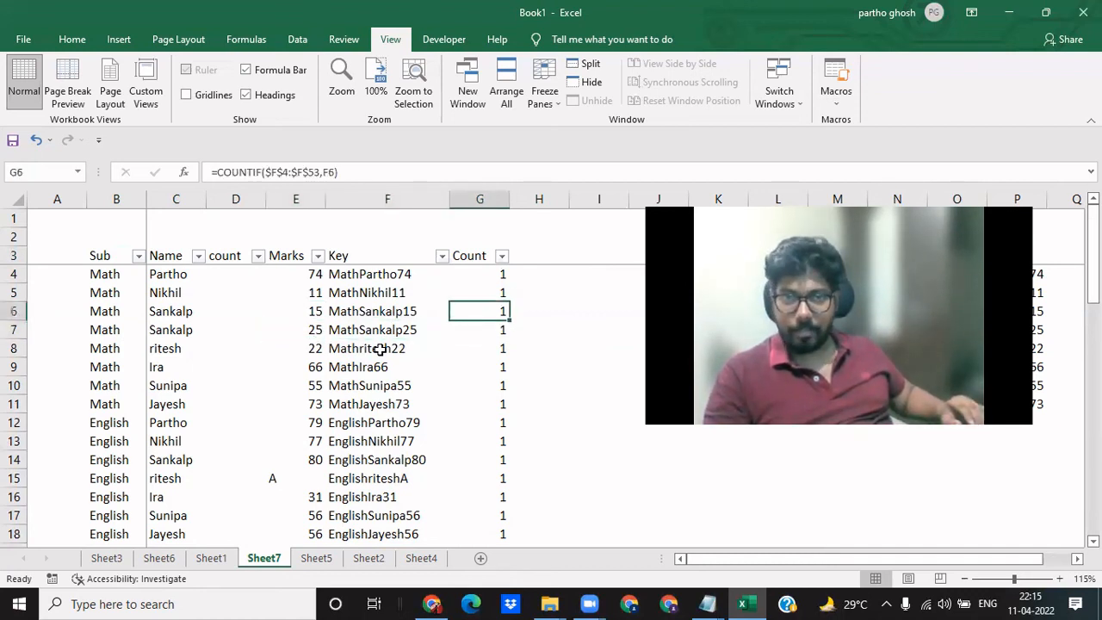
pyautogui.press('Down')
pyautogui.hotkey('ctrl', 'Up')
pyautogui.press('Down')
pyautogui.press('Down')
pyautogui.press('Down')
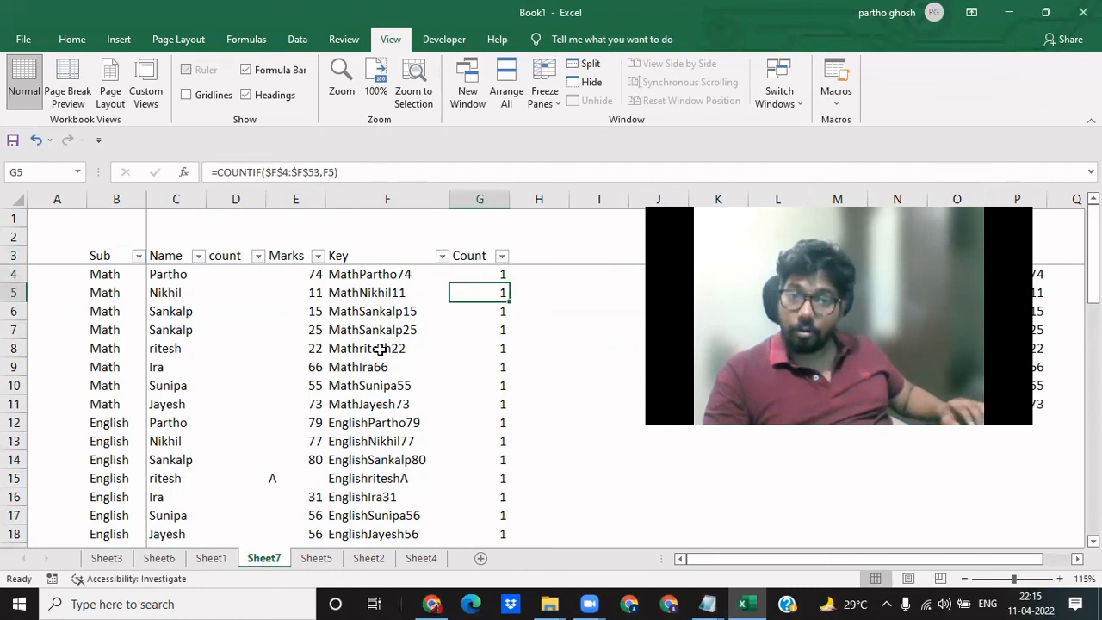
pyautogui.press('Left')
pyautogui.press('Left')
pyautogui.press('Down')
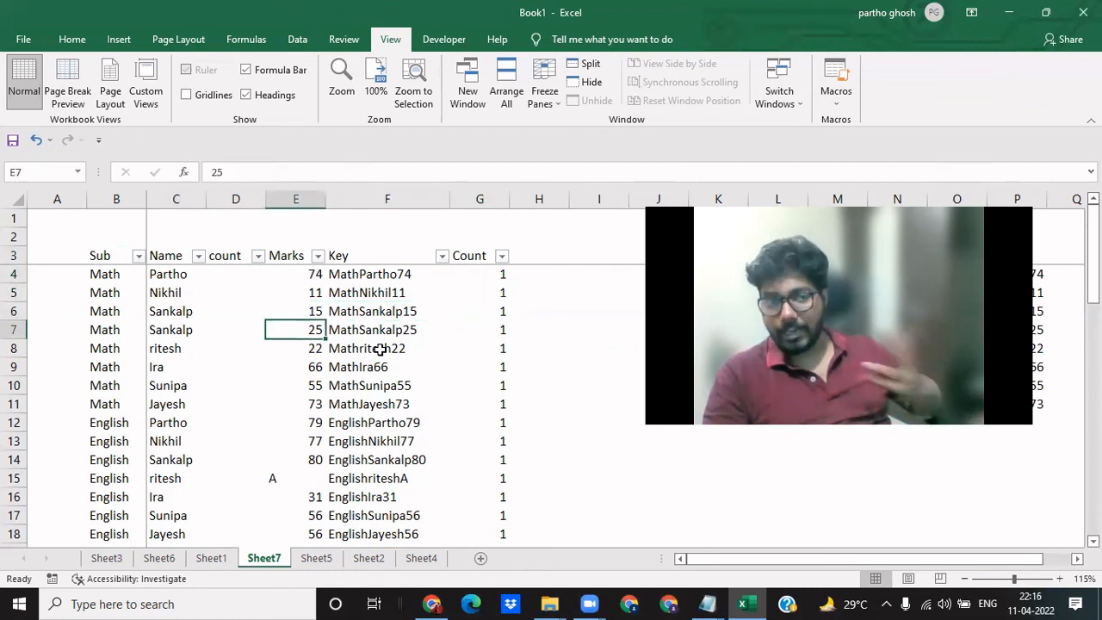
pyautogui.press('Right')
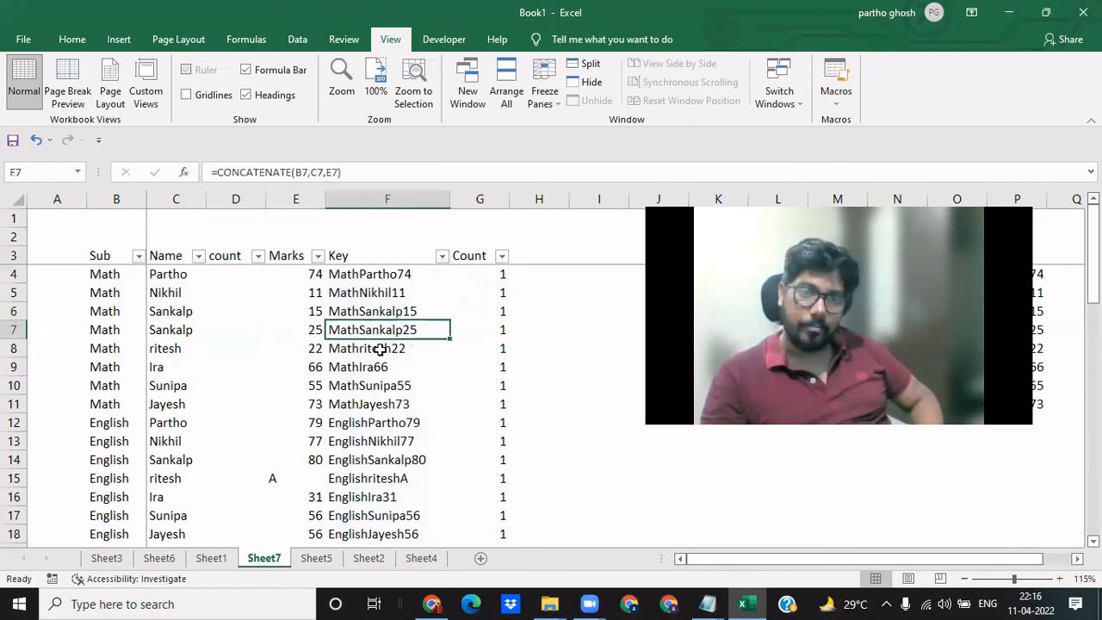
# - Set the marks in E7 to 15 to match row 6, and check the row's effect on the Count column
pyautogui.press('Up')
pyautogui.press('Left')
pyautogui.press('Down')
pyautogui.write('15')
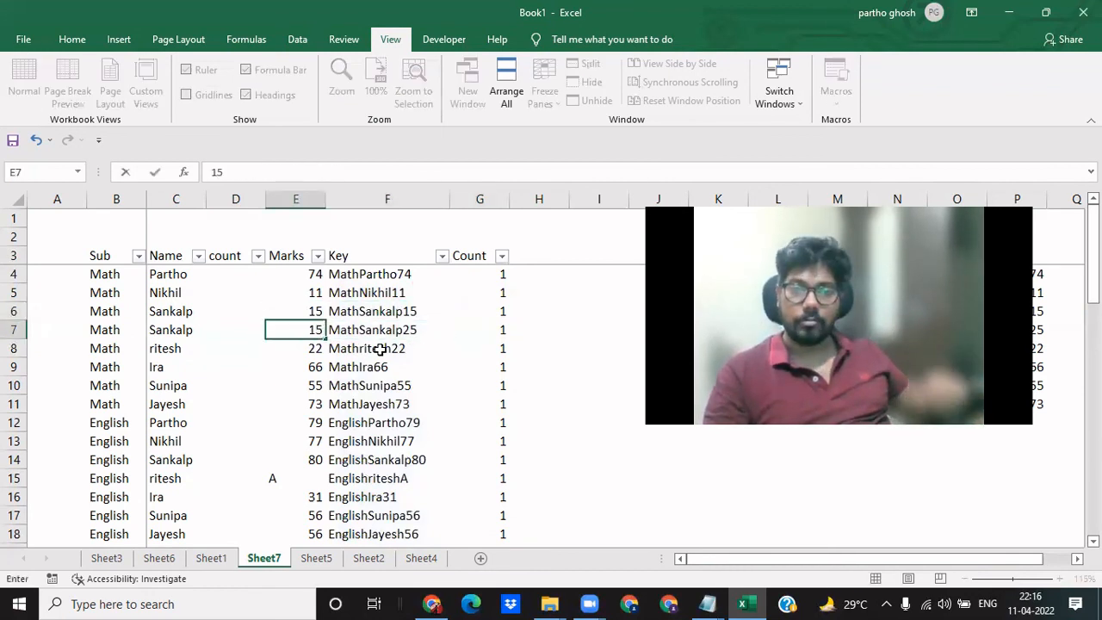
pyautogui.press('Return')
pyautogui.press('Right')
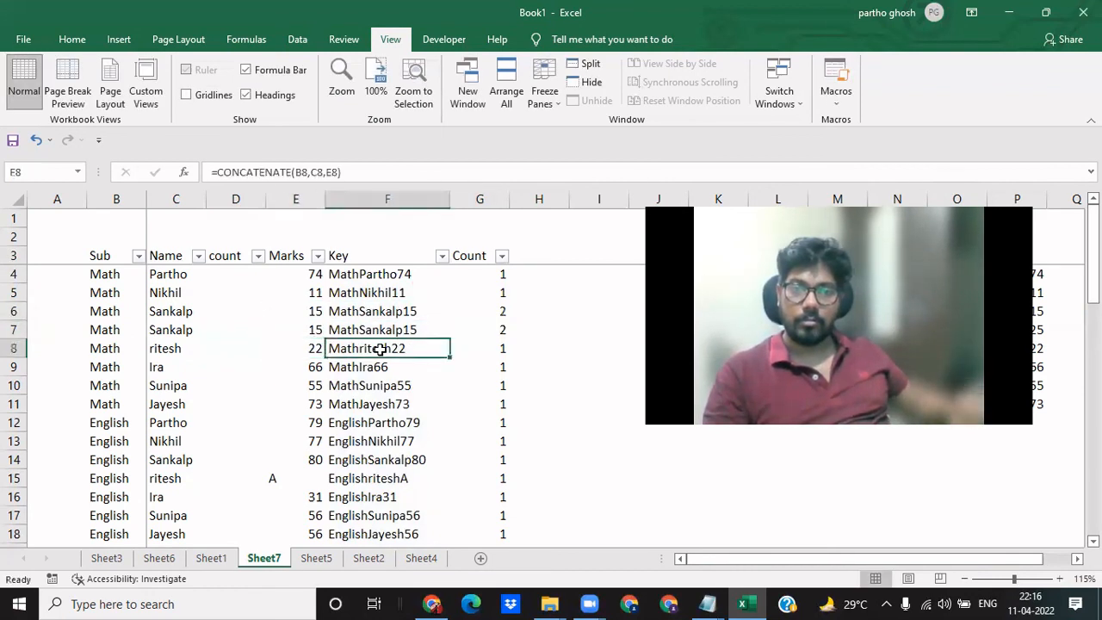
pyautogui.press('Right')
pyautogui.press('Up')
# - Filter the Count column to show only rows with the value 1, and select its visible cells from G4 down
pyautogui.press('Up')
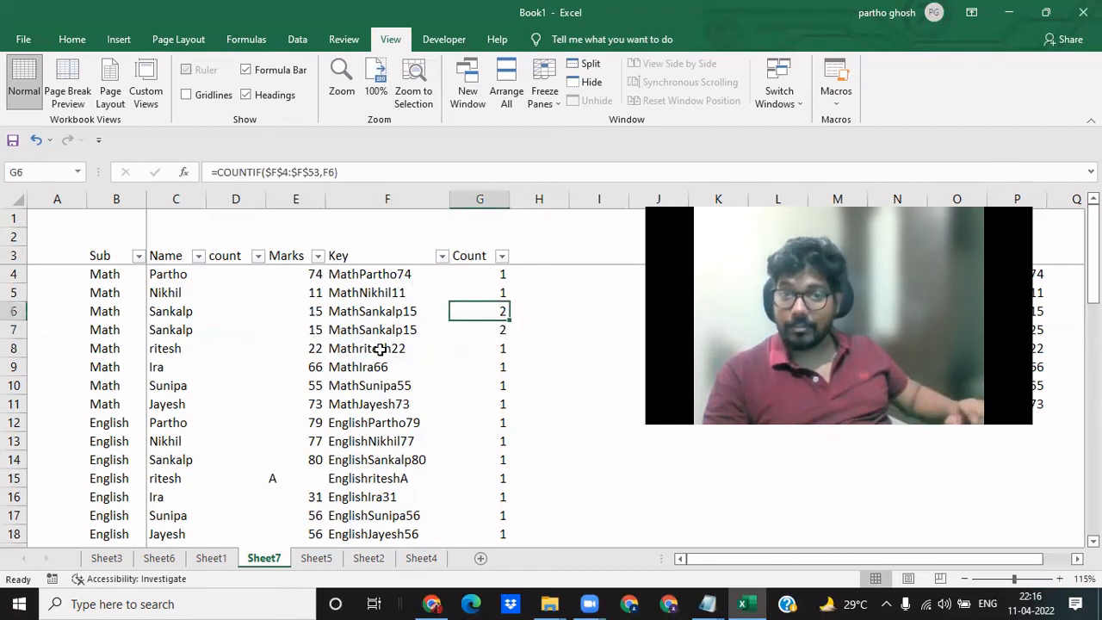
pyautogui.press('Up')
pyautogui.press('Up')
pyautogui.press('Up')
pyautogui.hotkey('alt', 'Down')
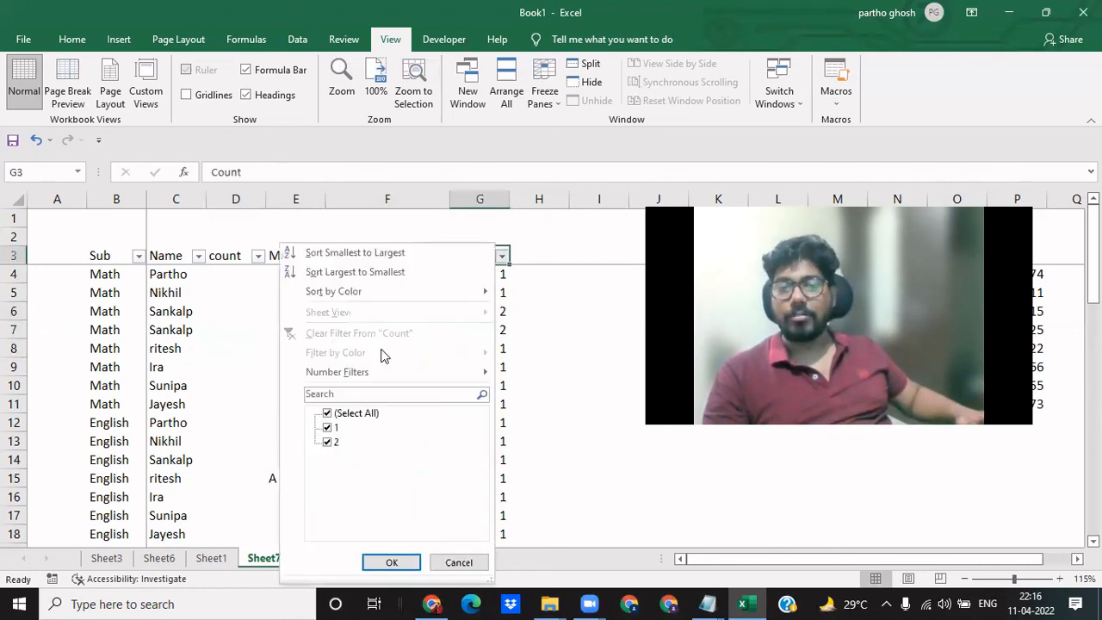
pyautogui.press('Up')
pyautogui.press('Up')
pyautogui.press('Up')
pyautogui.press('space')
pyautogui.press('Down')
pyautogui.press('space')
pyautogui.press('Return')
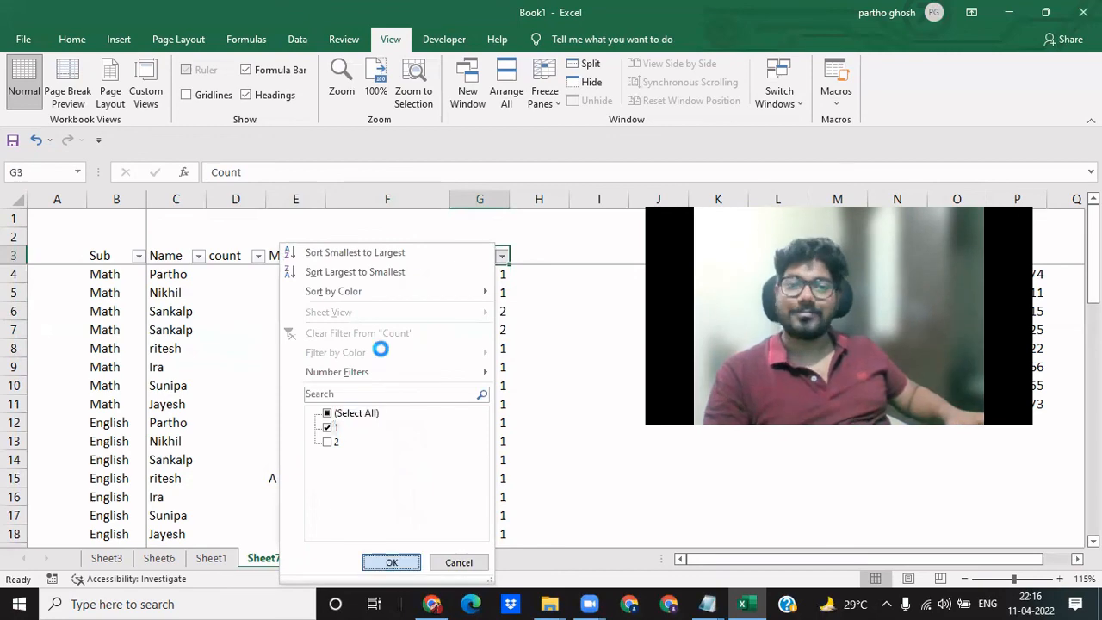
pyautogui.press('Down')
pyautogui.hotkey('ctrl', 'shift', 'Down')
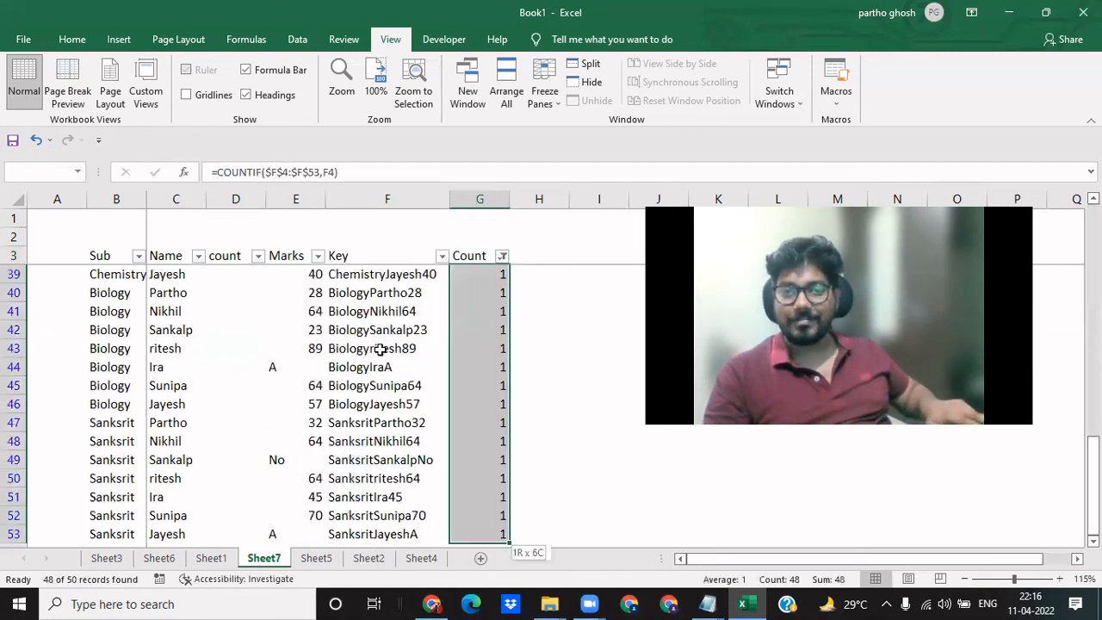
# - Clear the Count column filter so all values are included again
pyautogui.press('Up')
pyautogui.press('Down')
pyautogui.press('Up')
pyautogui.hotkey('alt', 'Down')
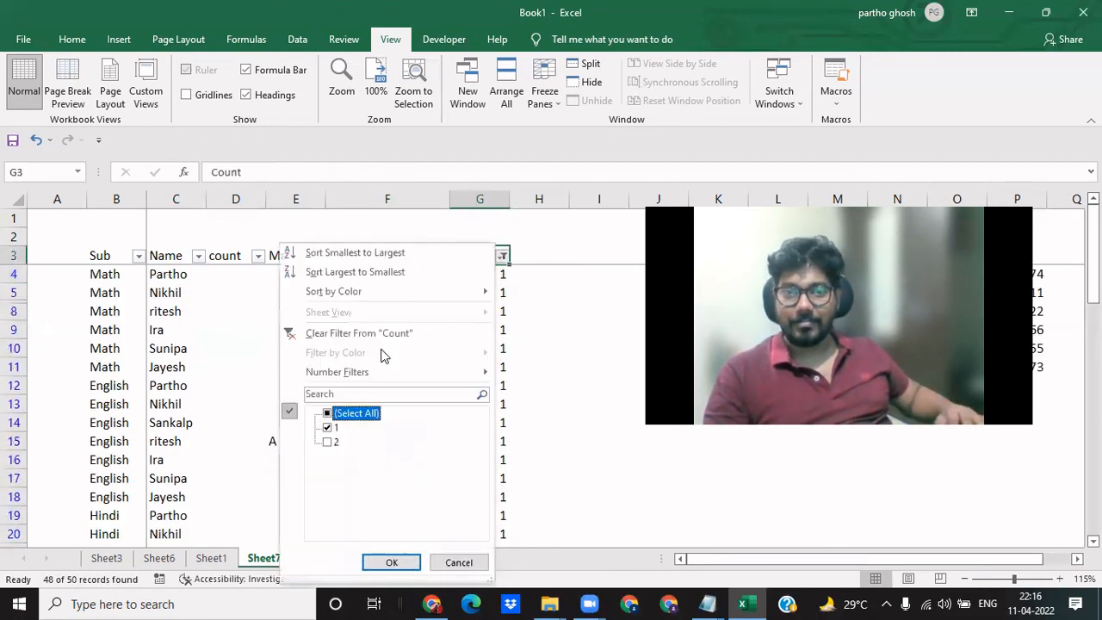
pyautogui.press('Return')
pyautogui.press('Down')
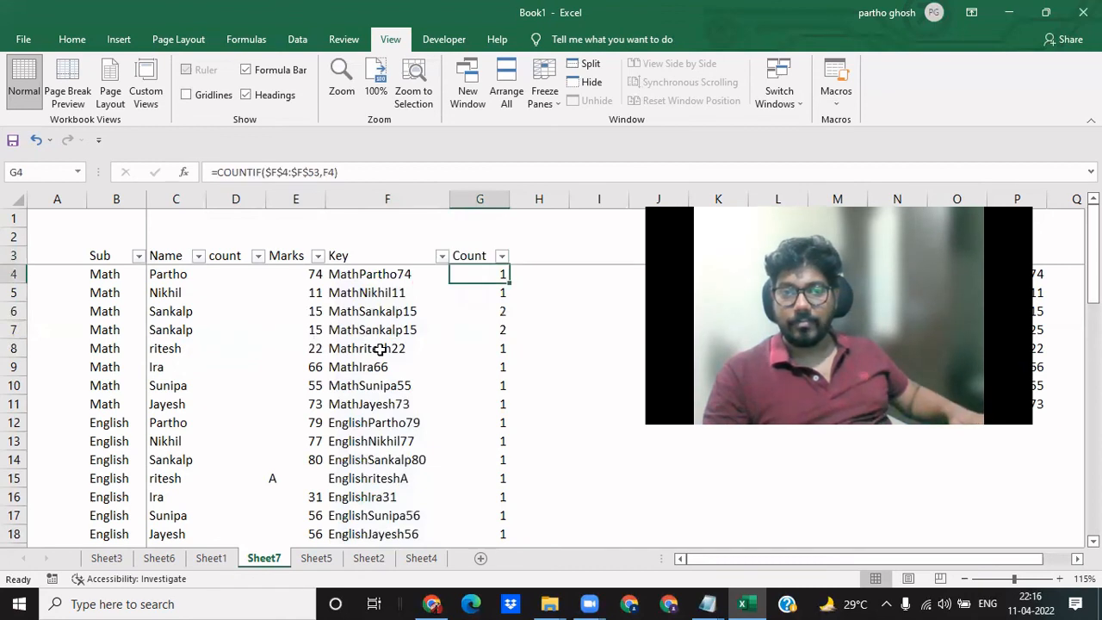
# - Review the COUNTIF formula in G4 and the CONCATENATE formula in F4 with its cell references
pyautogui.press('F2')
pyautogui.press('Escape')
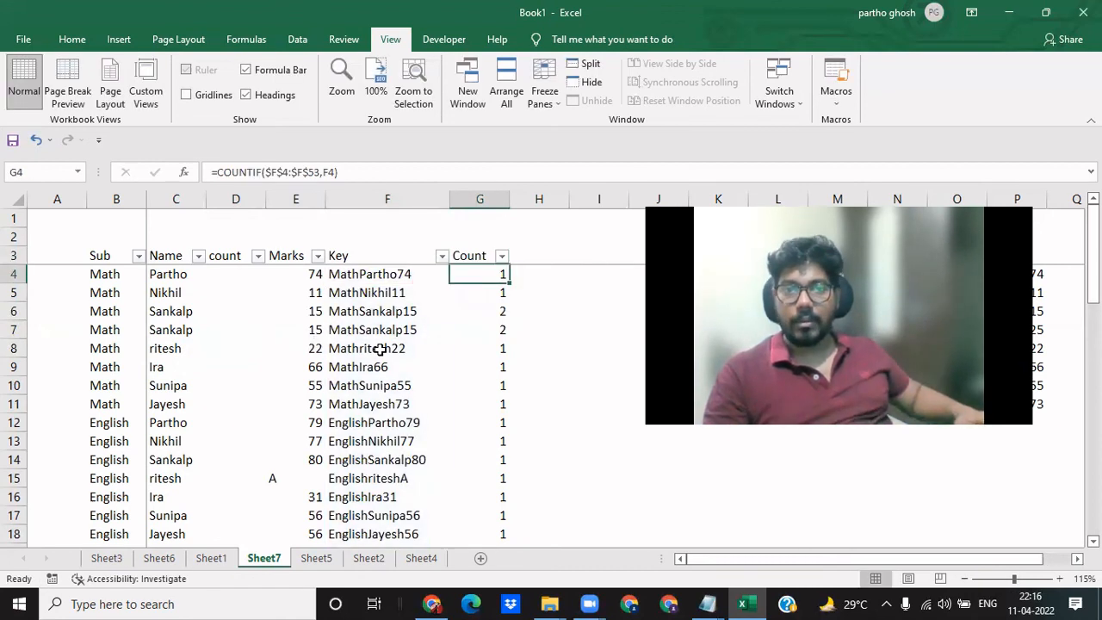
pyautogui.press('Left')
pyautogui.press('F2')
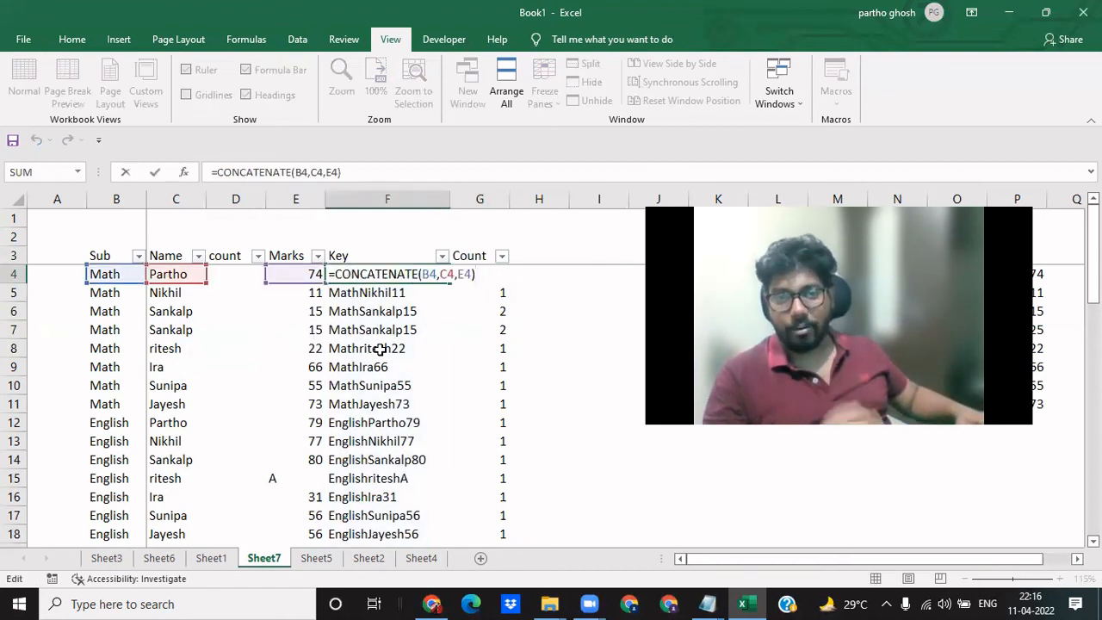
pyautogui.press('Escape')
pyautogui.press('Up')
pyautogui.press('Up')
pyautogui.press('Up')
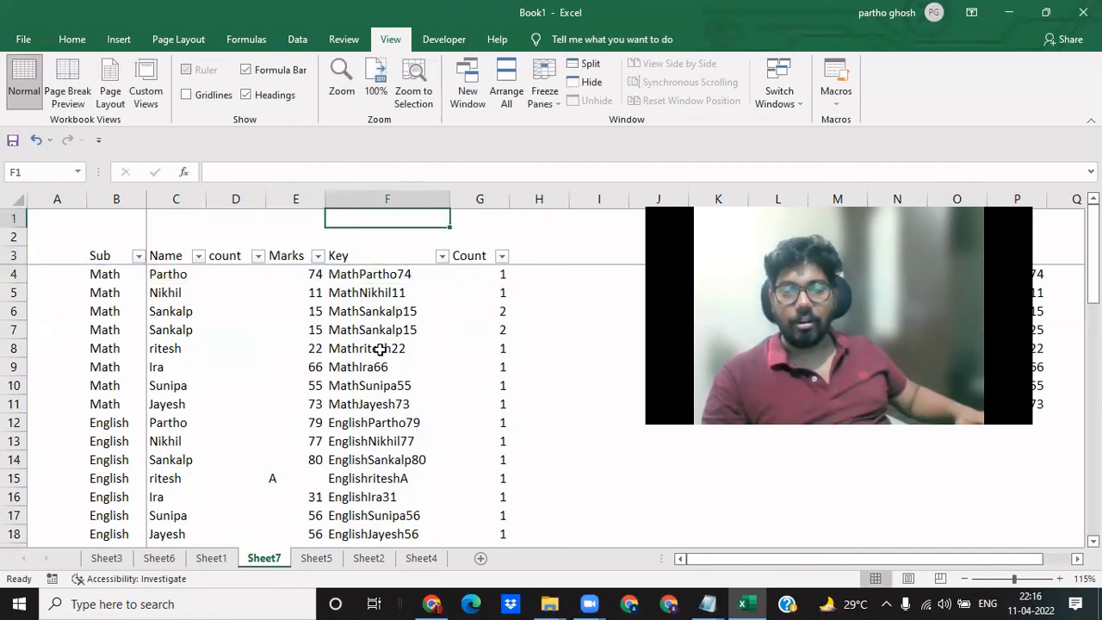
pyautogui.press('Down')
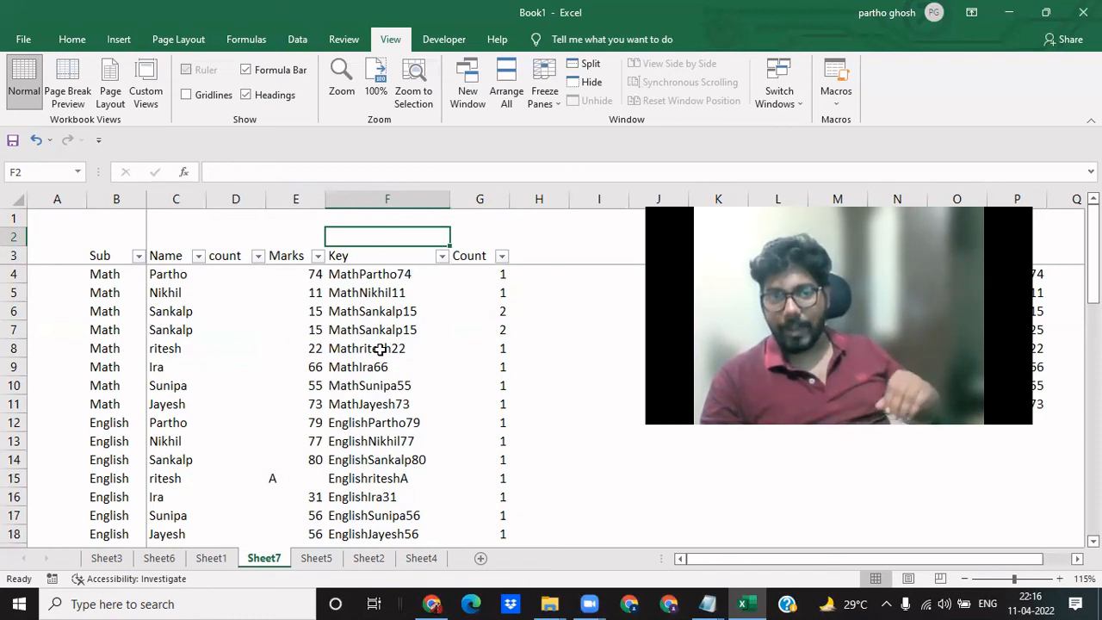
pyautogui.press('Down')
pyautogui.press('Down')
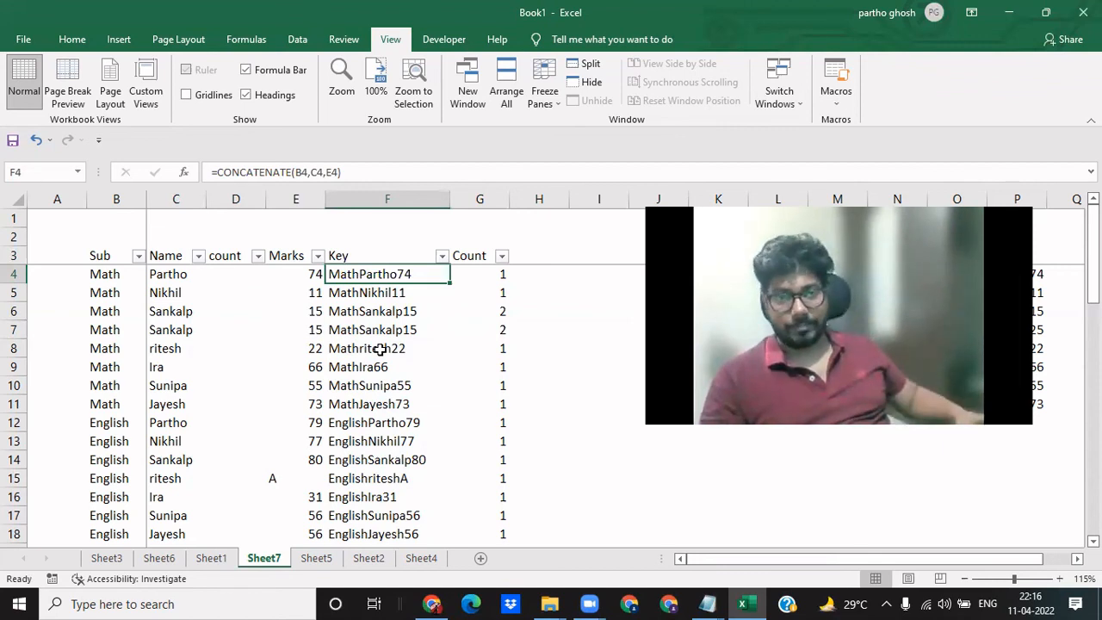
pyautogui.press('F2')
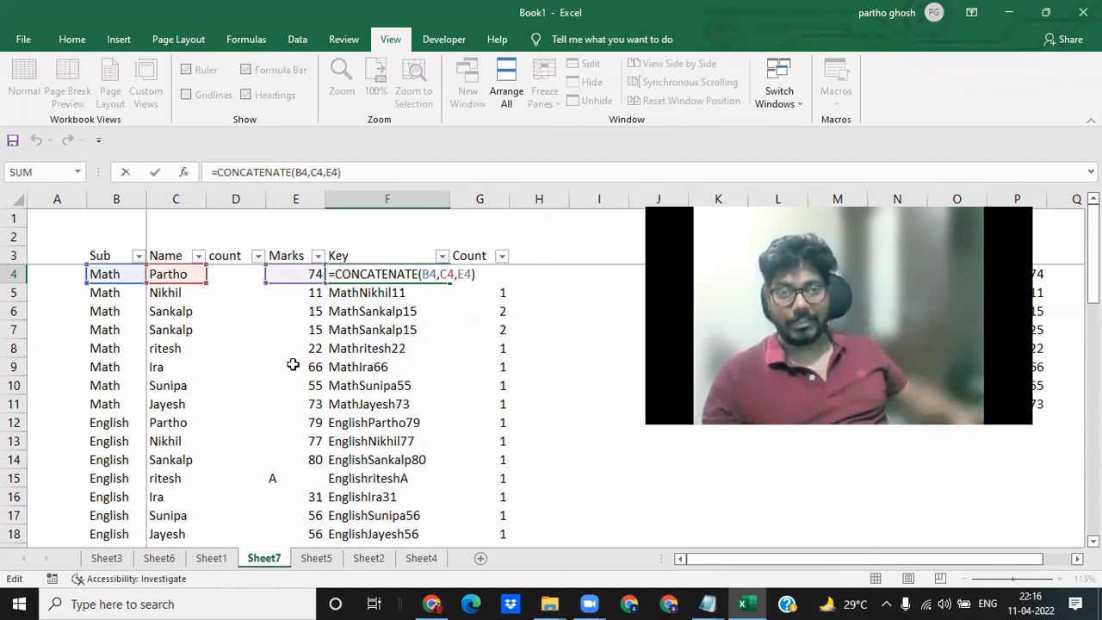
pyautogui.press('Escape')
# - Try an alternative key formula in F2 that joins subject, name and marks with the & operator: =B4&C4&E4
pyautogui.click(385, 232)
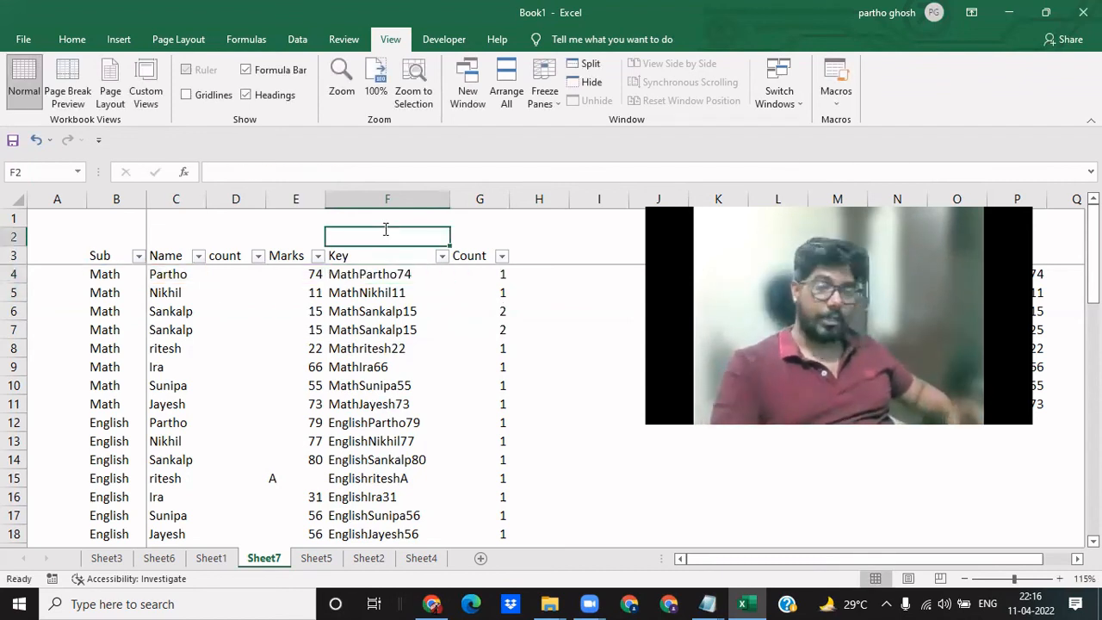
pyautogui.write('=')
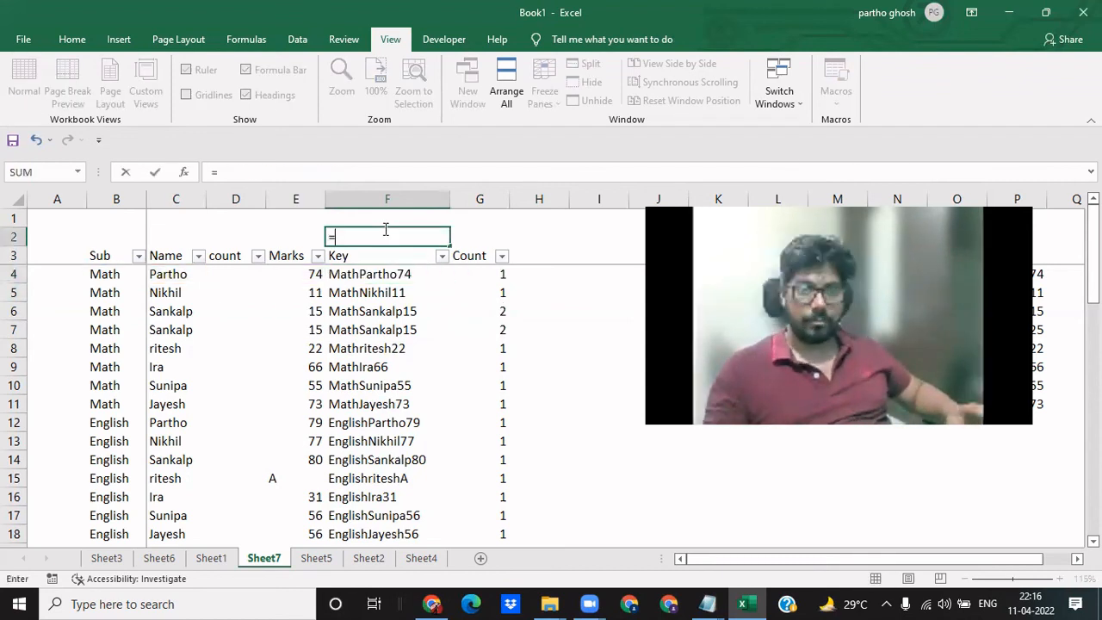
pyautogui.click(107, 274)
pyautogui.write('&')
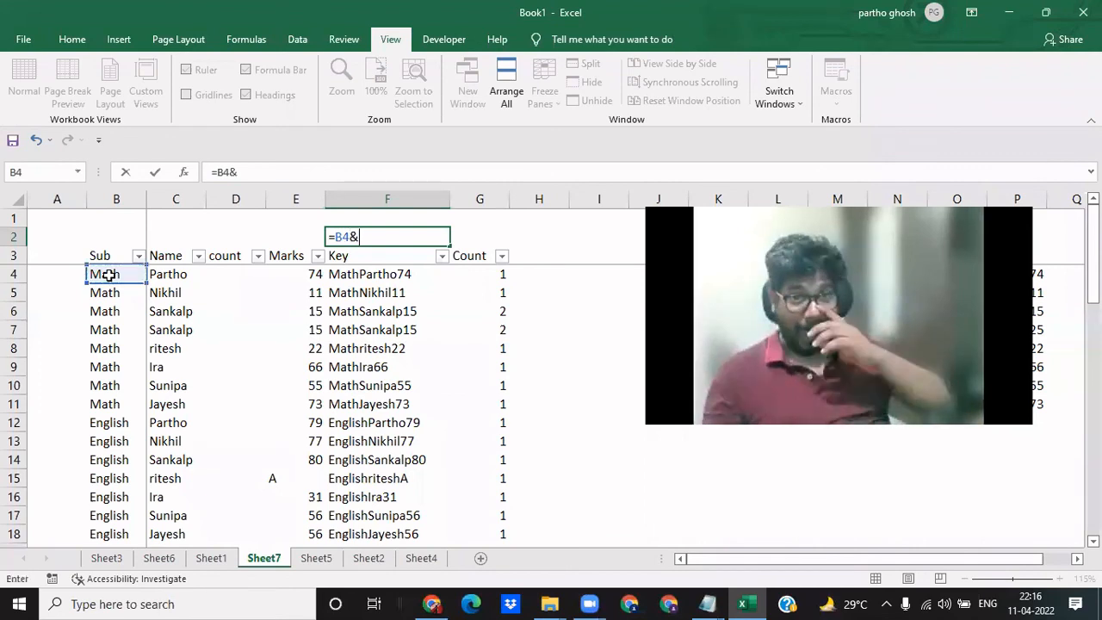
pyautogui.click(168, 274)
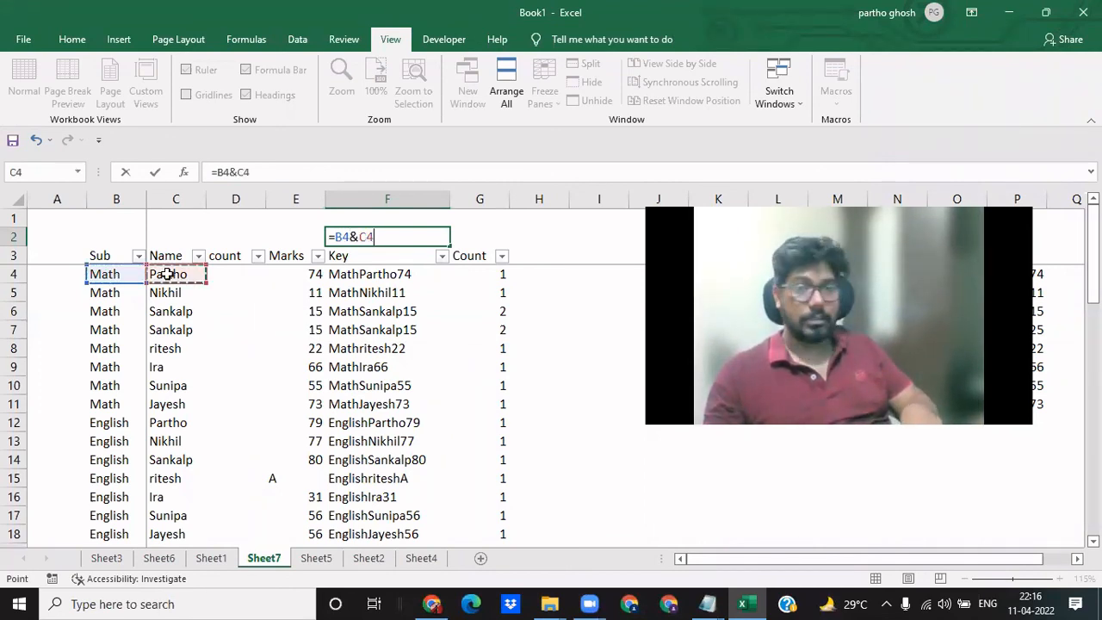
pyautogui.write('&')
pyautogui.click(301, 273)
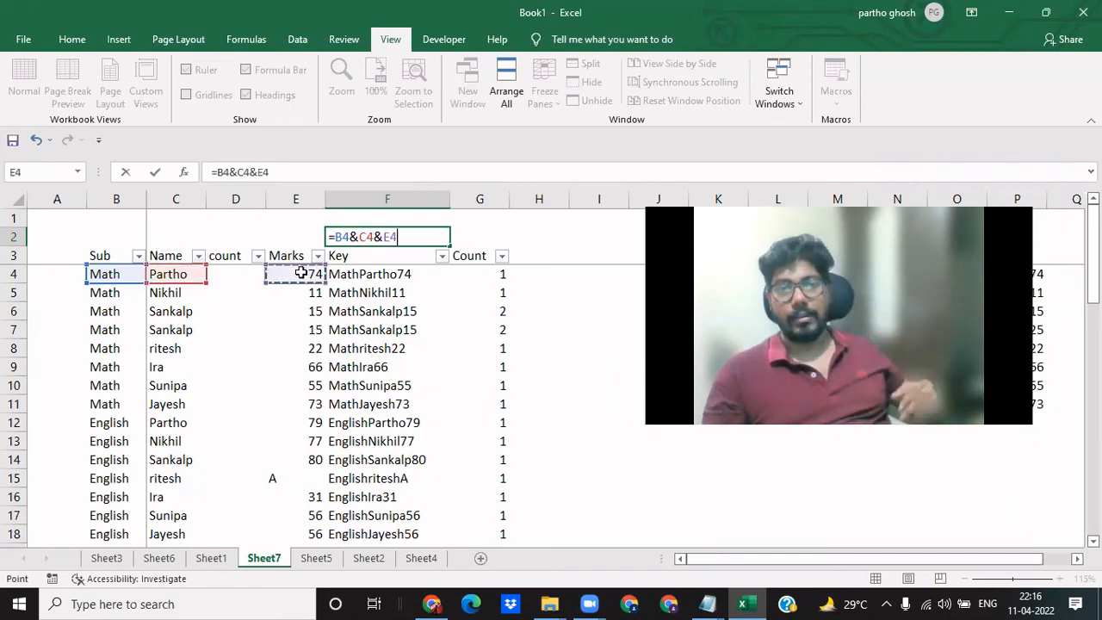
pyautogui.press('Return')
pyautogui.press('Up')
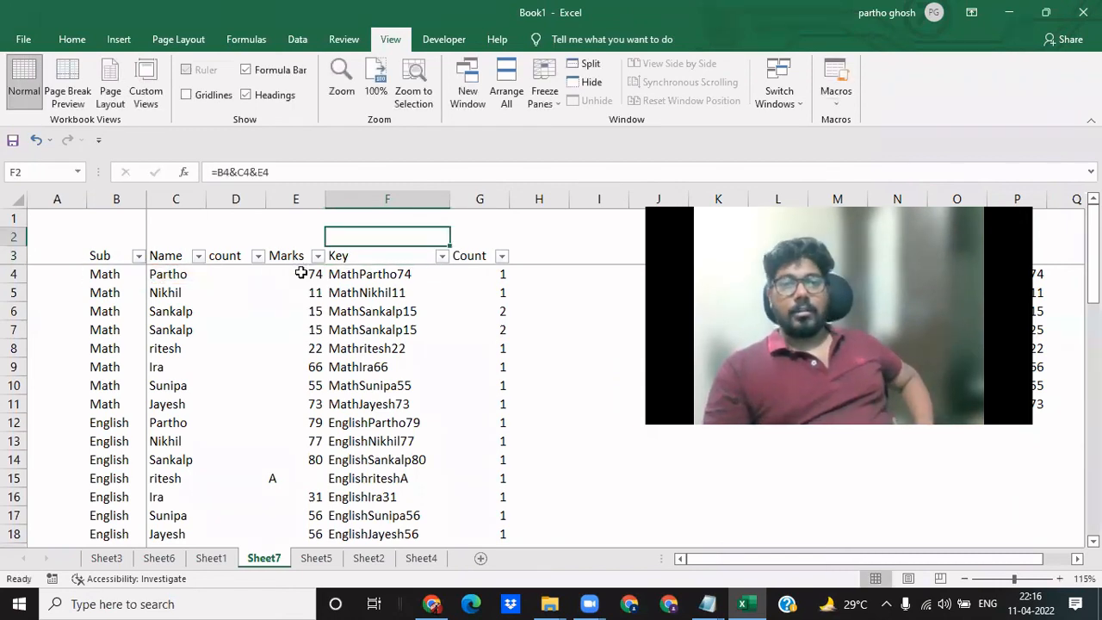
# - Examine the COUNTIF formula in G4 and preview its evaluated value without keeping it, and check the formula in G6
pyautogui.press('Down')
pyautogui.press('Down')
pyautogui.press('Right')
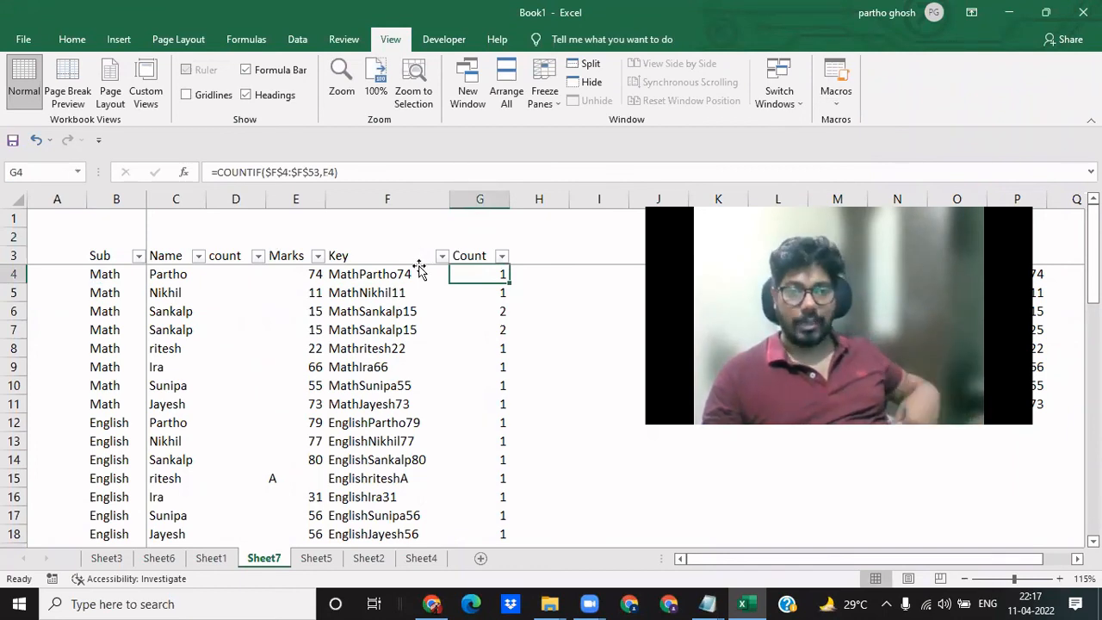
pyautogui.press('F2')
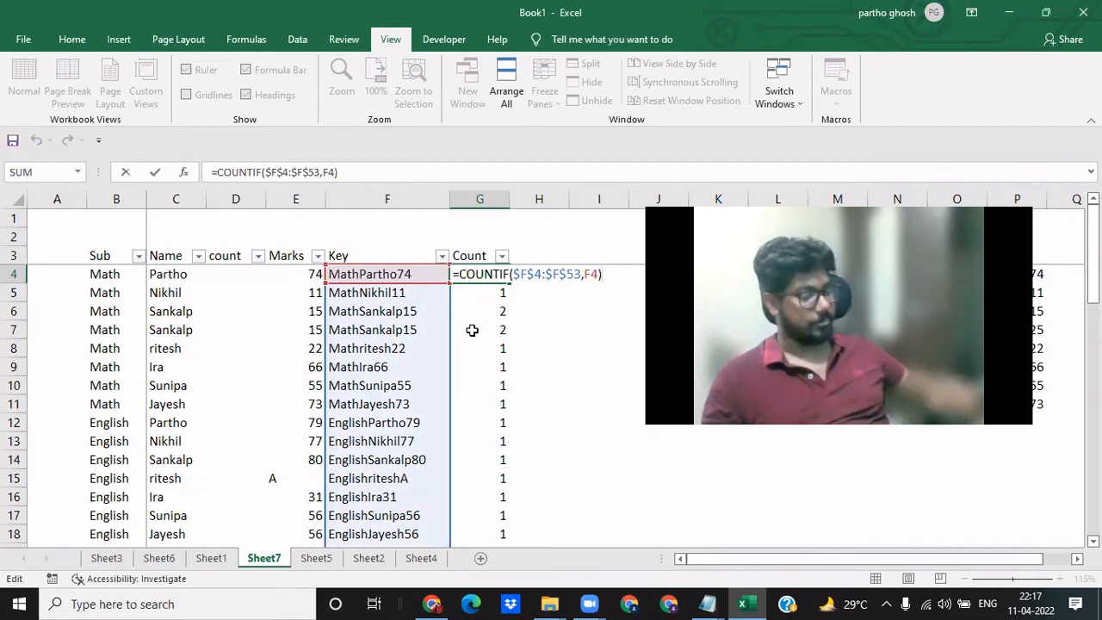
pyautogui.press('F9')
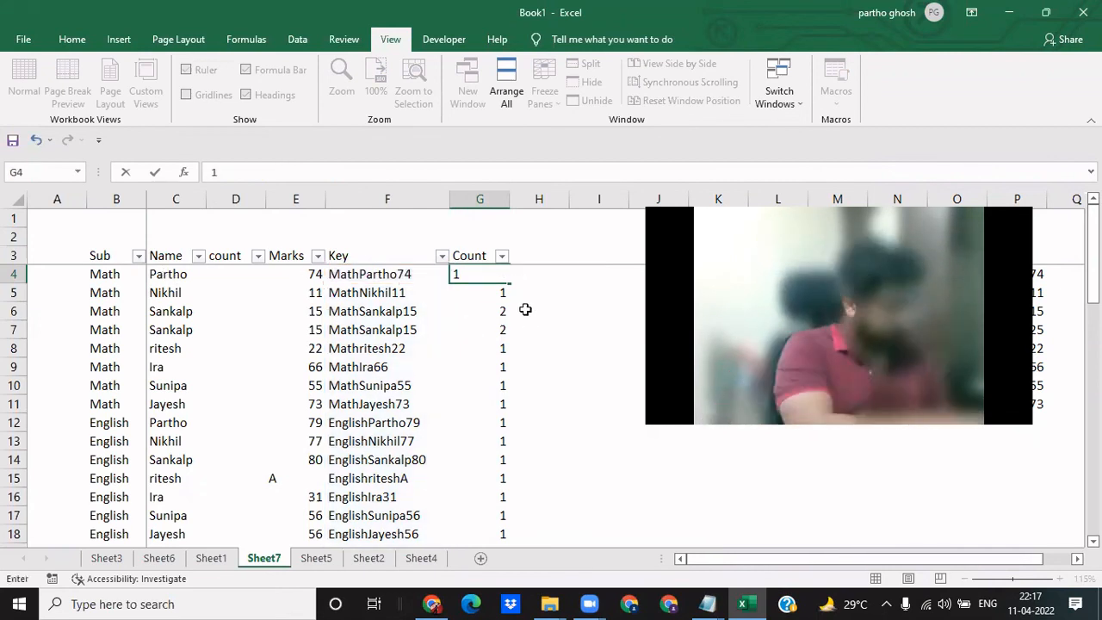
pyautogui.press('Escape')
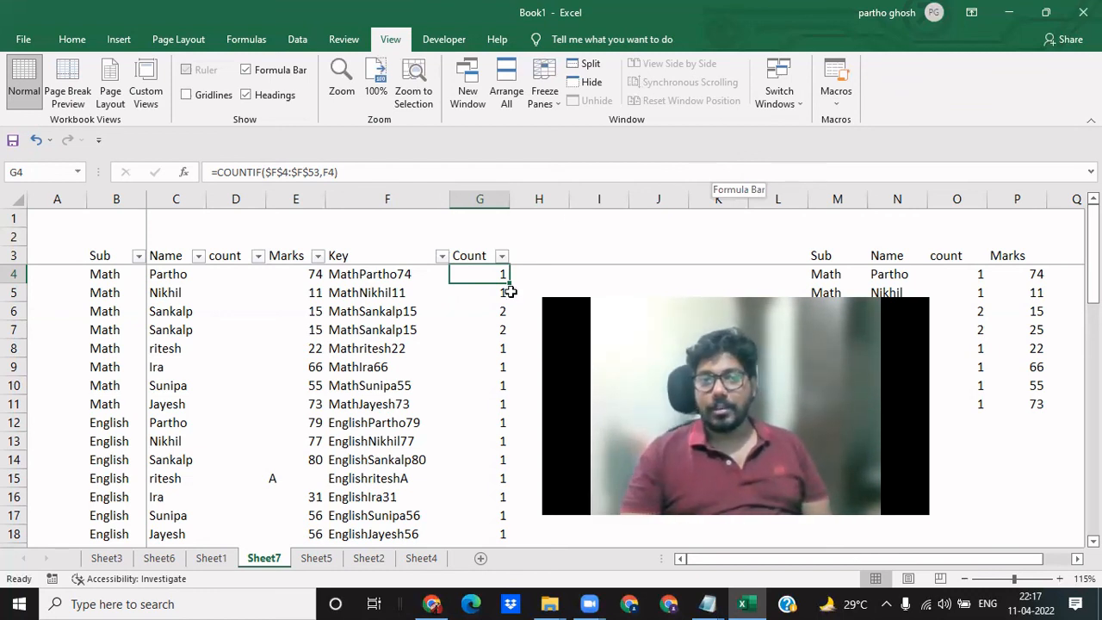
pyautogui.click(468, 308)
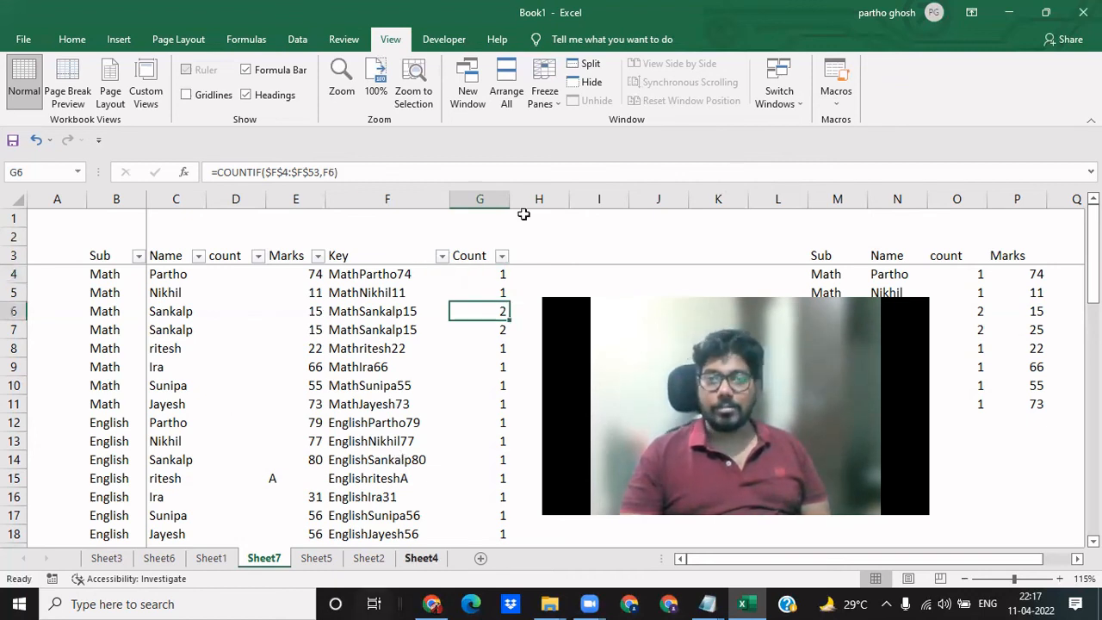